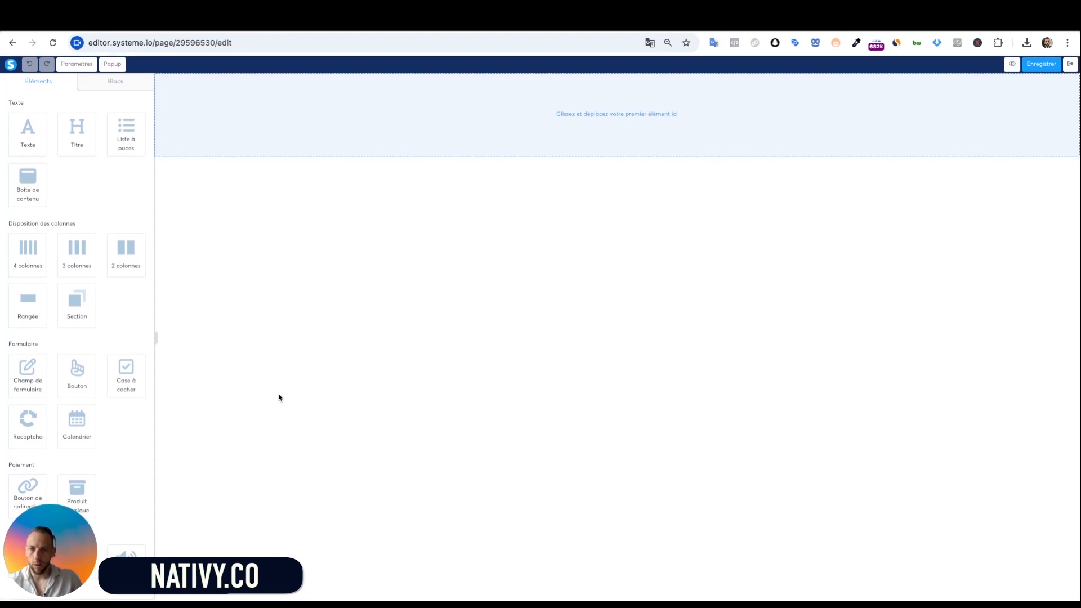
# Add a new top section with a text block reading 'Publi-reportage'
pyautogui.moveTo(72, 317); pyautogui.dragTo(501, 130)
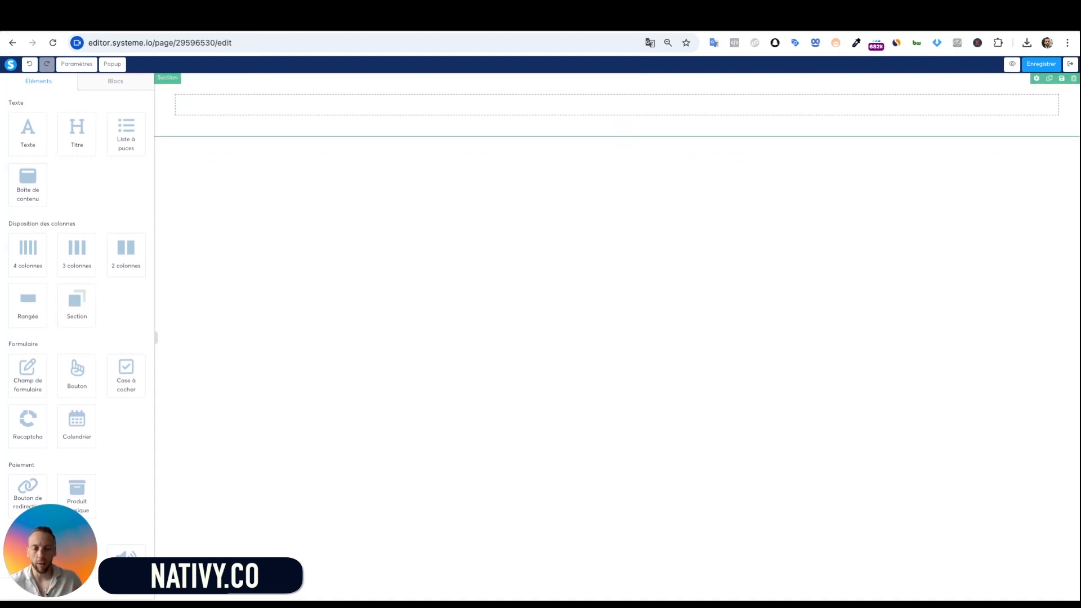
pyautogui.click(589, 105)
pyautogui.click(304, 189)
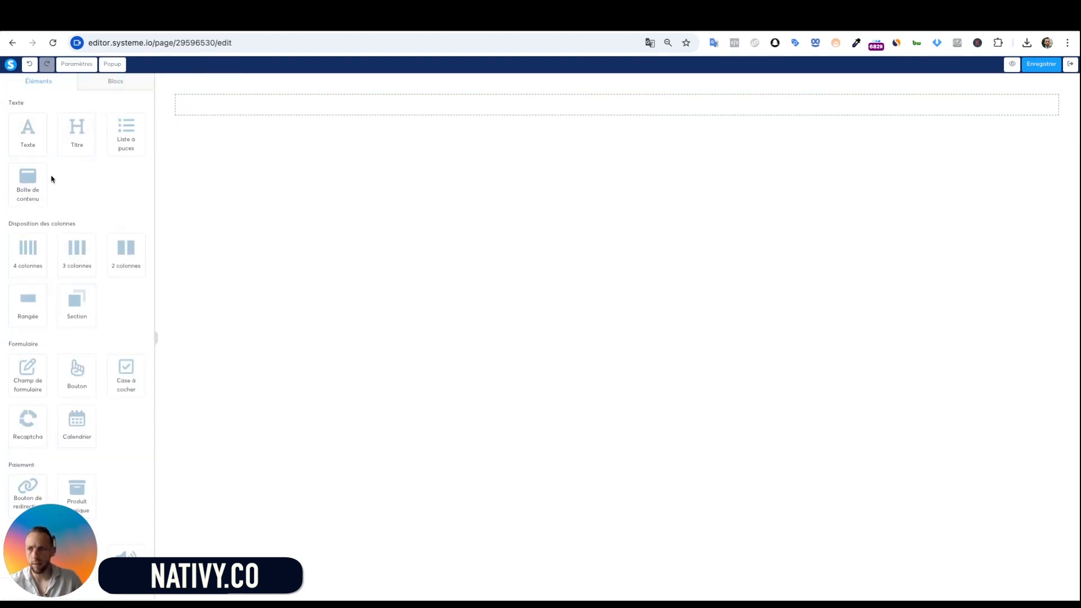
pyautogui.moveTo(33, 132); pyautogui.dragTo(555, 115)
pyautogui.tripleClick(592, 103)
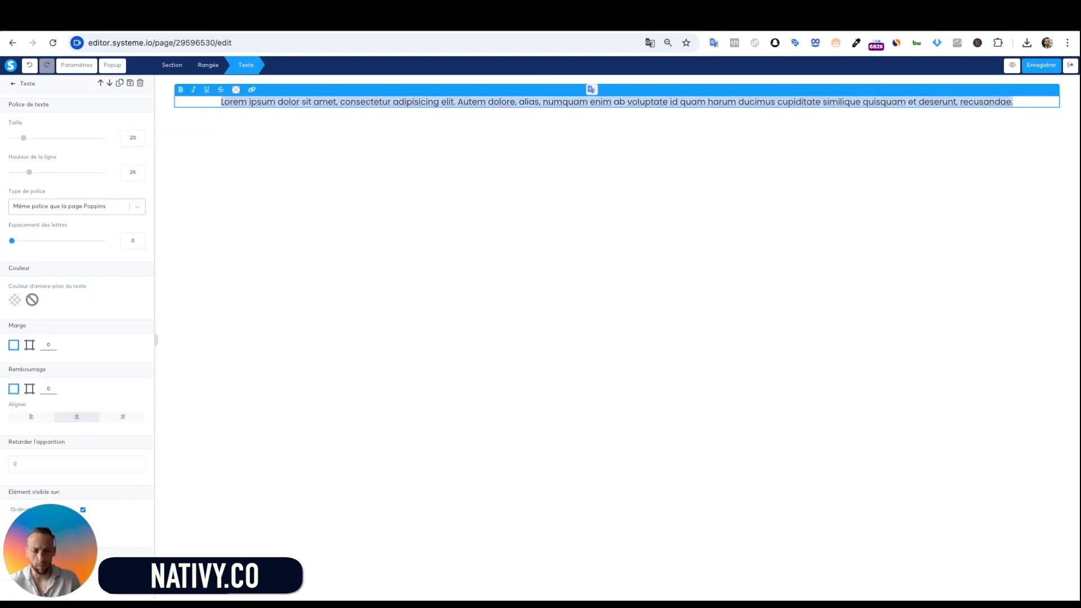
pyautogui.write('Publi')
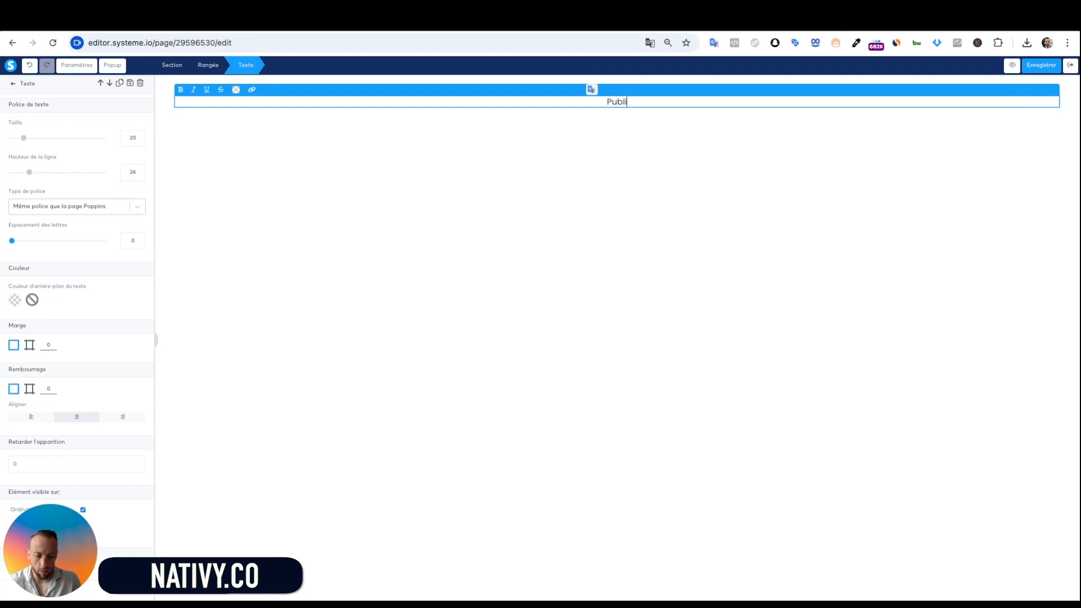
pyautogui.write('-reportage')
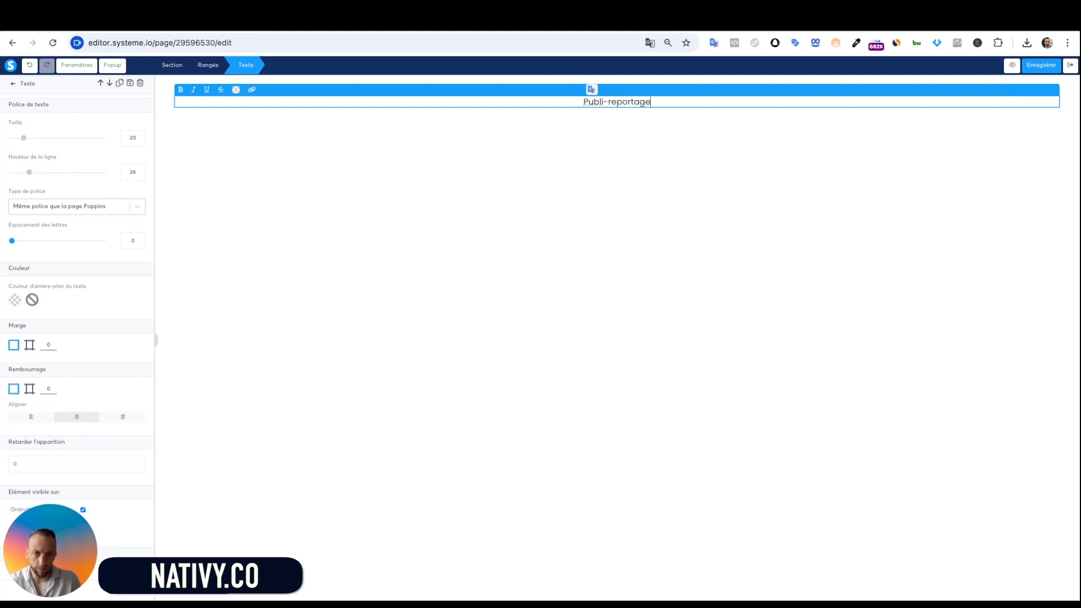
pyautogui.click(635, 160)
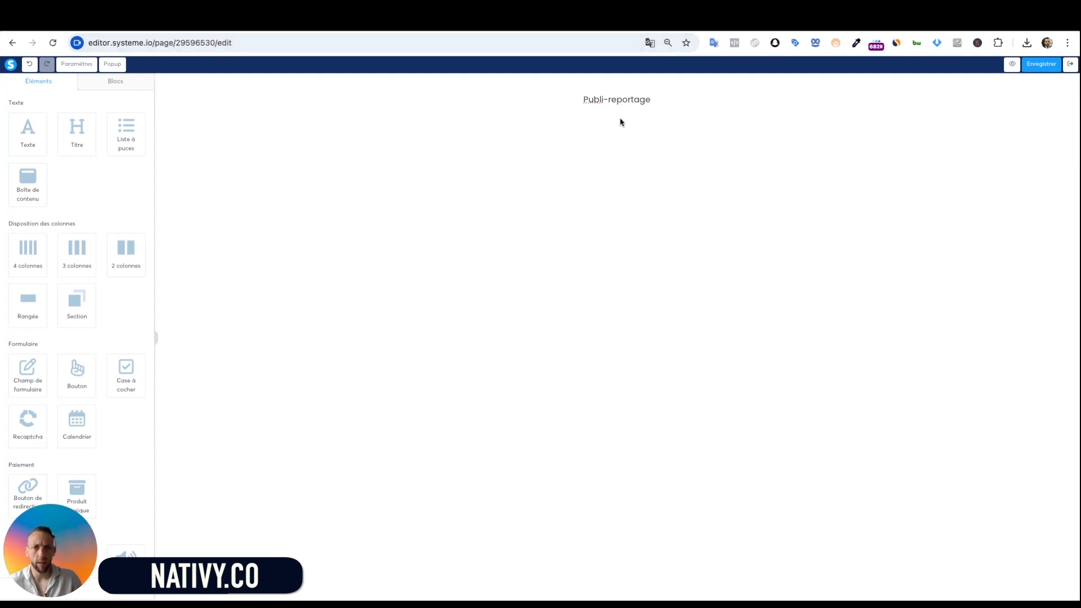
# Give the header section a dark grey background and make the Publi-reportage text white
pyautogui.click(650, 114)
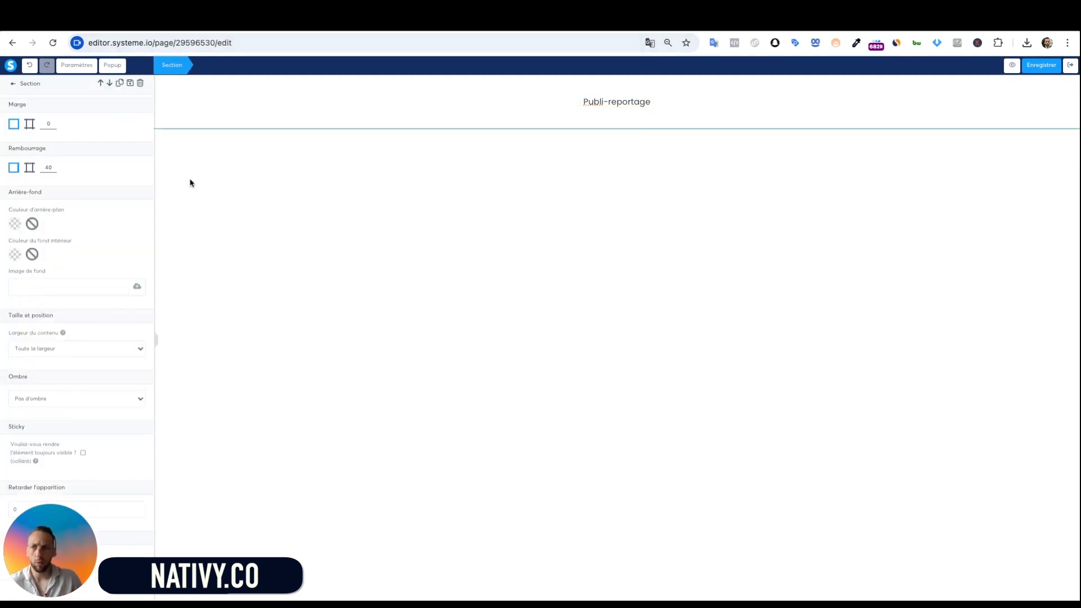
pyautogui.click(15, 226)
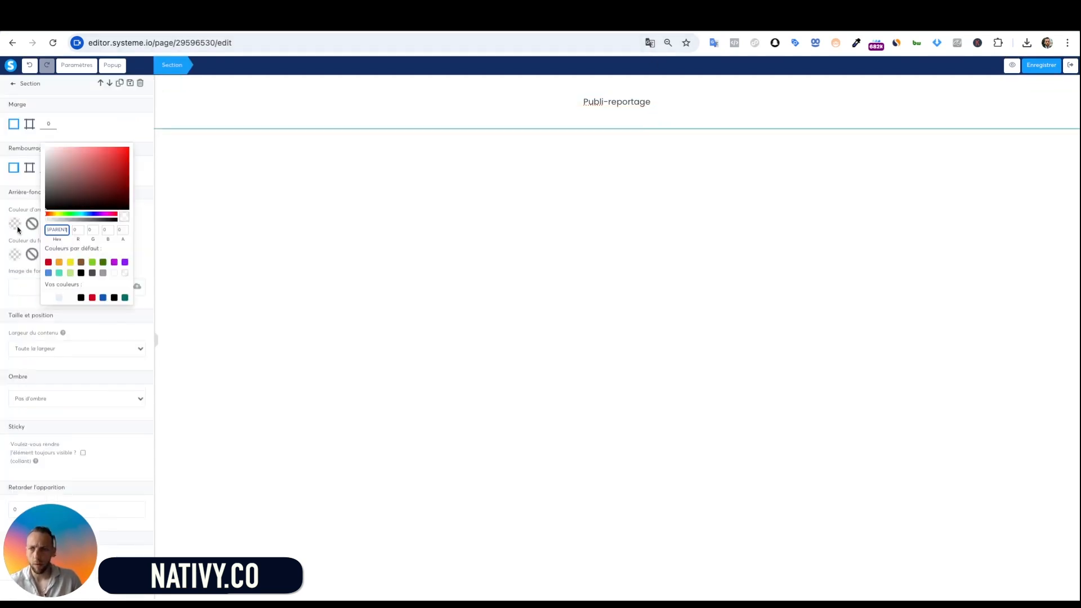
pyautogui.click(92, 272)
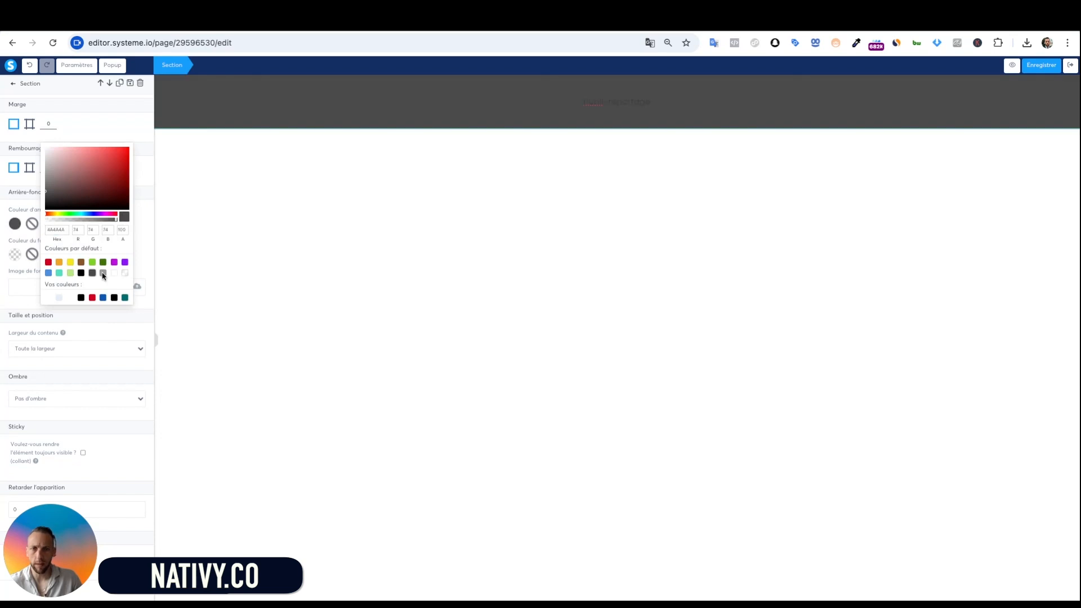
pyautogui.click(458, 86)
pyautogui.tripleClick(617, 102)
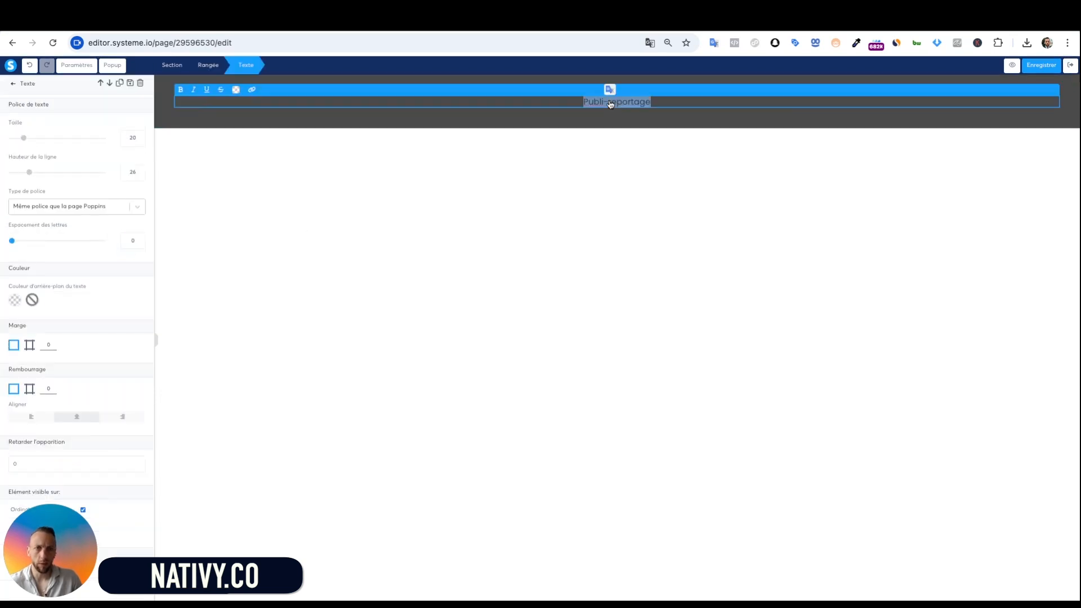
pyautogui.click(236, 90)
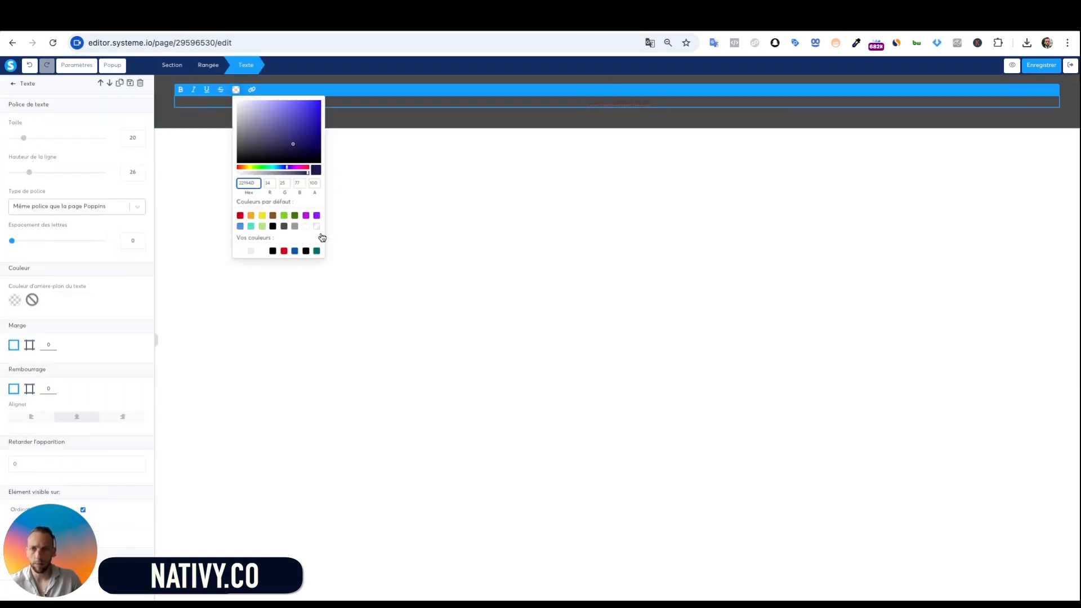
pyautogui.click(307, 227)
pyautogui.click(560, 219)
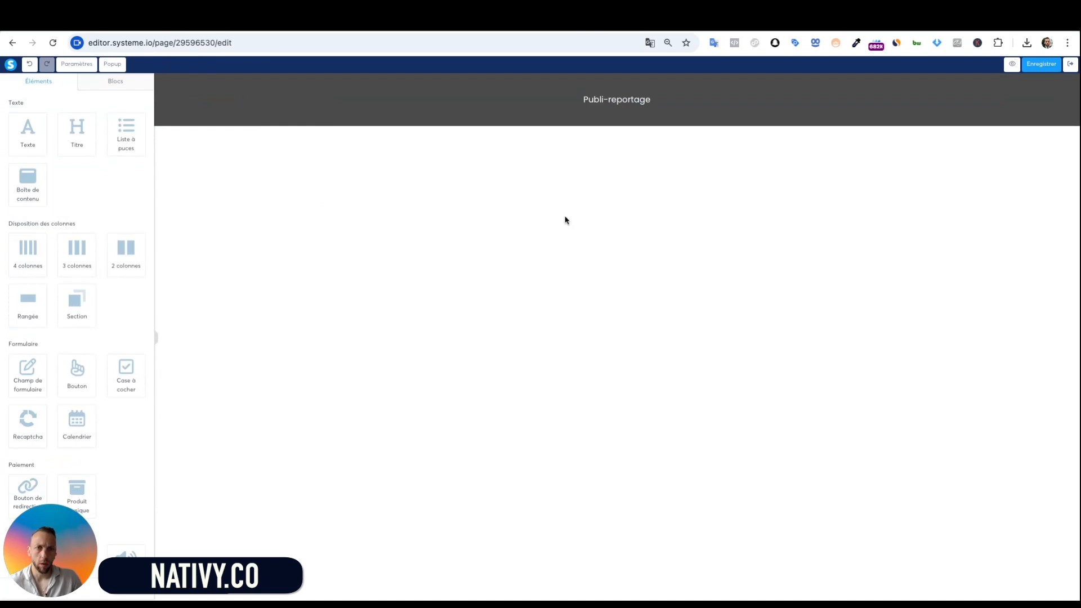
# Reduce the header section's padding (Rembourrage) to about 1 for a thin bar
pyautogui.click(676, 123)
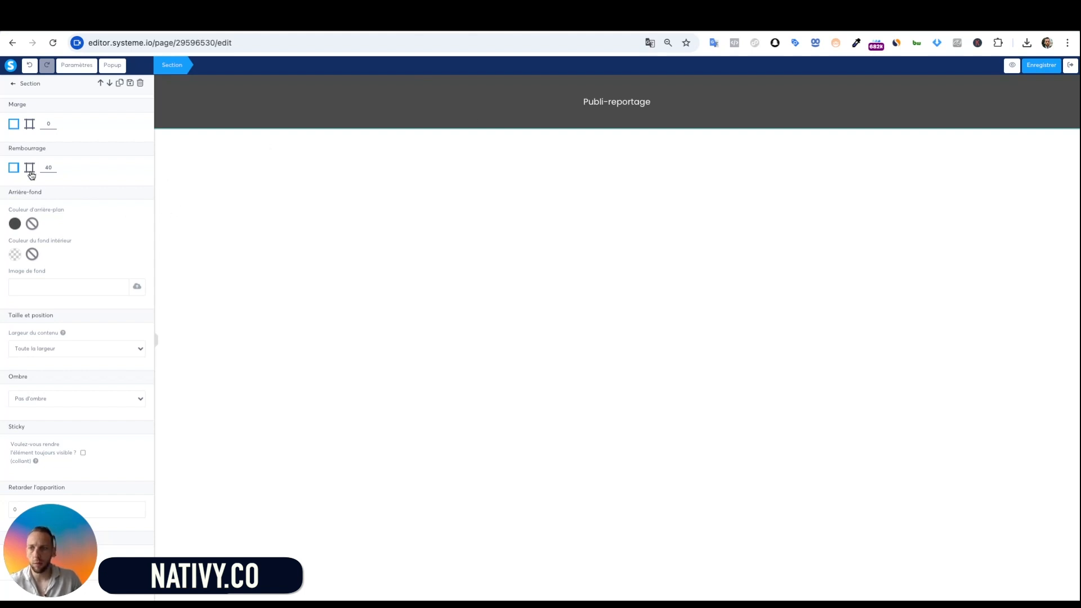
pyautogui.click(53, 171)
pyautogui.click(53, 170)
pyautogui.click(53, 170)
pyautogui.click(52, 170)
pyautogui.click(53, 171)
pyautogui.click(53, 170)
pyautogui.click(53, 170)
pyautogui.click(53, 171)
pyautogui.press('Down')
pyautogui.press('Down')
pyautogui.press('Down')
pyautogui.press('Down')
pyautogui.press('Down')
pyautogui.press('Down')
pyautogui.press('Down')
pyautogui.press('Down')
pyautogui.press('Down')
pyautogui.press('Down')
pyautogui.press('Down')
pyautogui.press('Down')
pyautogui.press('Down')
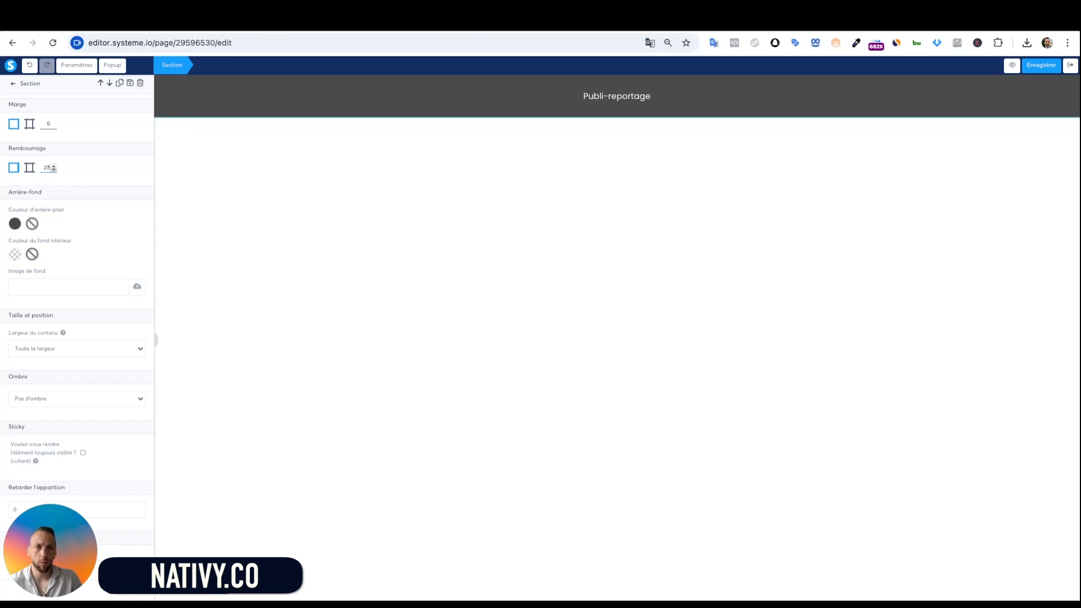
pyautogui.press('Down')
pyautogui.press('Down')
pyautogui.press('Down')
pyautogui.press('Down')
pyautogui.press('Down')
pyautogui.press('Down')
pyautogui.press('Down')
pyautogui.press('Down')
pyautogui.press('Down')
pyautogui.press('Down')
pyautogui.press('Down')
pyautogui.press('Down')
pyautogui.press('Down')
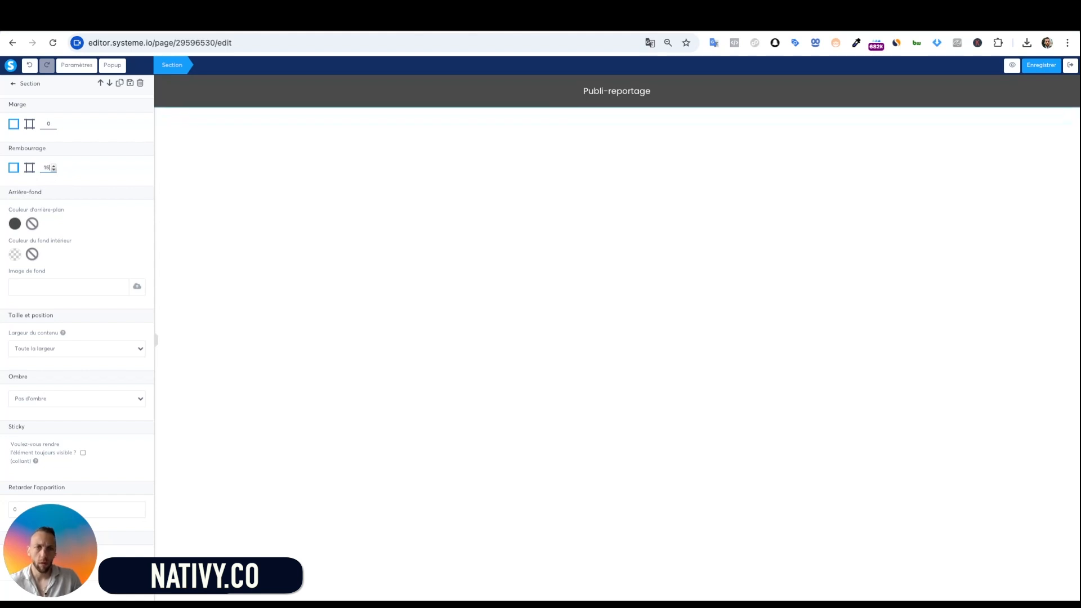
pyautogui.press('Down')
pyautogui.press('Down')
pyautogui.press('Down')
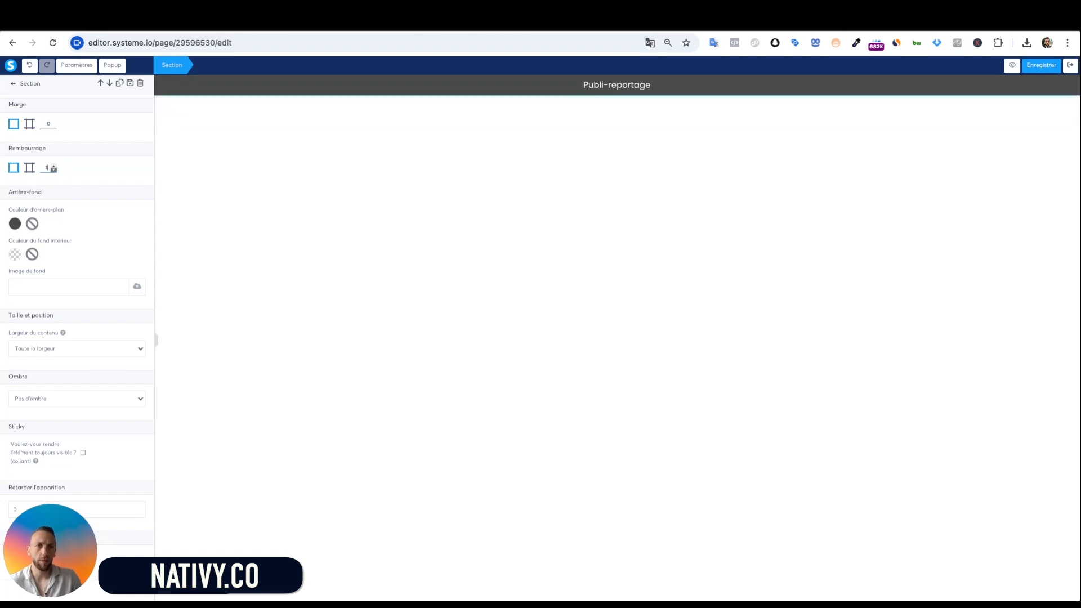
pyautogui.click(429, 197)
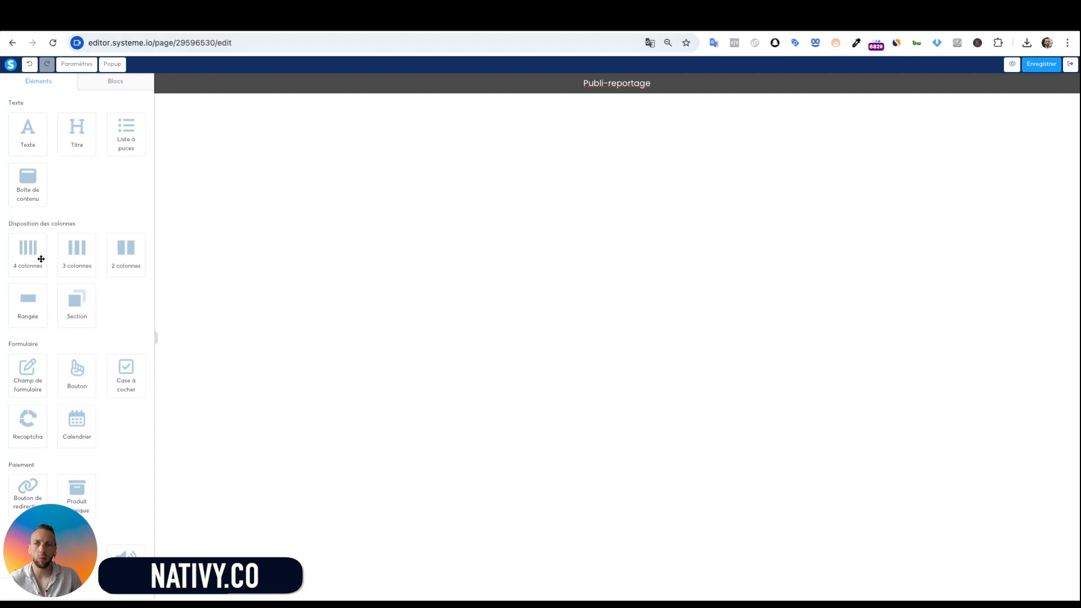
# Add a 2 colonnes row below the header and widen its left column
pyautogui.moveTo(75, 301); pyautogui.dragTo(75, 306)
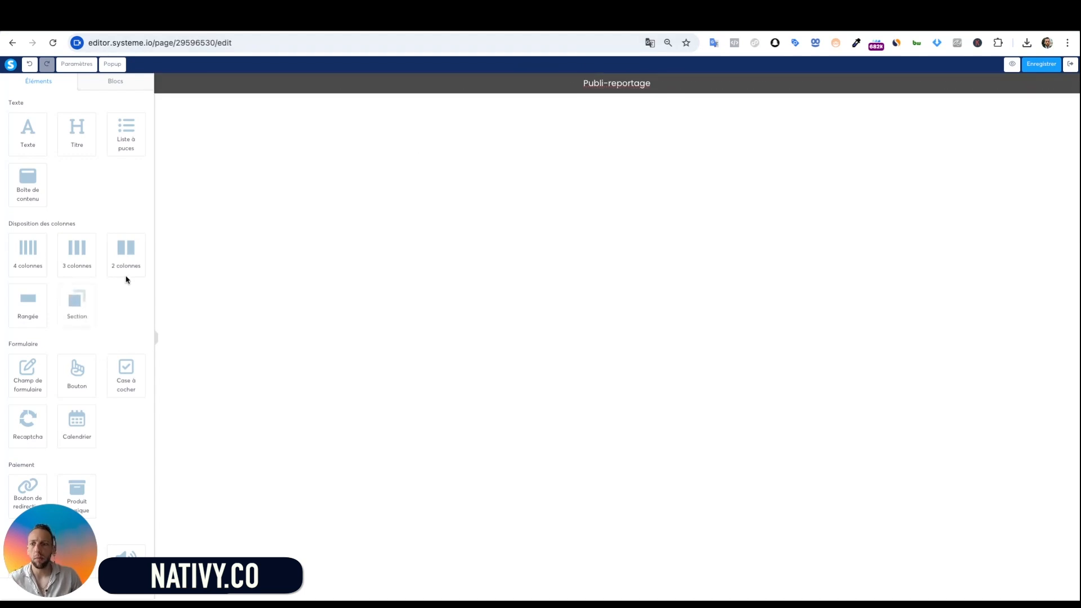
pyautogui.moveTo(124, 251); pyautogui.dragTo(668, 212)
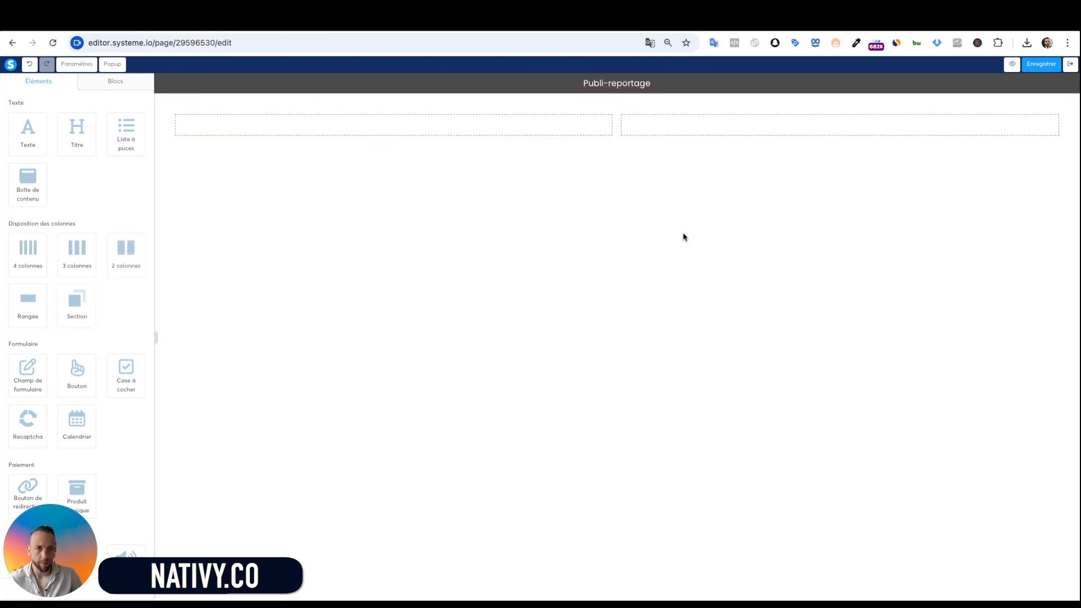
pyautogui.moveTo(615, 114); pyautogui.dragTo(826, 122)
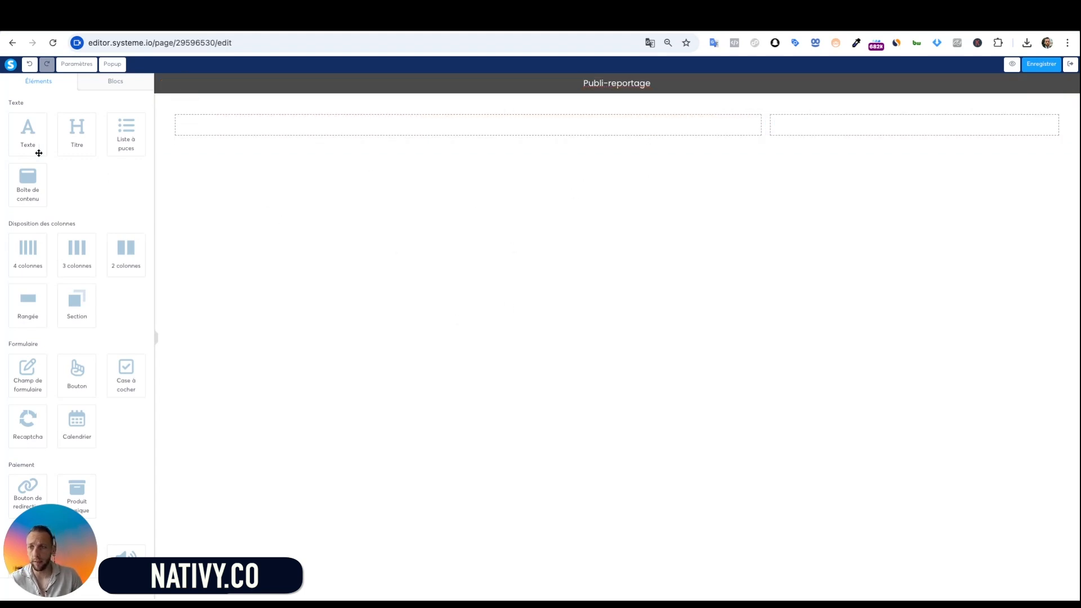
# Add a left-aligned text paragraph to the wide left column
pyautogui.moveTo(15, 138); pyautogui.dragTo(441, 227)
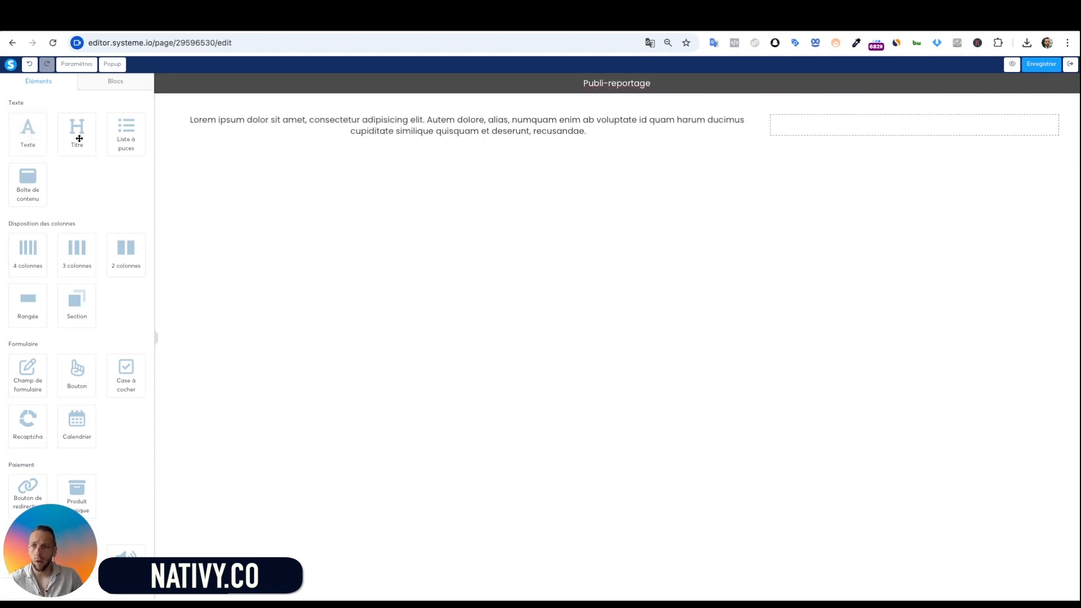
pyautogui.click(217, 135)
pyautogui.click(23, 417)
pyautogui.click(313, 313)
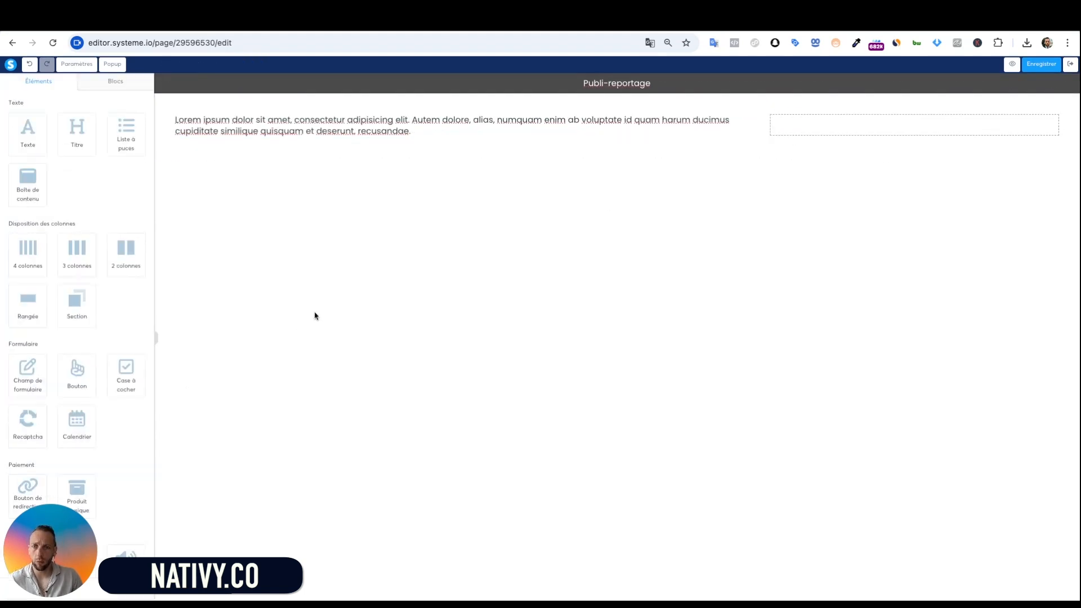
# Add a larger, left-aligned Titre heading under the first paragraph
pyautogui.moveTo(77, 137); pyautogui.dragTo(79, 137)
pyautogui.moveTo(598, 137); pyautogui.dragTo(598, 139)
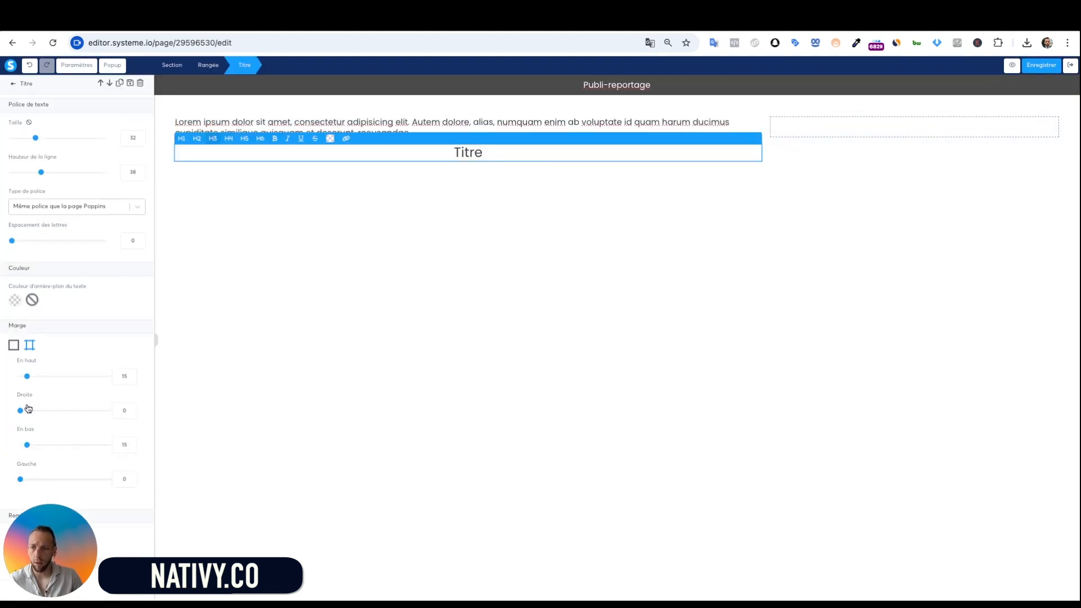
pyautogui.scroll(-3, 28, 409)
pyautogui.click(28, 408)
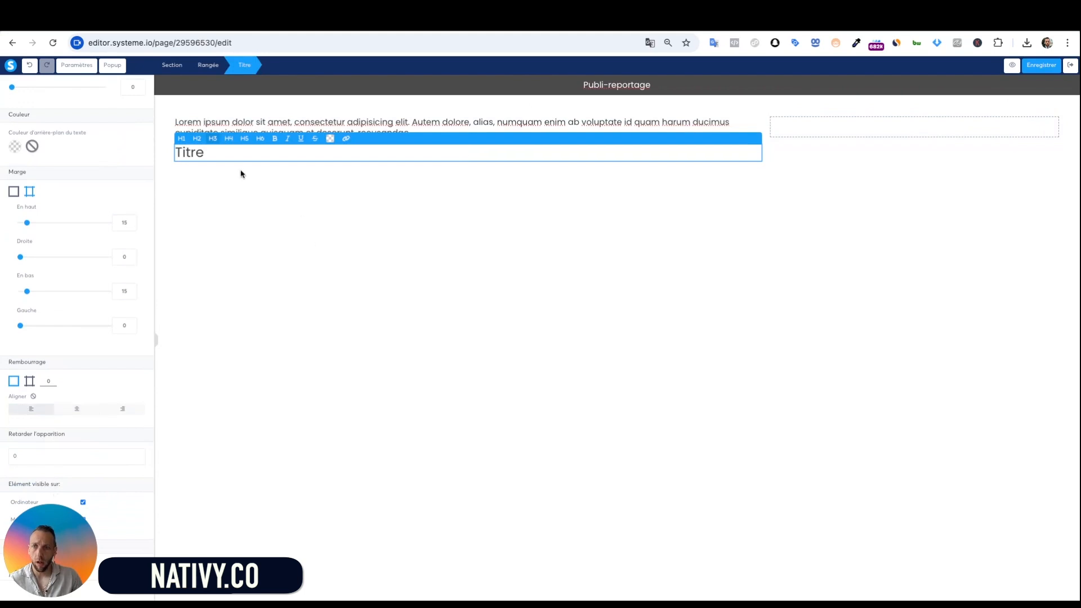
pyautogui.click(182, 139)
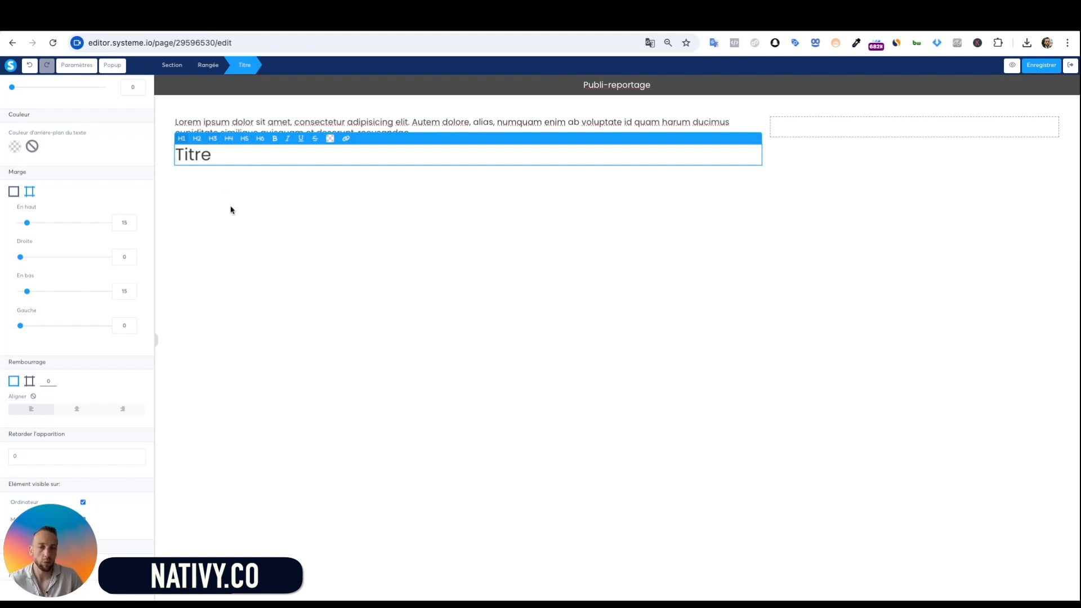
pyautogui.click(391, 352)
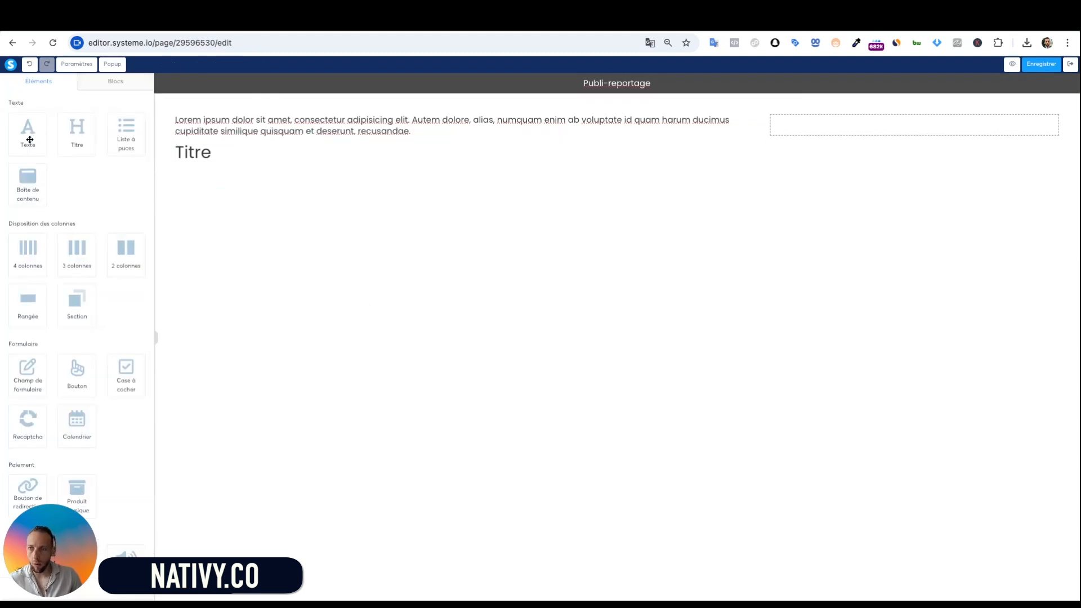
# Add a second left-aligned paragraph below the heading
pyautogui.moveTo(30, 139); pyautogui.dragTo(396, 173)
pyautogui.click(396, 174)
pyautogui.click(32, 420)
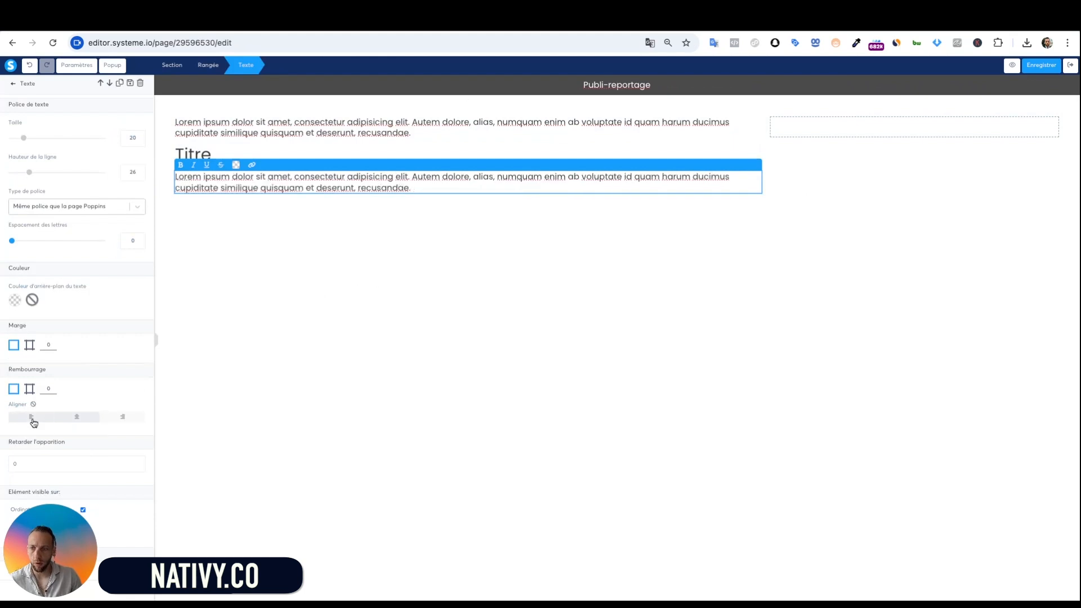
pyautogui.click(365, 369)
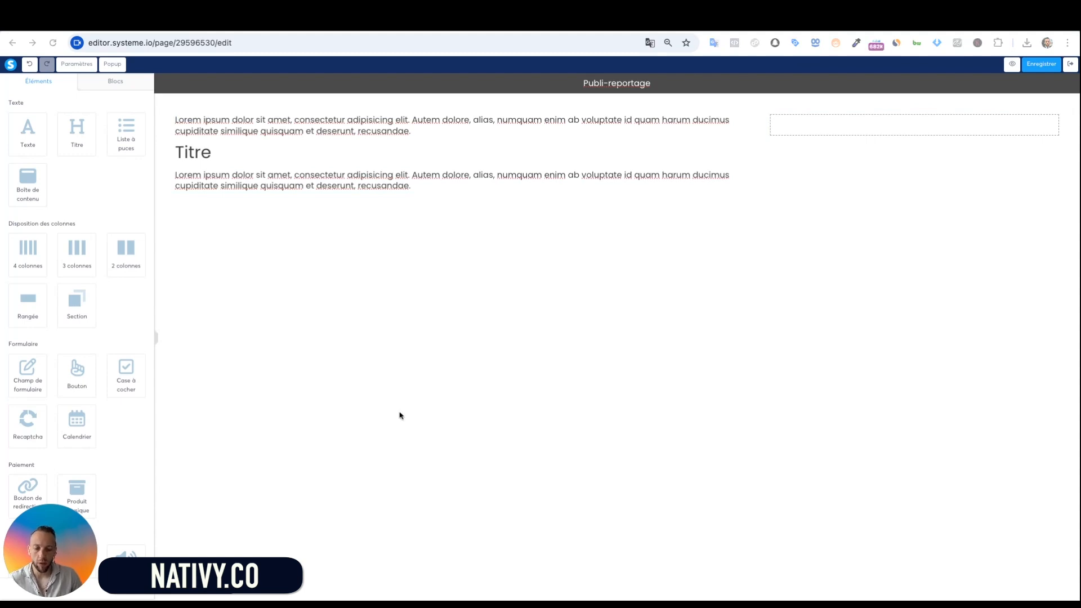
# Replace the first paragraph with the breadcrumb 'Accueil > Soulagement des complexe > Produit varices'
pyautogui.click(340, 121)
pyautogui.write('Accueil > Soulagement des complexe> Produit varices')
pyautogui.hotkey('ctrl', 'shift', 'End')
pyautogui.press('BackSpace')
# Paste the vascular doctor headline over 'Titre', with 'traitement des varices à domicile en quelques jour' in red
pyautogui.click(393, 212)
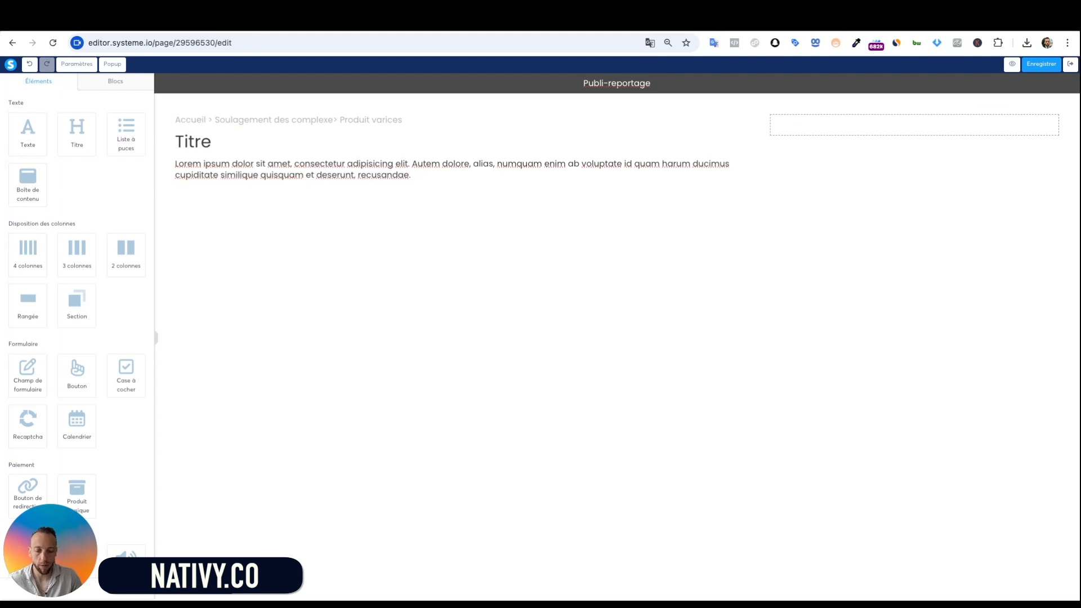
pyautogui.press('super+Tab')
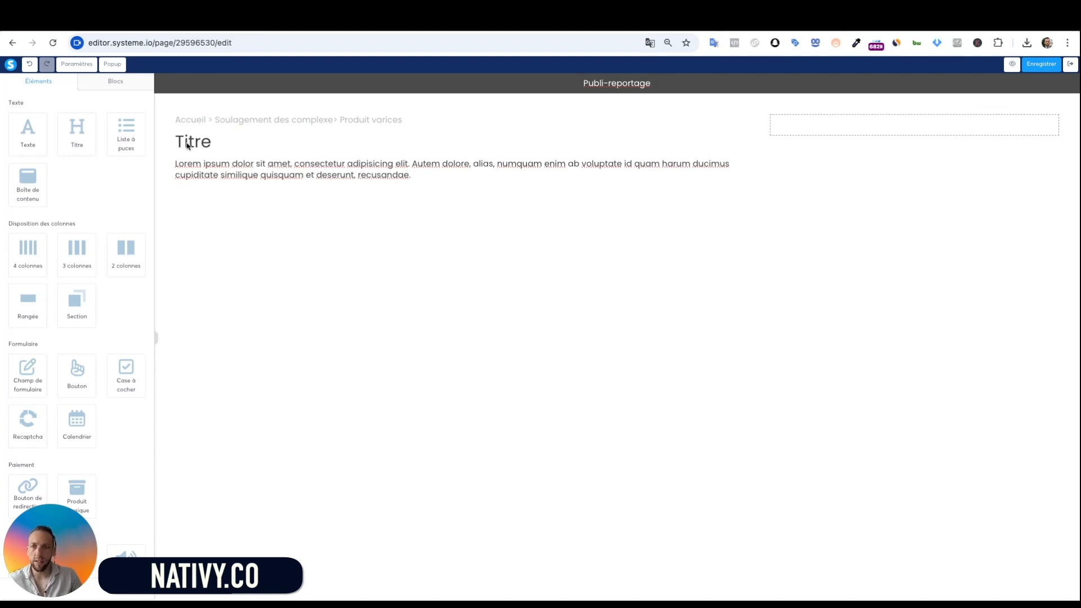
pyautogui.click(188, 145)
pyautogui.doubleClick(187, 145)
pyautogui.write('Un médecin vasculaire de Paris a inventé et breveté la première méthode Française de traitement des varices à domicile en quelques jour !')
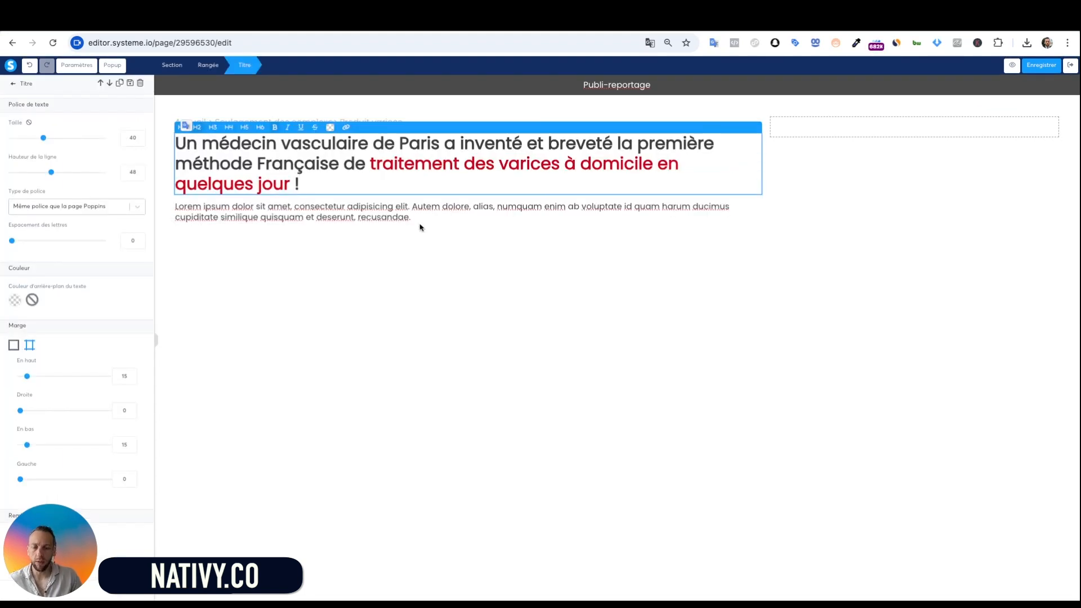
pyautogui.press('Escape')
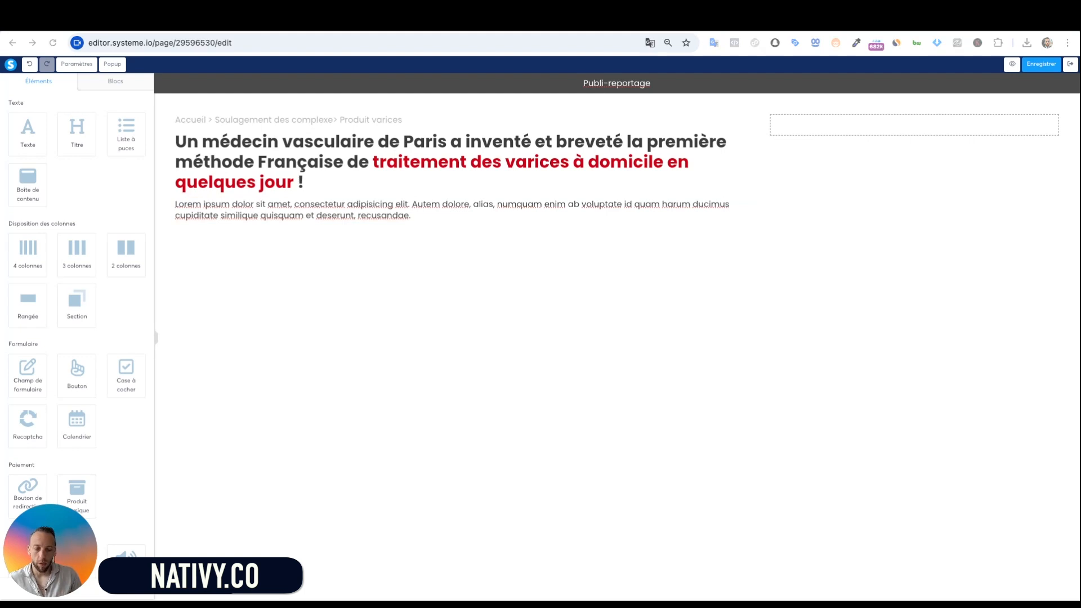
# Delete the lorem ipsum text, leaving the 'Date de publication : 15/05/2025 - 10:24' line
pyautogui.click(401, 212)
pyautogui.doubleClick(401, 210)
pyautogui.tripleClick(400, 212)
pyautogui.press('BackSpace')
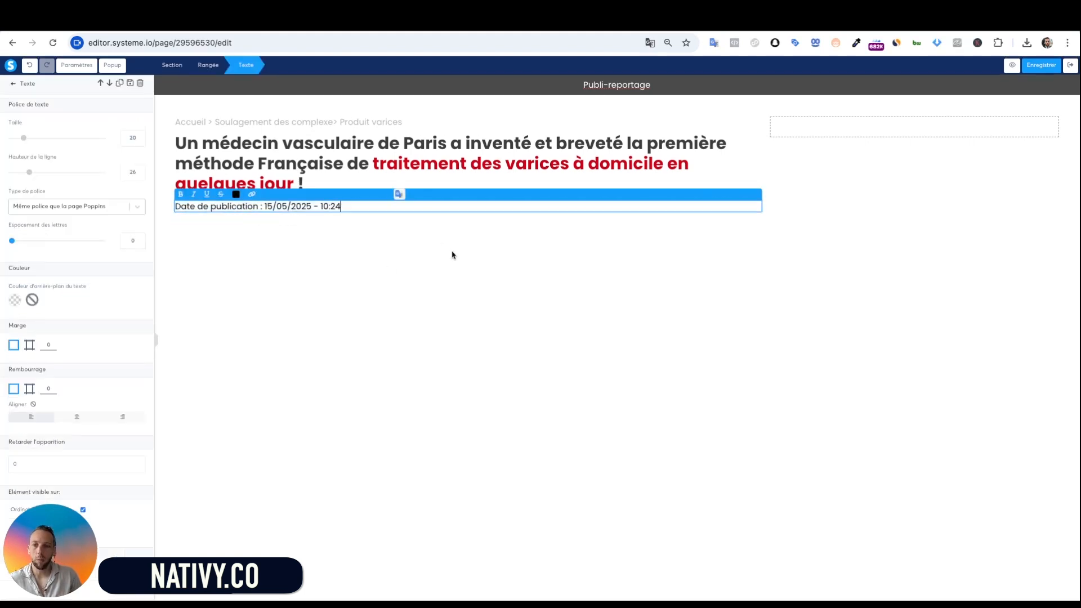
pyautogui.click(453, 254)
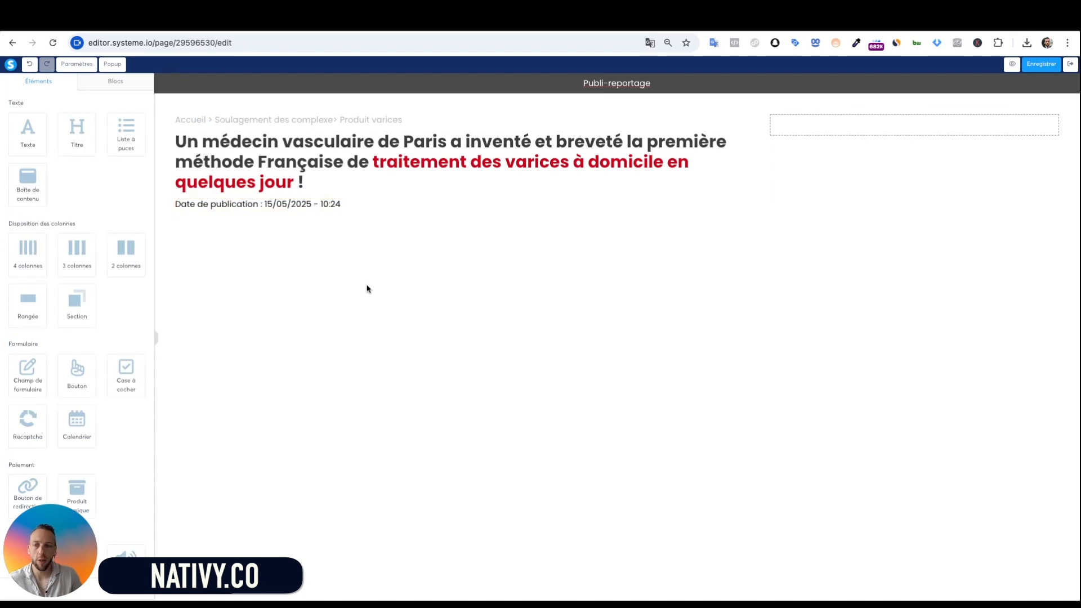
# Add a left-aligned image placeholder below the date line
pyautogui.scroll(-3, 93, 361)
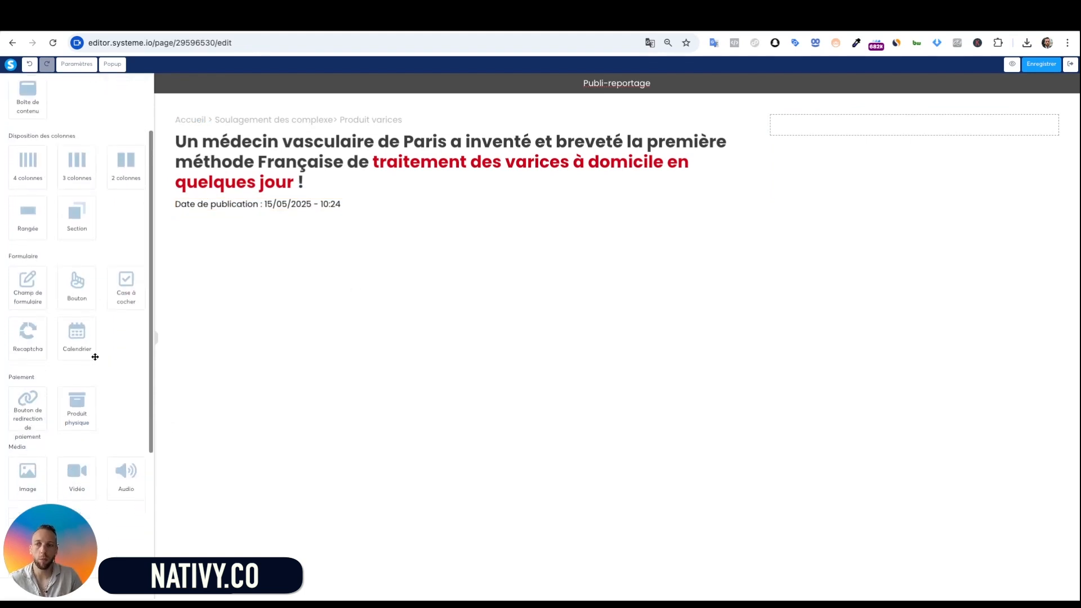
pyautogui.moveTo(29, 453); pyautogui.dragTo(451, 212)
pyautogui.click(519, 304)
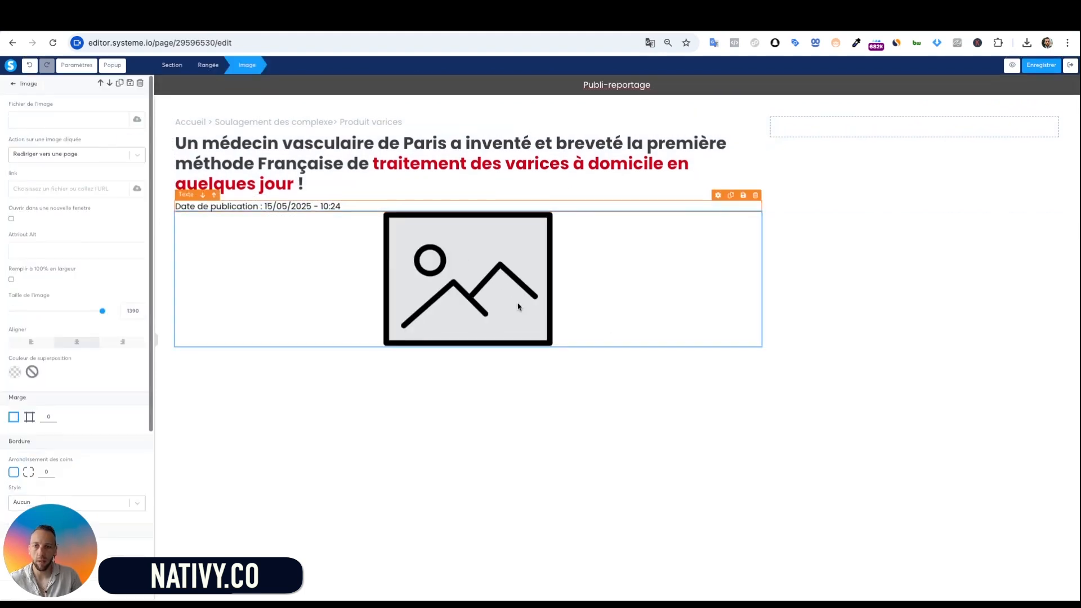
pyautogui.click(27, 343)
pyautogui.click(357, 370)
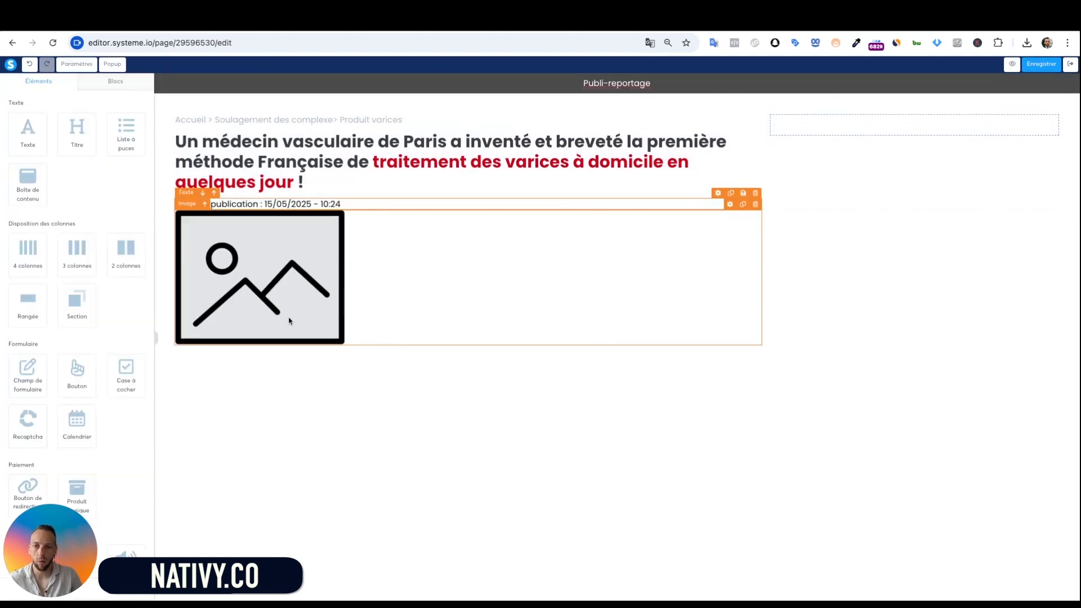
pyautogui.click(313, 303)
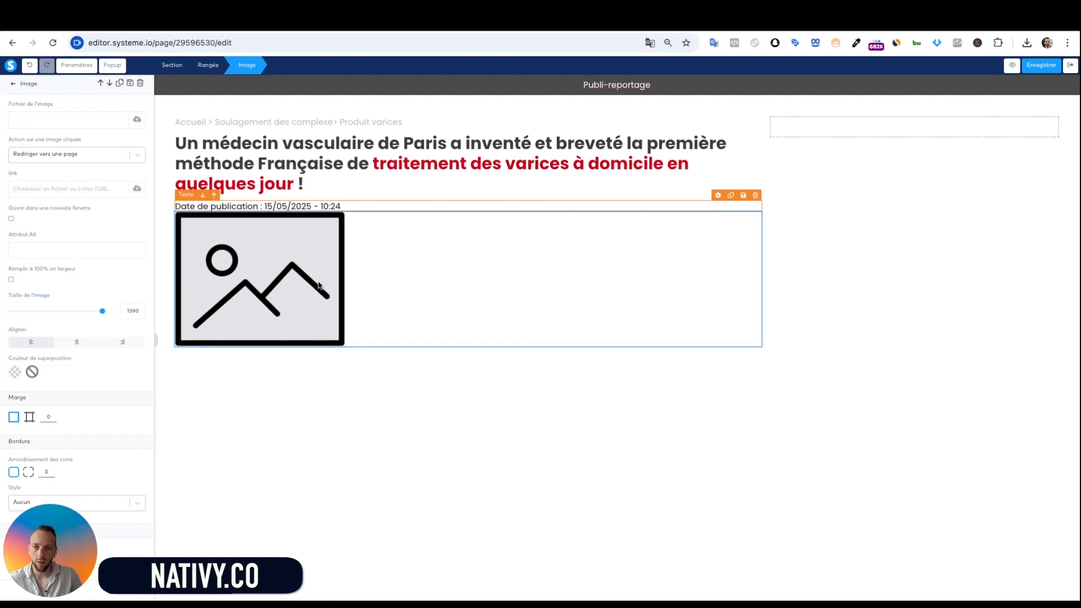
pyautogui.click(393, 385)
# Insert the doctor photo 1.jpg from Vos images into the image placeholder
pyautogui.click(306, 288)
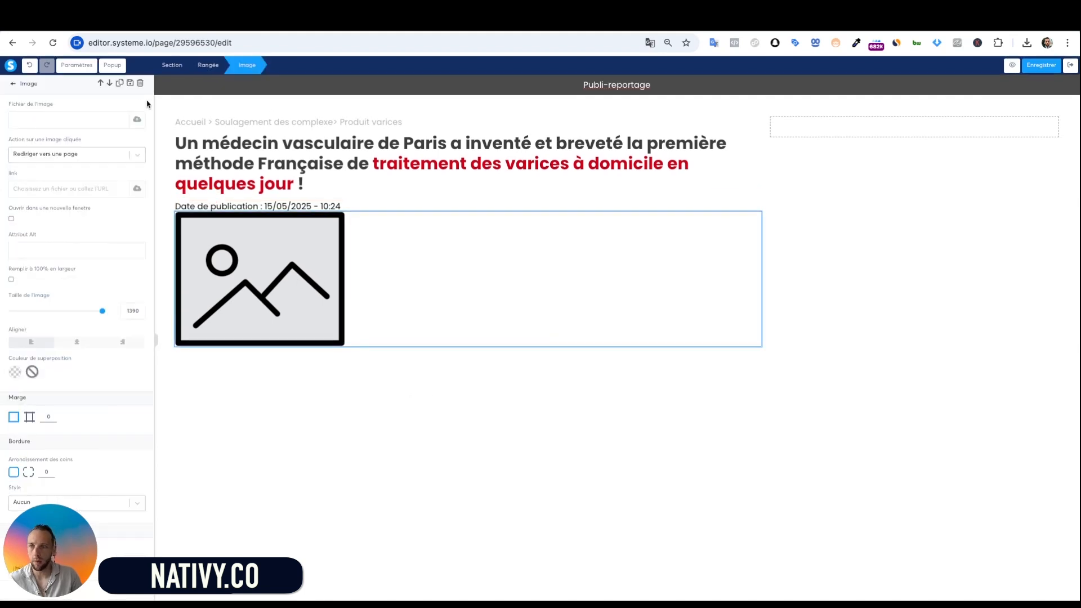
pyautogui.click(137, 126)
pyautogui.click(580, 233)
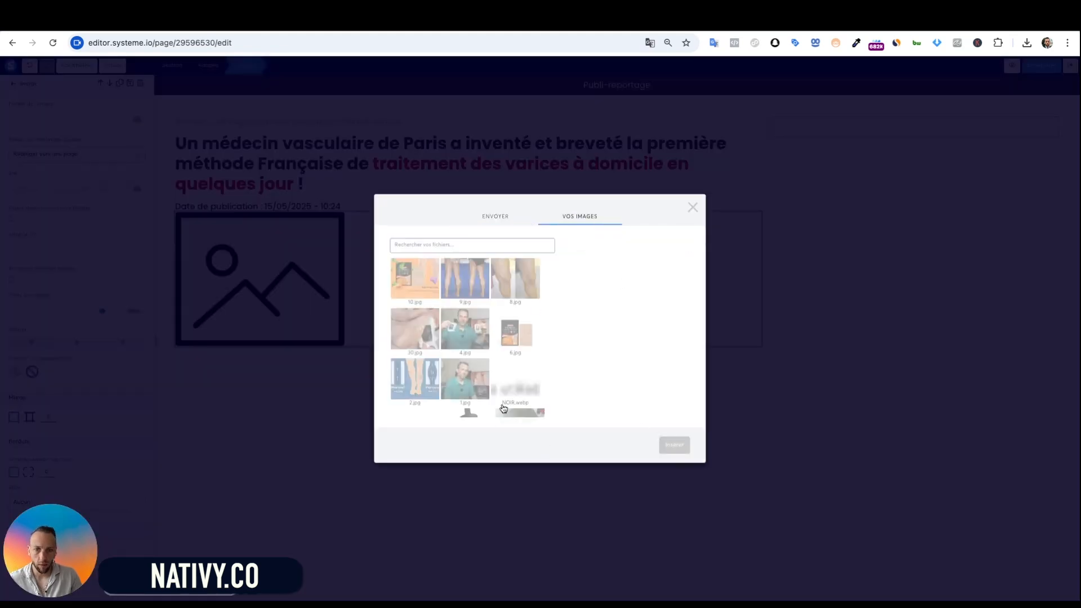
pyautogui.scroll(-2, 507, 366)
pyautogui.click(465, 343)
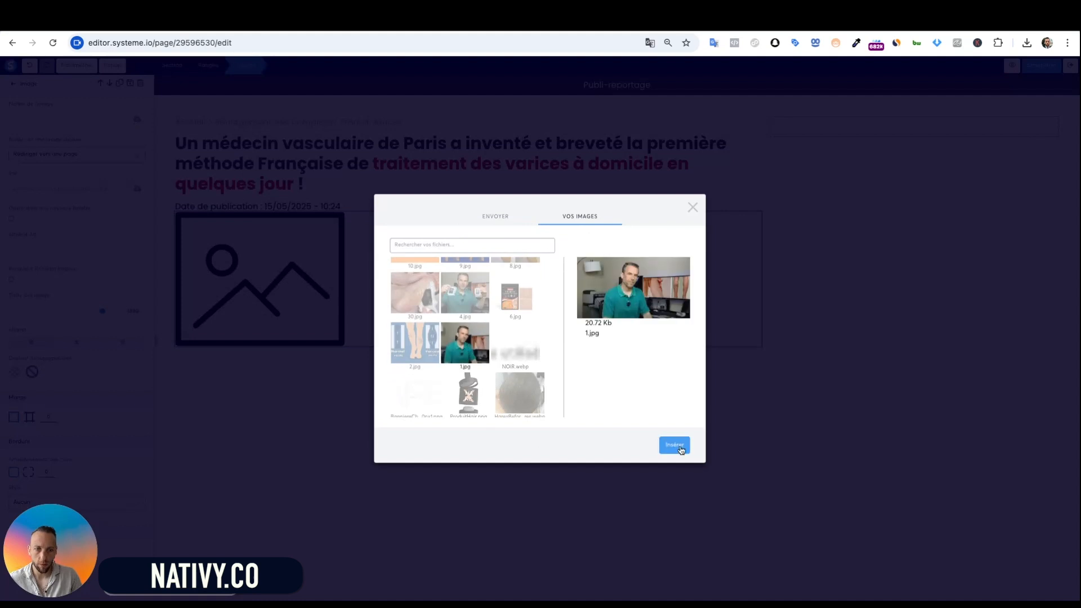
pyautogui.click(675, 445)
pyautogui.click(401, 405)
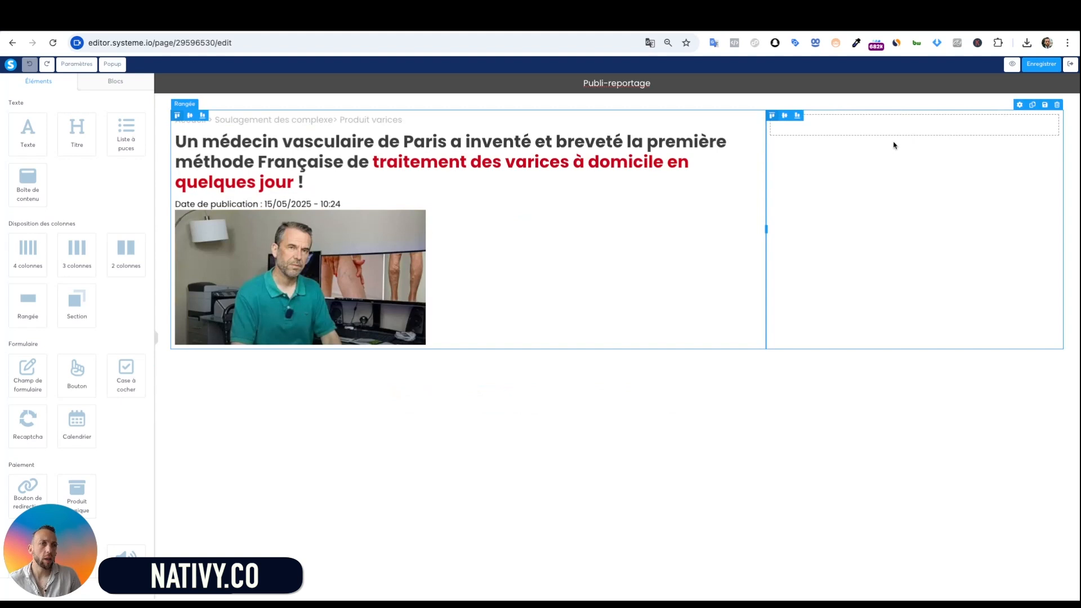
pyautogui.click(848, 229)
pyautogui.click(851, 247)
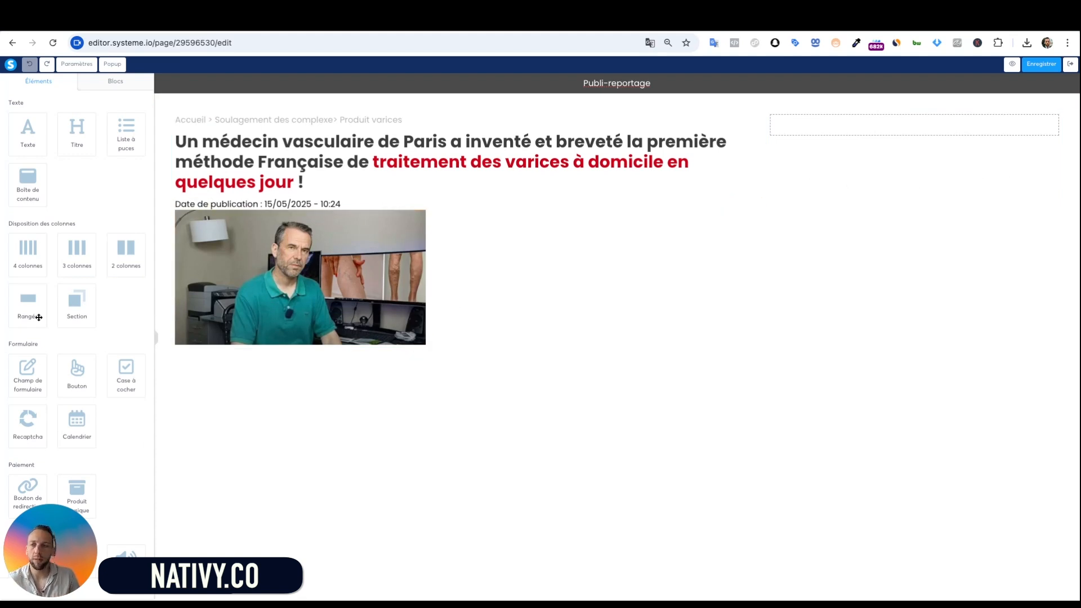
# Add a new empty row below the doctor photo
pyautogui.moveTo(29, 316); pyautogui.dragTo(524, 439)
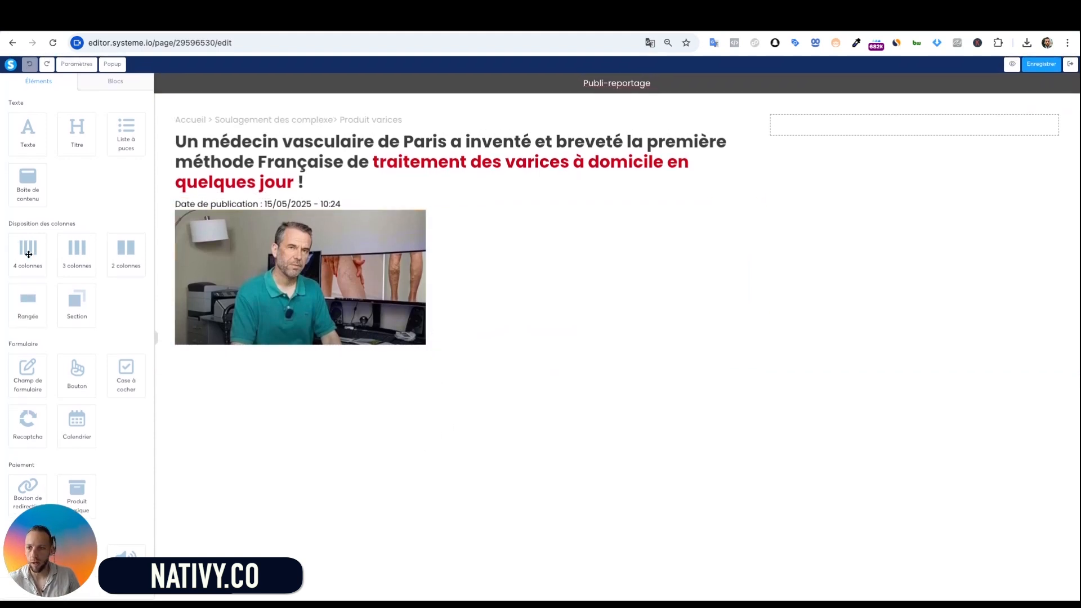
pyautogui.moveTo(33, 303); pyautogui.dragTo(442, 390)
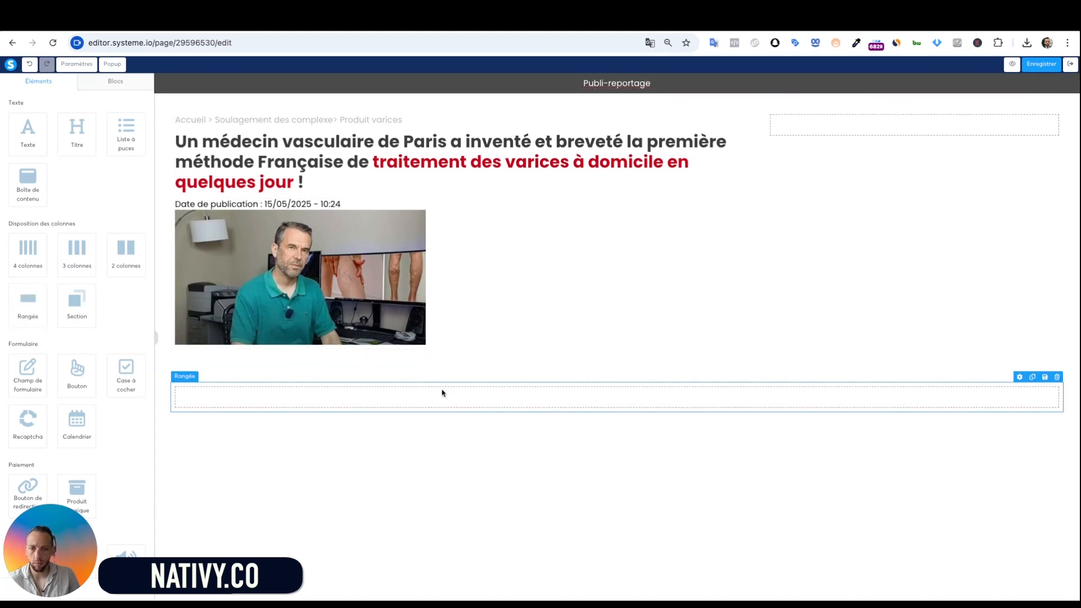
pyautogui.click(646, 399)
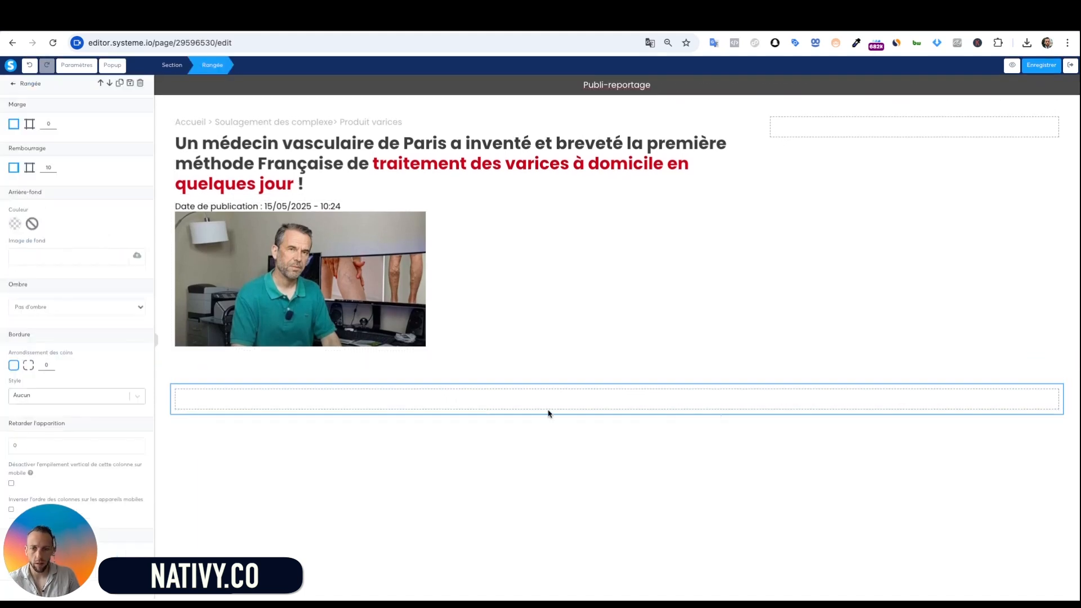
pyautogui.click(355, 434)
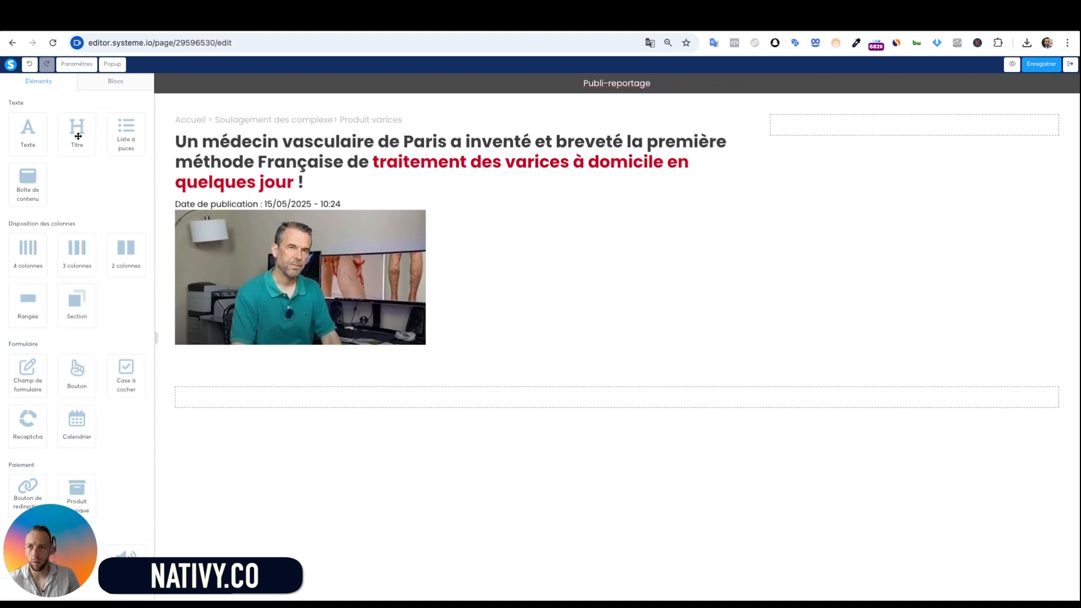
# Fill the row with heading, image, heading and 'Cliquez ici' button, then move it to the right column
pyautogui.moveTo(77, 135); pyautogui.dragTo(485, 434)
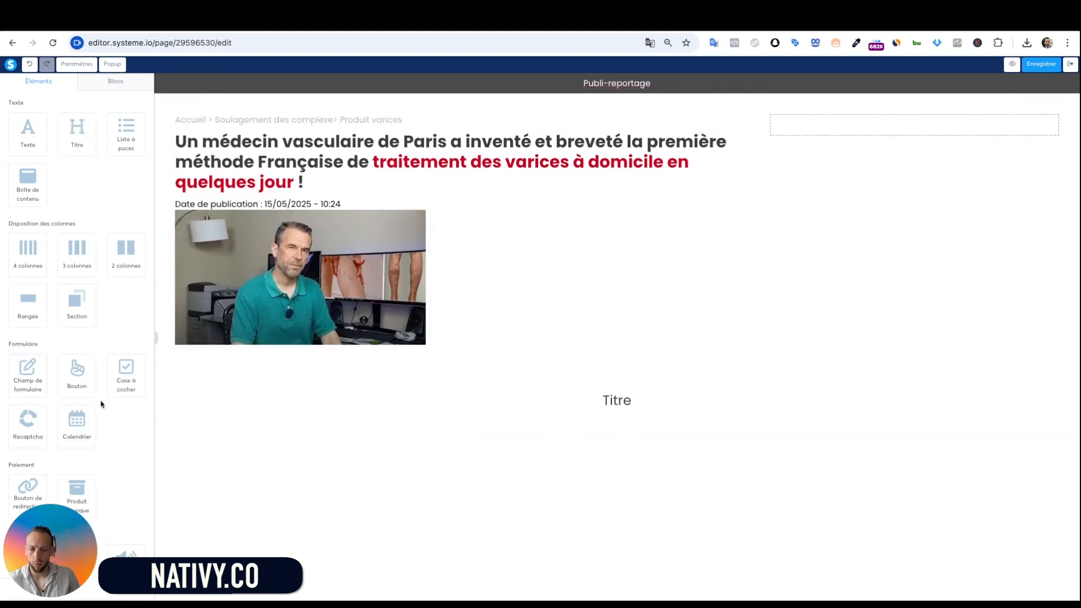
pyautogui.scroll(-2, 76, 417)
pyautogui.moveTo(33, 450); pyautogui.dragTo(673, 413)
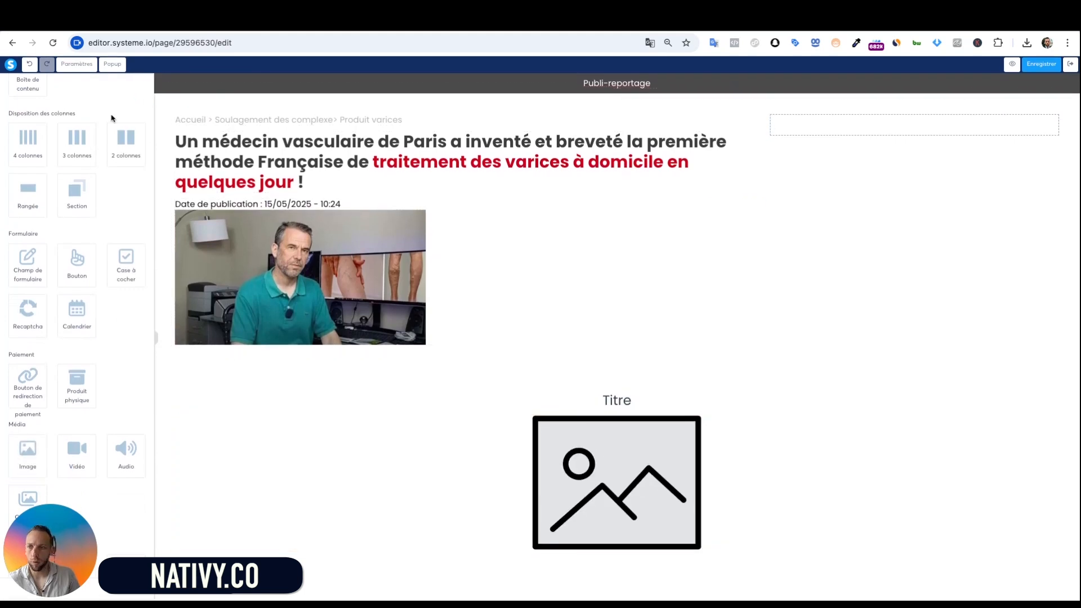
pyautogui.scroll(2, 94, 232)
pyautogui.moveTo(73, 136); pyautogui.dragTo(625, 477)
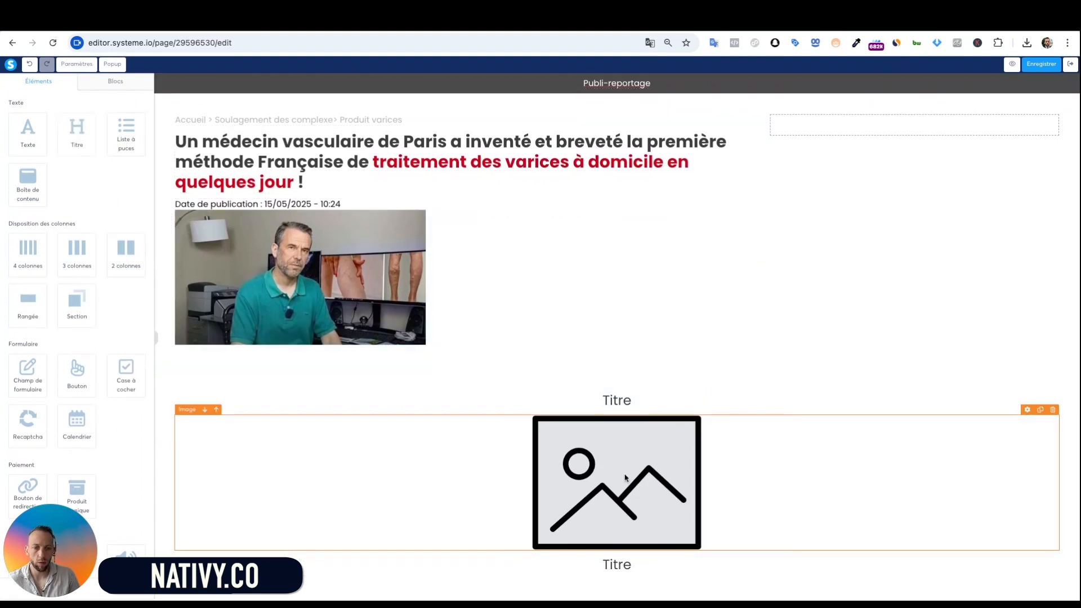
pyautogui.scroll(-5, 33, 380)
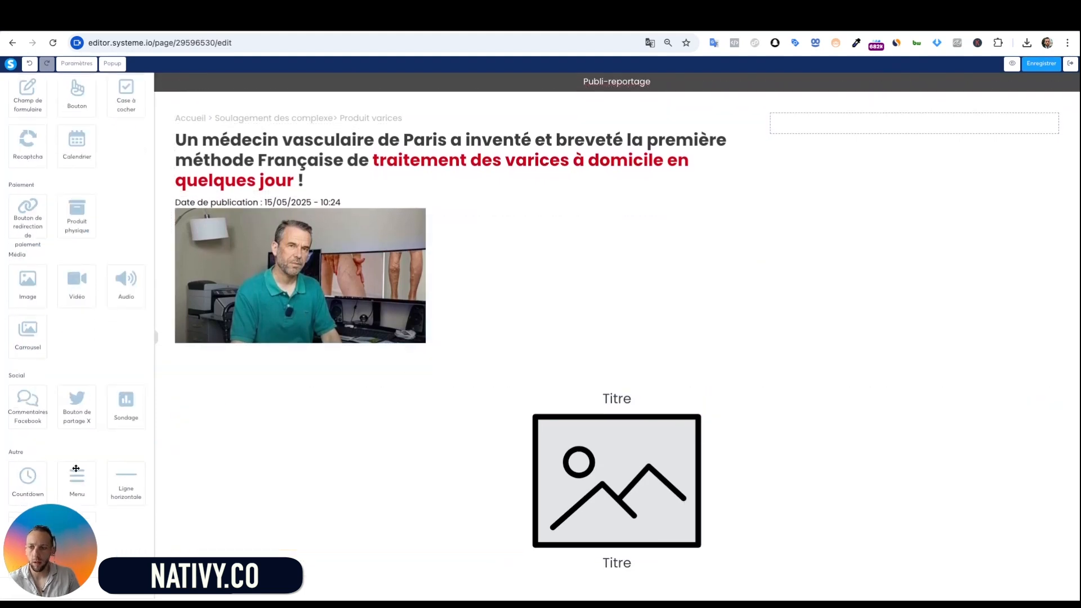
pyautogui.moveTo(80, 105); pyautogui.dragTo(617, 570)
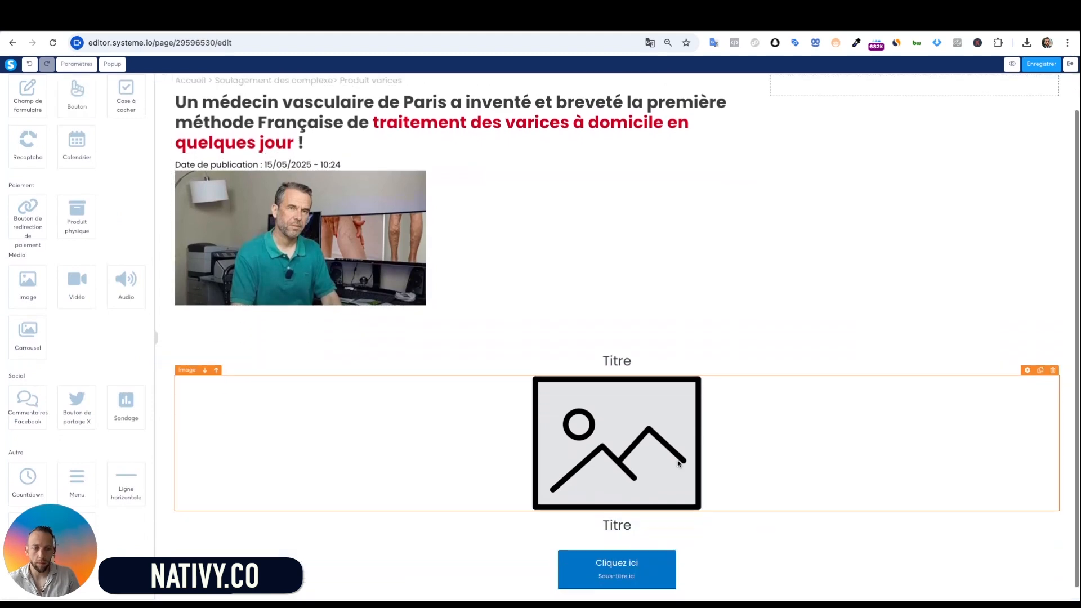
pyautogui.scroll(1, 764, 339)
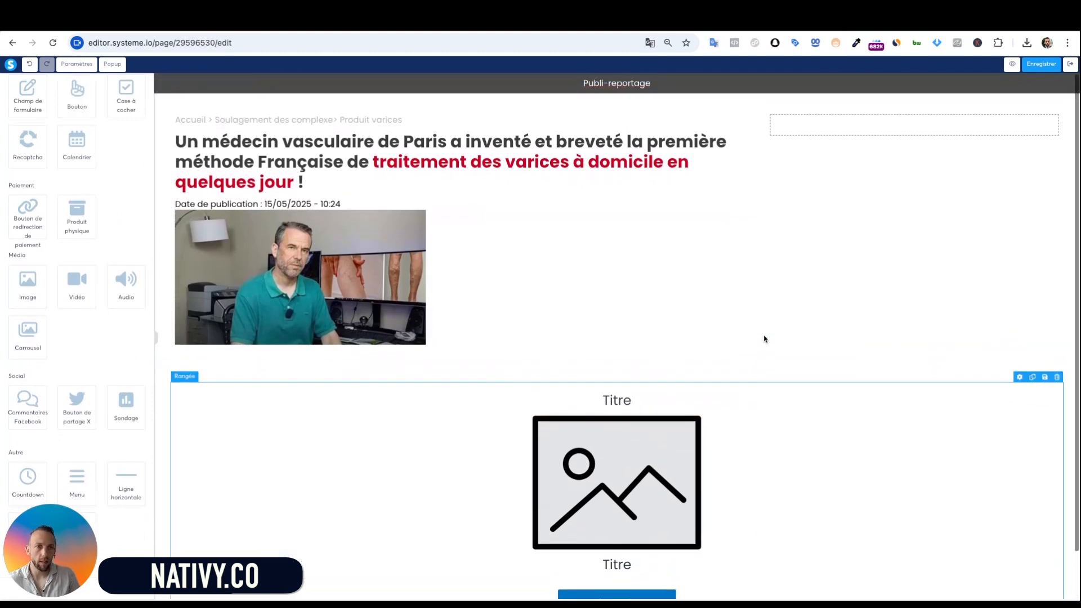
pyautogui.moveTo(777, 392); pyautogui.dragTo(910, 206)
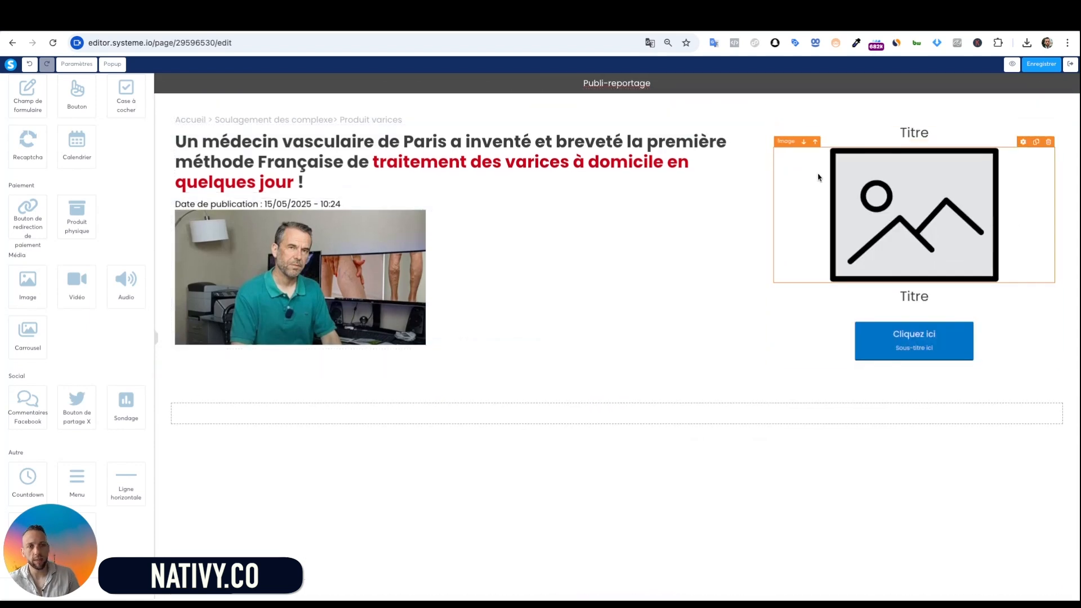
# Set the right-column sidebar row's Ombre to 'Ombre intense'
pyautogui.click(819, 121)
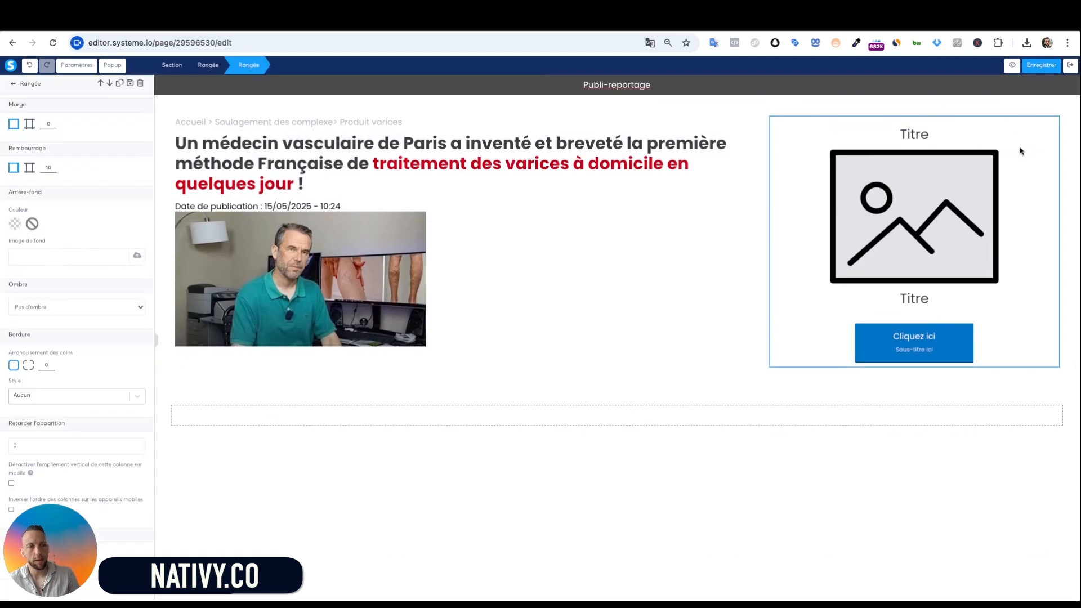
pyautogui.click(803, 166)
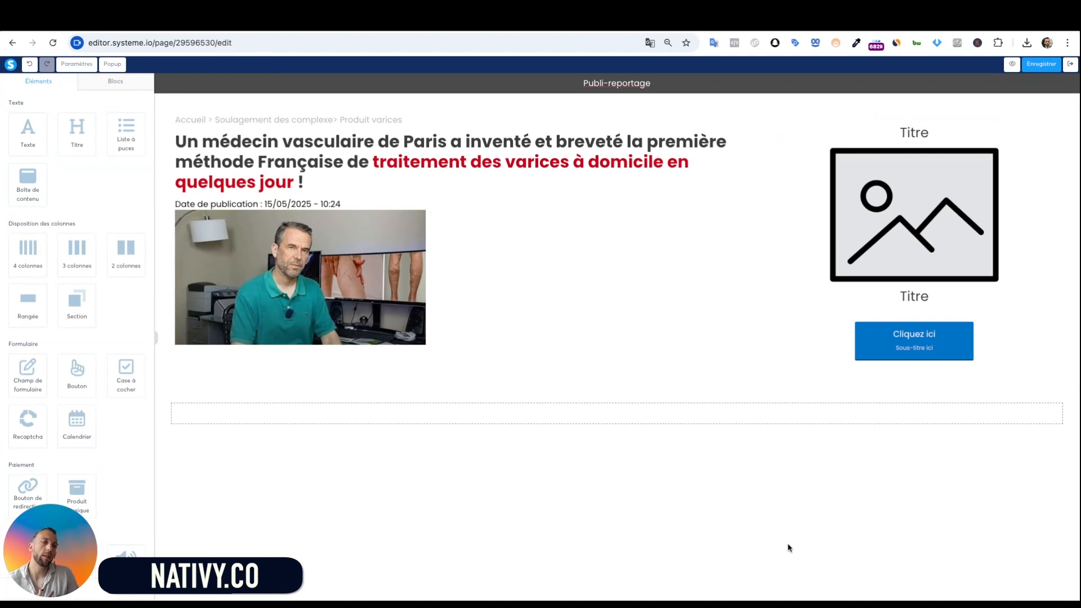
pyautogui.click(791, 120)
pyautogui.click(1023, 122)
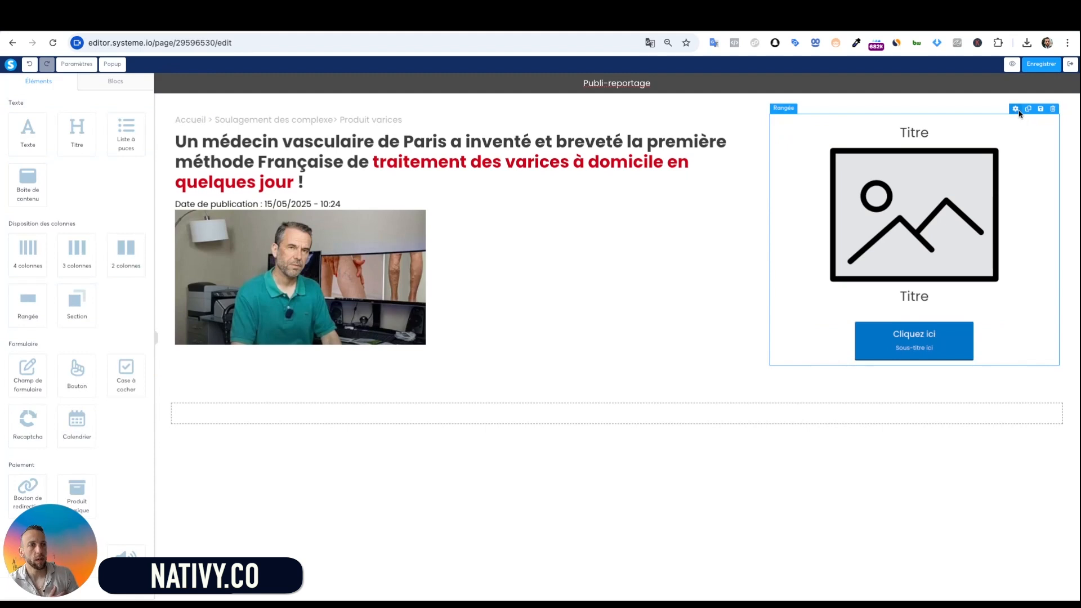
pyautogui.click(1017, 121)
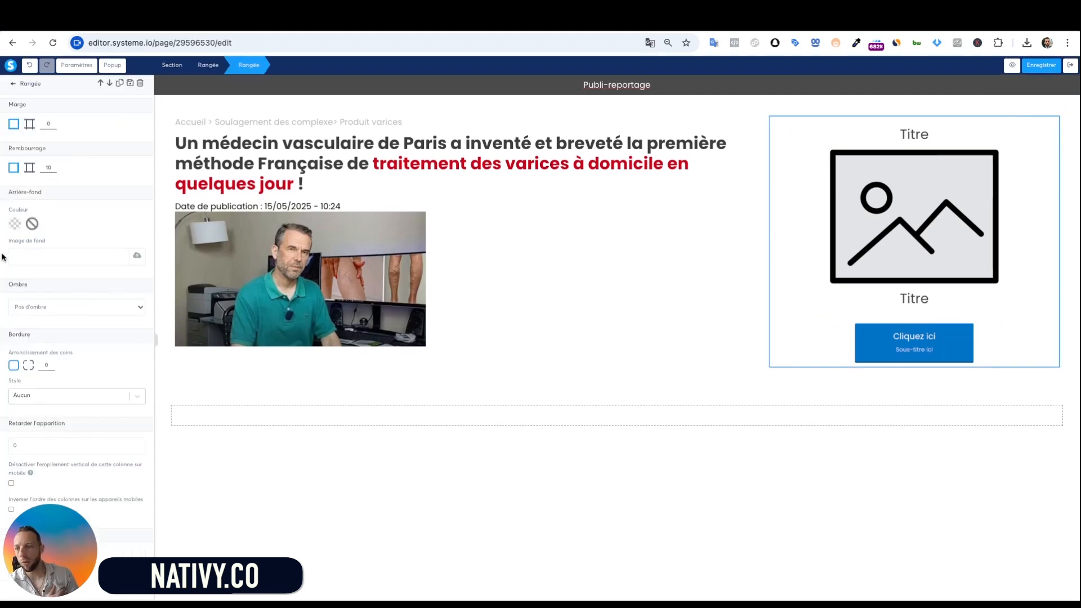
pyautogui.scroll(-2, 59, 382)
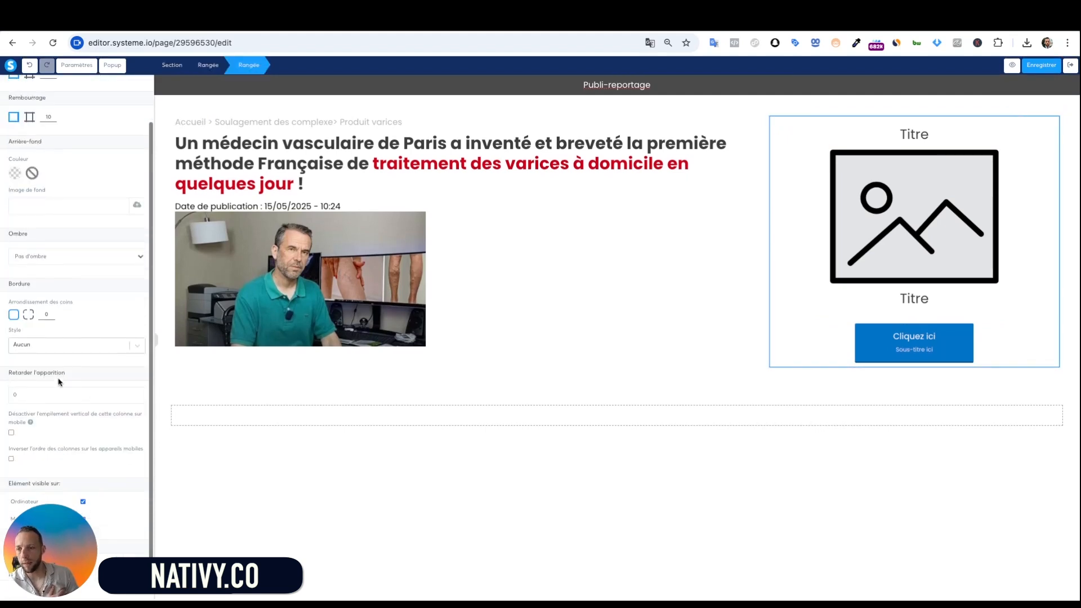
pyautogui.click(143, 257)
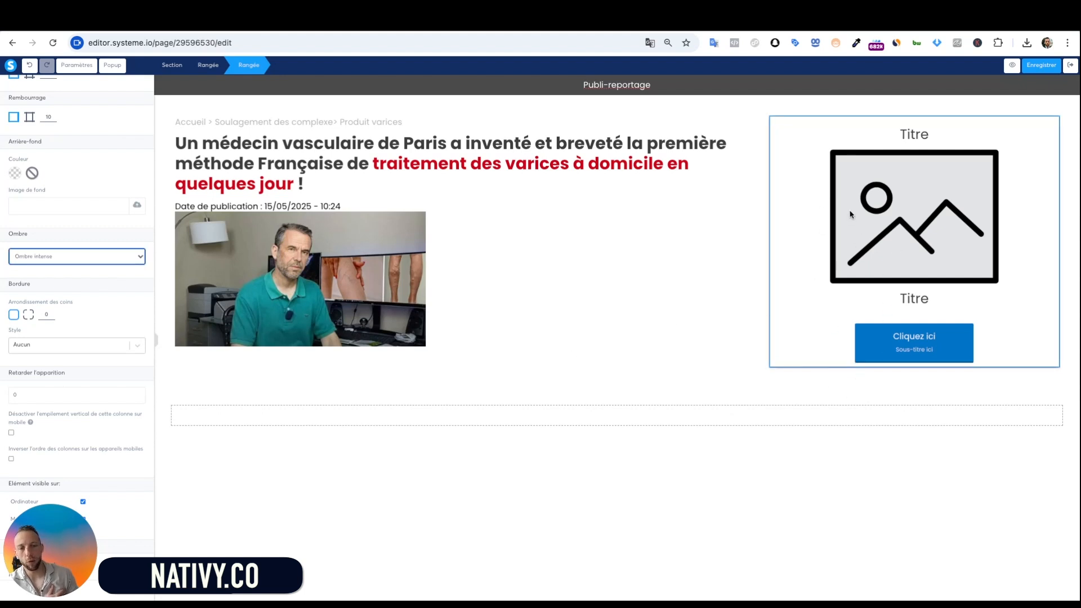
pyautogui.click(972, 463)
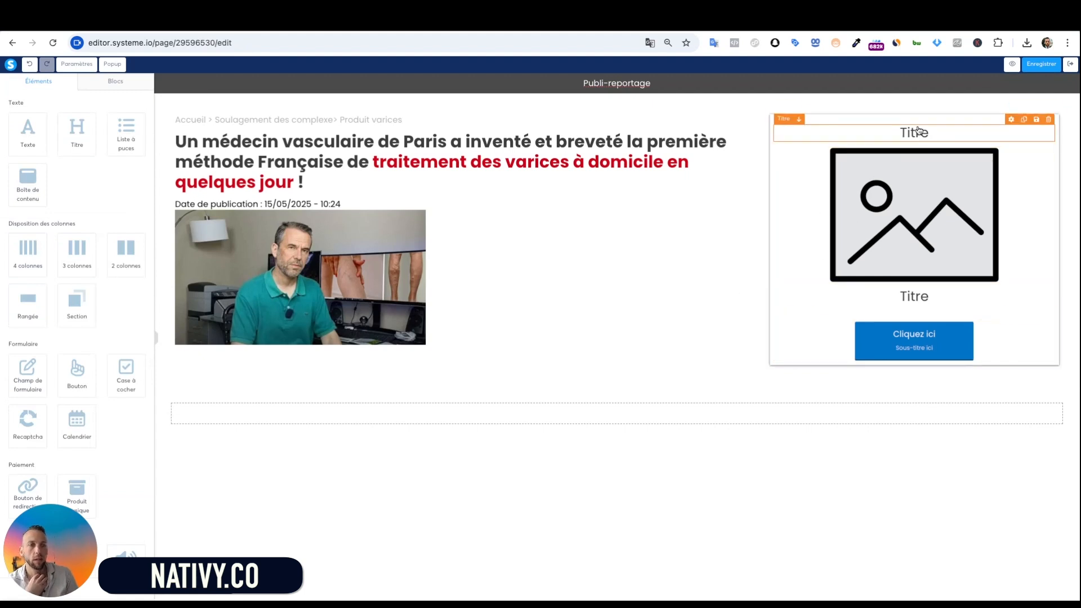
# Replace the card's top heading with 'Traitement anti Varices'
pyautogui.click(901, 134)
pyautogui.doubleClick(920, 134)
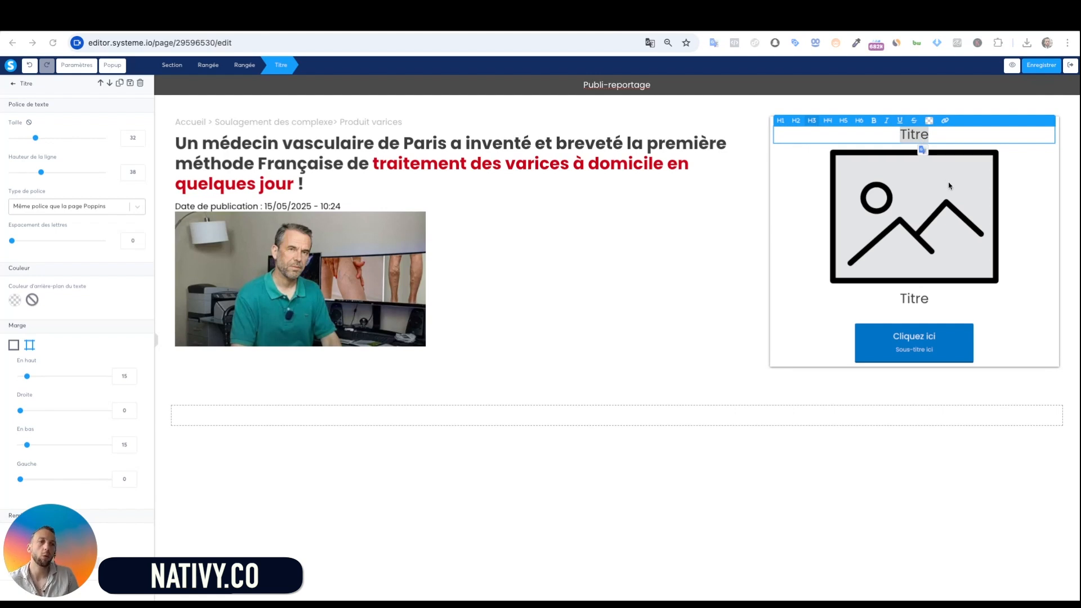
pyautogui.doubleClick(922, 136)
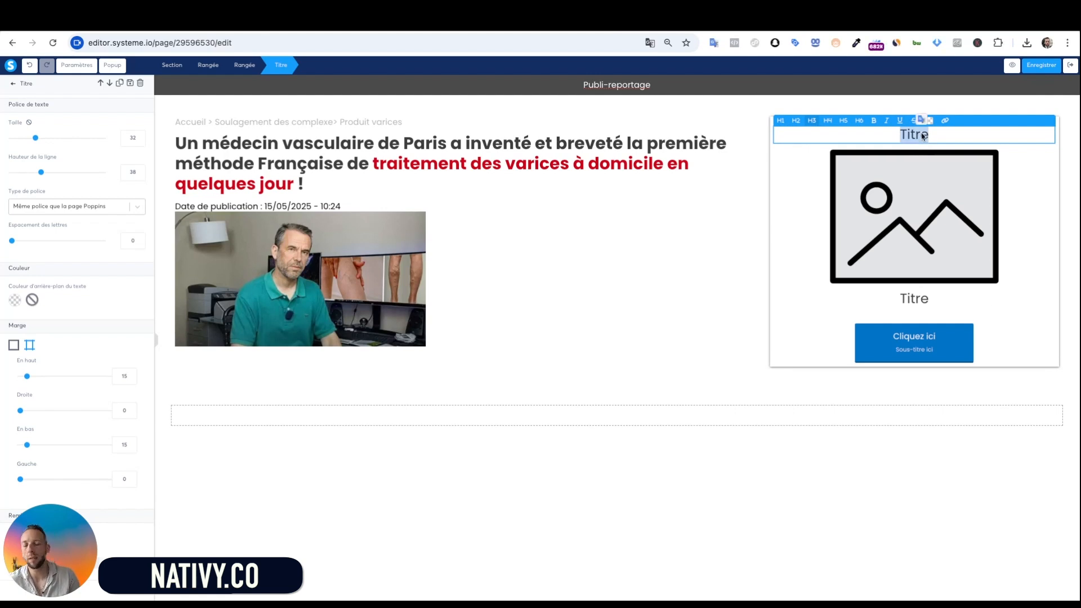
pyautogui.write('Traitement anti Varices')
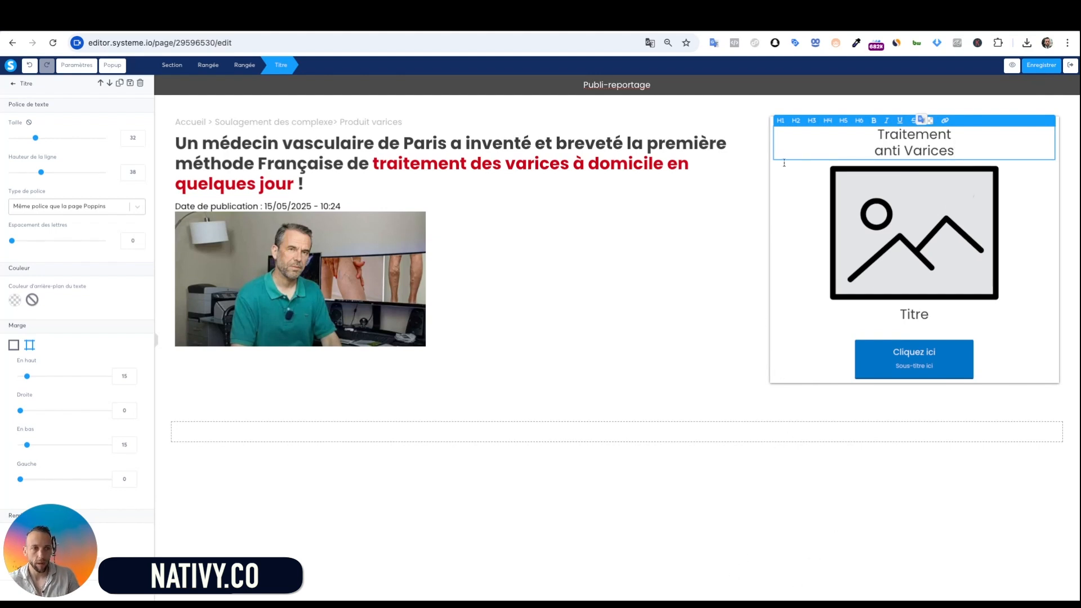
pyautogui.click(804, 204)
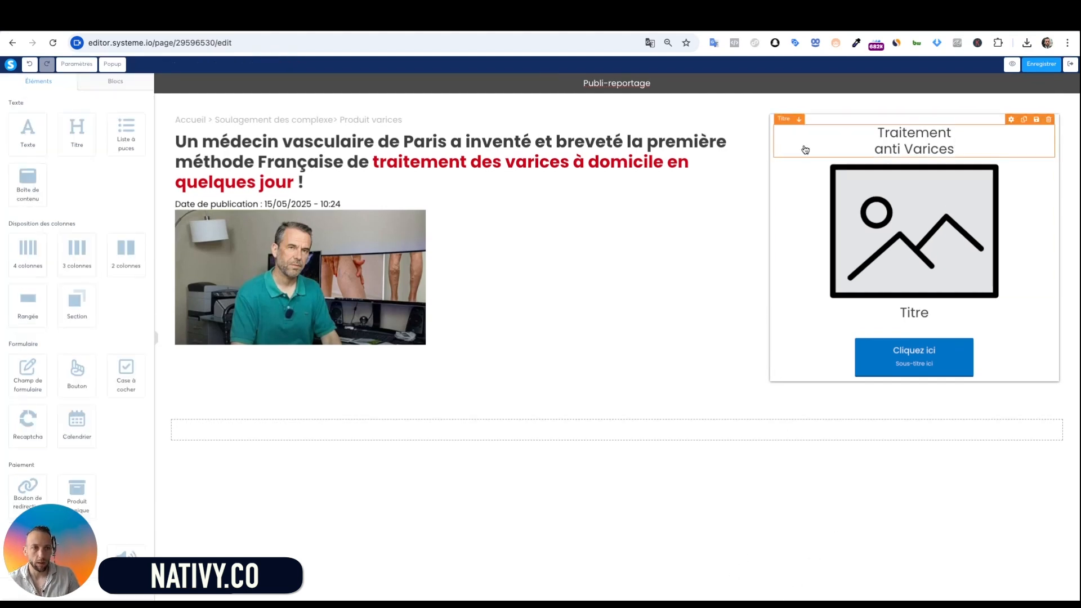
# Give the card row a grey background with alpha lowered to 30
pyautogui.click(772, 141)
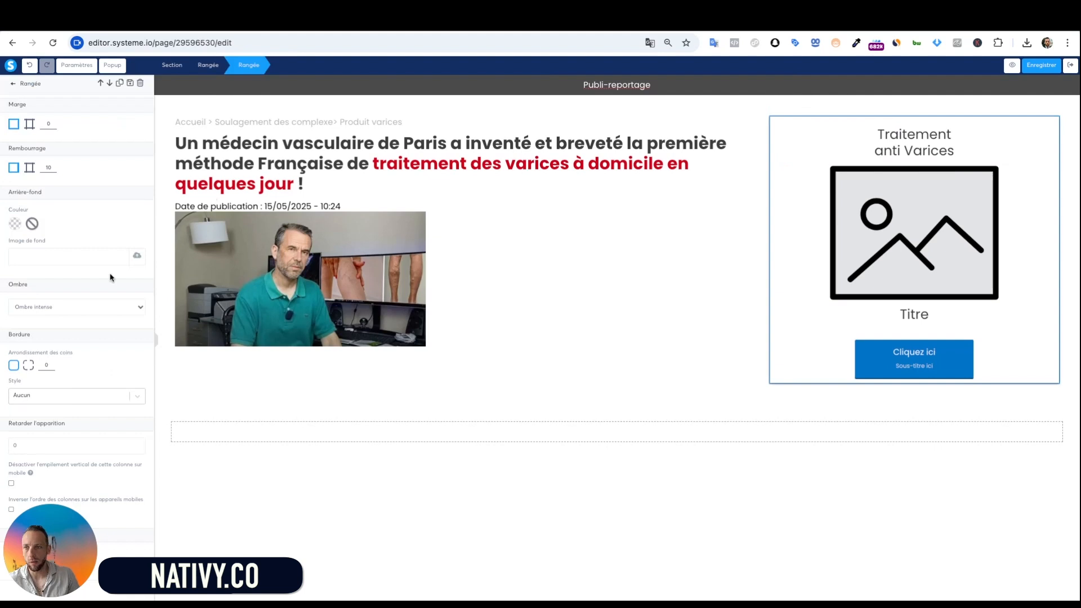
pyautogui.click(13, 225)
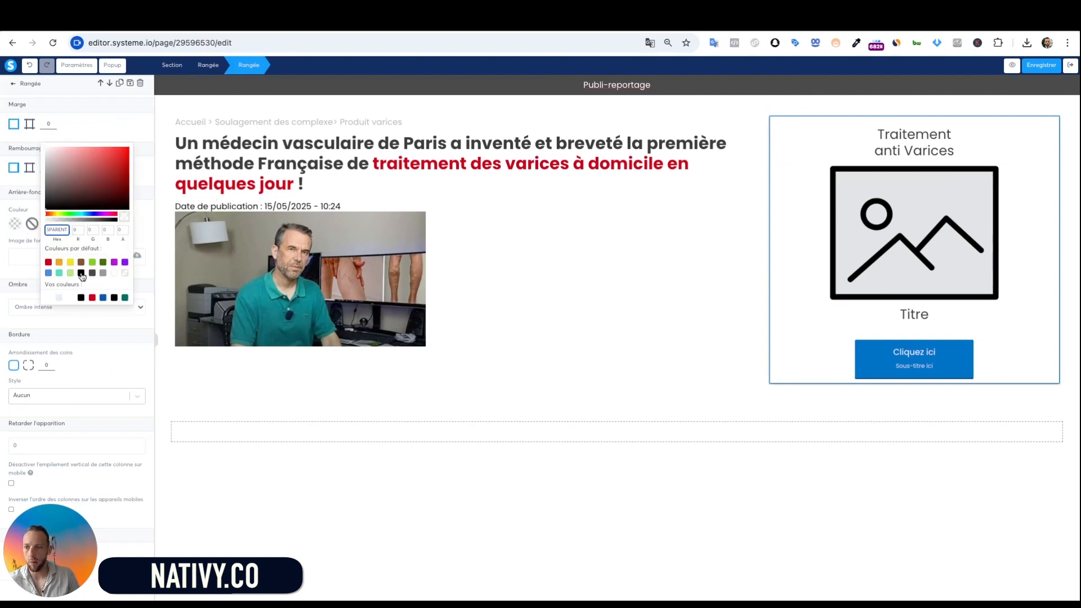
pyautogui.click(103, 273)
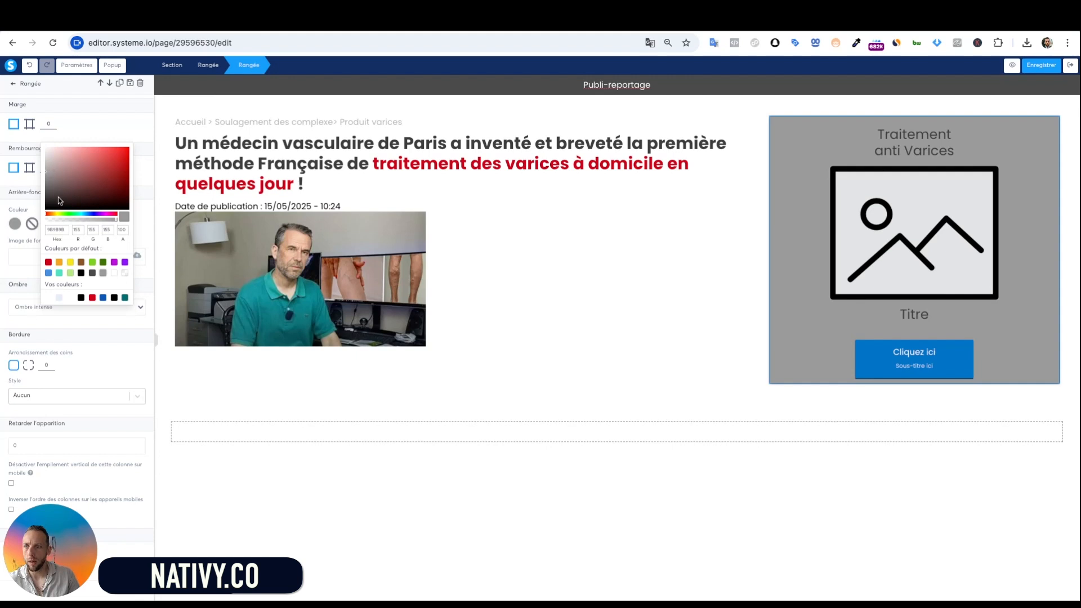
pyautogui.click(81, 220)
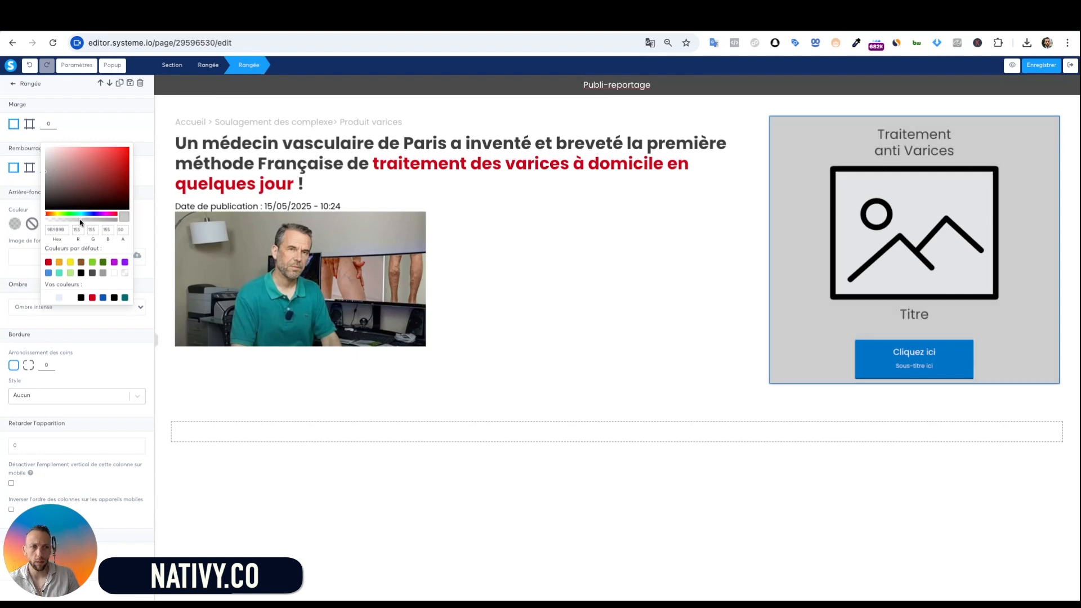
pyautogui.click(68, 221)
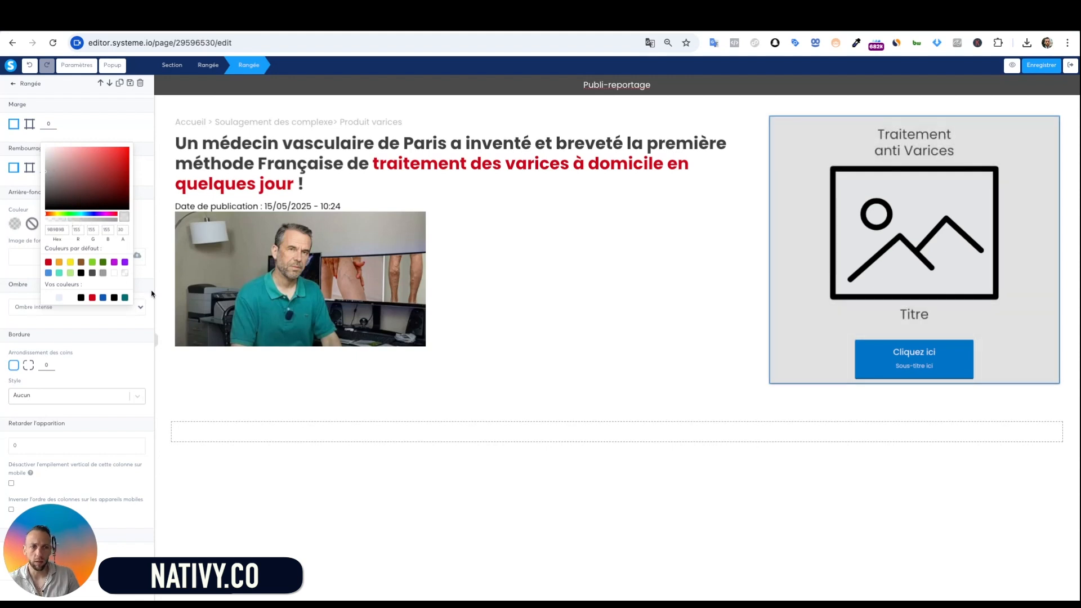
pyautogui.click(647, 367)
pyautogui.click(928, 222)
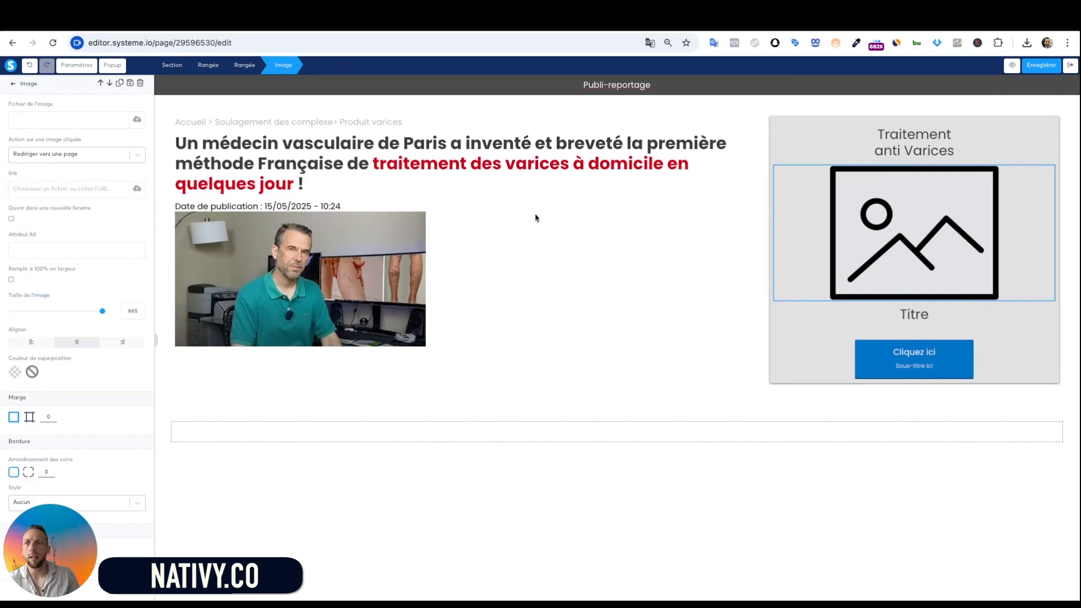
# Replace the card's placeholder image with the 6.jpg turmeric patch photo from Vos images
pyautogui.click(135, 121)
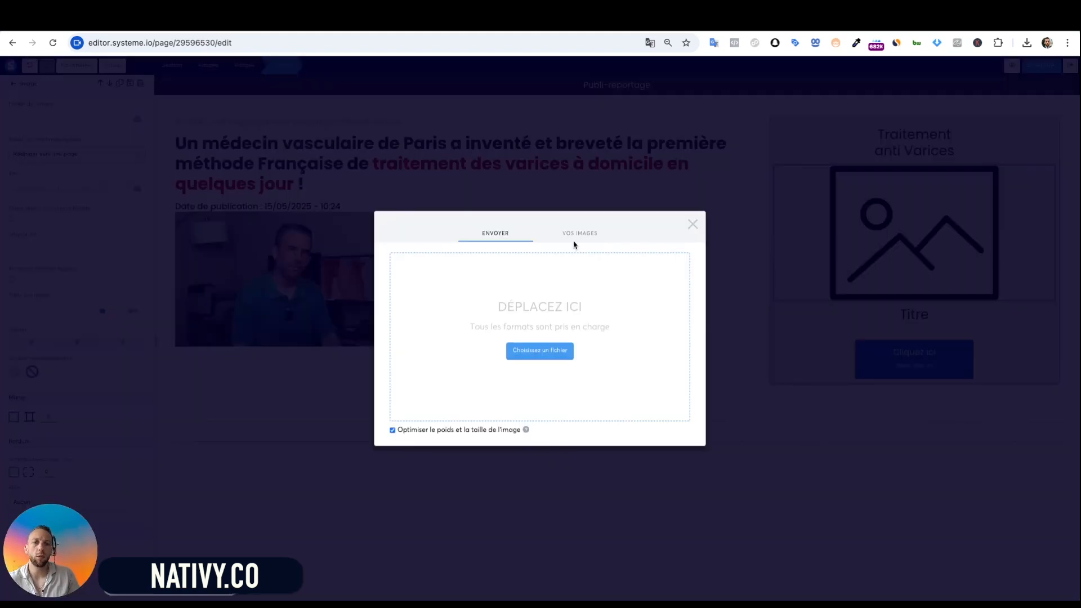
pyautogui.click(586, 238)
pyautogui.scroll(-1, 529, 352)
pyautogui.click(525, 308)
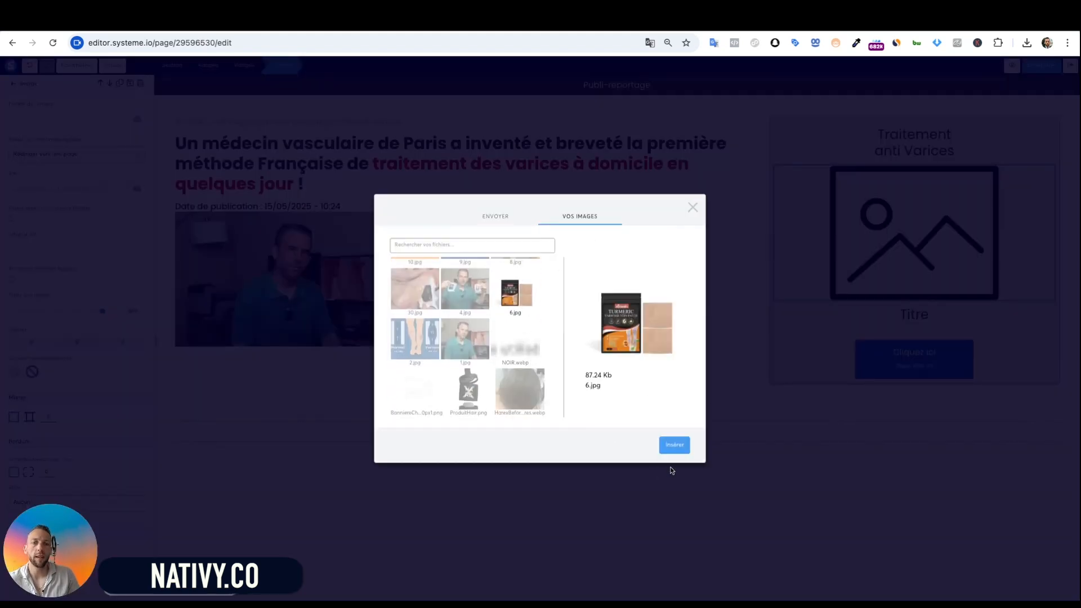
pyautogui.click(675, 444)
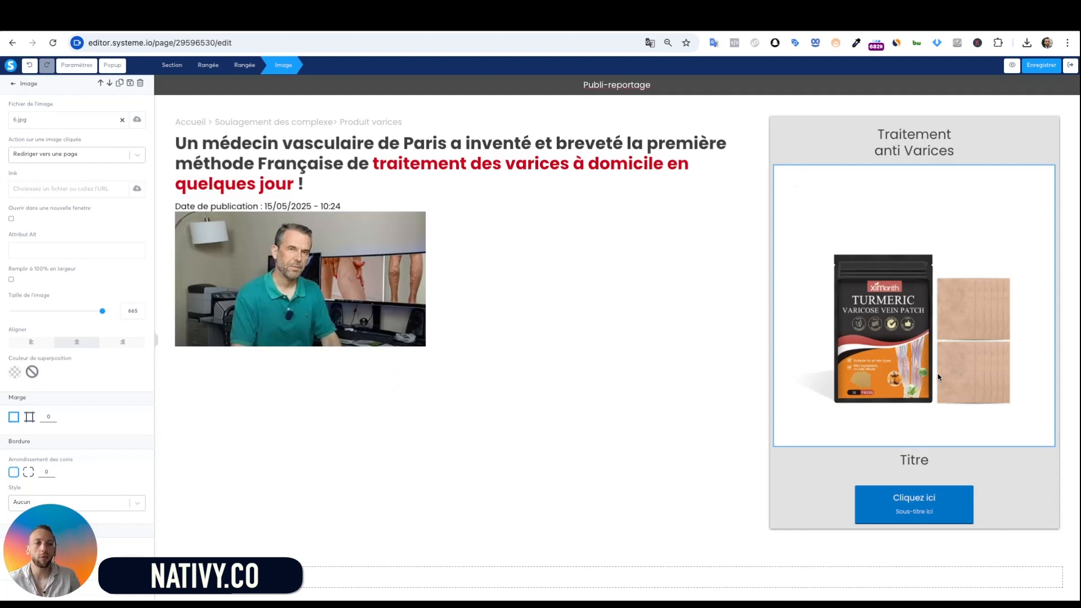
pyautogui.press('Escape')
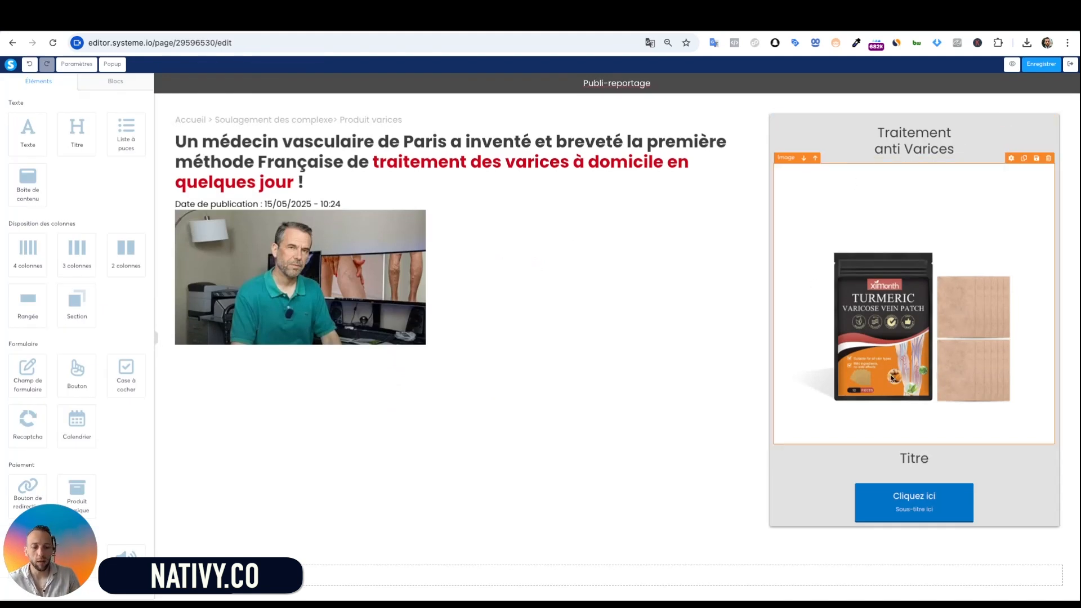
pyautogui.click(740, 305)
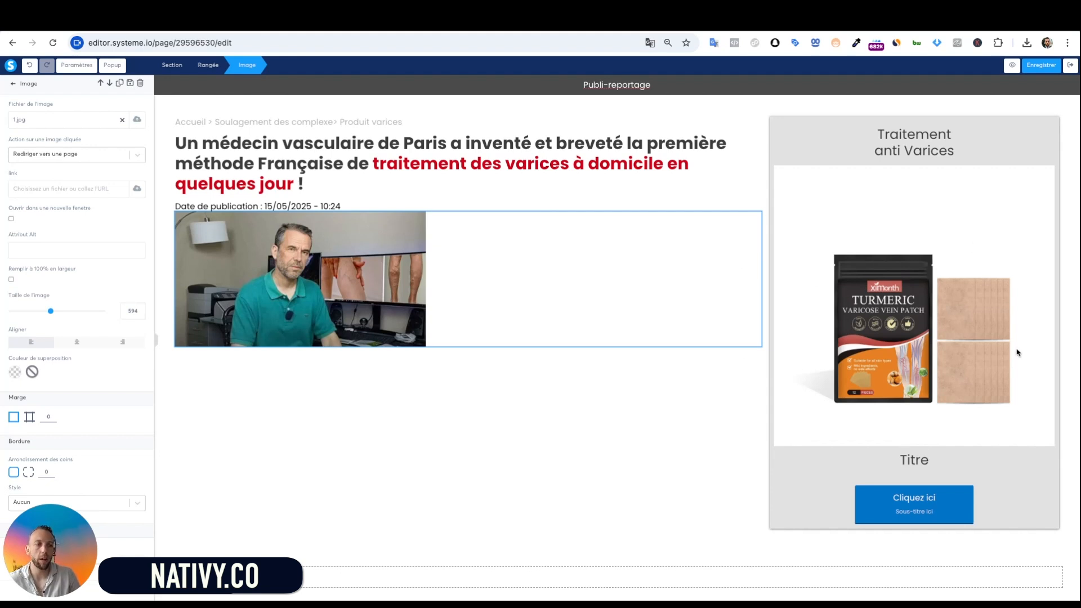
# Replace the card's Titre under the product photo with a bold two-line '-50% / Aujourd'hui'
pyautogui.click(907, 456)
pyautogui.doubleClick(910, 460)
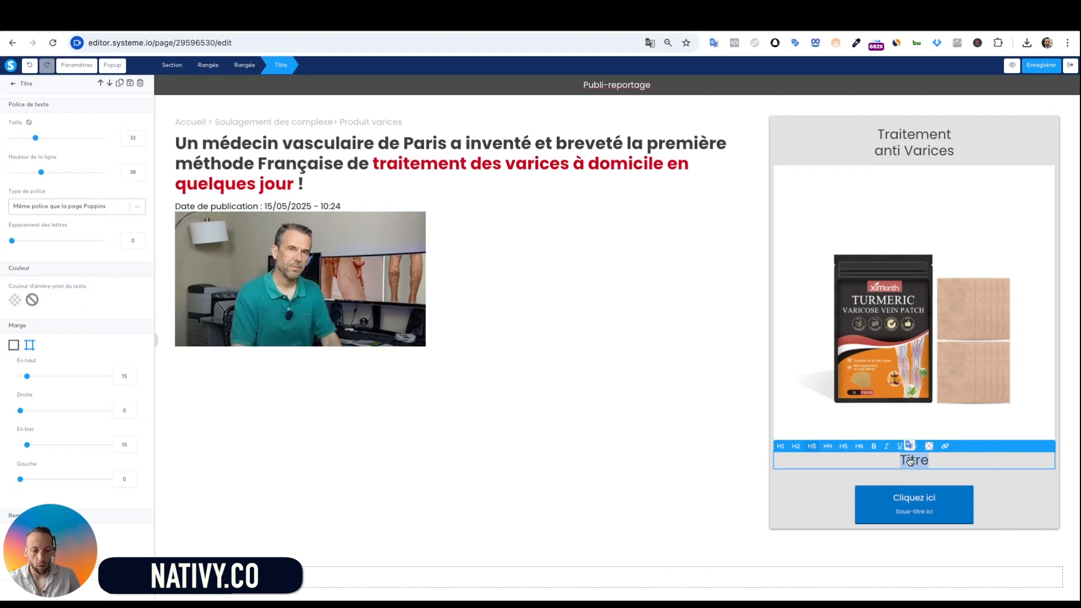
pyautogui.write('-50')
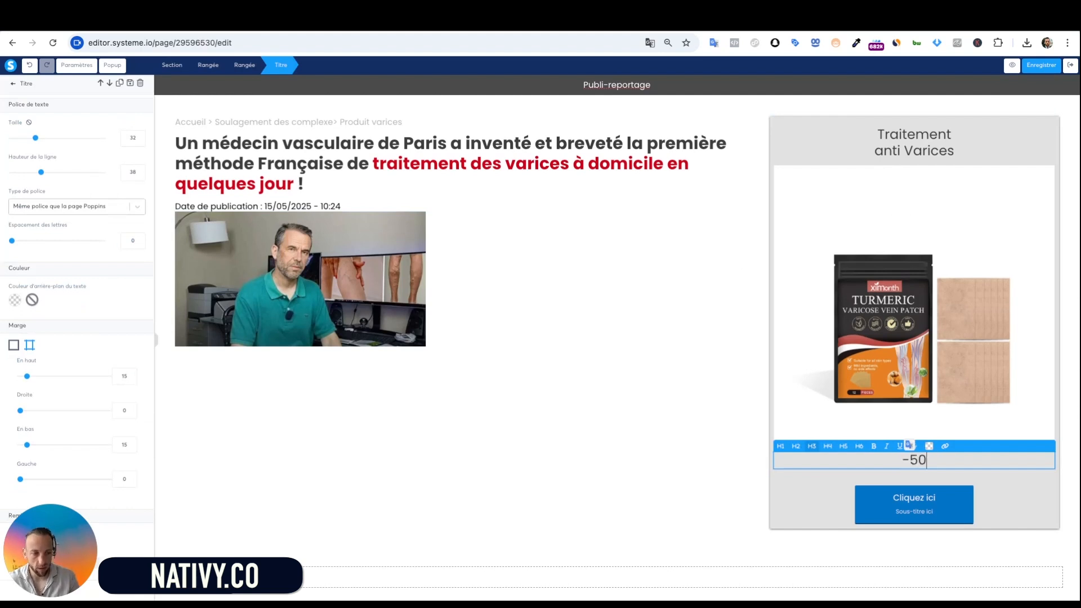
pyautogui.write('%')
pyautogui.press('Return')
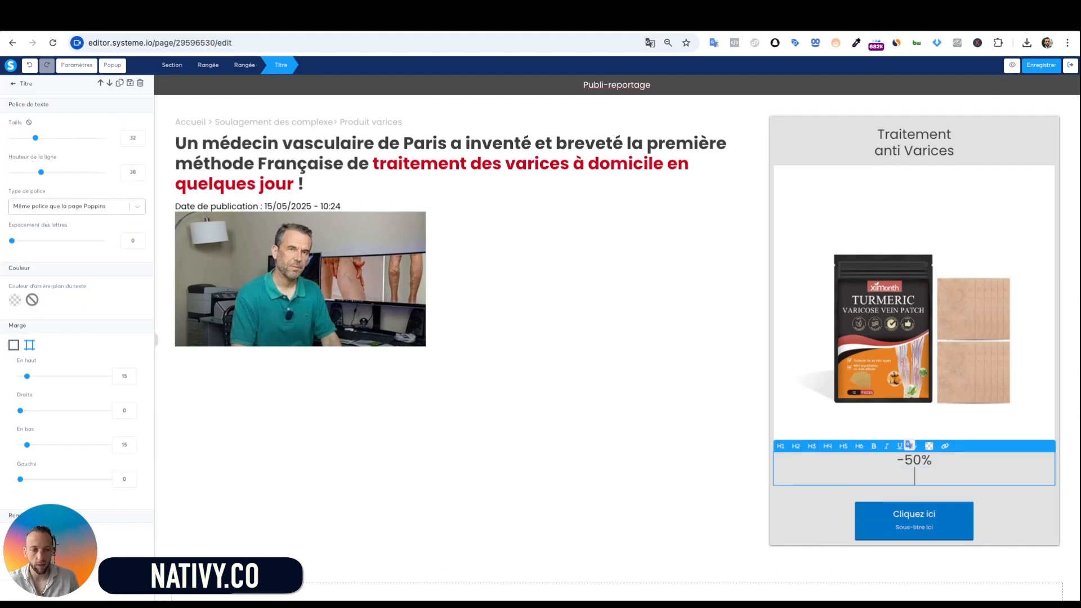
pyautogui.write('Aujourd')
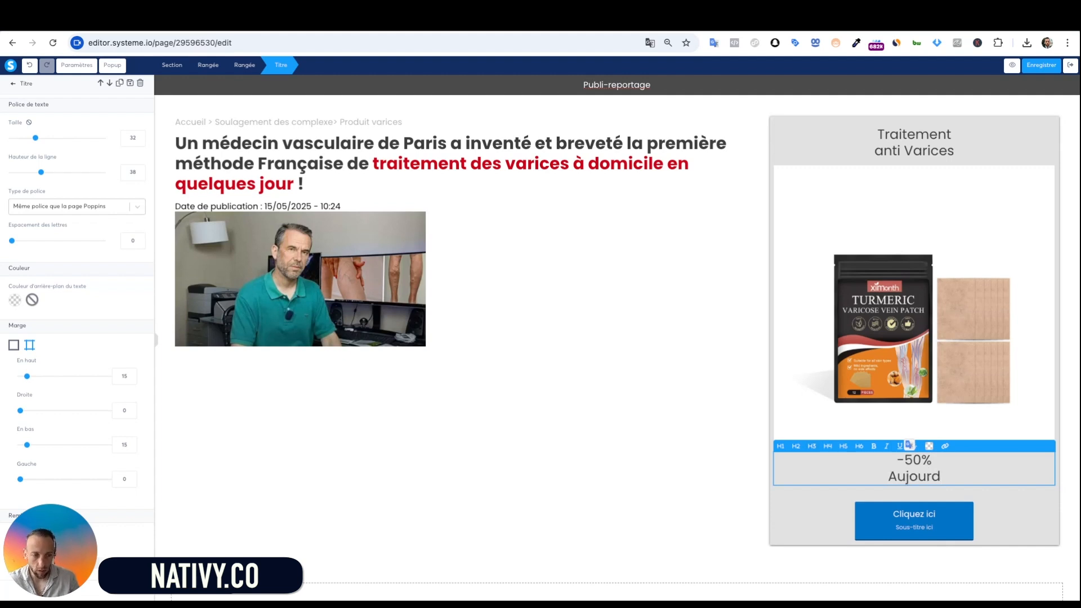
pyautogui.write("'hiui")
pyautogui.press('BackSpace')
pyautogui.press('BackSpace')
pyautogui.press('BackSpace')
pyautogui.write('ui')
pyautogui.click(959, 465)
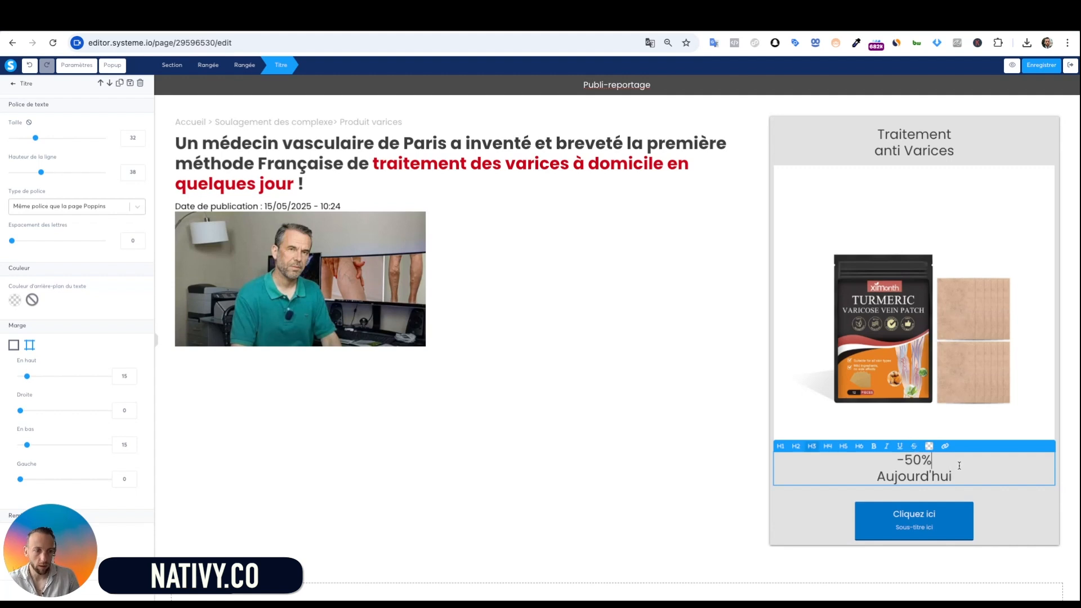
pyautogui.tripleClick(950, 475)
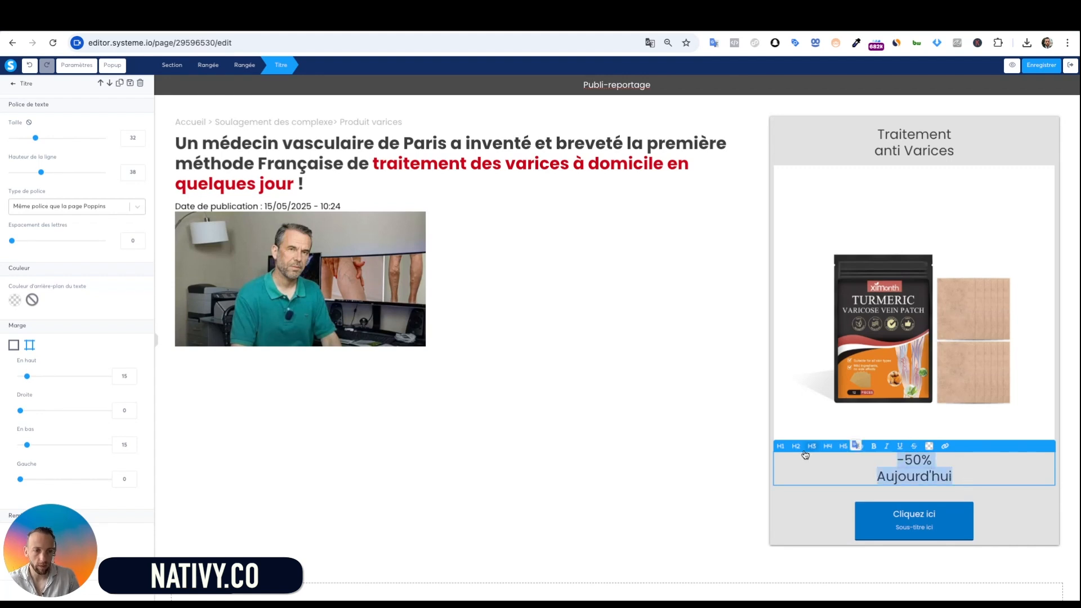
pyautogui.click(873, 447)
pyautogui.click(894, 400)
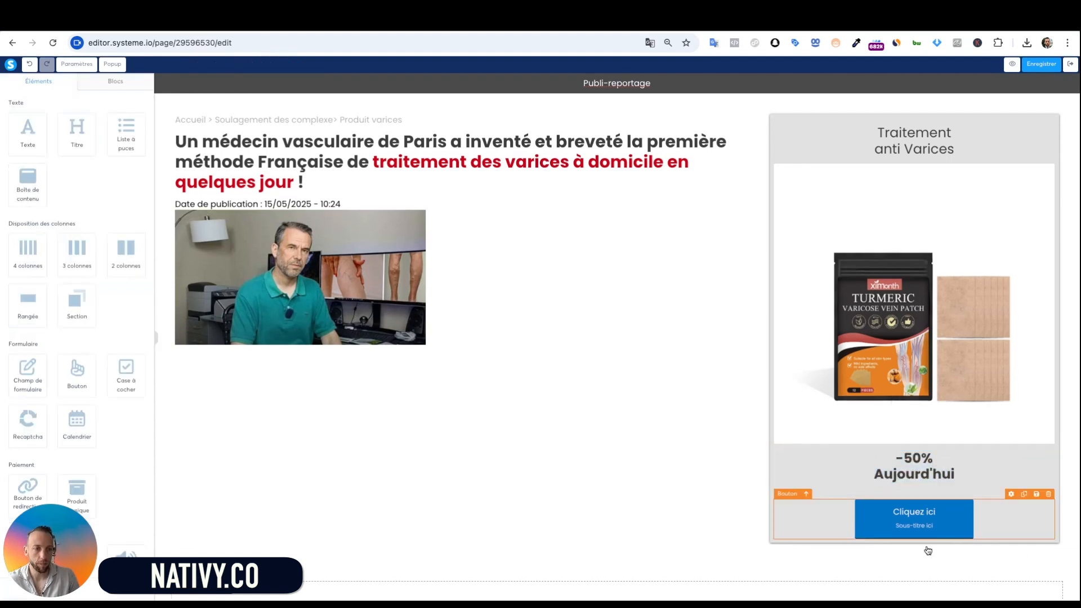
pyautogui.scroll(-1, 951, 376)
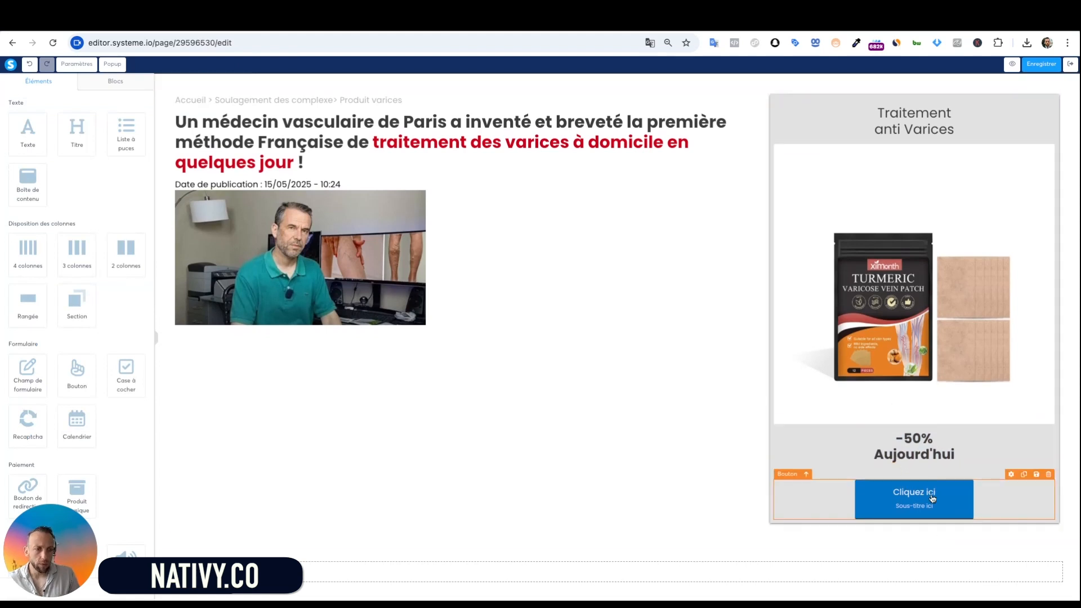
# Replace the button label Cliquez ici with 'Profitez de l'offre' and delete its Sous-titre ici subtitle
pyautogui.click(1020, 486)
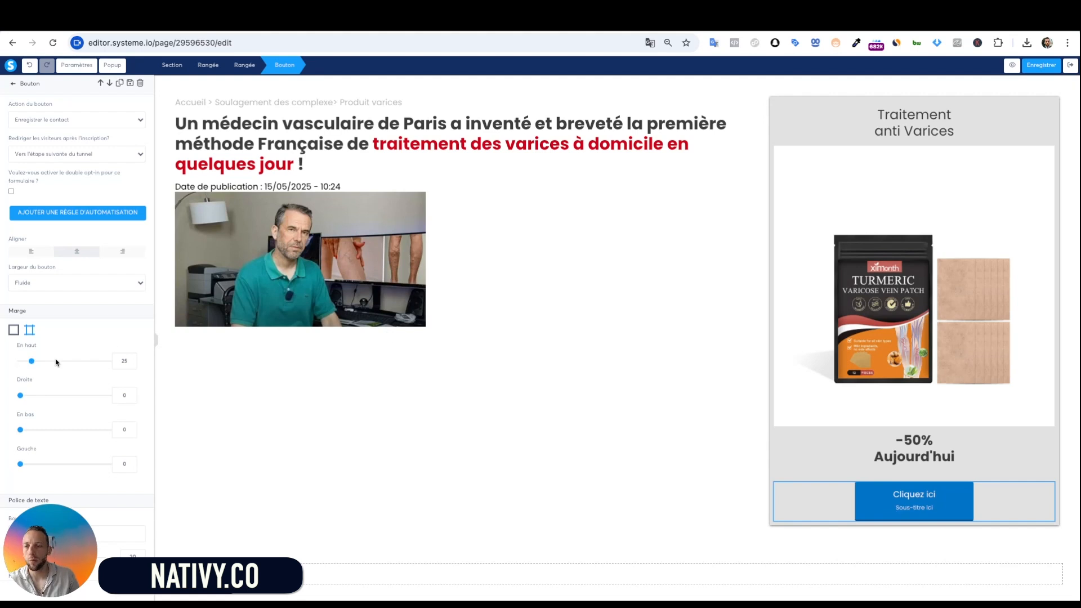
pyautogui.scroll(-7, 56, 362)
pyautogui.hotkey('ctrl', 'a')
pyautogui.write('Profitez')
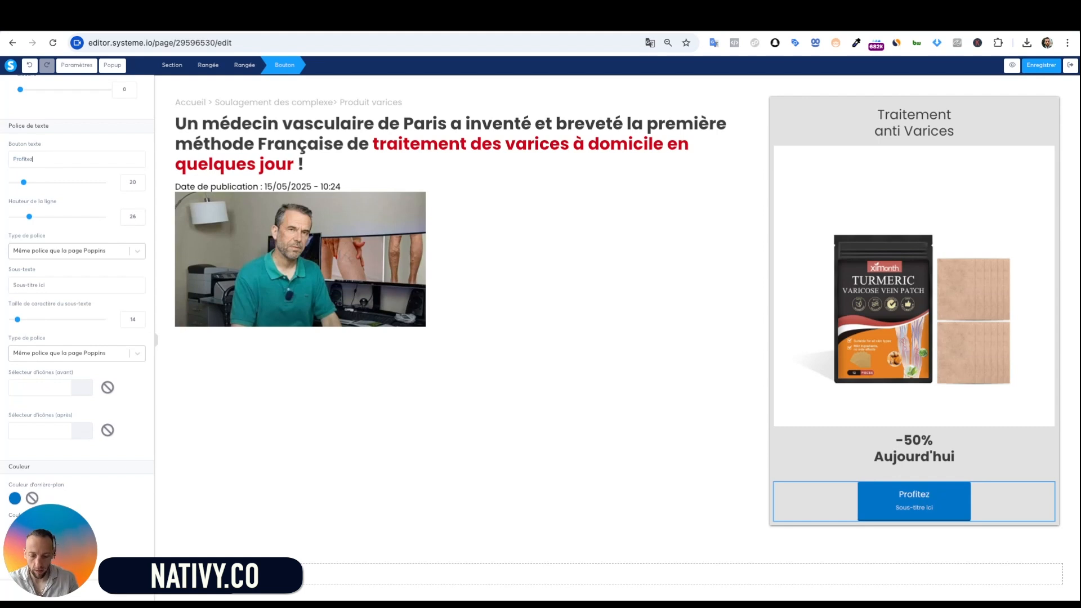
pyautogui.write(" de l'o")
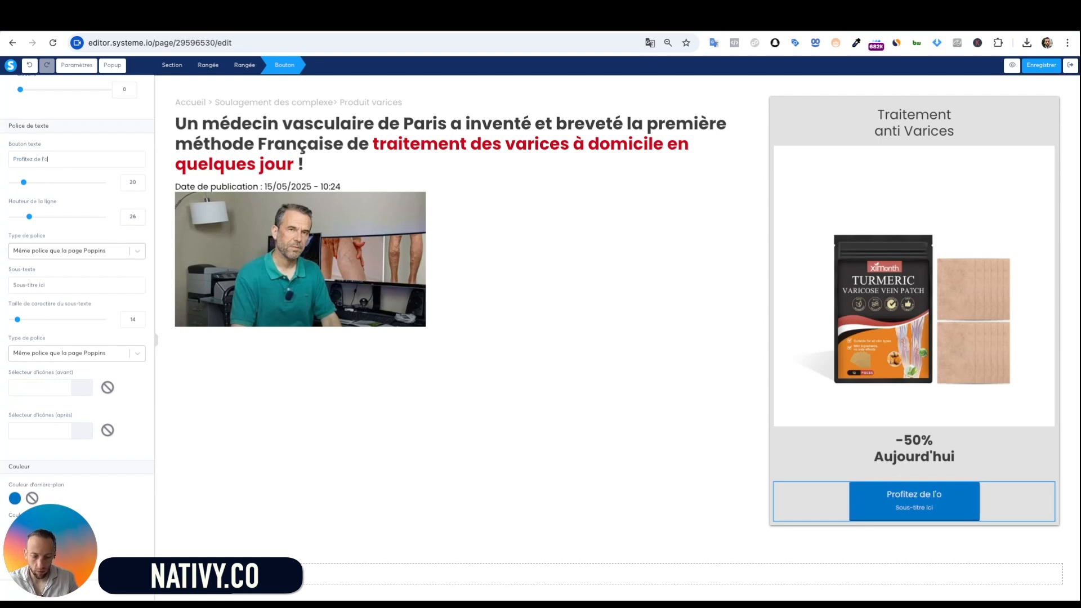
pyautogui.write('ffre')
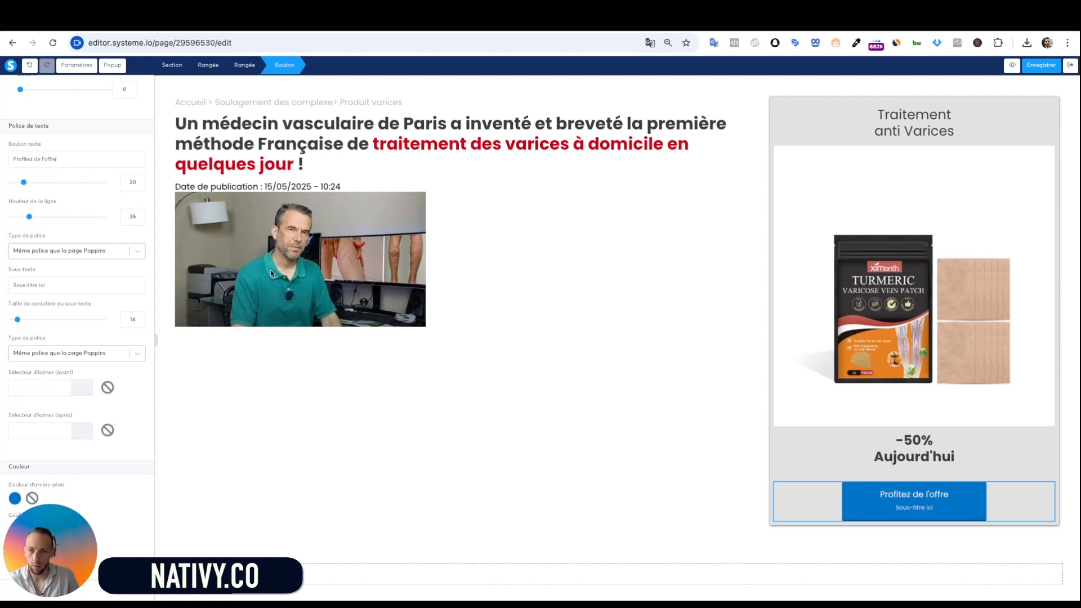
pyautogui.scroll(-3, 152, 282)
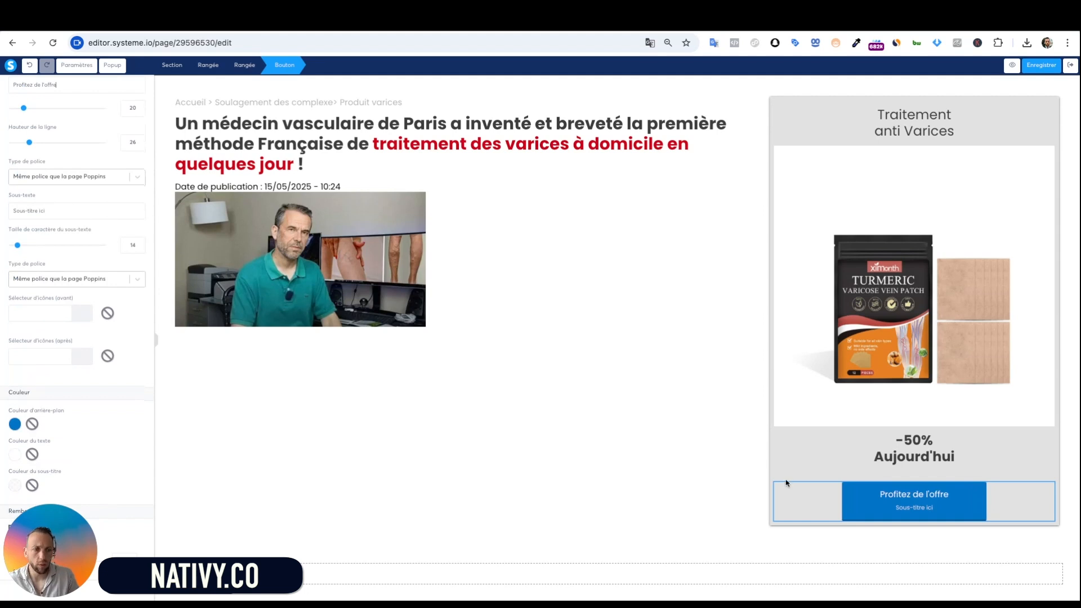
pyautogui.tripleClick(84, 212)
pyautogui.press('BackSpace')
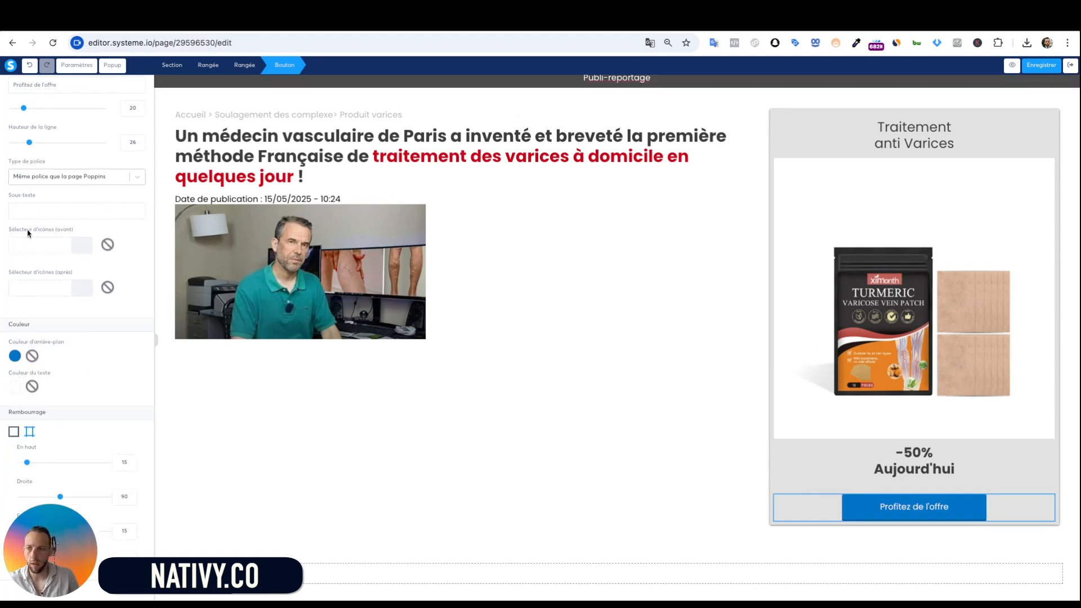
# Make the button background orange and its border colour dark brown (945D01)
pyautogui.click(12, 356)
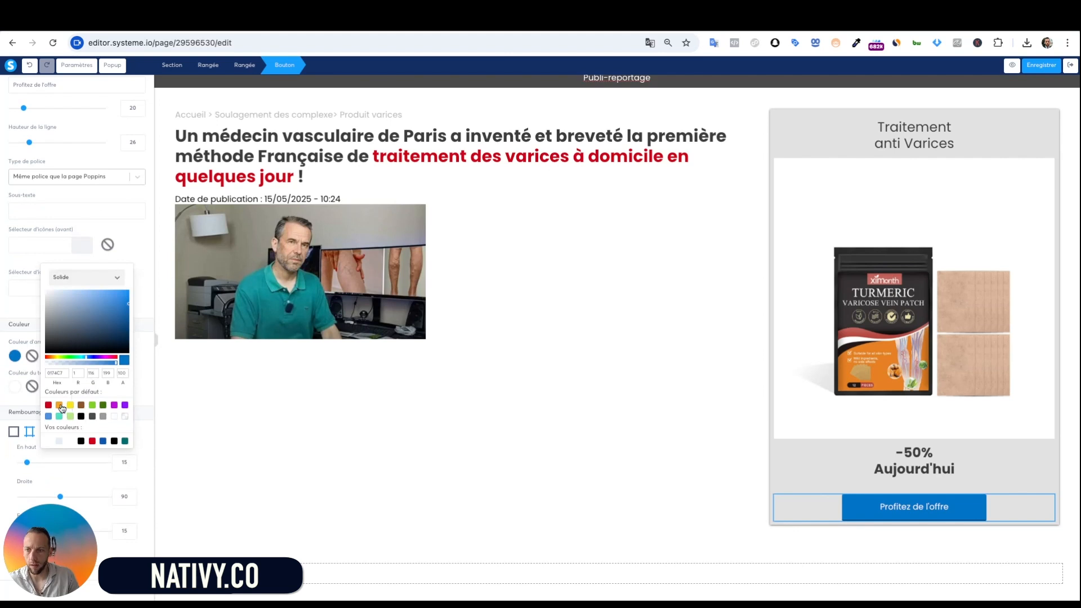
pyautogui.click(59, 405)
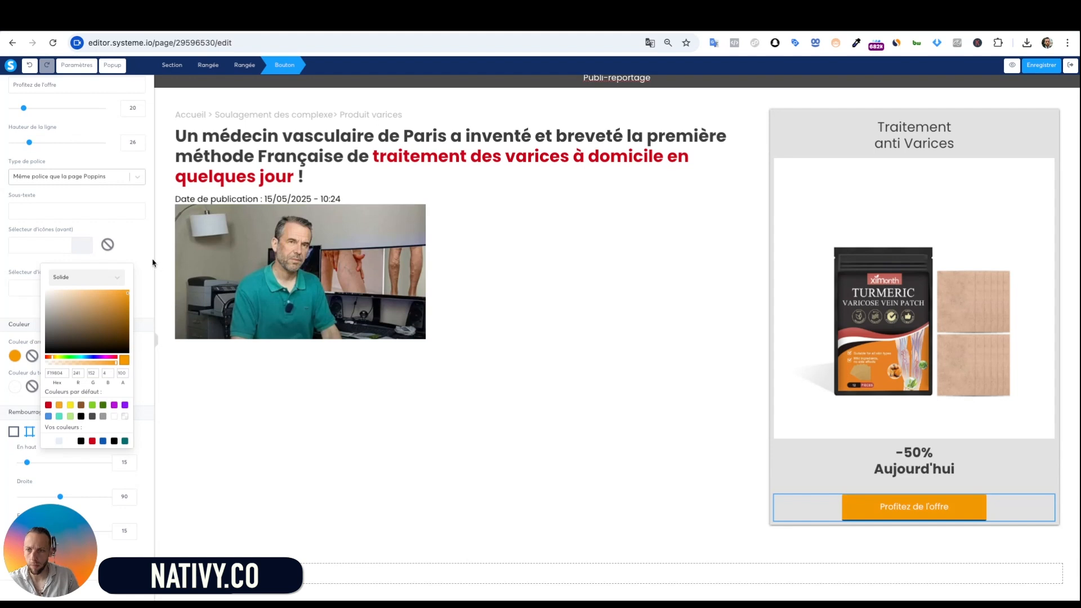
pyautogui.click(137, 308)
pyautogui.scroll(-2, 113, 374)
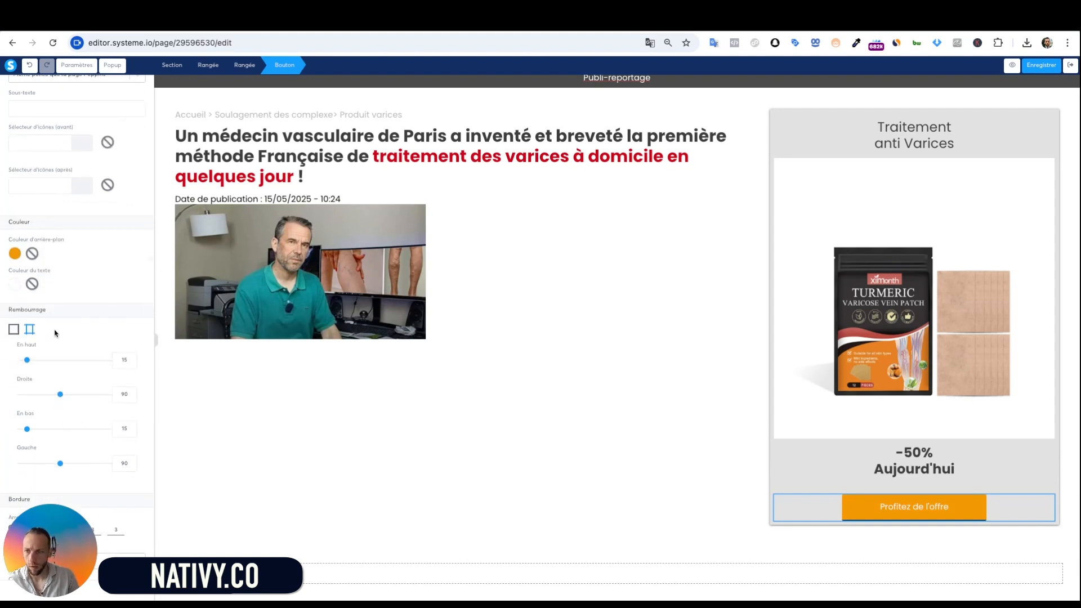
pyautogui.scroll(-9, 56, 337)
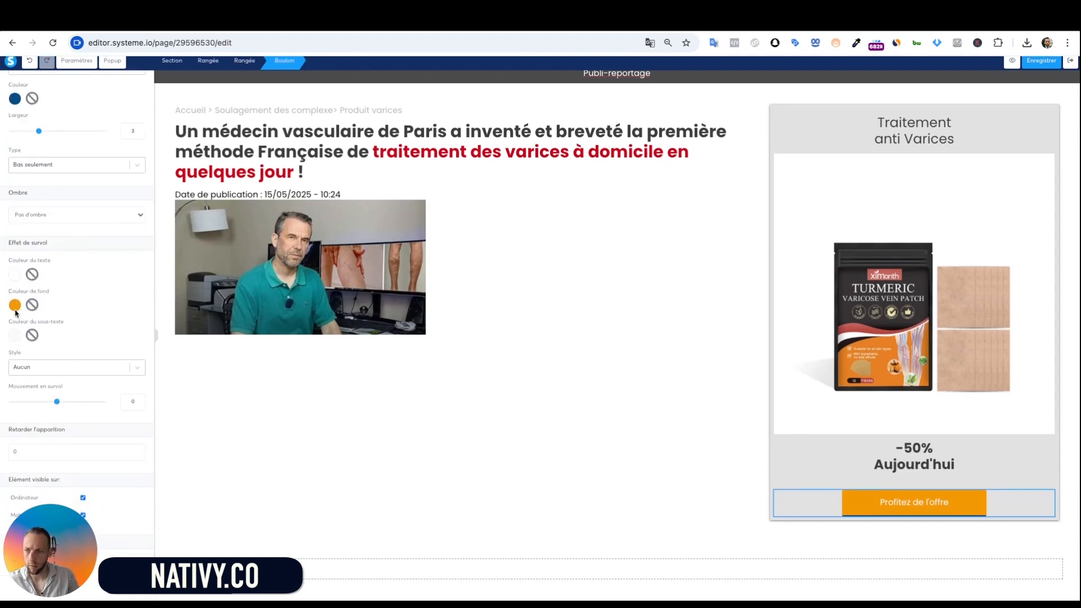
pyautogui.click(14, 103)
pyautogui.click(59, 194)
pyautogui.click(128, 105)
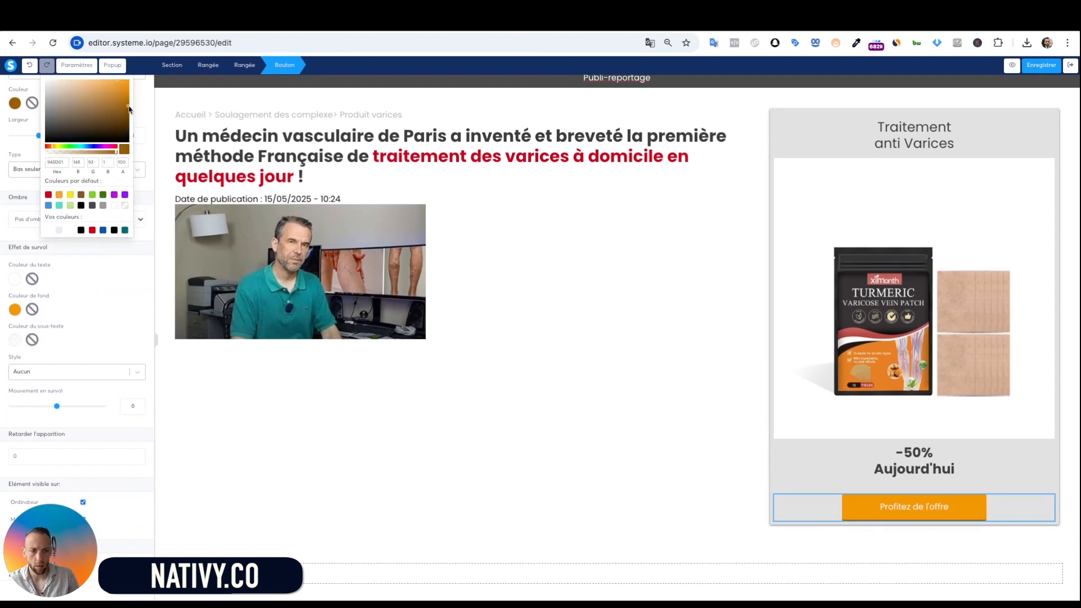
pyautogui.click(137, 278)
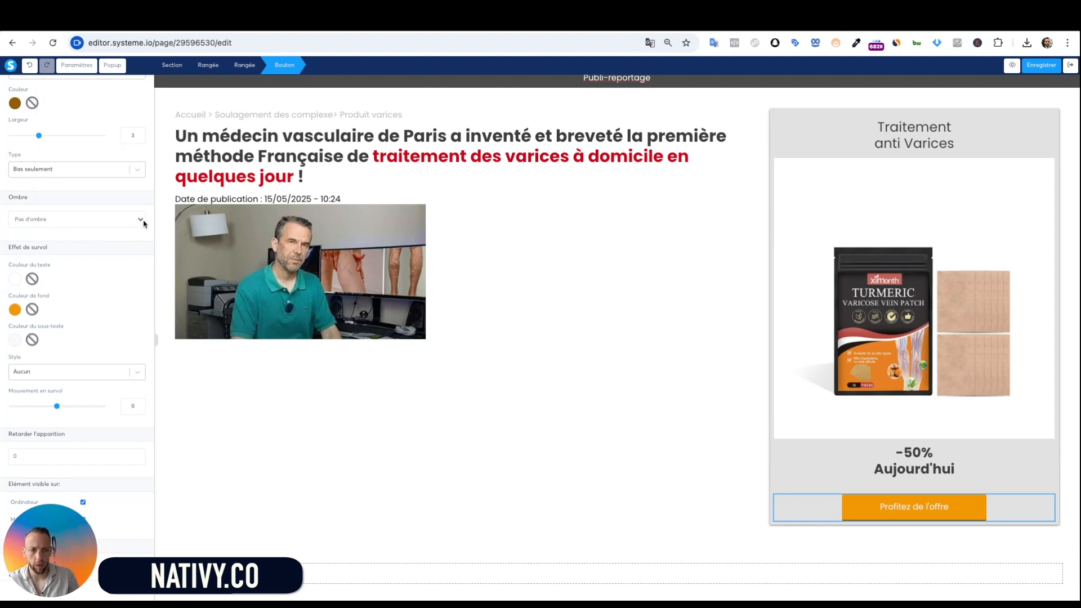
# Give the button an Ombre intense shadow and keep its border style Trait plein
pyautogui.click(84, 259)
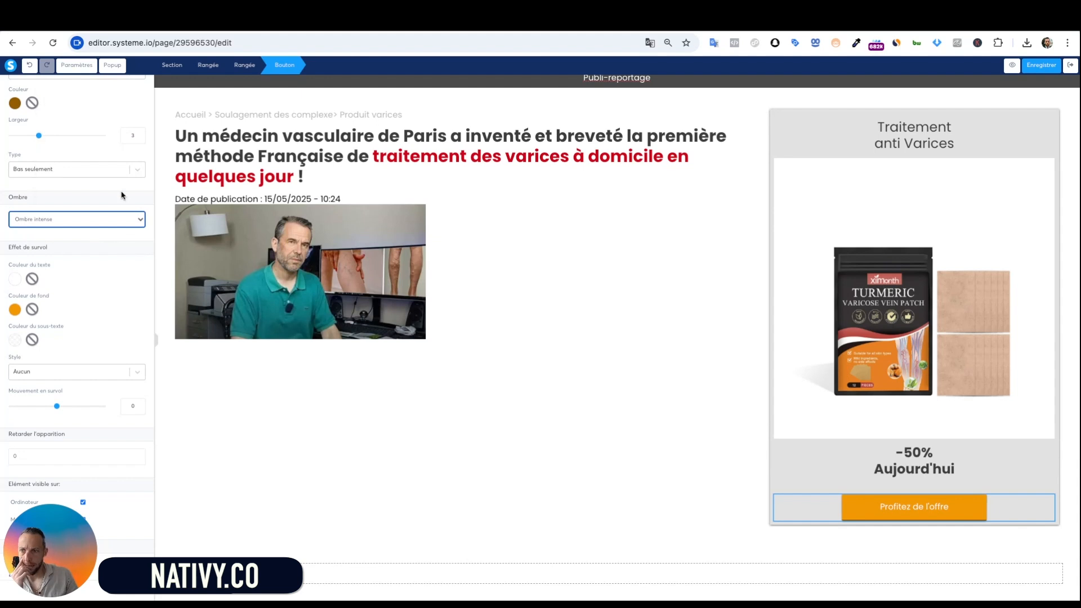
pyautogui.scroll(5, 133, 377)
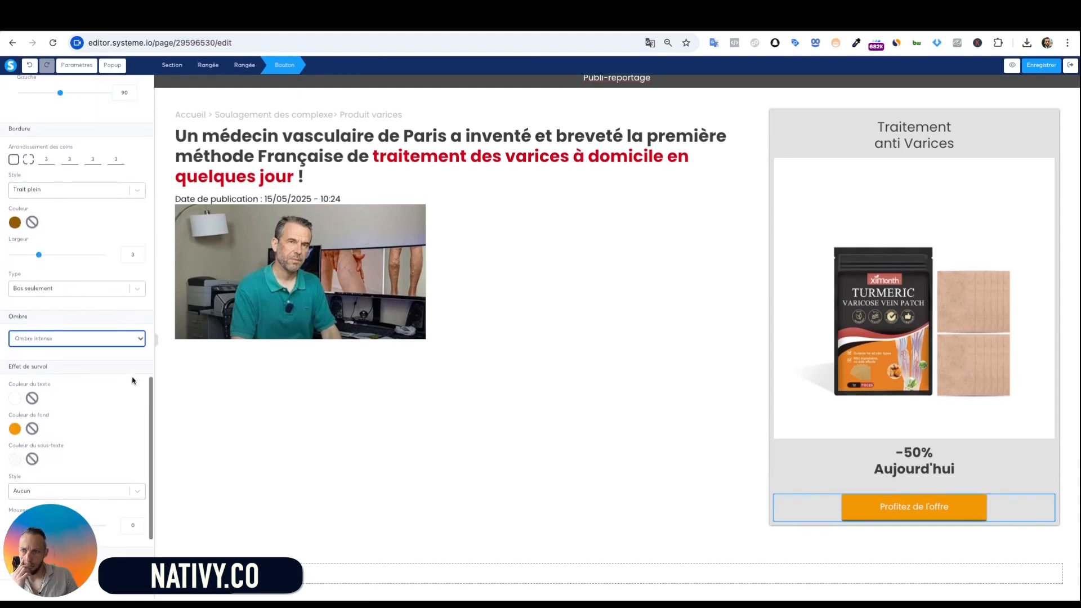
pyautogui.click(93, 199)
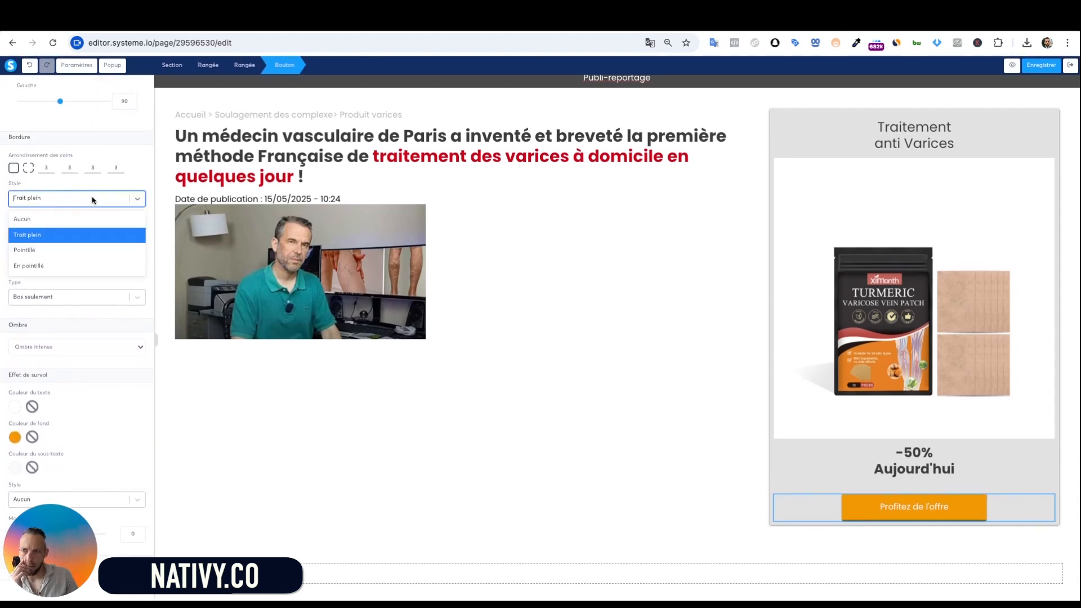
pyautogui.click(91, 235)
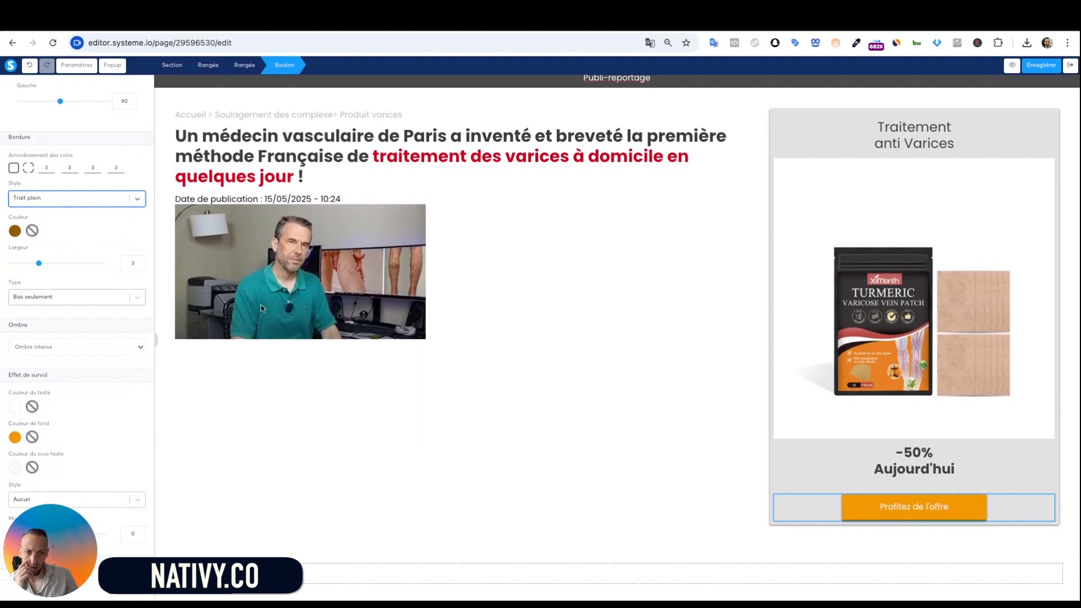
pyautogui.click(651, 438)
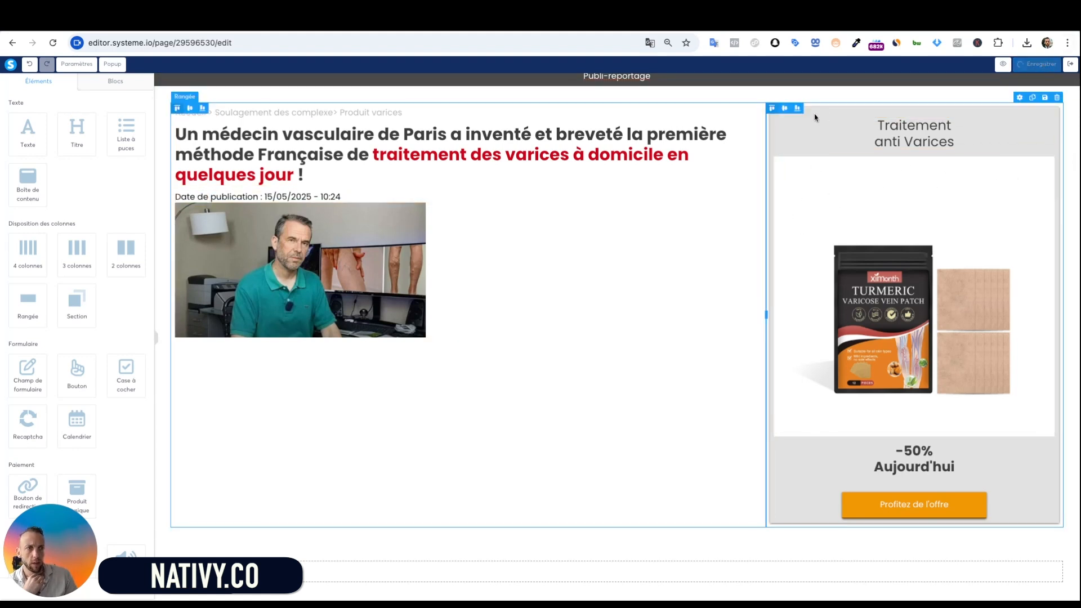
pyautogui.click(1012, 64)
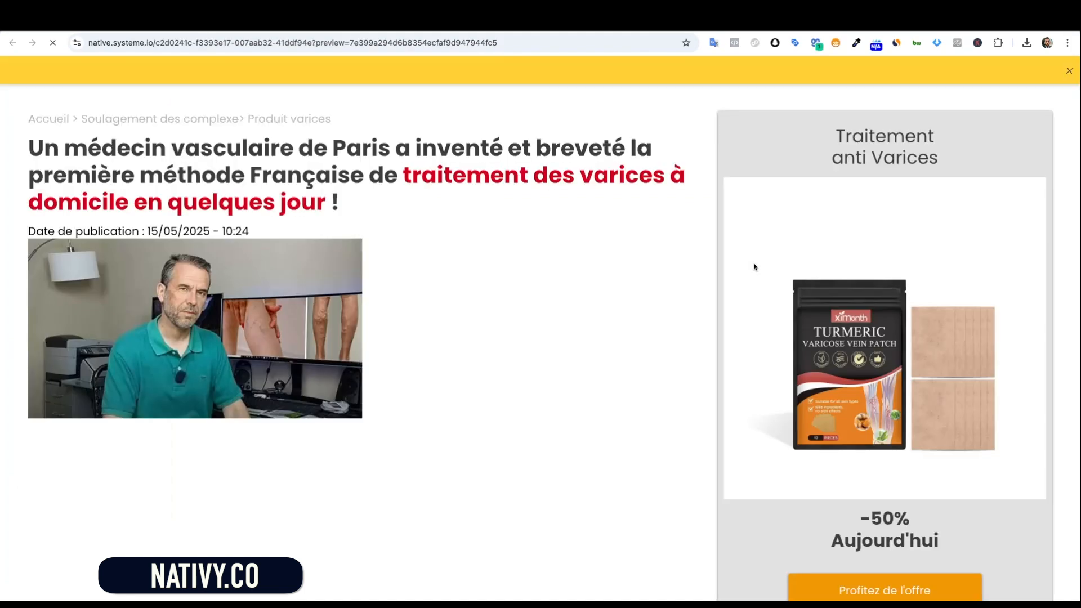
pyautogui.scroll(-2, 699, 347)
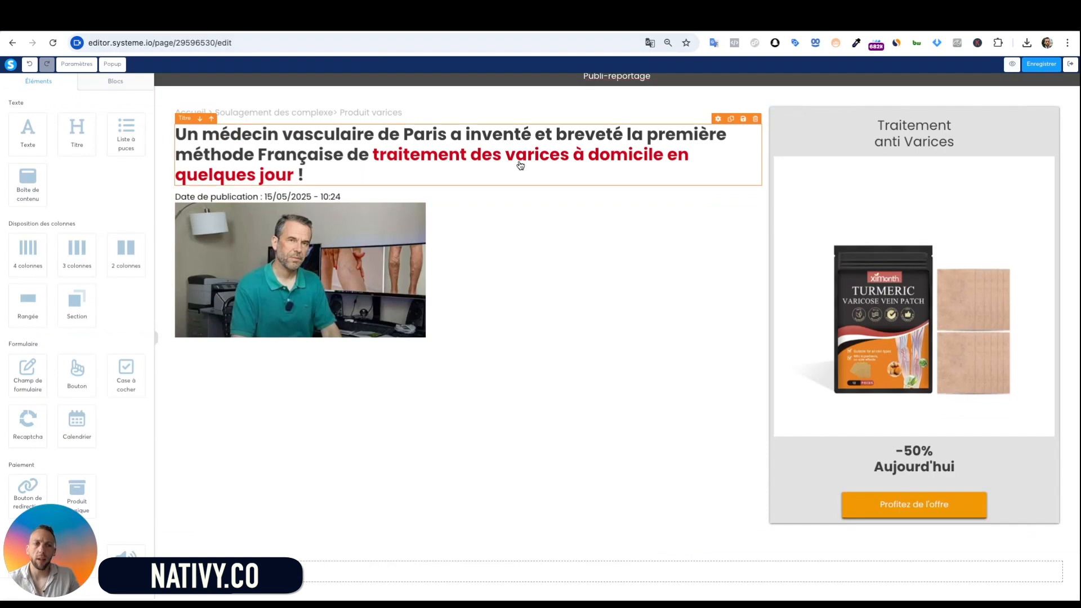
# Set the section's Largeur du contenu to Large, save the page and preview it
pyautogui.click(250, 102)
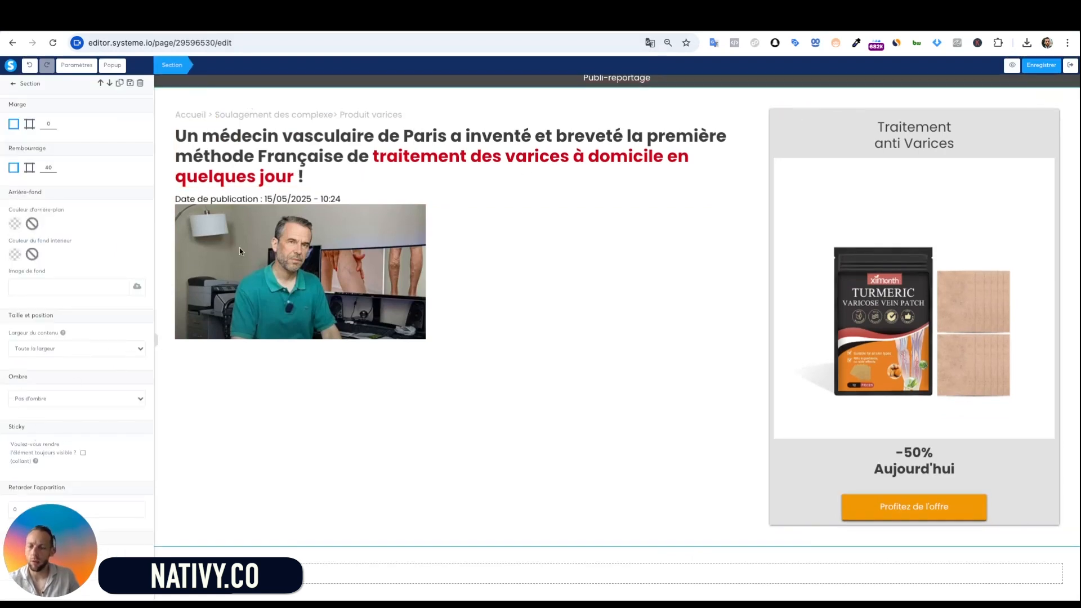
pyautogui.click(396, 176)
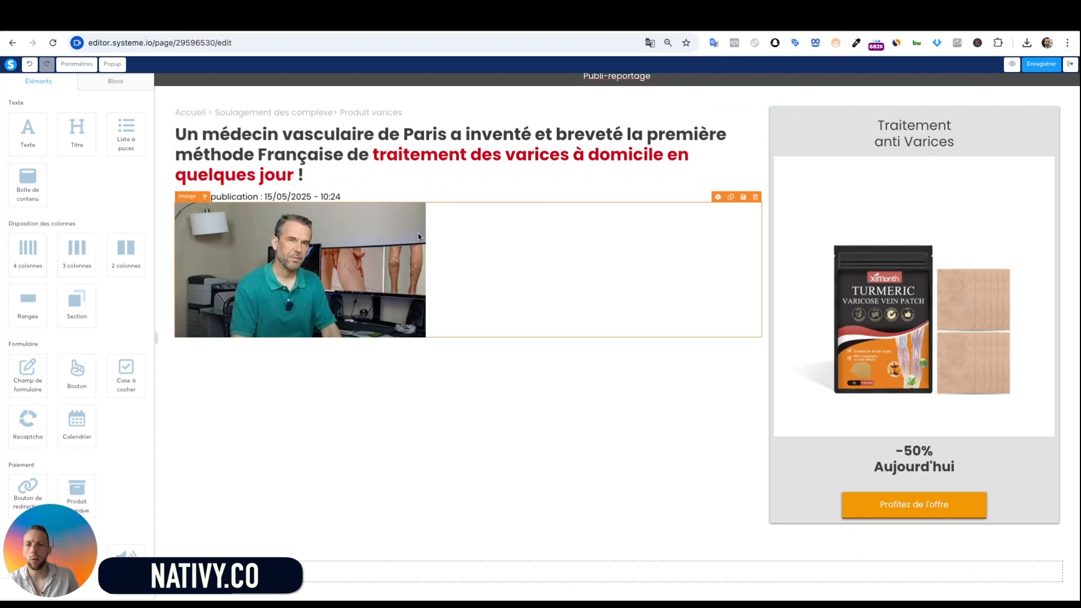
pyautogui.click(214, 94)
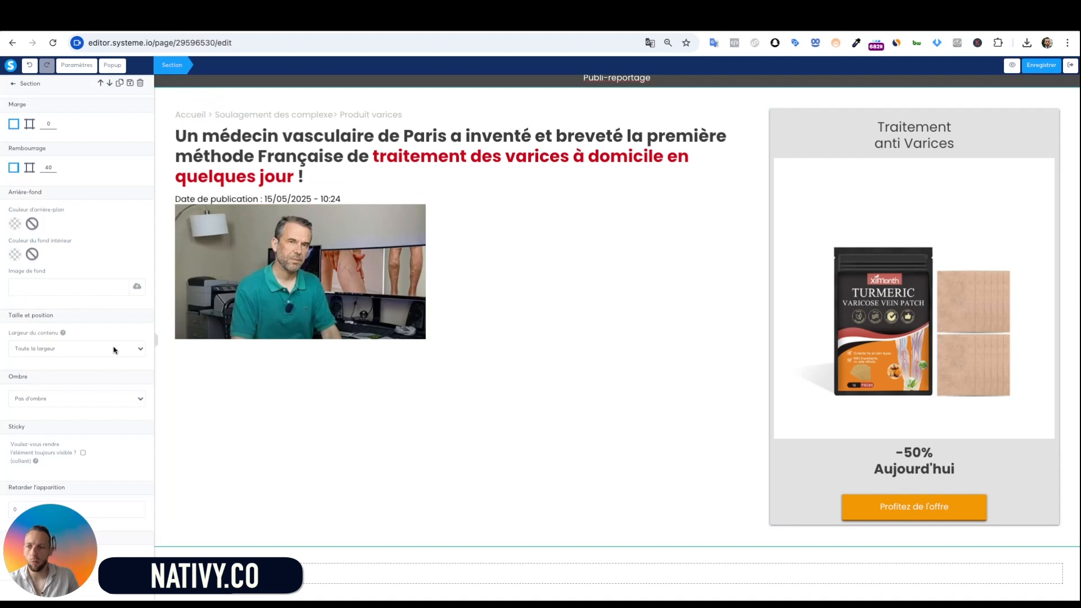
pyautogui.click(78, 363)
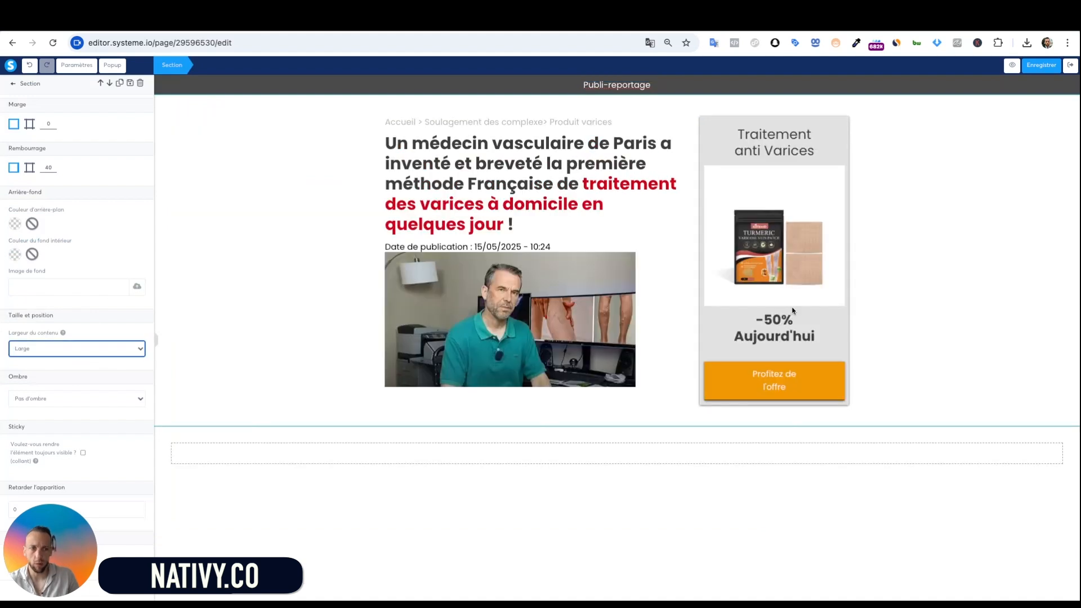
pyautogui.click(871, 296)
pyautogui.click(1050, 66)
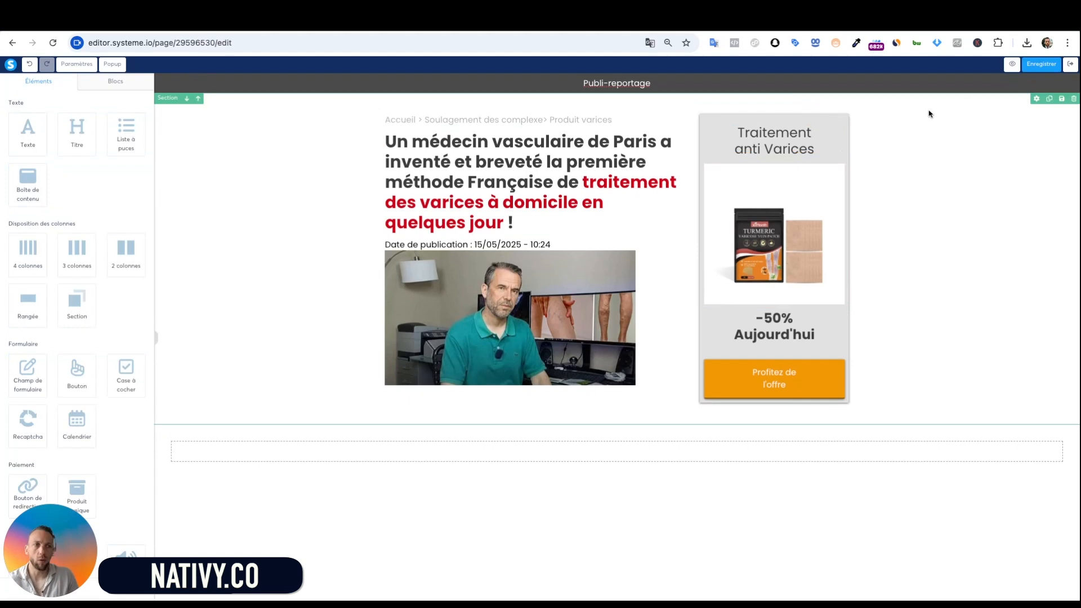
pyautogui.click(1012, 64)
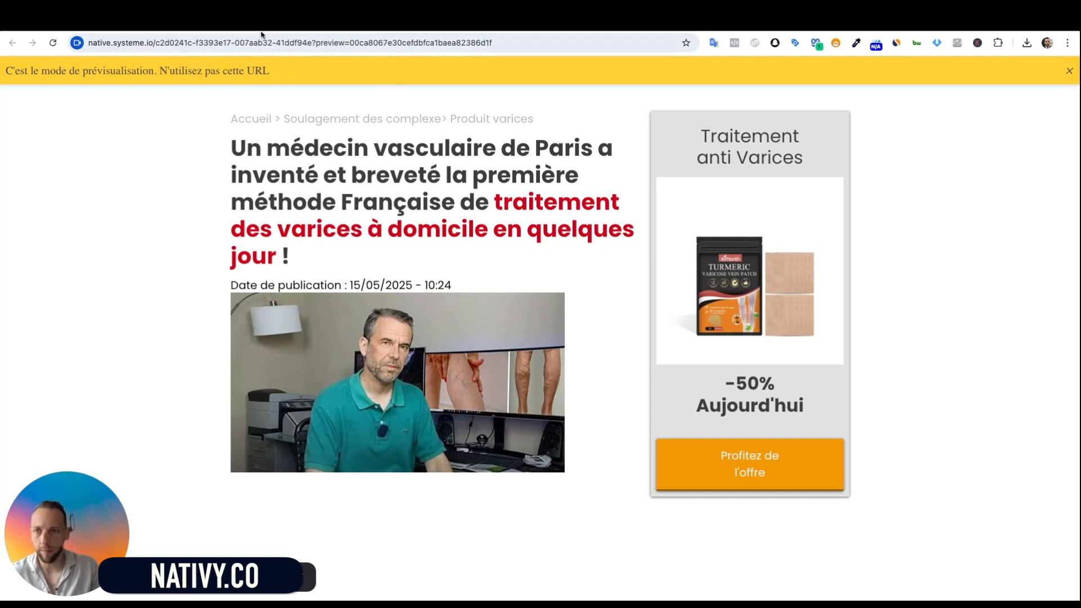
# Switch from the preview back to the editor.systeme.io tab
pyautogui.click(394, 22)
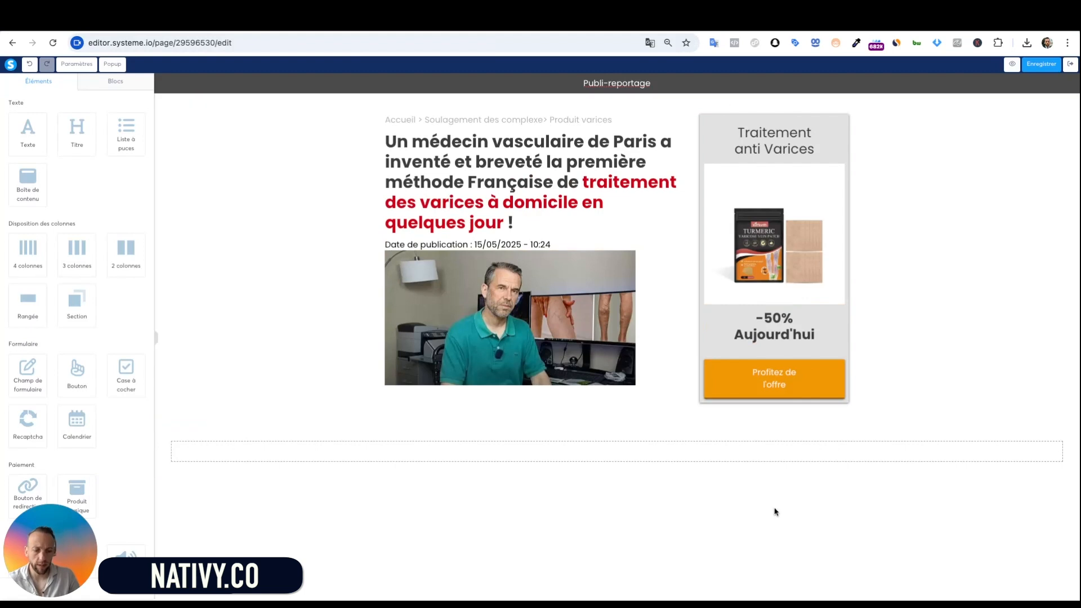
# Use a single corner-rounding value and make the button border black
pyautogui.click(761, 382)
pyautogui.scroll(-6, 73, 394)
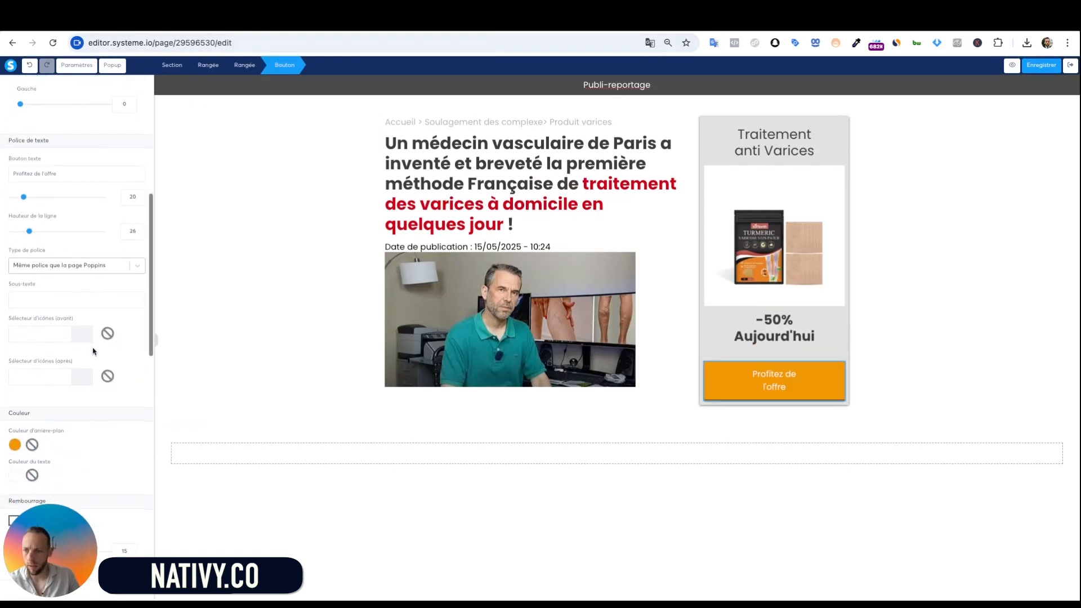
pyautogui.scroll(-4, 56, 338)
pyautogui.scroll(-6, 55, 360)
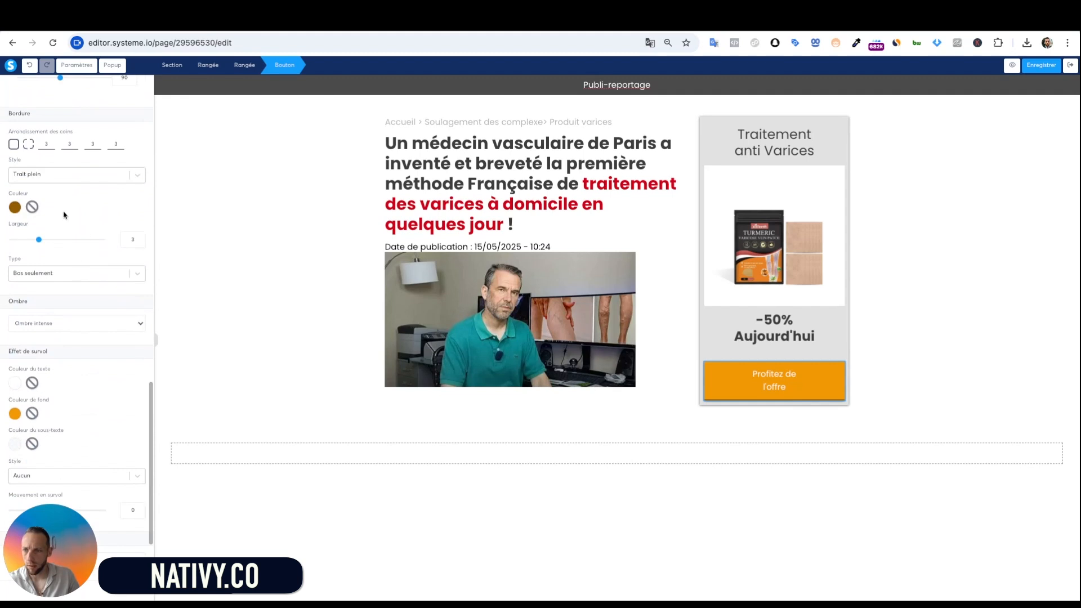
pyautogui.click(14, 145)
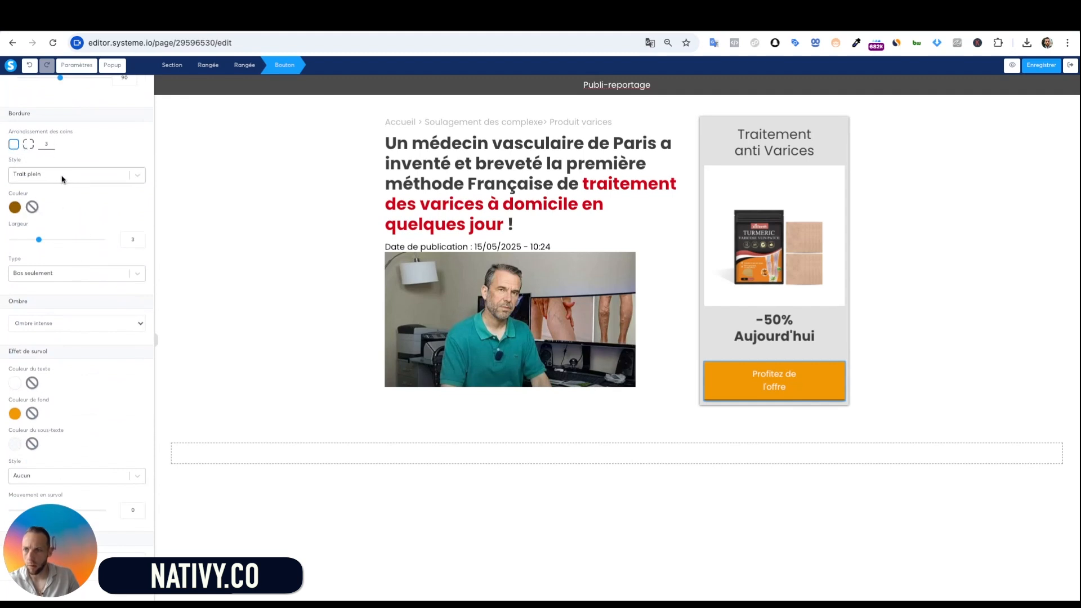
pyautogui.click(22, 209)
pyautogui.click(81, 256)
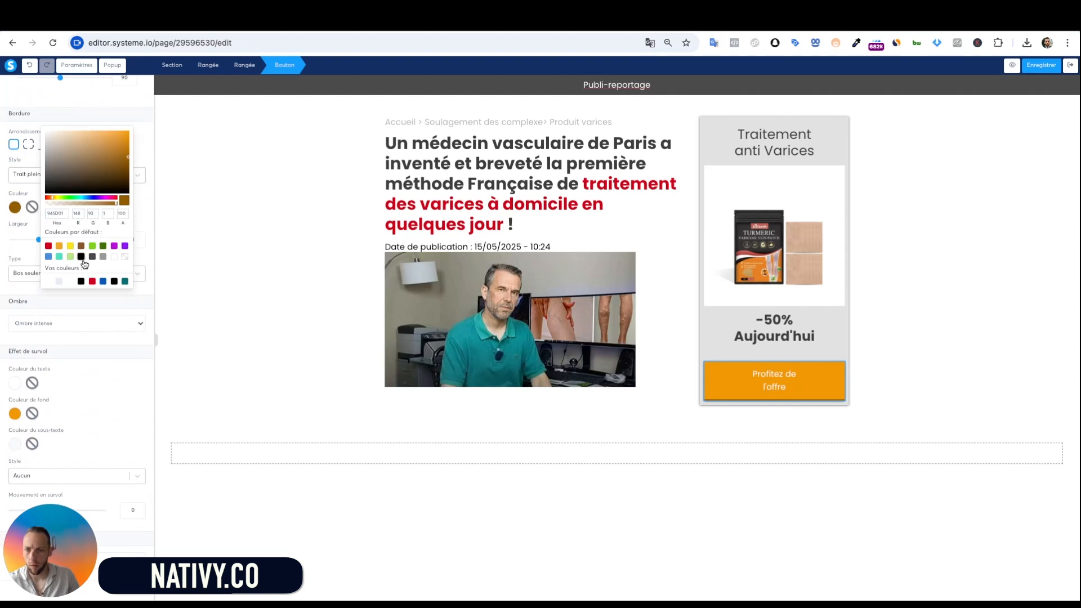
pyautogui.click(219, 235)
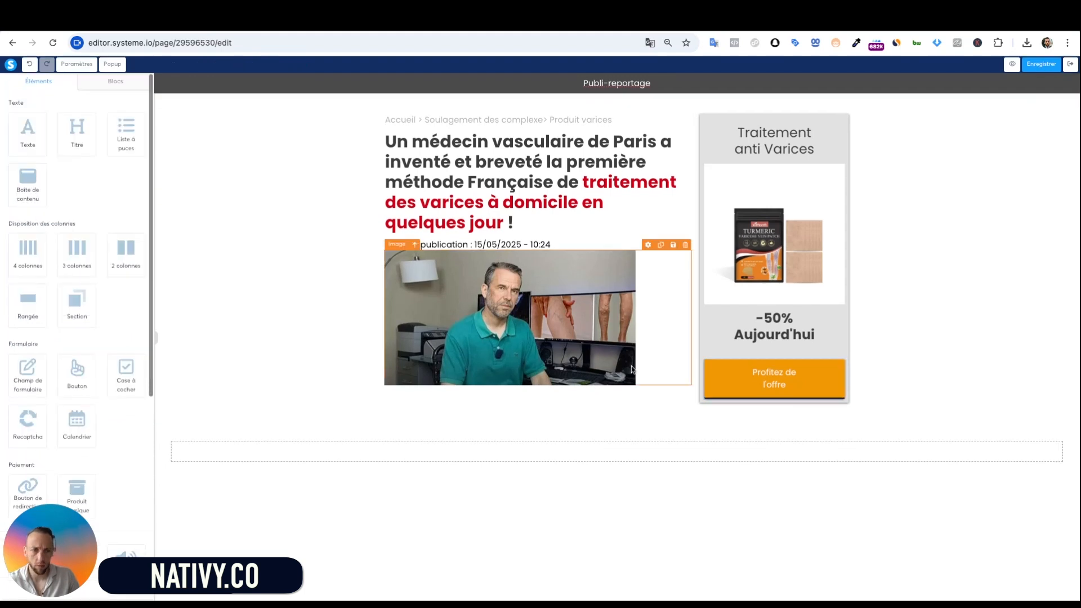
# Remove the button's shadow and check the border style options
pyautogui.click(761, 390)
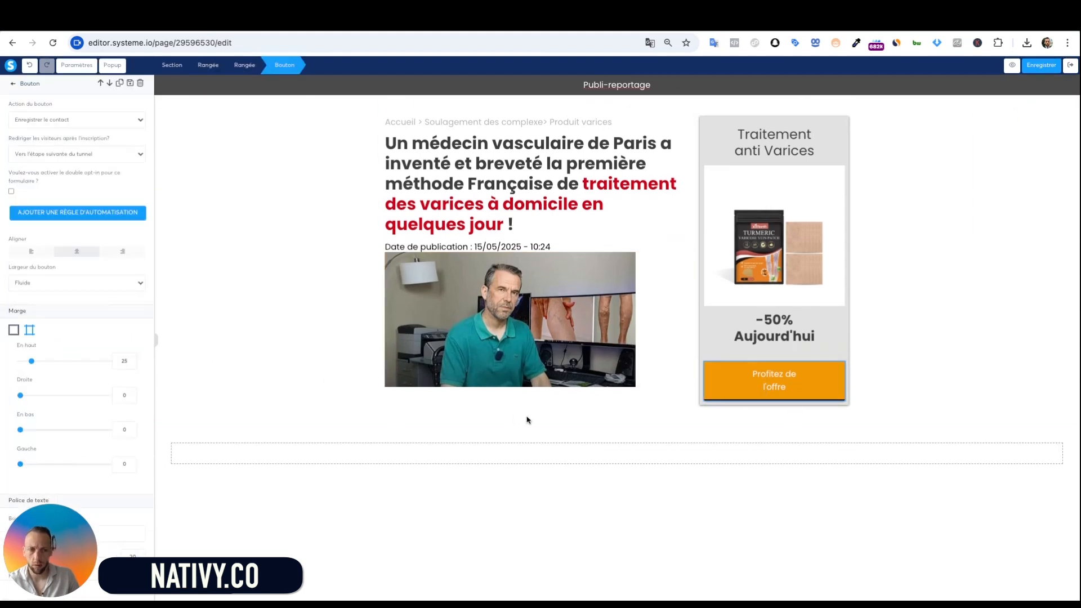
pyautogui.scroll(-10, 74, 313)
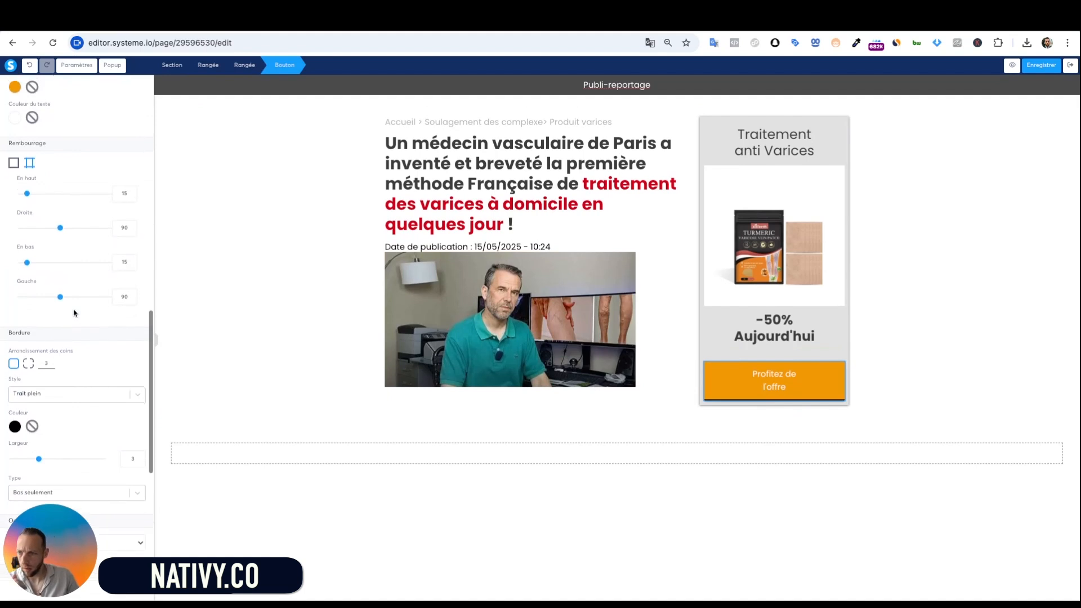
pyautogui.scroll(4, 79, 244)
pyautogui.scroll(-10, 79, 243)
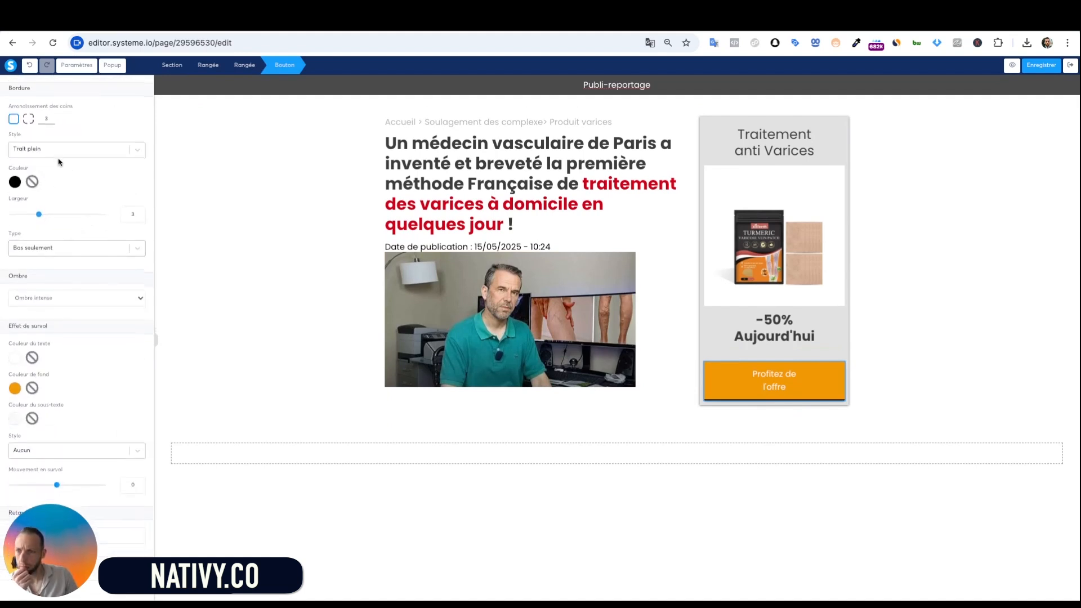
pyautogui.click(88, 295)
pyautogui.click(107, 267)
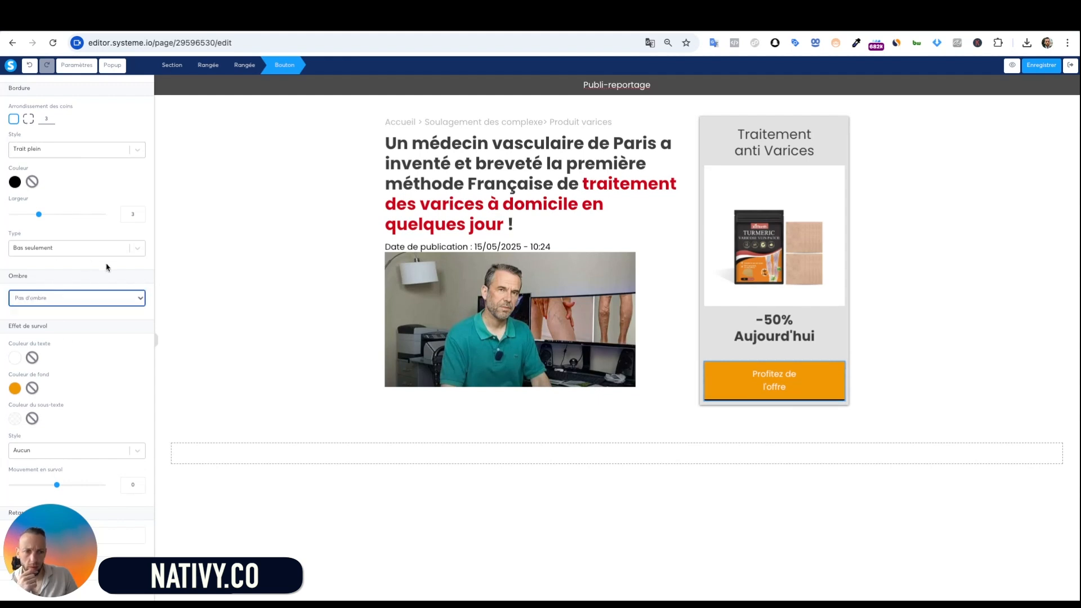
pyautogui.scroll(2, 75, 210)
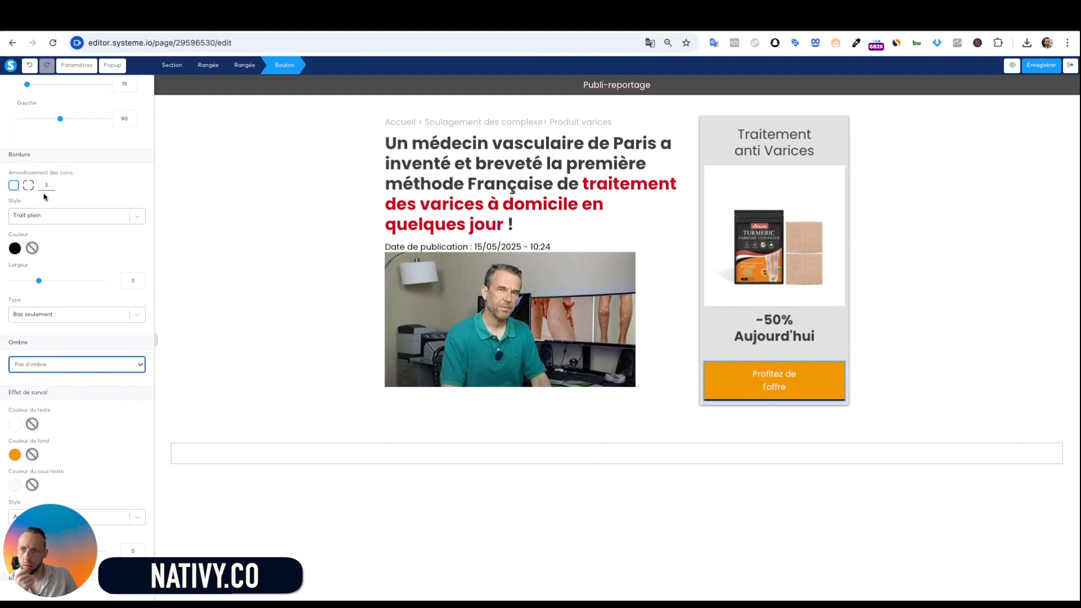
pyautogui.click(75, 219)
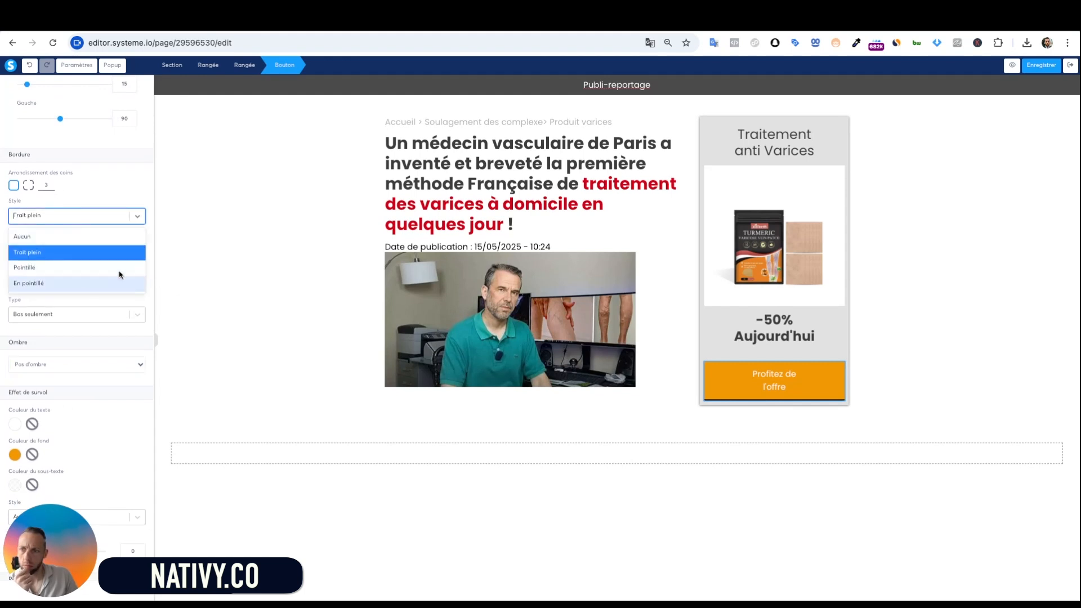
pyautogui.click(210, 276)
# Set the border Type to Pourtour entier so it runs around the whole button
pyautogui.click(816, 394)
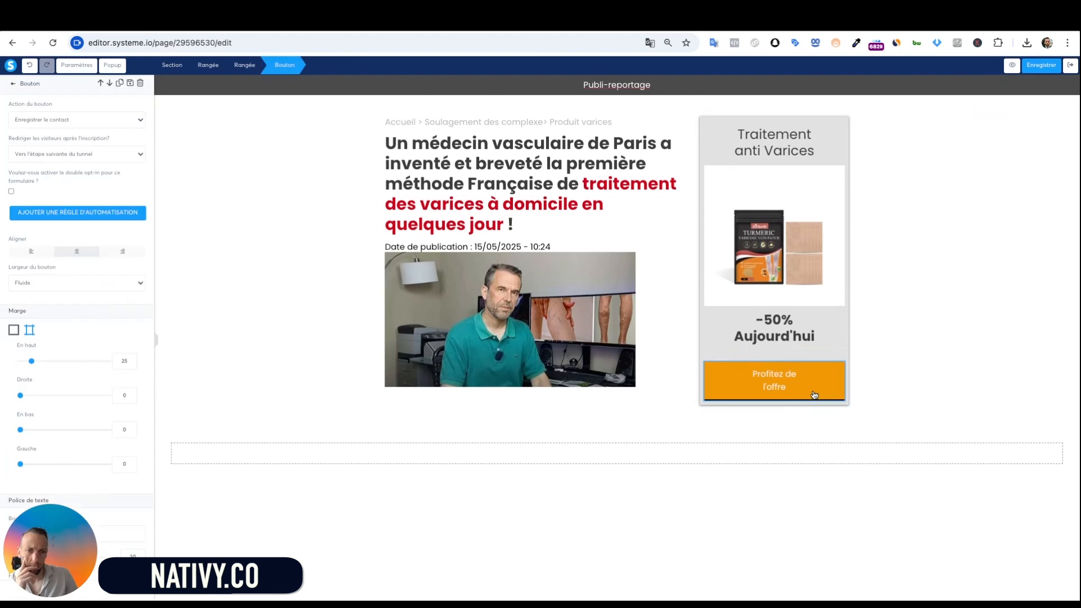
pyautogui.scroll(-10, 80, 321)
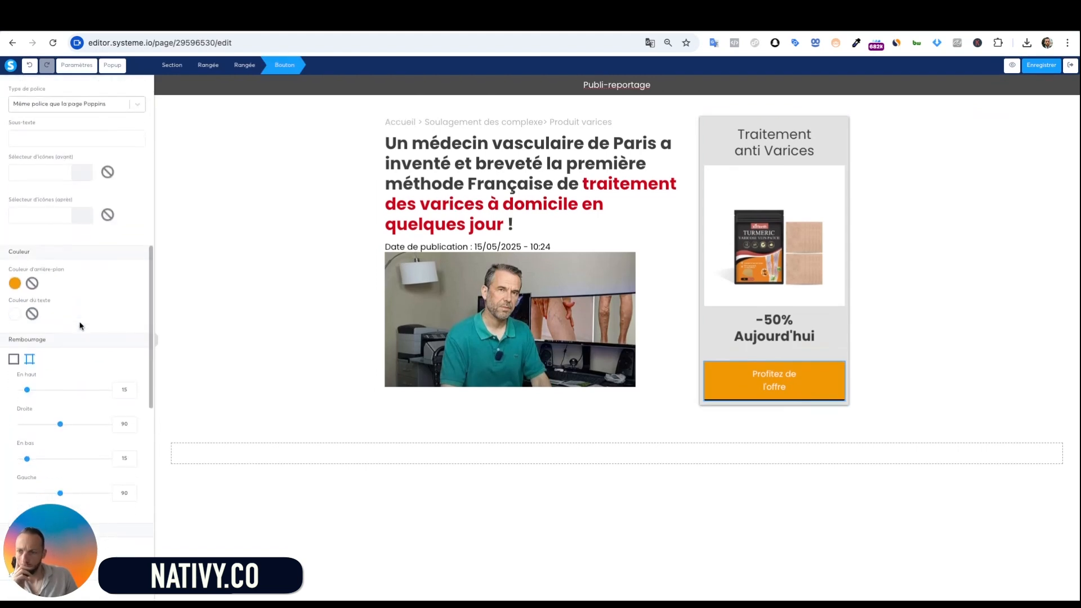
pyautogui.scroll(-6, 80, 323)
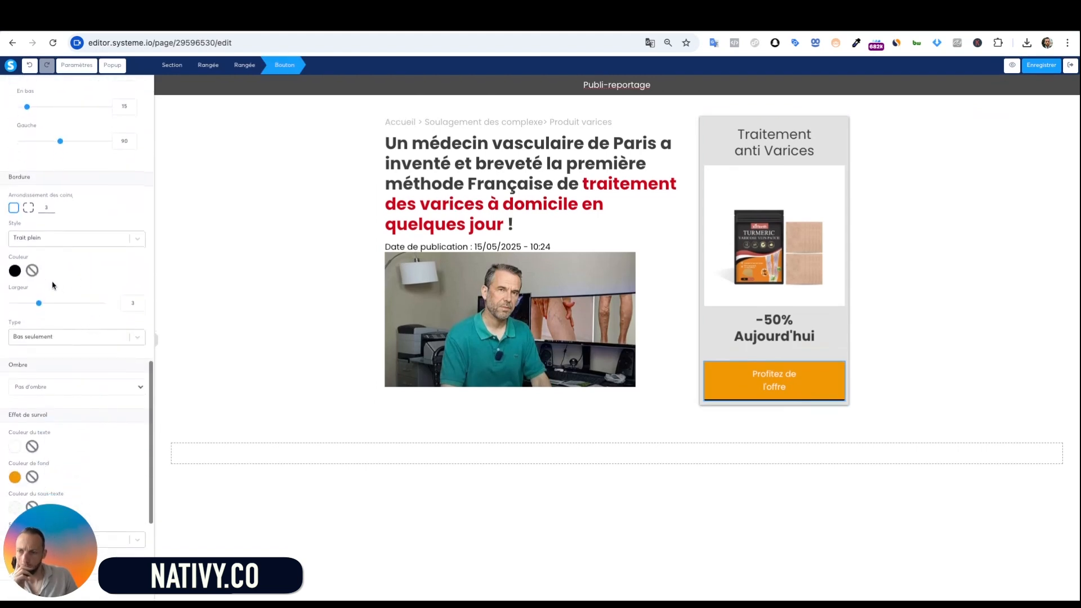
pyautogui.click(68, 340)
pyautogui.click(58, 360)
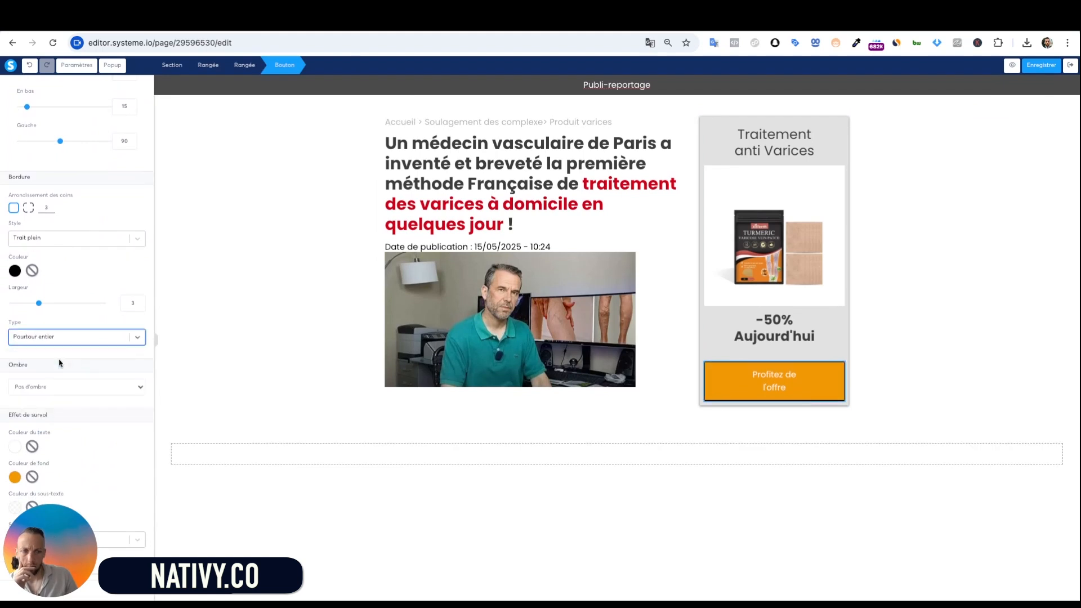
pyautogui.click(369, 344)
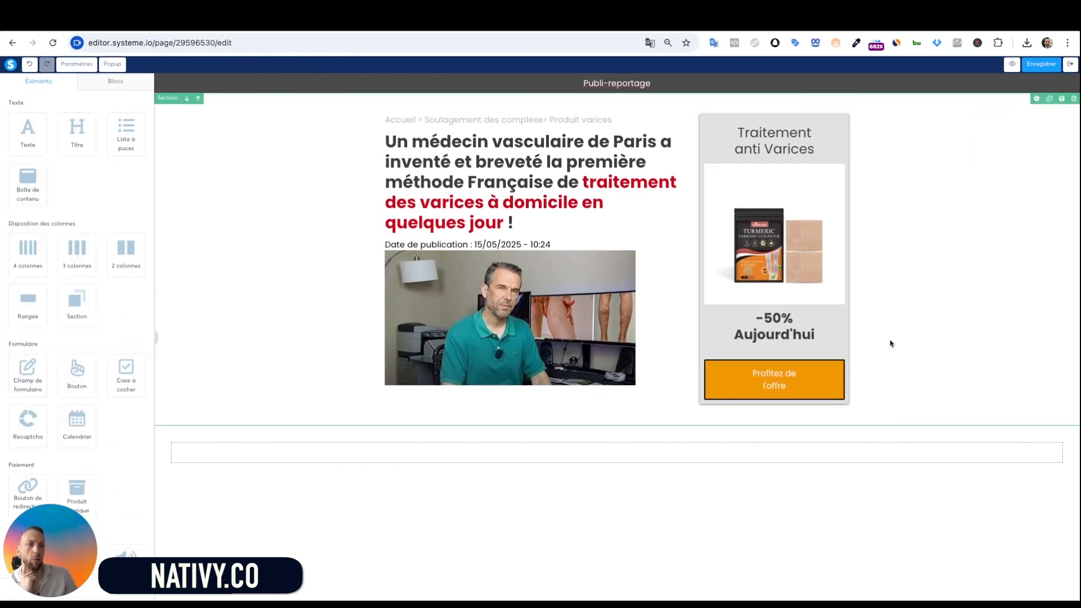
# Lower the button's Droite and Gauche padding from 90 so the label fits on one line
pyautogui.click(796, 382)
pyautogui.scroll(-2, 90, 356)
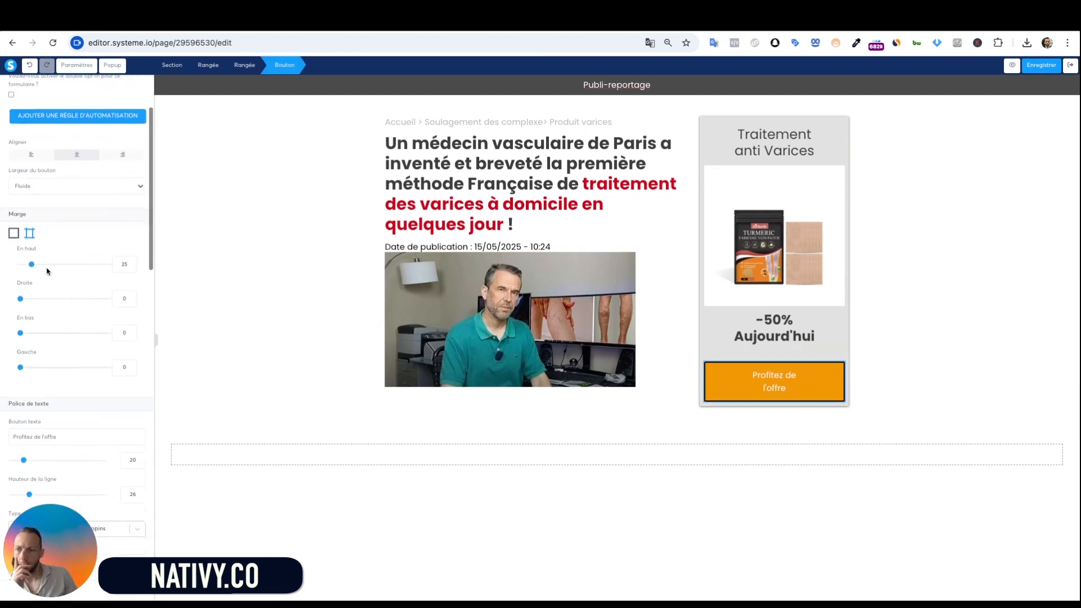
pyautogui.scroll(-5, 65, 268)
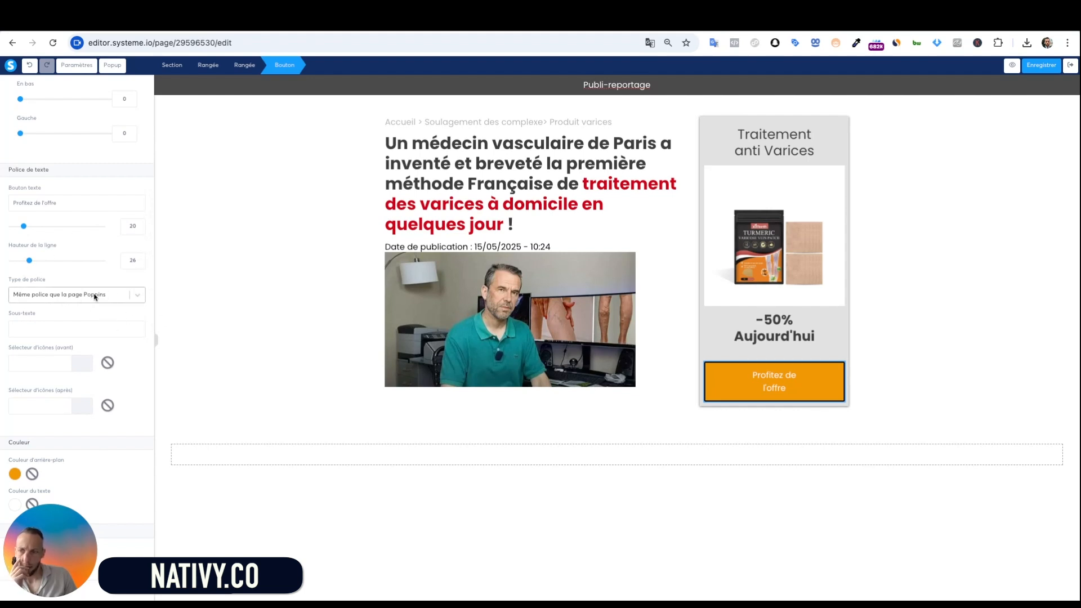
pyautogui.scroll(2, 87, 298)
pyautogui.scroll(-6, 82, 301)
pyautogui.scroll(-4, 56, 306)
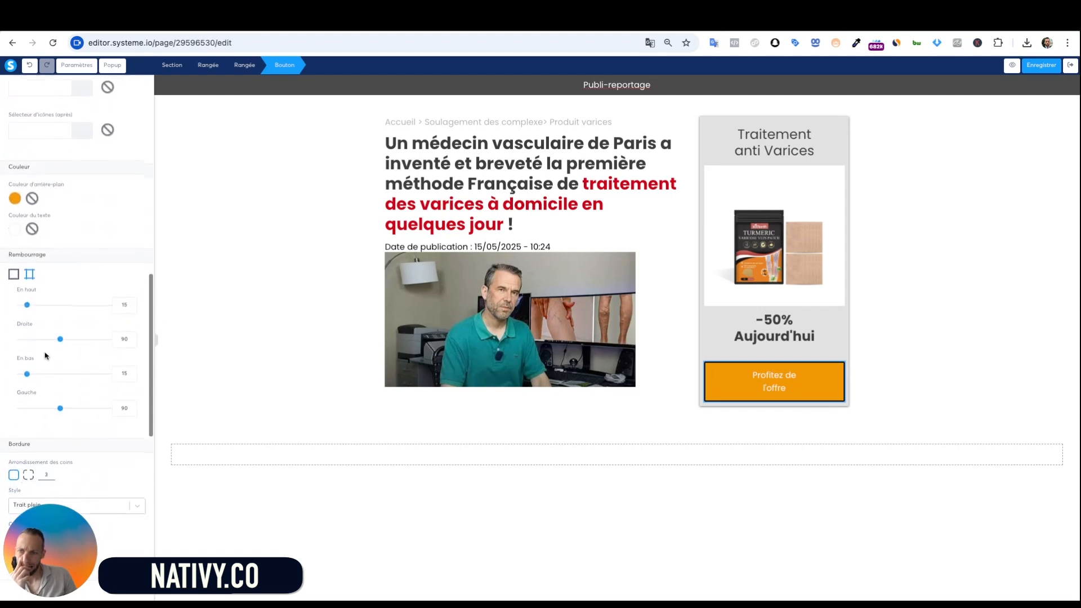
pyautogui.moveTo(60, 339); pyautogui.dragTo(32, 339)
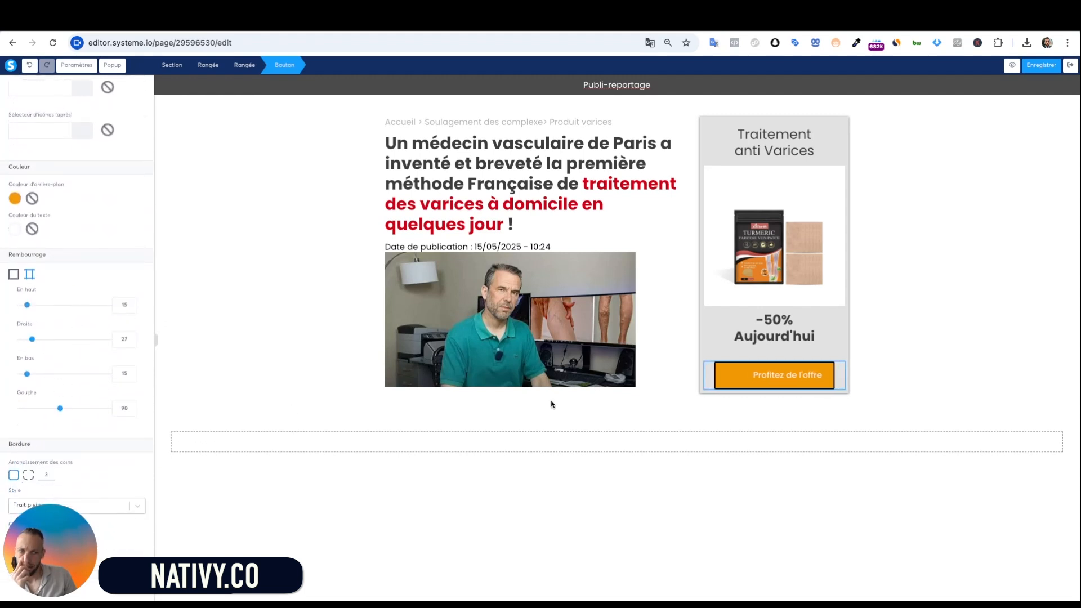
pyautogui.click(36, 409)
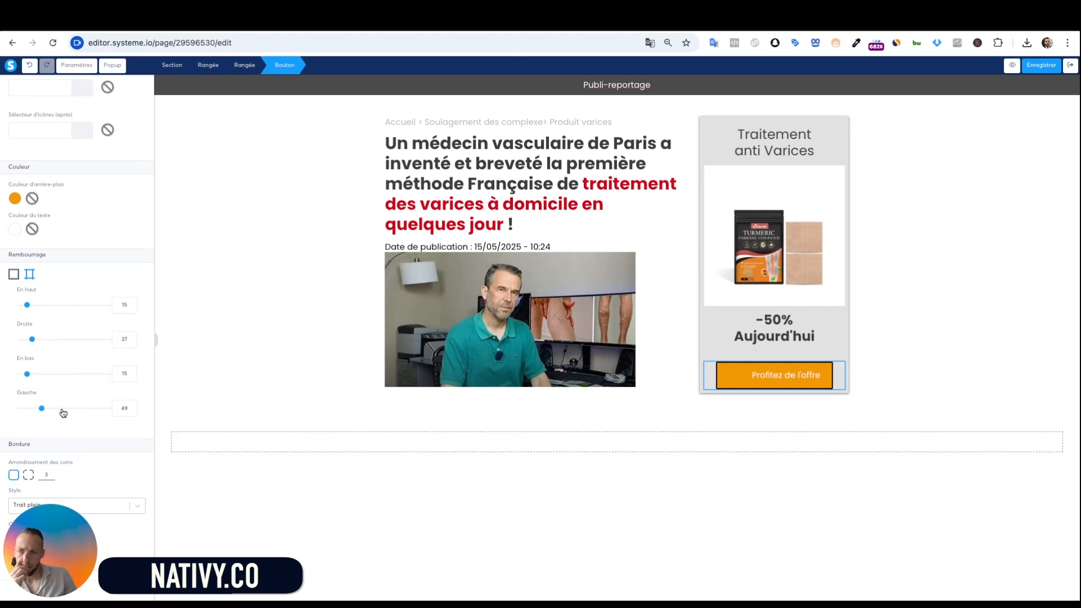
pyautogui.moveTo(36, 408)
pyautogui.mouseDown()
pyautogui.moveTo(20, 374)
pyautogui.moveTo(34, 339)
pyautogui.mouseUp()
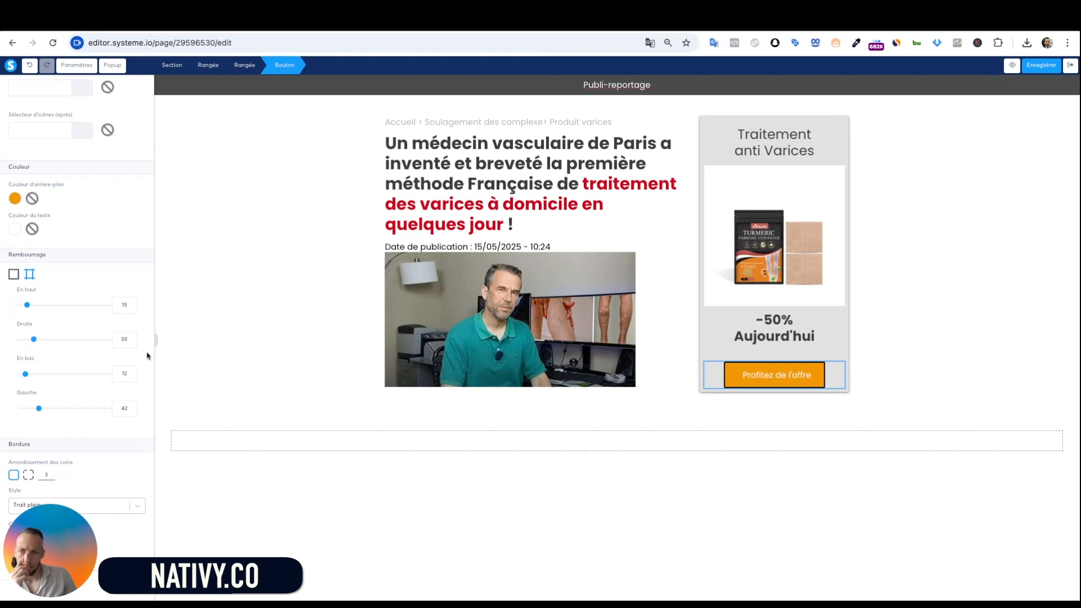
pyautogui.click(234, 358)
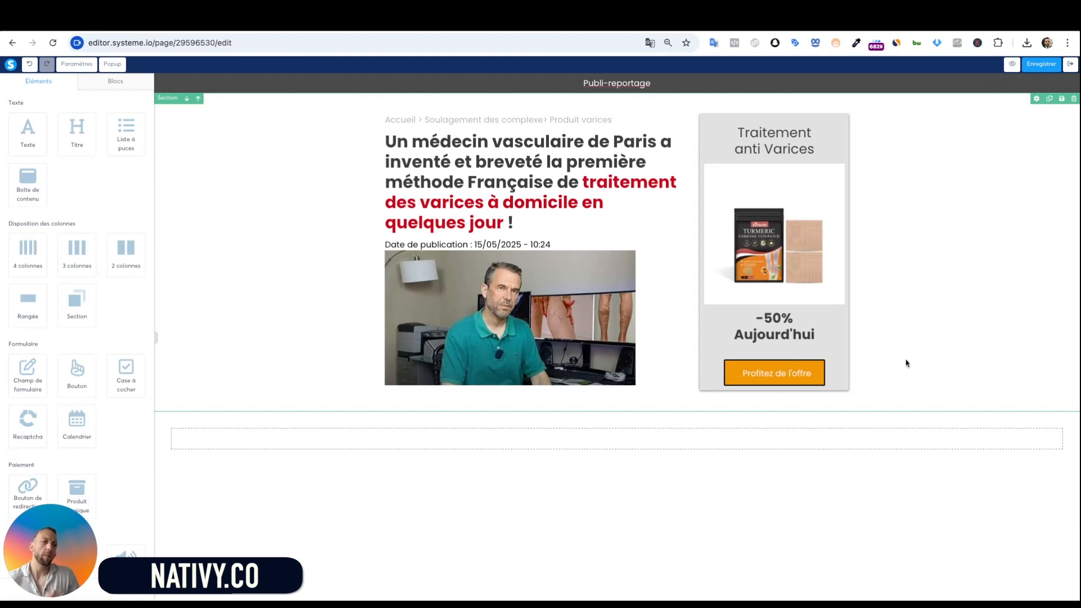
# Set the offer button's left padding (Gauche) to 30
pyautogui.click(825, 375)
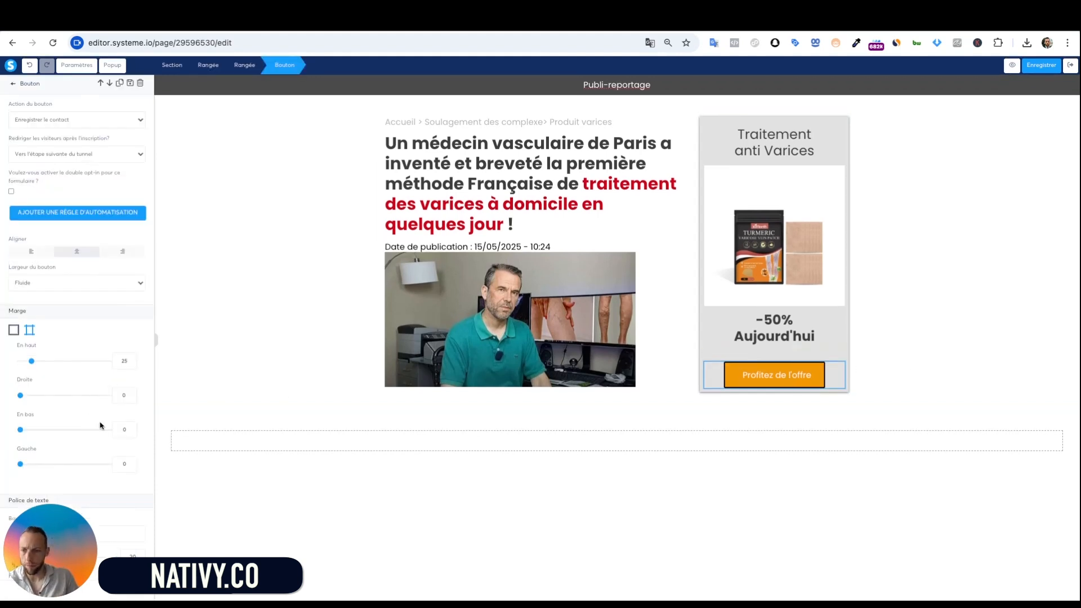
pyautogui.scroll(-10, 36, 424)
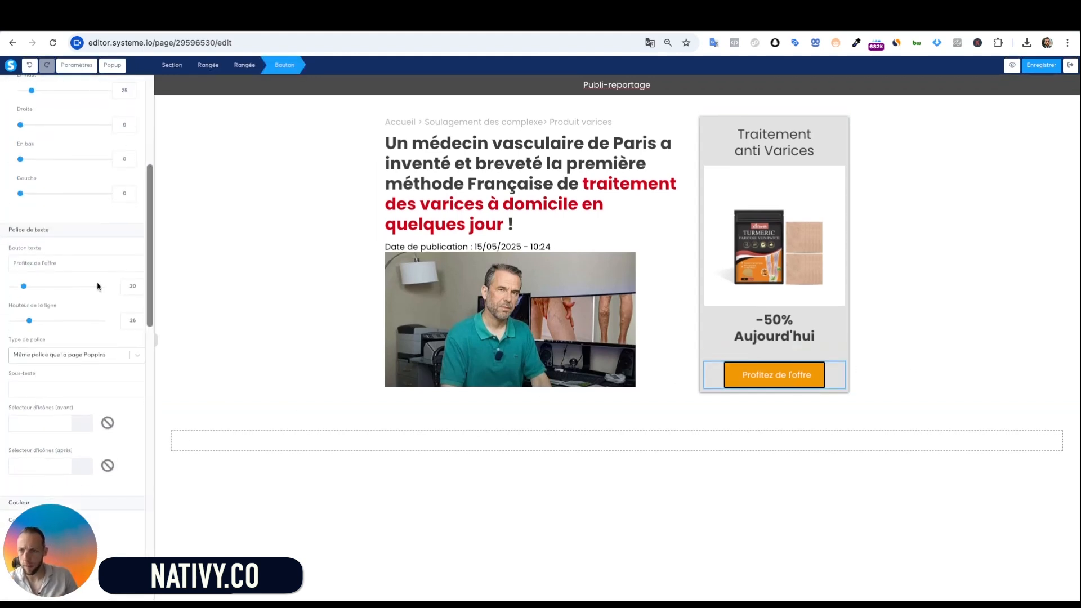
pyautogui.scroll(-2, 98, 286)
pyautogui.doubleClick(125, 243)
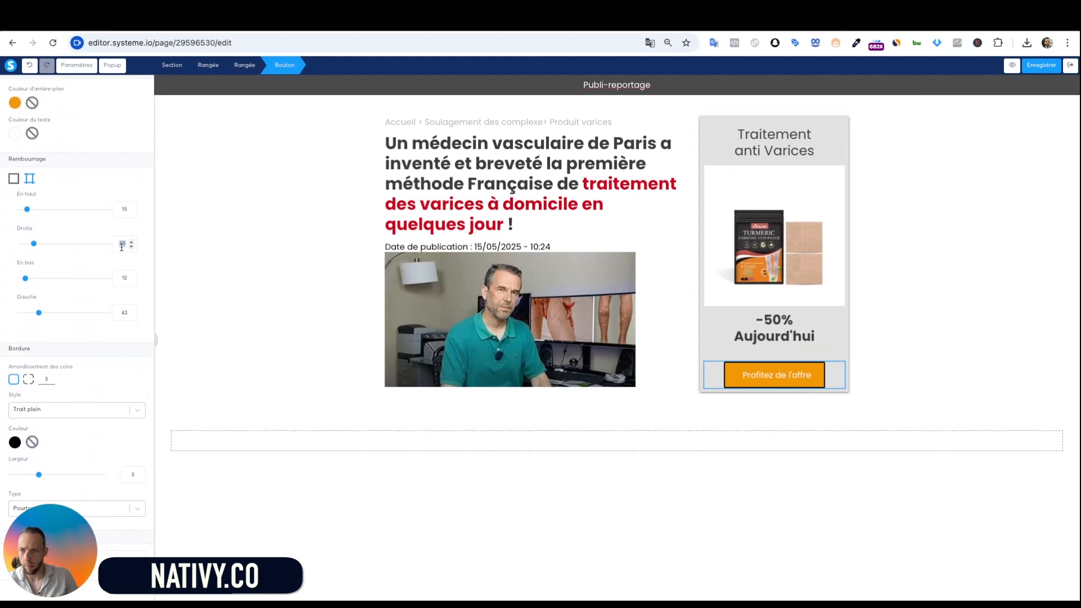
pyautogui.write('30')
pyautogui.click(323, 302)
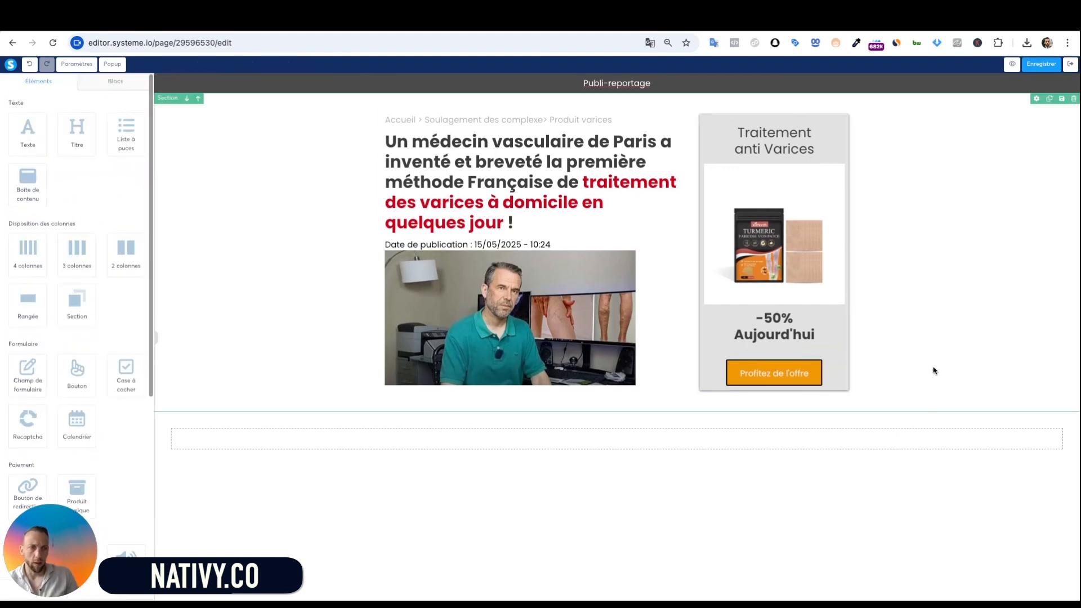
# Set the button label font to Google font Open Sans, Bold 700
pyautogui.click(767, 378)
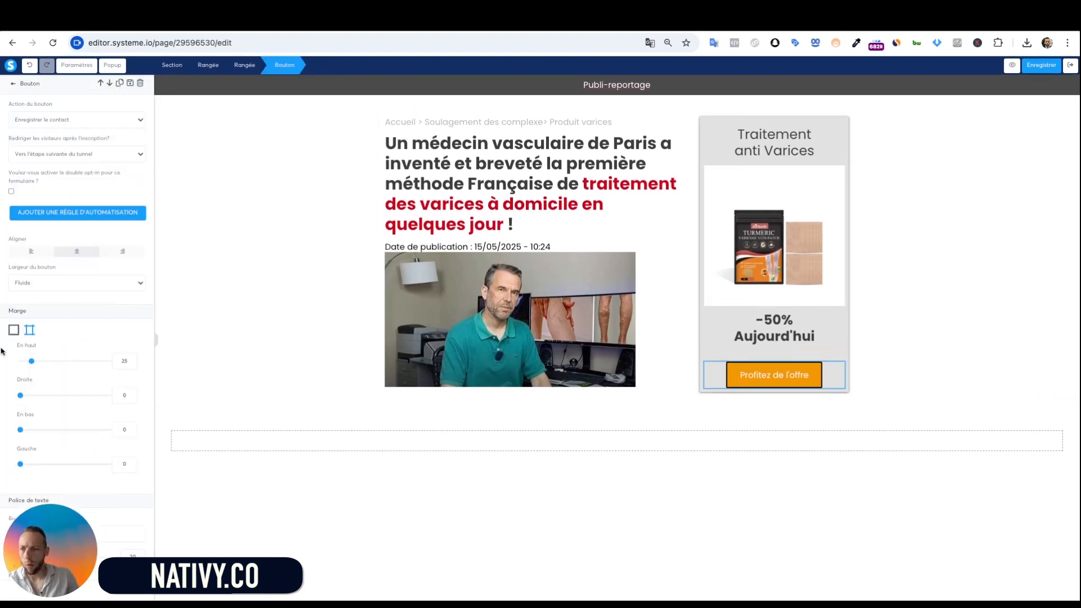
pyautogui.scroll(-10, 108, 394)
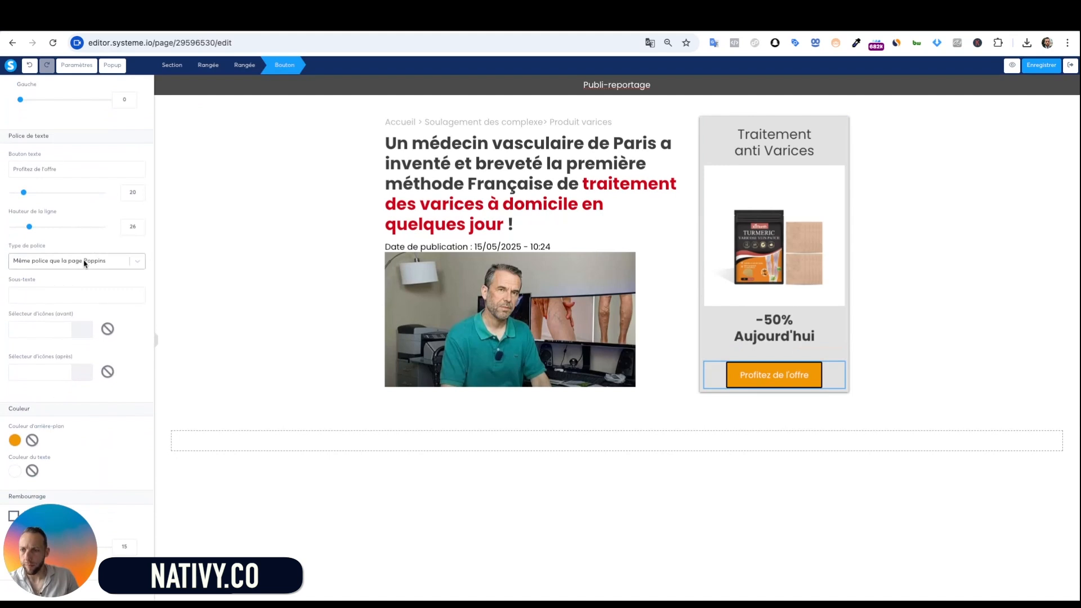
pyautogui.click(84, 260)
pyautogui.click(77, 316)
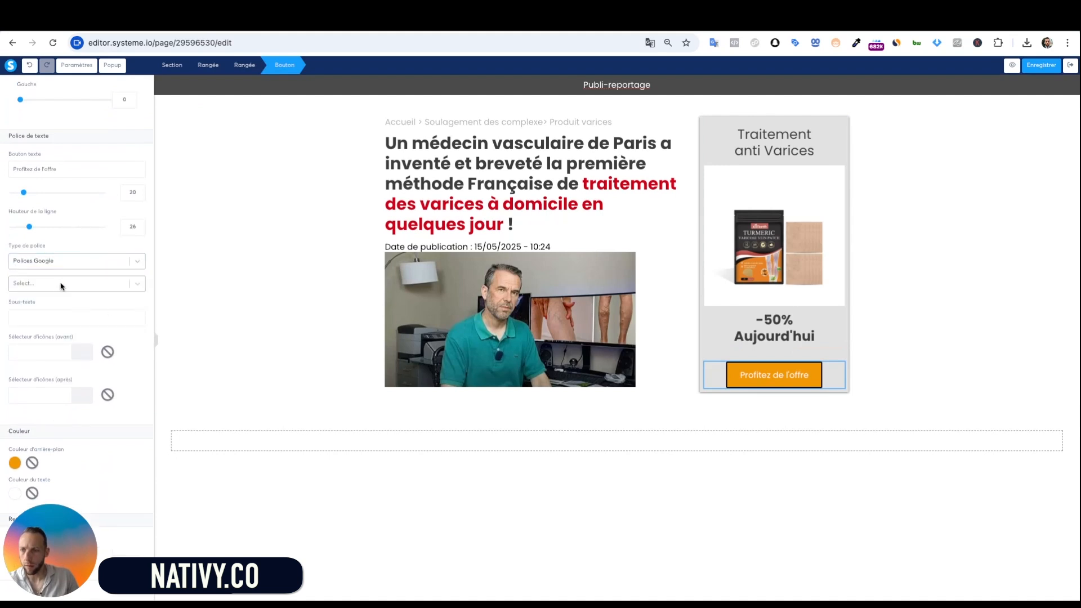
pyautogui.click(61, 284)
pyautogui.click(71, 316)
pyautogui.click(59, 318)
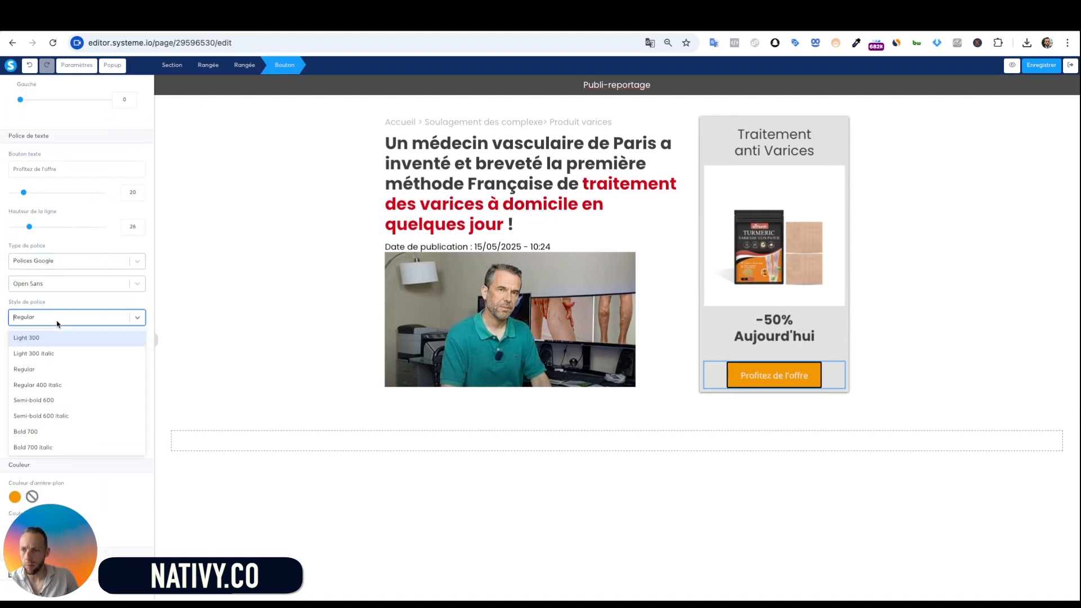
pyautogui.click(61, 433)
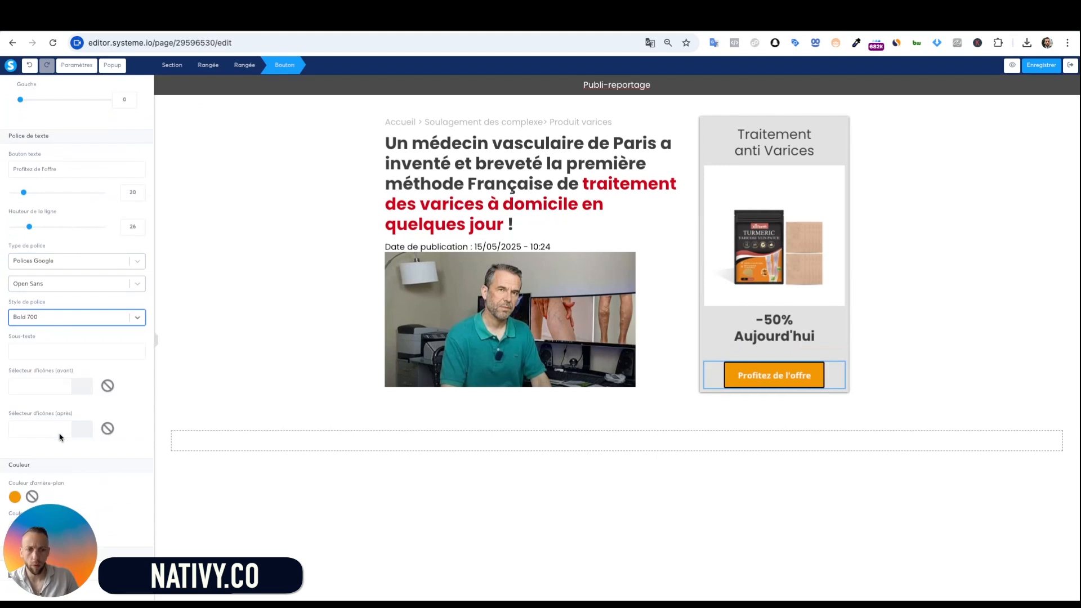
pyautogui.click(920, 311)
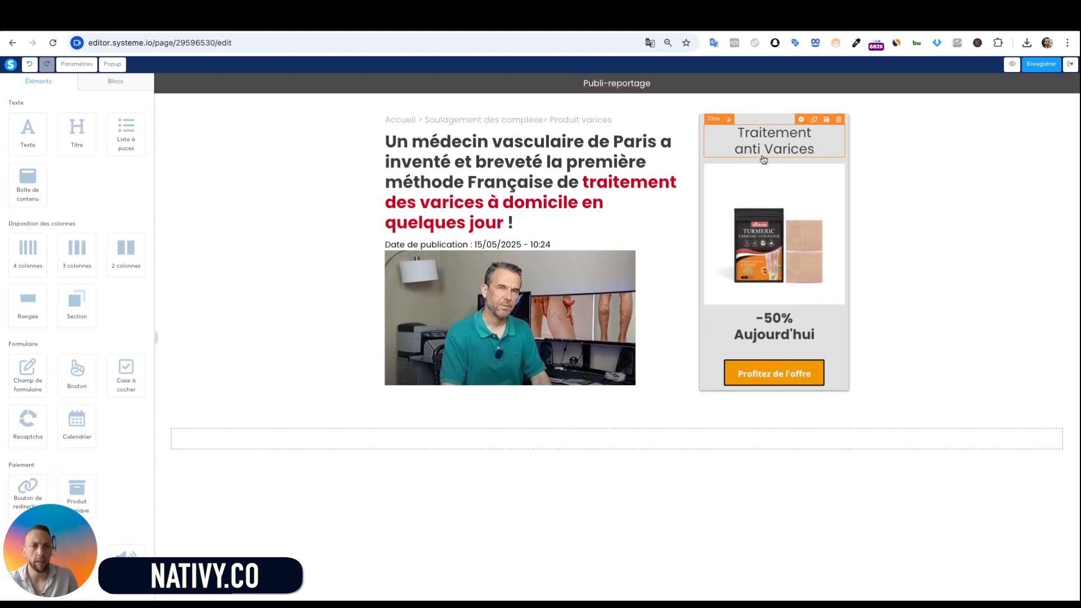
# Select the entire 'Traitement anti Varices' title text and apply bold
pyautogui.click(786, 143)
pyautogui.doubleClick(786, 142)
pyautogui.moveTo(815, 150); pyautogui.dragTo(768, 101)
pyautogui.click(803, 108)
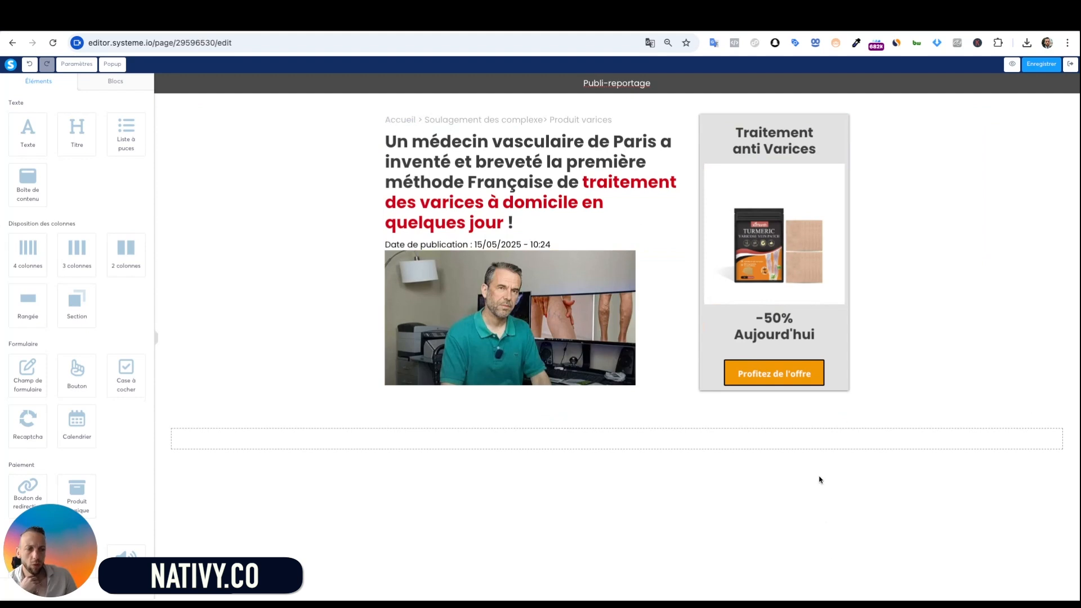
# Delete the empty section and add a text block below the video holding the pasted intro paragraph
pyautogui.click(1074, 408)
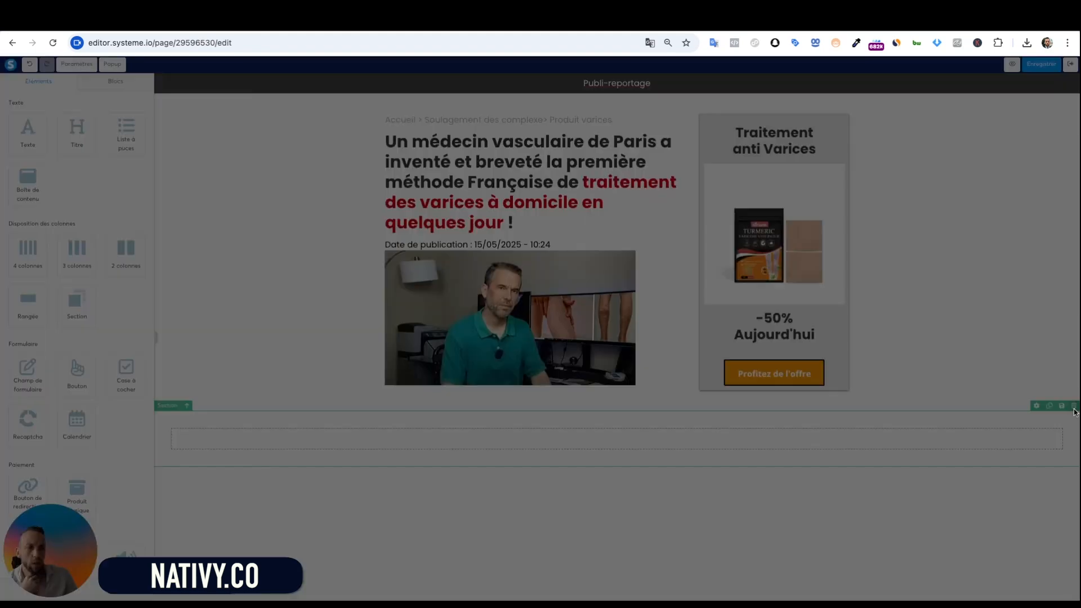
pyautogui.click(660, 134)
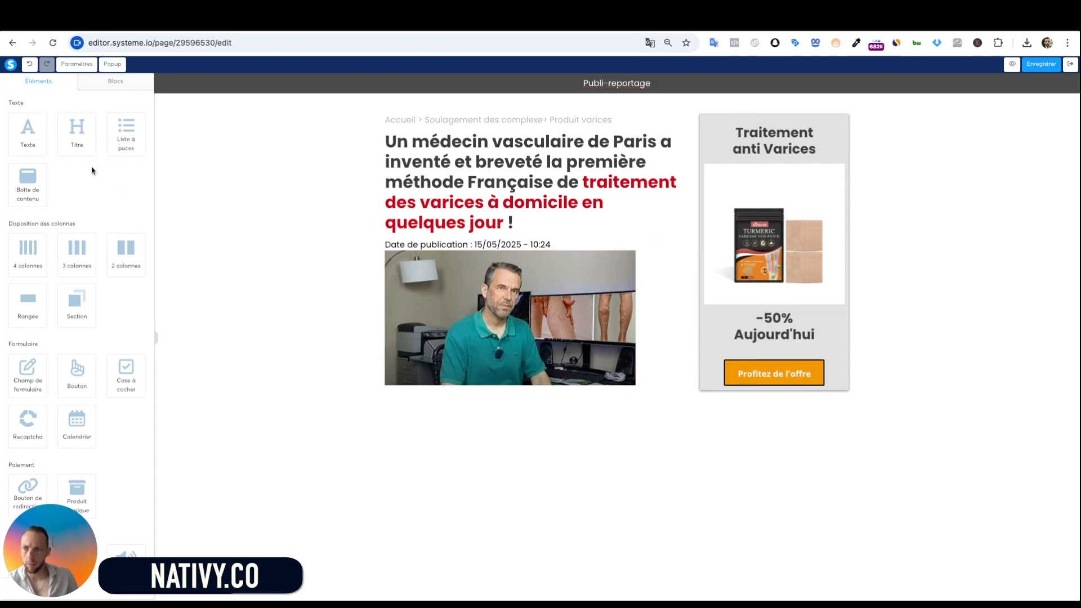
pyautogui.moveTo(32, 135); pyautogui.dragTo(31, 134)
pyautogui.moveTo(538, 383); pyautogui.dragTo(538, 388)
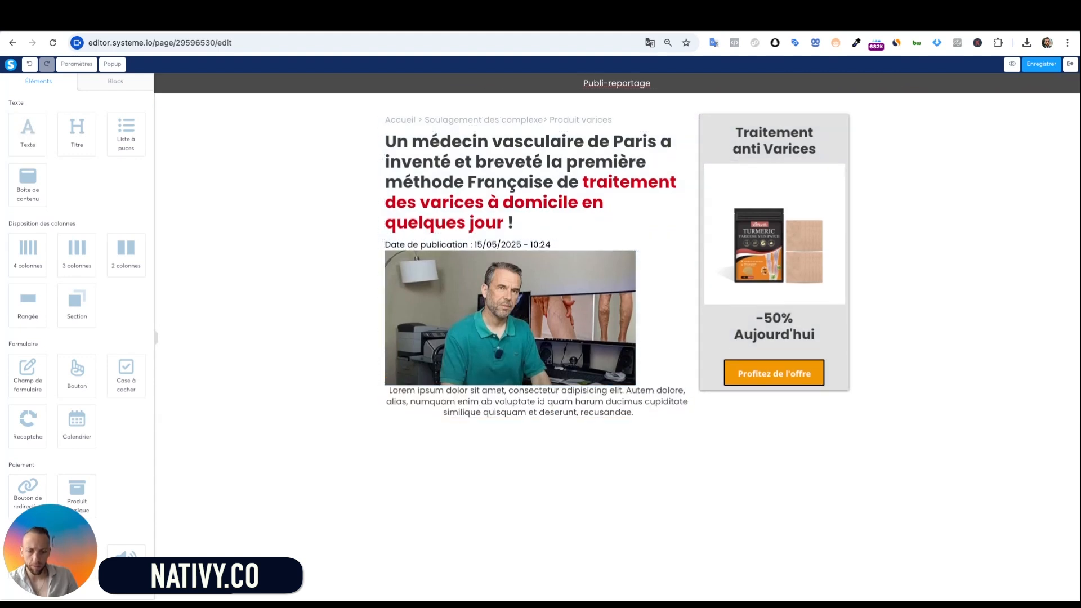
pyautogui.click(524, 400)
pyautogui.hotkey('ctrl', 'a')
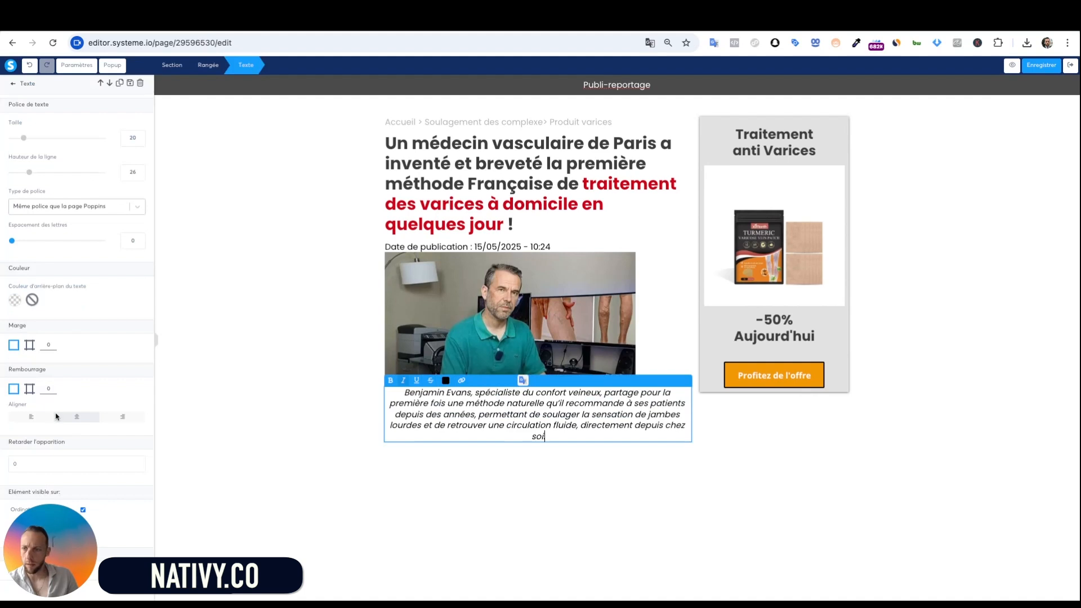
# Left-align the intro paragraph and give it a small top margin
pyautogui.click(31, 416)
pyautogui.click(394, 464)
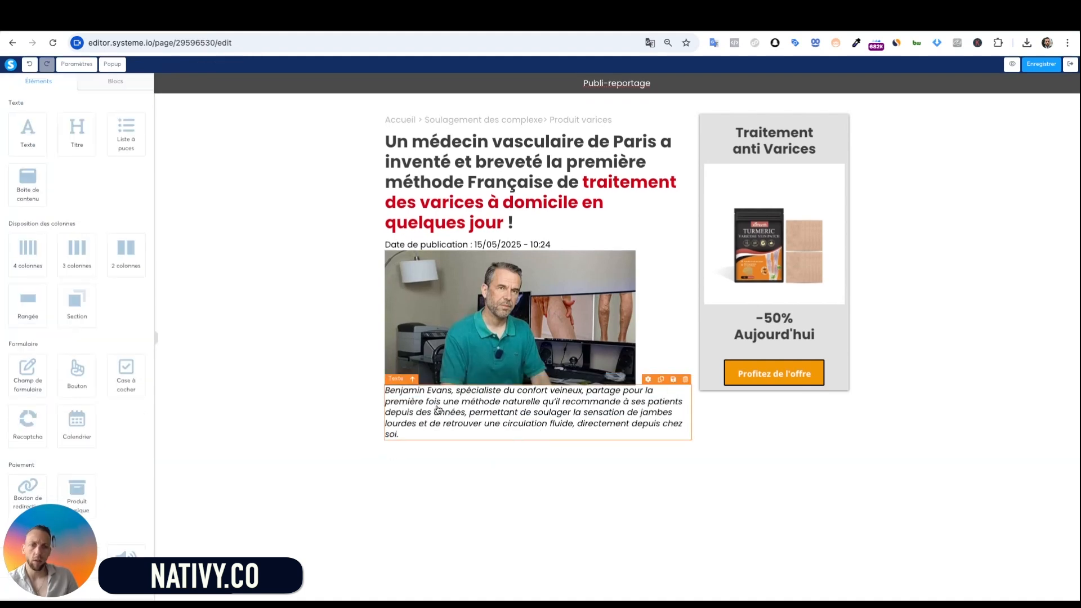
pyautogui.click(599, 405)
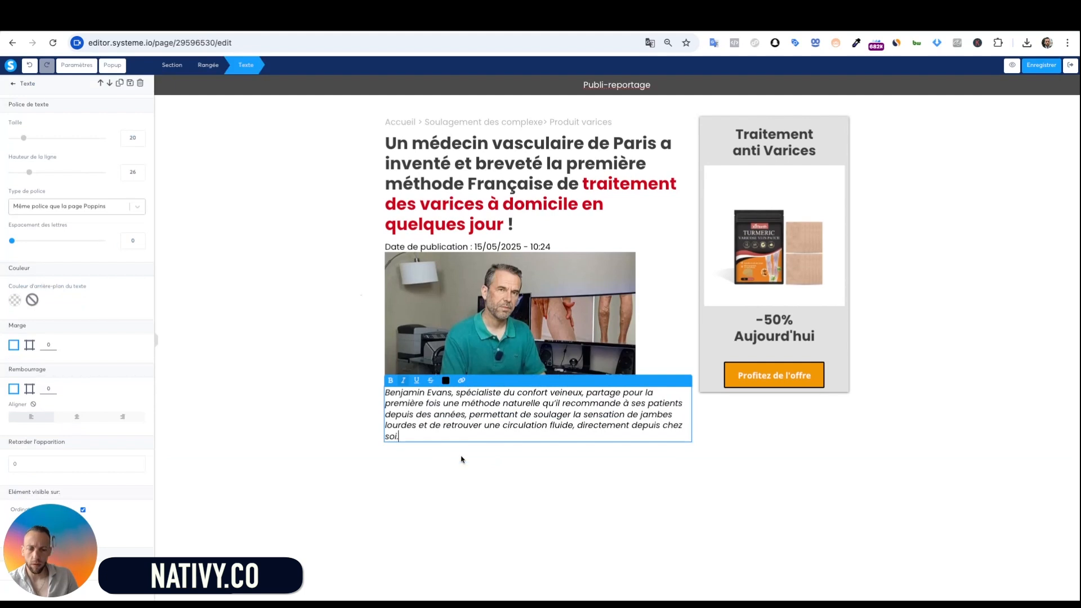
pyautogui.click(30, 345)
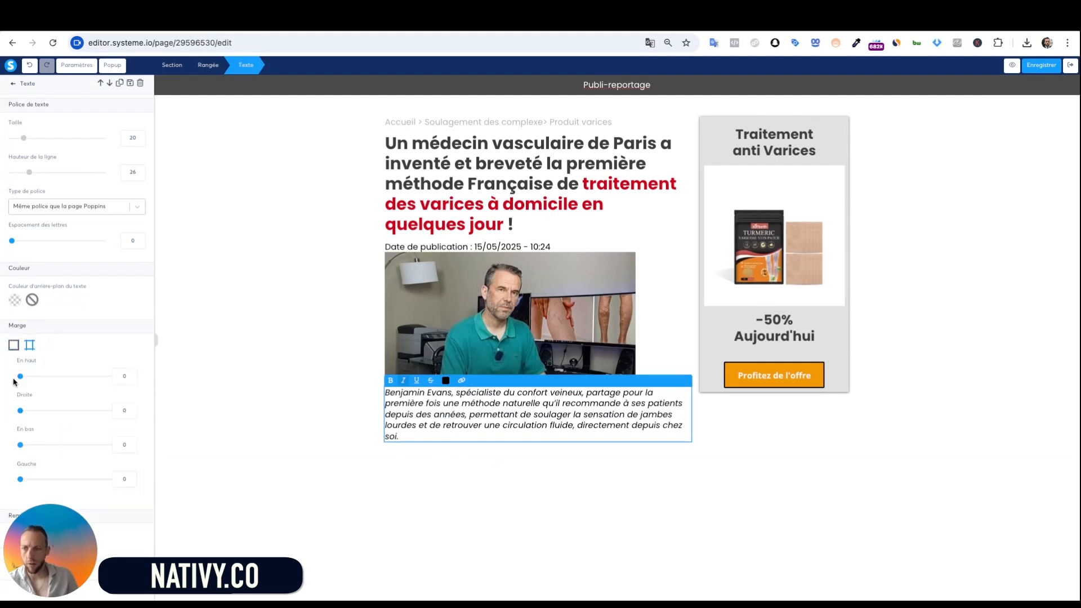
pyautogui.moveTo(20, 379); pyautogui.dragTo(34, 377)
pyautogui.click(294, 332)
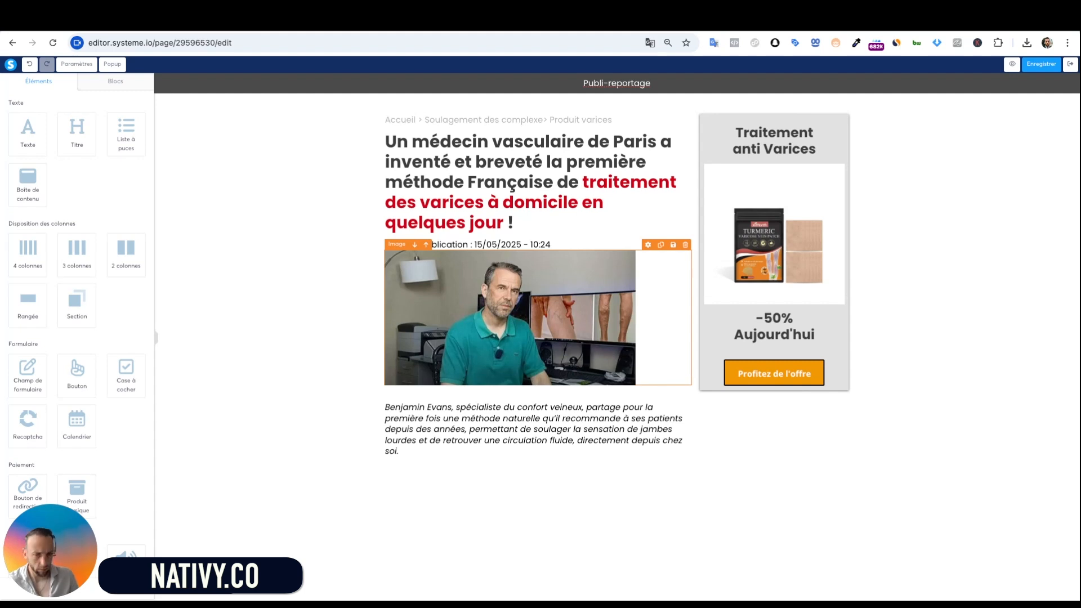
# Add a new section below the article and drop a button element into it
pyautogui.click(655, 442)
pyautogui.click(678, 490)
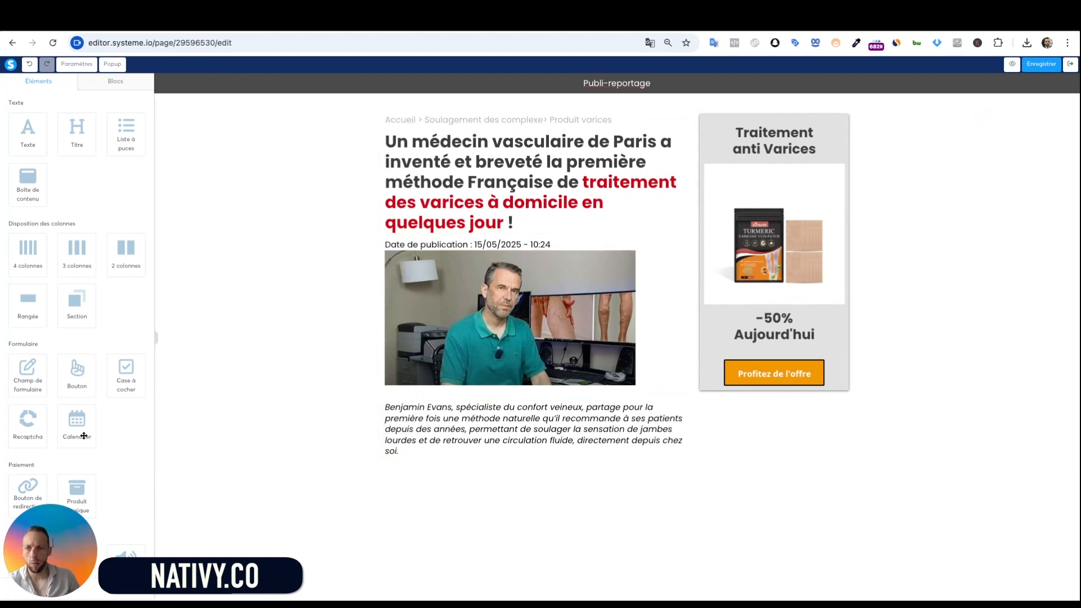
pyautogui.moveTo(73, 300); pyautogui.dragTo(611, 490)
pyautogui.scroll(-4, 142, 386)
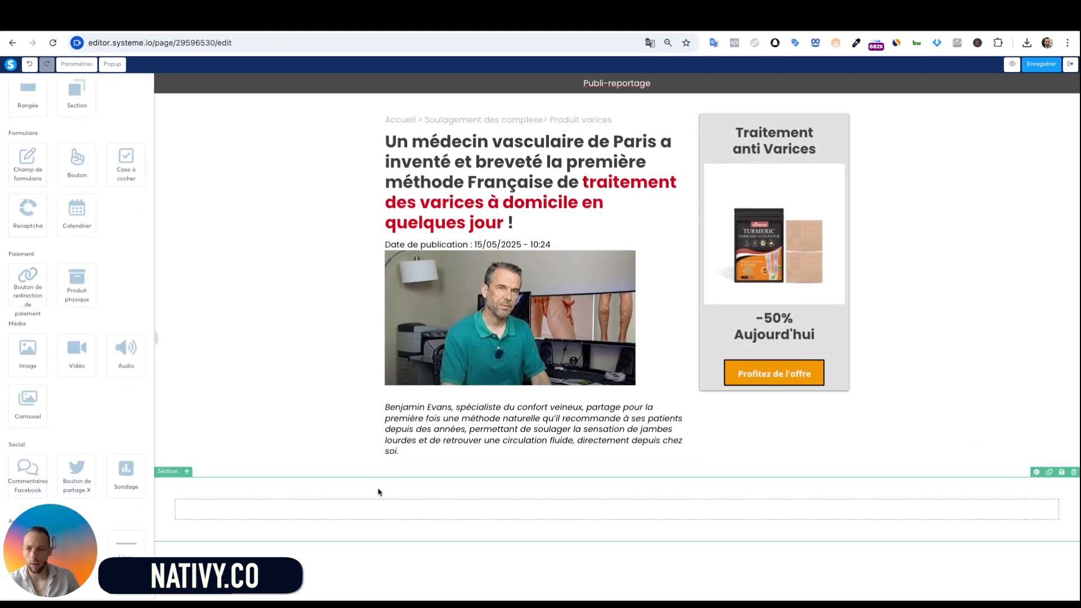
pyautogui.moveTo(79, 158); pyautogui.dragTo(79, 159)
pyautogui.moveTo(574, 520); pyautogui.dragTo(574, 520)
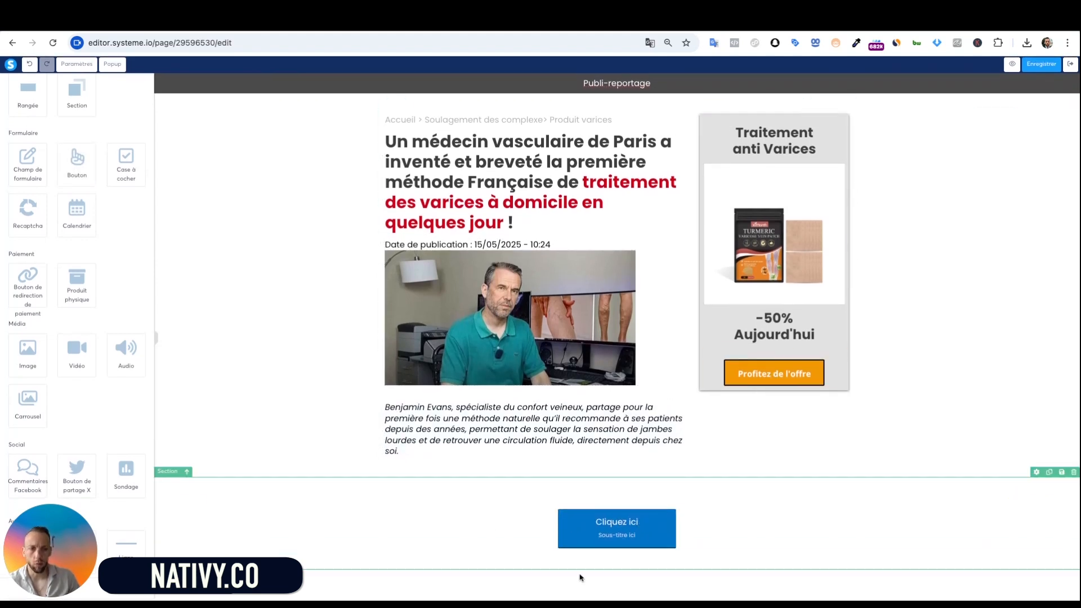
# Delete the blue Cliquez ici button and move a copy of the orange Profitez de l'offre button into the new row
pyautogui.click(1053, 505)
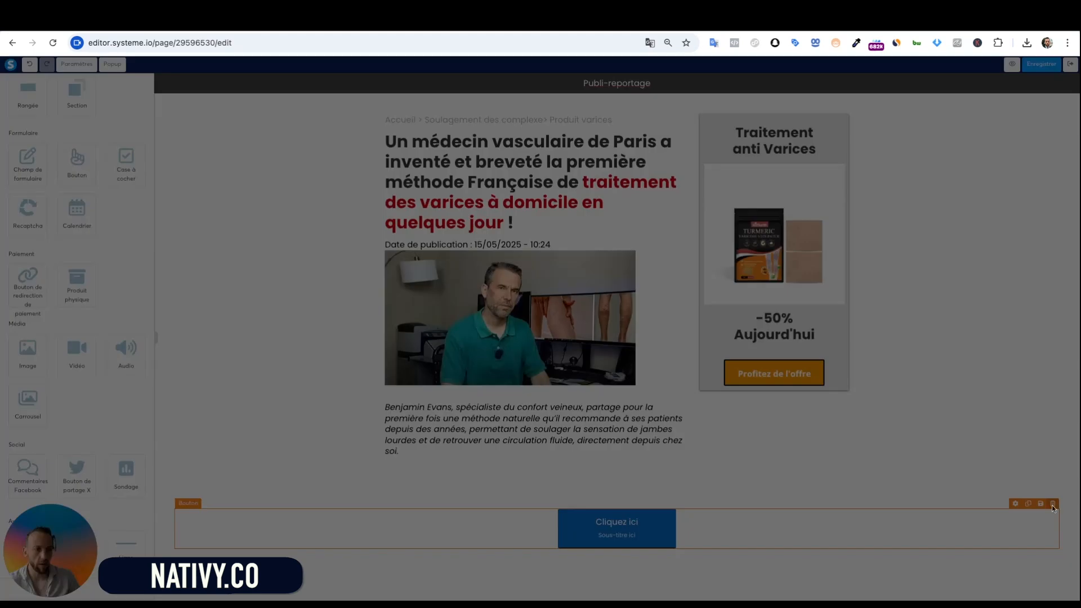
pyautogui.click(630, 150)
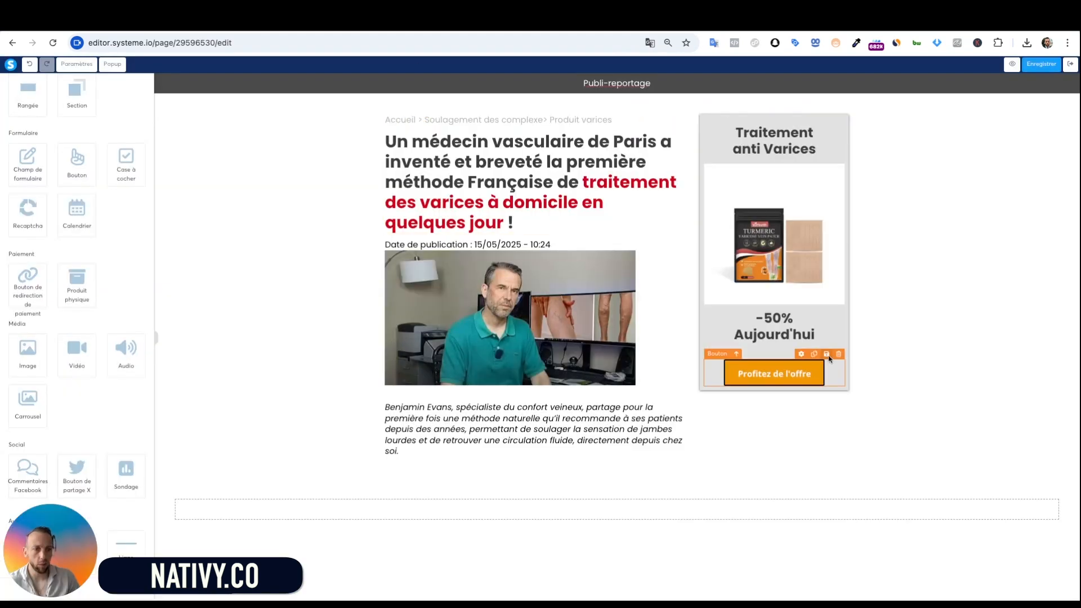
pyautogui.click(813, 356)
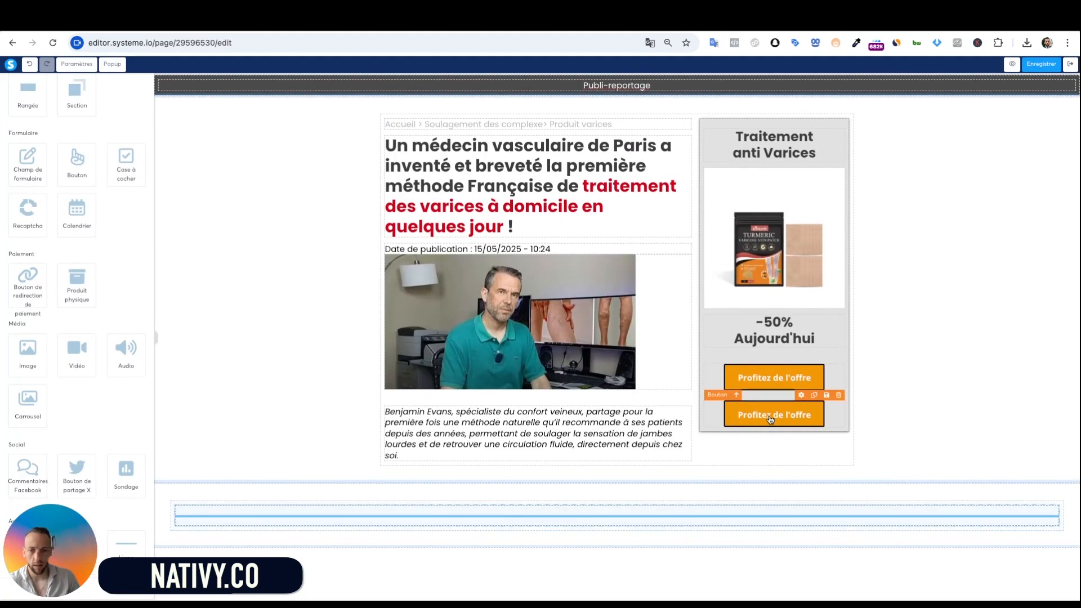
pyautogui.moveTo(770, 419); pyautogui.dragTo(608, 520)
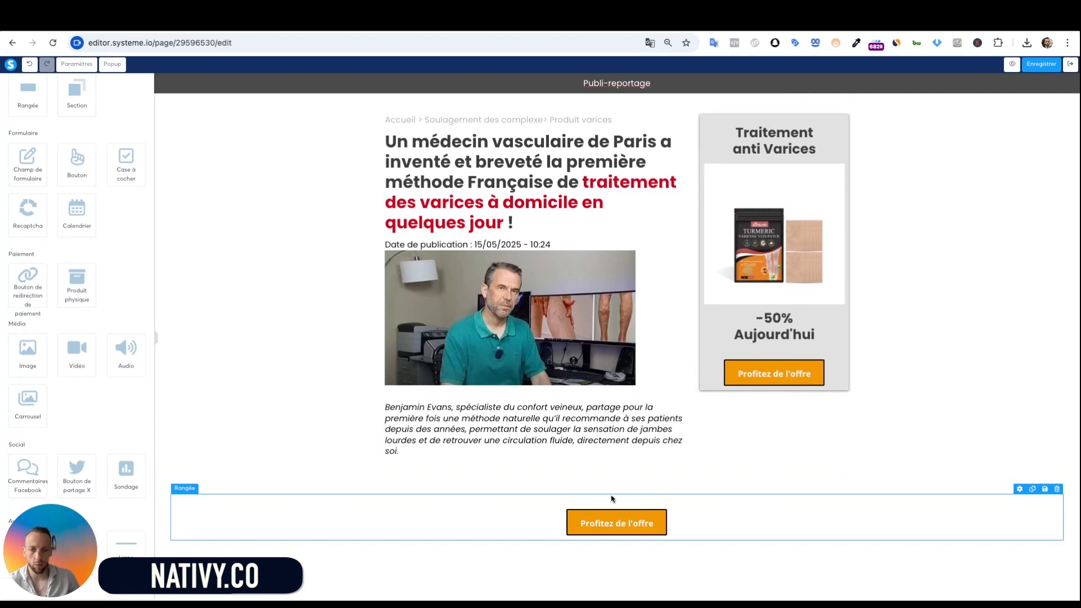
# Give the section below the article a grey (9B9B9B) background colour
pyautogui.click(612, 490)
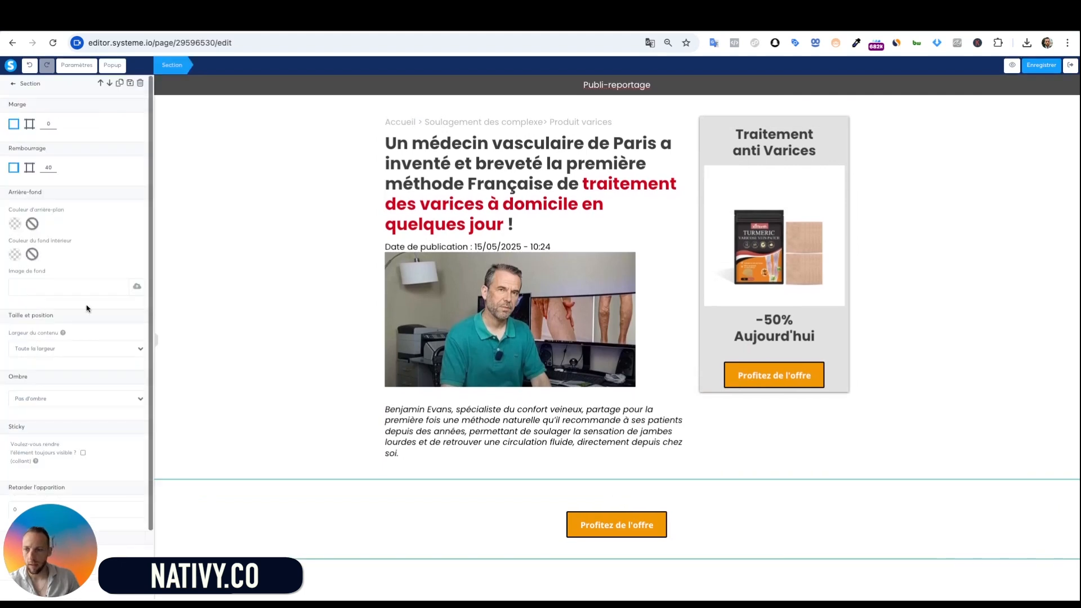
pyautogui.click(15, 227)
pyautogui.click(103, 274)
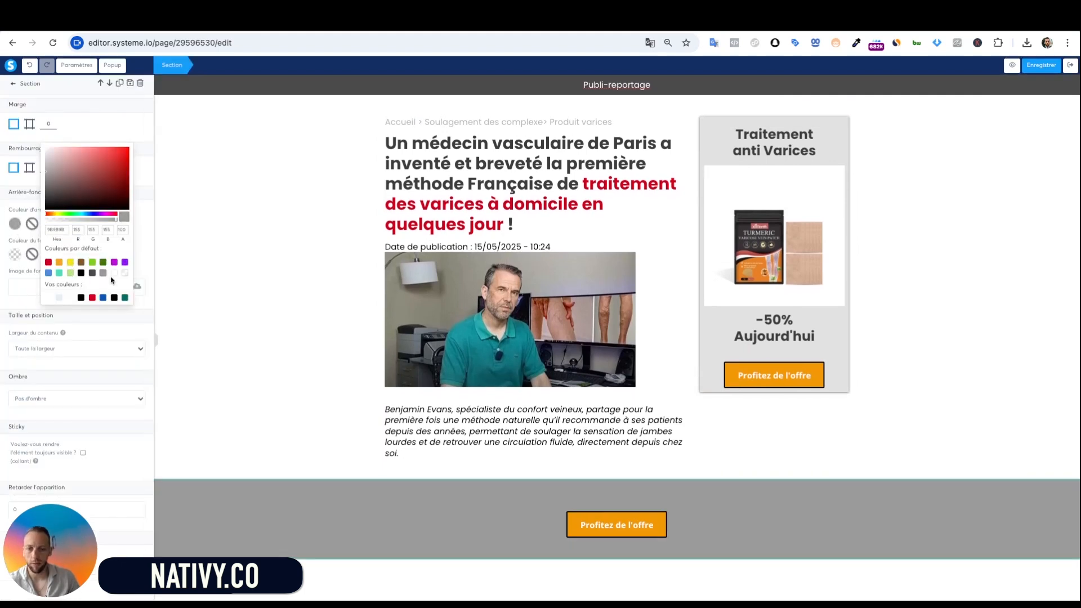
pyautogui.click(656, 269)
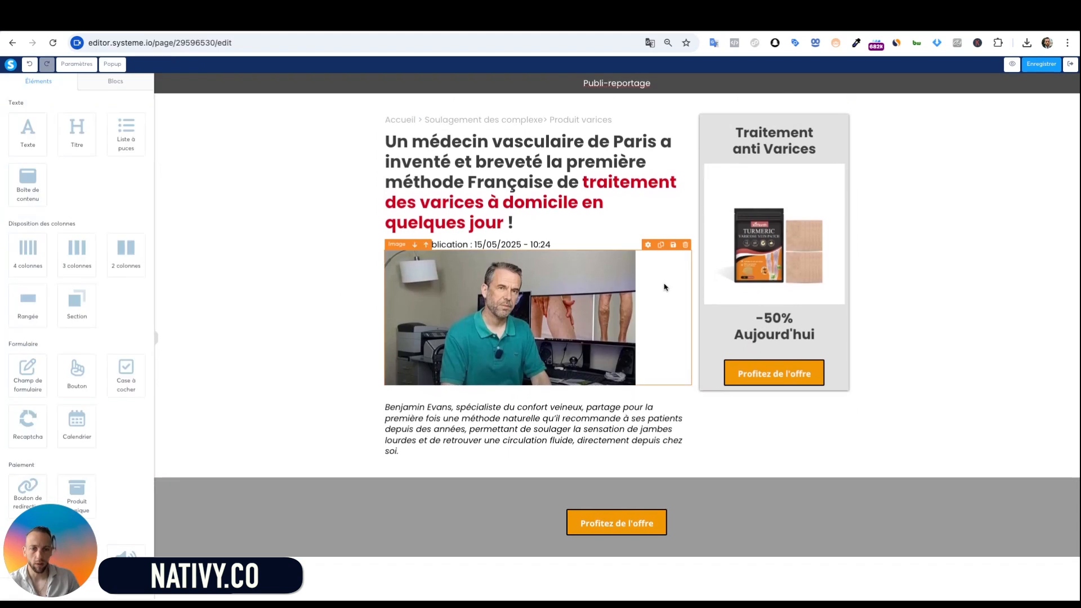
# Lower the grey section's Rembourrage to 3 and show the per-side padding values
pyautogui.click(724, 486)
pyautogui.click(54, 170)
pyautogui.click(54, 171)
pyautogui.click(53, 171)
pyautogui.click(54, 171)
pyautogui.click(54, 170)
pyautogui.click(54, 170)
pyautogui.click(53, 170)
pyautogui.click(54, 170)
pyautogui.click(53, 170)
pyautogui.click(54, 171)
pyautogui.click(54, 170)
pyautogui.click(53, 171)
pyautogui.click(53, 171)
pyautogui.click(53, 171)
pyautogui.click(53, 170)
pyautogui.click(54, 170)
pyautogui.click(53, 171)
pyautogui.click(53, 171)
pyautogui.click(54, 171)
pyautogui.click(53, 171)
pyautogui.click(54, 171)
pyautogui.click(54, 170)
pyautogui.click(53, 171)
pyautogui.click(53, 170)
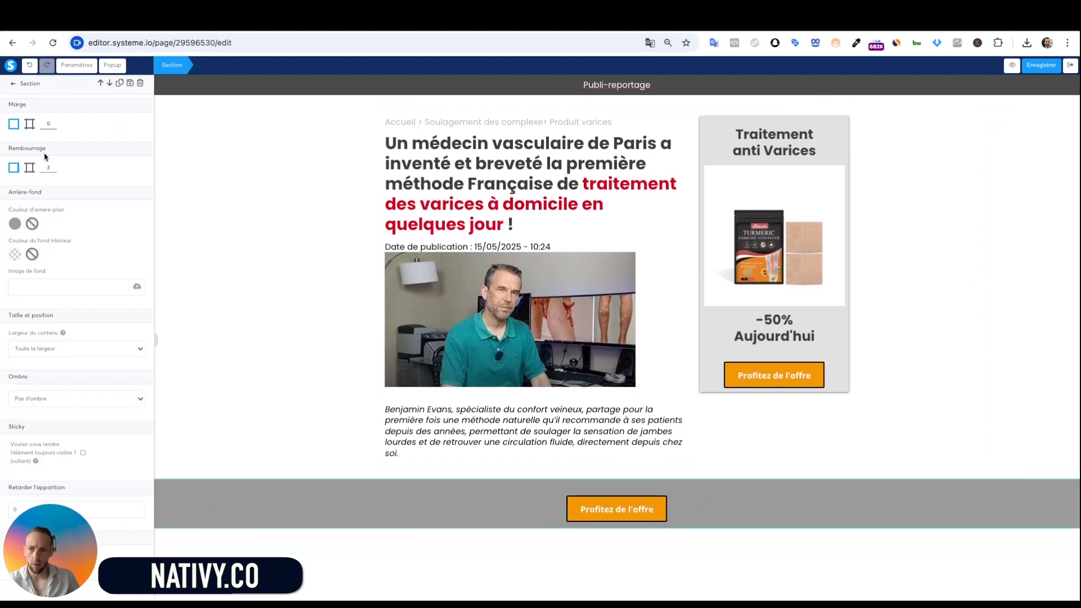
pyautogui.click(31, 167)
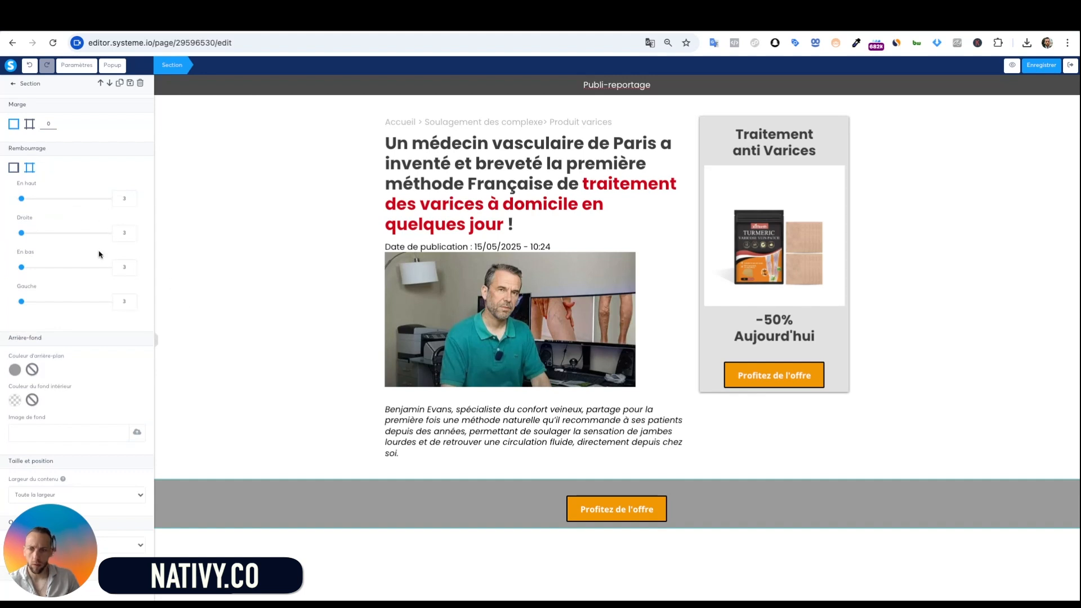
# Reduce the top margin above the orange button in the grey section
pyautogui.click(546, 499)
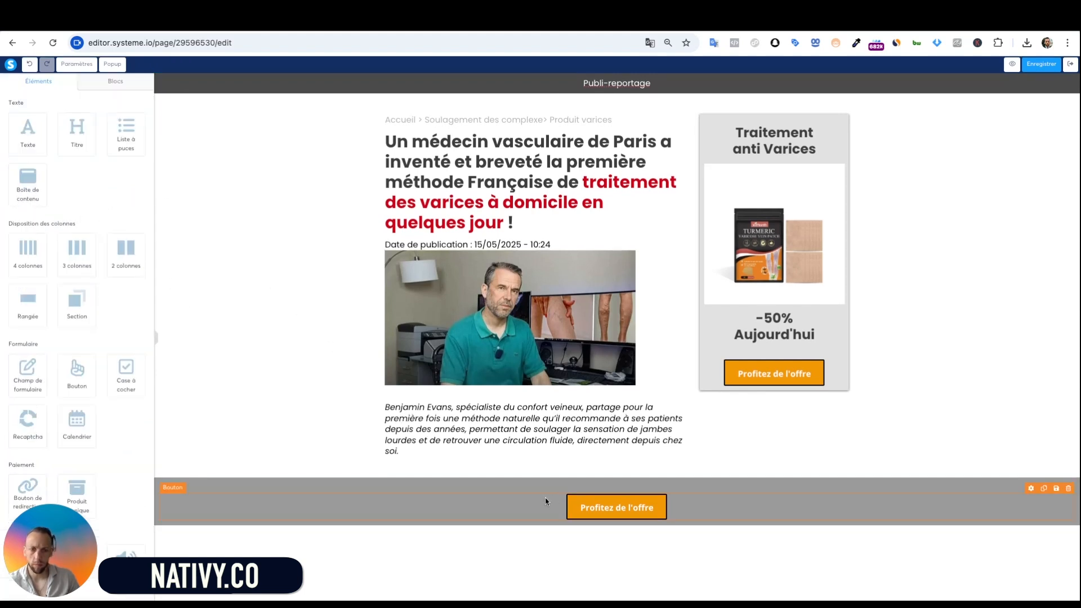
pyautogui.click(545, 498)
pyautogui.scroll(-1, 83, 446)
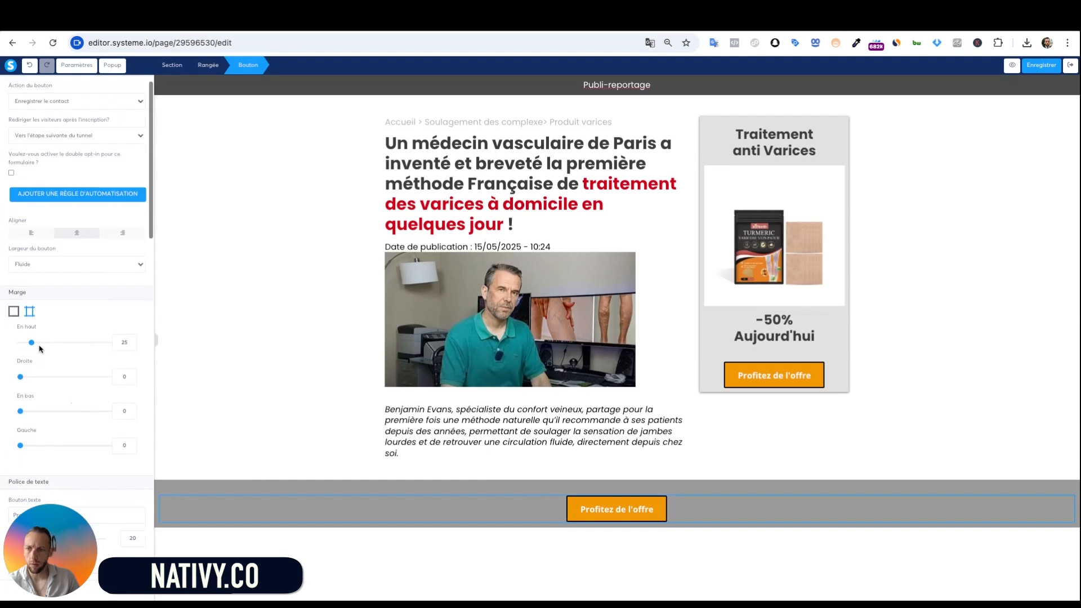
pyautogui.moveTo(31, 342); pyautogui.dragTo(21, 342)
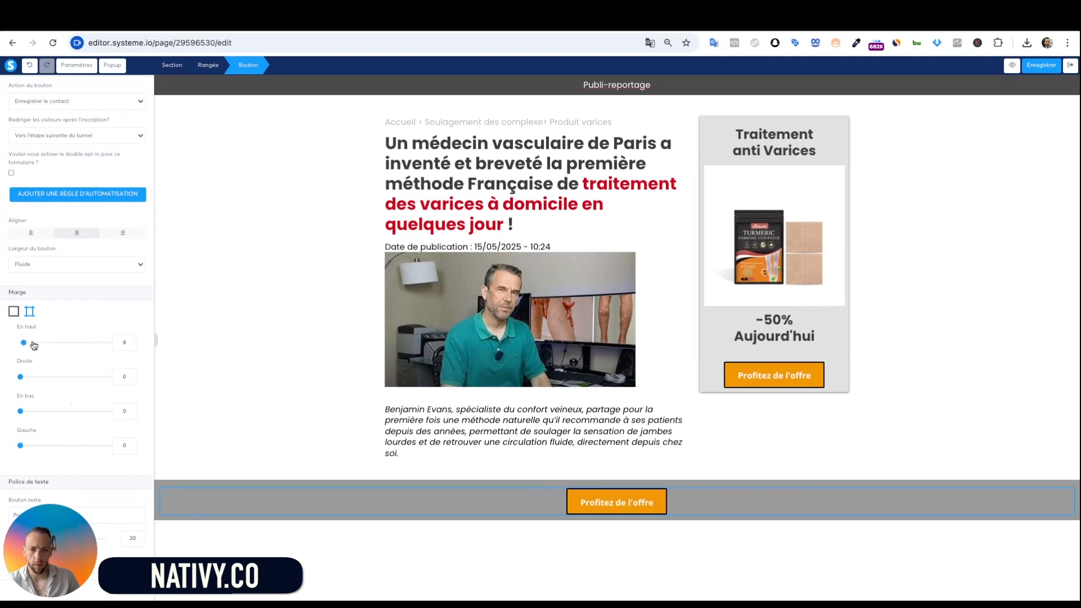
pyautogui.click(649, 502)
pyautogui.click(648, 502)
pyautogui.click(649, 502)
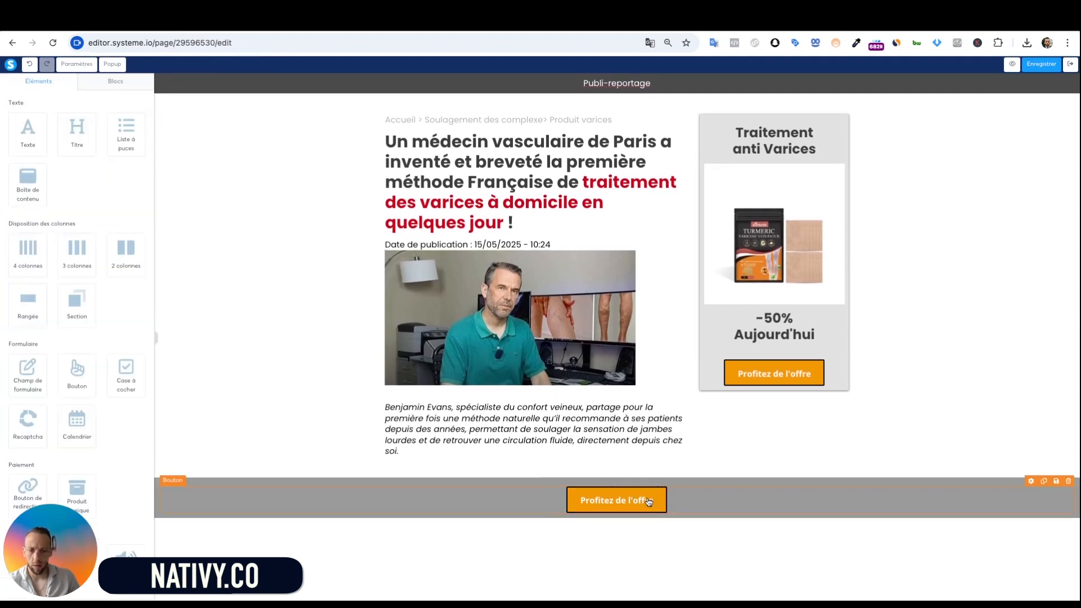
pyautogui.scroll(-3, 110, 449)
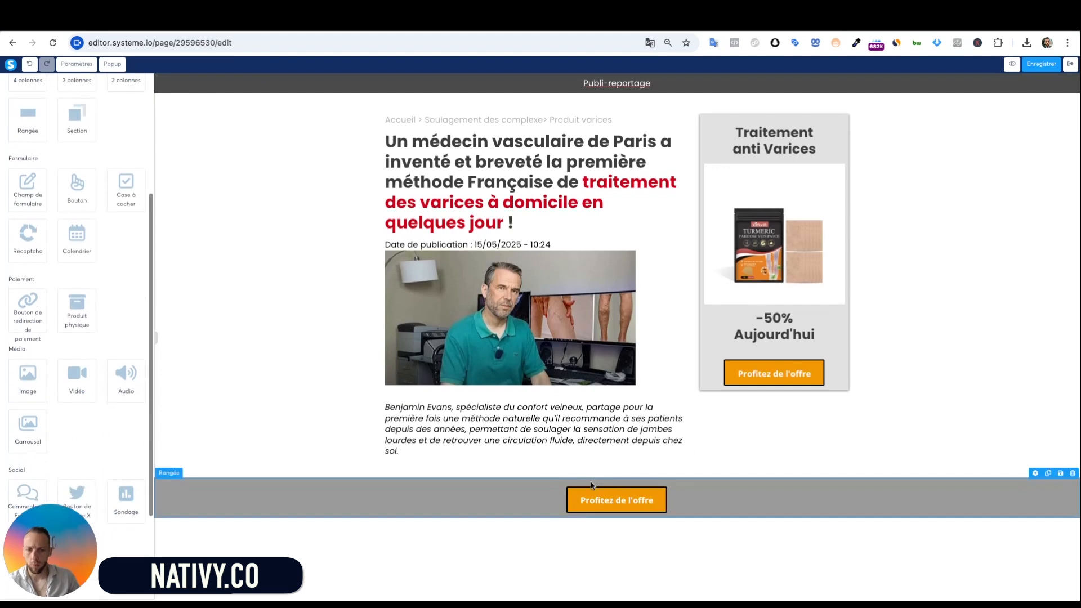
# Change the button text to 'Obtenez votre traitement anti Varices à -50% Aujourd'hui'
pyautogui.click(609, 502)
pyautogui.scroll(-5, 66, 367)
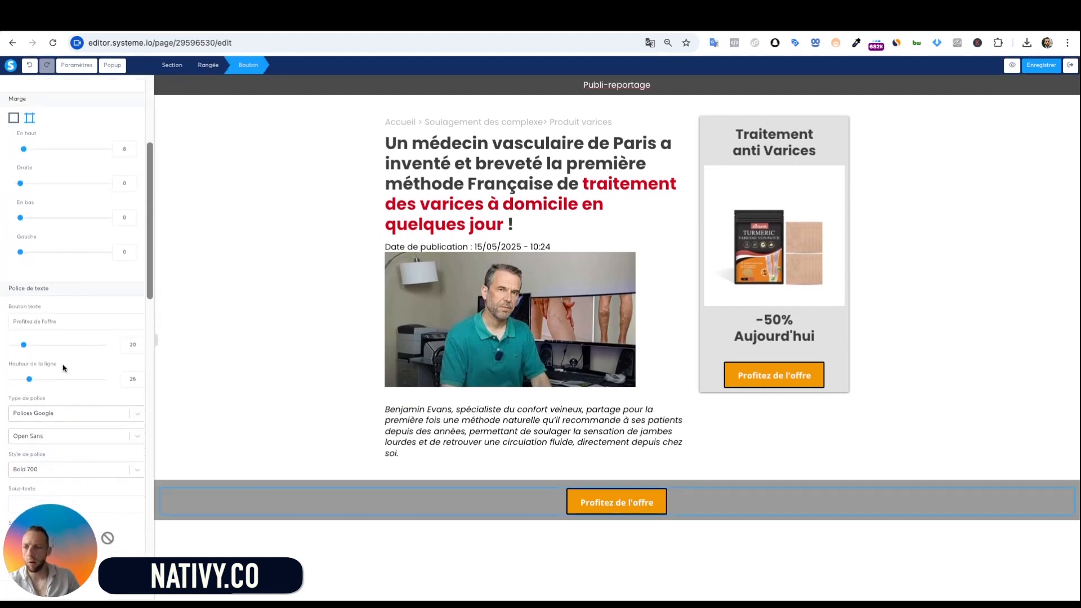
pyautogui.tripleClick(71, 287)
pyautogui.press('BackSpace')
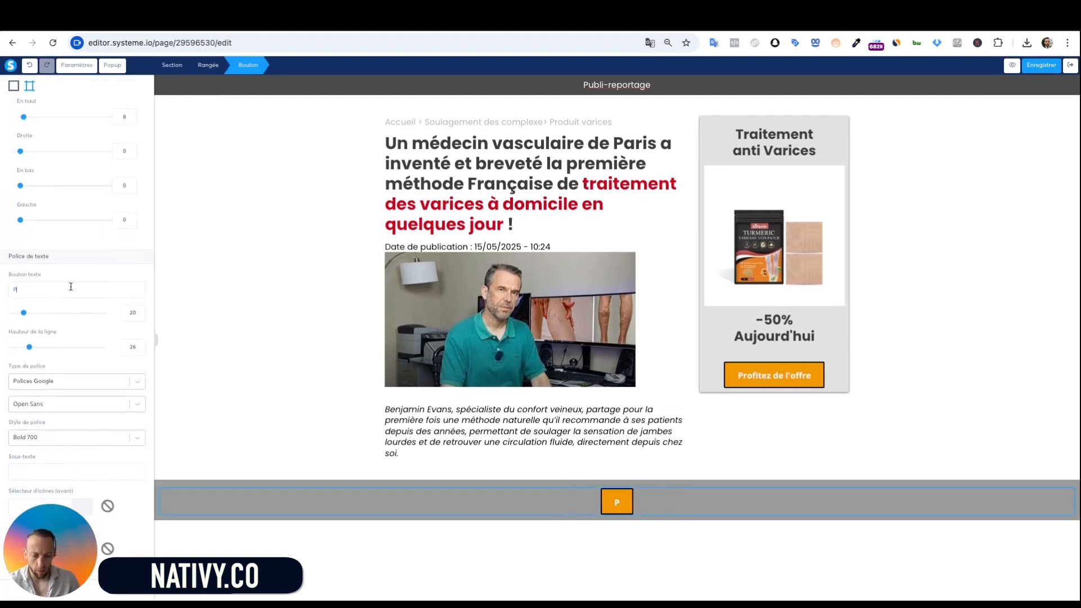
pyautogui.write('Obten')
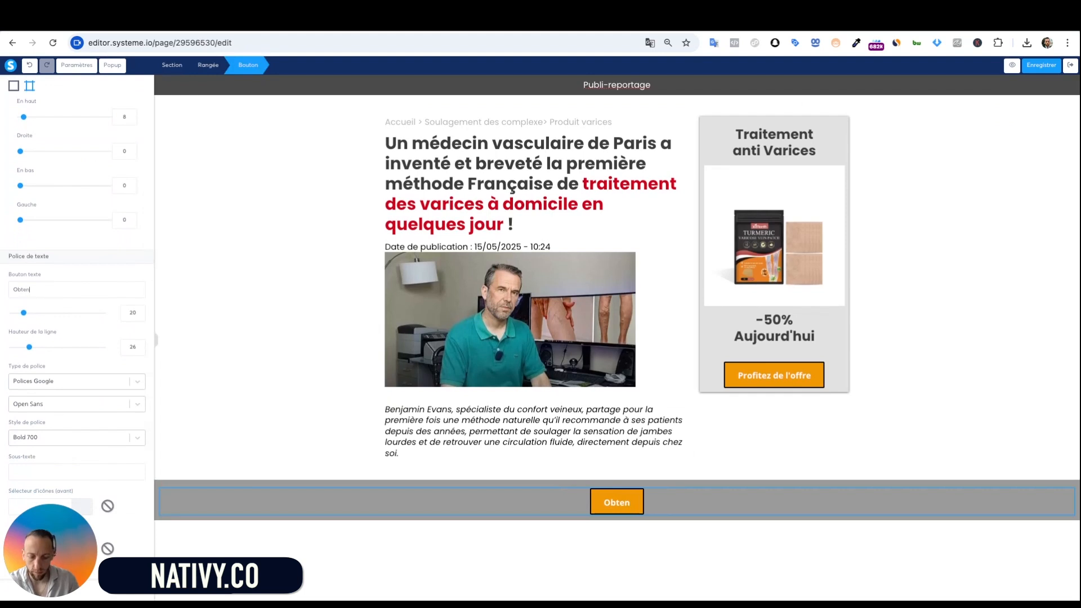
pyautogui.write('e')
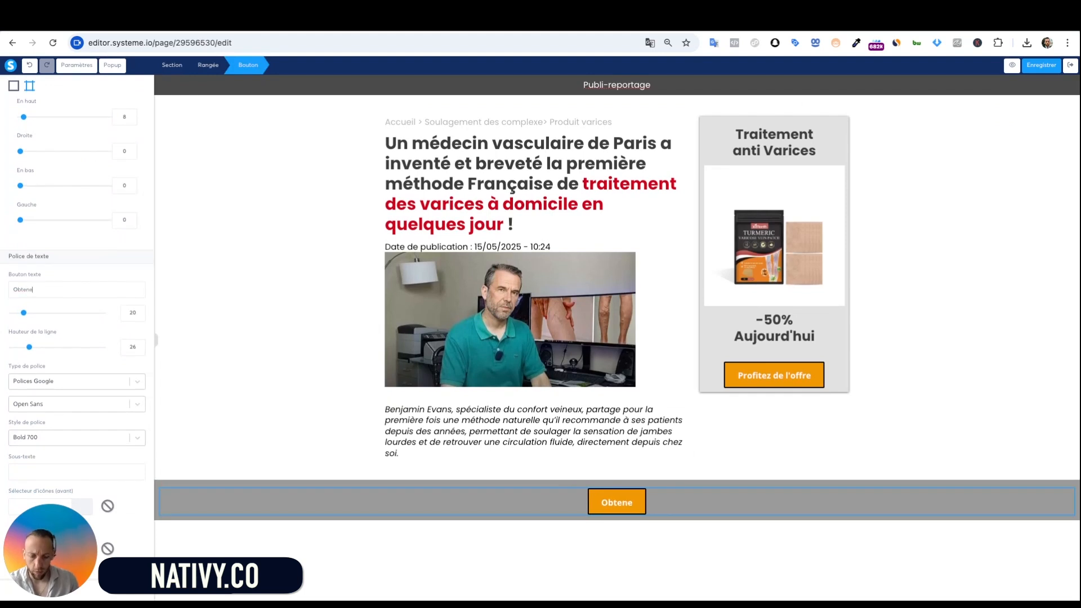
pyautogui.write('z vo')
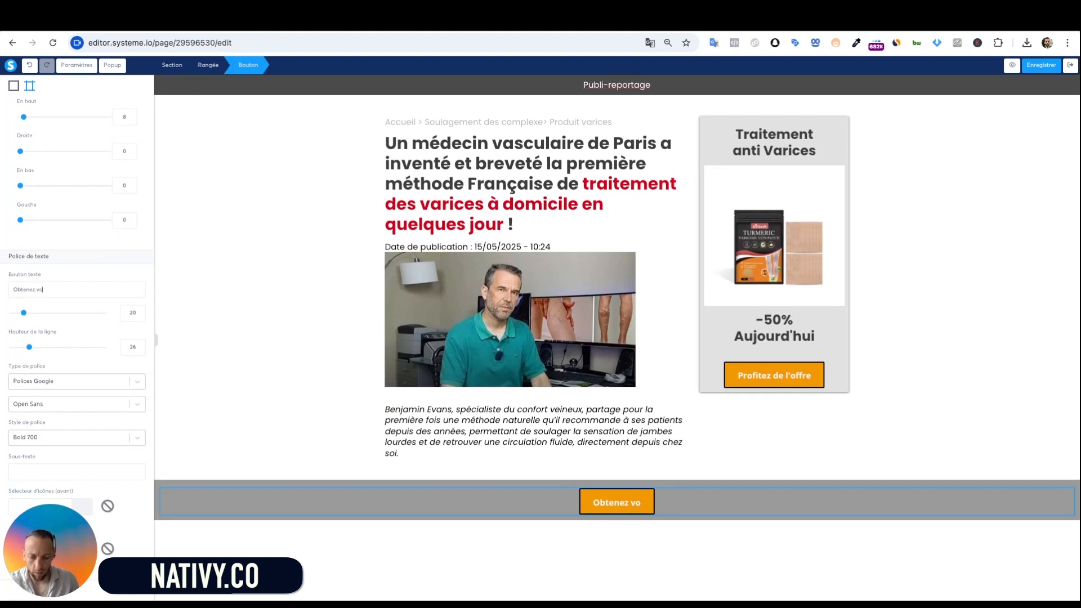
pyautogui.write('tre traibnte')
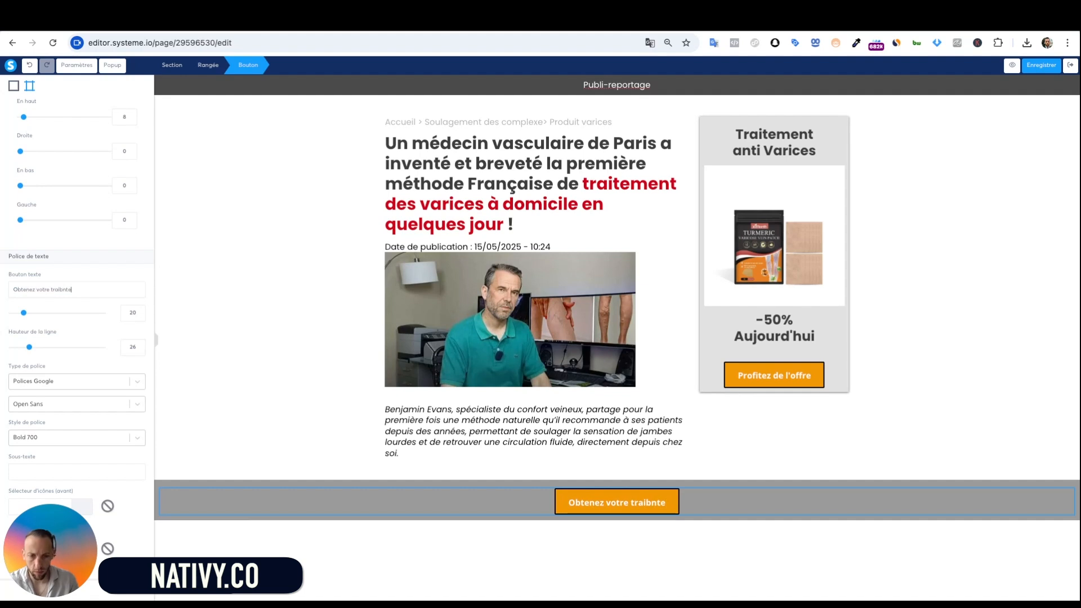
pyautogui.press('BackSpace')
pyautogui.press('BackSpace')
pyautogui.press('BackSpace')
pyautogui.press('BackSpace')
pyautogui.write('te')
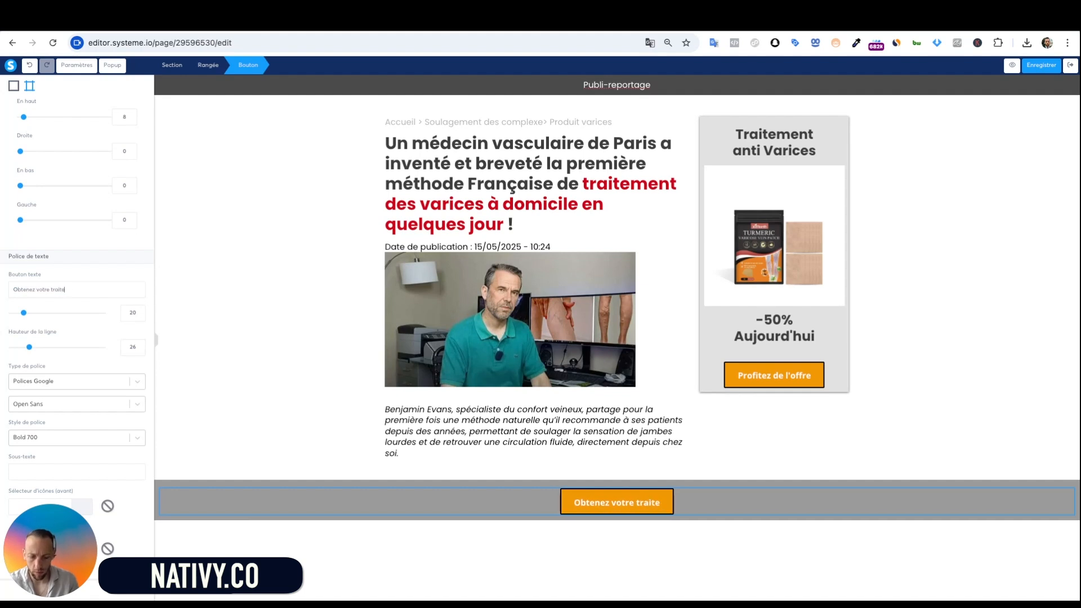
pyautogui.write('ment')
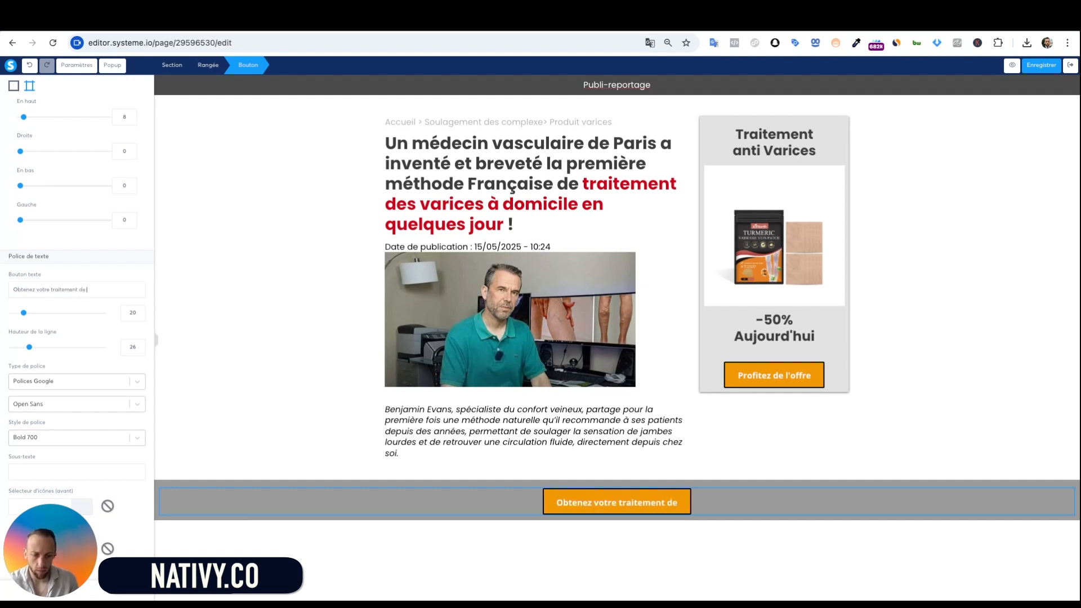
pyautogui.write(' anti V')
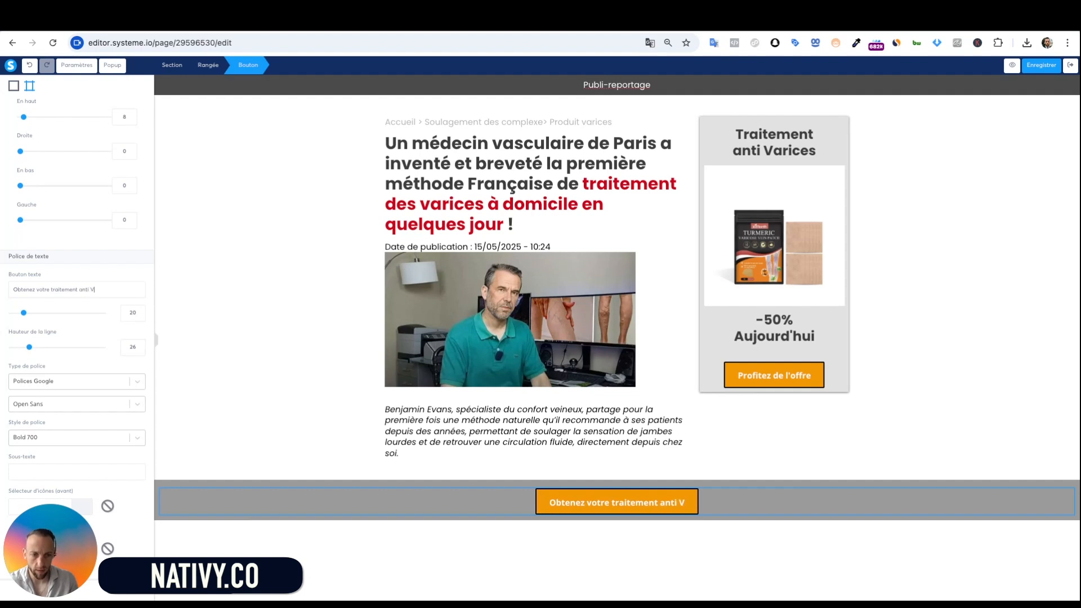
pyautogui.write('arics')
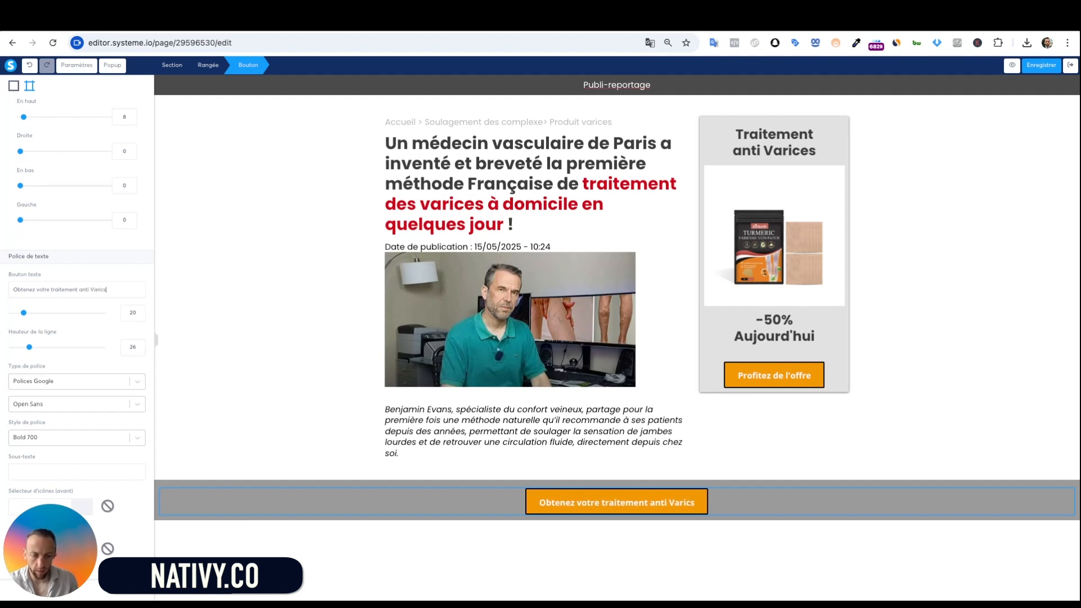
pyautogui.press('BackSpace')
pyautogui.write('es à -5')
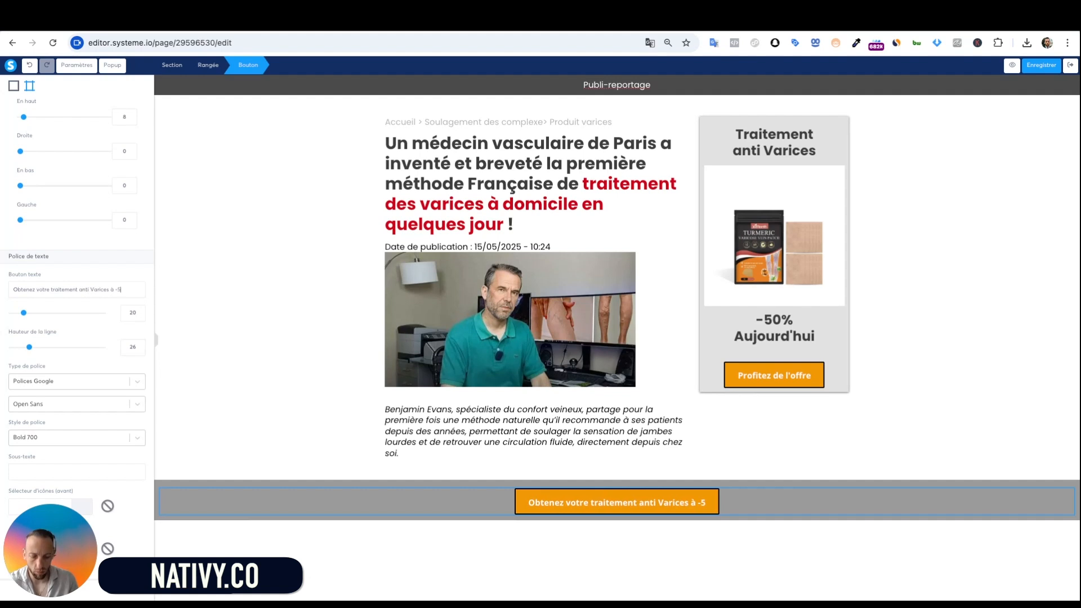
pyautogui.write('0% Au')
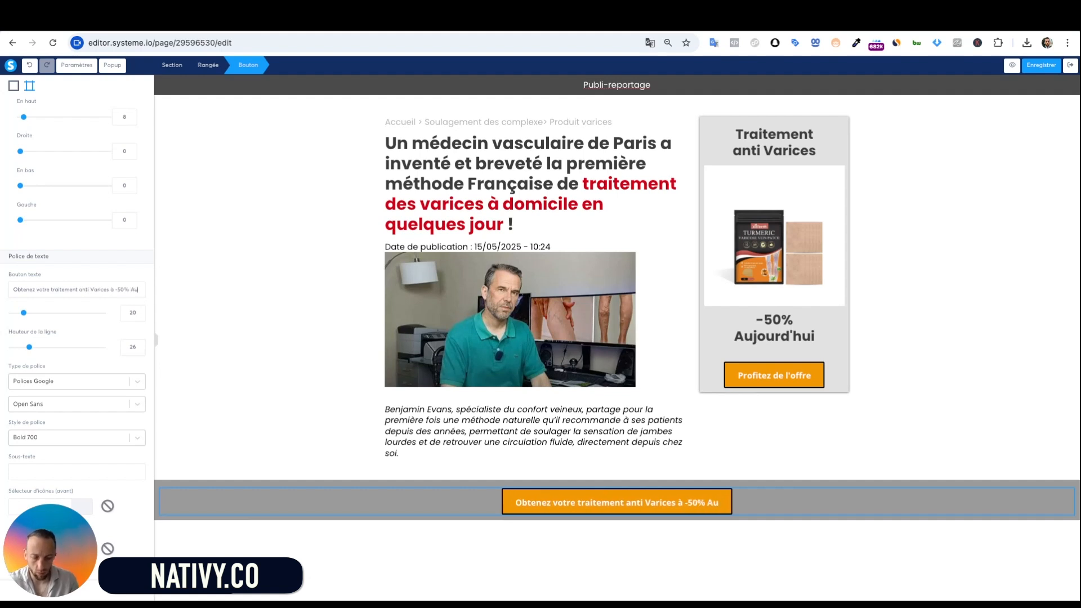
pyautogui.write('jourd')
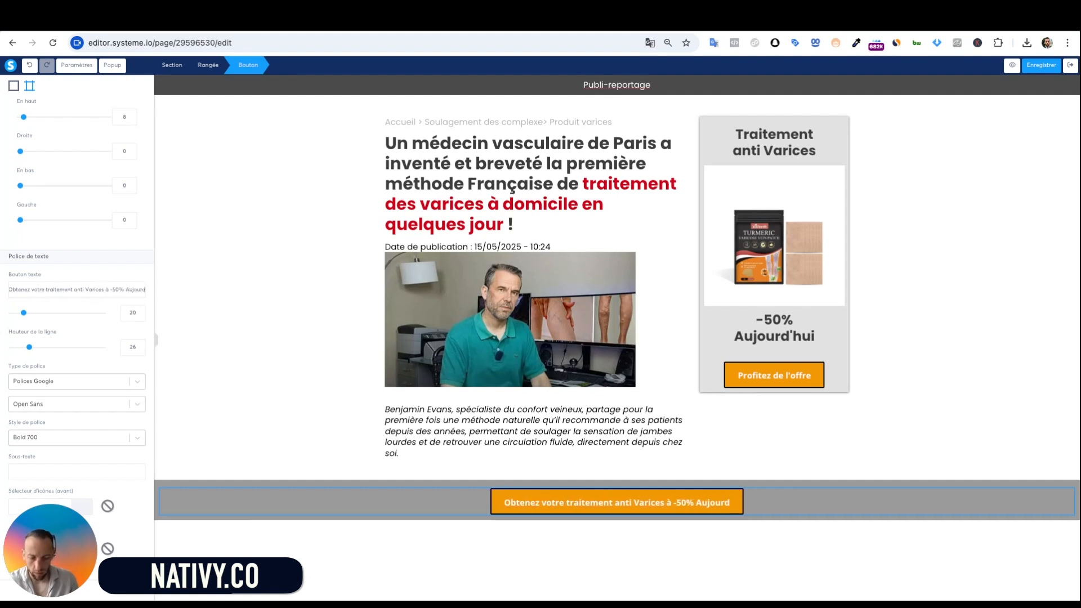
pyautogui.write("'hui")
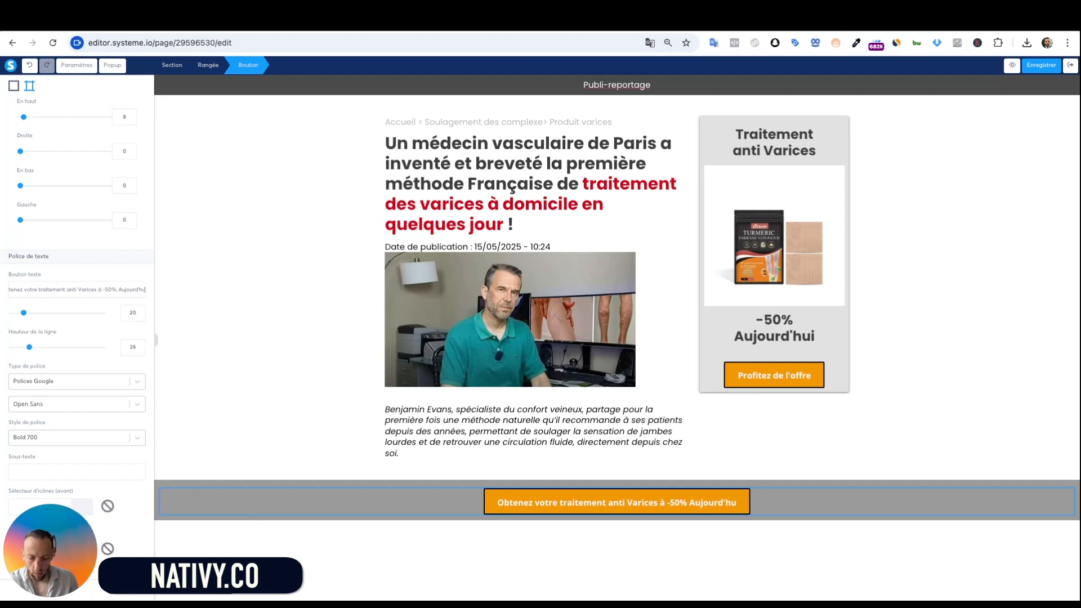
# Make the grey offer bar Sticky, pinned En bas at the bottom of the screen
pyautogui.click(615, 552)
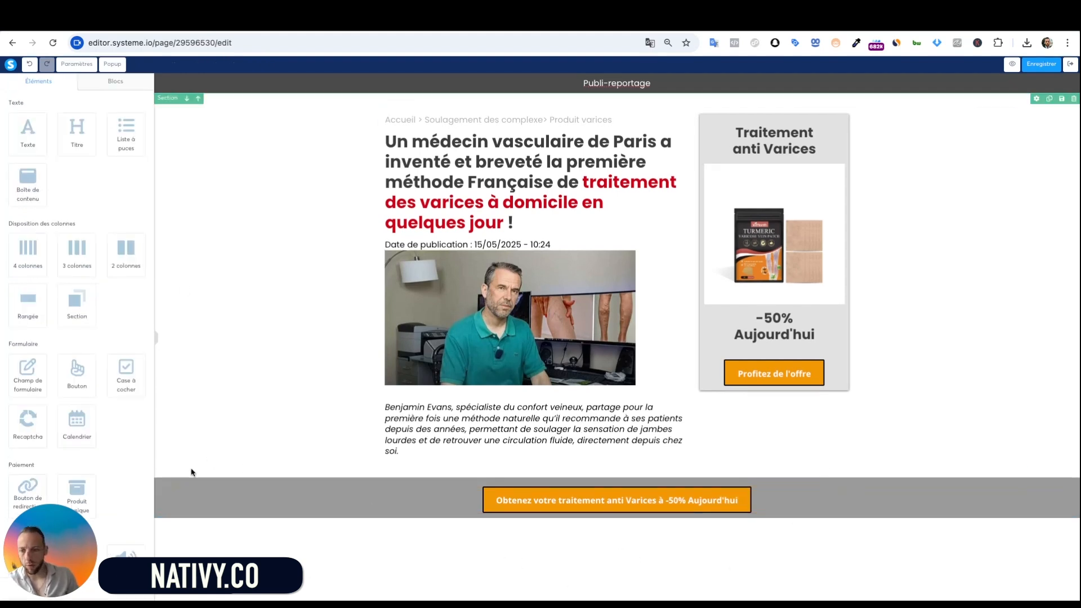
pyautogui.click(158, 521)
pyautogui.scroll(-2, 106, 423)
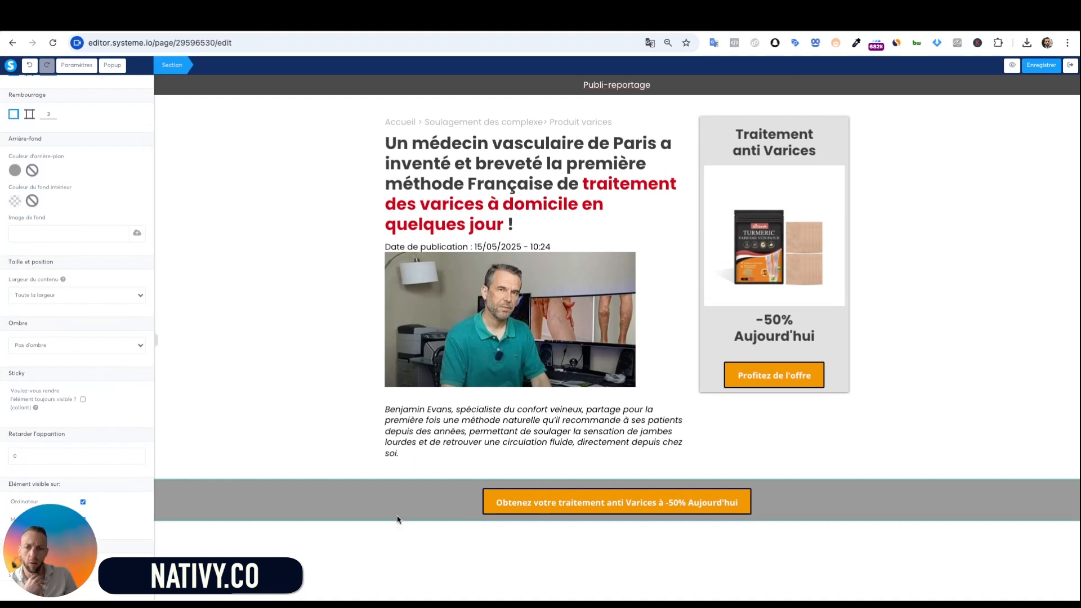
pyautogui.click(297, 522)
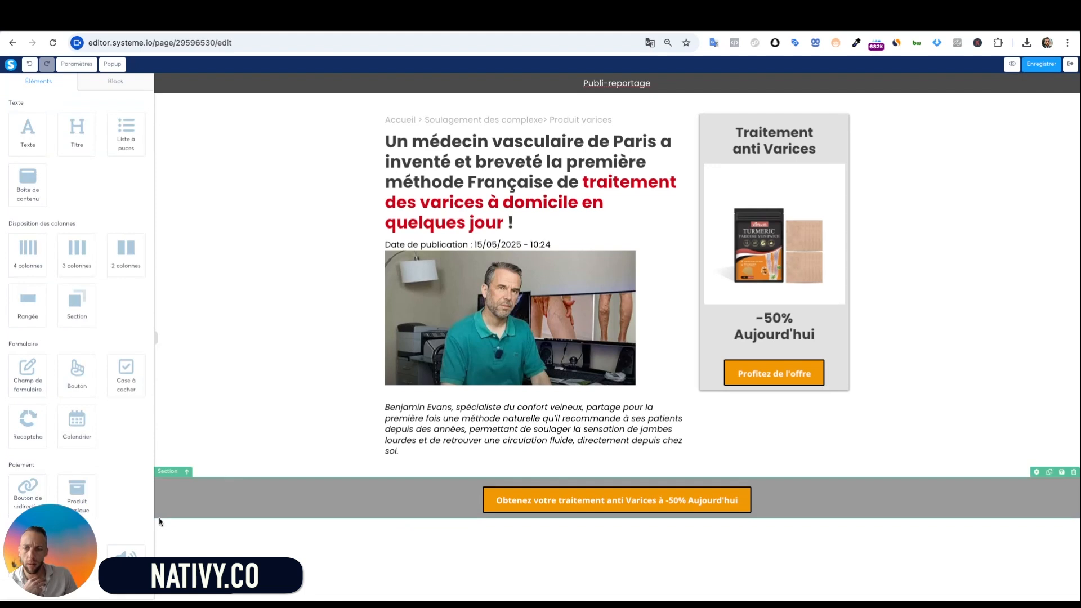
pyautogui.click(163, 498)
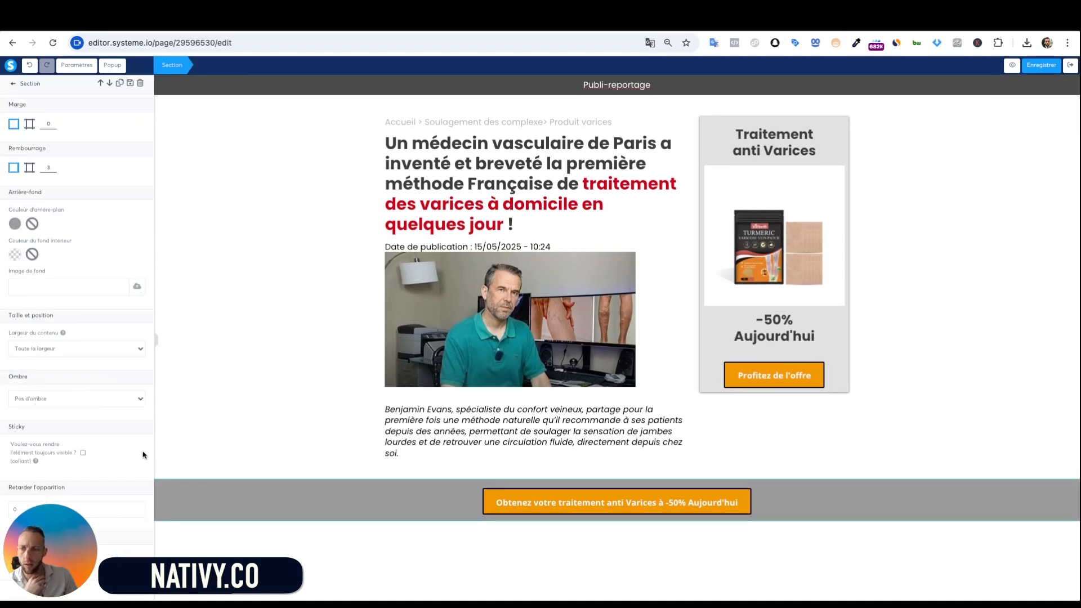
pyautogui.scroll(-1, 143, 455)
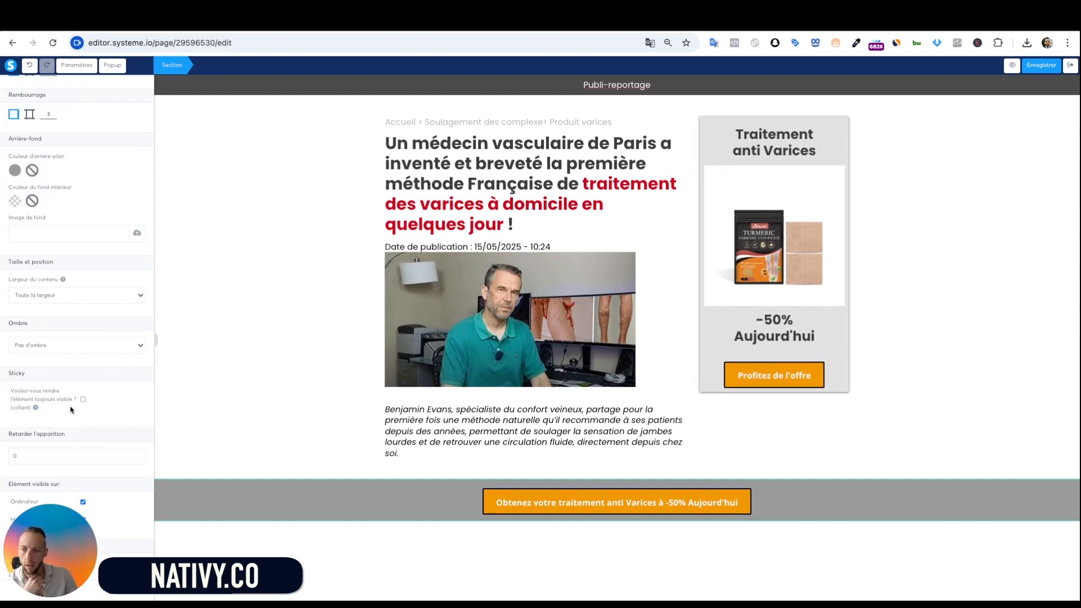
pyautogui.click(84, 400)
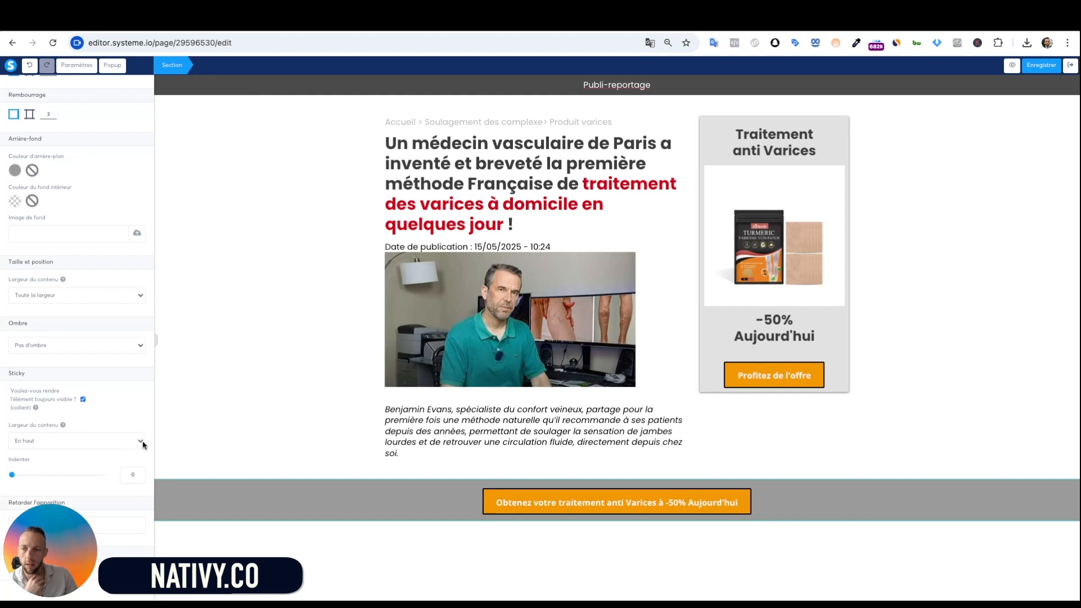
pyautogui.scroll(-2, 143, 444)
pyautogui.click(136, 392)
pyautogui.click(118, 398)
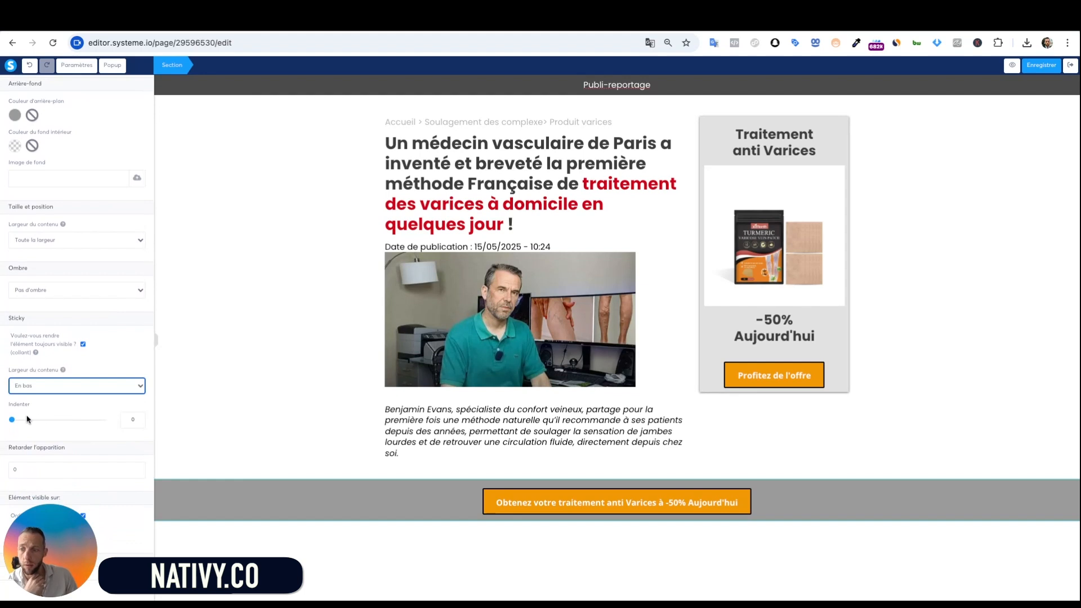
pyautogui.scroll(-1, 117, 419)
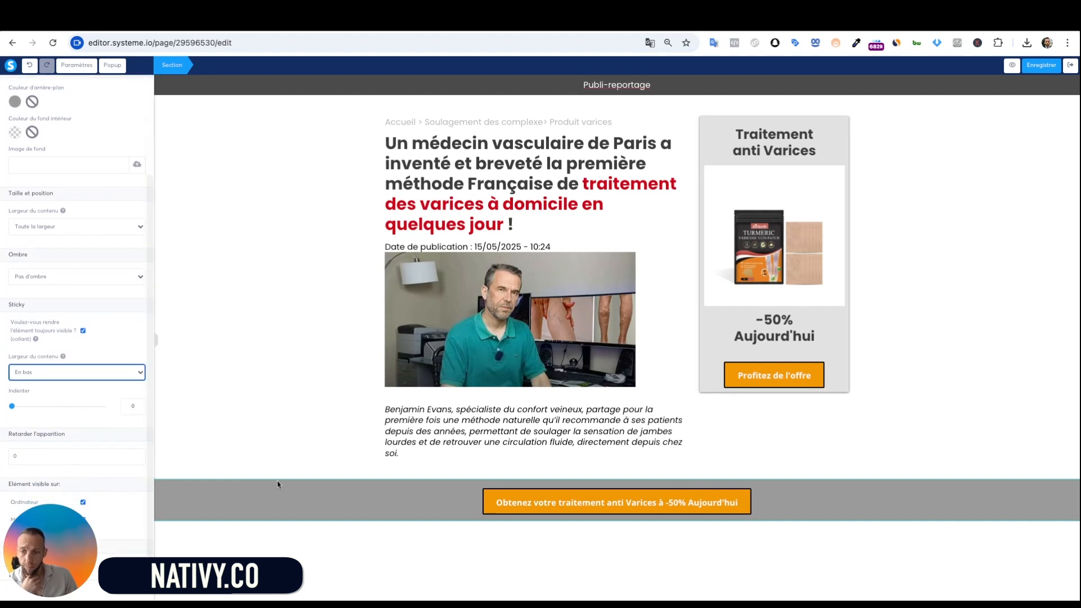
pyautogui.click(416, 531)
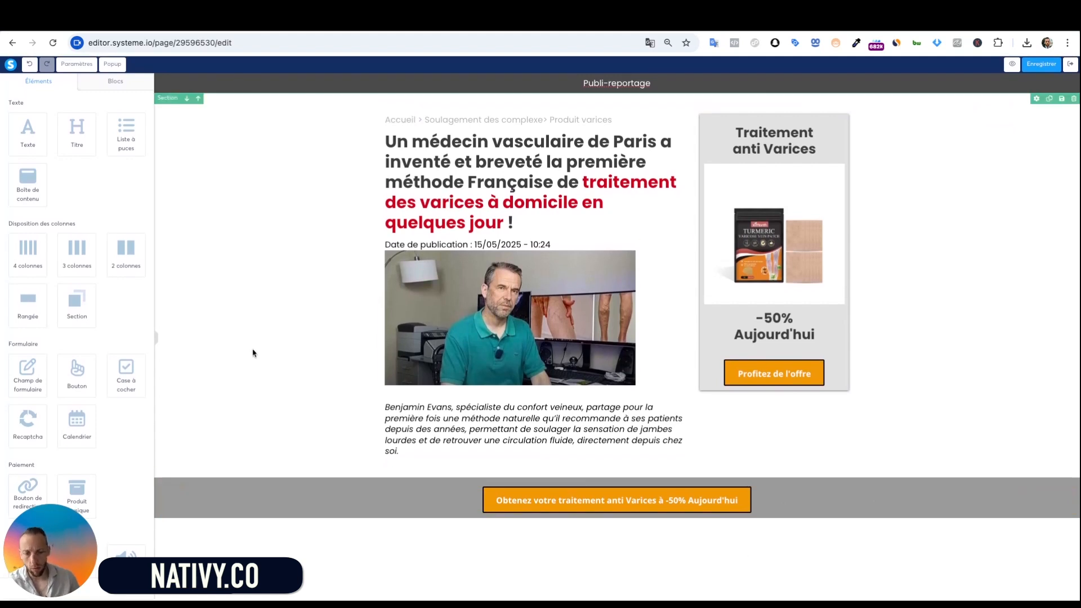
# Add an empty section below the grey bar with content width Large instead of Toute la largeur
pyautogui.moveTo(73, 304); pyautogui.dragTo(72, 307)
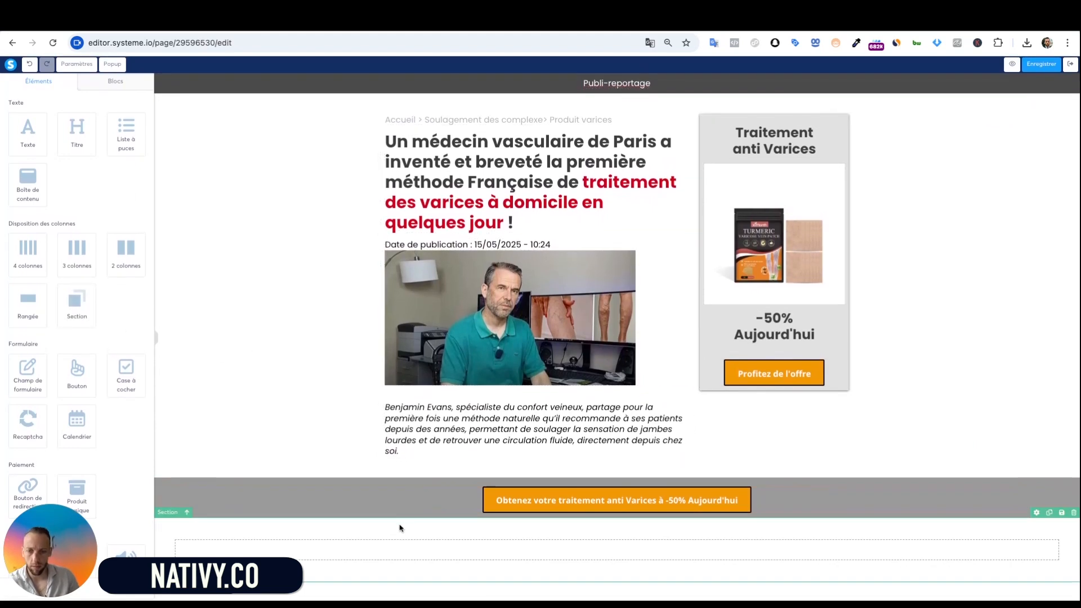
pyautogui.click(164, 530)
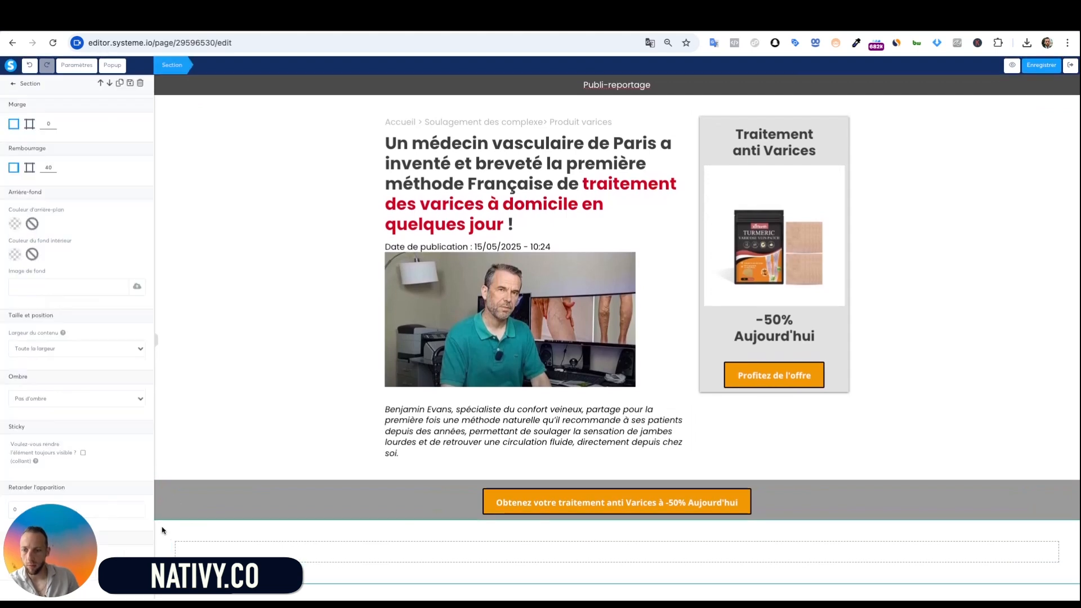
pyautogui.click(82, 346)
pyautogui.click(83, 361)
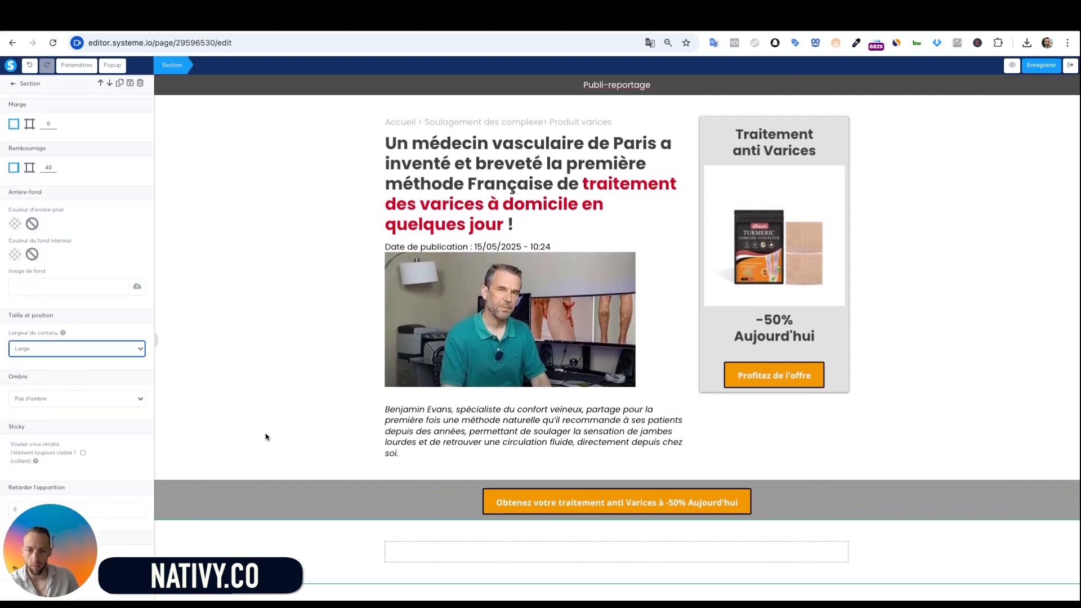
pyautogui.click(492, 320)
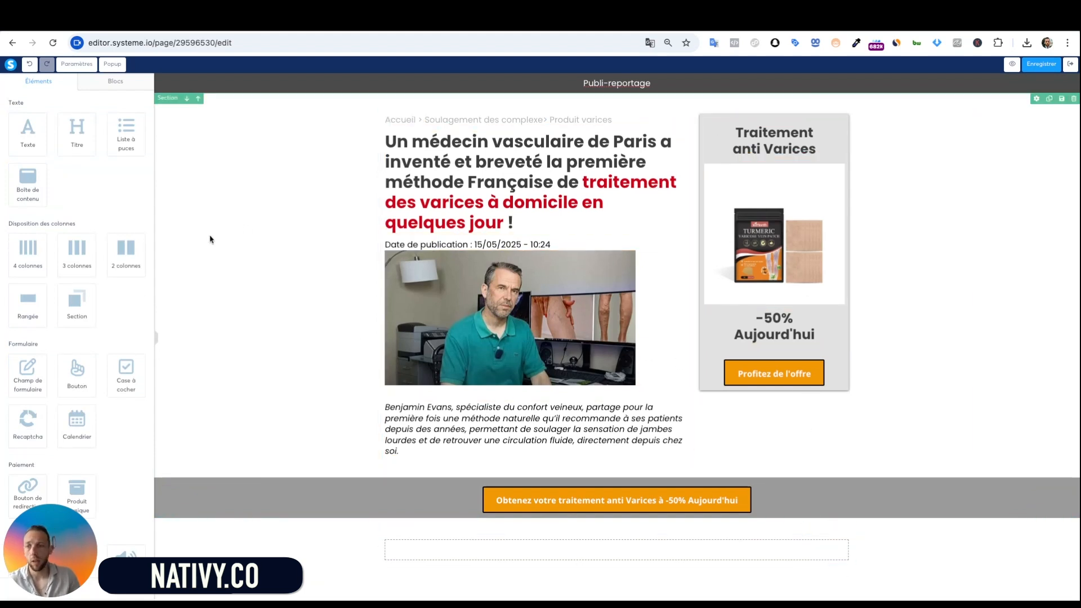
# Drop a '2 colonnes' row into the new section, wide left and narrow right
pyautogui.moveTo(125, 247); pyautogui.dragTo(680, 556)
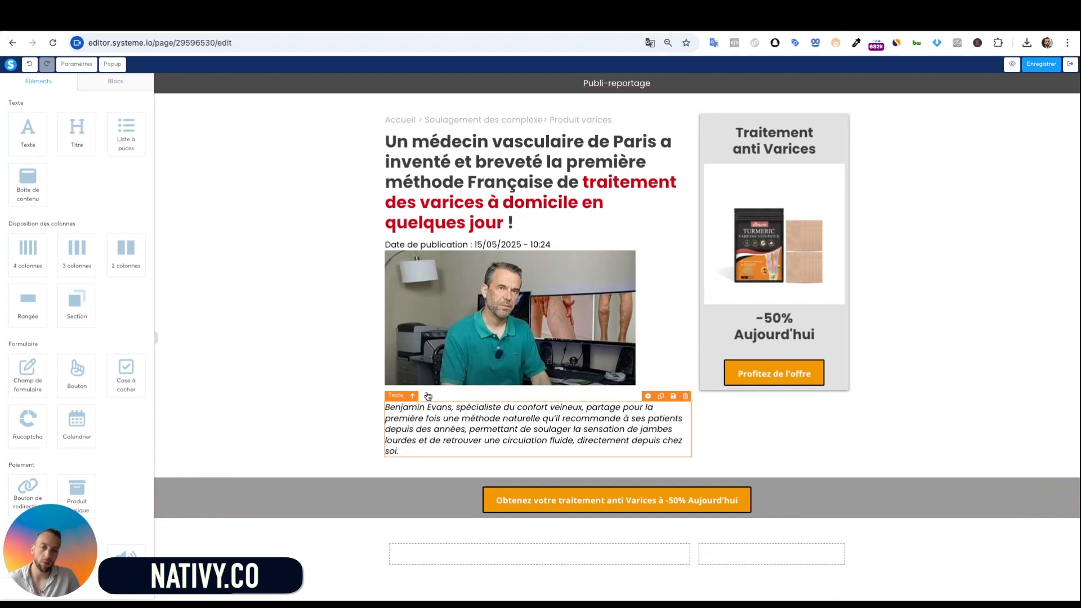
# Add a left-aligned heading in the left column holding the pasted « C'est faux » quote
pyautogui.moveTo(77, 131); pyautogui.dragTo(539, 562)
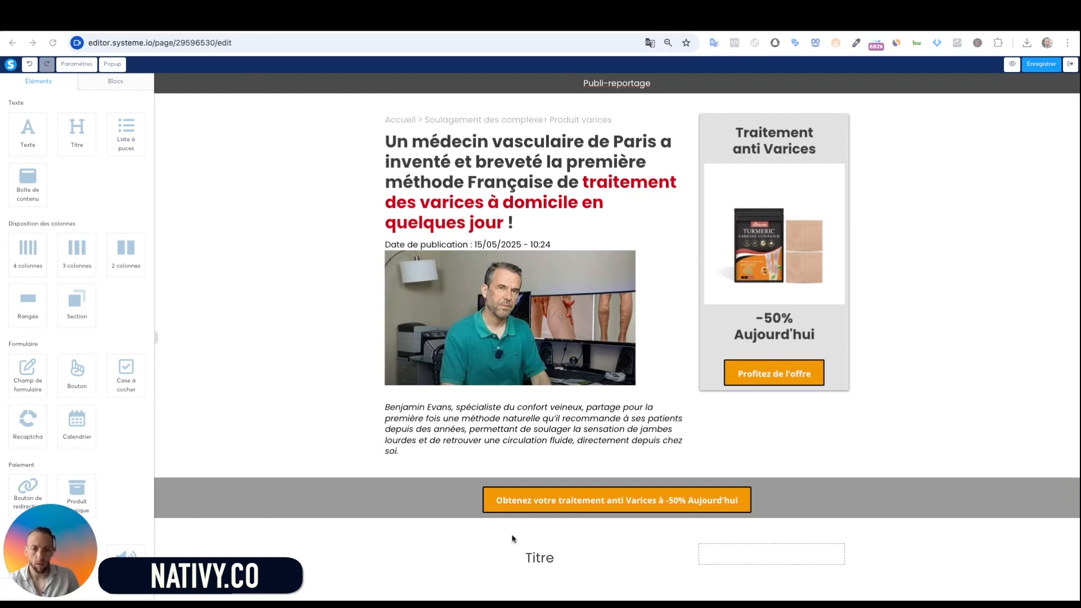
pyautogui.click(552, 446)
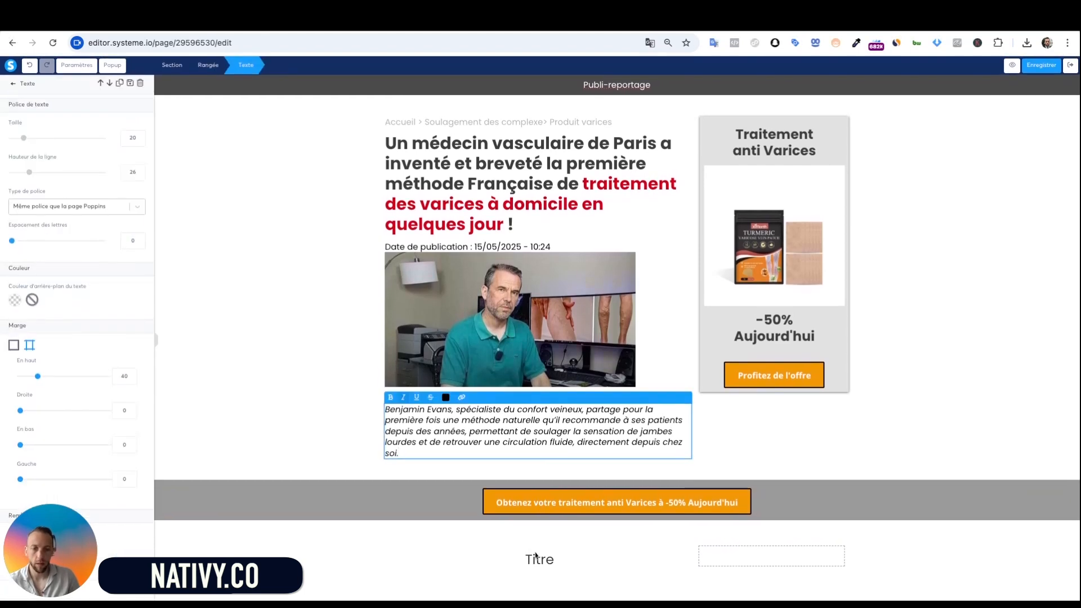
pyautogui.click(536, 555)
pyautogui.doubleClick(535, 557)
pyautogui.write('« Beaucoup de personnes pensent qu’il n’y a pas de solution efficace en dehors des traitements invasifs ou contraignants. C’est faux. »')
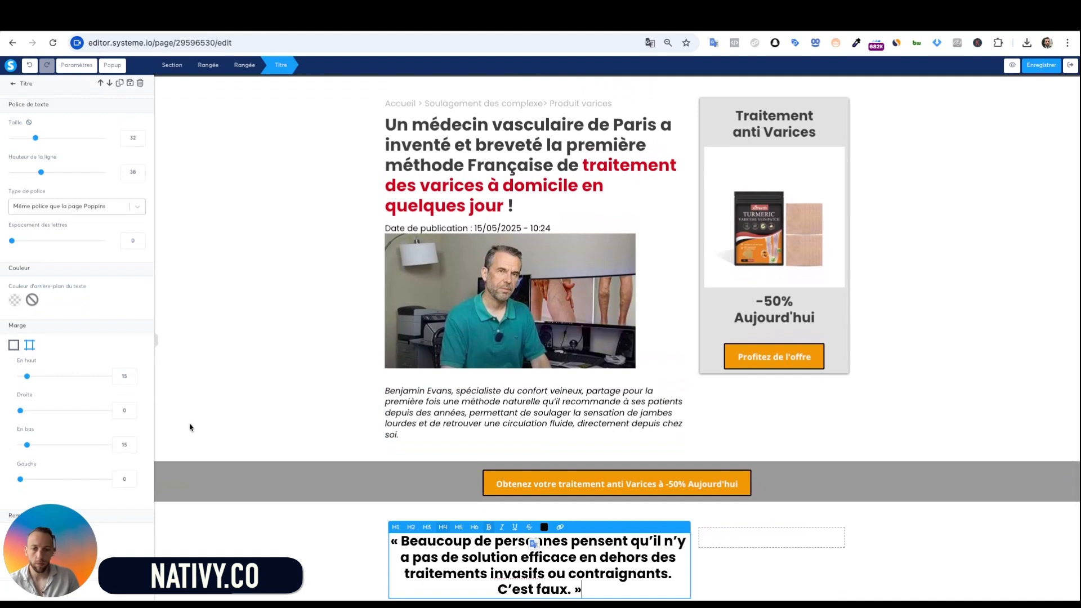
pyautogui.scroll(-3, 95, 420)
pyautogui.click(31, 409)
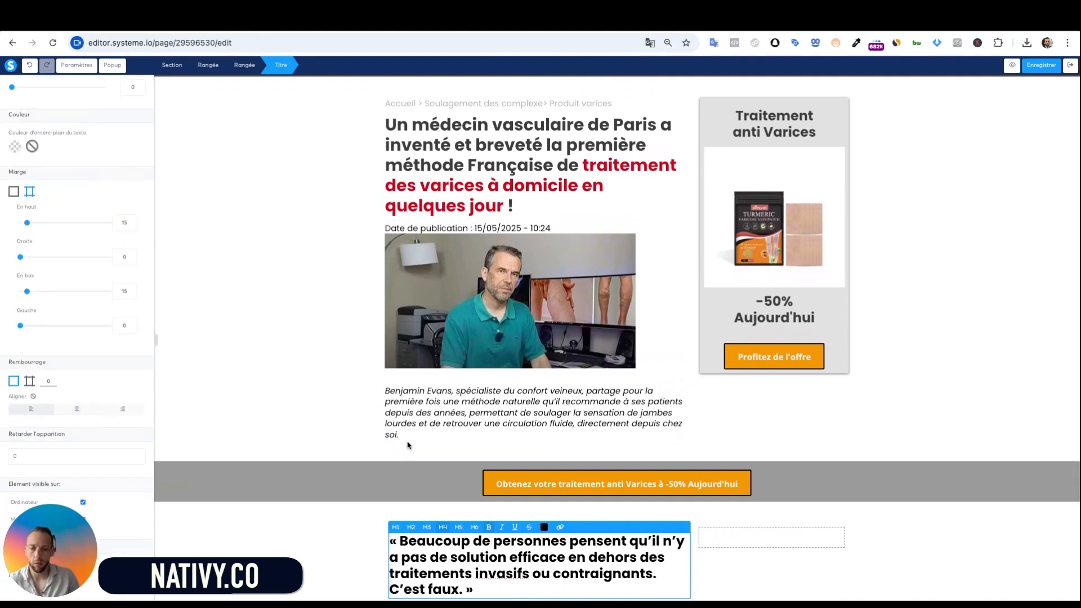
pyautogui.click(489, 497)
pyautogui.scroll(-1, 489, 498)
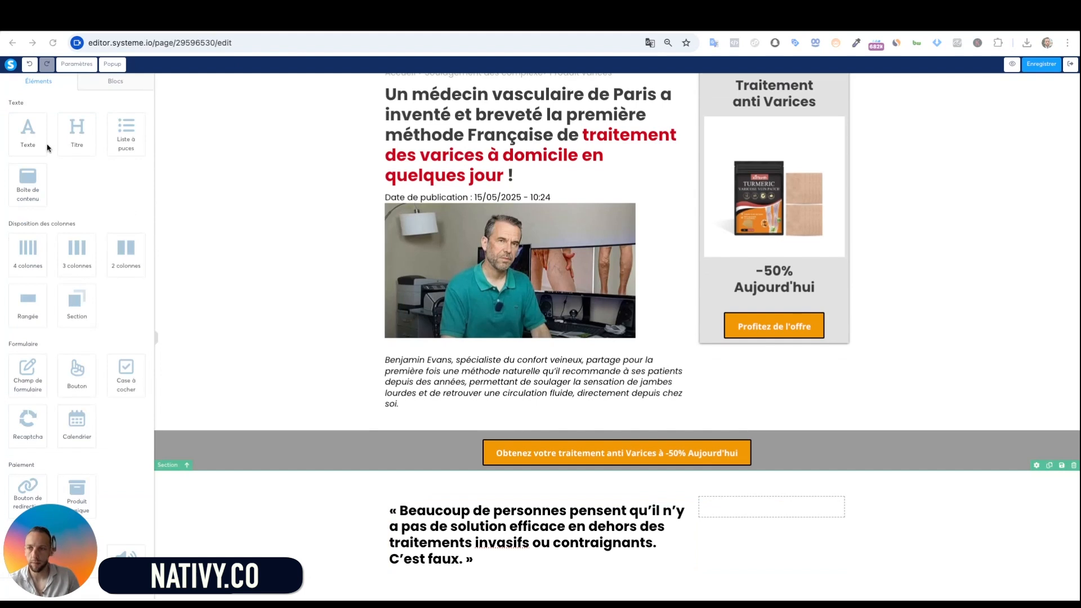
pyautogui.click(467, 512)
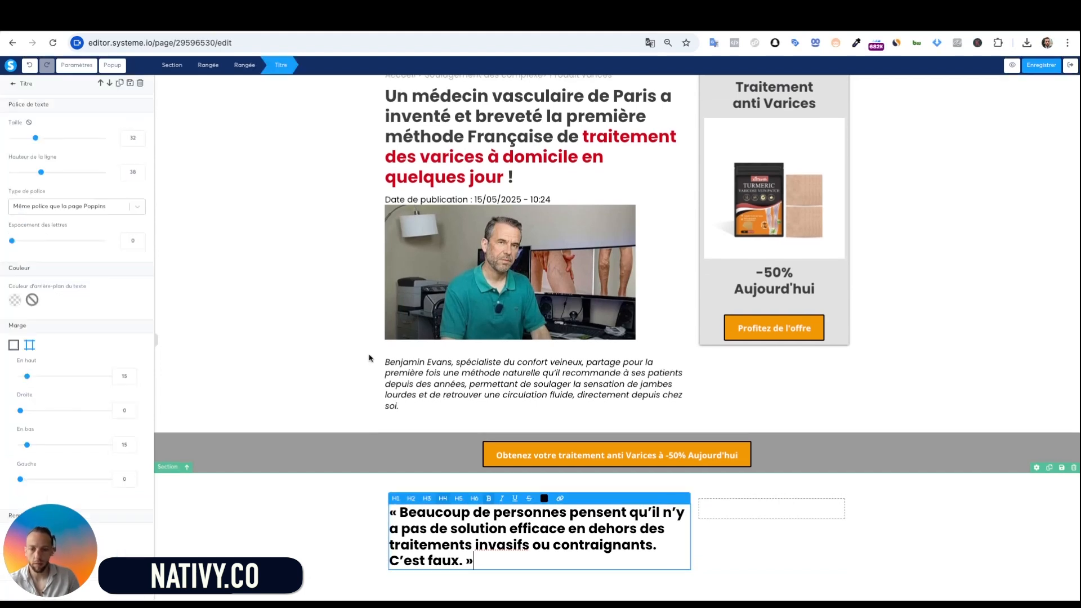
pyautogui.click(287, 493)
# Add a left-aligned paragraph about venous stagnation beneath the quote heading
pyautogui.moveTo(21, 144); pyautogui.dragTo(478, 582)
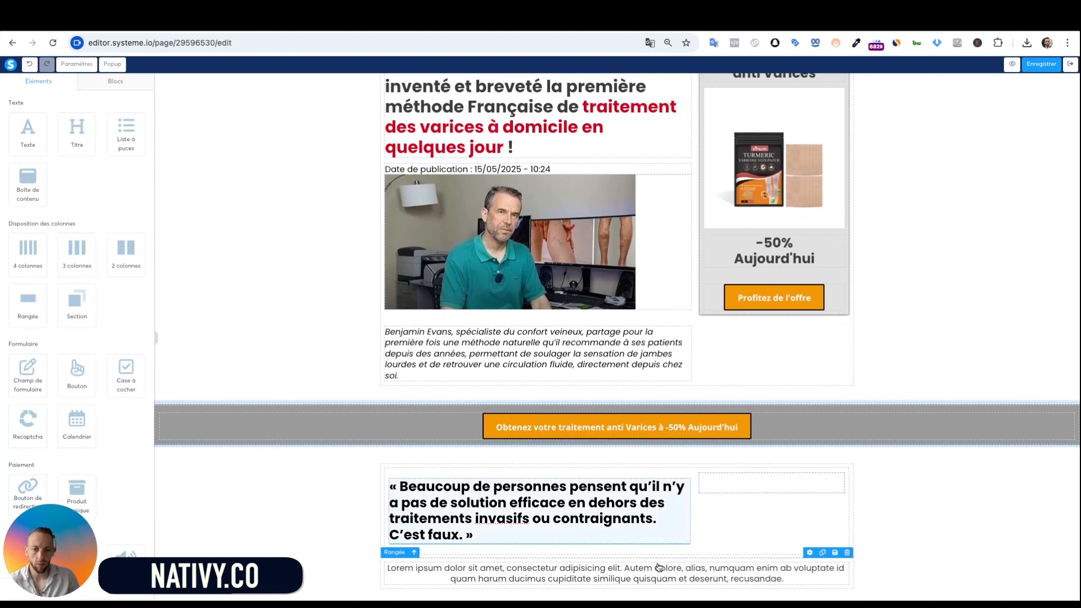
pyautogui.moveTo(659, 568); pyautogui.dragTo(682, 545)
pyautogui.scroll(-1, 620, 530)
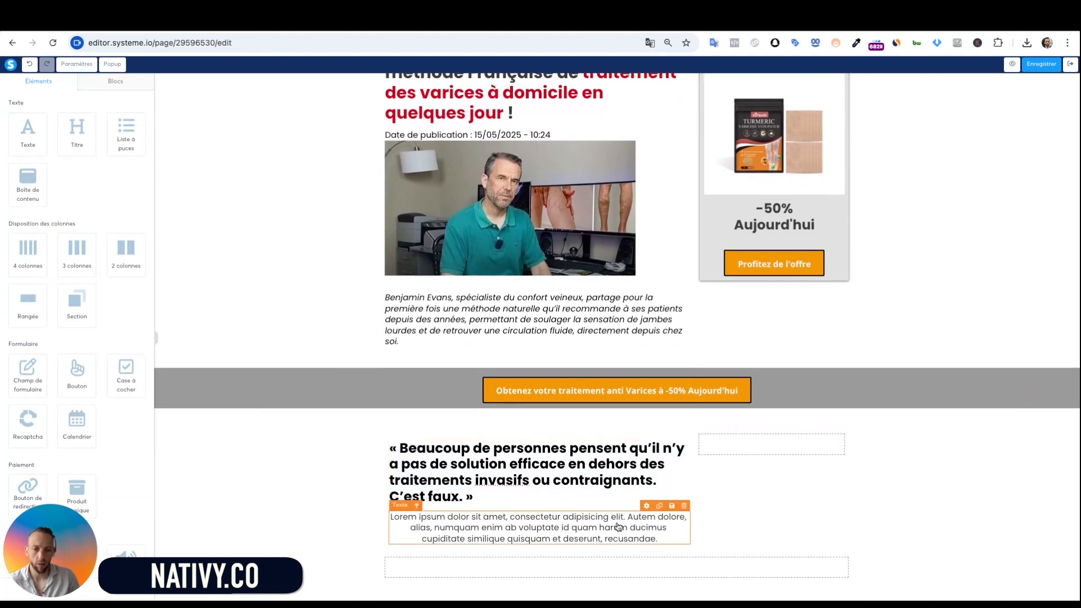
pyautogui.tripleClick(548, 530)
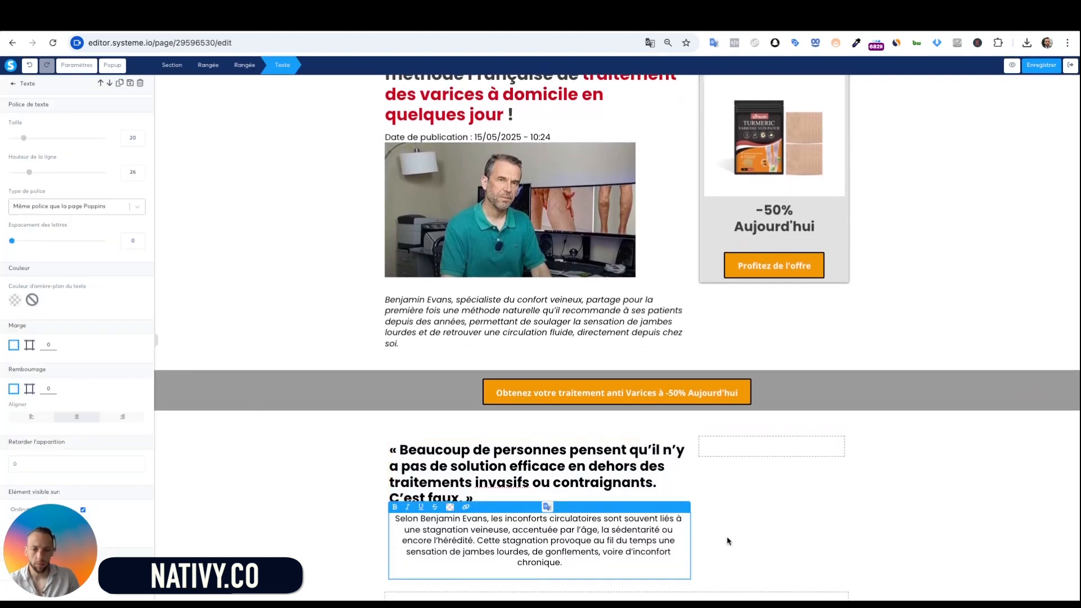
pyautogui.click(31, 417)
pyautogui.click(343, 510)
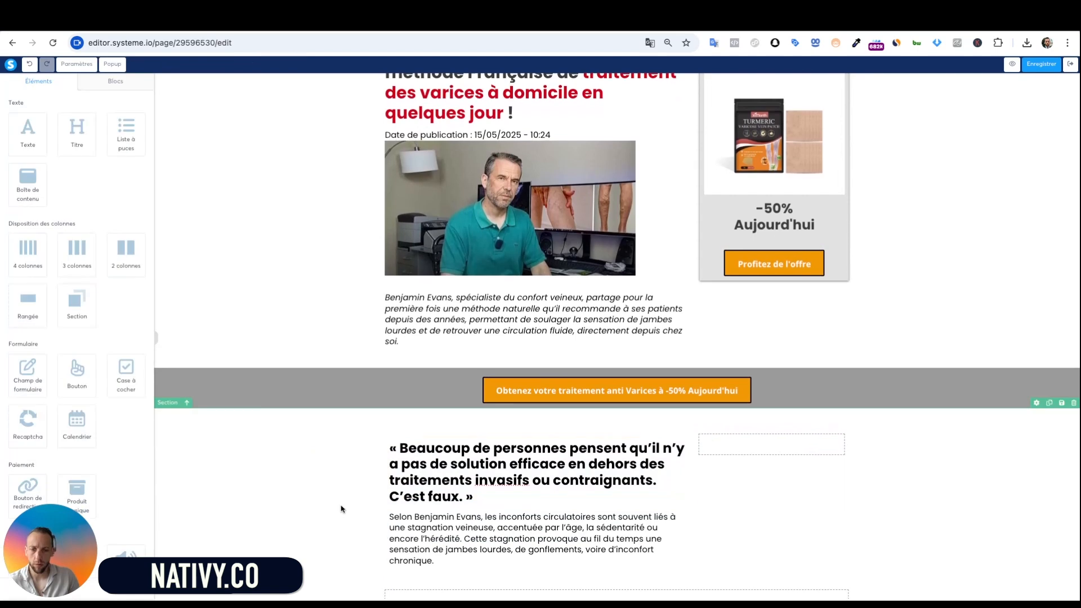
pyautogui.scroll(-1, 489, 569)
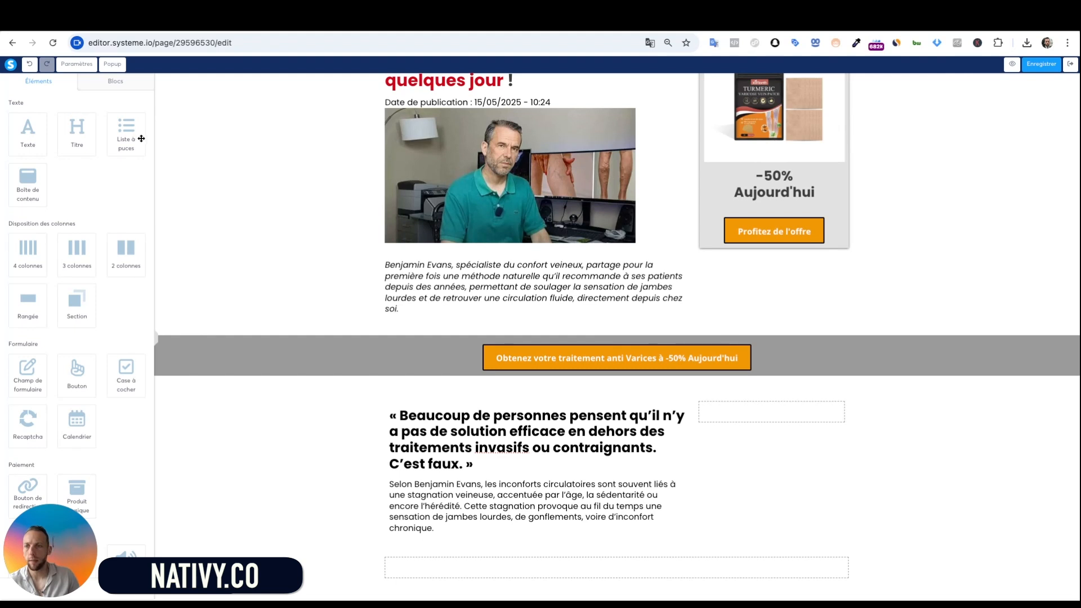
# Add a bullet list under the paragraph containing only the pasted « L'essentiel, dit-il… » vein-tone quote
pyautogui.moveTo(125, 133); pyautogui.dragTo(490, 503)
pyautogui.scroll(-1, 491, 503)
pyautogui.doubleClick(498, 528)
pyautogui.click(543, 537)
pyautogui.hotkey('shift', 'Up')
pyautogui.hotkey('shift', 'Up')
pyautogui.hotkey('shift', 'Up')
pyautogui.press('BackSpace')
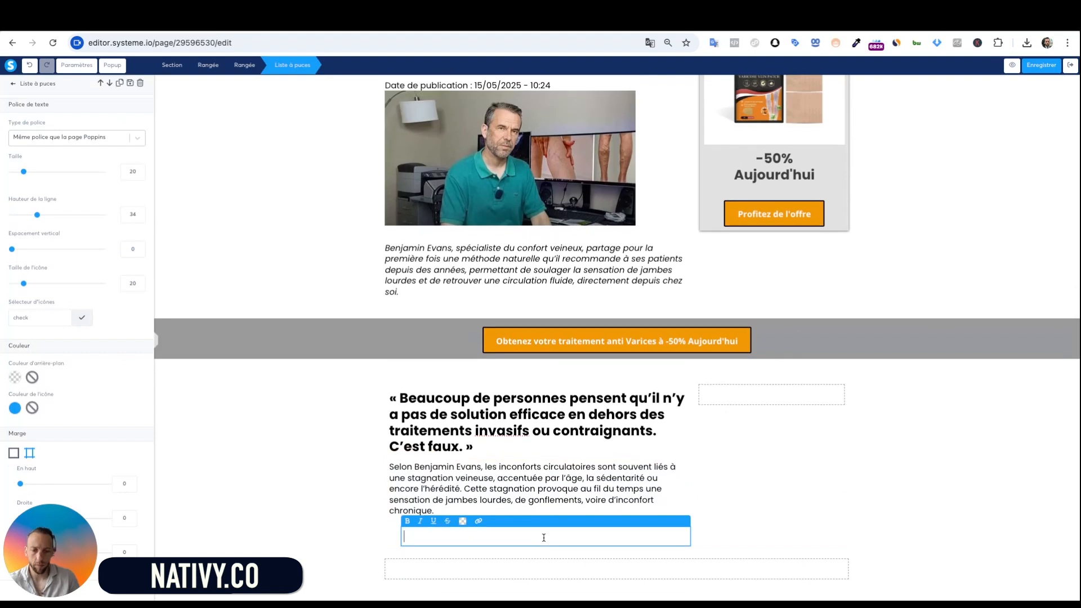
pyautogui.write('« L’essentiel, dit-il, c’est de soutenir le tonus des veines et d’éliminer les impuretés responsables de la congestion. »')
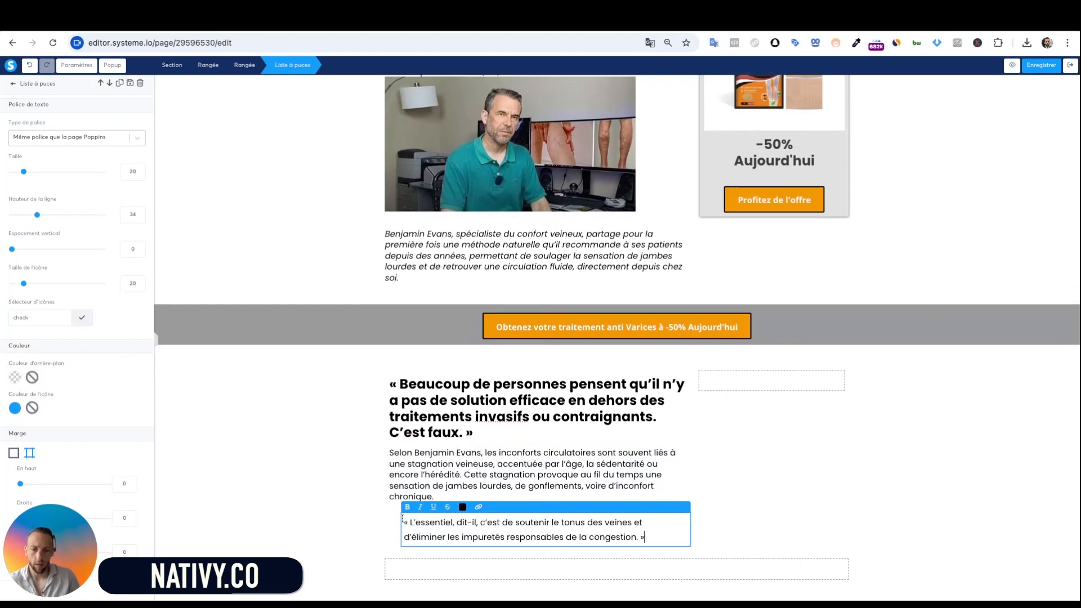
pyautogui.press('Return')
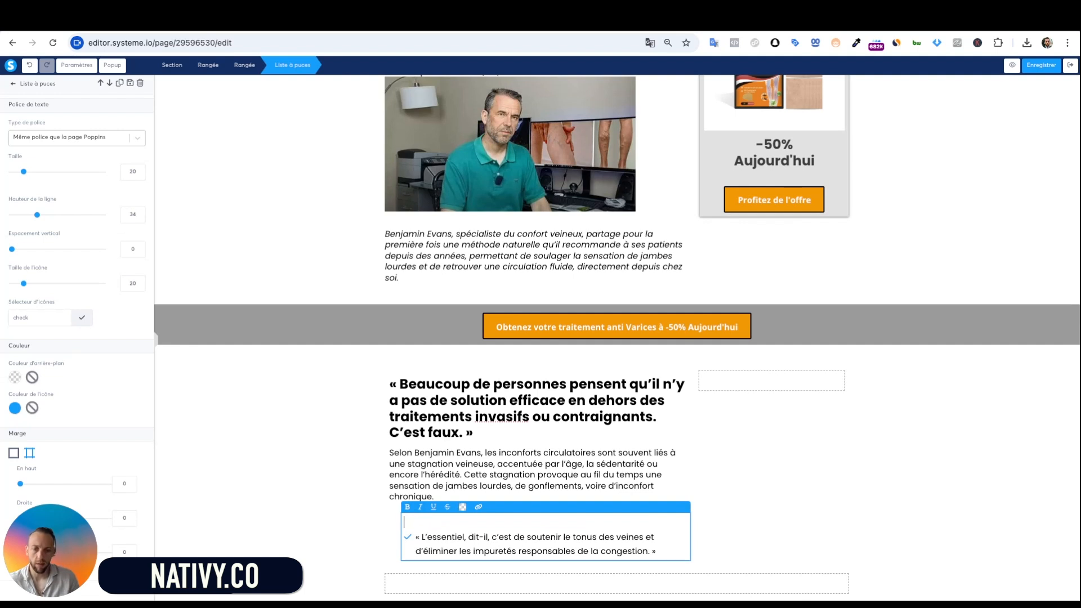
pyautogui.click(443, 475)
pyautogui.scroll(-1, 524, 494)
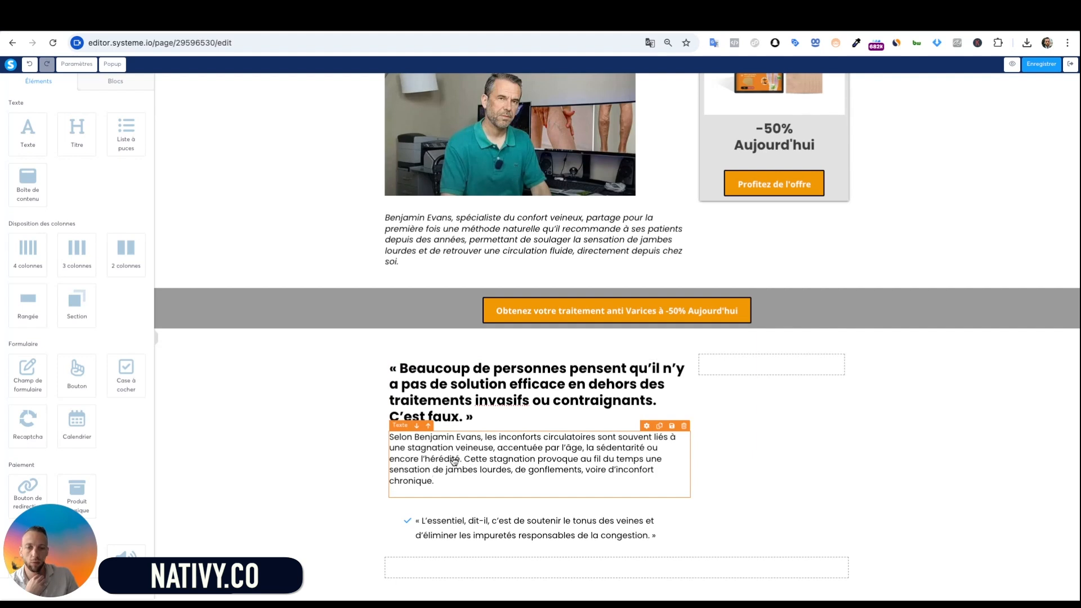
# Scroll through the section to review the heading, paragraph and check-bulleted quote
pyautogui.scroll(2, 445, 242)
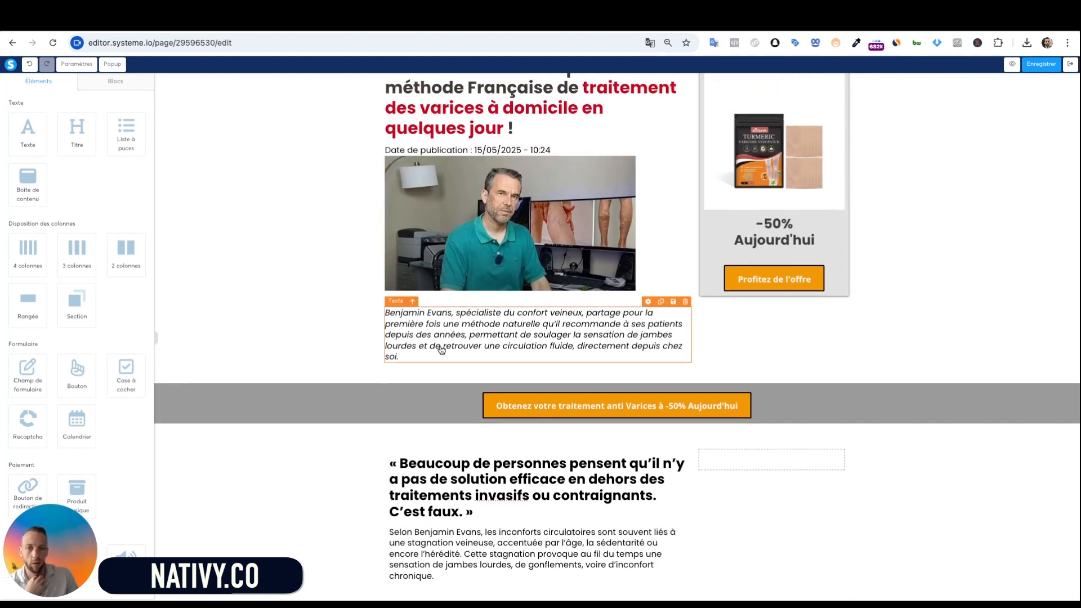
pyautogui.scroll(-2, 514, 331)
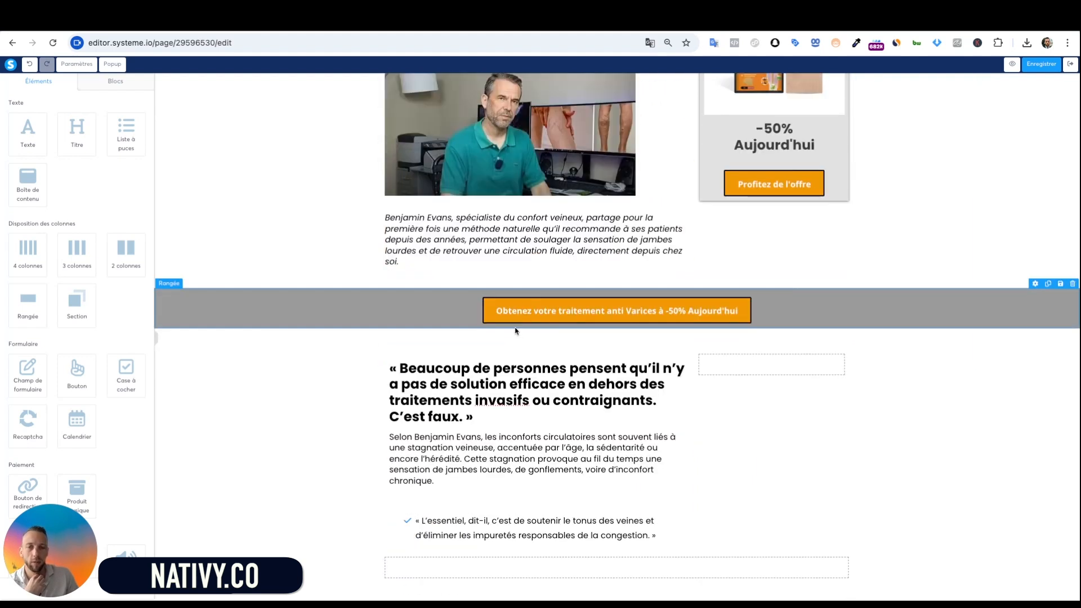
pyautogui.scroll(1, 549, 256)
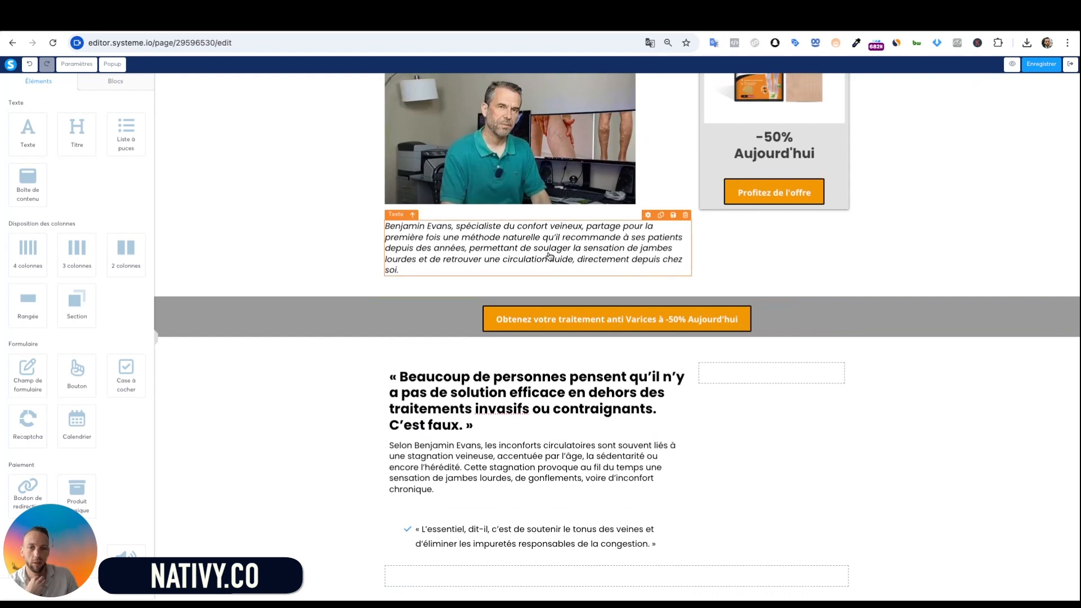
pyautogui.scroll(-1, 562, 433)
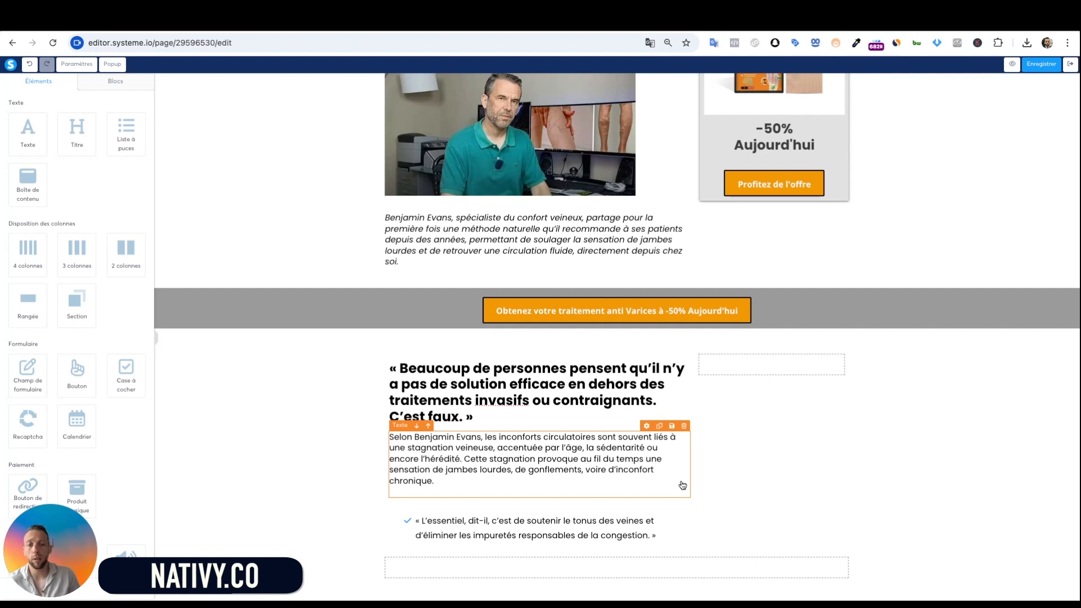
pyautogui.scroll(1, 594, 394)
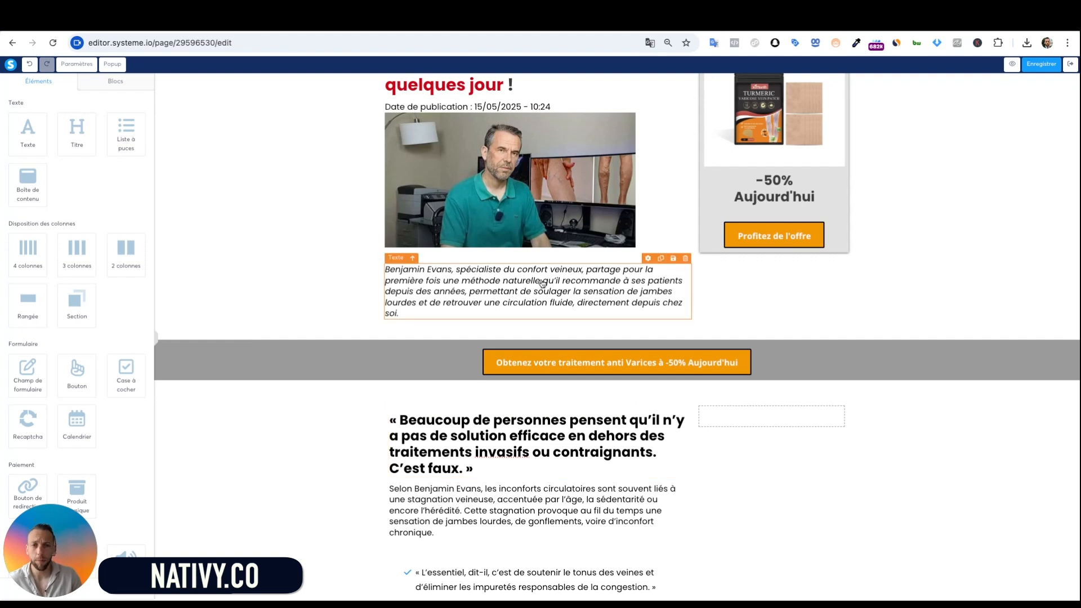
pyautogui.scroll(3, 535, 248)
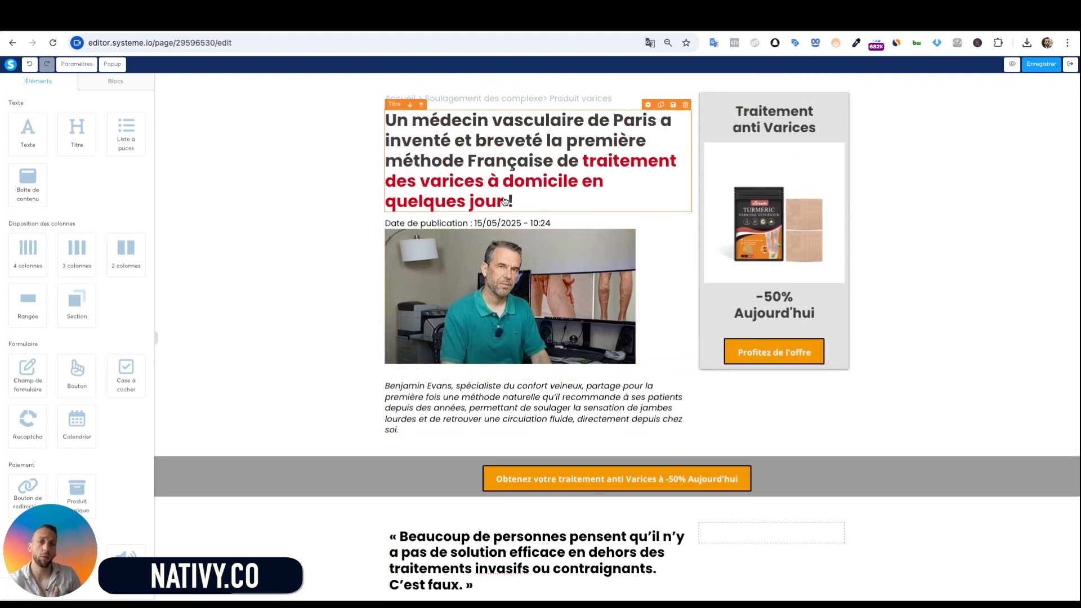
pyautogui.scroll(-1, 602, 325)
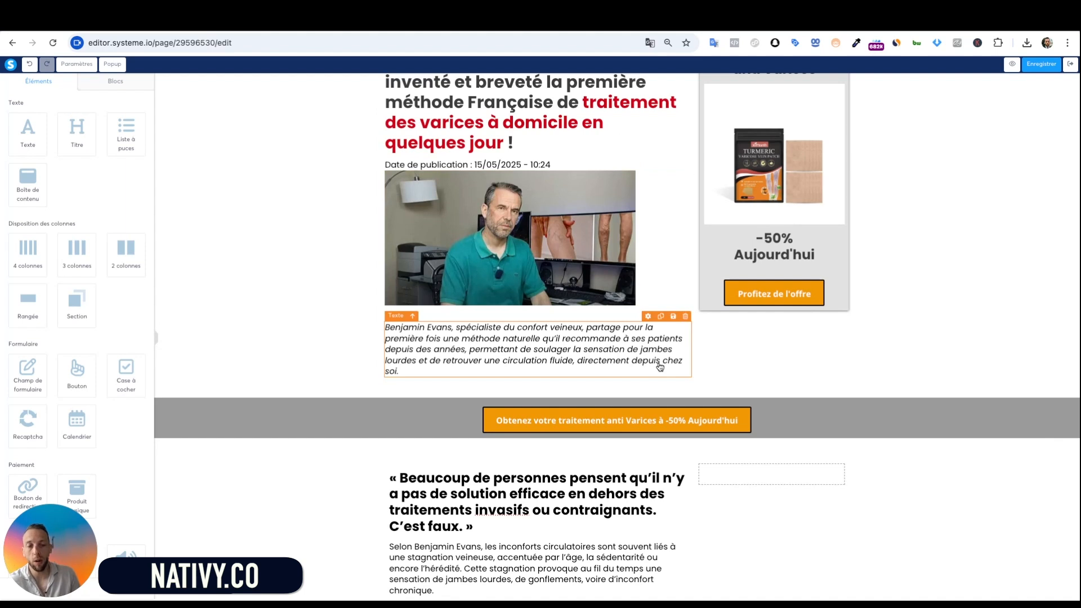
pyautogui.scroll(-1, 658, 363)
pyautogui.scroll(-1, 650, 470)
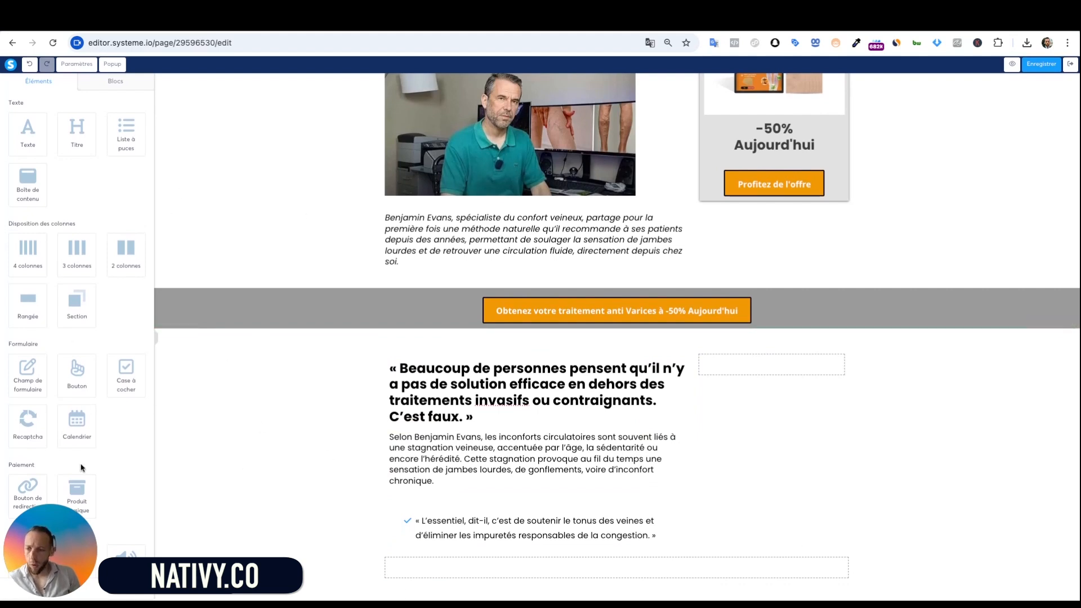
# Insert the 2.jpg Normal veins vs Varicose veins diagram below the bullet quote
pyautogui.scroll(-5, 82, 451)
pyautogui.moveTo(35, 299); pyautogui.dragTo(495, 484)
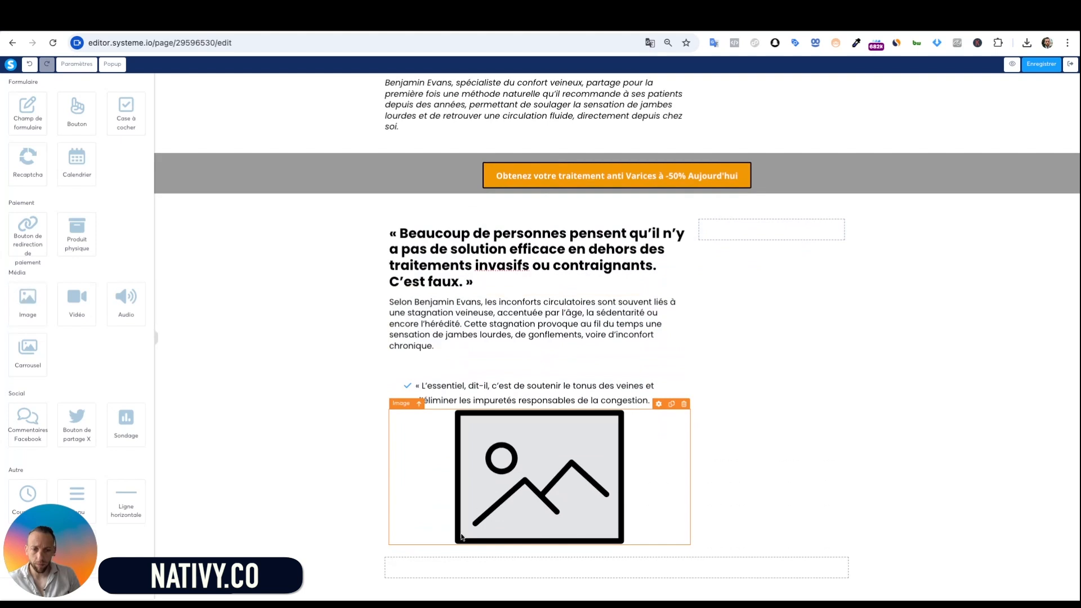
pyautogui.click(546, 539)
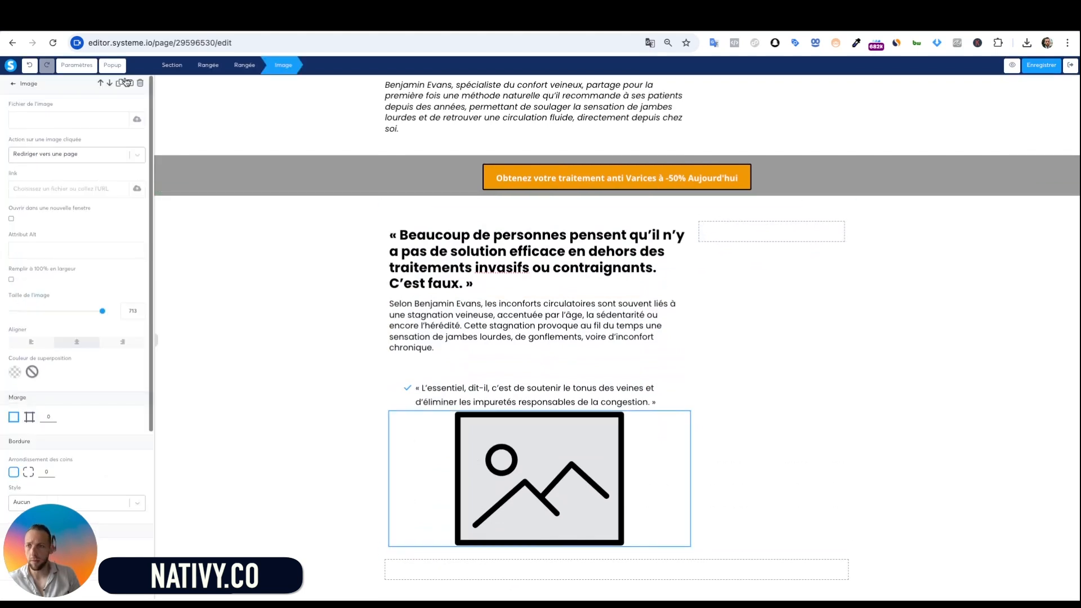
pyautogui.click(137, 119)
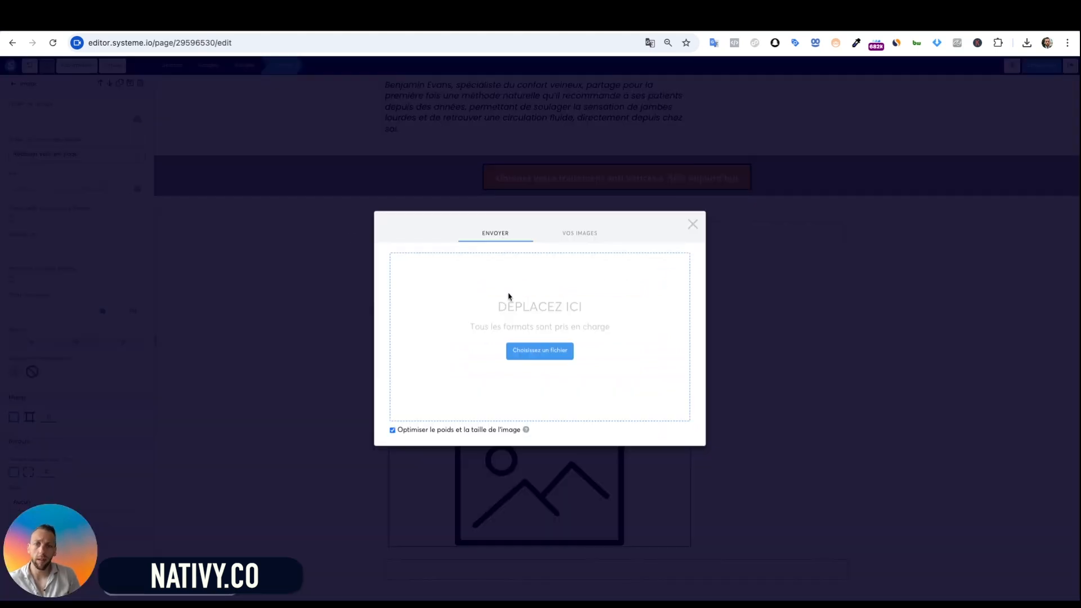
pyautogui.click(584, 230)
pyautogui.scroll(-5, 512, 337)
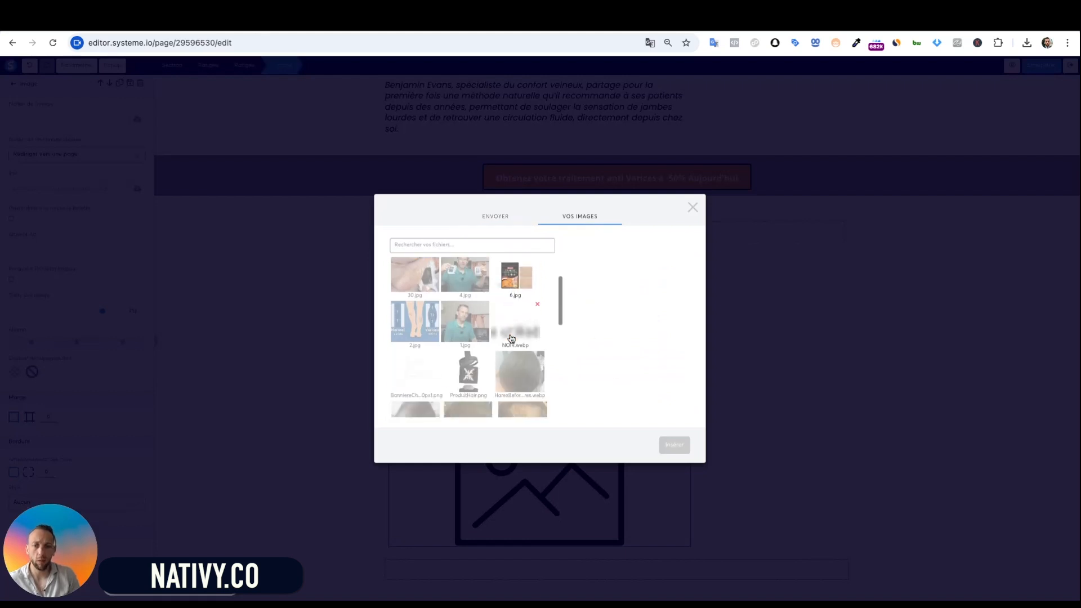
pyautogui.scroll(3, 408, 324)
pyautogui.click(408, 324)
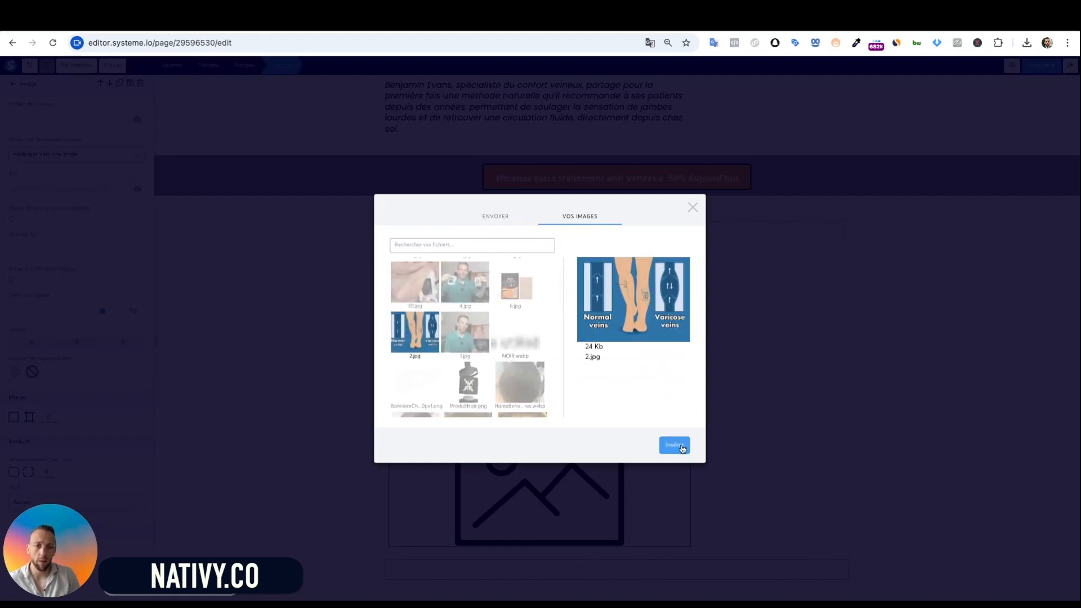
pyautogui.click(674, 445)
# Stretch the veins diagram to span the full column width
pyautogui.click(692, 508)
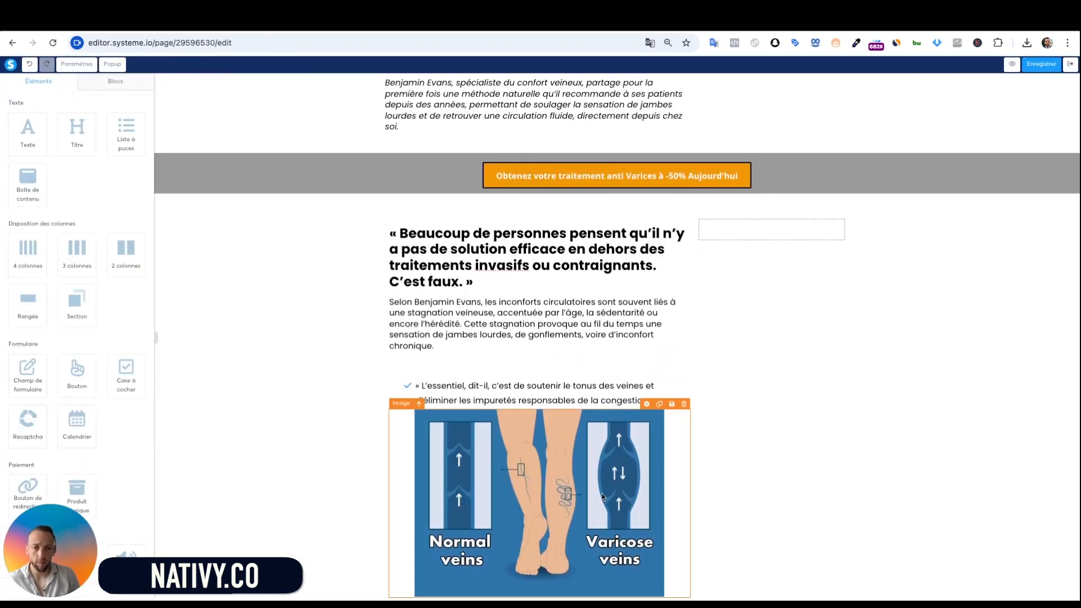
pyautogui.click(604, 493)
pyautogui.press('super+z')
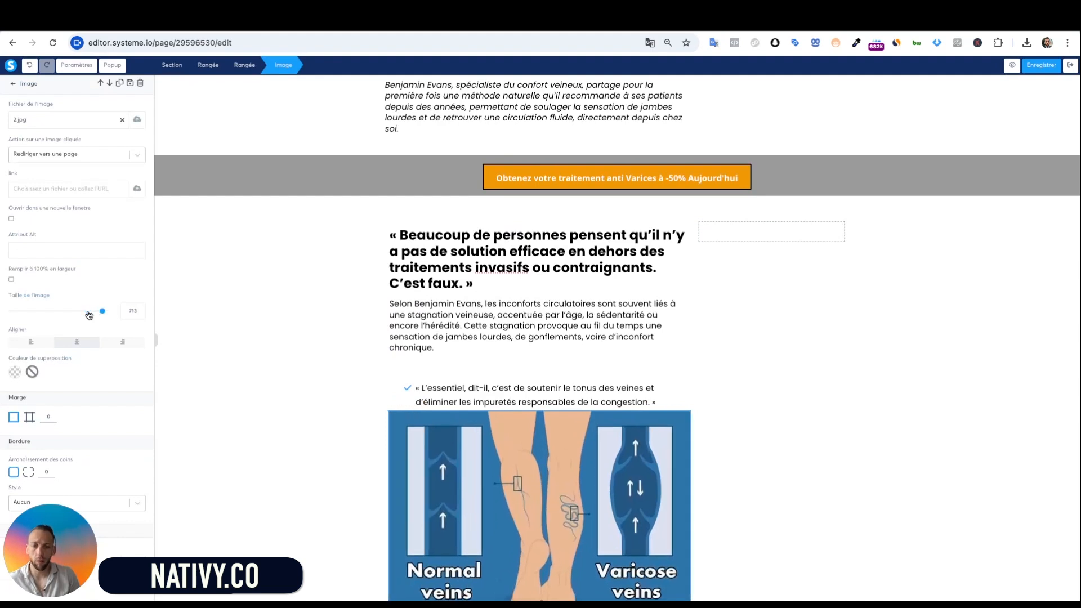
pyautogui.click(174, 313)
pyautogui.scroll(-2, 578, 416)
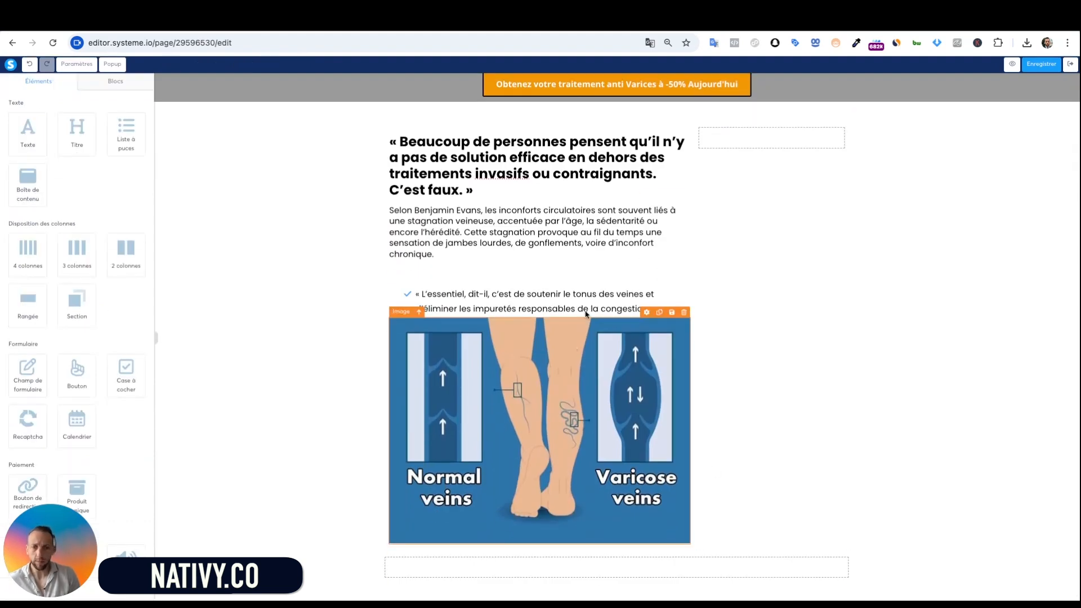
pyautogui.scroll(4, 578, 416)
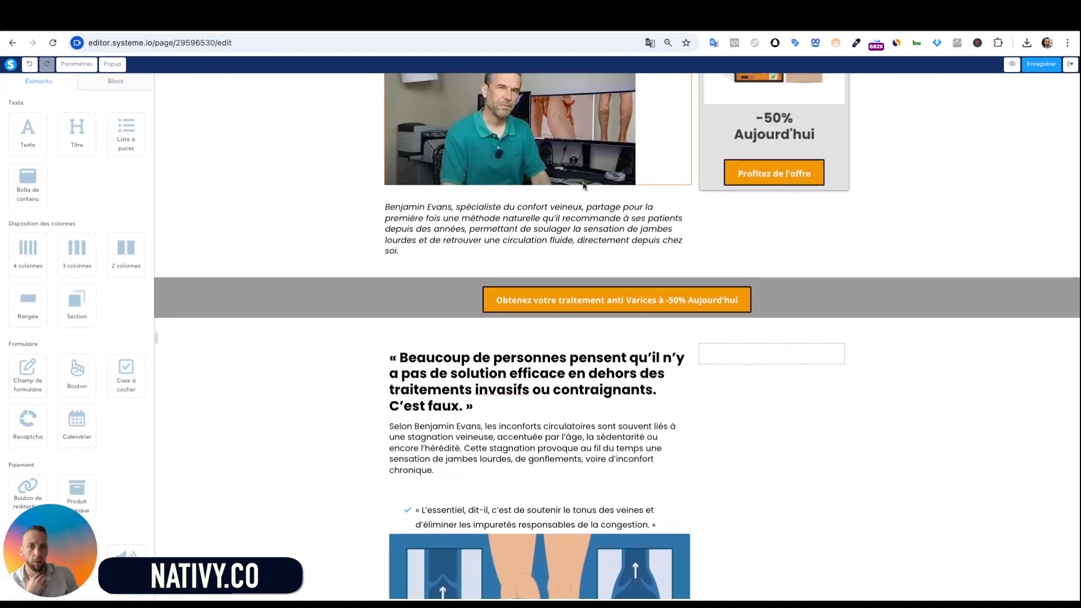
pyautogui.scroll(4, 762, 276)
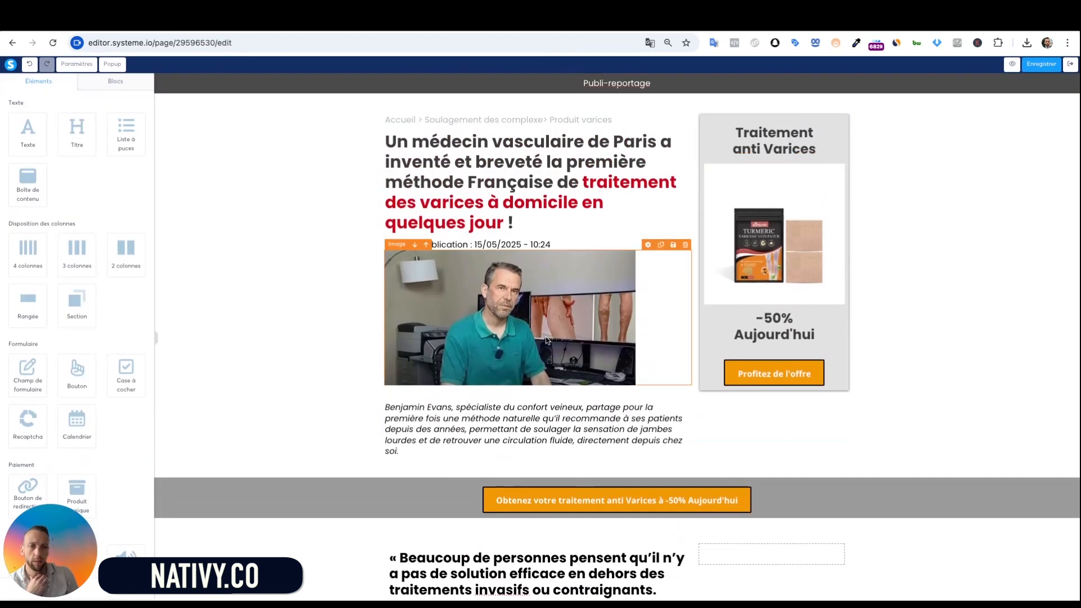
# Widen the doctor's photo at the top to match the column width
pyautogui.click(451, 320)
pyautogui.moveTo(85, 312); pyautogui.dragTo(102, 314)
pyautogui.click(359, 327)
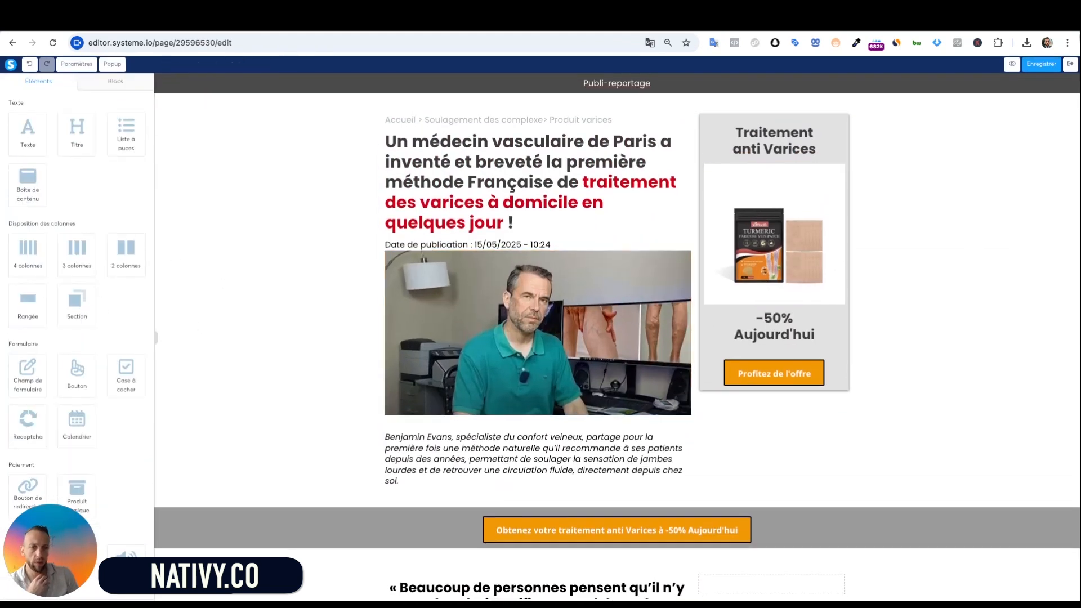
pyautogui.scroll(-7, 1032, 246)
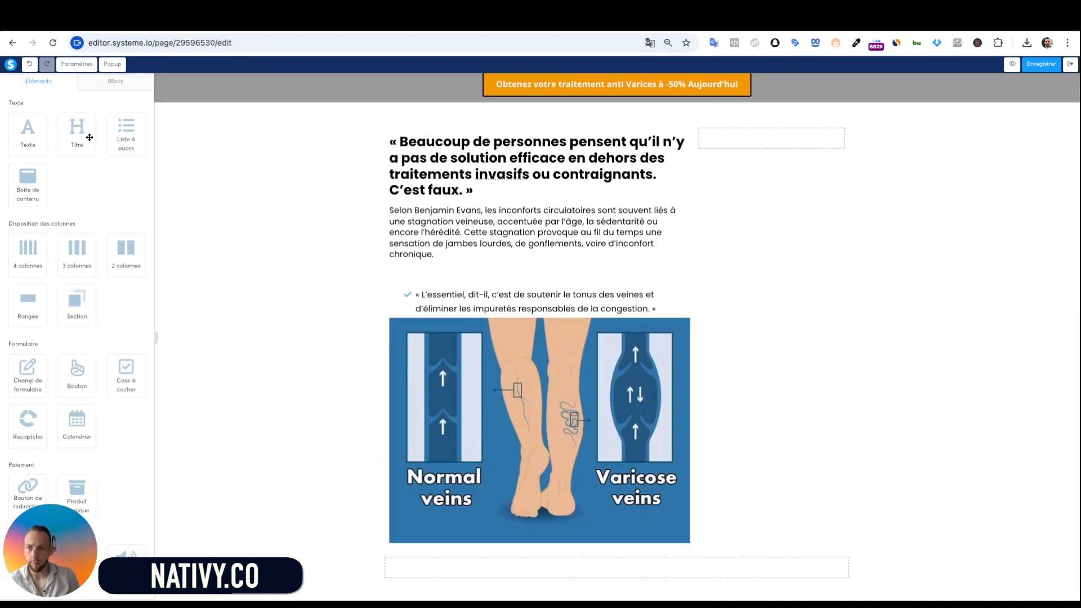
# Place a Titre heading under the veins diagram reading 'Une approche douce, mais ciblée', left-aligned
pyautogui.moveTo(77, 132); pyautogui.dragTo(635, 476)
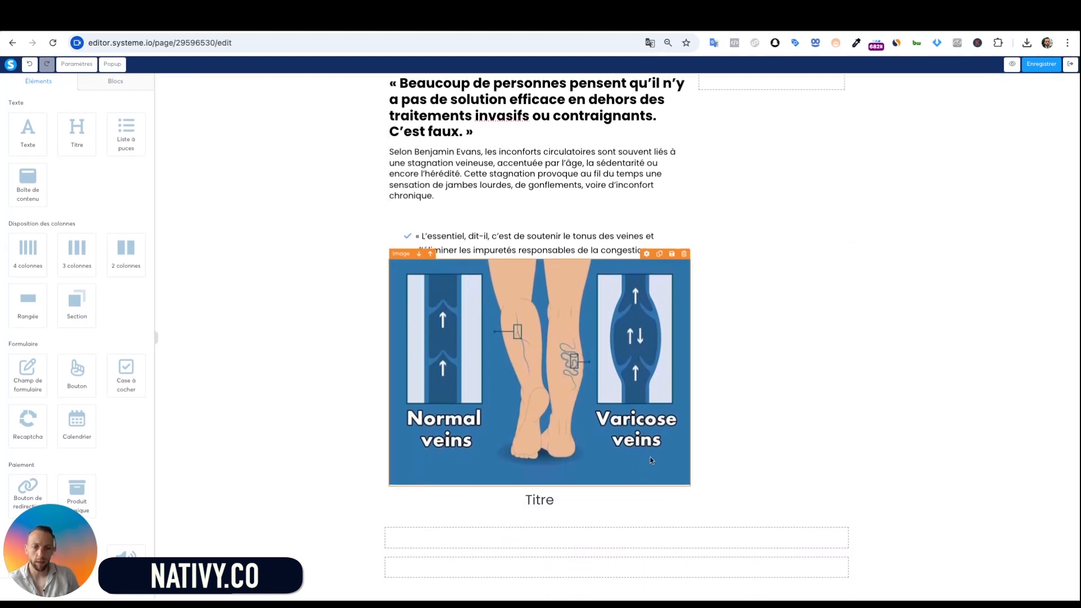
pyautogui.press('super+Tab')
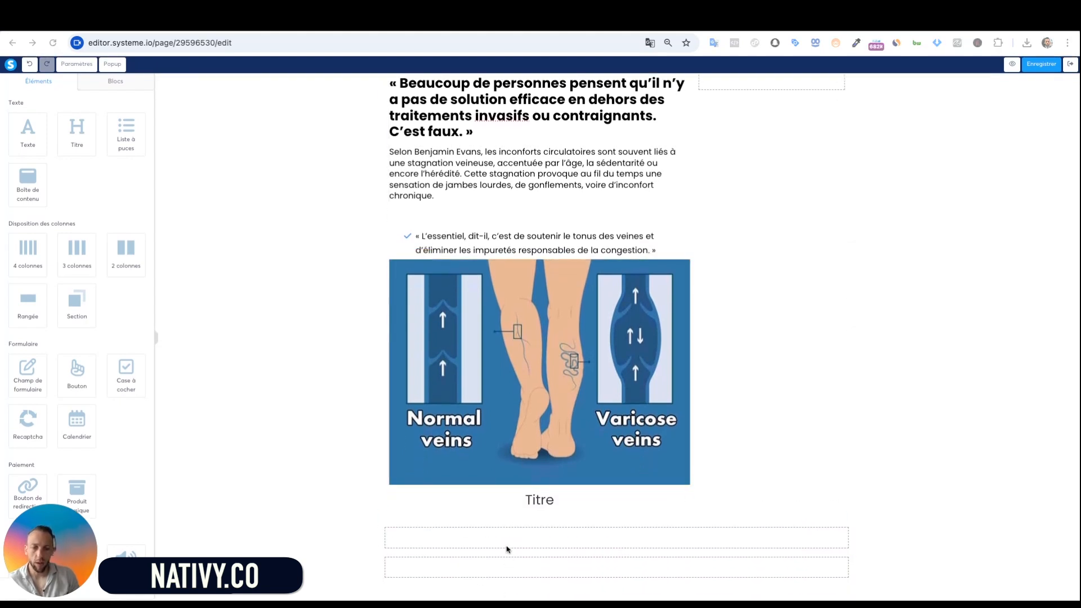
pyautogui.doubleClick(542, 508)
pyautogui.write('Une approche douce, mais ciblée')
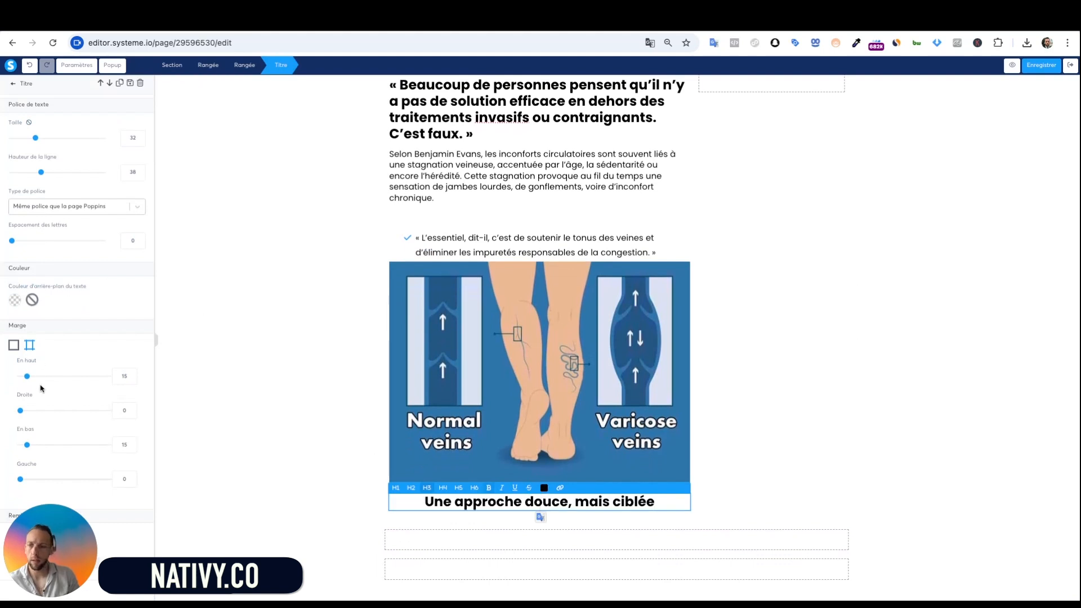
pyautogui.scroll(-3, 40, 388)
pyautogui.click(34, 411)
pyautogui.click(322, 420)
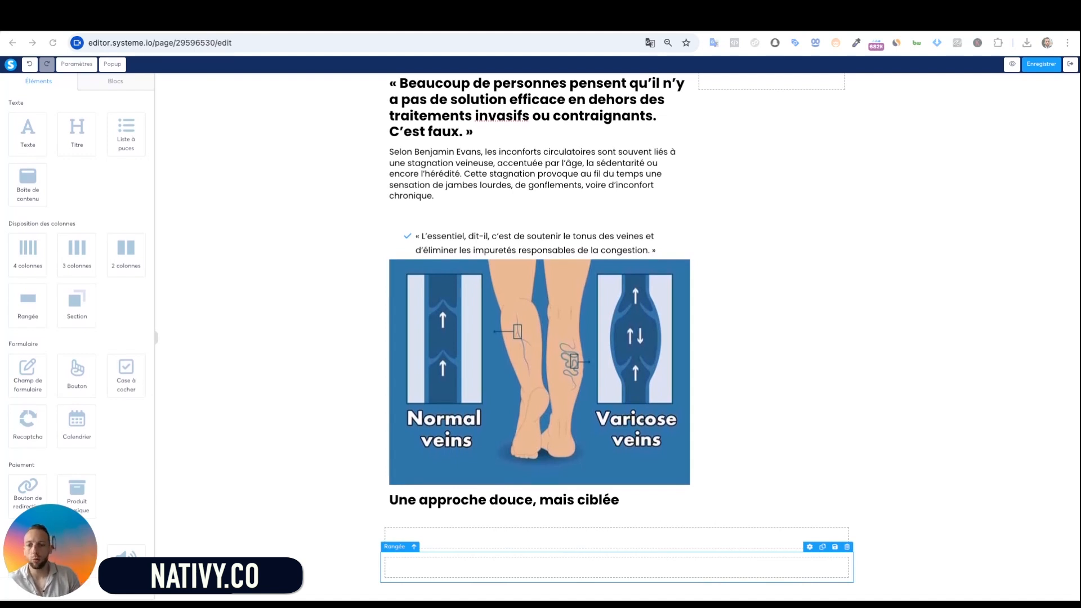
# Add a left-aligned Texte block below the subtitle with the Turmerik venous comfort patch paragraph
pyautogui.scroll(-1, 285, 400)
pyautogui.scroll(1, 299, 404)
pyautogui.click(315, 417)
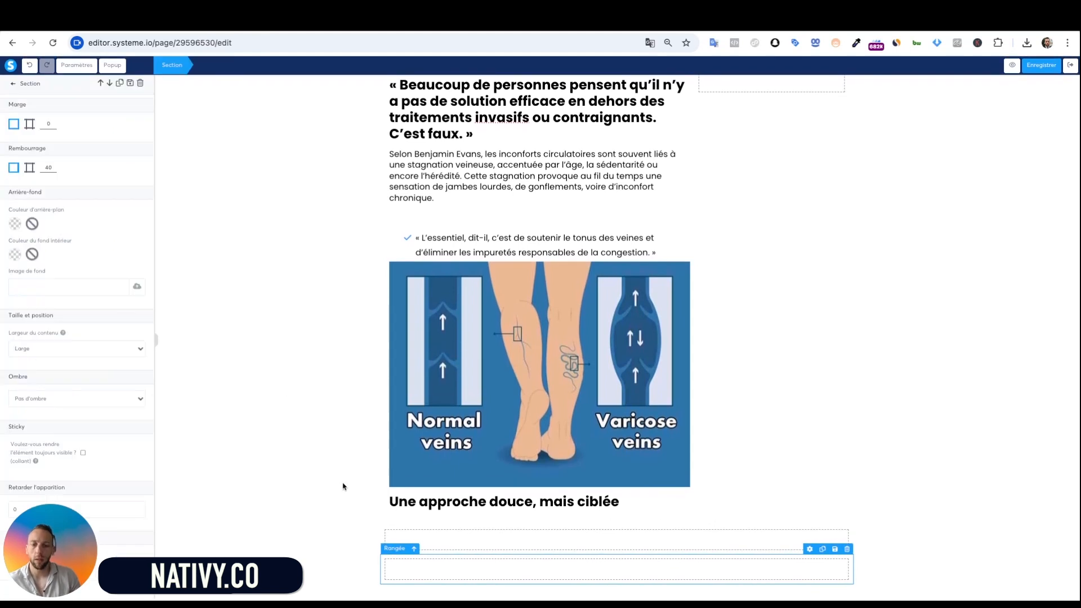
pyautogui.click(379, 474)
pyautogui.moveTo(37, 135); pyautogui.dragTo(495, 526)
pyautogui.click(507, 533)
pyautogui.hotkey('ctrl', 'a')
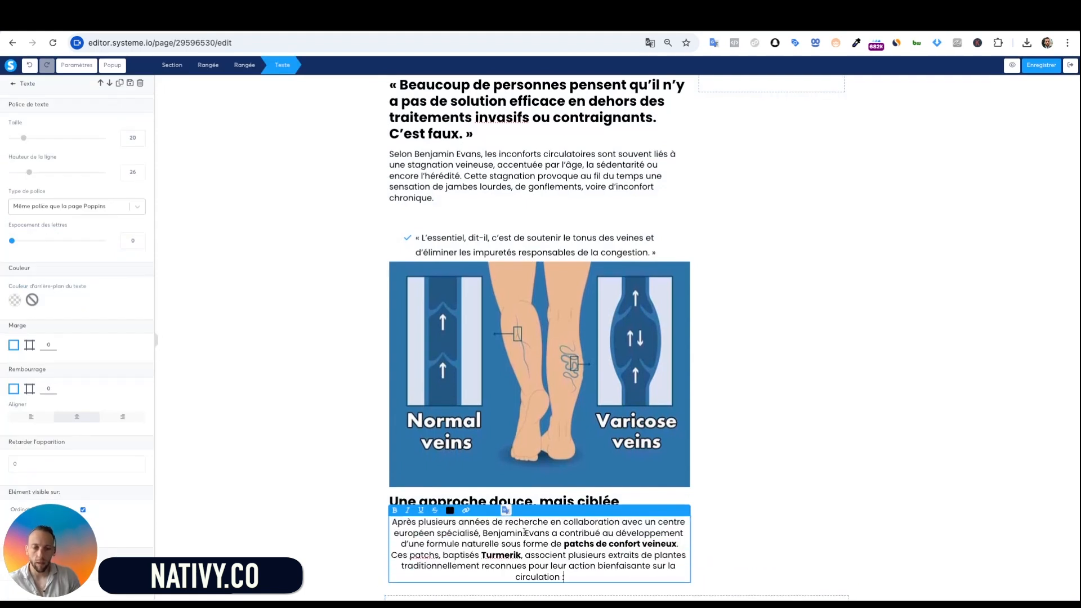
pyautogui.click(17, 418)
pyautogui.click(358, 510)
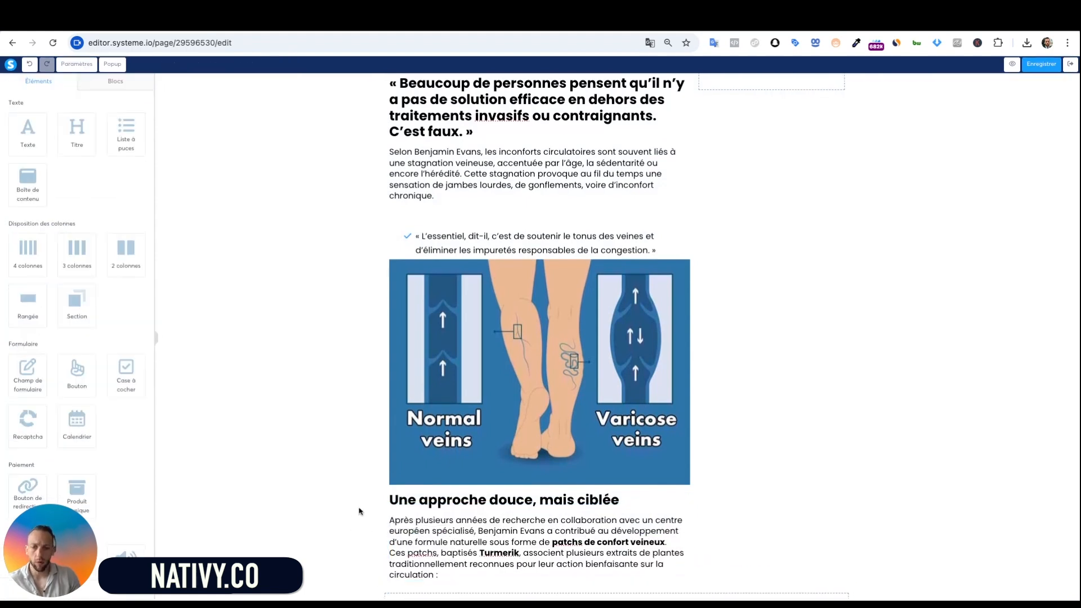
# Review the row holding the new subtitle and Turmerik patch paragraph
pyautogui.scroll(-1, 358, 511)
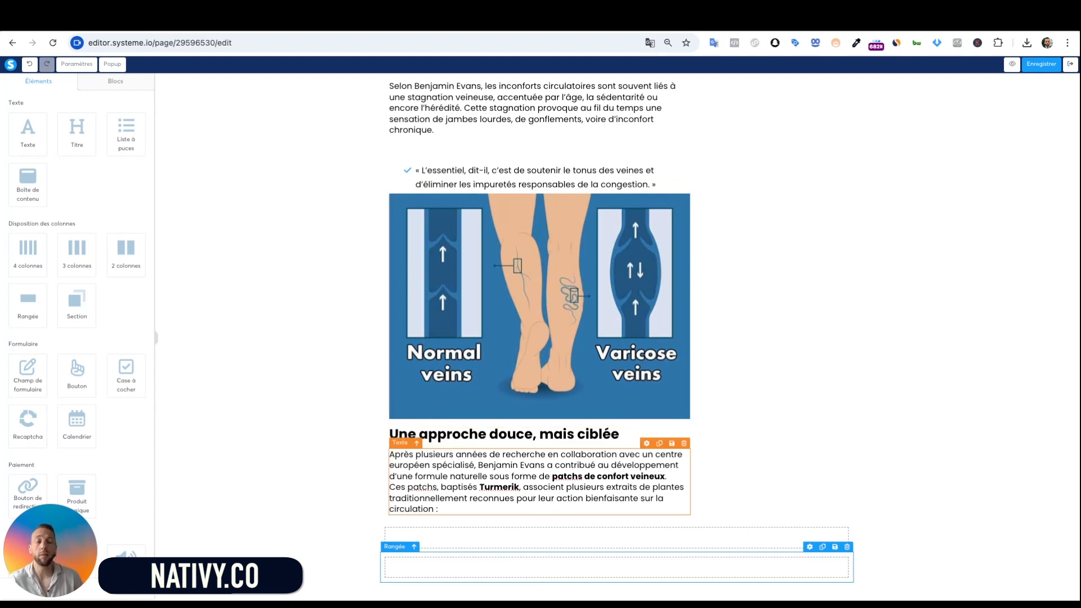
pyautogui.click(764, 292)
pyautogui.scroll(1, 765, 292)
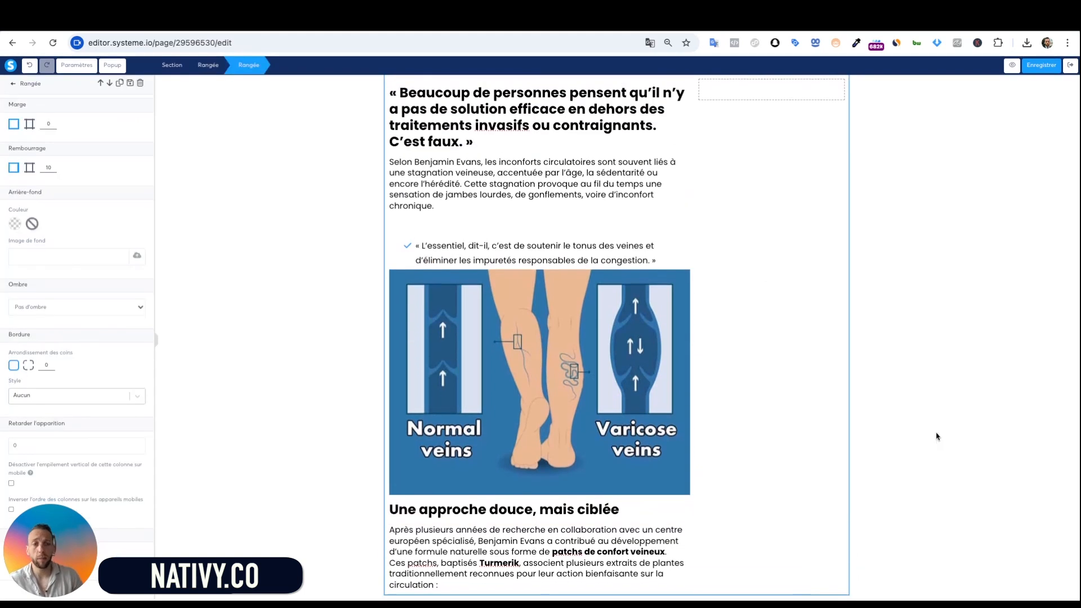
pyautogui.click(936, 437)
pyautogui.scroll(7, 936, 436)
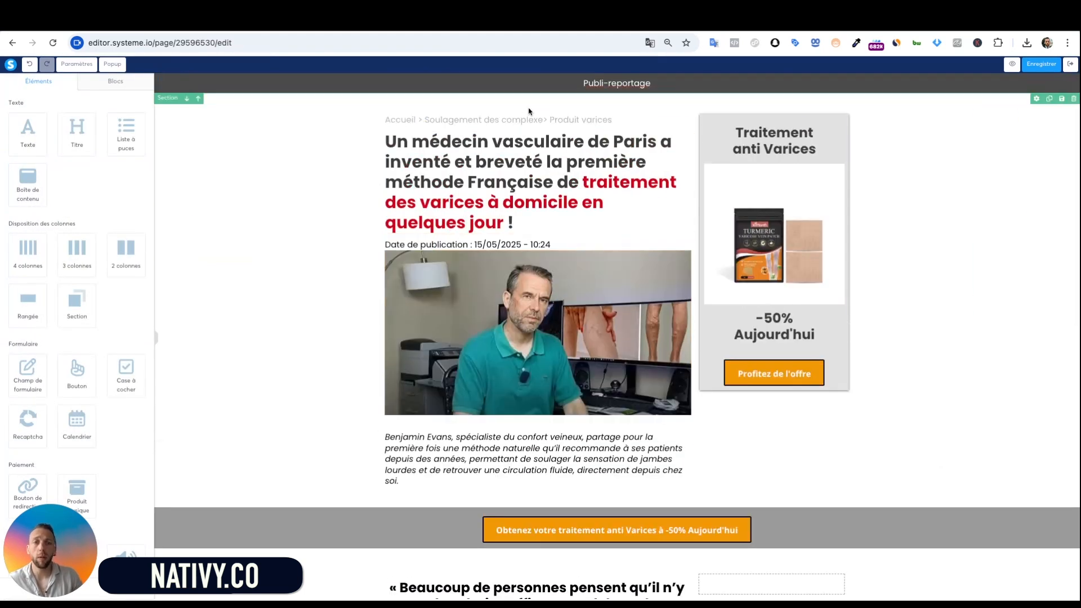
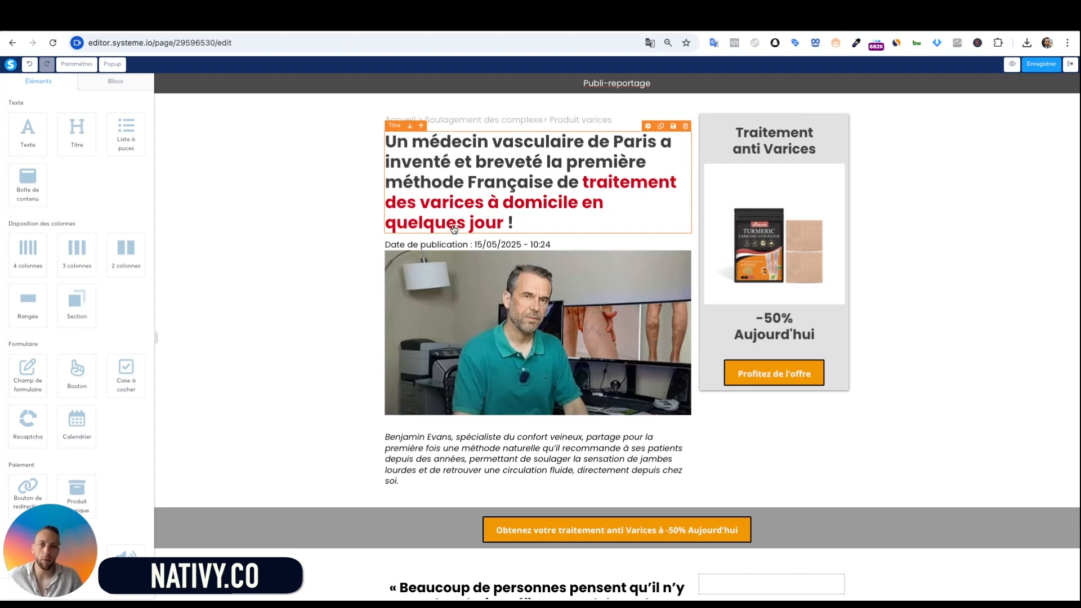
# Add a bullet list in the empty row and replace its placeholders with the three plant ingredients
pyautogui.scroll(-2, 506, 221)
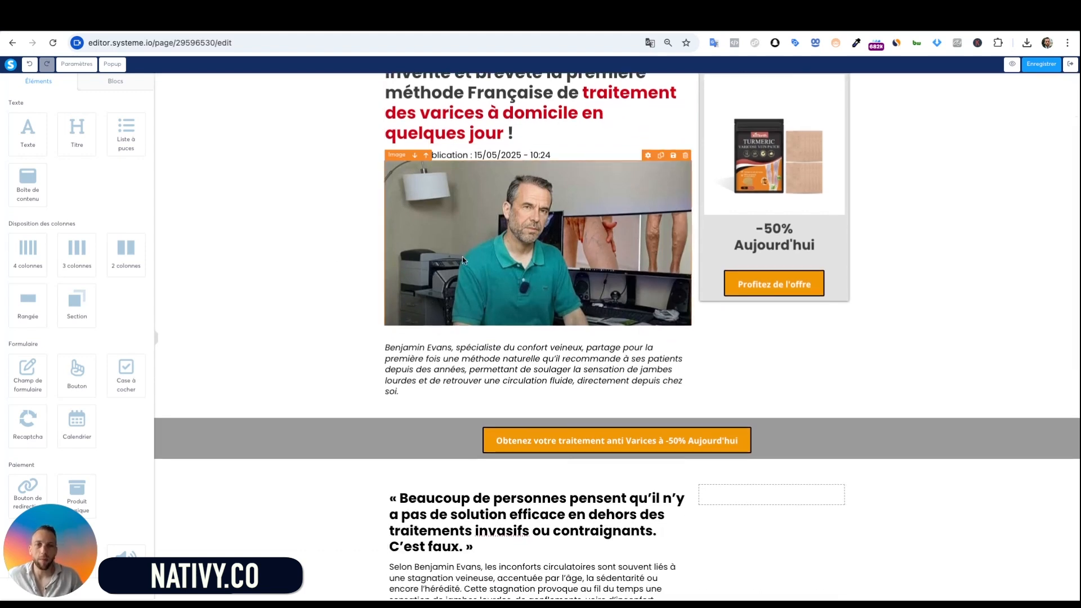
pyautogui.scroll(-1, 549, 270)
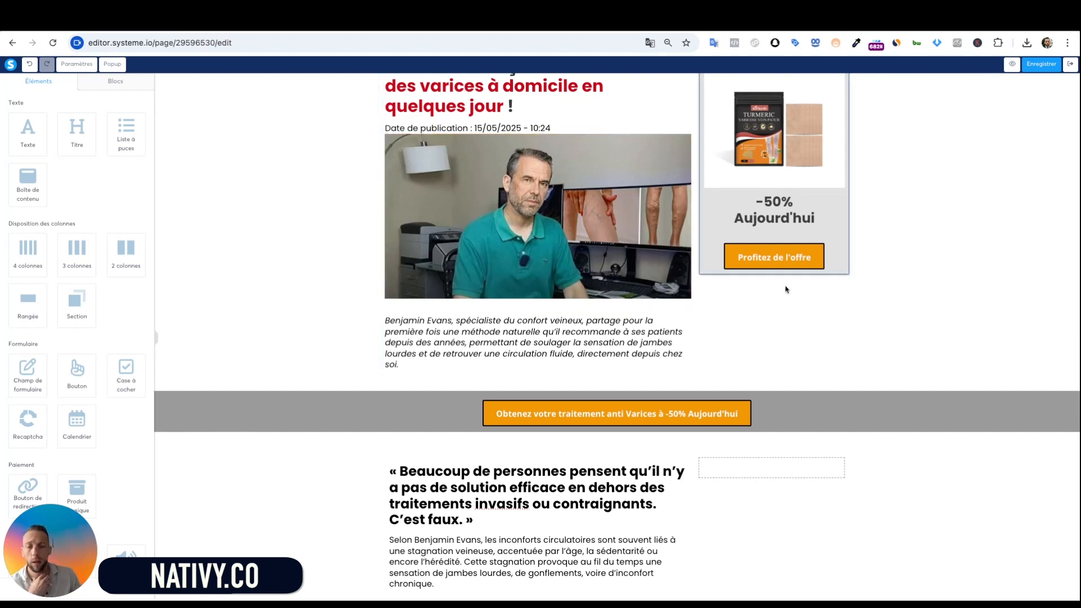
pyautogui.scroll(-2, 660, 269)
pyautogui.scroll(1, 660, 270)
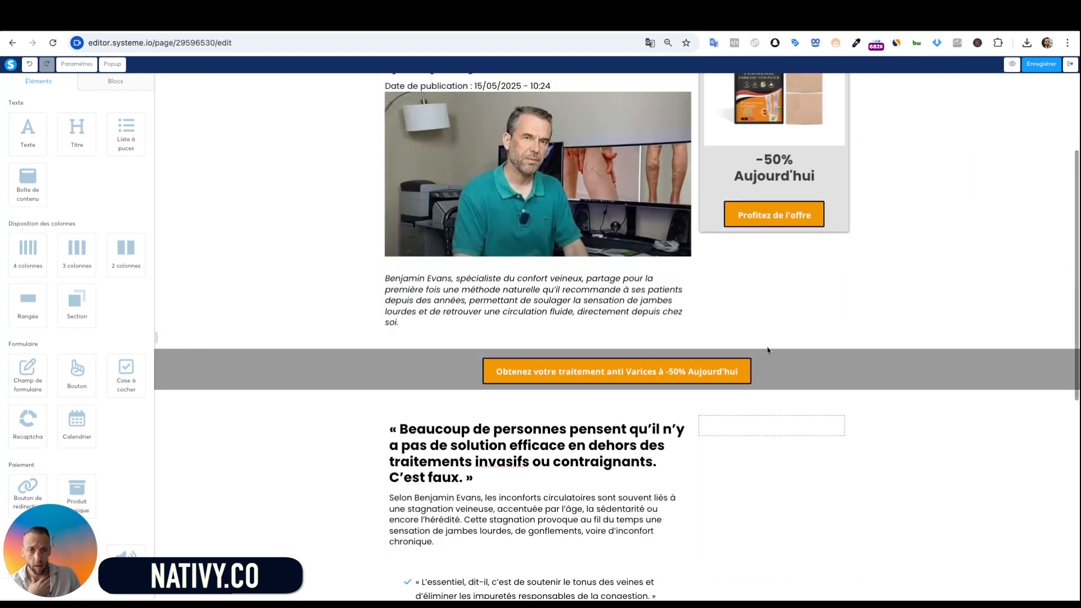
pyautogui.scroll(-2, 647, 248)
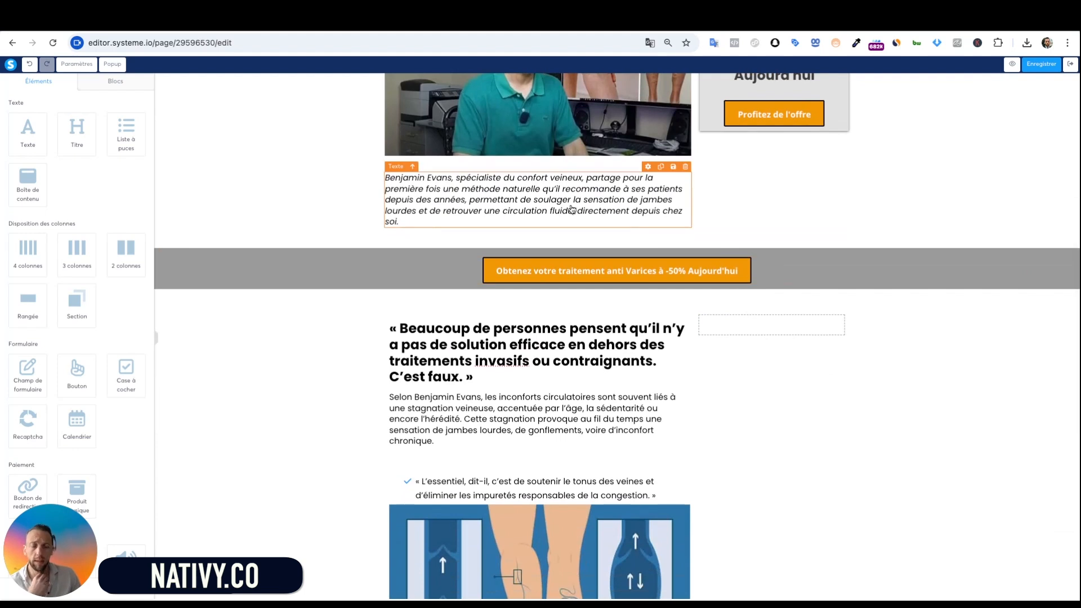
pyautogui.scroll(-2, 557, 209)
pyautogui.scroll(-3, 485, 308)
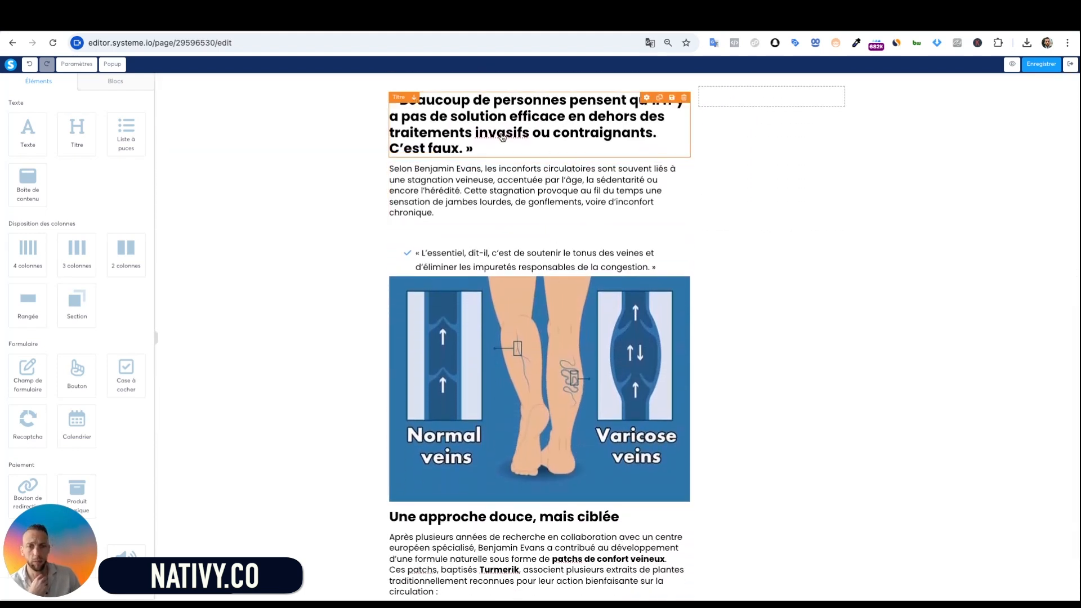
pyautogui.scroll(-1, 535, 226)
pyautogui.scroll(2, 538, 202)
pyautogui.scroll(3, 538, 203)
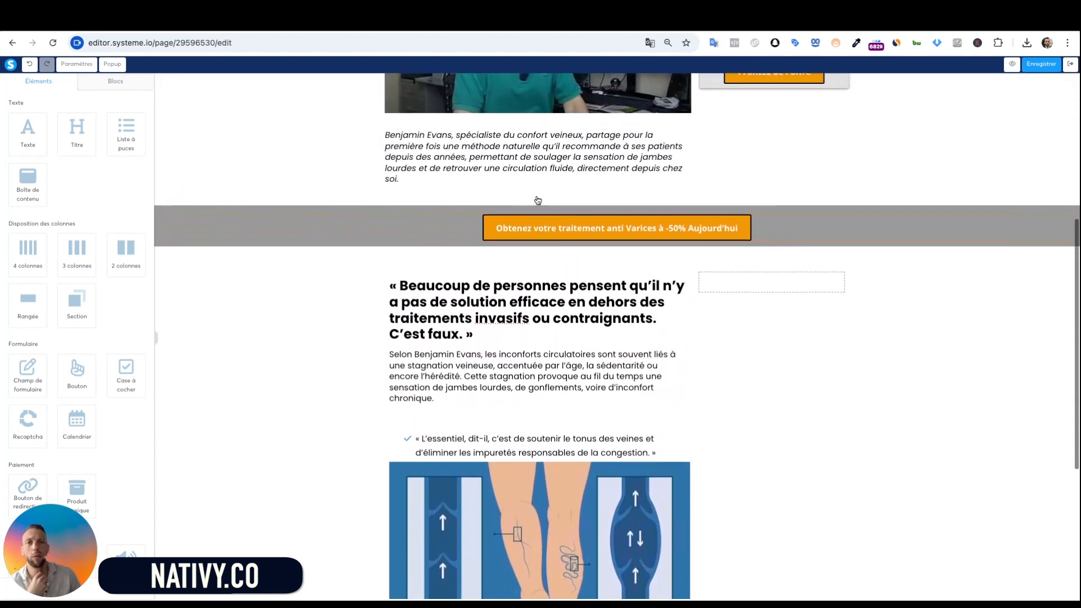
pyautogui.scroll(-2, 606, 326)
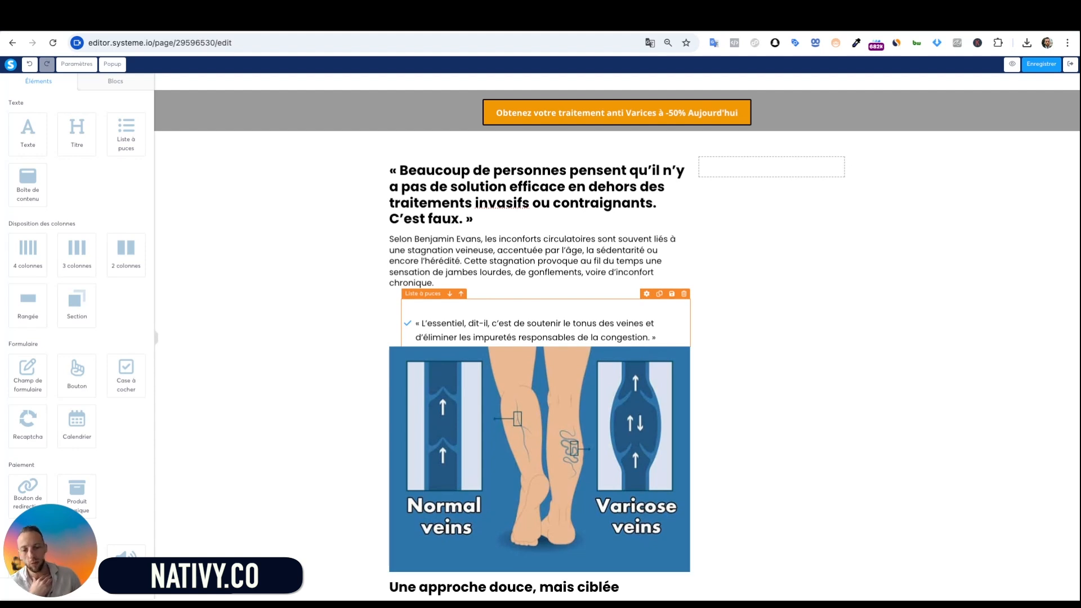
pyautogui.scroll(-3, 675, 422)
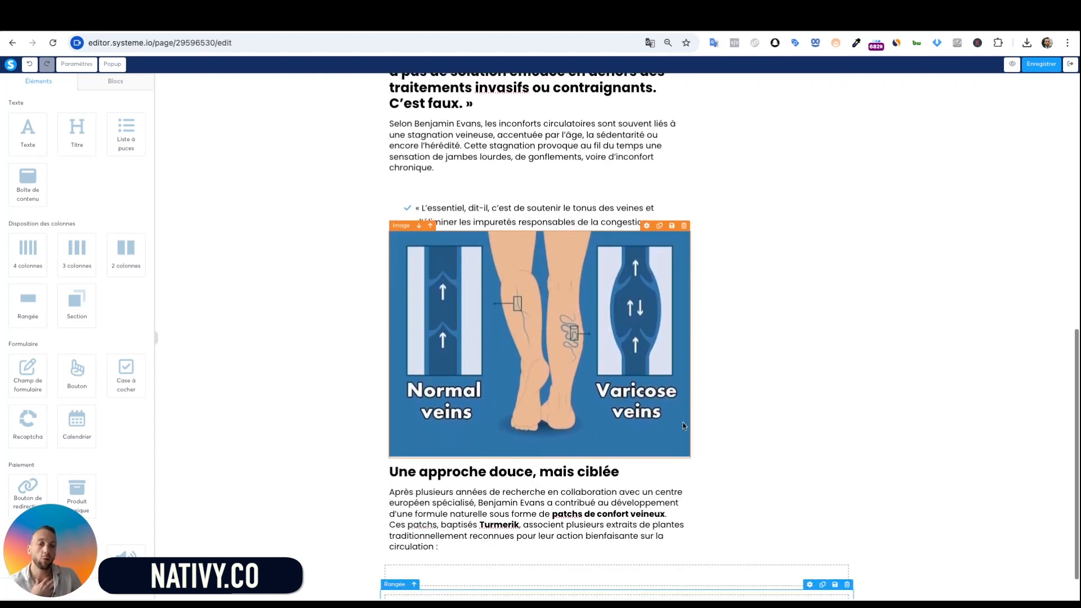
pyautogui.scroll(1, 575, 312)
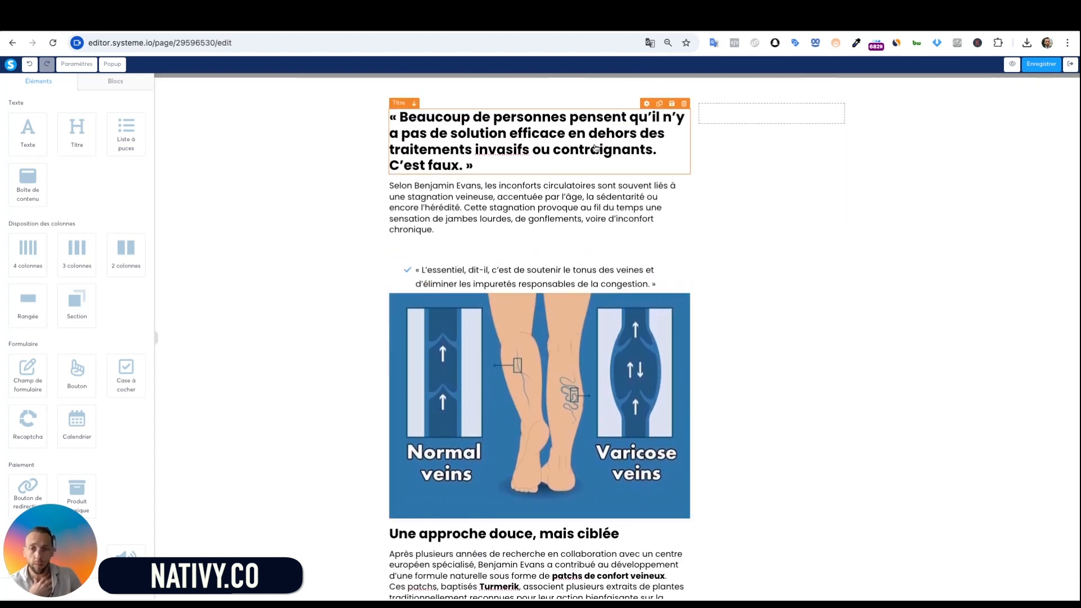
pyautogui.scroll(-3, 518, 282)
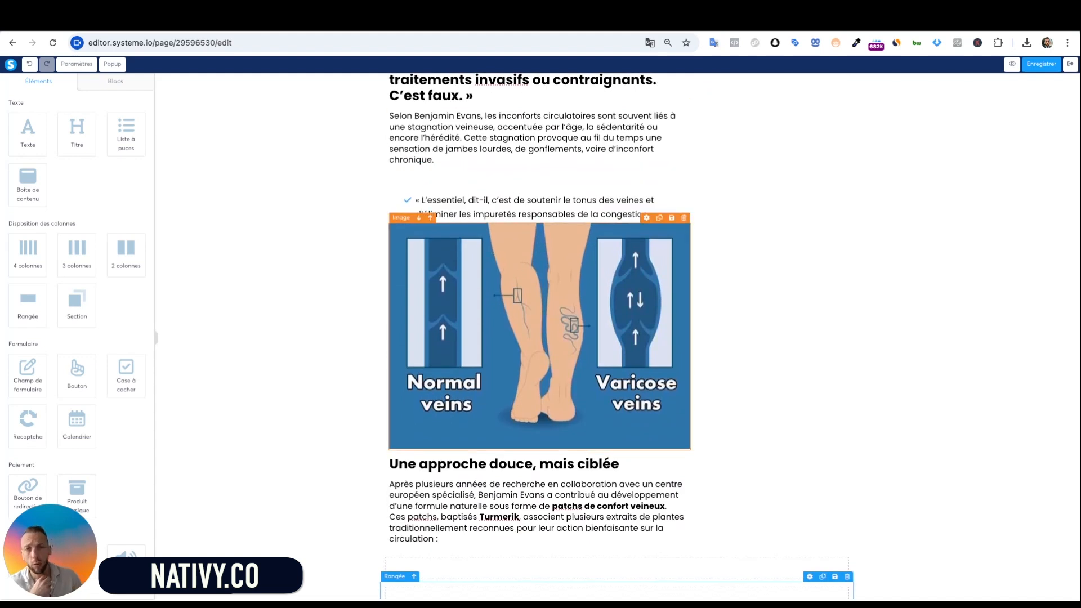
pyautogui.scroll(-1, 499, 381)
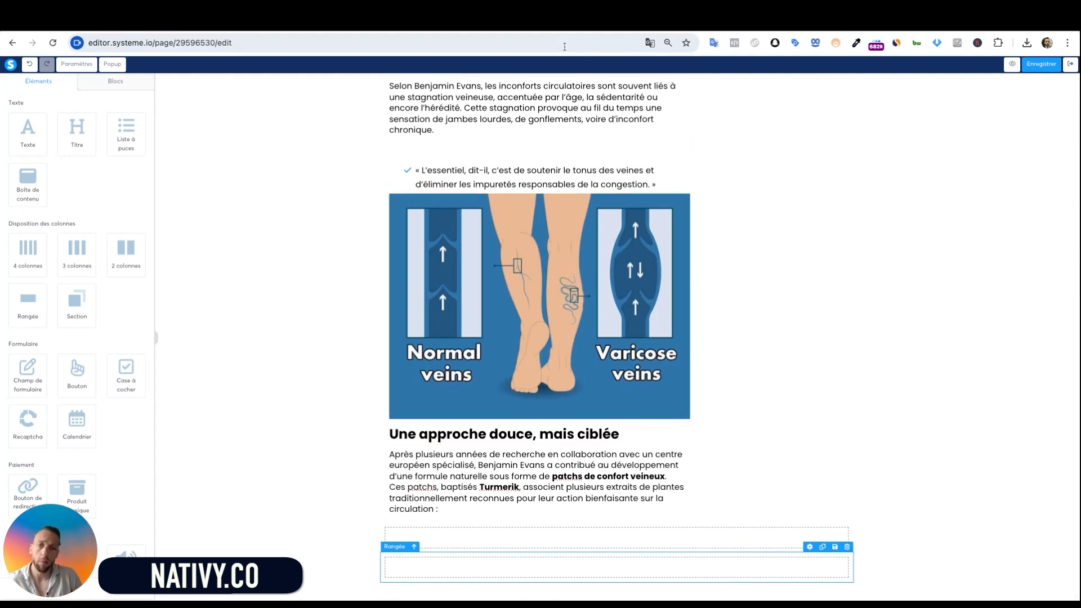
pyautogui.scroll(8, 551, 225)
pyautogui.scroll(-8, 552, 455)
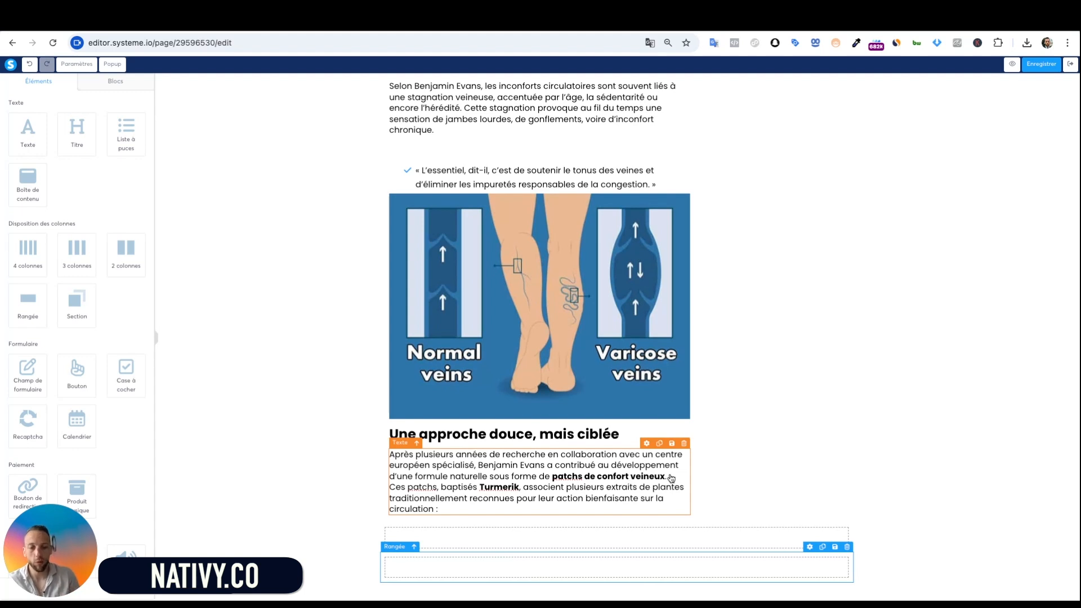
pyautogui.scroll(15, 671, 484)
pyautogui.scroll(-10, 766, 281)
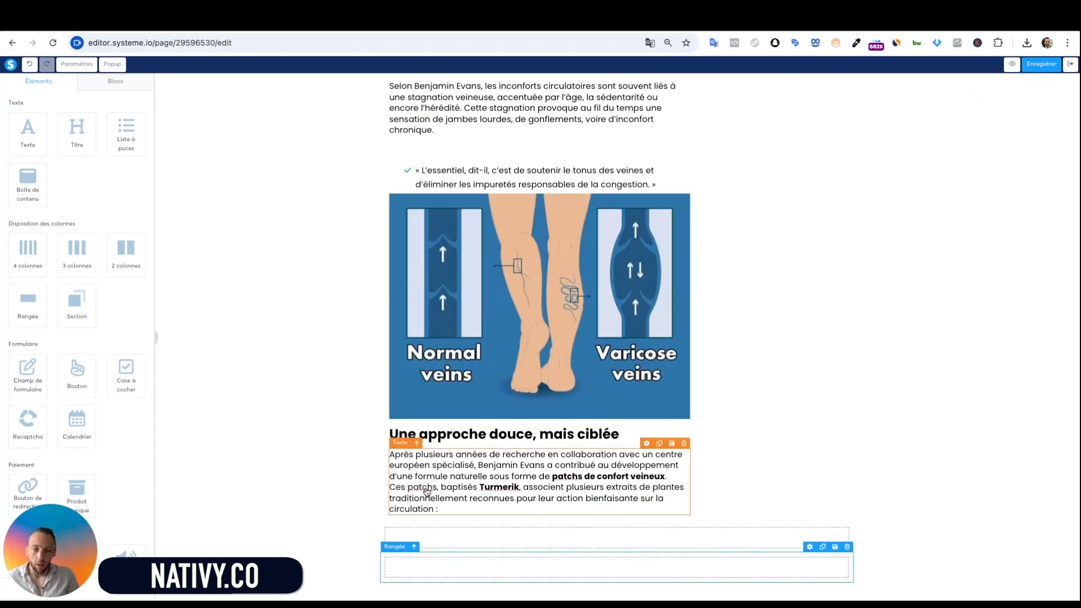
pyautogui.scroll(12, 530, 496)
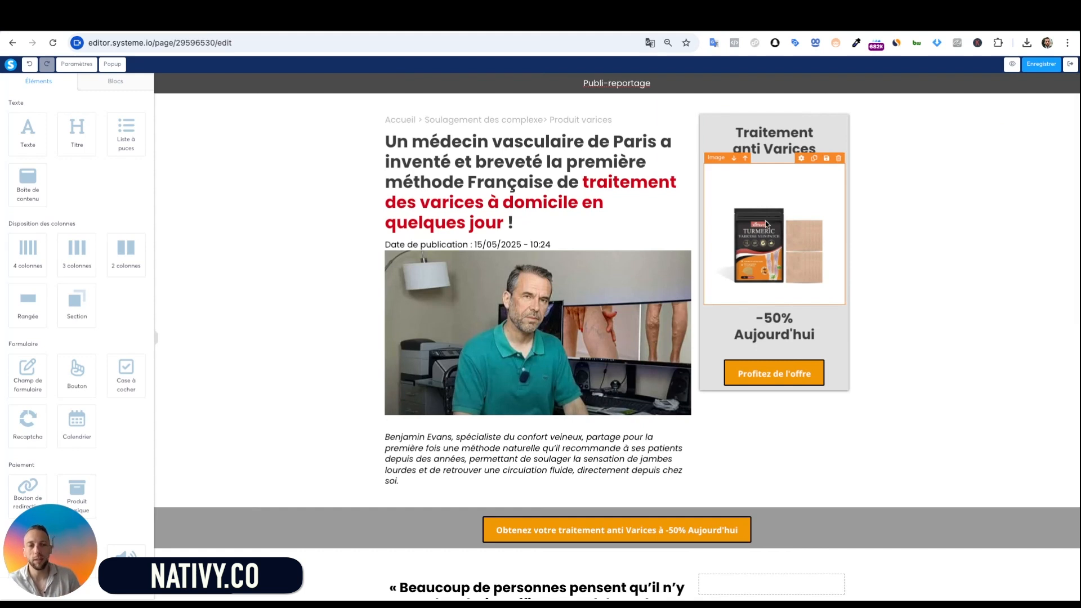
pyautogui.scroll(-12, 610, 380)
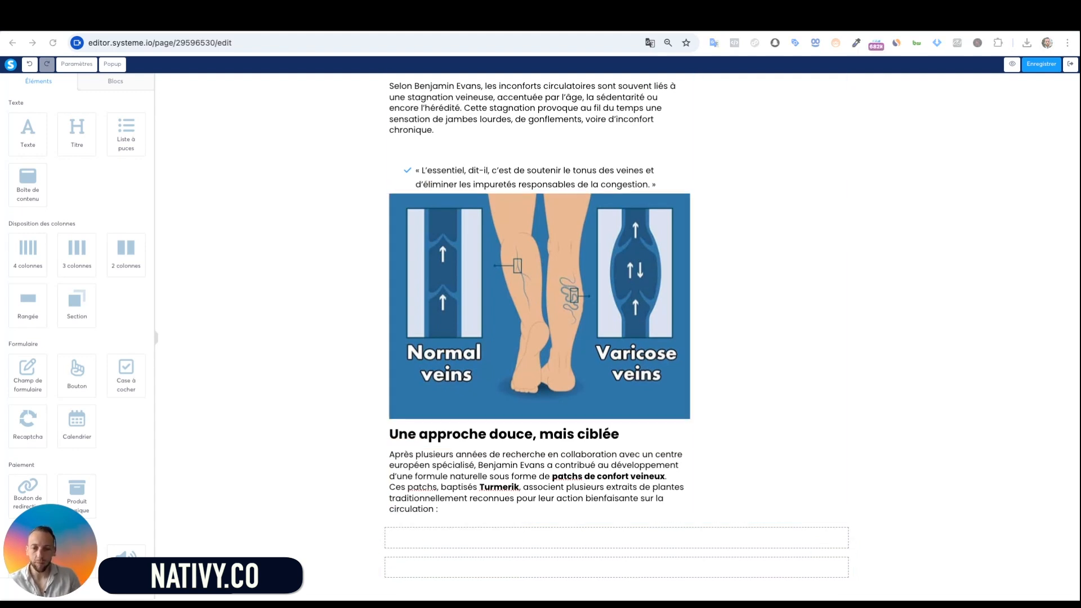
pyautogui.scroll(3, 392, 353)
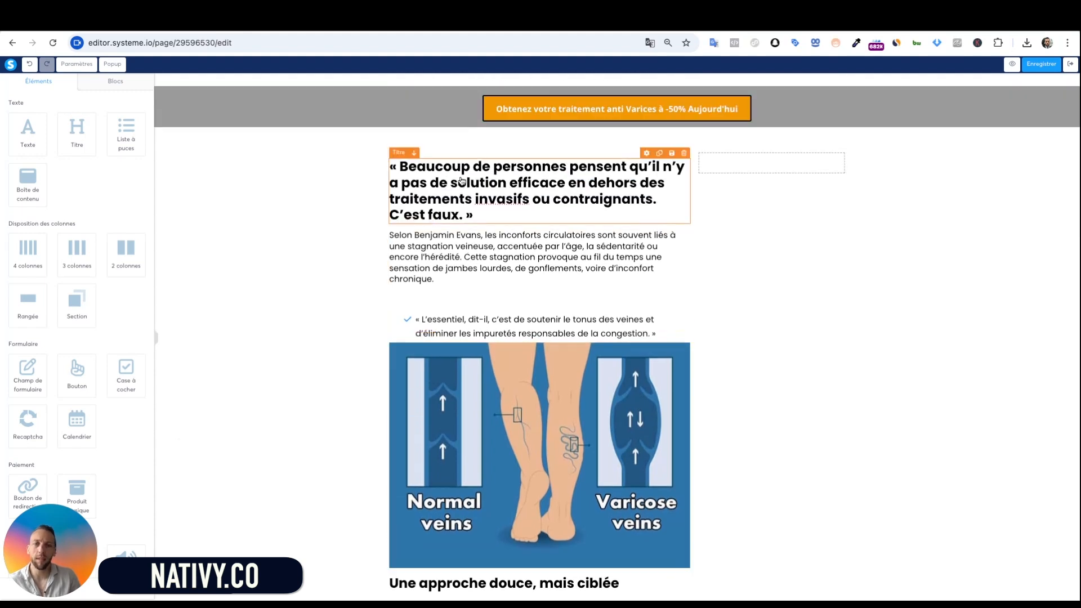
pyautogui.scroll(-3, 255, 323)
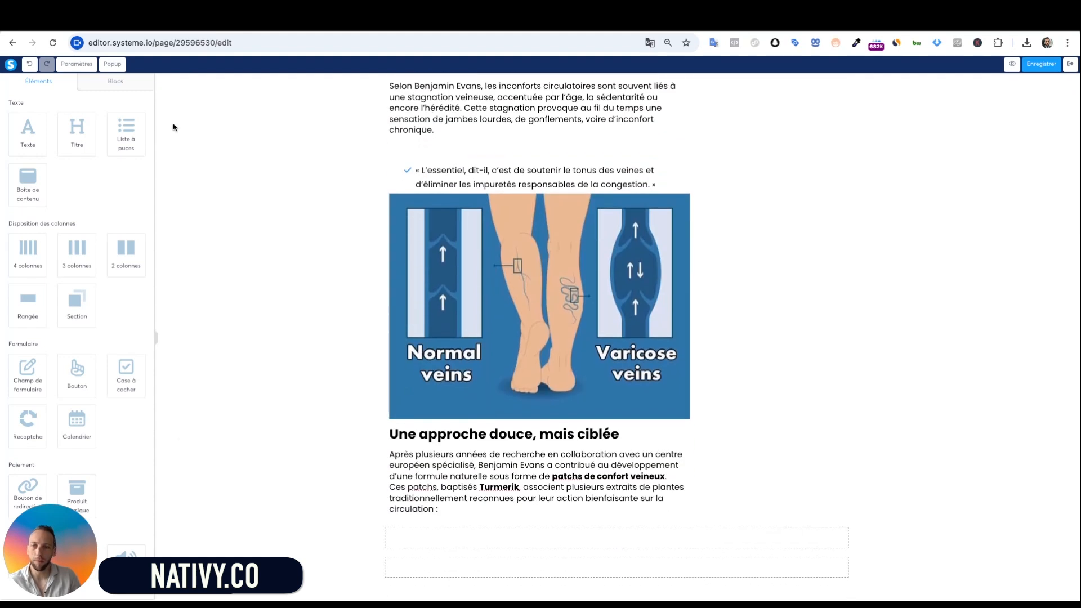
pyautogui.moveTo(121, 127); pyautogui.dragTo(561, 550)
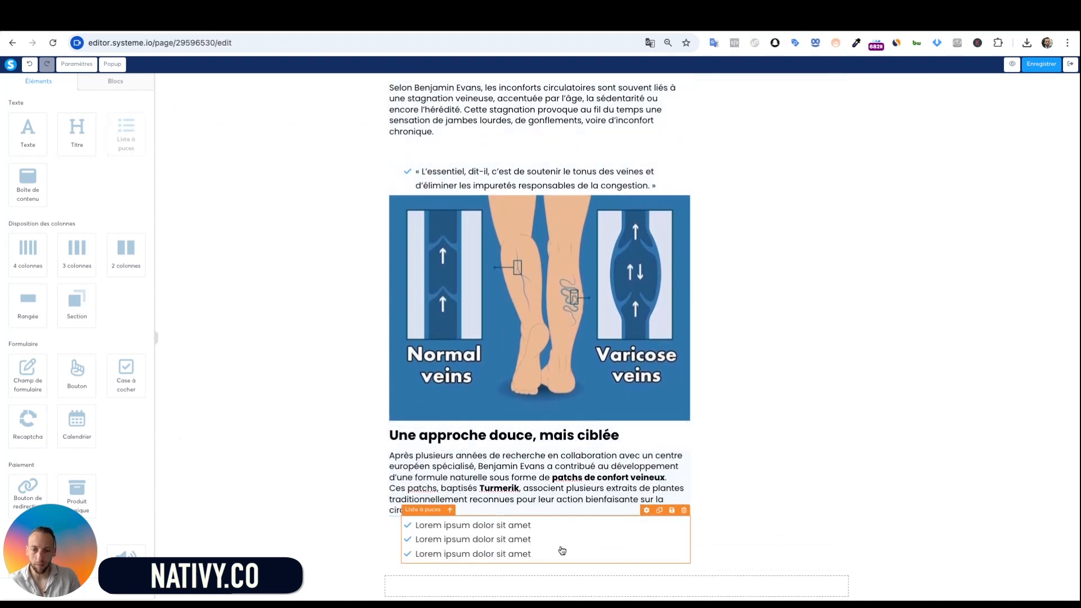
pyautogui.scroll(-1, 557, 546)
pyautogui.click(556, 513)
pyautogui.hotkey('ctrl', 'a')
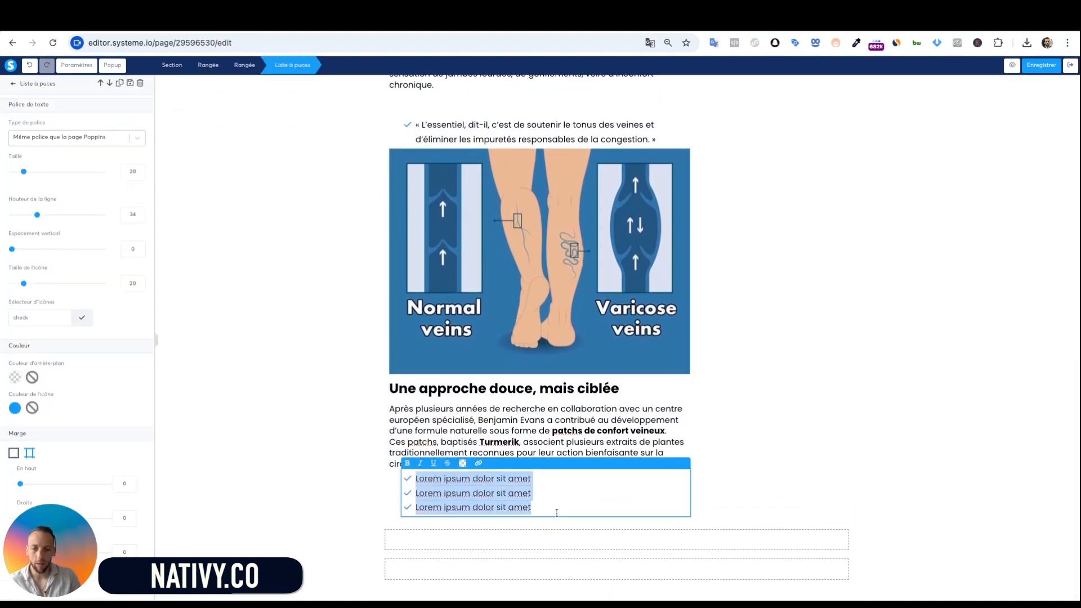
pyautogui.press('BackSpace')
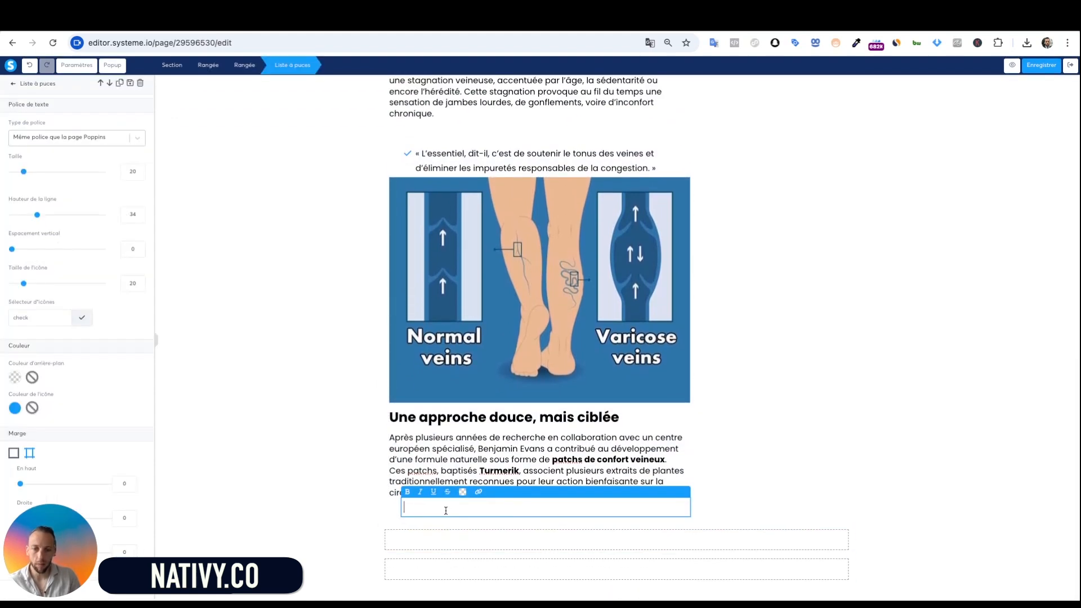
pyautogui.write('Prêle des champs : soutient la tonicité des parois veineuses Marronnier d’Inde : contribue à améliorer le retour veineux Camomille : aux propriétés apaisantes et calmantes')
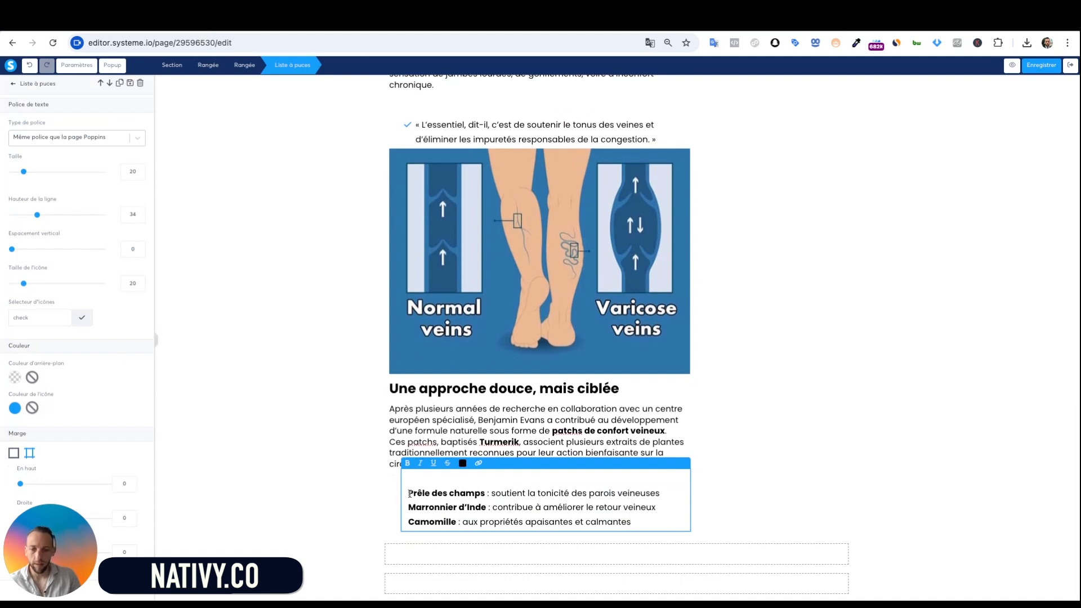
pyautogui.press('BackSpace')
pyautogui.press('BackSpace')
pyautogui.hotkey('ctrl', 'z')
pyautogui.hotkey('ctrl', 'z')
pyautogui.hotkey('ctrl', 'z')
pyautogui.hotkey('ctrl', 'z')
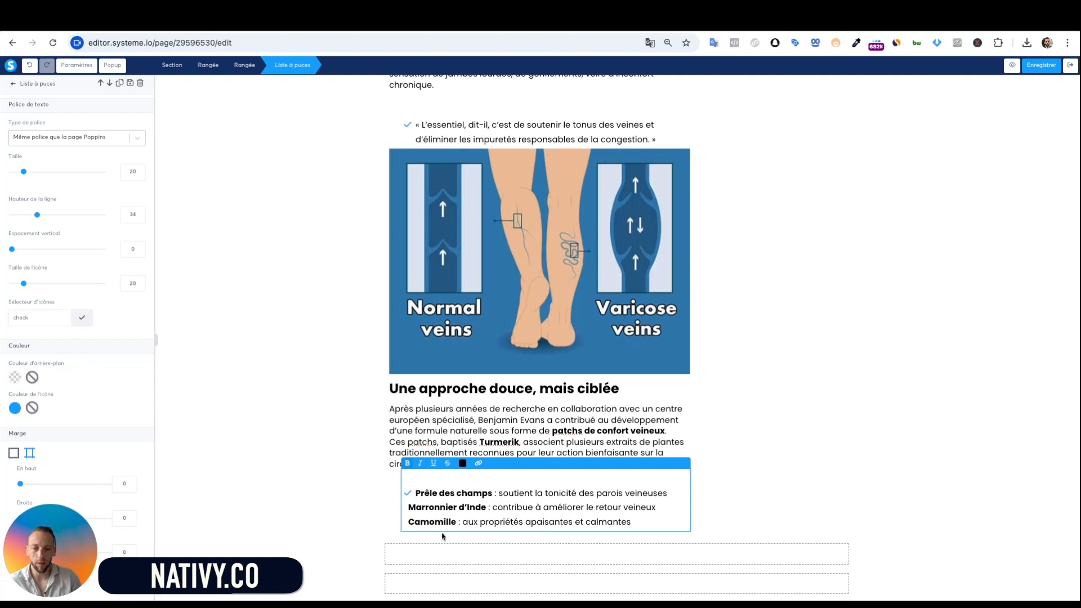
# Split the list into separate items: Prêle des champs, Marronnier d'Inde and Camomille
pyautogui.click(408, 510)
pyautogui.press('Return')
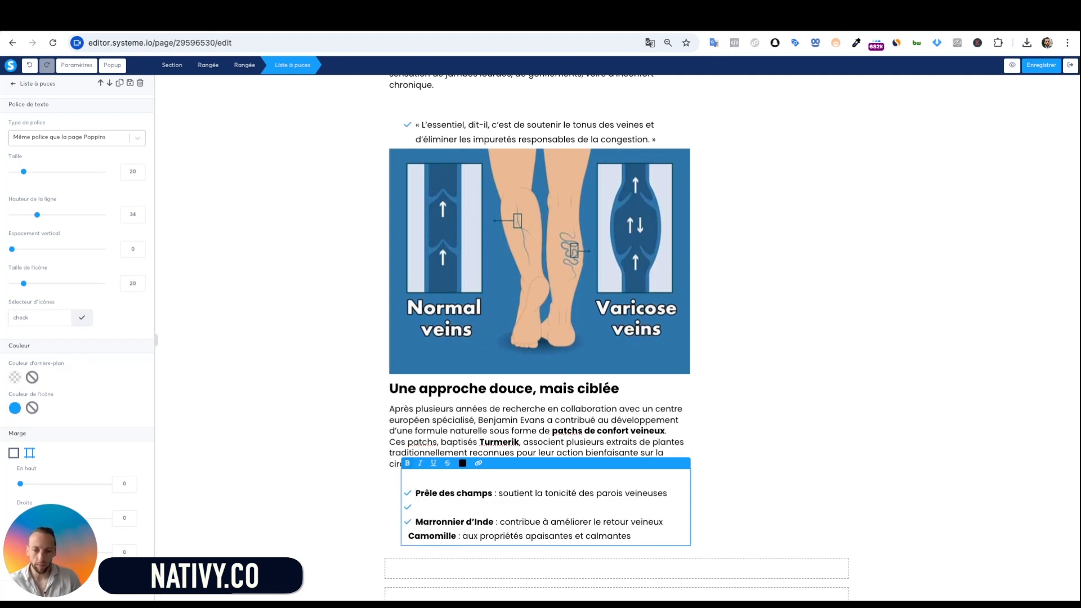
pyautogui.press('BackSpace')
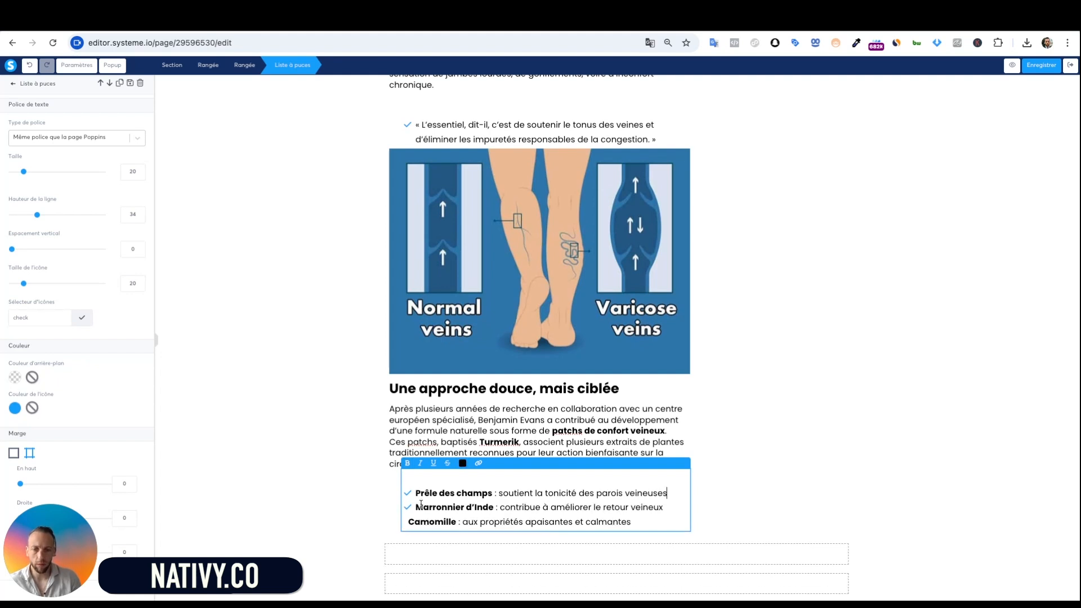
pyautogui.press('BackSpace')
pyautogui.press('BackSpace')
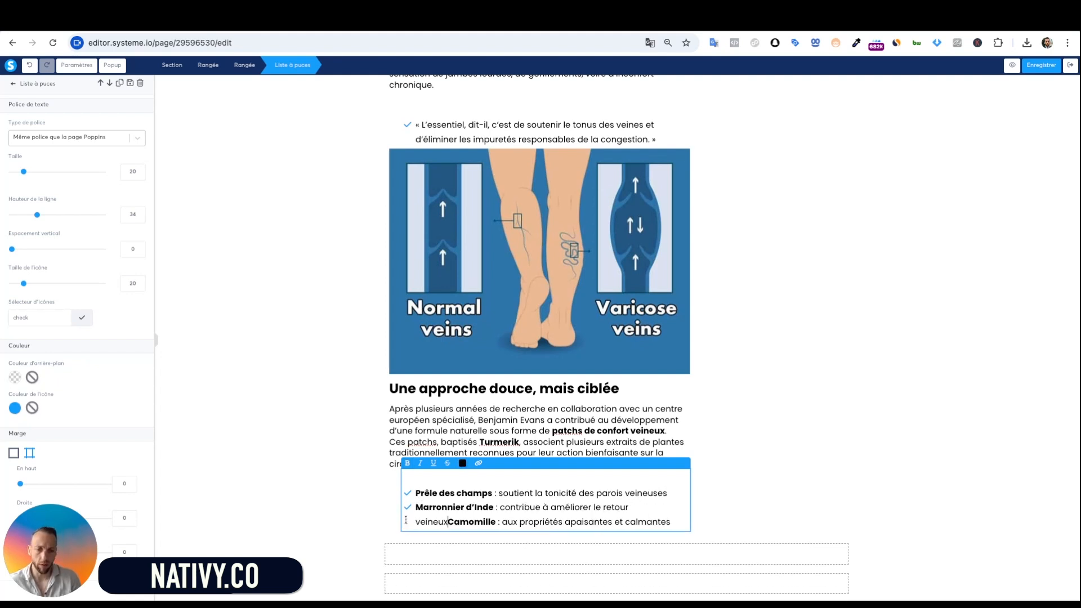
pyautogui.press('Return')
pyautogui.press('Return')
pyautogui.press('BackSpace')
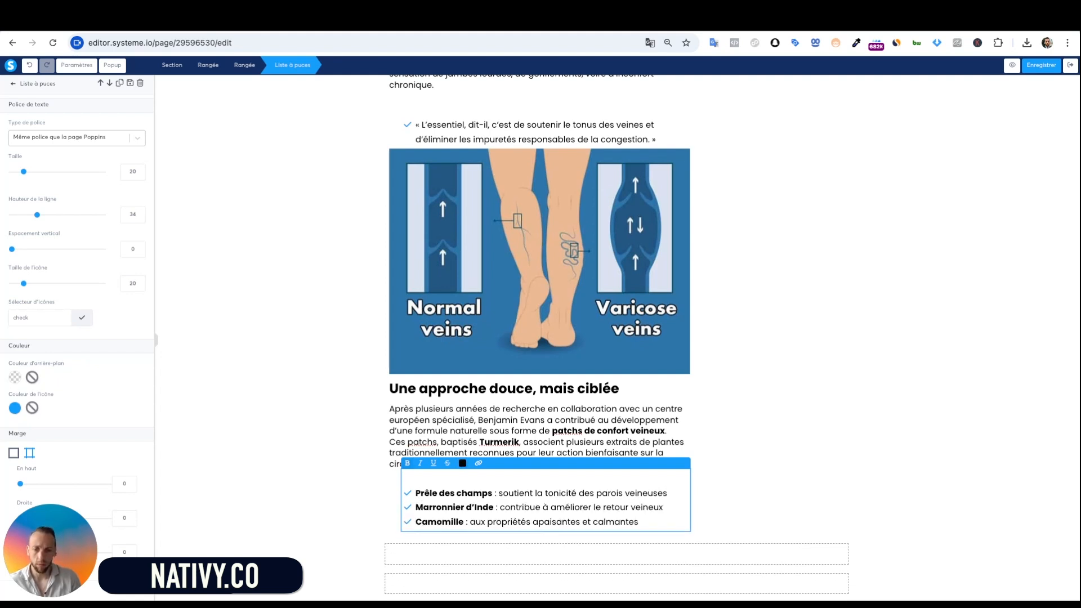
pyautogui.click(339, 490)
pyautogui.click(445, 510)
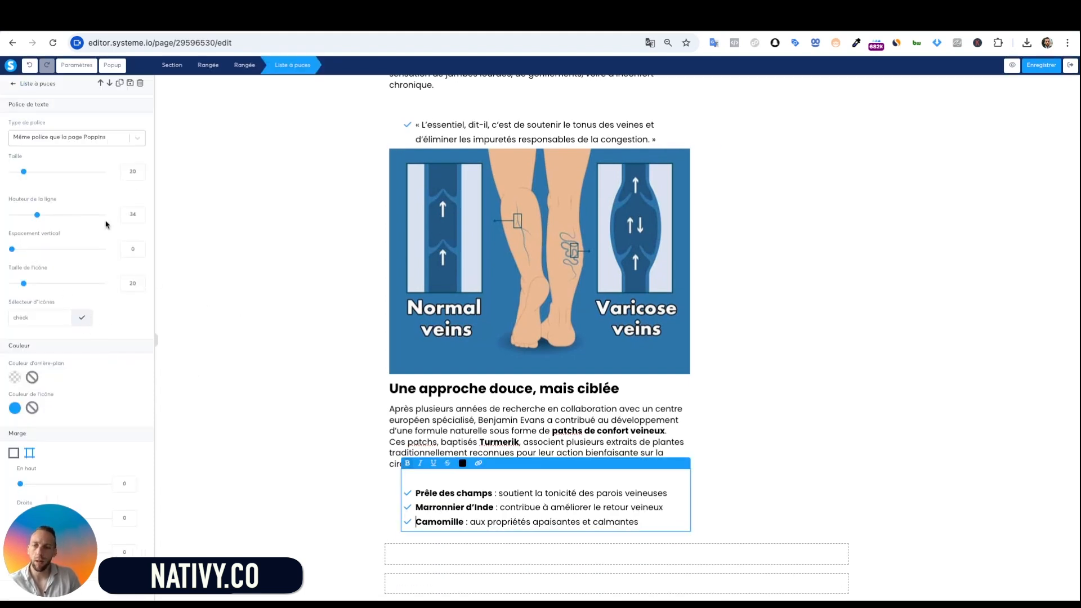
# Switch the herb list bullets to filled check-circle icons
pyautogui.click(82, 318)
pyautogui.scroll(-2, 88, 447)
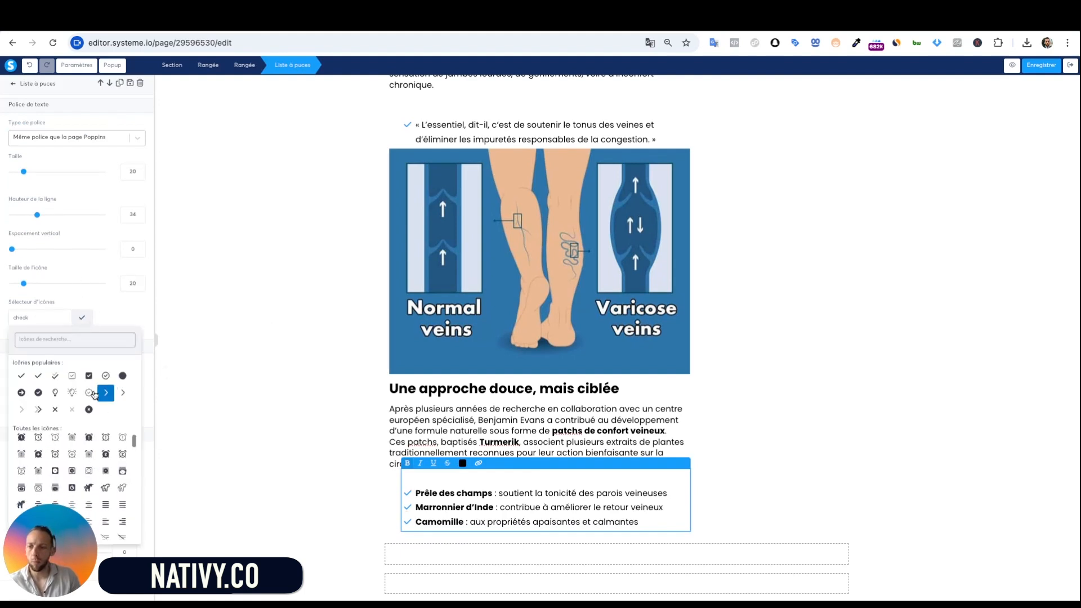
pyautogui.click(37, 392)
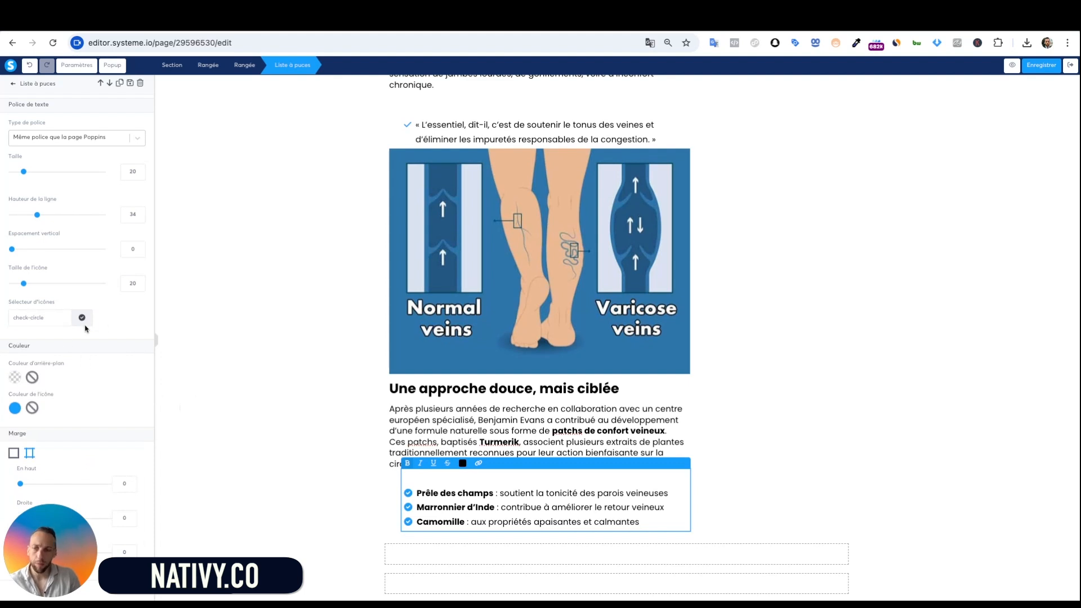
pyautogui.click(15, 407)
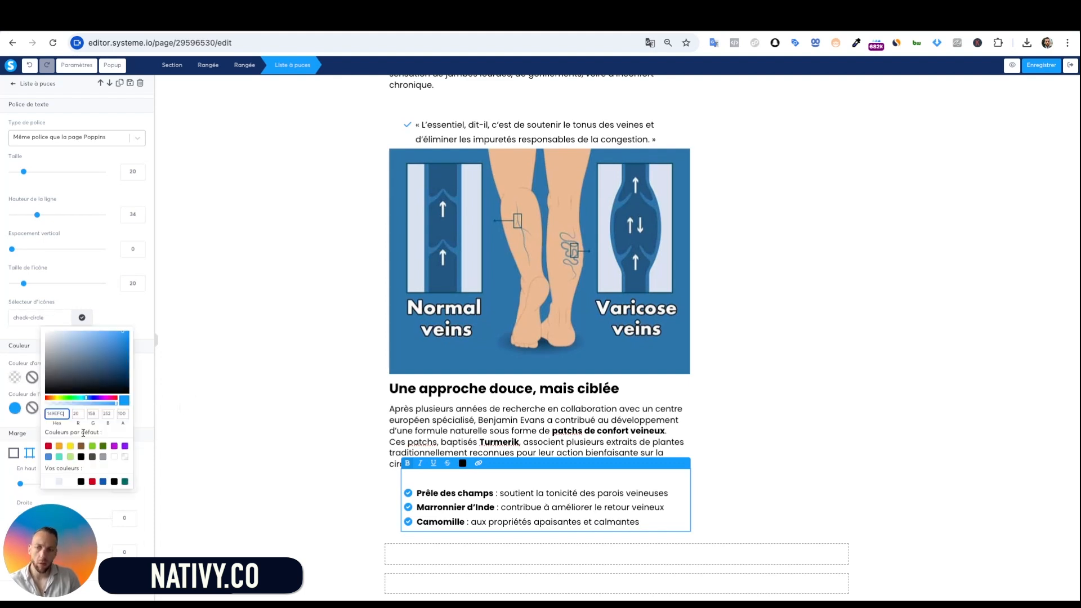
pyautogui.click(337, 468)
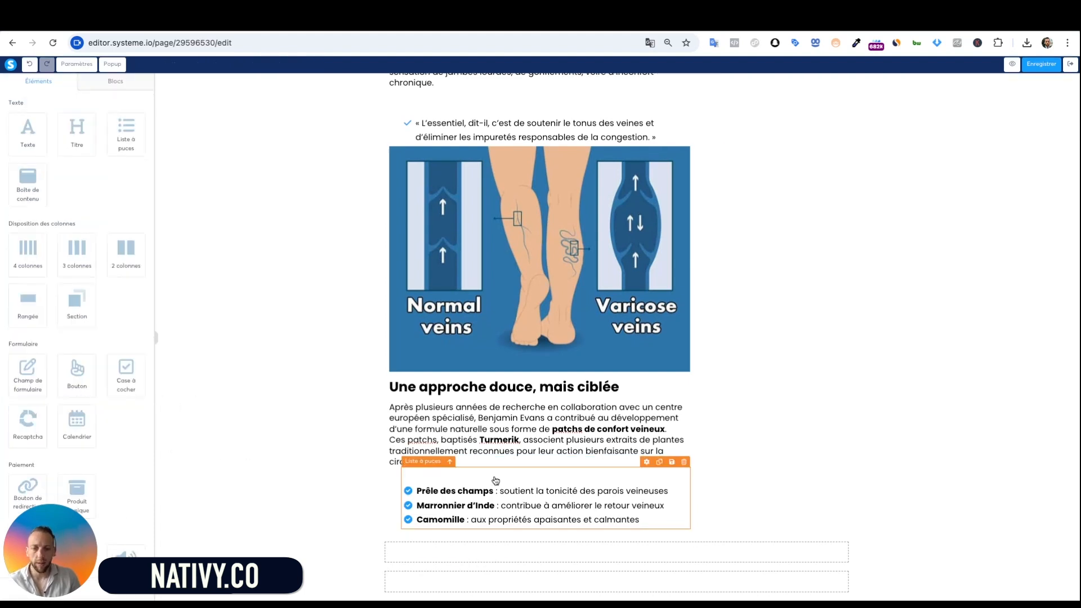
pyautogui.scroll(-1, 554, 369)
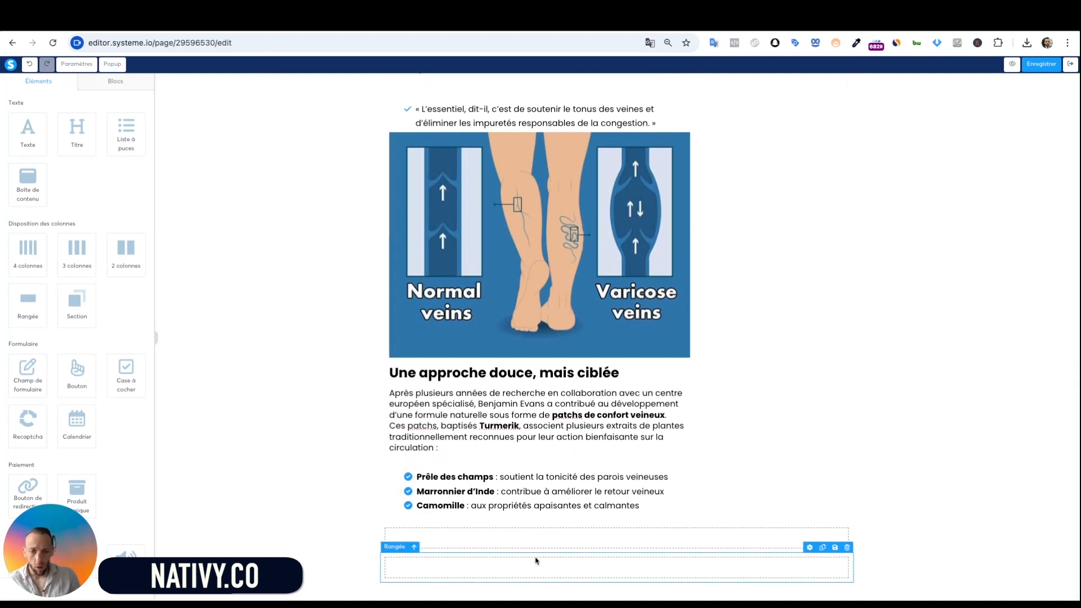
# Add a text block below the herb list with the pasted testimonial quote, left-aligned
pyautogui.moveTo(27, 134); pyautogui.dragTo(514, 501)
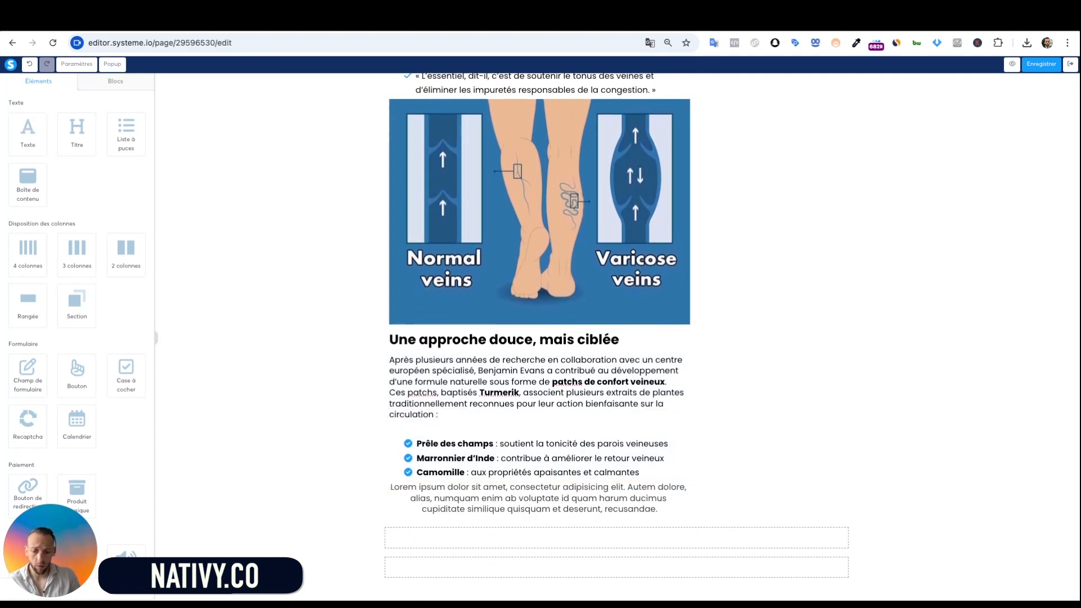
pyautogui.click(468, 501)
pyautogui.hotkey('ctrl', 'a')
pyautogui.write('« Dès les premières applications, certains utilisateurs ont observé une sensation de soulagement. En poursuivant l’application chaque soir, les effets s’intensifient progressivement. »')
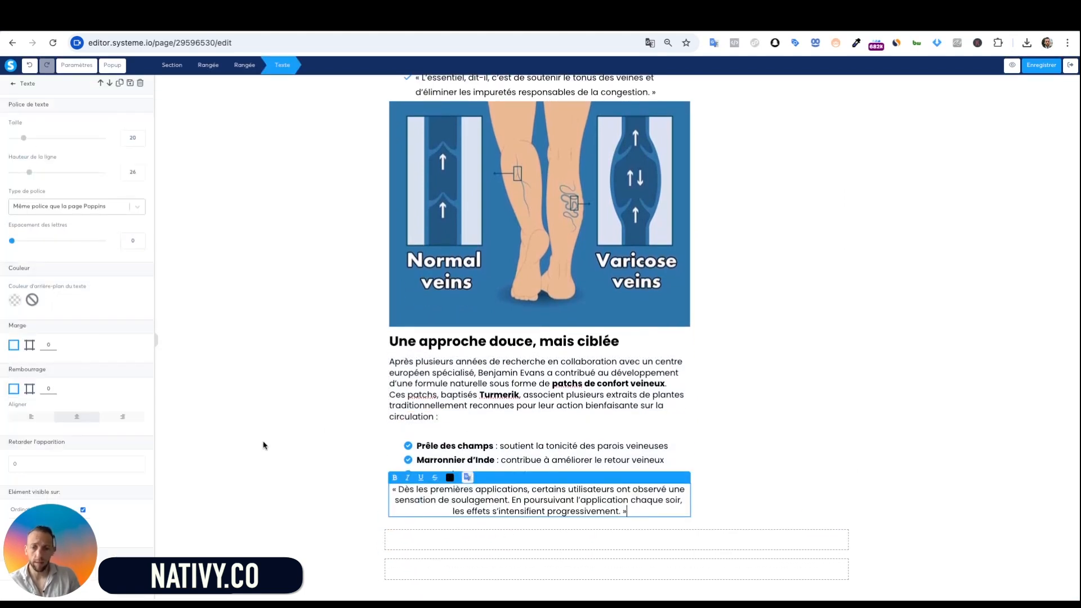
pyautogui.click(40, 421)
pyautogui.press('Escape')
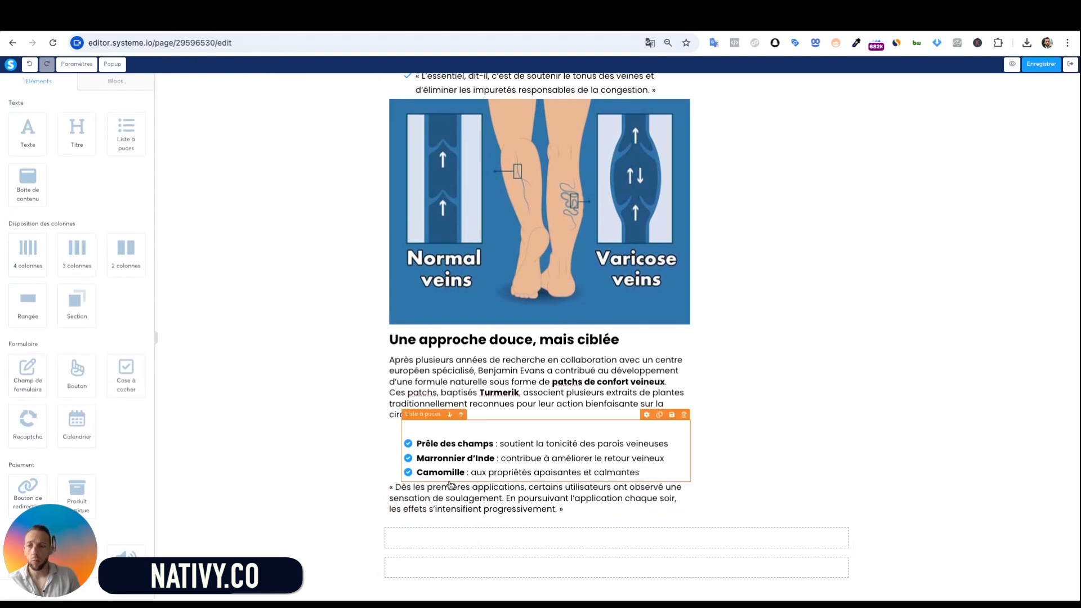
# Insert the uploaded photo 4.jpg of the man holding patches, left-aligned and enlarged to 713 wide
pyautogui.scroll(-5, 98, 401)
pyautogui.scroll(-1, 97, 400)
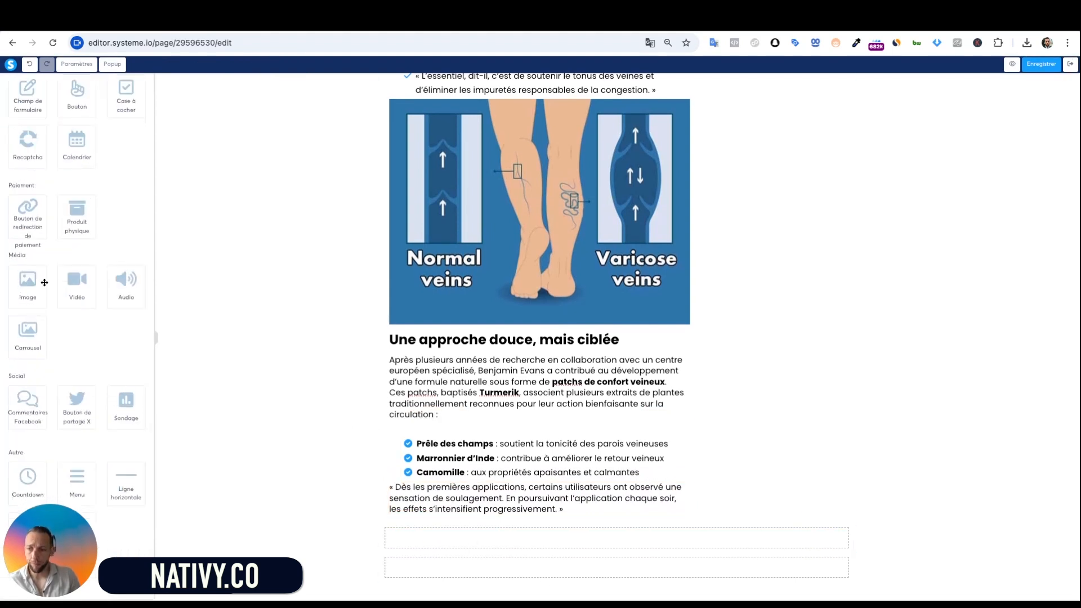
pyautogui.moveTo(37, 293); pyautogui.dragTo(435, 534)
pyautogui.click(137, 121)
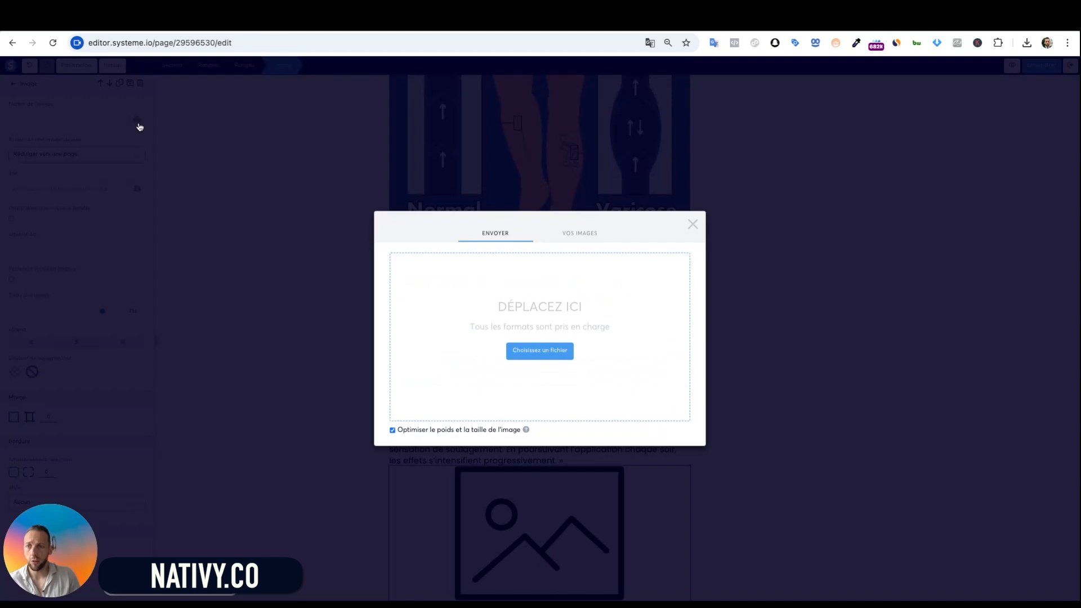
pyautogui.click(587, 234)
pyautogui.click(468, 331)
pyautogui.click(684, 446)
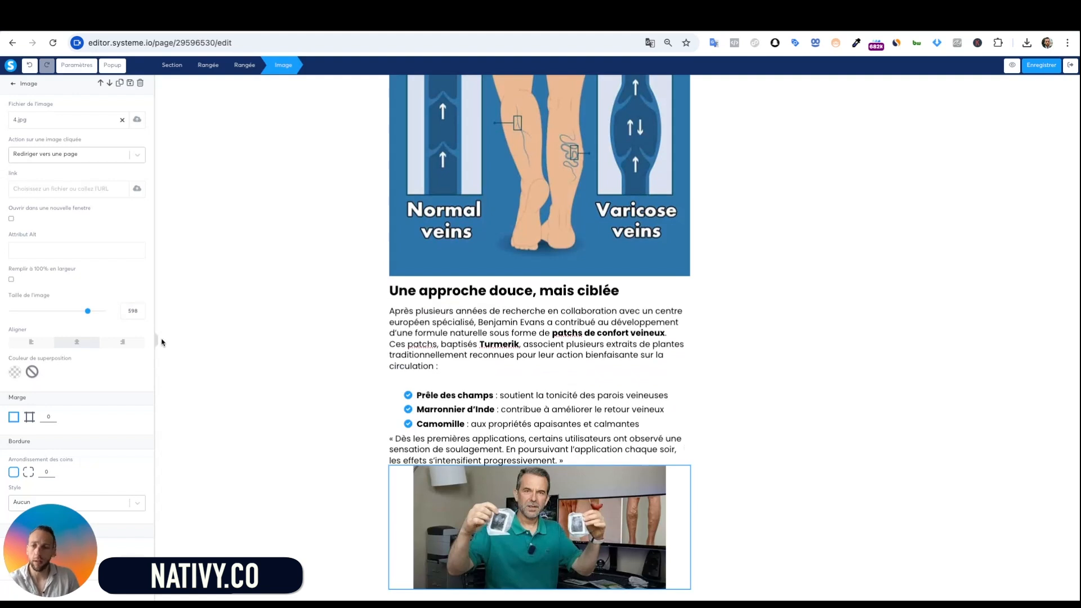
pyautogui.click(26, 342)
pyautogui.moveTo(87, 311); pyautogui.dragTo(102, 311)
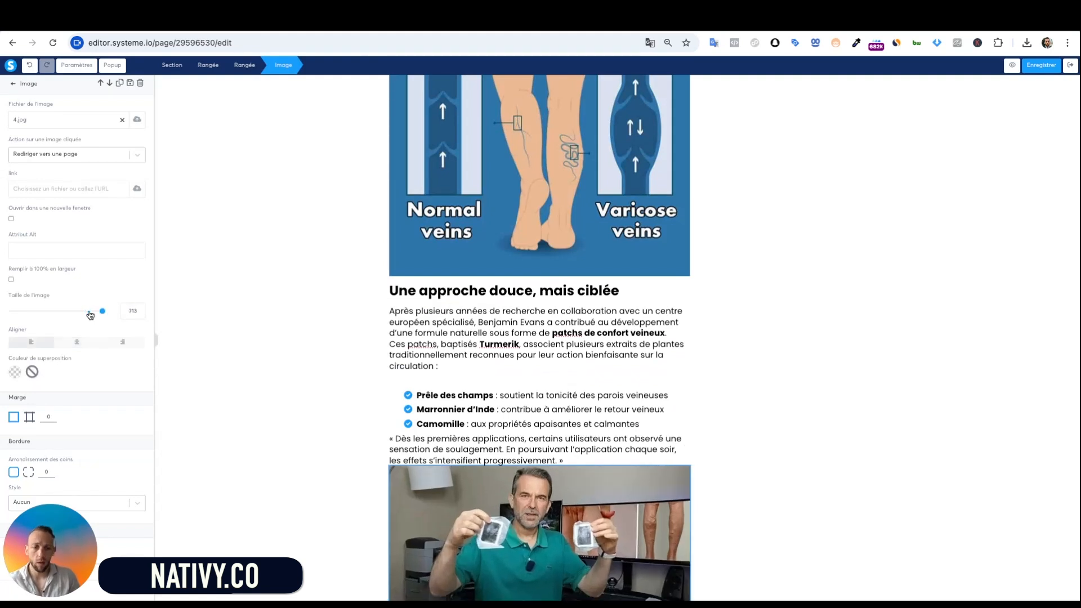
pyautogui.click(336, 406)
pyautogui.scroll(-2, 592, 488)
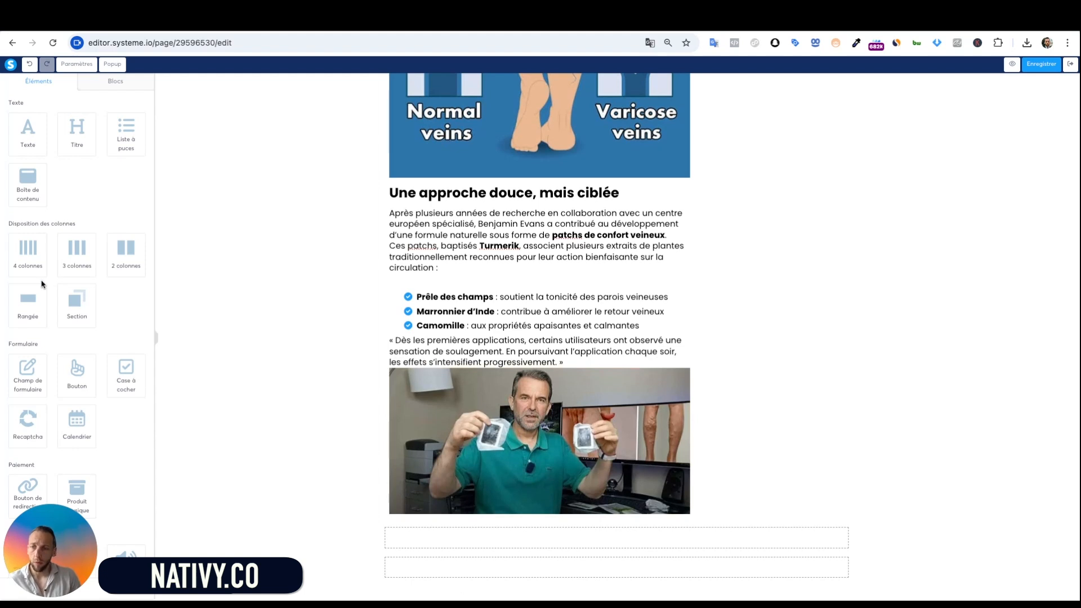
# Add heading, text and list blocks; set the heading 'Utilisation simple, confort au quotidien', left-aligned
pyautogui.moveTo(76, 126); pyautogui.dragTo(411, 478)
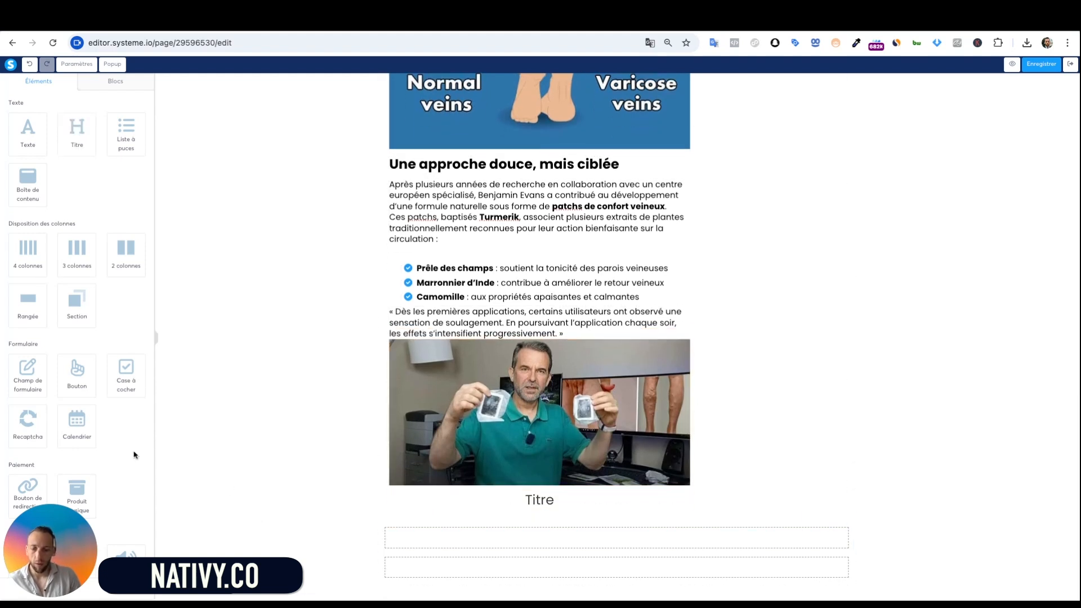
pyautogui.moveTo(33, 133); pyautogui.dragTo(417, 509)
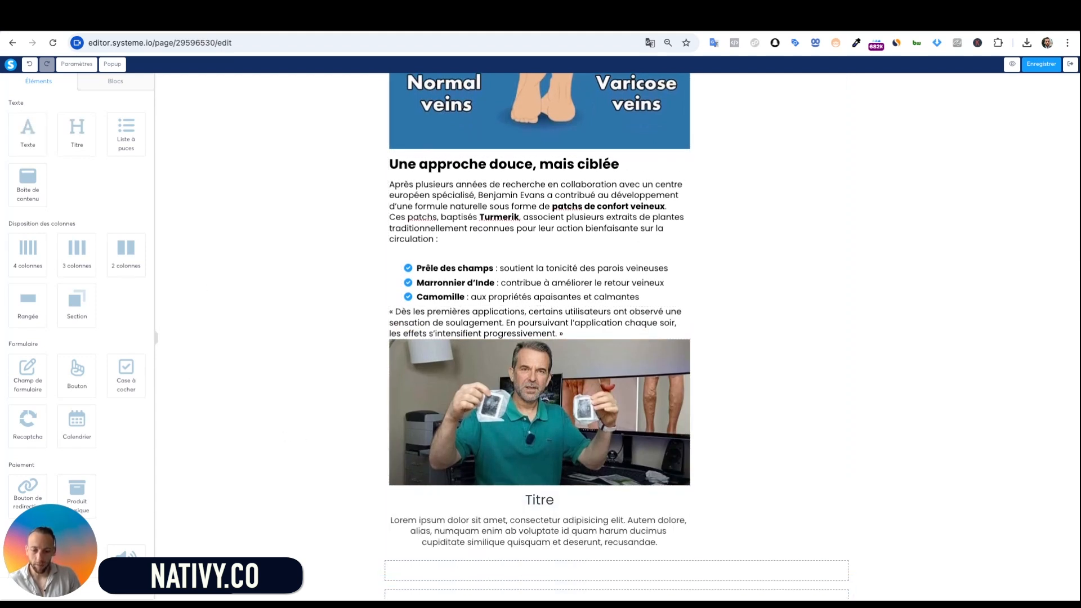
pyautogui.moveTo(131, 131); pyautogui.dragTo(648, 575)
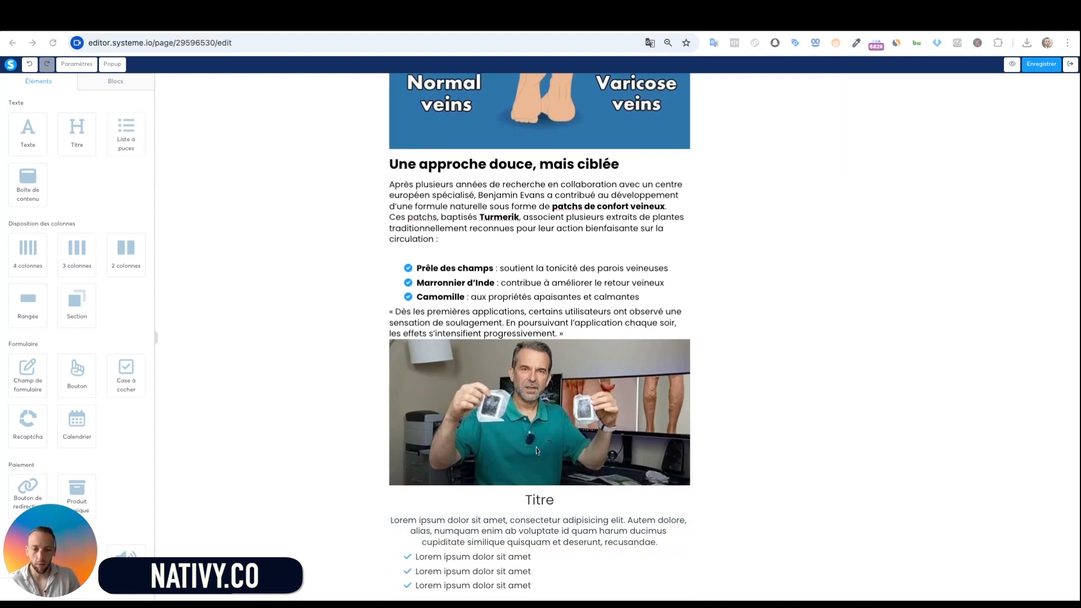
pyautogui.click(528, 501)
pyautogui.doubleClick(528, 501)
pyautogui.write('Utilisation simple, confort au quotidien')
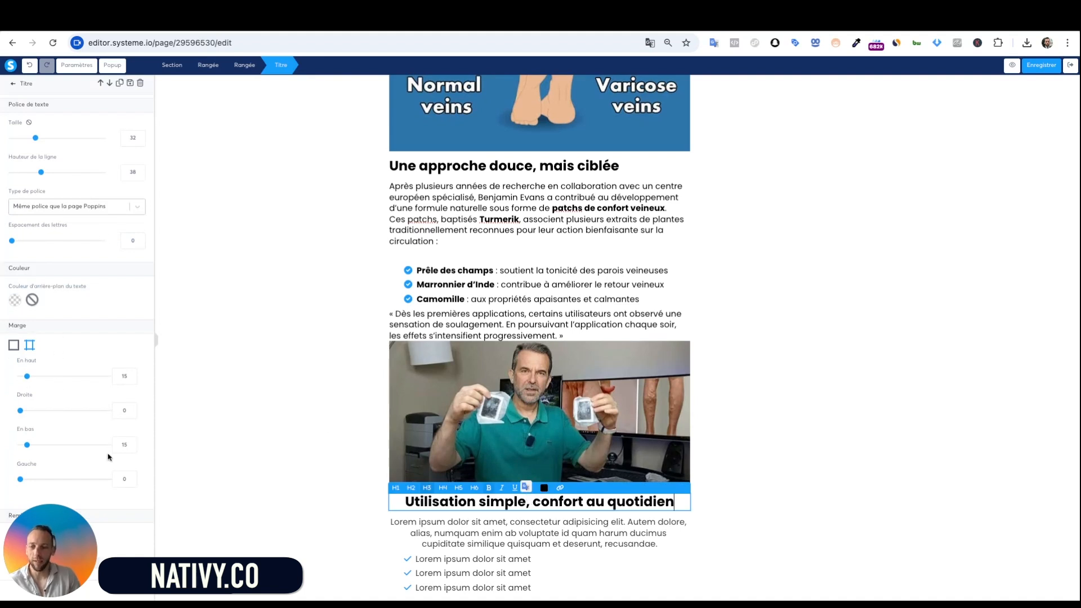
pyautogui.scroll(-3, 113, 455)
pyautogui.click(31, 409)
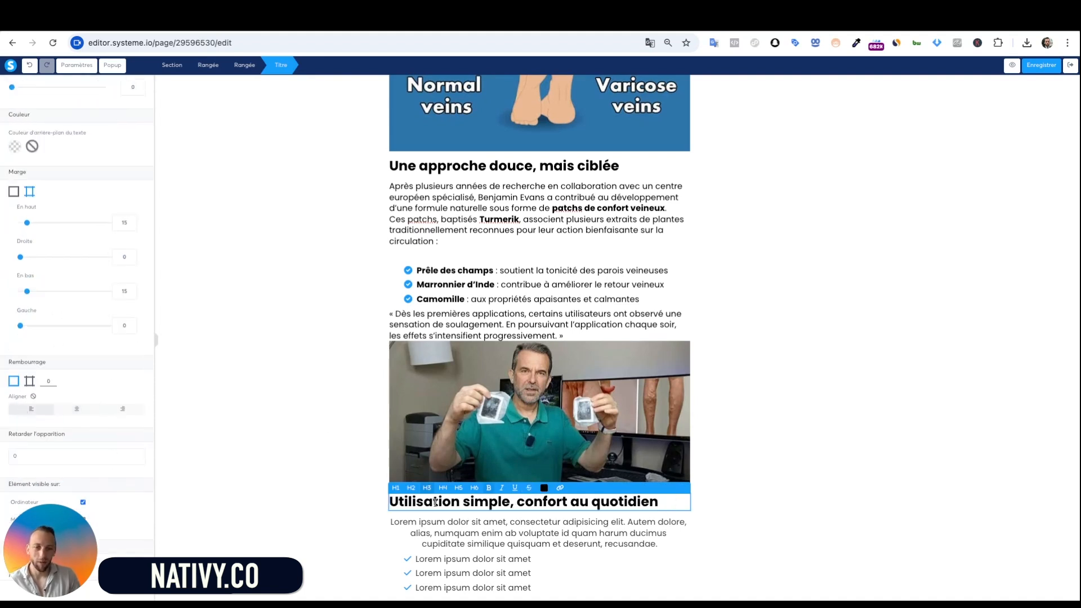
pyautogui.click(728, 521)
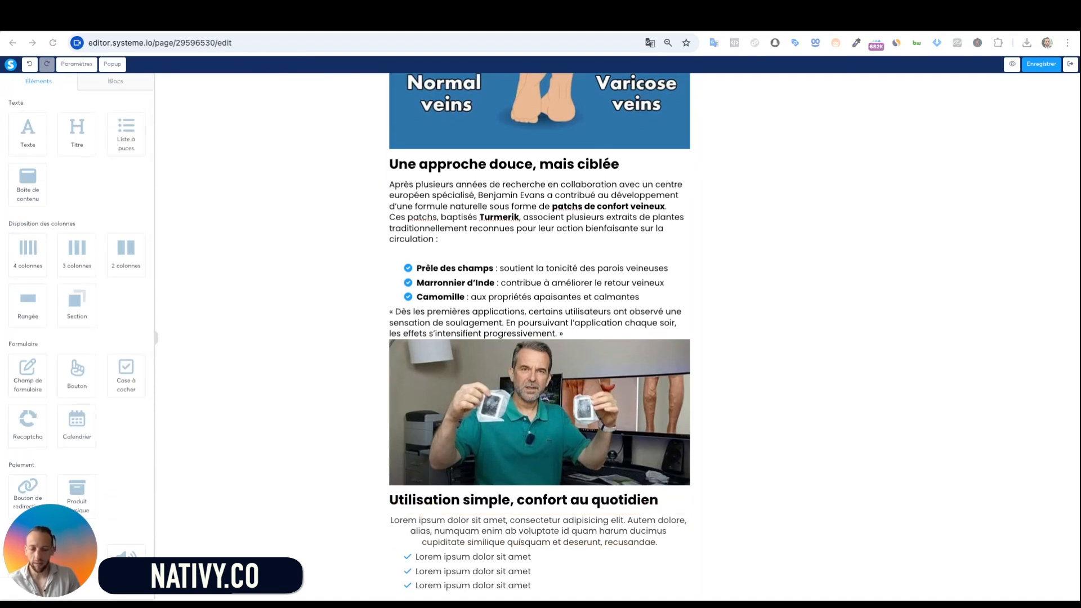
# Replace the placeholder paragraph with the left-aligned Turmerik usage text ending 'Mode d'emploi en 3 étapes :'
pyautogui.click(438, 526)
pyautogui.hotkey('ctrl', 'a')
pyautogui.write('Le patch Turmerik s’applique le soir sur une peau propre et sèche, directement sur les pieds ou les mollets. Mode d’emploi en 3 étapes :')
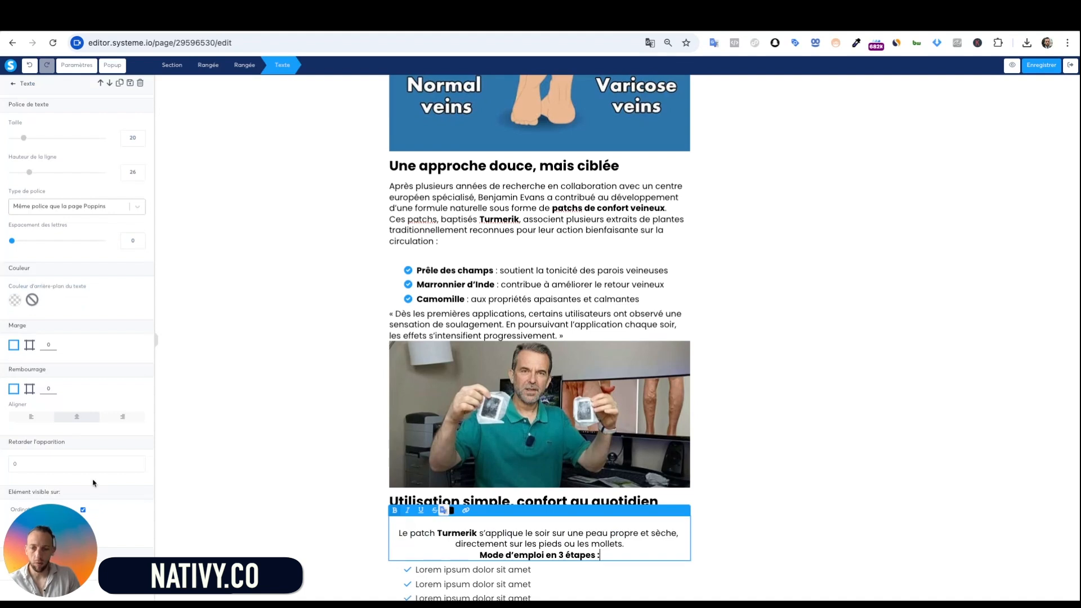
pyautogui.click(19, 416)
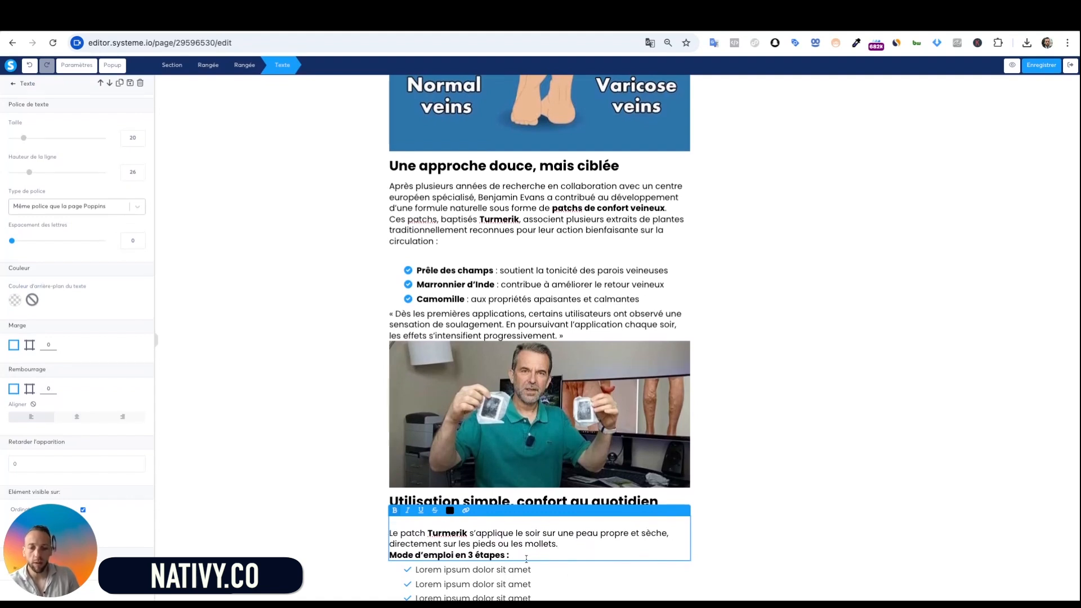
pyautogui.click(718, 461)
pyautogui.scroll(-1, 481, 591)
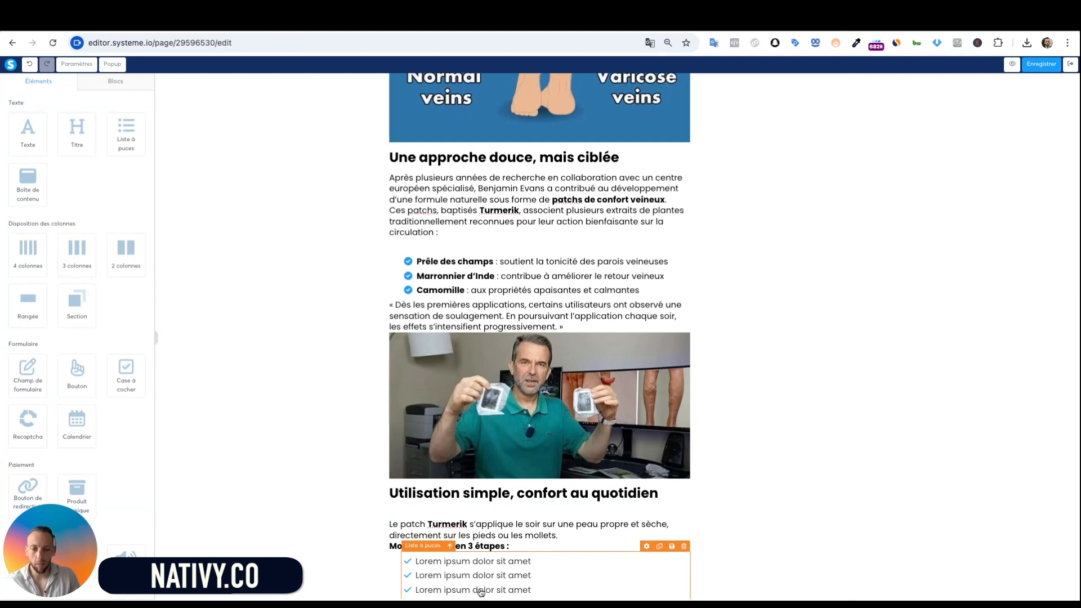
# Fill the list with the three steps: Nettoyer la peau, Appliquer un patch…, Répéter tous les soirs
pyautogui.scroll(-2, 480, 591)
pyautogui.press('super+Tab')
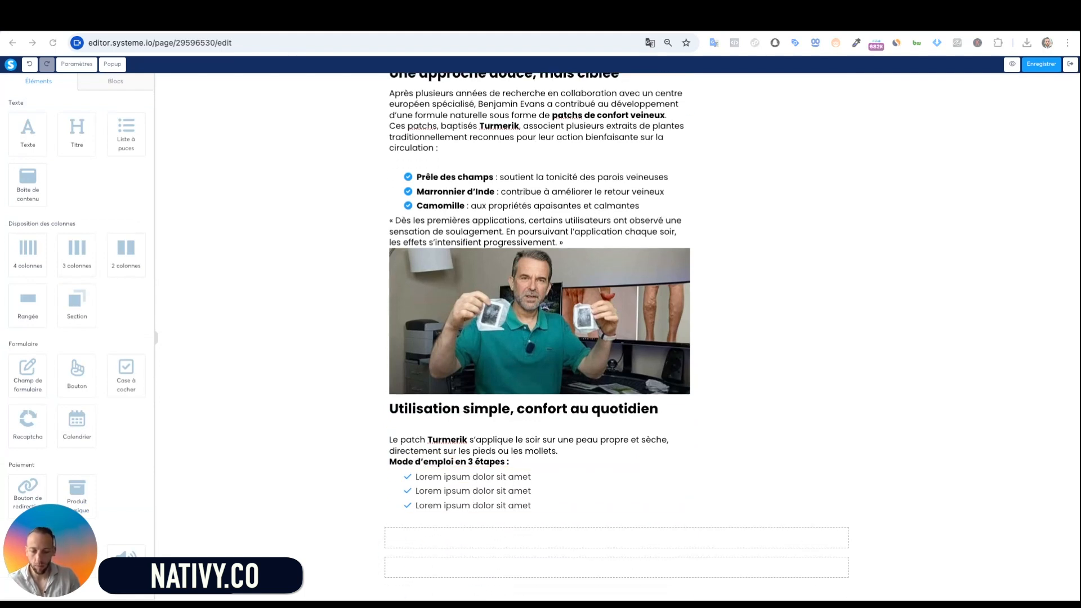
pyautogui.click(567, 501)
pyautogui.hotkey('ctrl', 'a')
pyautogui.write('Nettoyer la peau Appliquer un patch sur chaque jambe avant le coucher Répéter tous les soirs pendant 2 à 4 semaines')
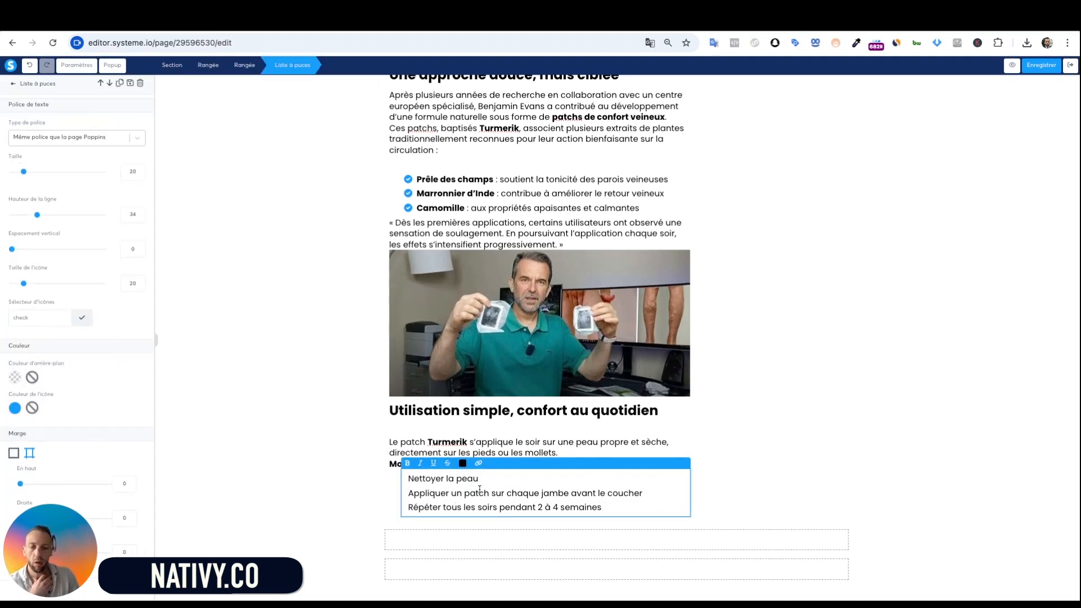
# Make the step bullets filled circles with icon size 13
pyautogui.click(82, 317)
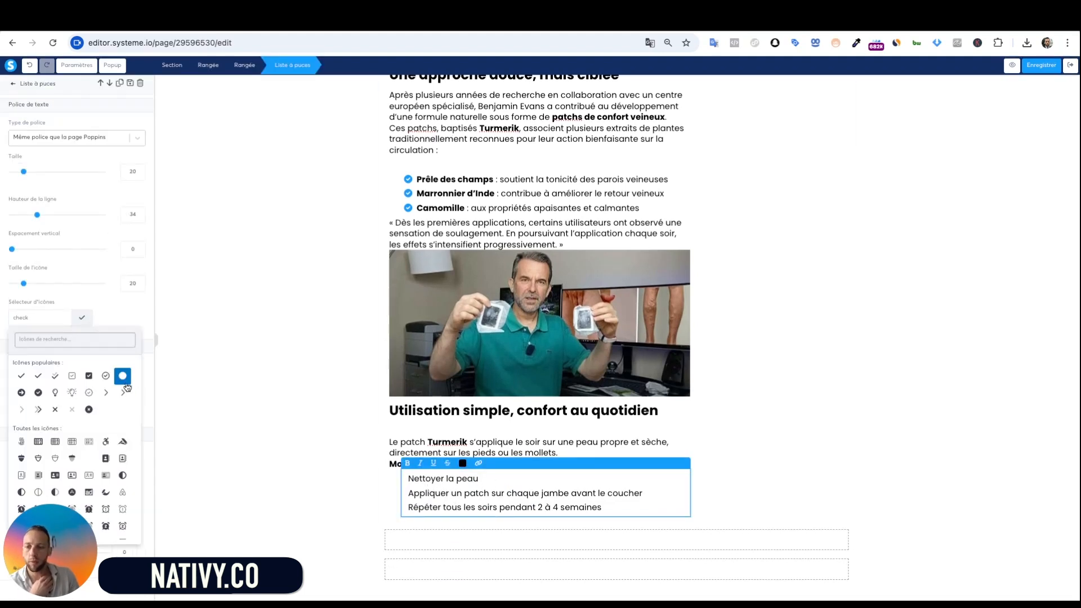
pyautogui.click(127, 387)
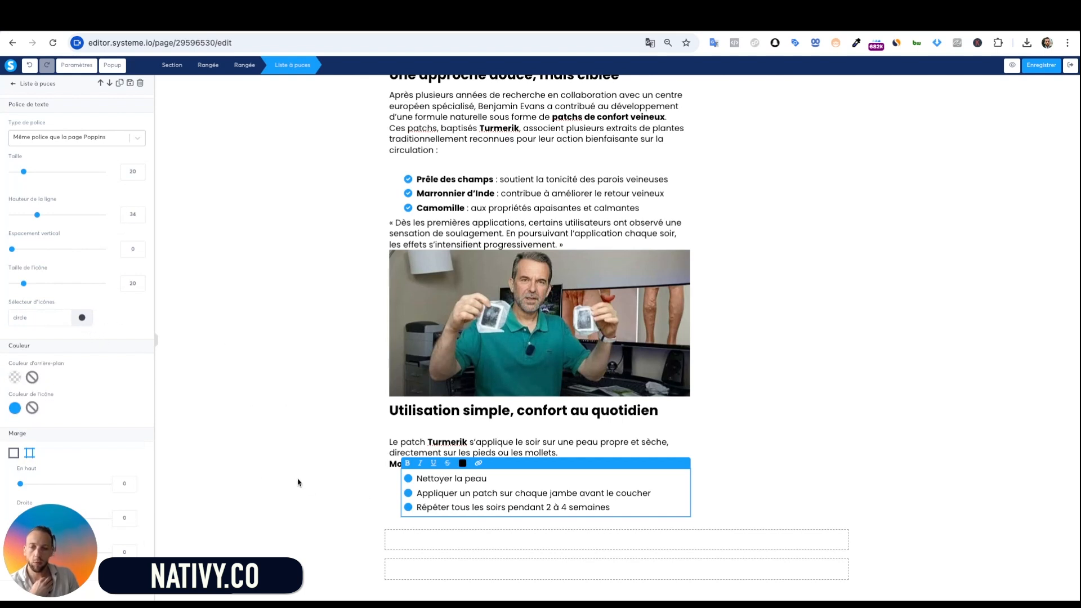
pyautogui.click(457, 539)
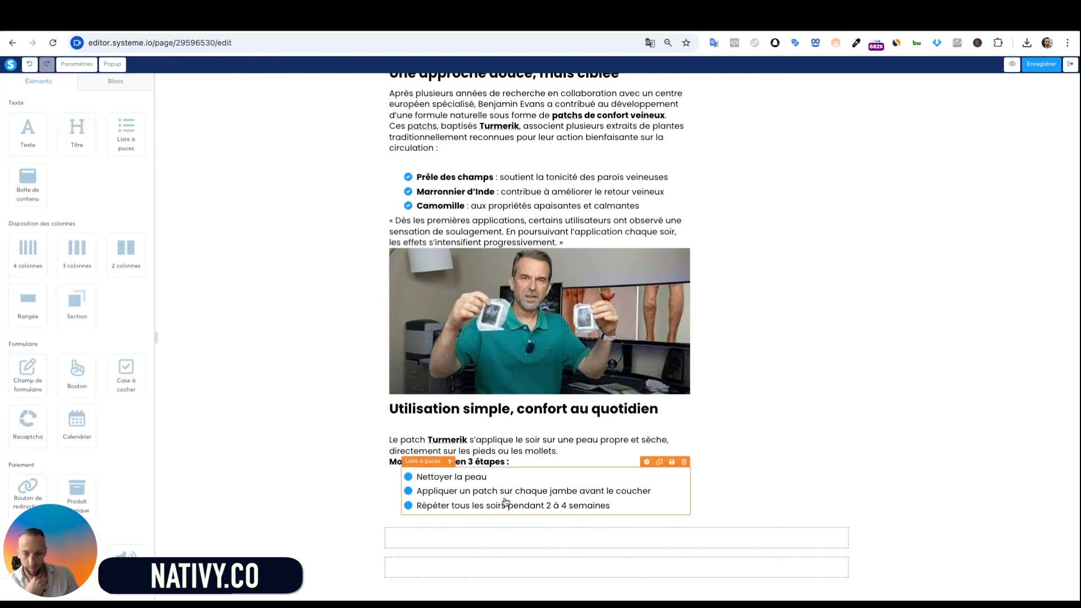
pyautogui.click(440, 492)
pyautogui.moveTo(23, 283); pyautogui.dragTo(17, 284)
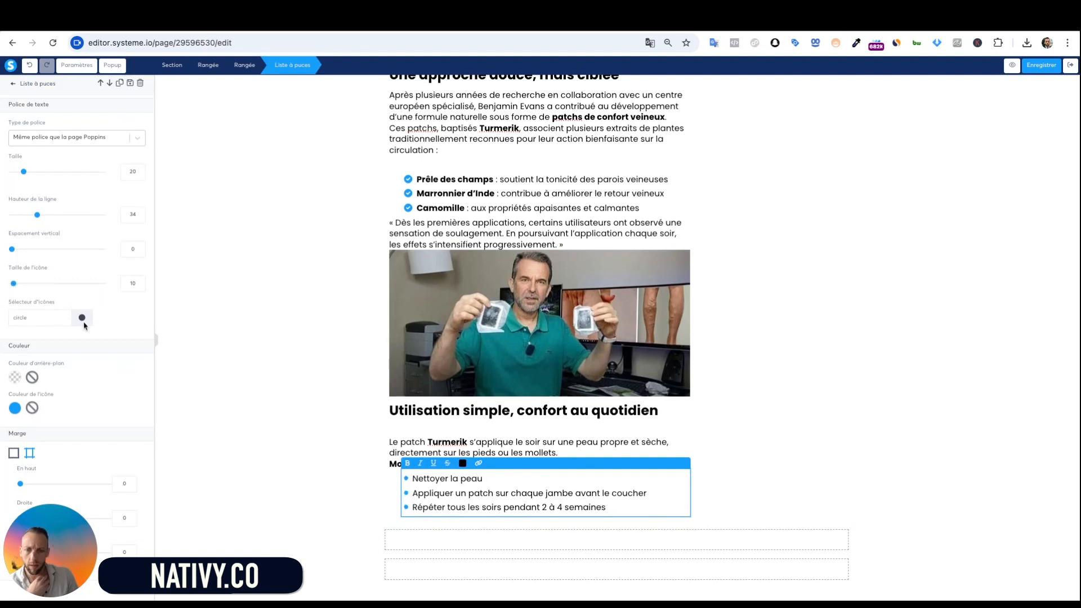
pyautogui.click(243, 425)
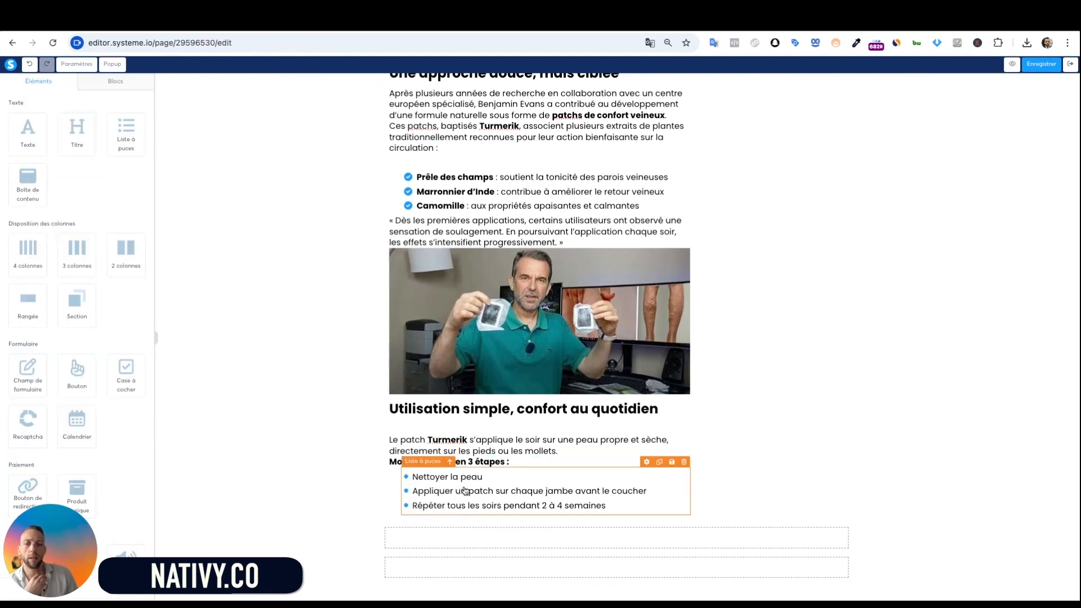
pyautogui.click(606, 453)
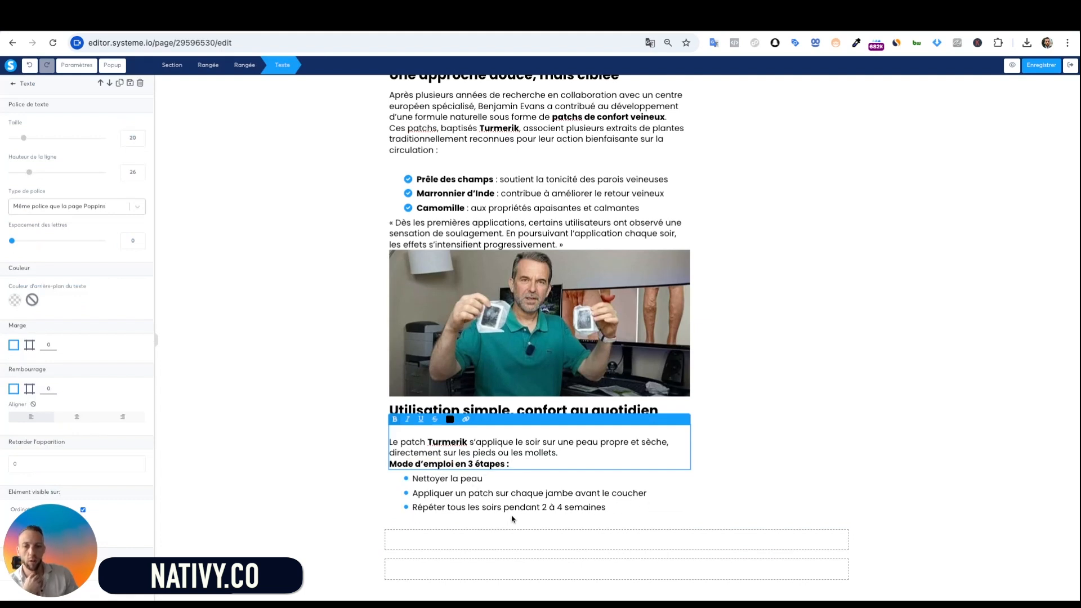
pyautogui.click(730, 509)
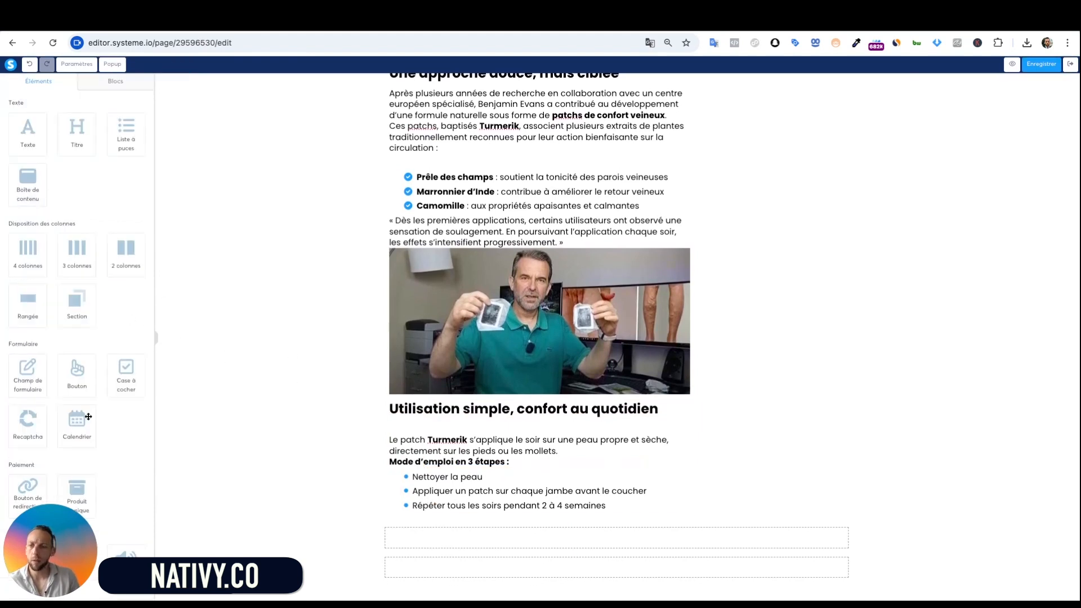
# Add an image block below the steps list with the uploaded foot-patch photo 30.jpg
pyautogui.scroll(-4, 88, 416)
pyautogui.moveTo(29, 329); pyautogui.dragTo(537, 512)
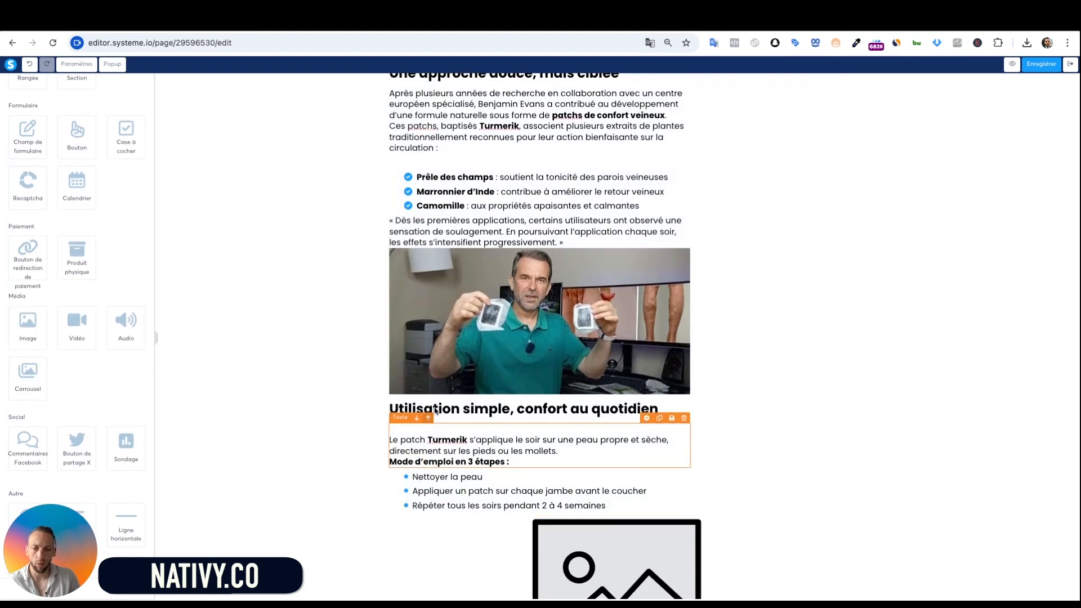
pyautogui.click(577, 438)
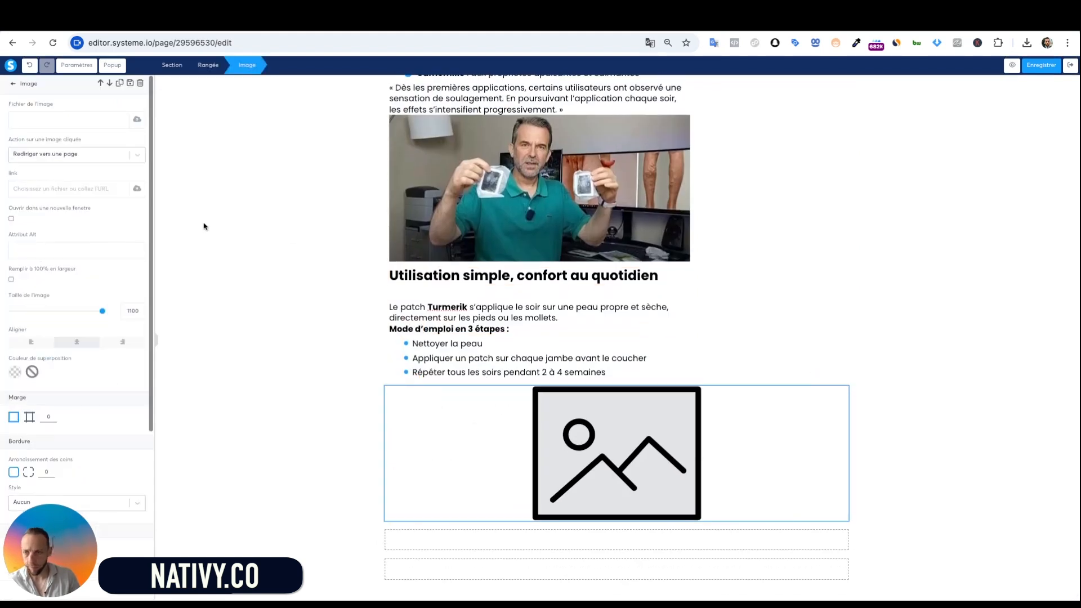
pyautogui.click(138, 122)
pyautogui.click(584, 240)
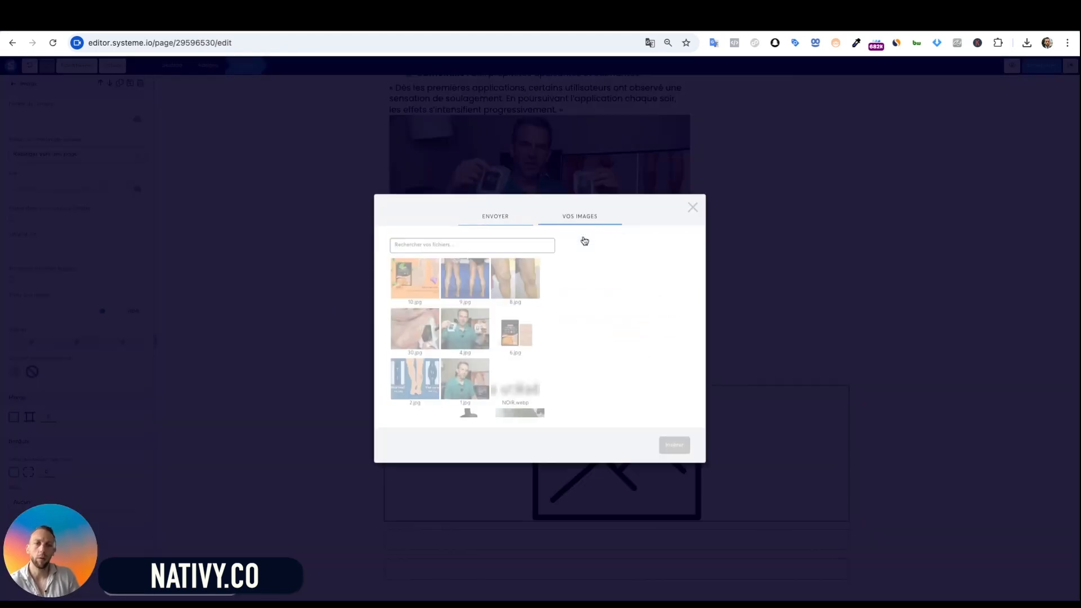
pyautogui.click(415, 326)
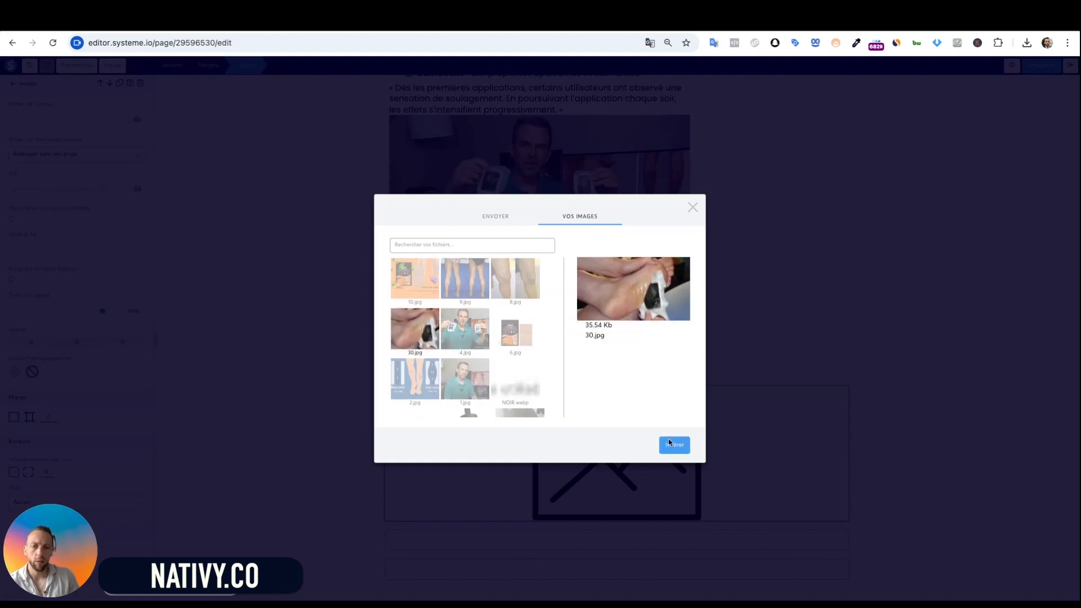
pyautogui.click(674, 446)
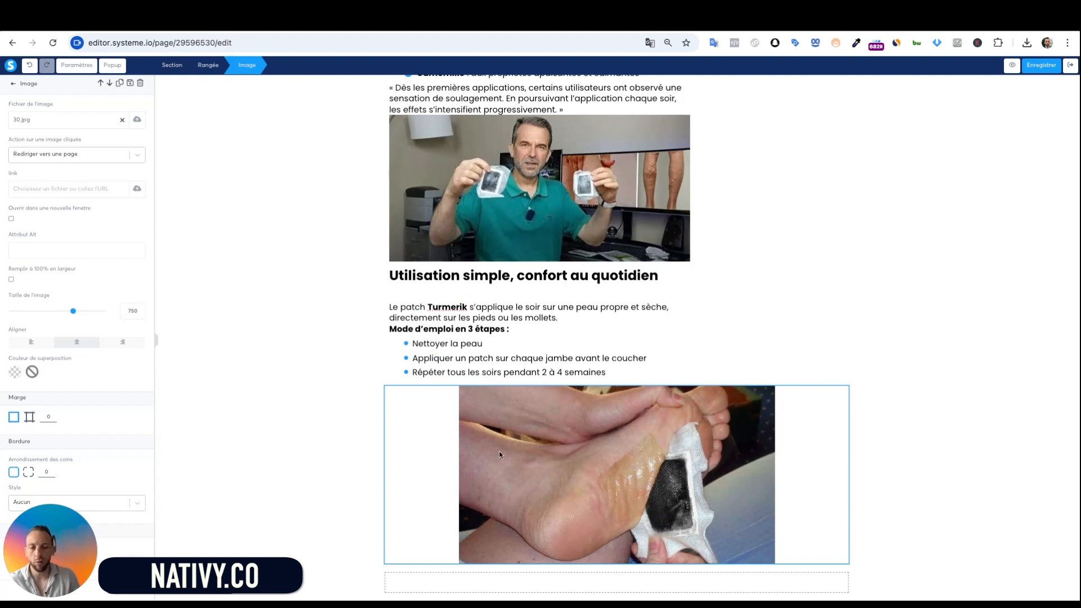
# Left-align the foot photo and set its width to about 716
pyautogui.click(23, 342)
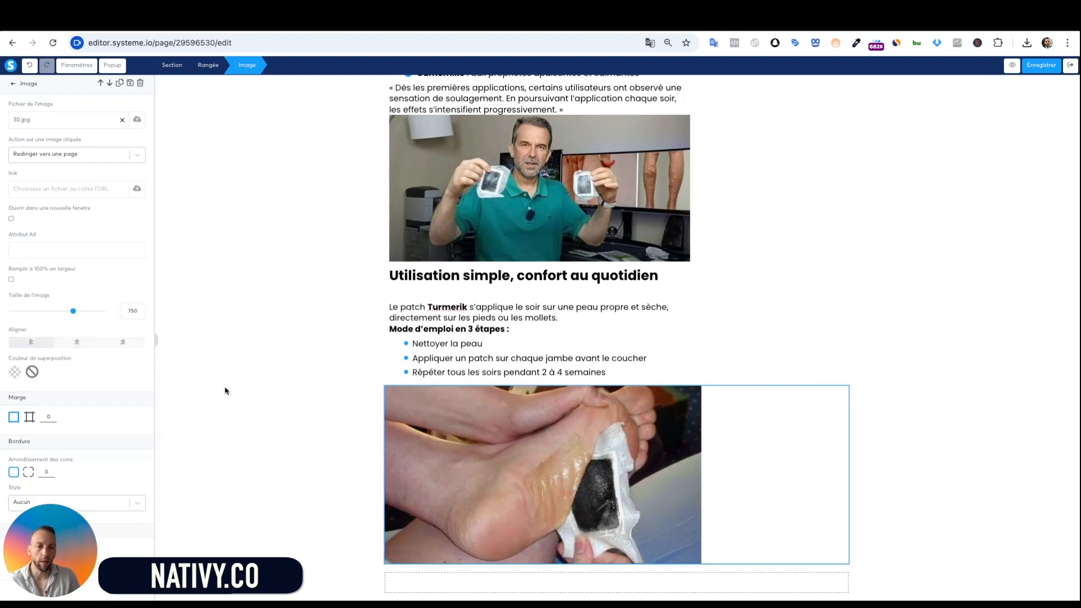
pyautogui.moveTo(73, 311); pyautogui.dragTo(101, 310)
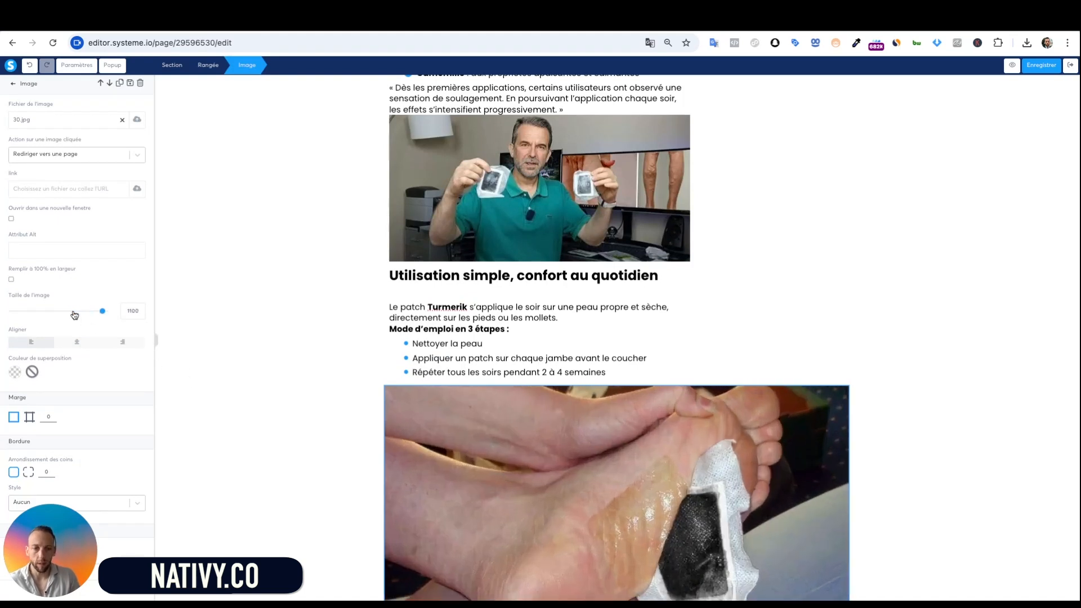
pyautogui.click(73, 310)
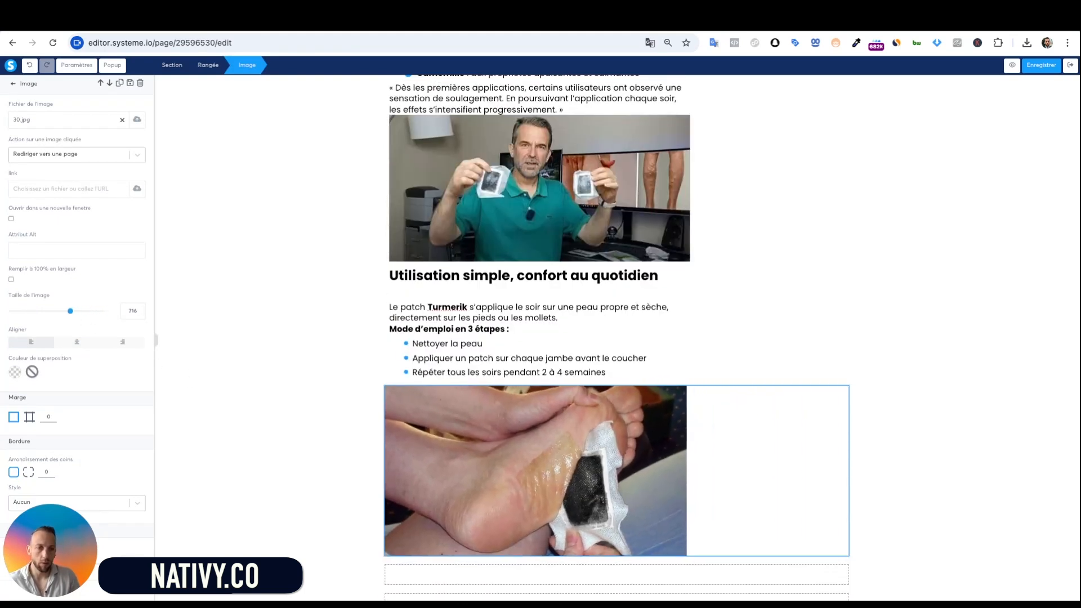
pyautogui.click(285, 345)
pyautogui.scroll(-1, 319, 401)
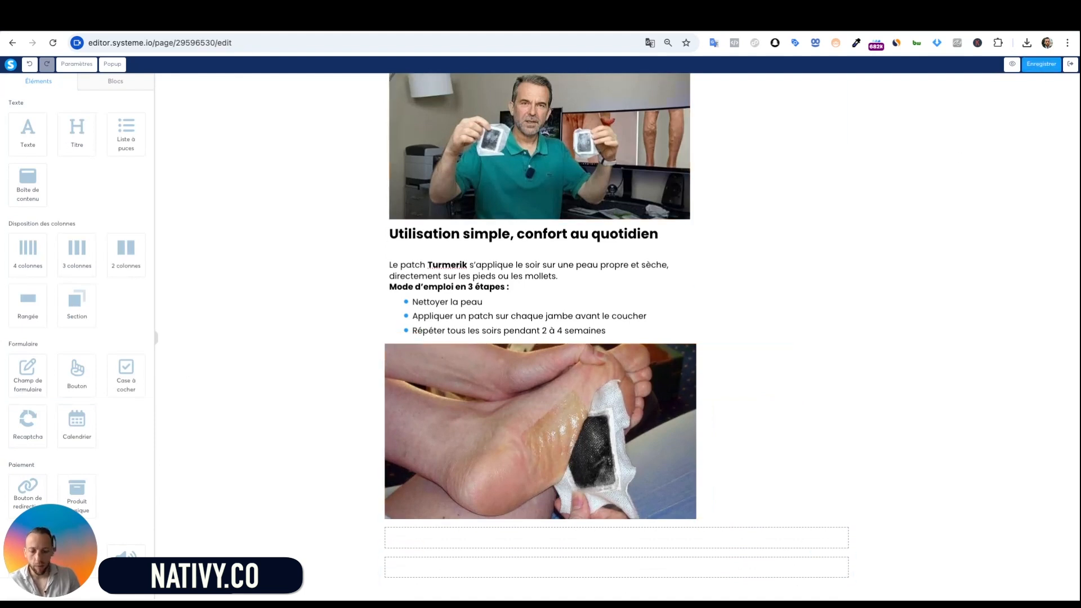
pyautogui.click(771, 473)
pyautogui.click(888, 454)
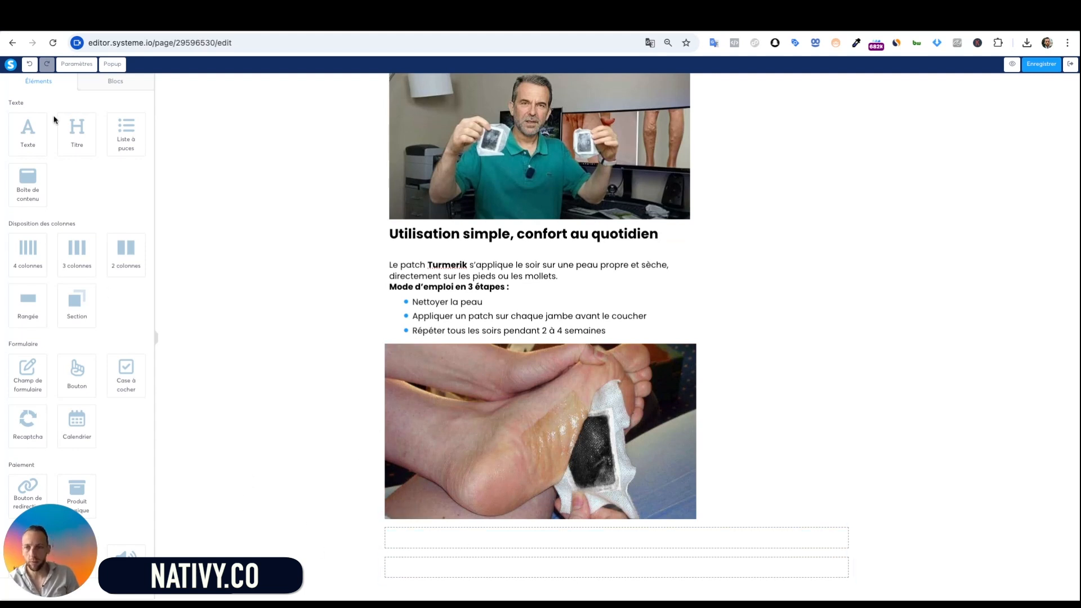
# Paste 'Résultats observés par les utilisateurs :' into a new Titre block under the foot photo, left-aligned
pyautogui.moveTo(74, 127); pyautogui.dragTo(506, 513)
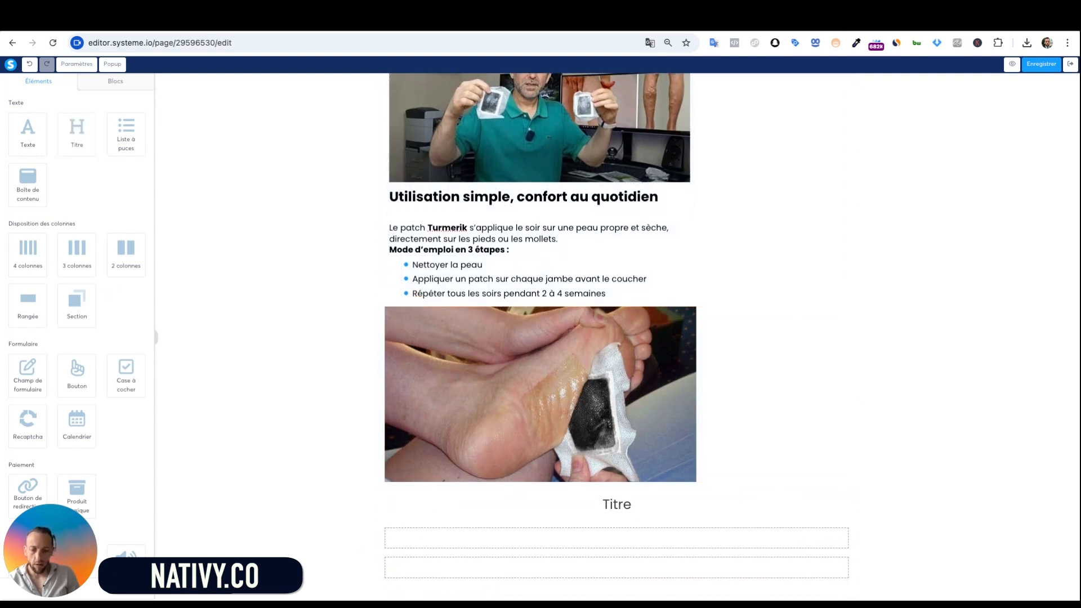
pyautogui.doubleClick(621, 500)
pyautogui.write('Résultats observés par les utilisateurs :')
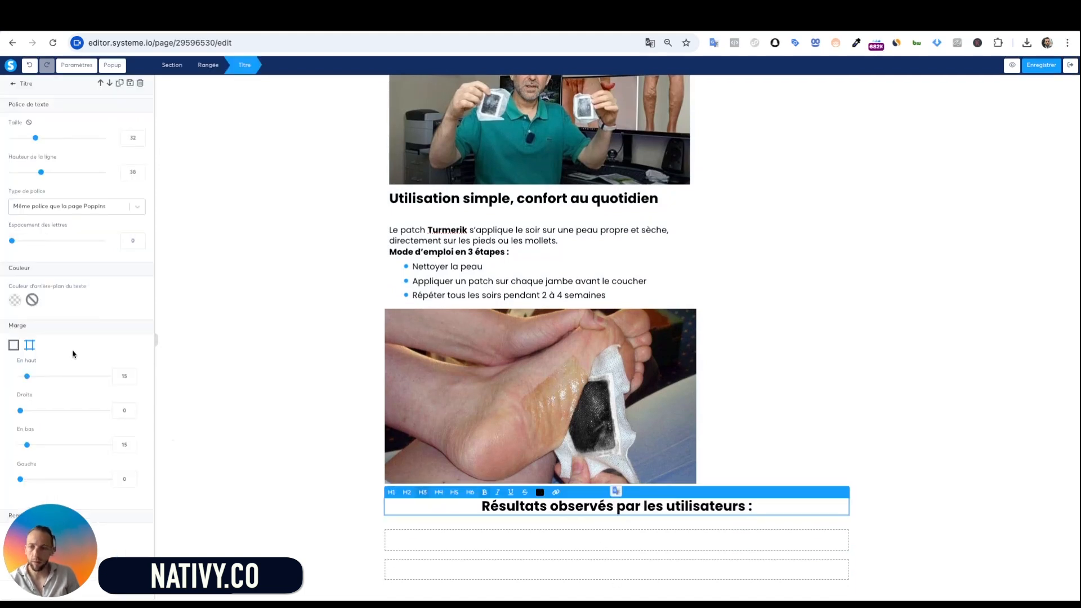
pyautogui.scroll(-3, 80, 482)
pyautogui.click(31, 409)
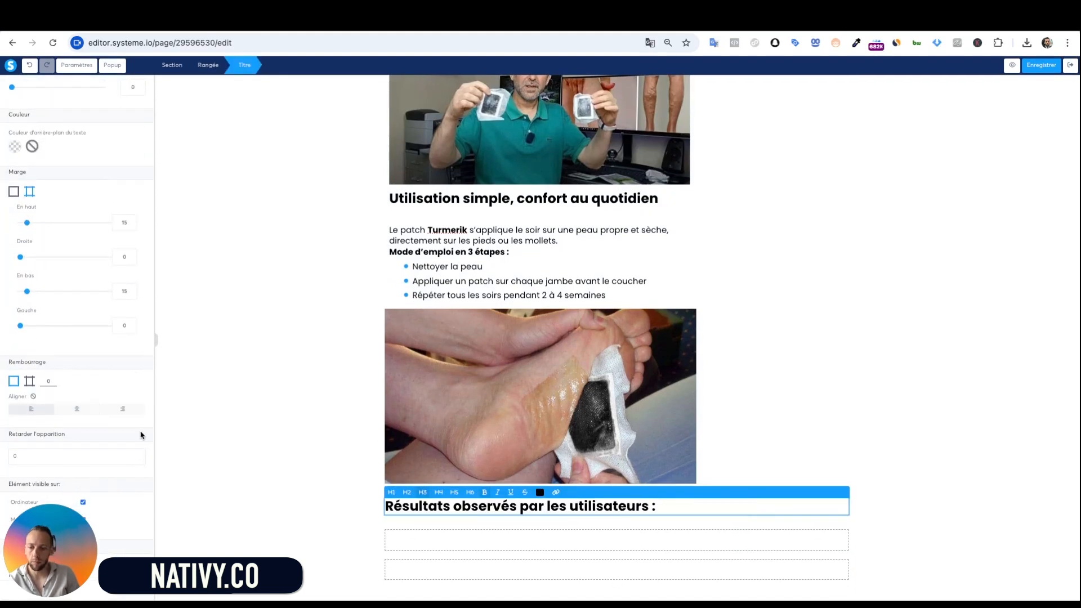
pyautogui.click(591, 545)
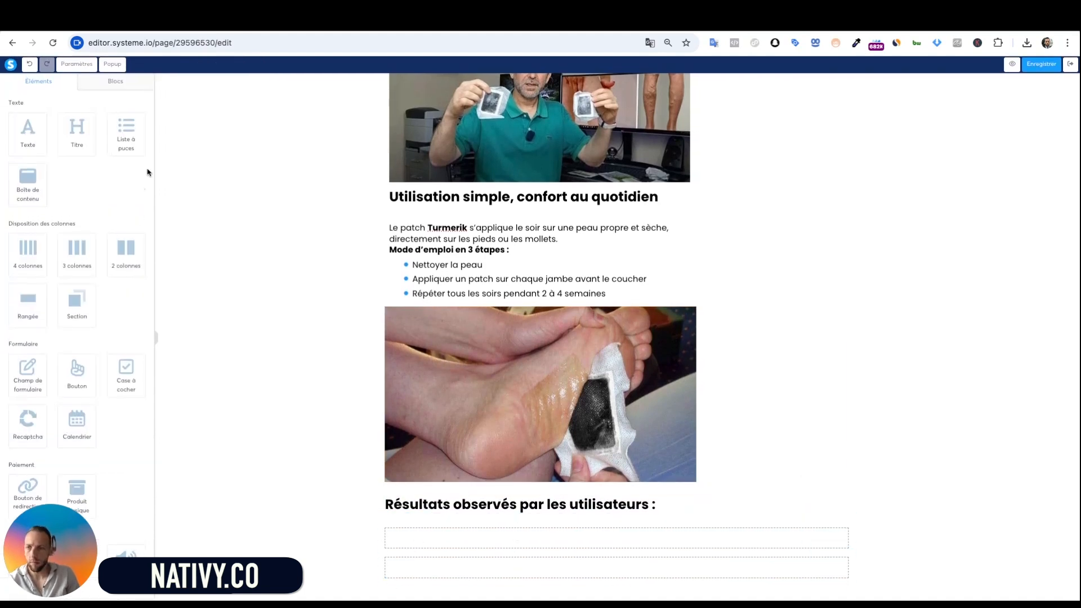
pyautogui.click(486, 298)
# Add a bullet list under the results heading with the three benefits, from 'Moins de sensation de lourdeur au réveil' to 'Confort global amélioré'
pyautogui.click(716, 297)
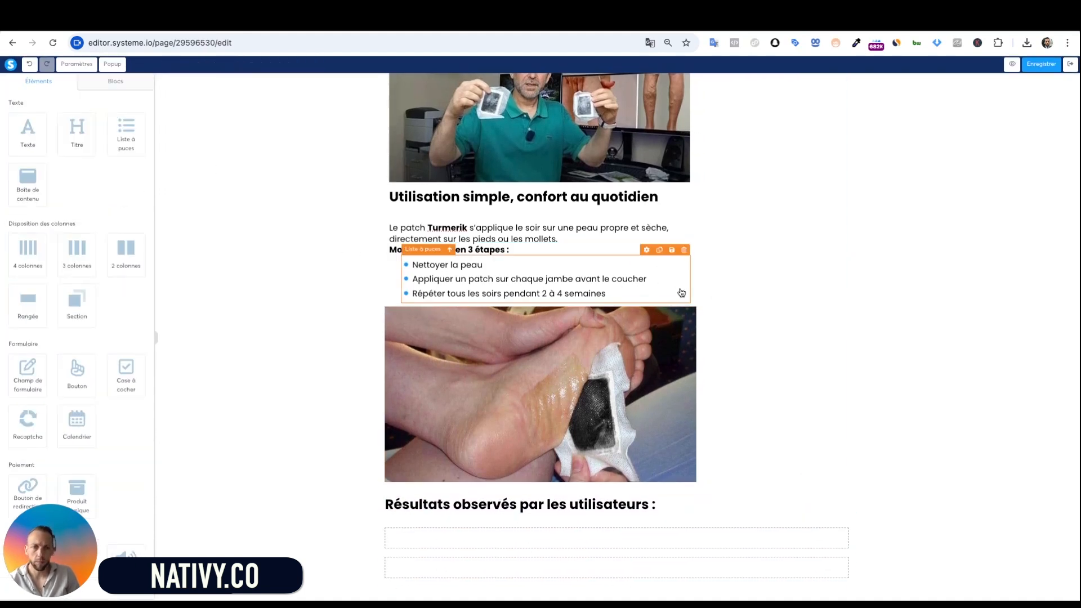
pyautogui.moveTo(112, 131); pyautogui.dragTo(484, 532)
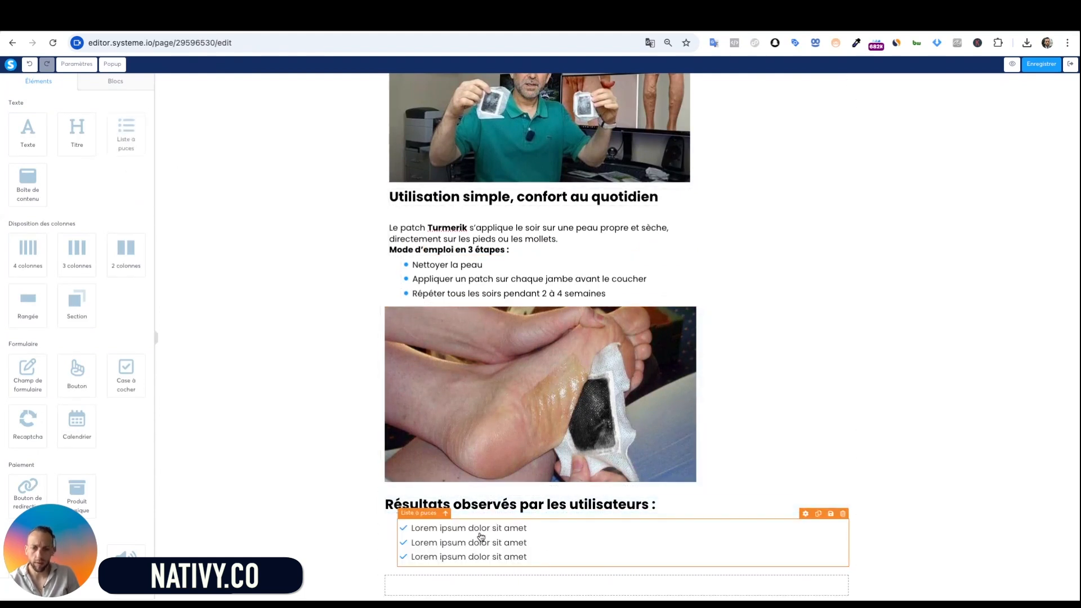
pyautogui.press('super+Tab')
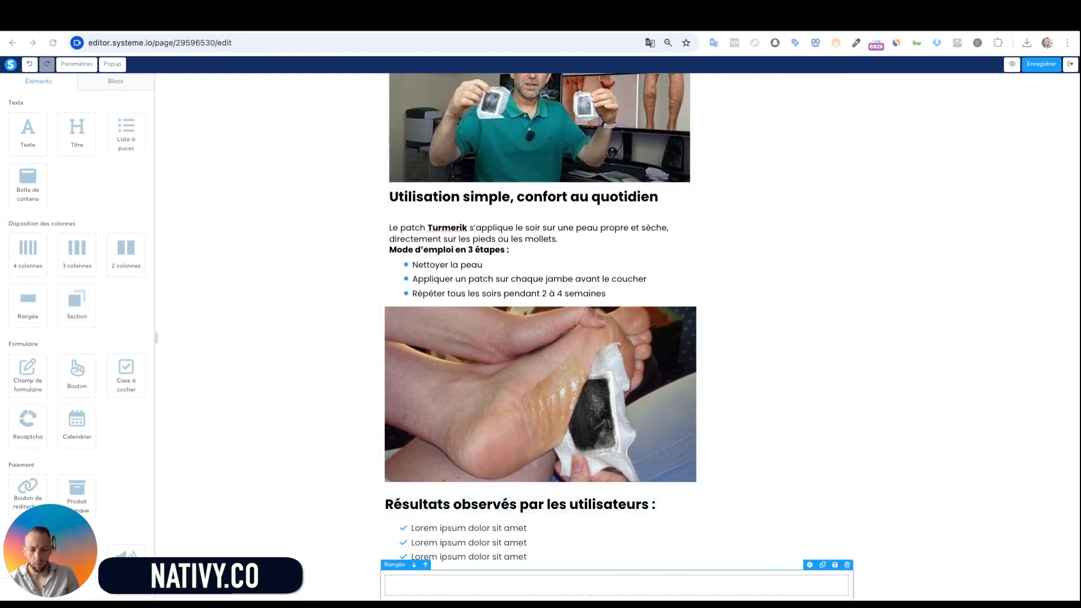
pyautogui.click(481, 546)
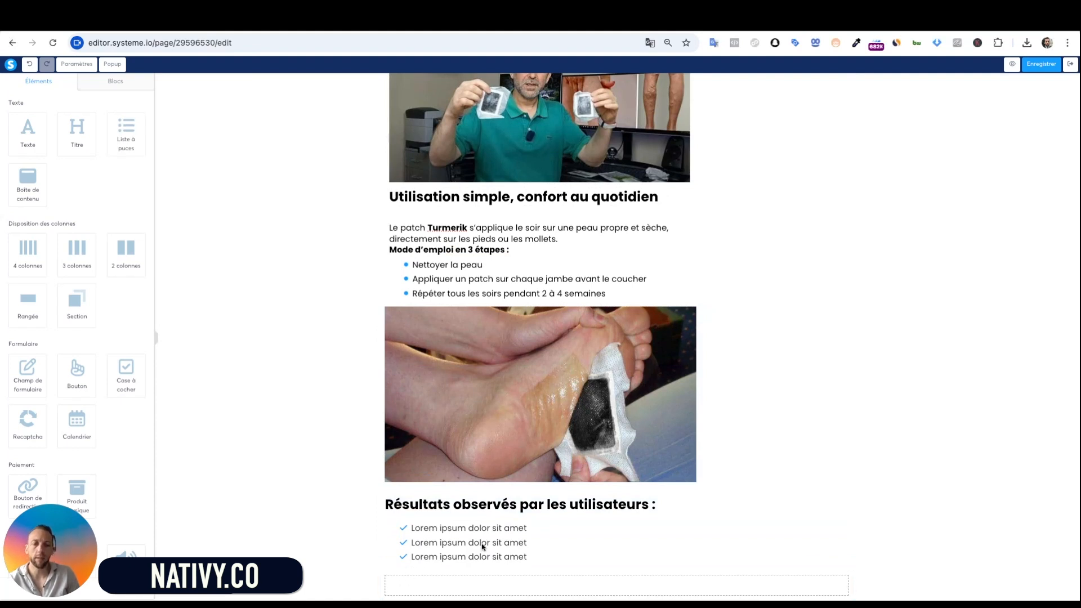
pyautogui.hotkey('ctrl', 'a')
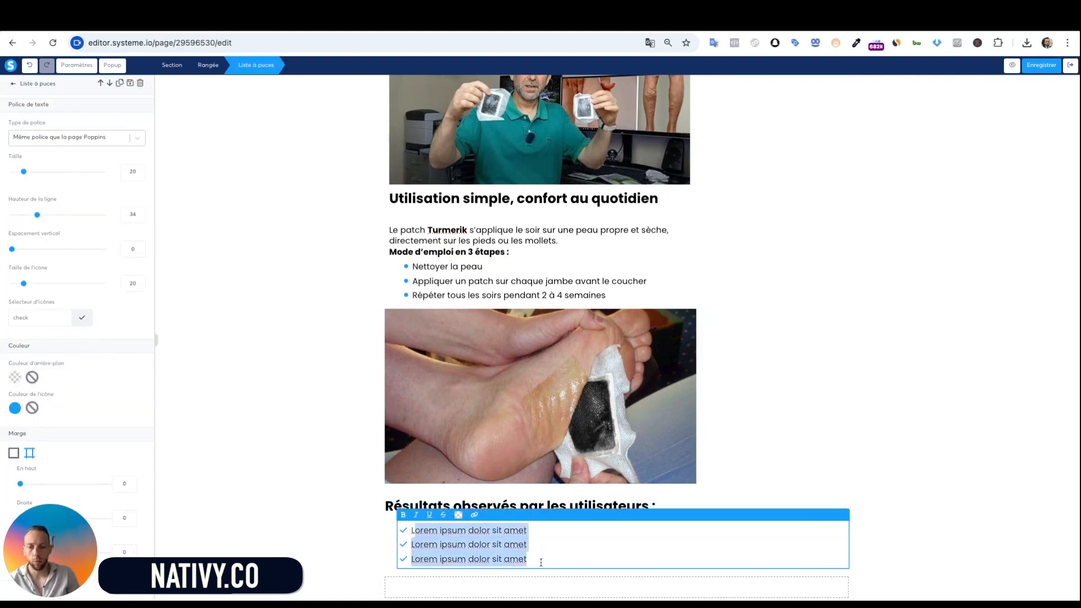
pyautogui.write('Moins de sensation de lourdeur au réveil Plus de légèreté dans les jambes au fil des jours Confort global amélioré au quotidien')
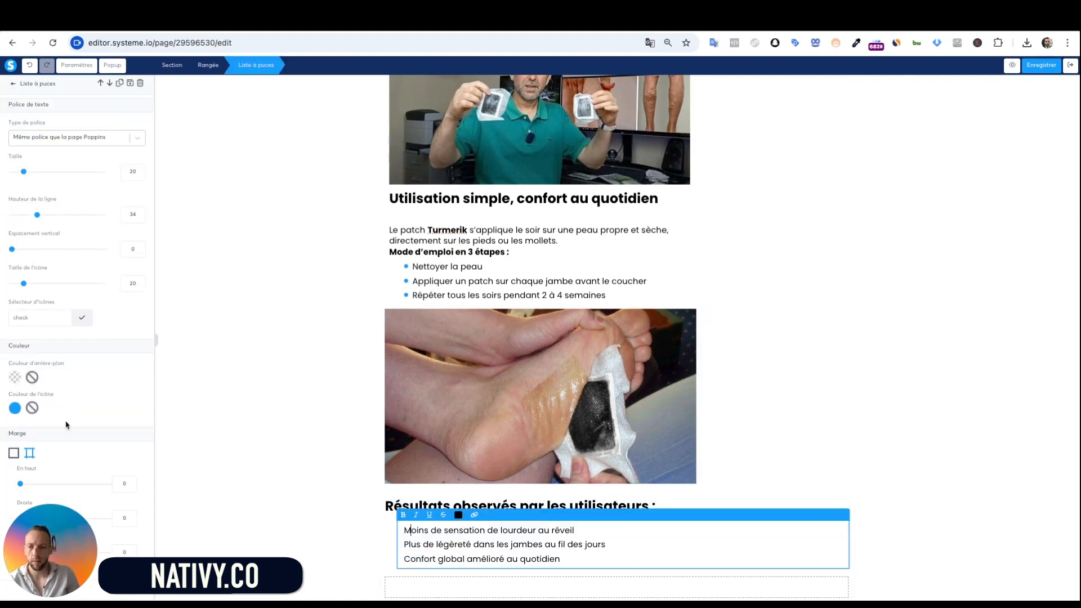
# Shrink the benefit bullets and switch them to check-circle icons
pyautogui.click(84, 319)
pyautogui.click(123, 378)
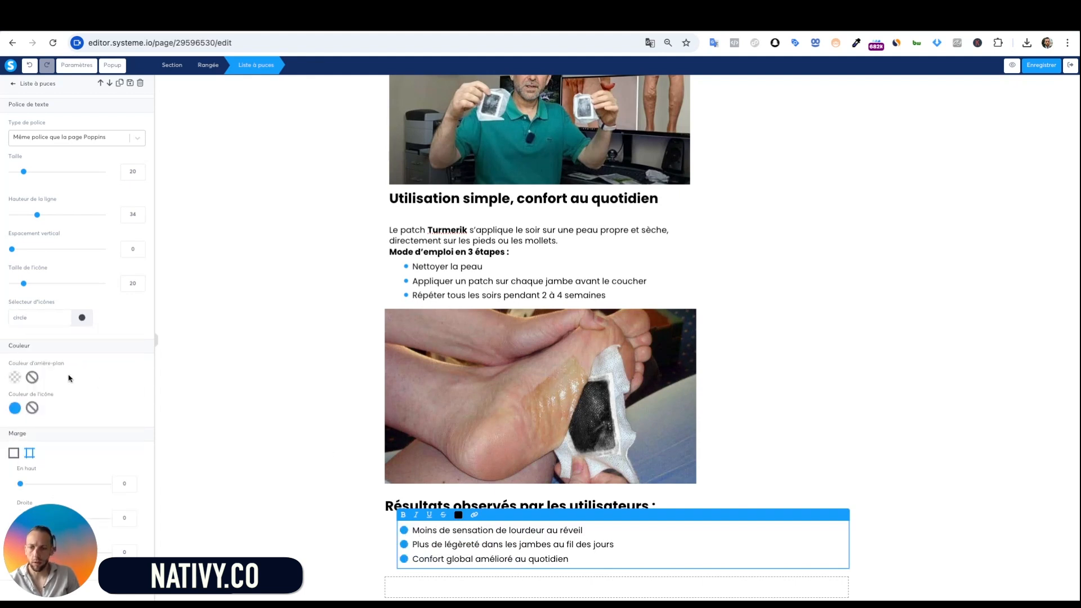
pyautogui.moveTo(23, 283); pyautogui.dragTo(12, 283)
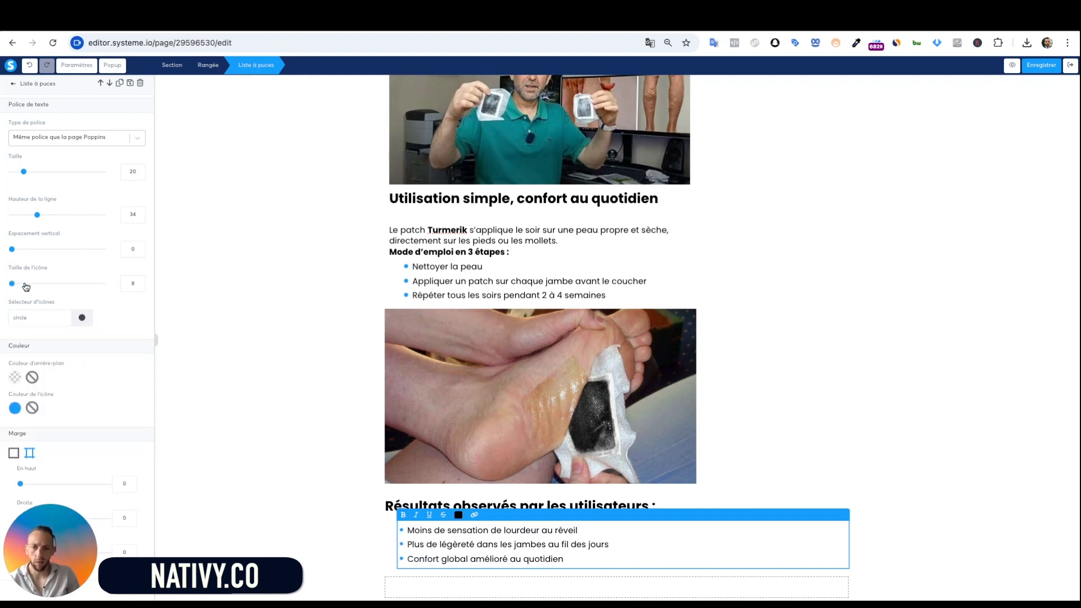
pyautogui.click(243, 423)
pyautogui.scroll(-1, 383, 491)
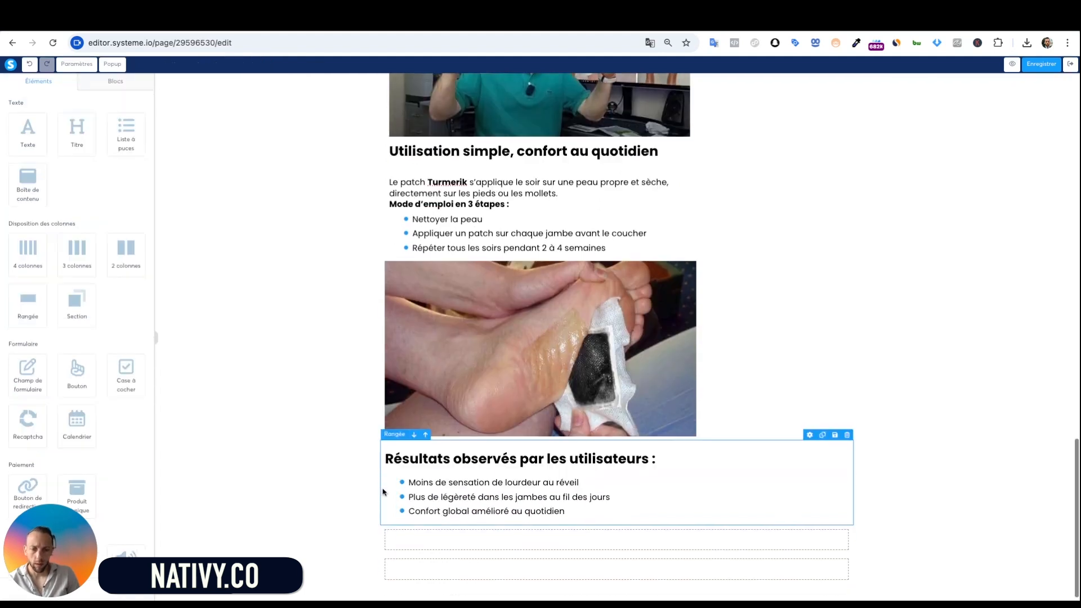
pyautogui.click(514, 510)
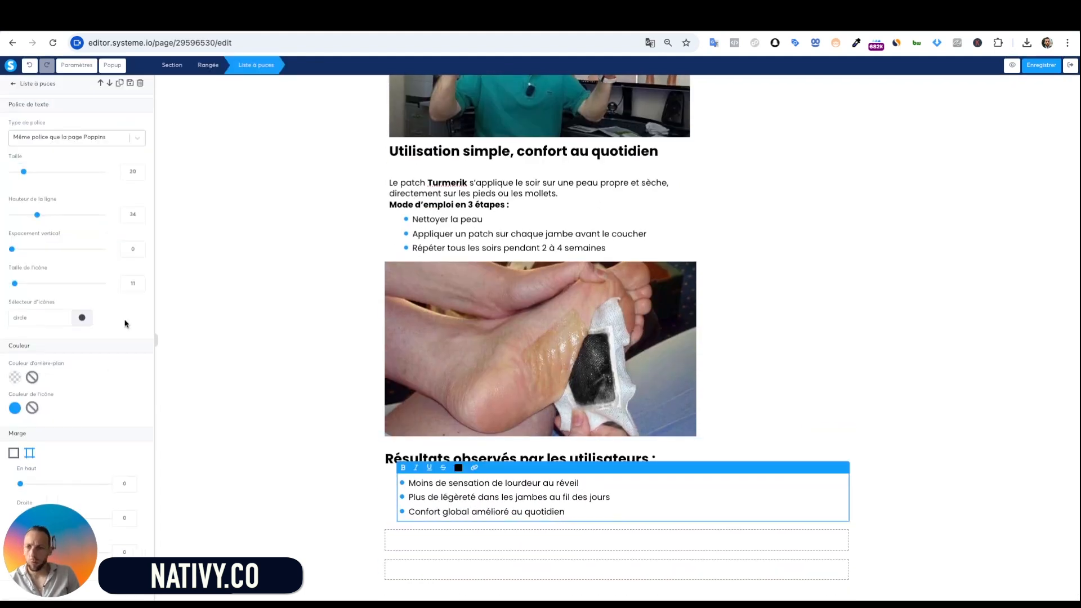
pyautogui.click(83, 318)
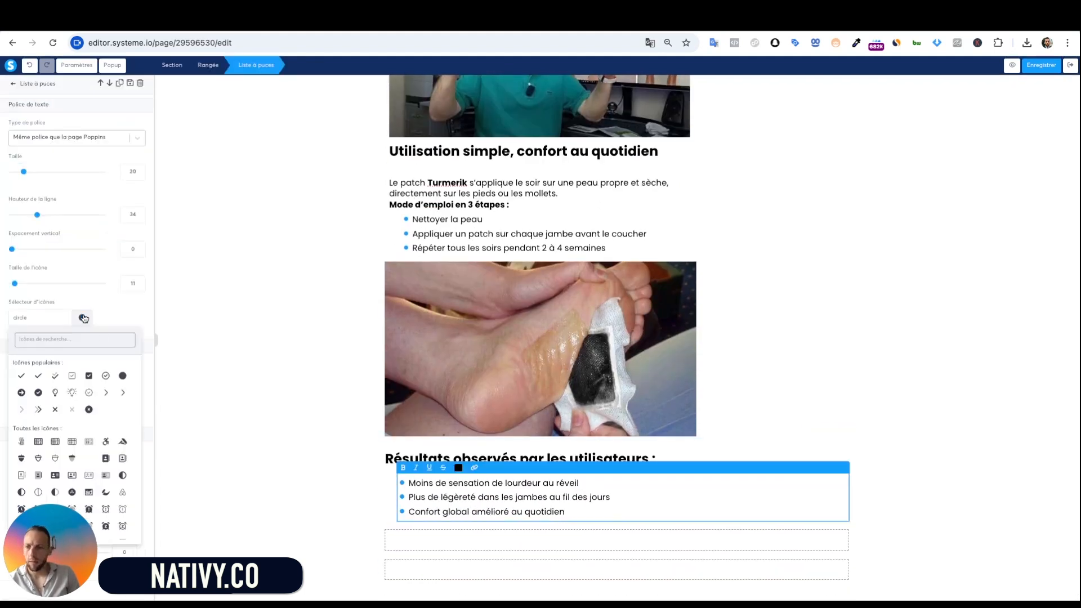
pyautogui.click(37, 392)
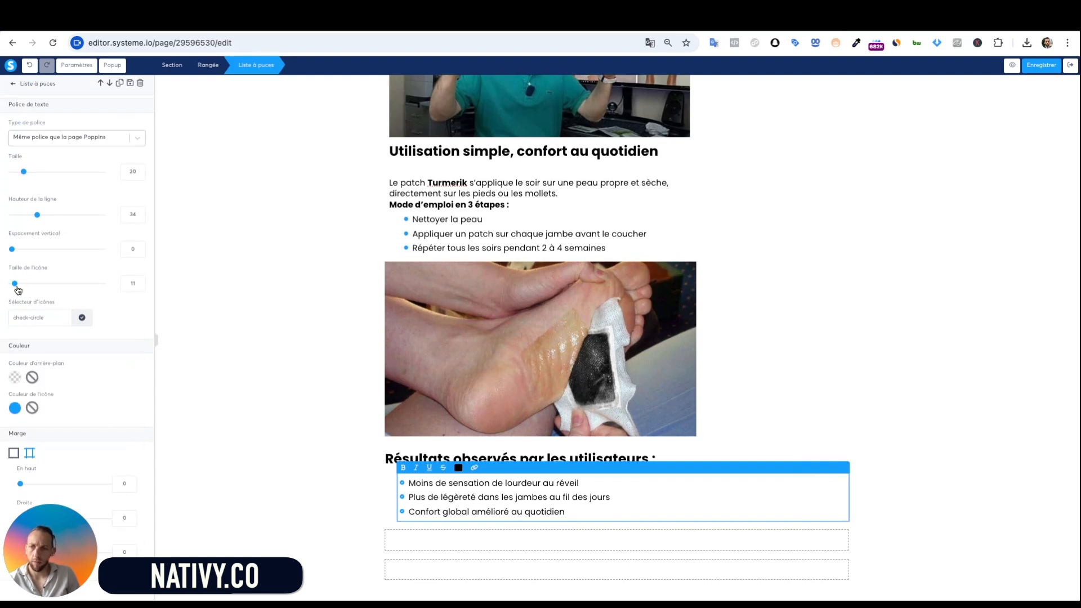
pyautogui.click(261, 438)
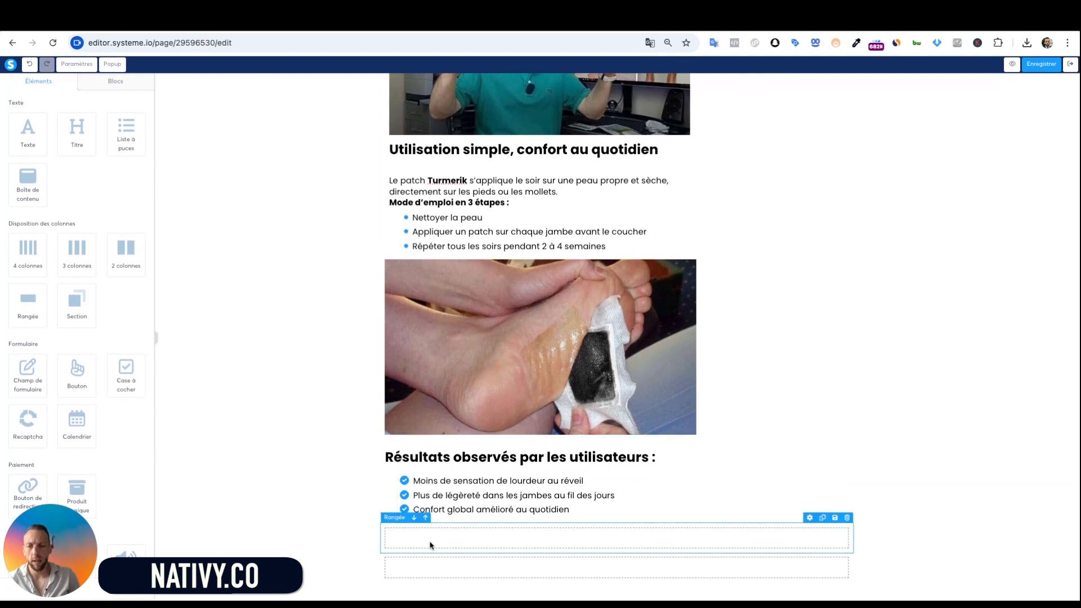
# Add a left-aligned text block under the benefits with the 'Traitement des varices chez une femme de 44 ans.' testimonial
pyautogui.click(314, 366)
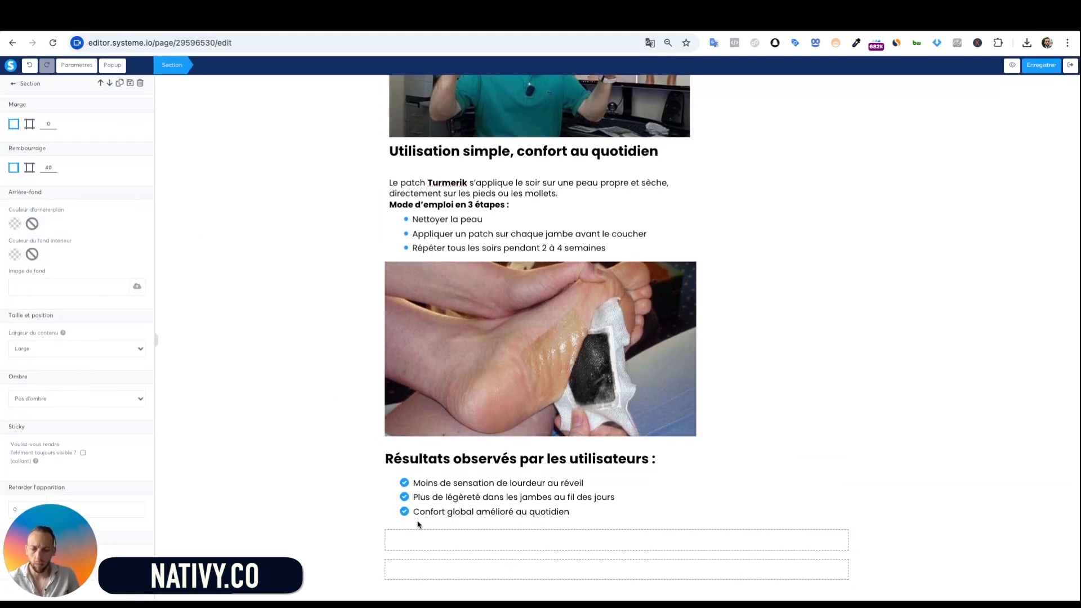
pyautogui.click(321, 472)
pyautogui.click(30, 137)
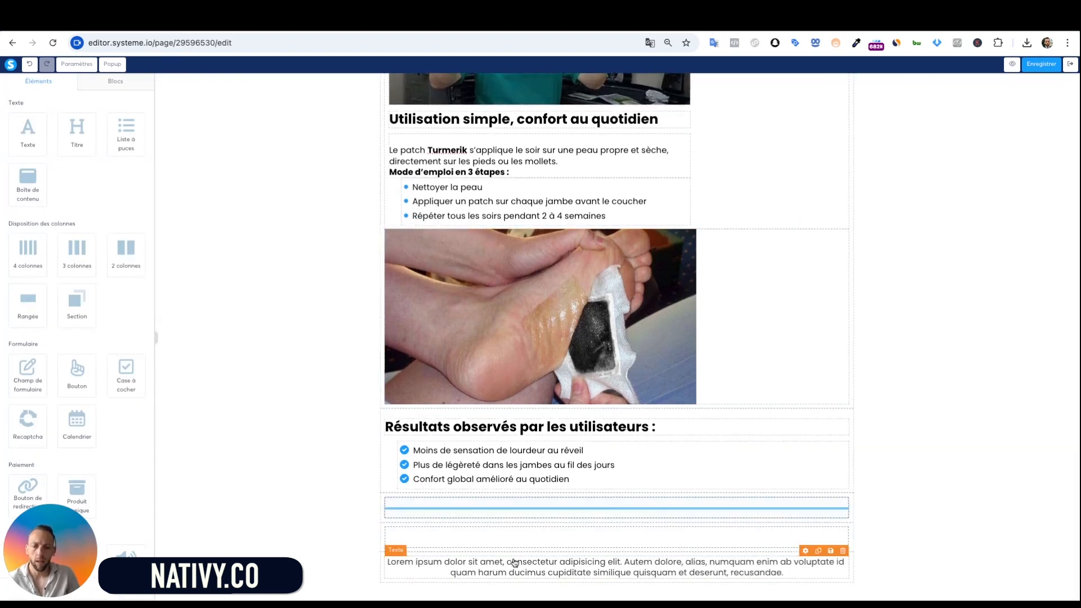
pyautogui.moveTo(515, 563); pyautogui.dragTo(534, 485)
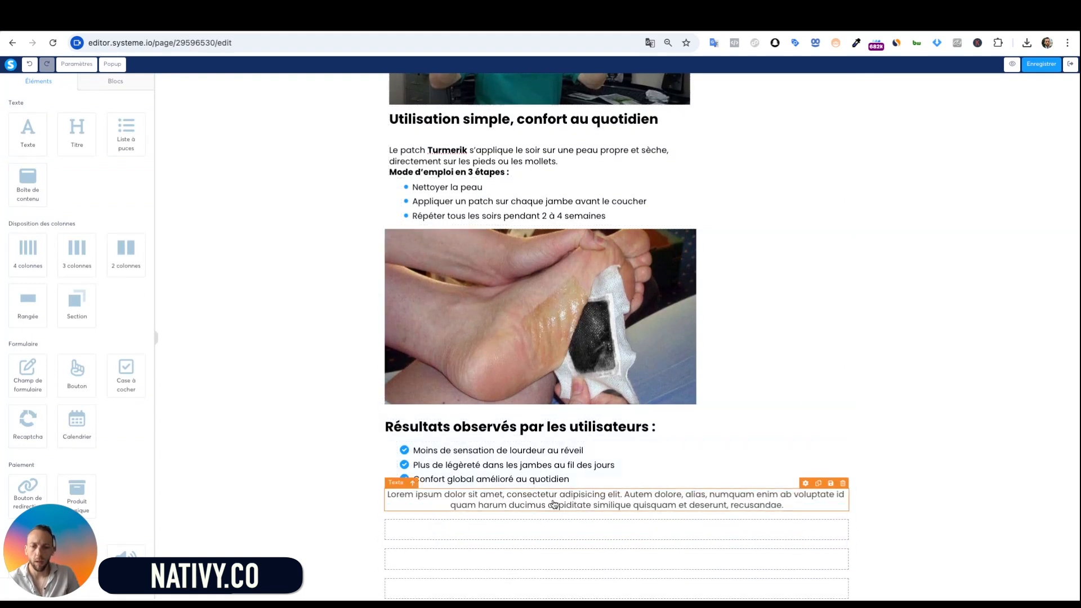
pyautogui.doubleClick(554, 502)
pyautogui.press('super+Tab')
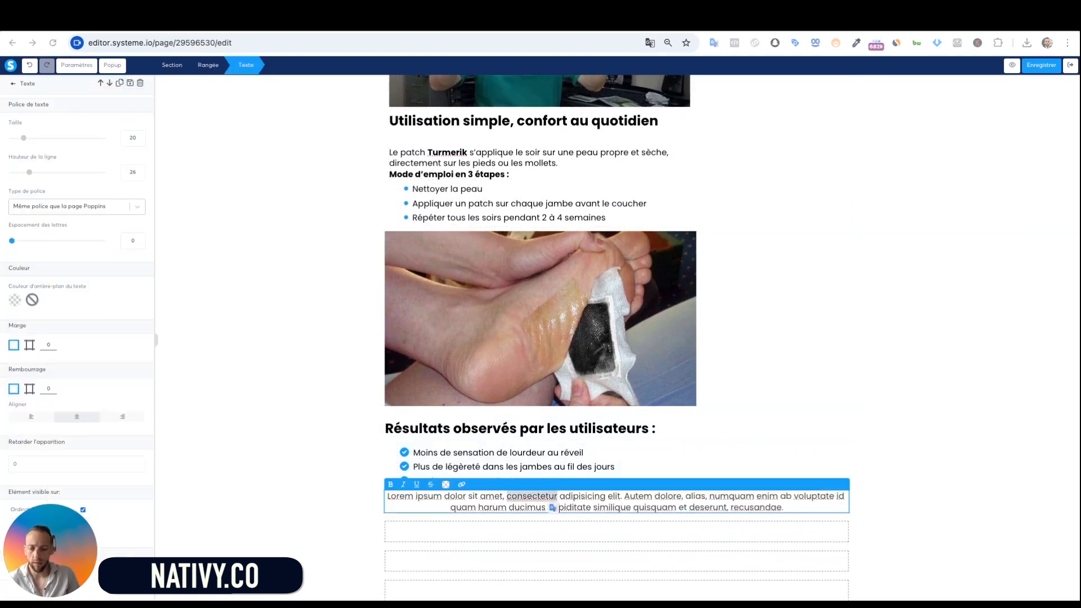
pyautogui.press('super+Tab')
pyautogui.press('super+a')
pyautogui.write("Traitement des varices chez une femme de 44 ans. Les douleurs qui l'accompagnaient depuis deux ans ont complètement disparu. Les veines se sont rétablies.")
pyautogui.click(18, 420)
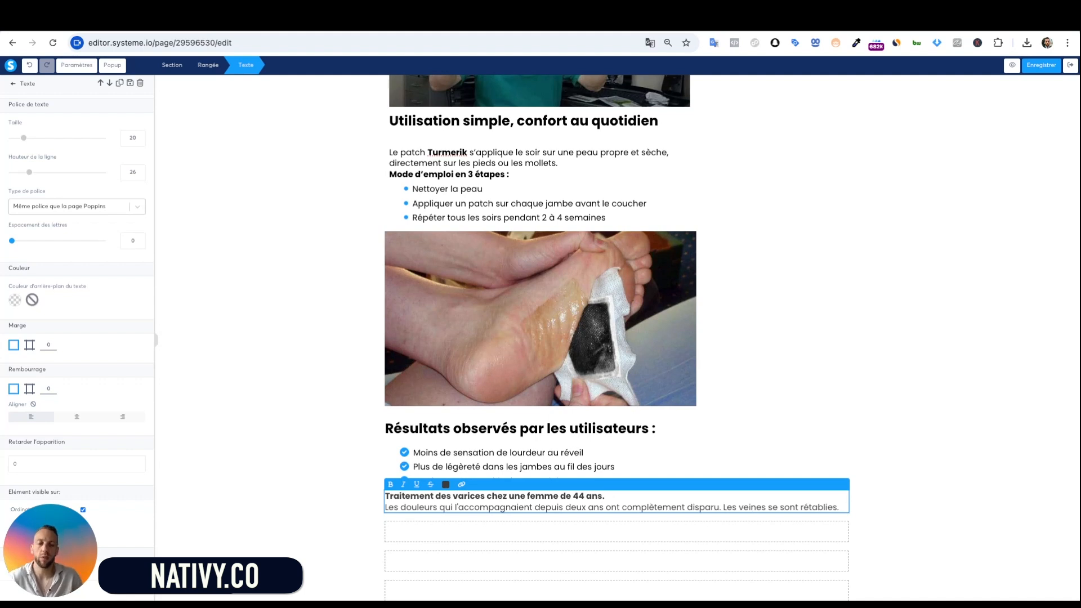
pyautogui.click(335, 447)
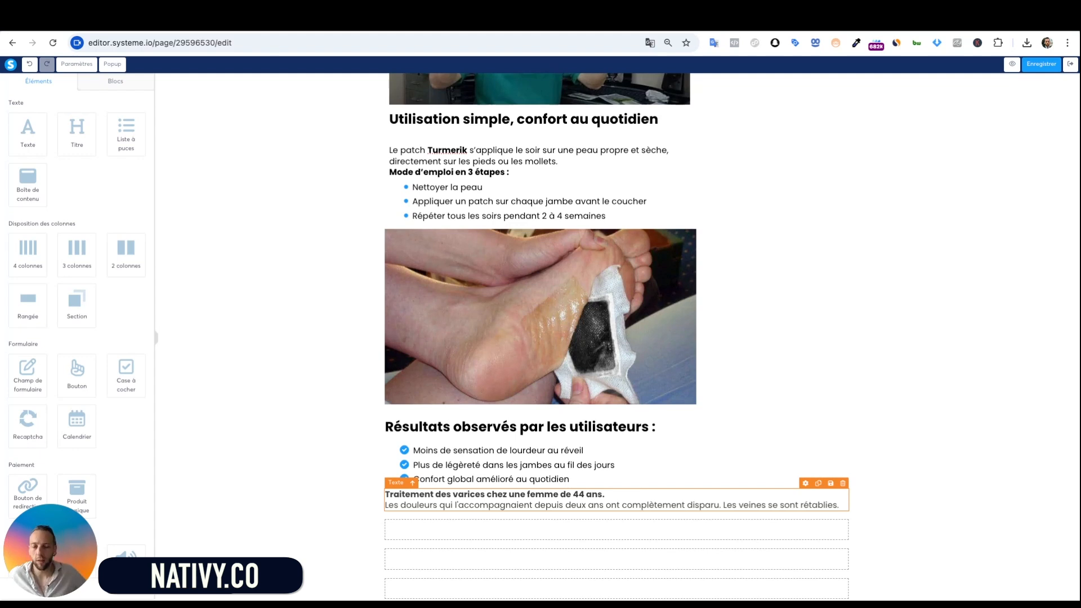
# Drop a placeholder image block below the testimonial
pyautogui.scroll(-1, 861, 523)
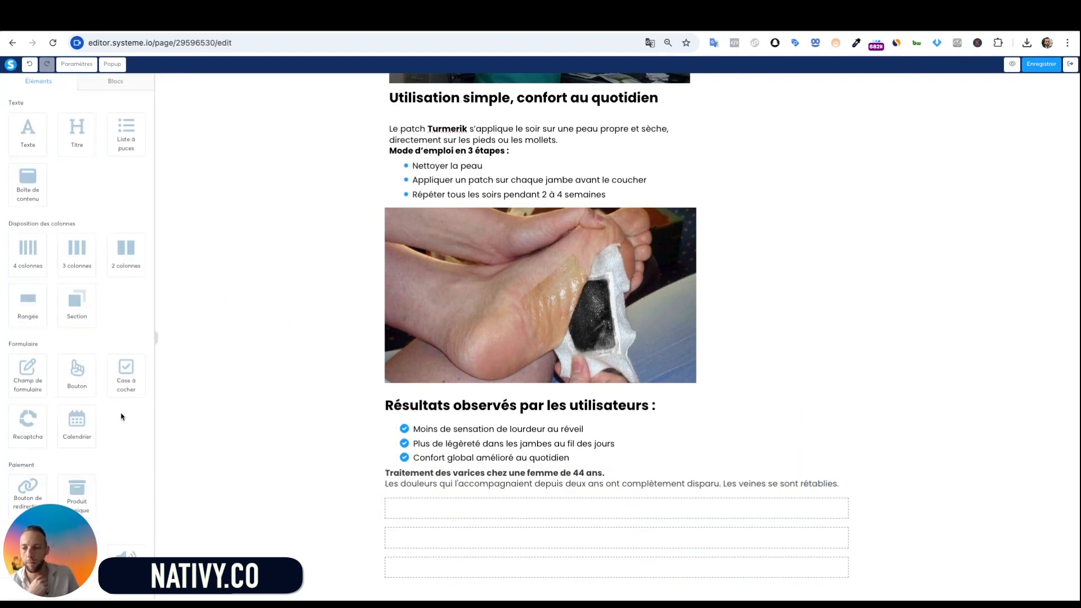
pyautogui.scroll(-3, 122, 417)
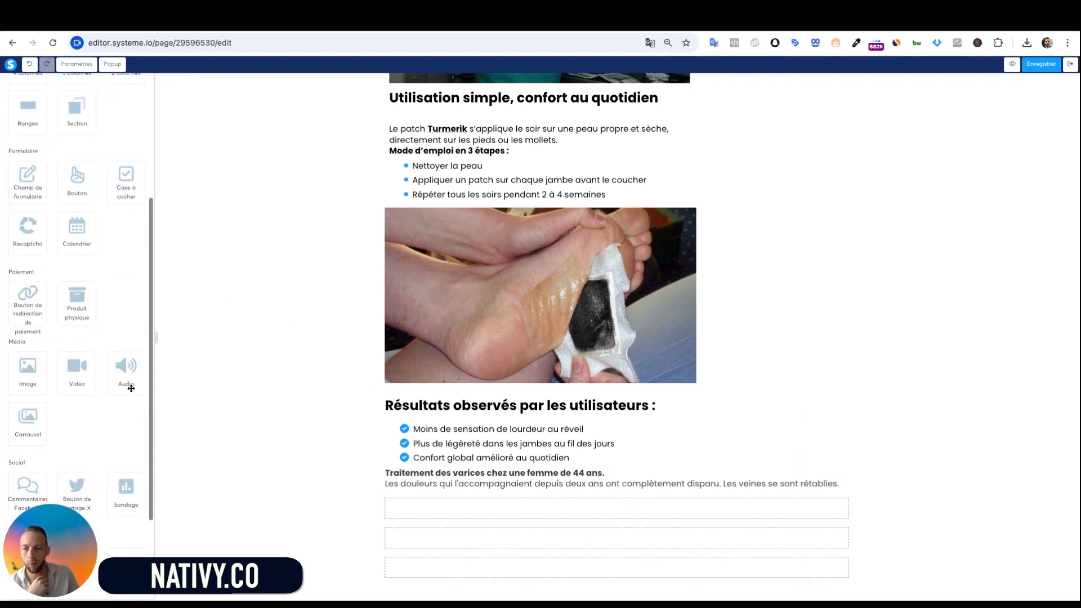
pyautogui.moveTo(24, 375); pyautogui.dragTo(524, 485)
# Insert the before-and-after knee photo 8.jpg from Vos images into the empty image block
pyautogui.moveTo(25, 374); pyautogui.dragTo(563, 487)
pyautogui.scroll(-3, 549, 499)
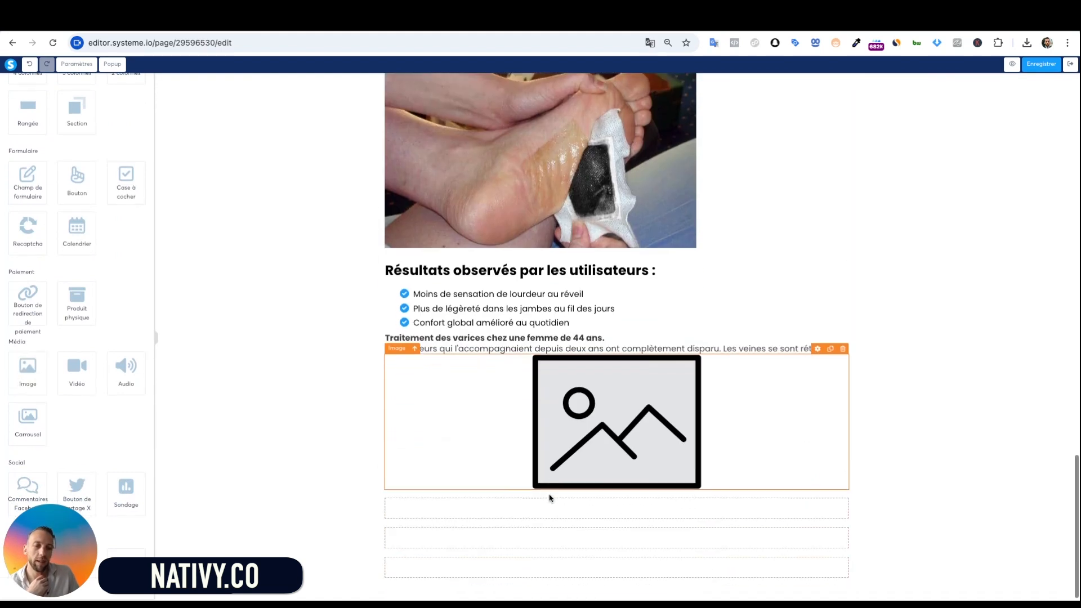
pyautogui.click(580, 451)
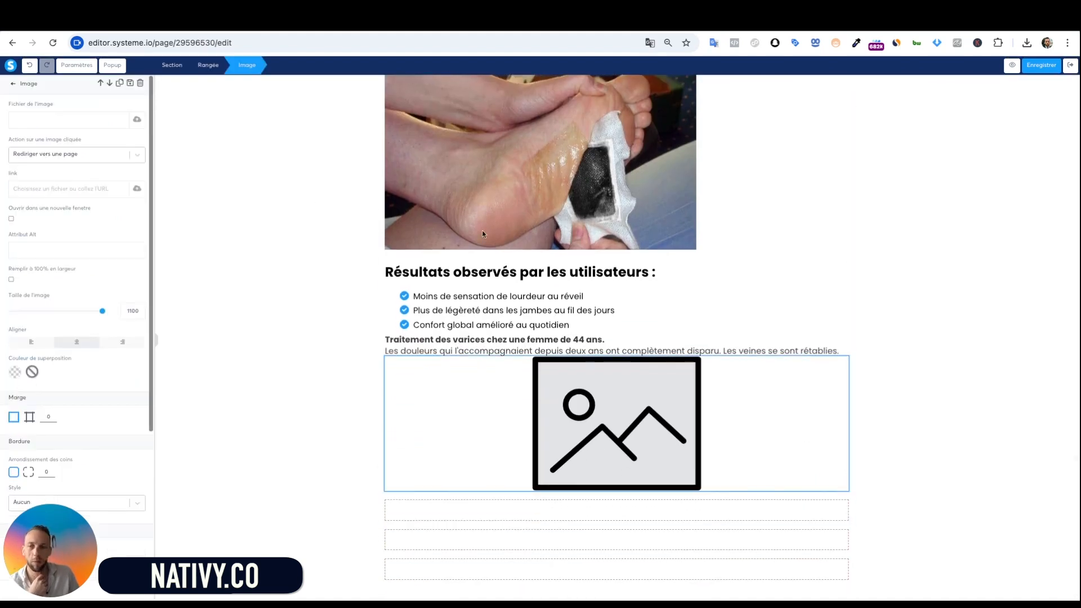
pyautogui.click(136, 125)
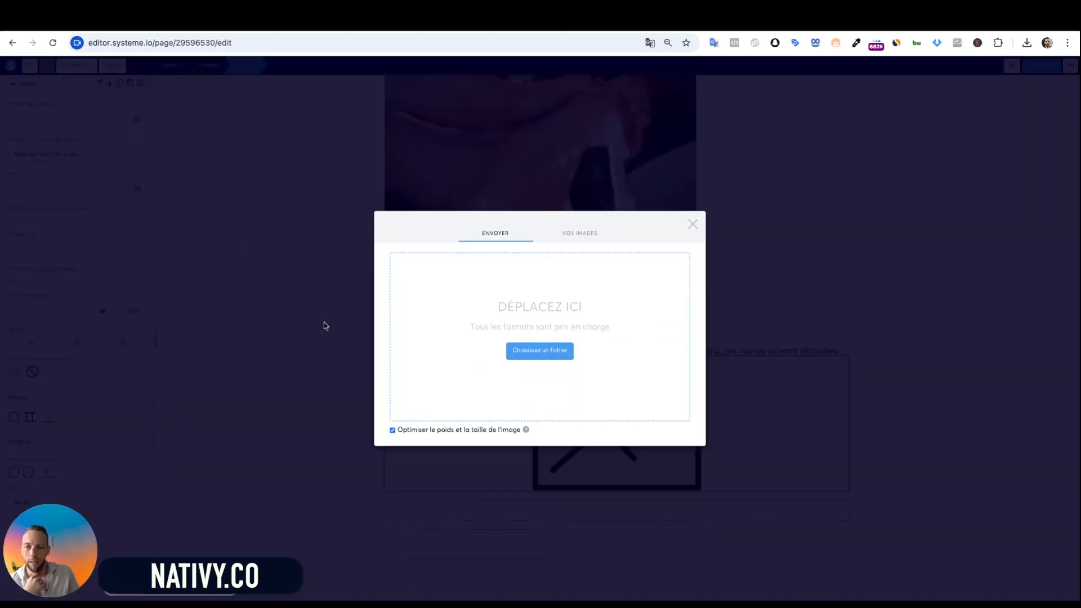
pyautogui.click(580, 235)
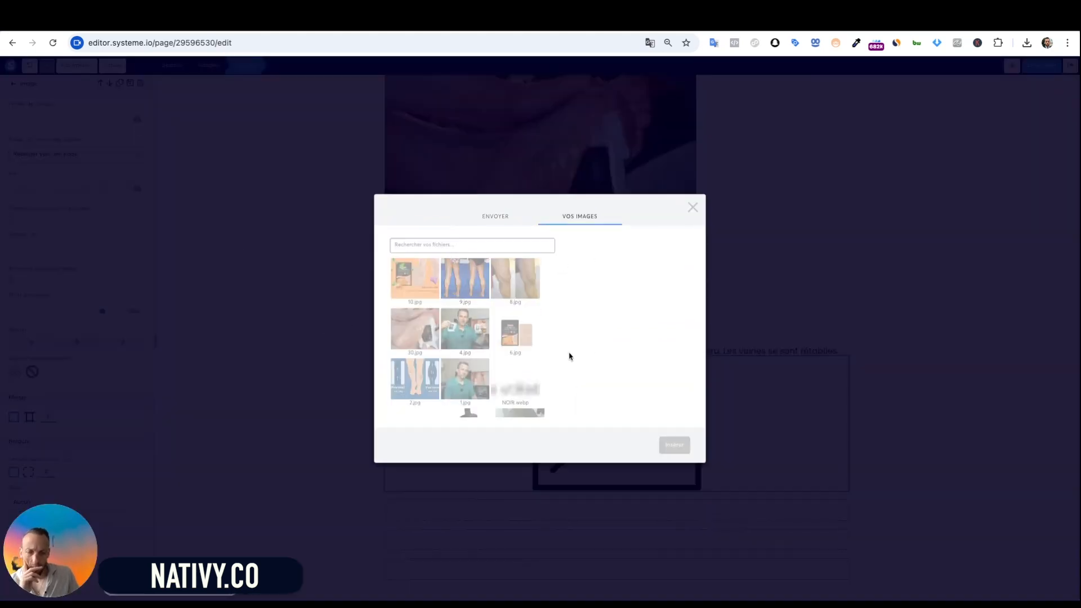
pyautogui.click(515, 279)
pyautogui.click(682, 449)
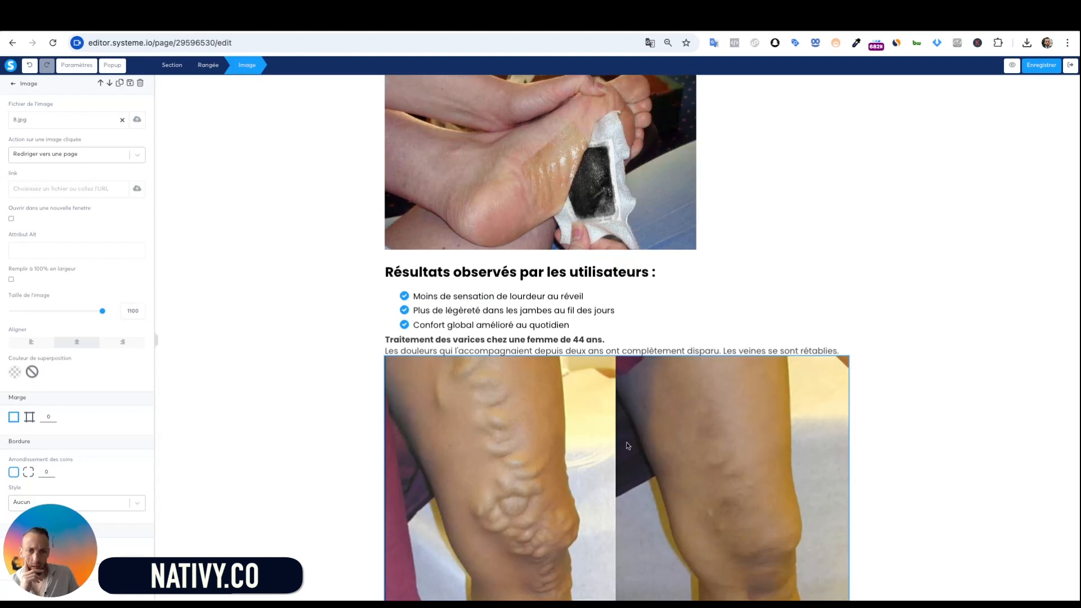
# Select the section containing the new knee photo
pyautogui.scroll(-3, 771, 497)
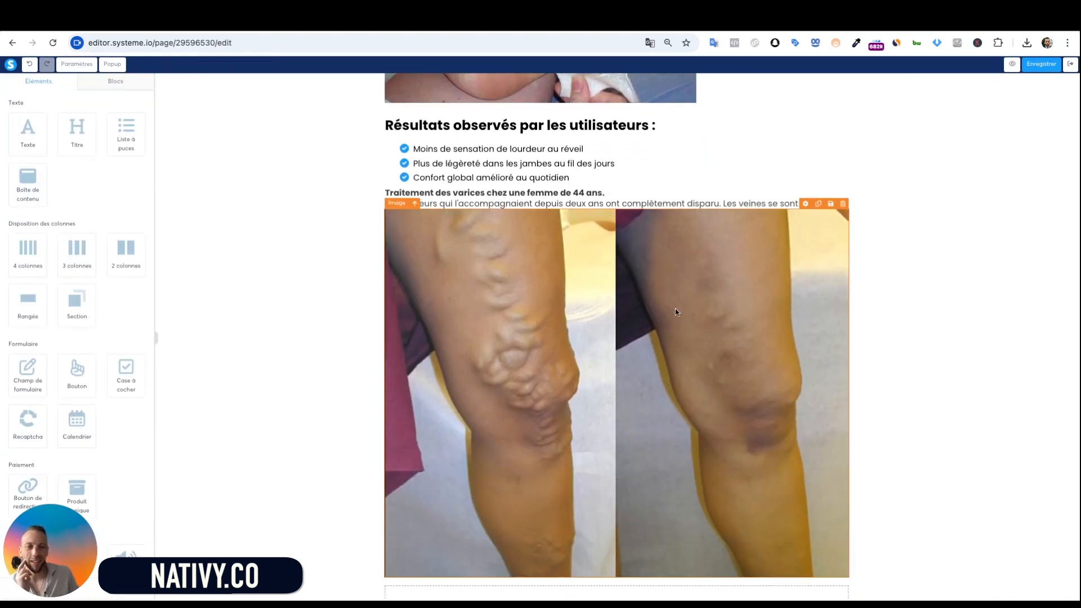
pyautogui.click(953, 407)
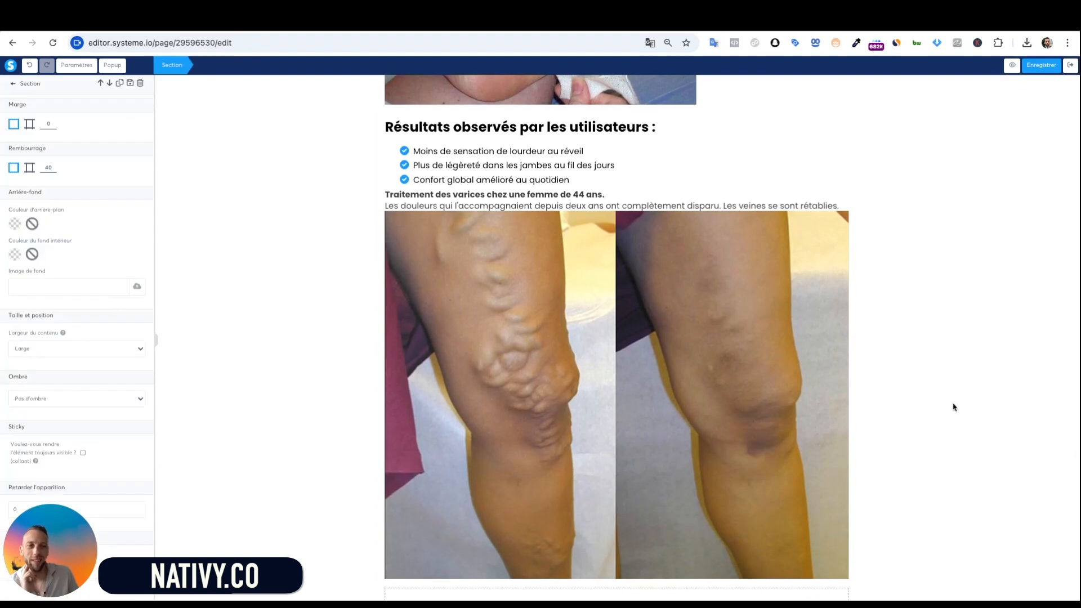
pyautogui.doubleClick(726, 435)
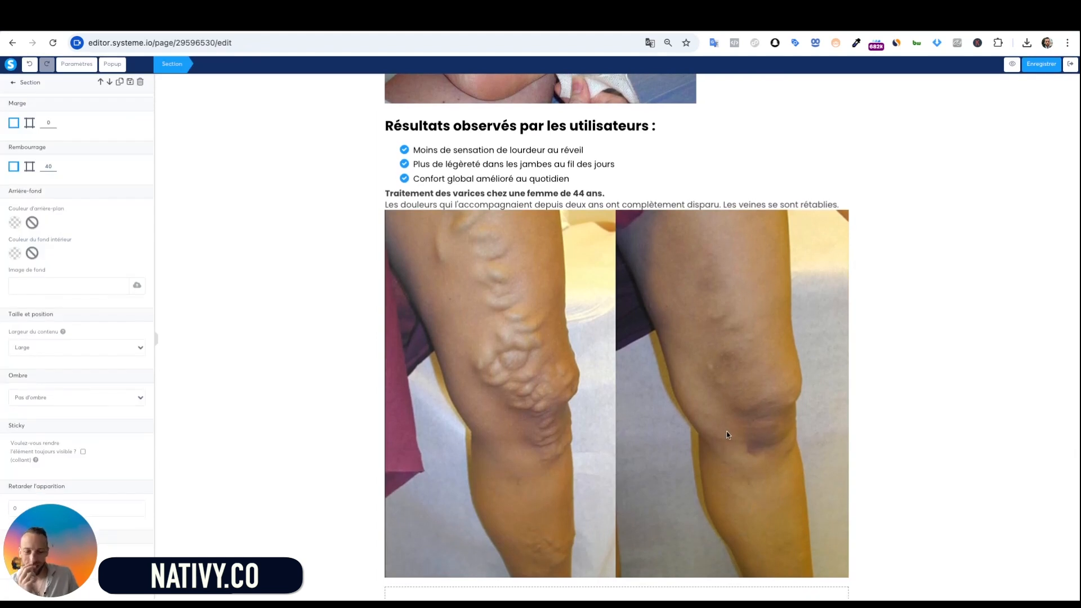
pyautogui.click(910, 389)
pyautogui.scroll(-2, 761, 389)
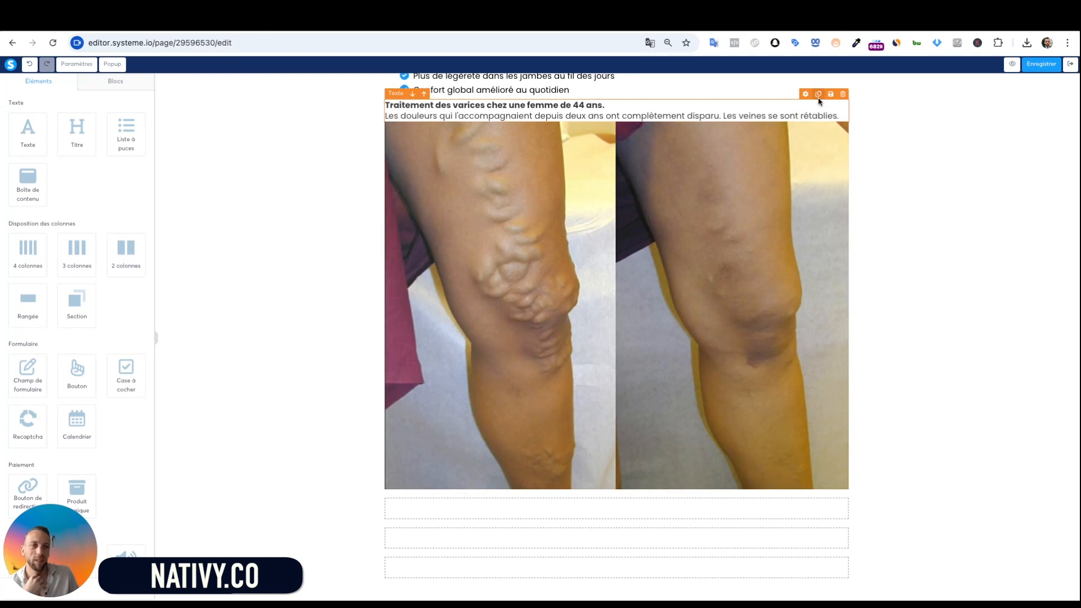
# Duplicate the 44-year-old woman's testimonial text and move the copy below the knee photo
pyautogui.click(818, 97)
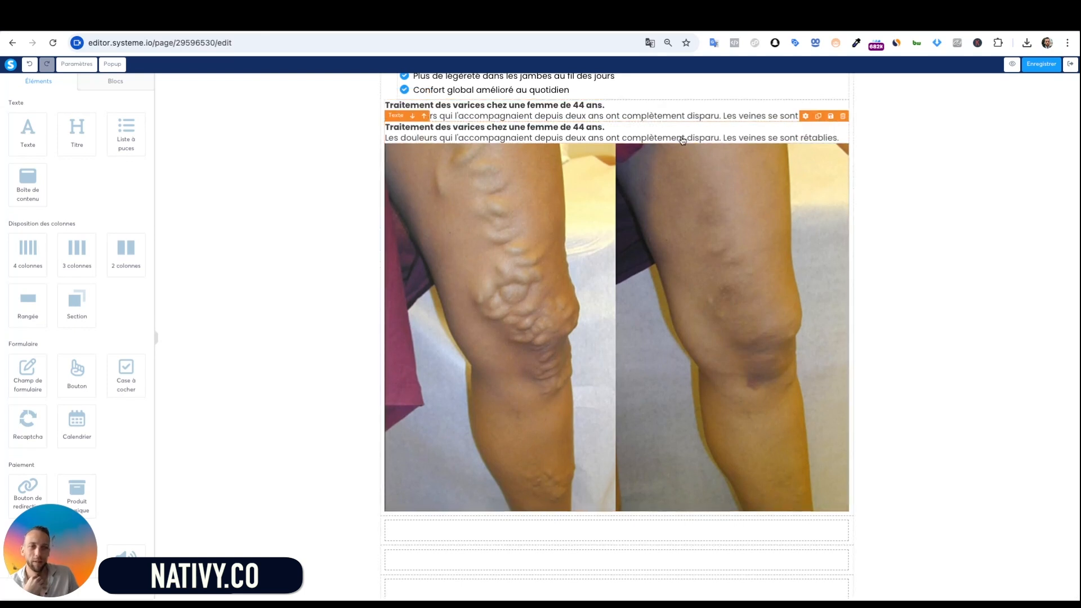
pyautogui.moveTo(683, 140); pyautogui.dragTo(760, 410)
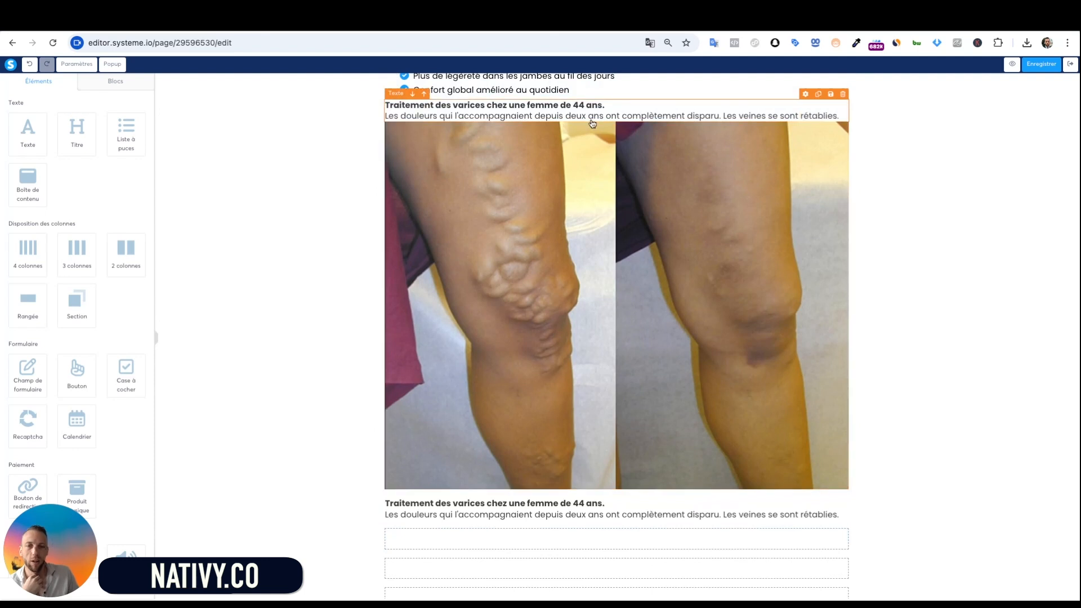
pyautogui.scroll(-1, 607, 497)
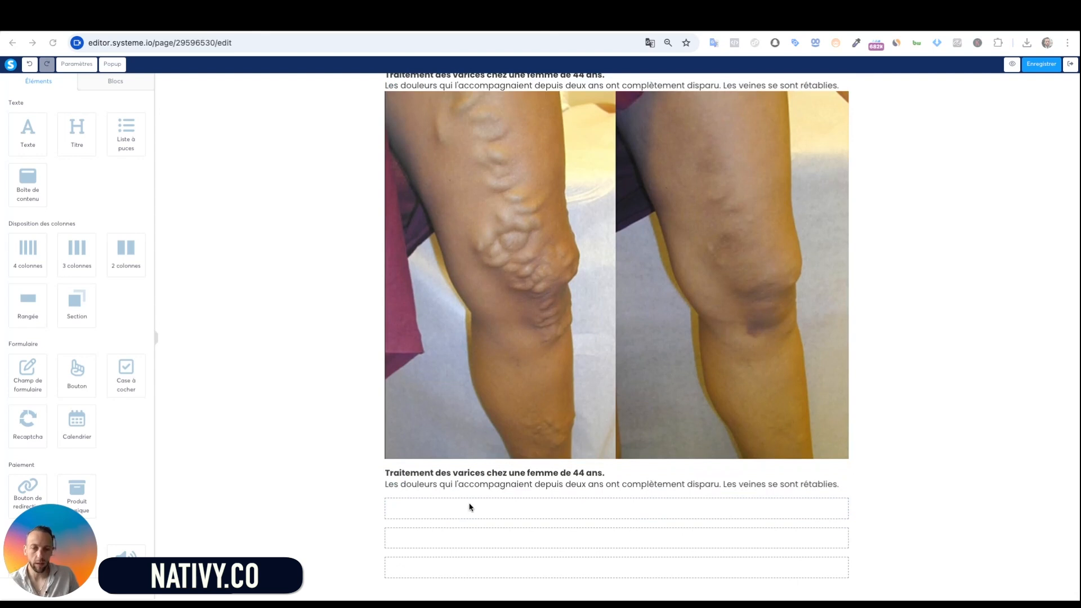
# Replace the copied caption with the 62-year-old woman's Purisaki testimonial
pyautogui.tripleClick(495, 480)
pyautogui.click(618, 485)
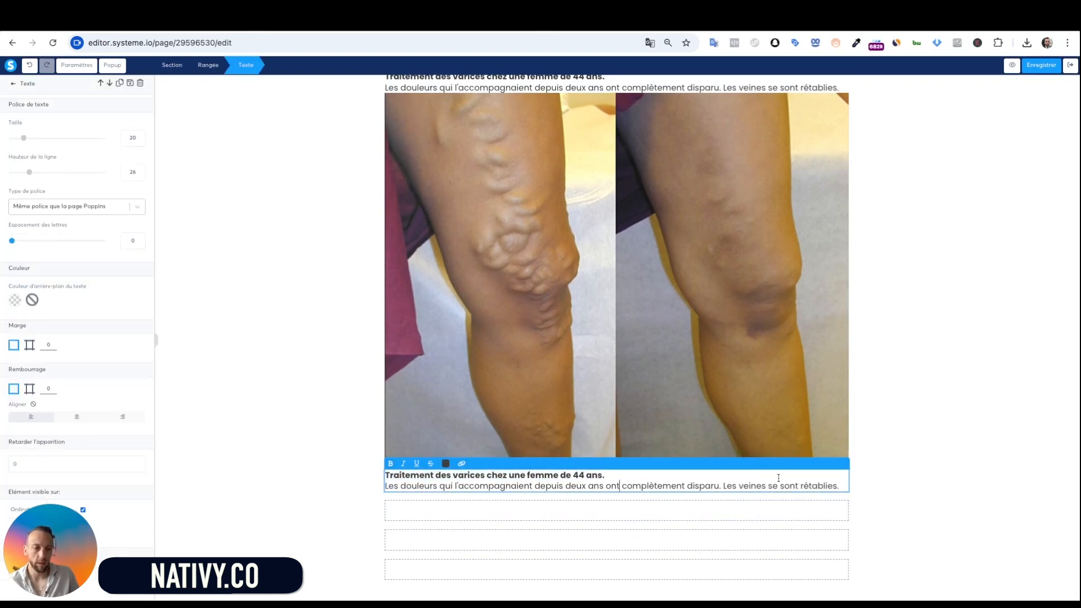
pyautogui.moveTo(839, 490); pyautogui.dragTo(383, 476)
pyautogui.write("Traitement des varices. Femme de 62 ans. J'ai utilisé Purisaki pendant un mois. Les veines sont complètement guéries.")
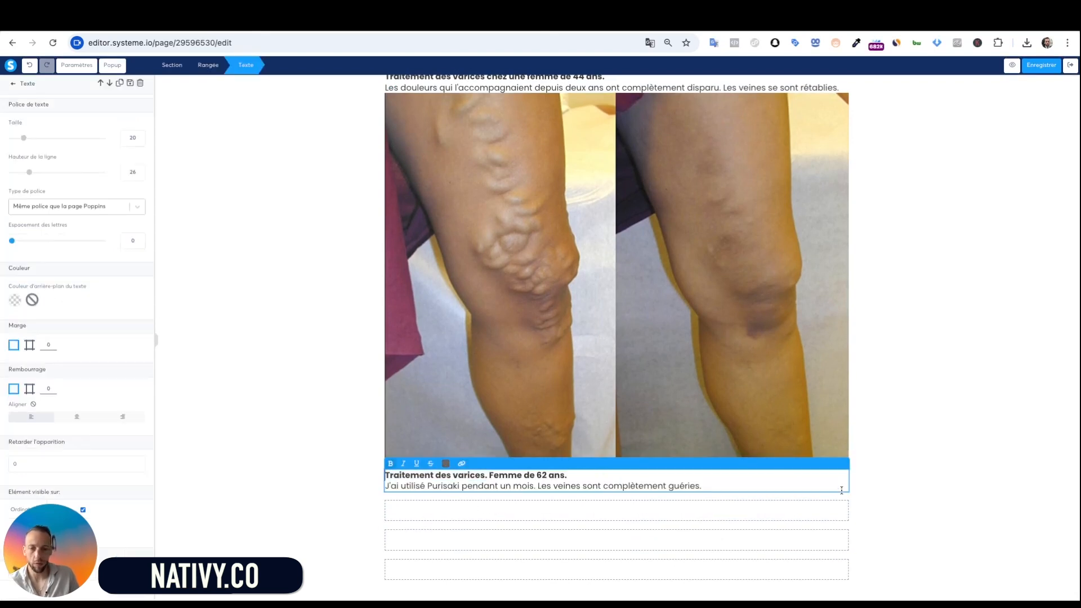
pyautogui.click(337, 480)
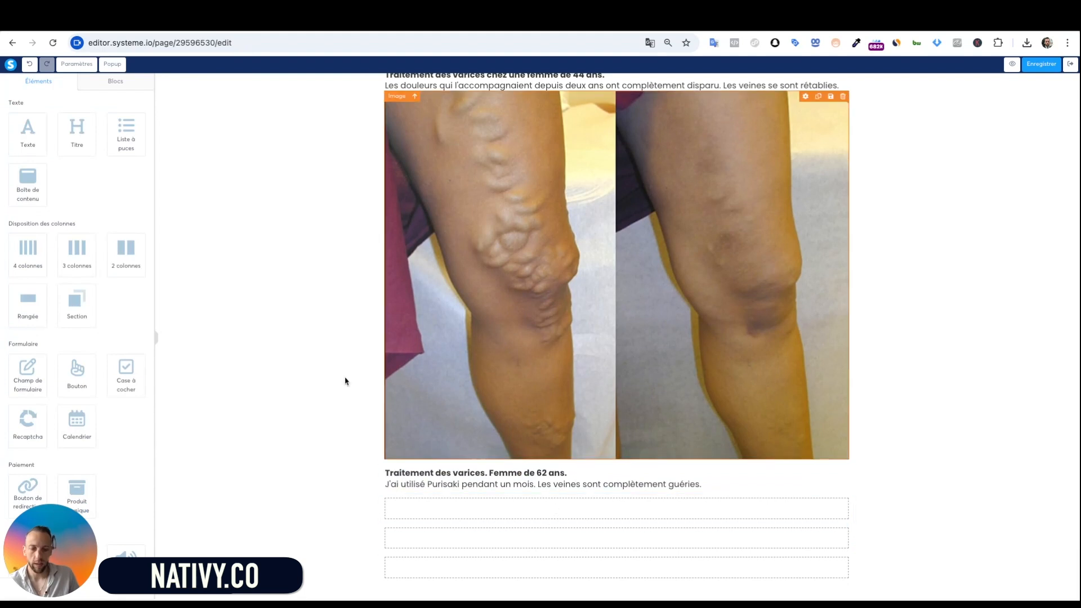
# Add an image block below the new testimonial holding the back-of-legs photo 9.jpg
pyautogui.scroll(-3, 76, 366)
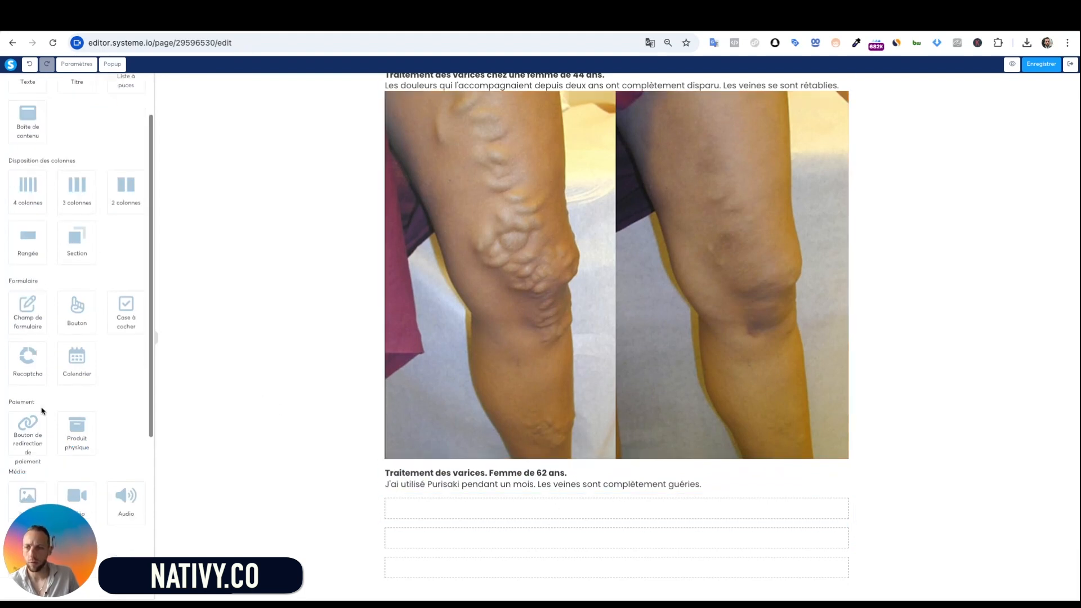
pyautogui.moveTo(23, 411); pyautogui.dragTo(23, 410)
pyautogui.moveTo(23, 411); pyautogui.dragTo(586, 509)
pyautogui.click(631, 479)
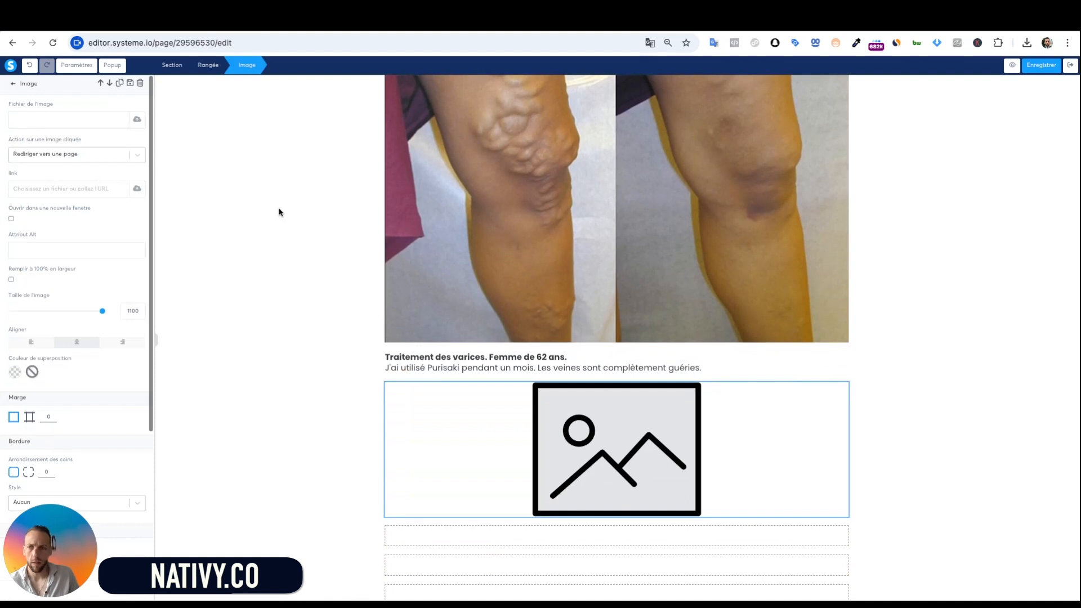
pyautogui.click(137, 121)
pyautogui.click(587, 243)
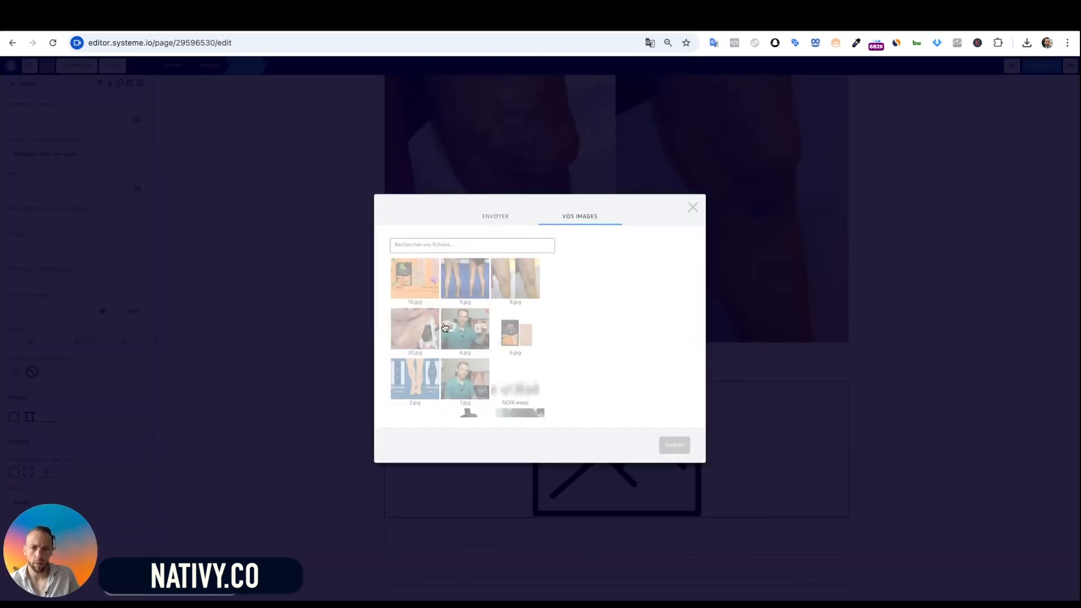
pyautogui.click(465, 278)
pyautogui.click(674, 445)
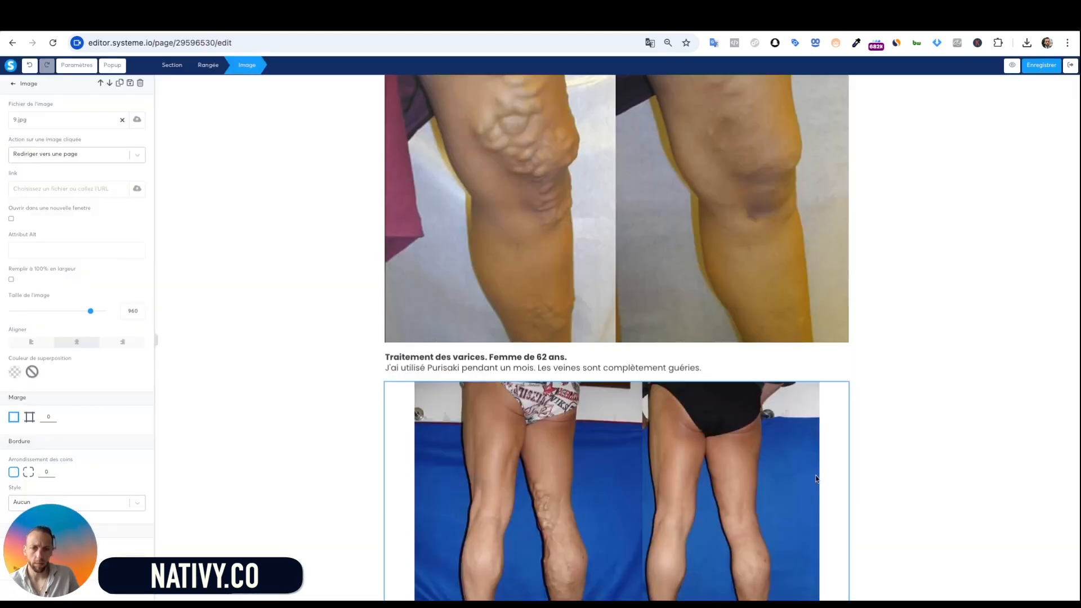
# Enlarge the legs photo to maximum width and select its surrounding section
pyautogui.moveTo(93, 310); pyautogui.dragTo(104, 312)
pyautogui.click(318, 333)
pyautogui.scroll(-2, 437, 421)
pyautogui.scroll(-1, 437, 422)
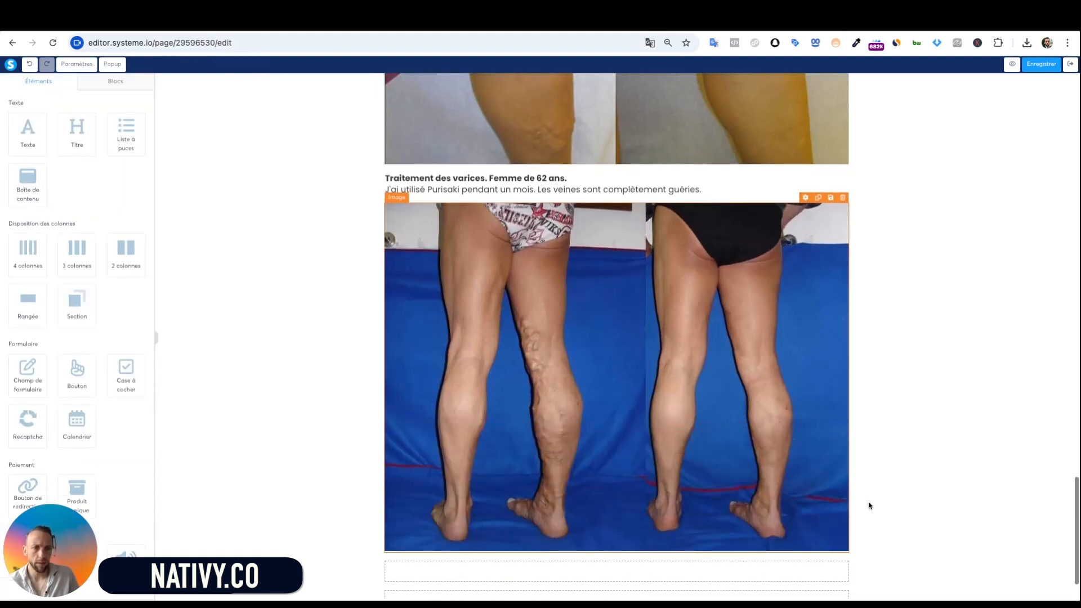
pyautogui.click(955, 415)
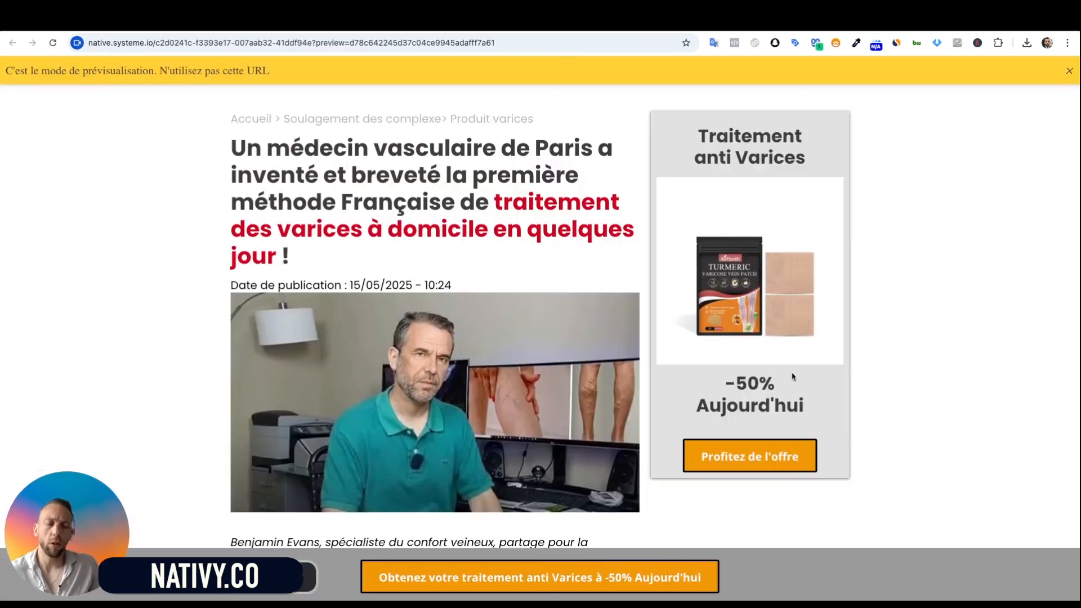
pyautogui.scroll(-2, 912, 315)
pyautogui.scroll(2, 850, 273)
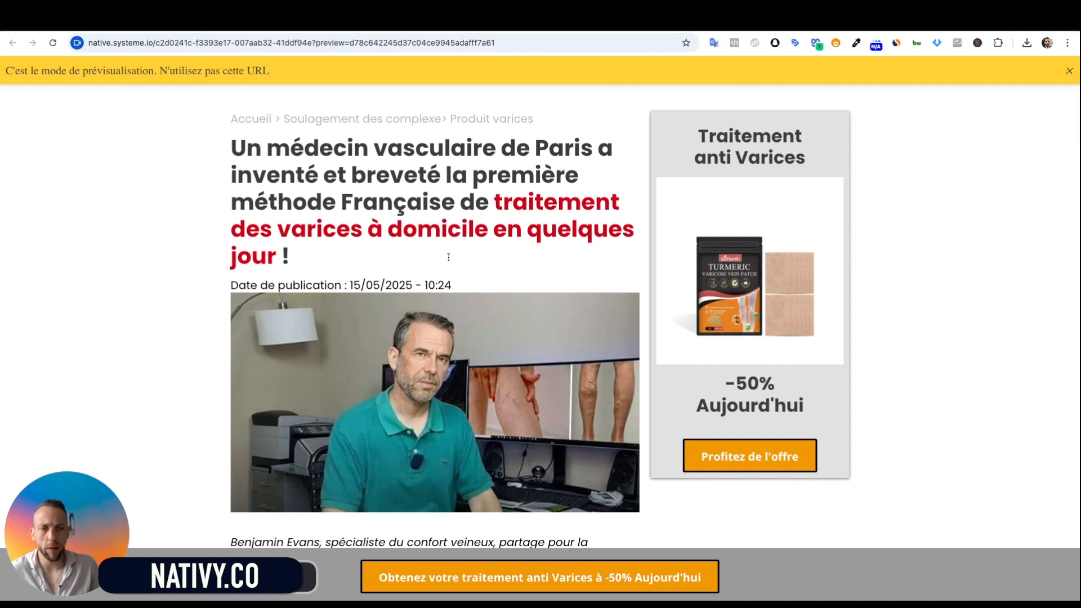
pyautogui.scroll(-1, 448, 257)
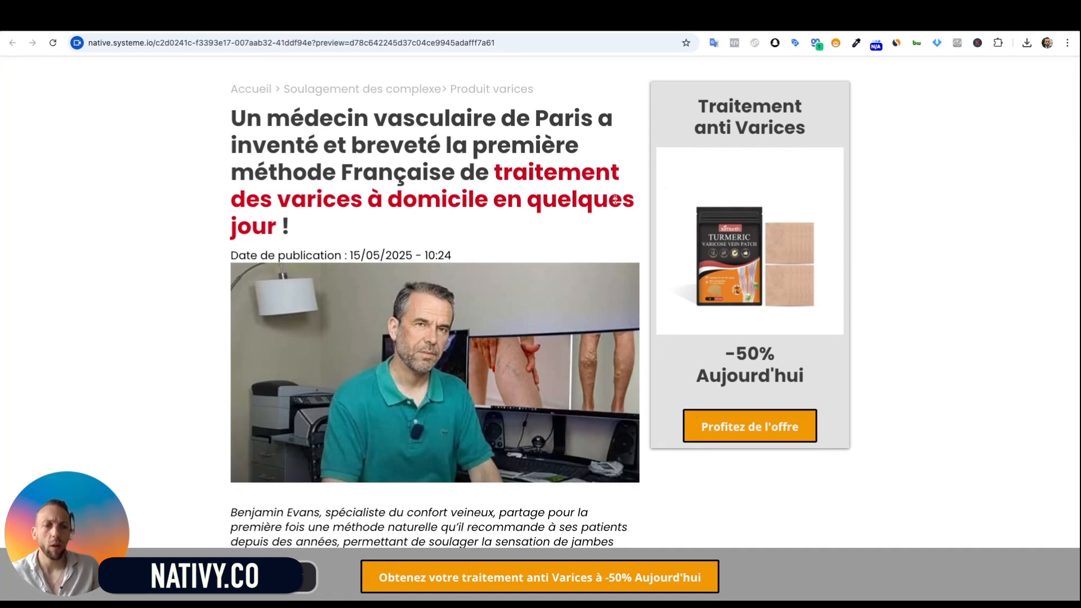
pyautogui.scroll(-3, 748, 413)
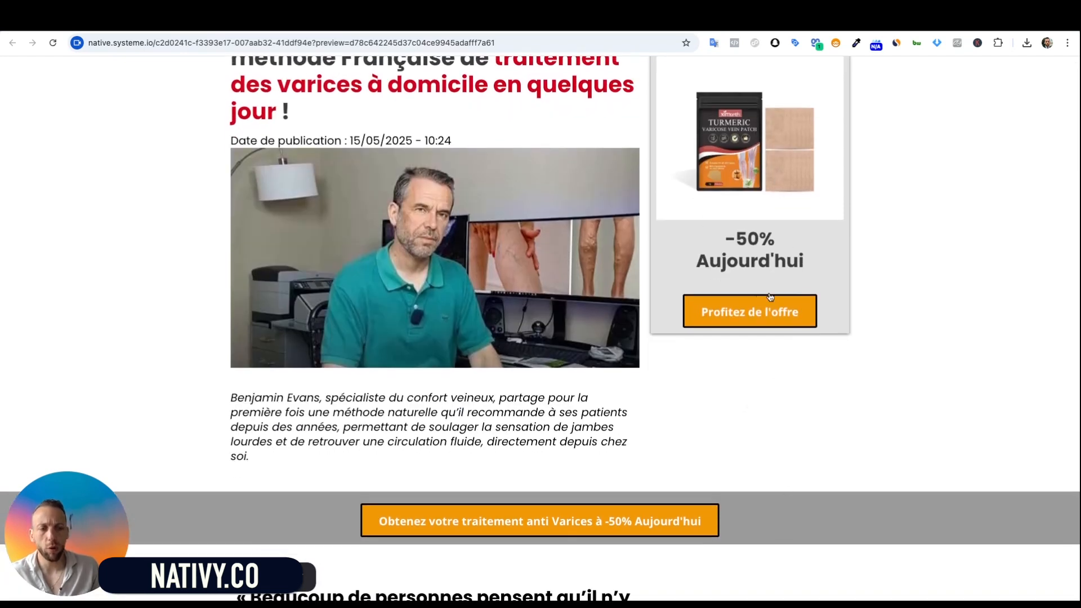
pyautogui.scroll(3, 770, 297)
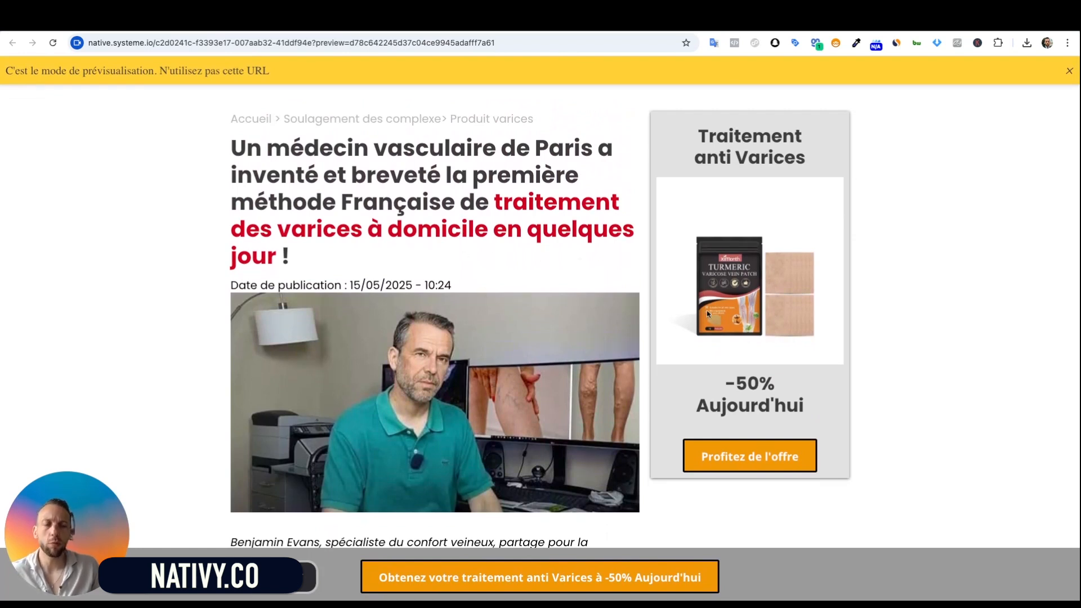
pyautogui.scroll(-2, 675, 299)
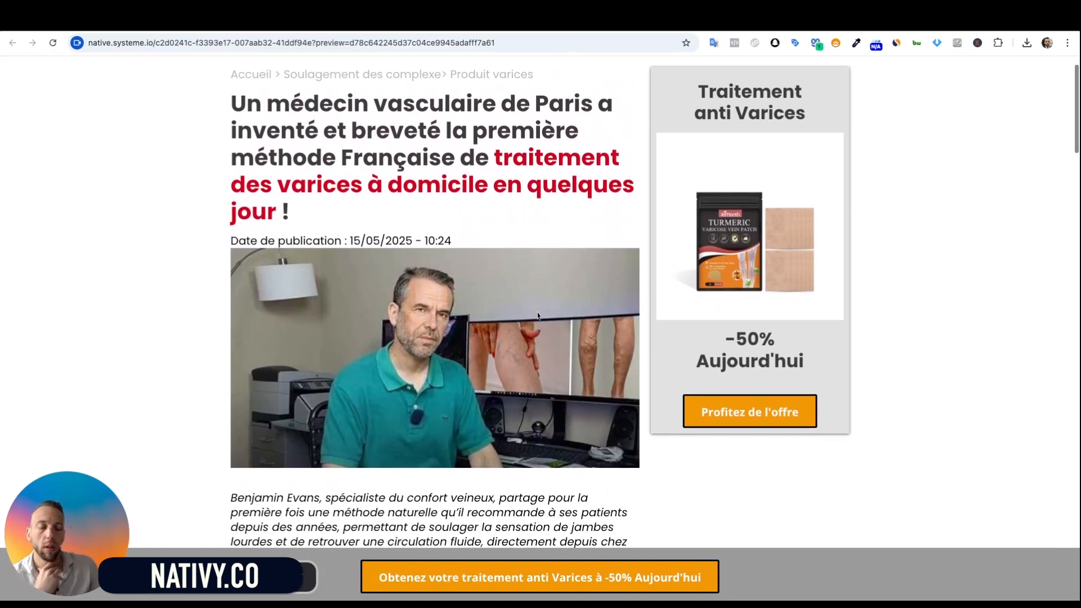
pyautogui.scroll(2, 788, 225)
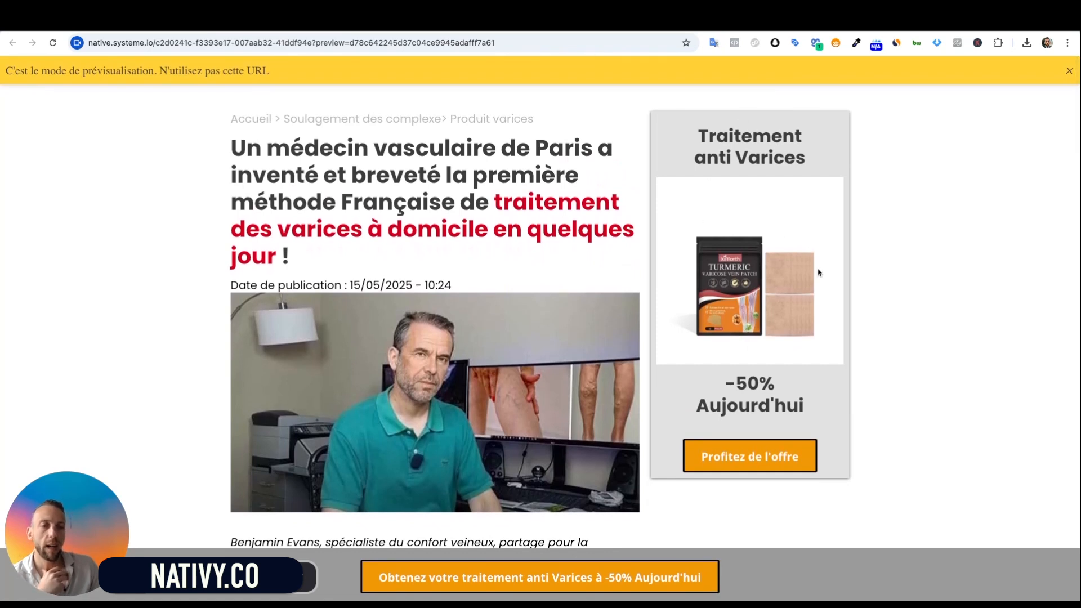
pyautogui.scroll(-2, 534, 325)
pyautogui.scroll(-2, 533, 326)
pyautogui.scroll(3, 737, 250)
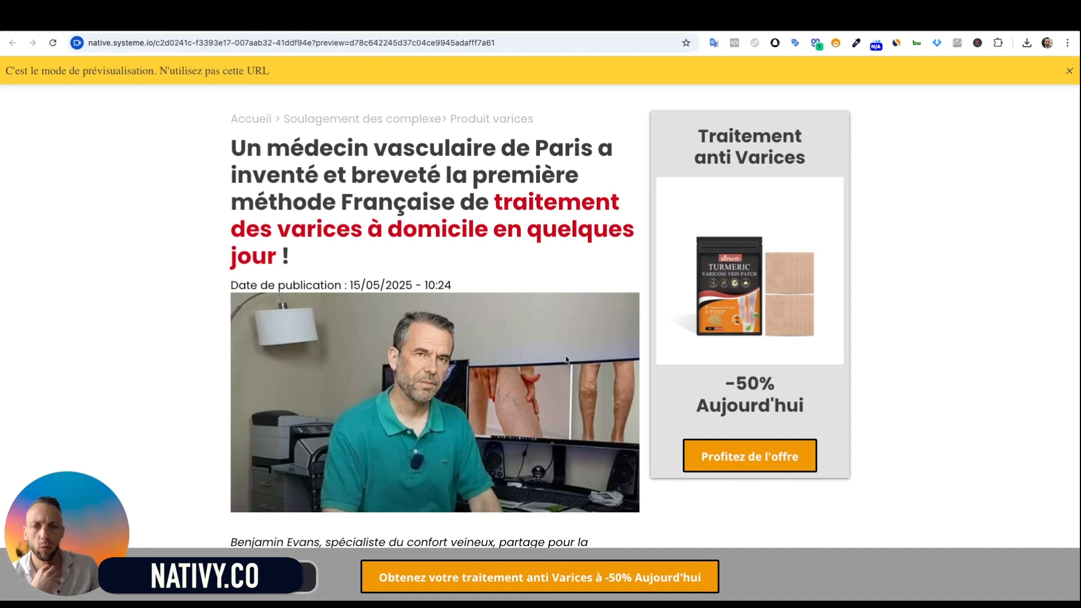
pyautogui.scroll(-5, 566, 359)
pyautogui.scroll(-9, 566, 359)
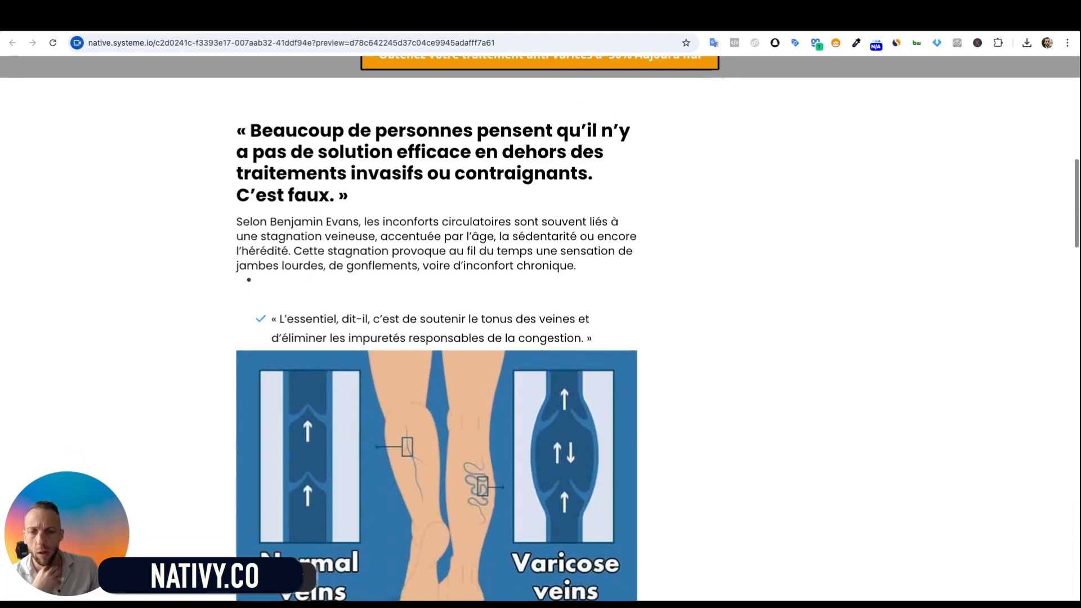
pyautogui.scroll(-13, 521, 280)
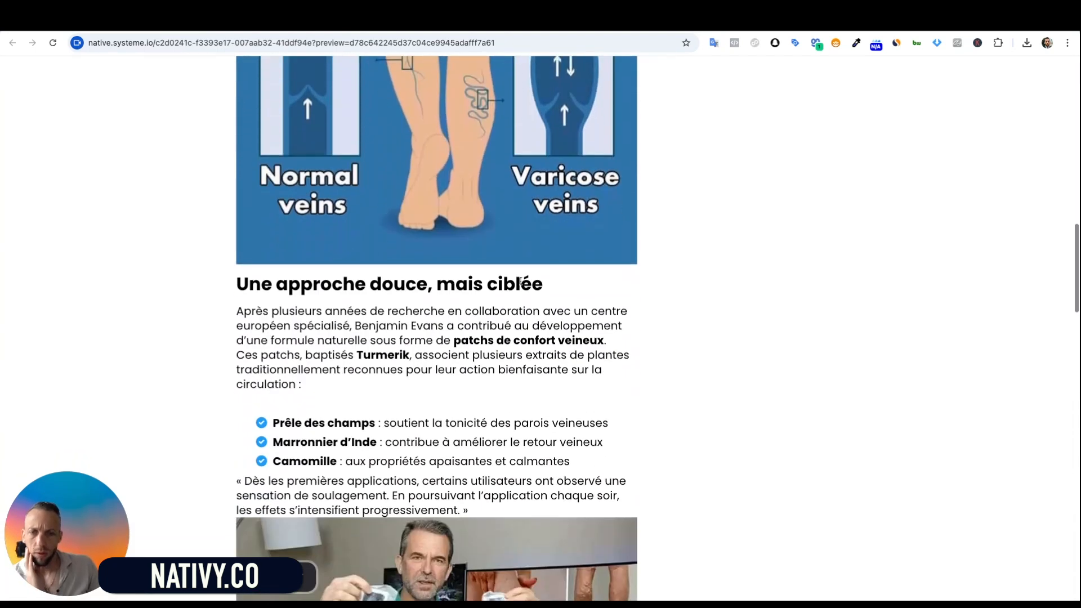
pyautogui.scroll(-11, 541, 328)
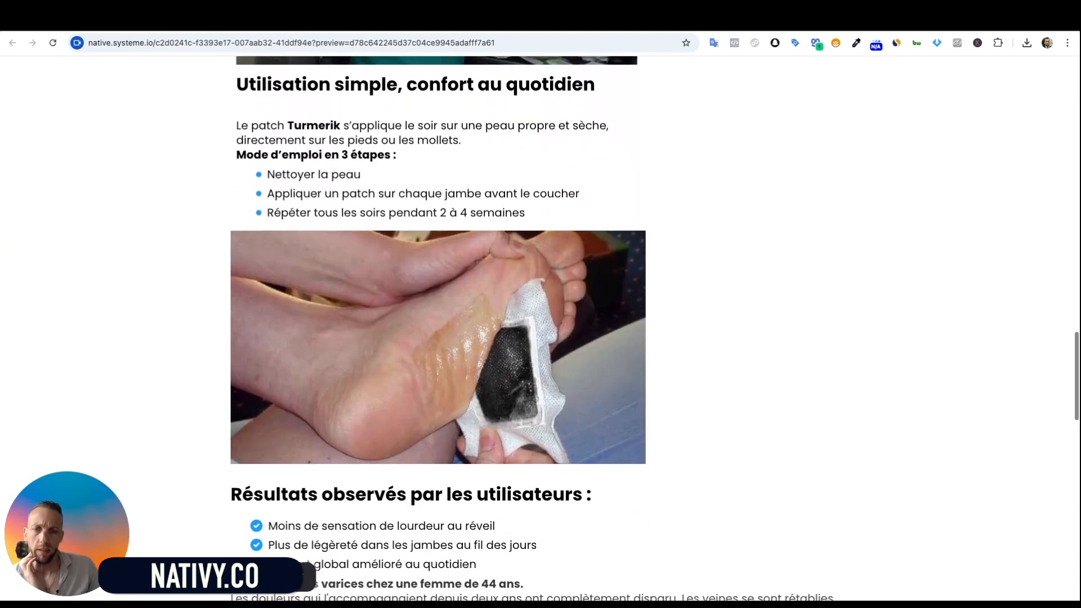
pyautogui.scroll(-4, 541, 328)
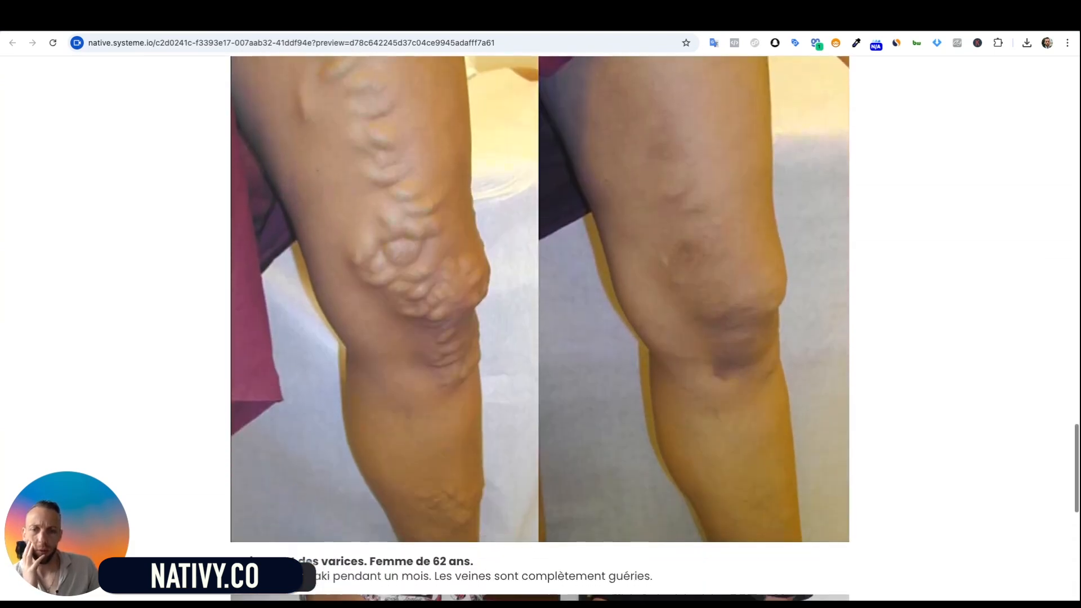
pyautogui.scroll(15, 540, 328)
pyautogui.scroll(-4, 541, 328)
pyautogui.scroll(-1, 368, 221)
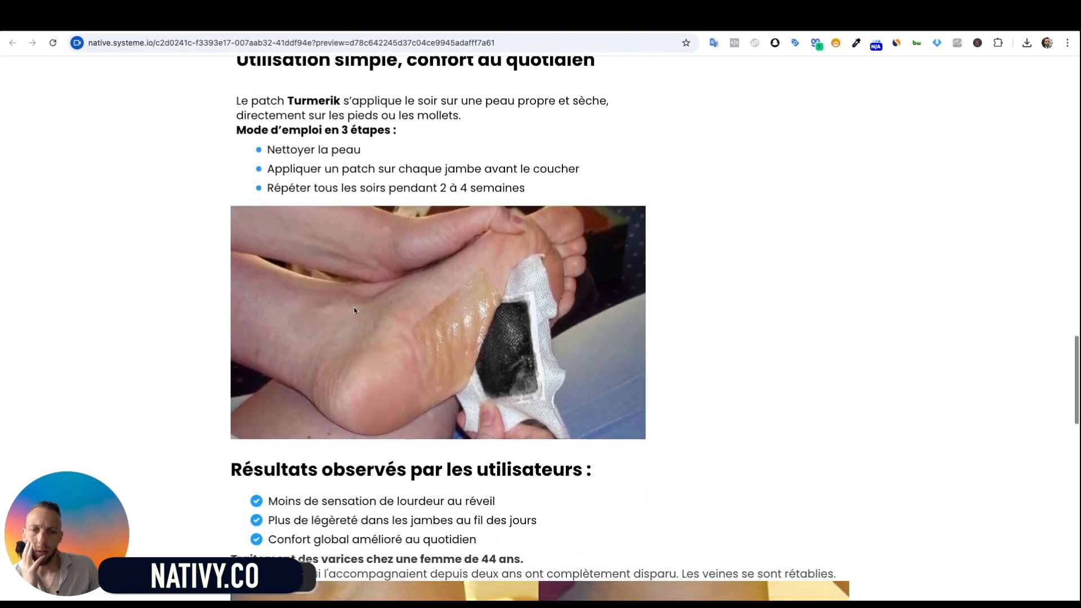
pyautogui.scroll(1, 369, 221)
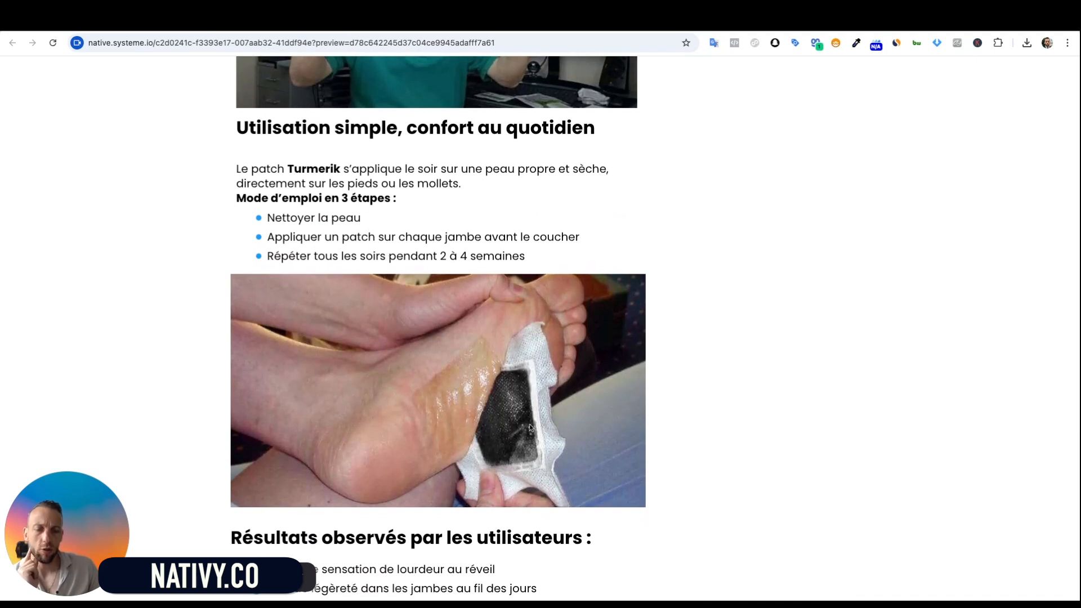
pyautogui.scroll(1, 428, 382)
pyautogui.scroll(-1, 409, 380)
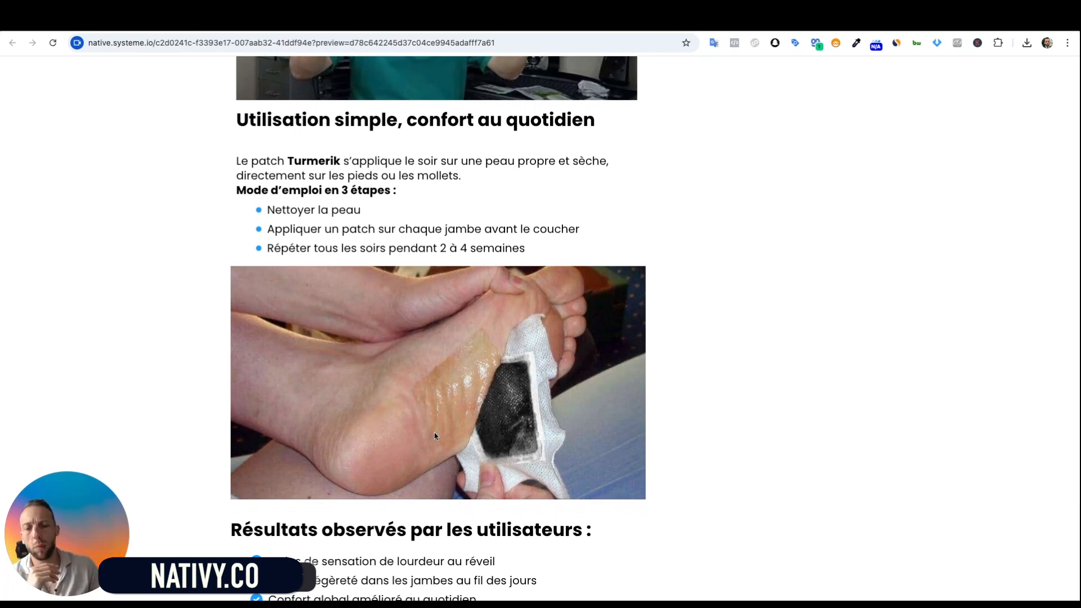
pyautogui.scroll(3, 331, 337)
pyautogui.scroll(2, 331, 337)
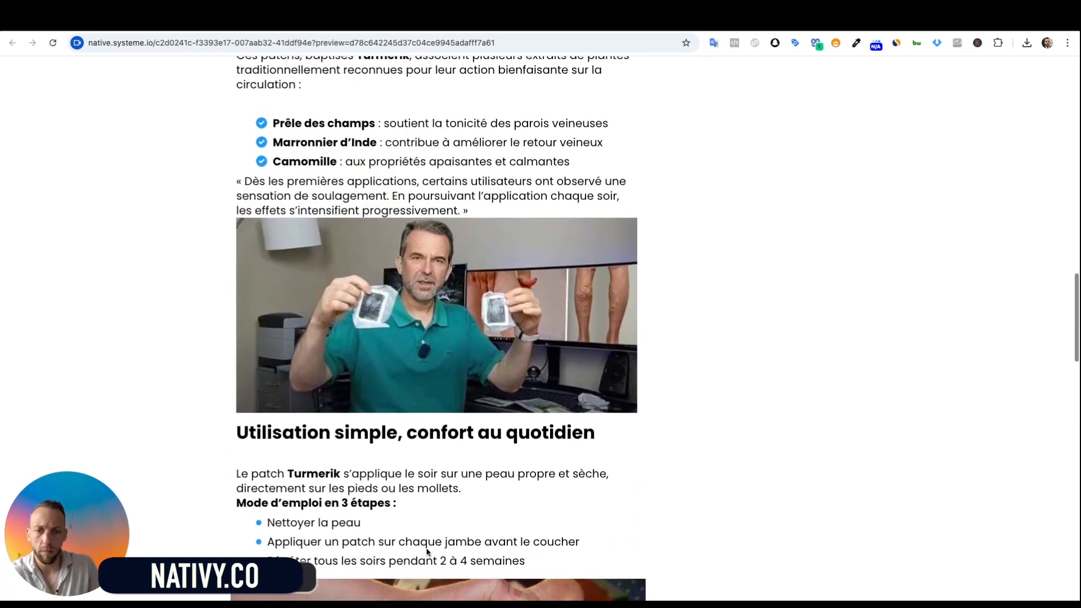
pyautogui.scroll(-10, 427, 549)
pyautogui.scroll(-15, 427, 548)
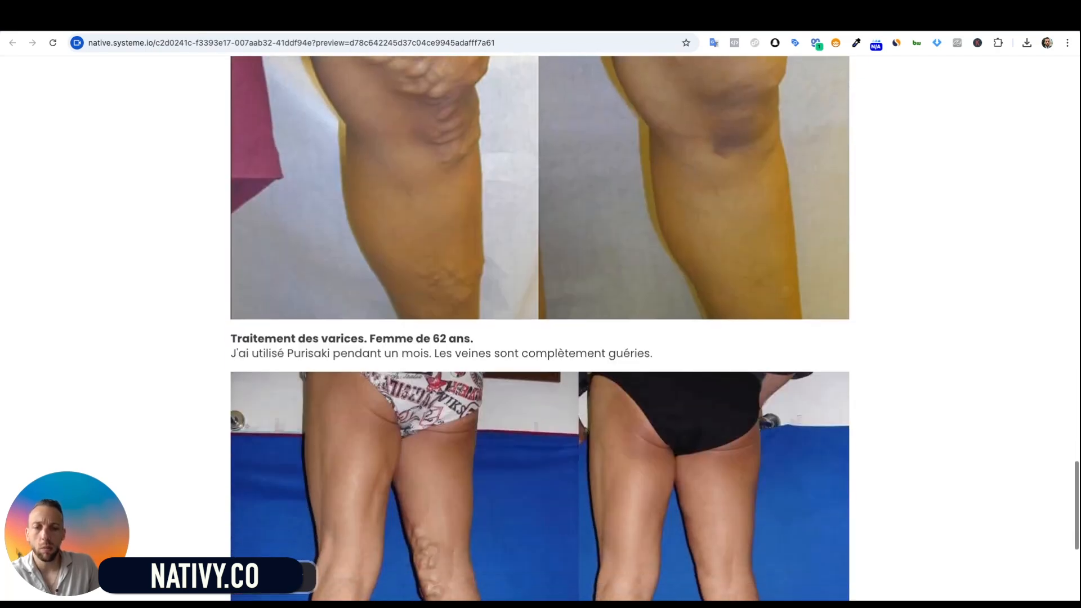
pyautogui.scroll(20, 524, 474)
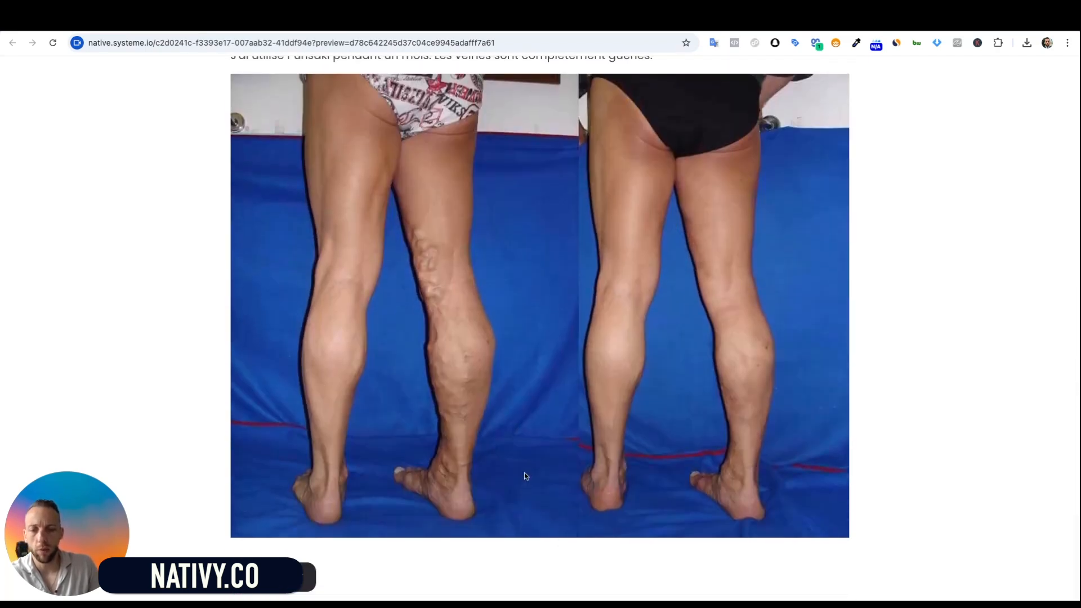
pyautogui.scroll(3, 524, 474)
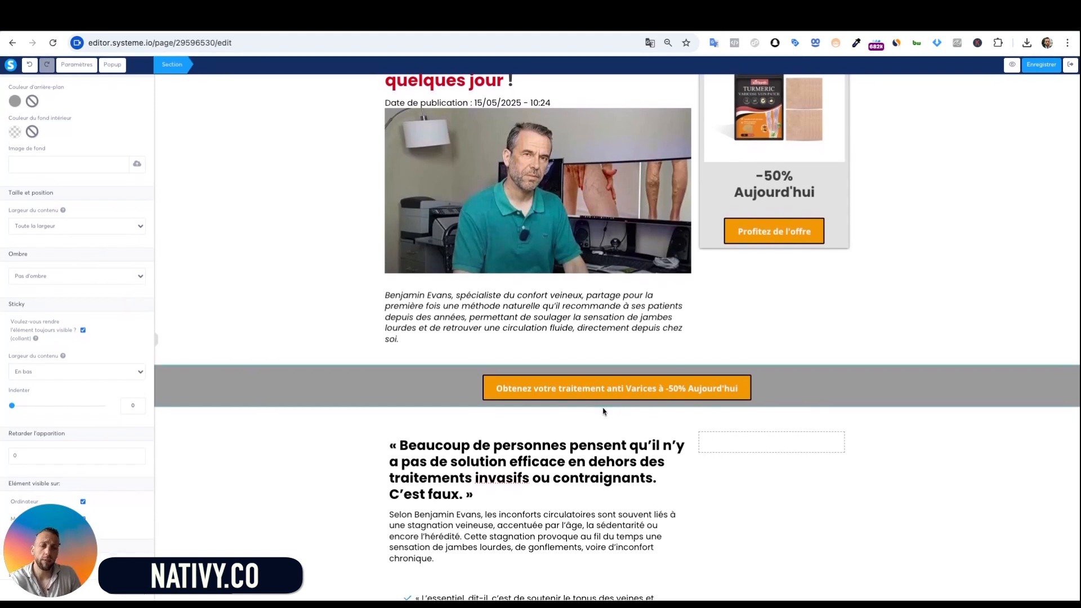
# Bring up the Éléments list and scroll down to the empty rows under the legs photo
pyautogui.click(738, 516)
pyautogui.scroll(-15, 737, 516)
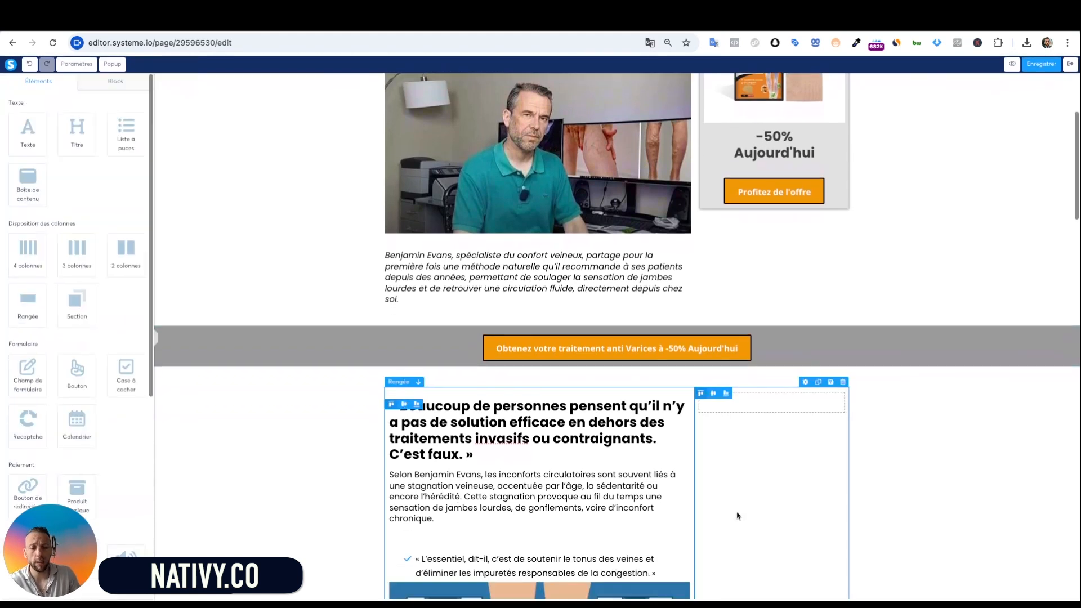
pyautogui.scroll(-10, 787, 497)
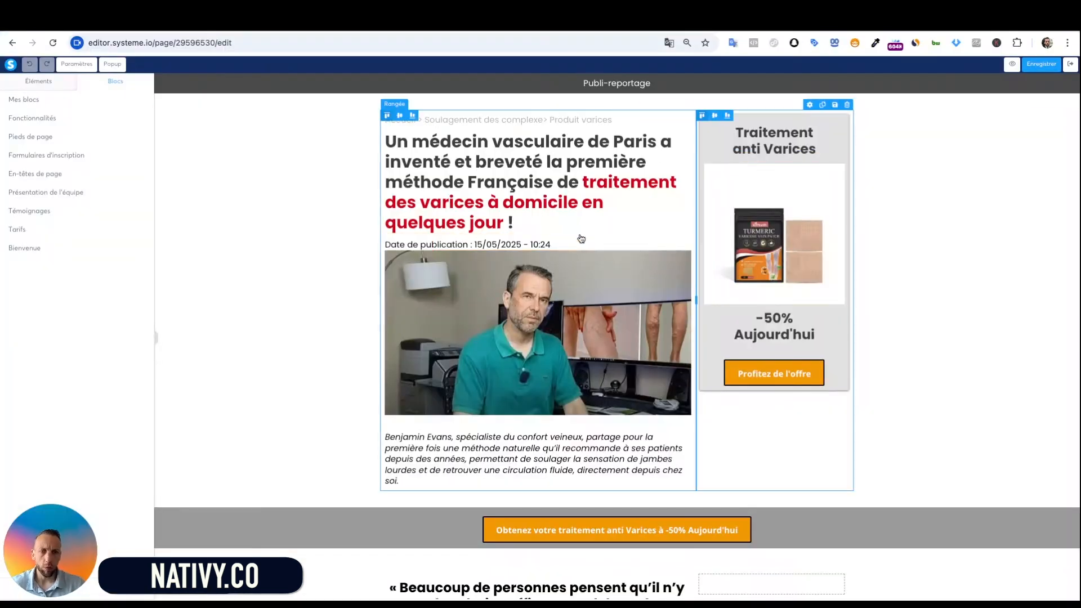
pyautogui.scroll(-1, 508, 377)
pyautogui.scroll(1, 508, 377)
pyautogui.scroll(-2, 623, 367)
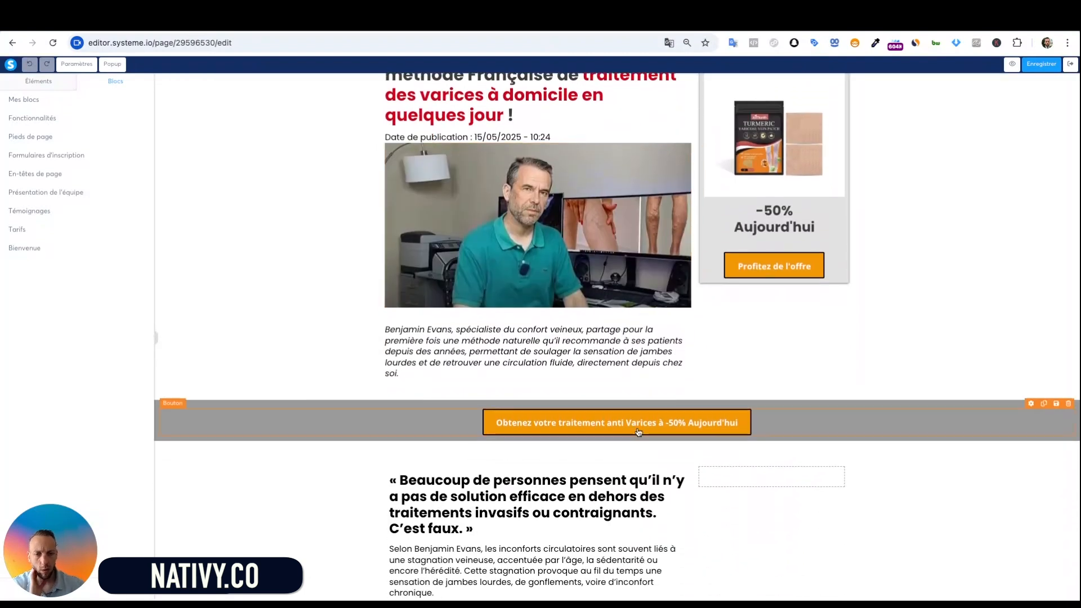
pyautogui.scroll(-12, 704, 484)
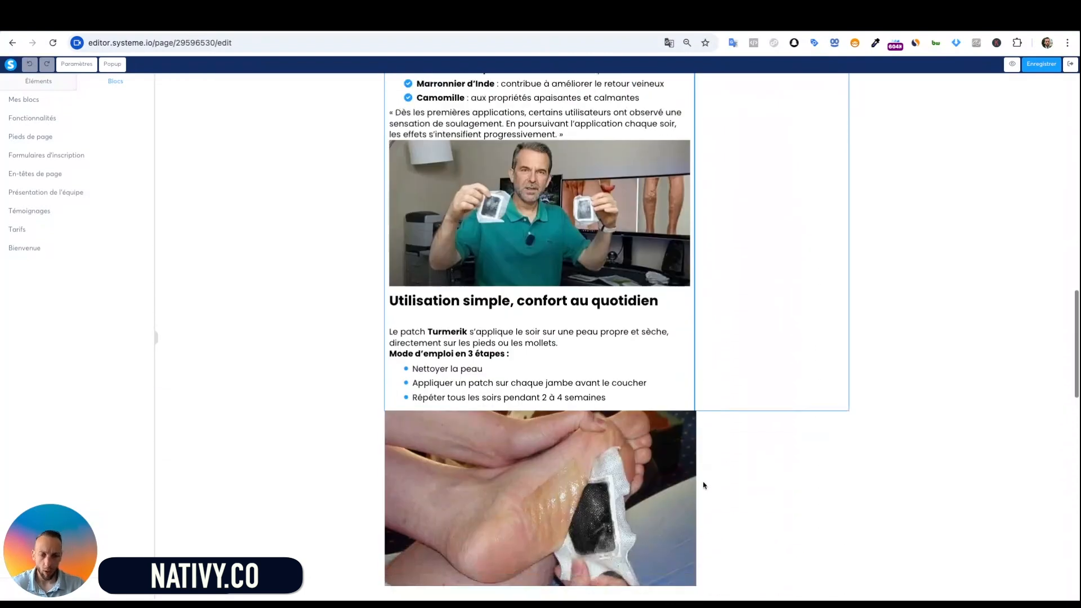
pyautogui.scroll(-12, 703, 485)
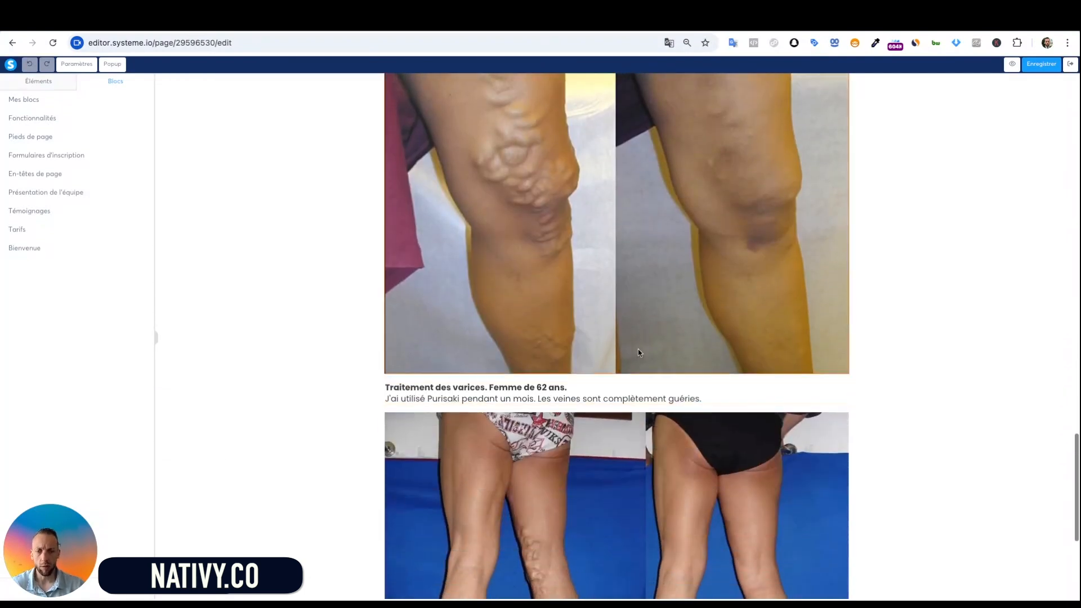
pyautogui.scroll(-5, 638, 352)
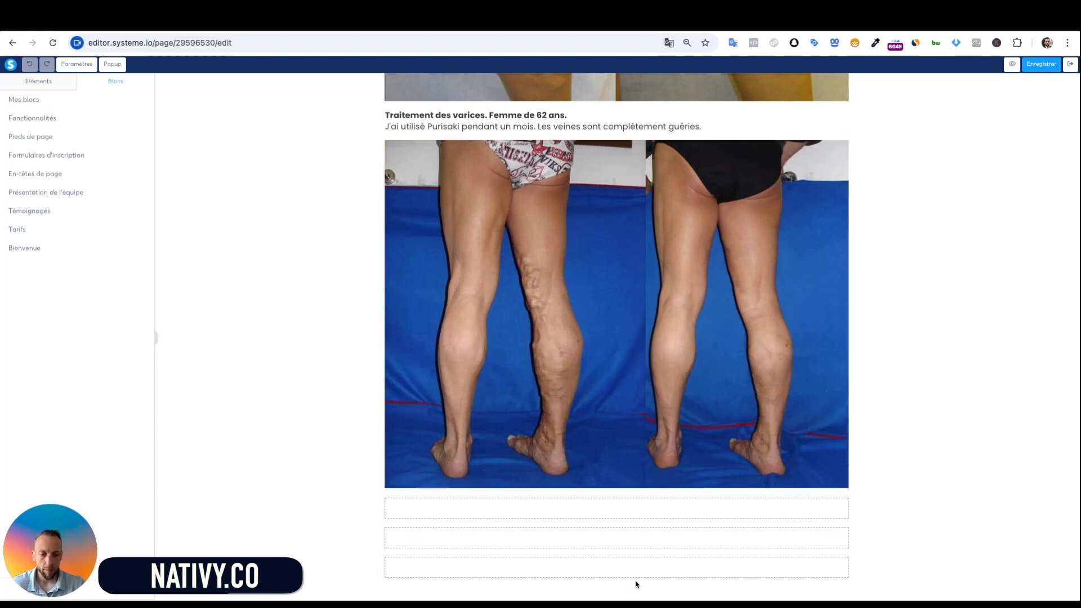
# Delete the two surplus empty rows, confirming each removal
pyautogui.click(848, 548)
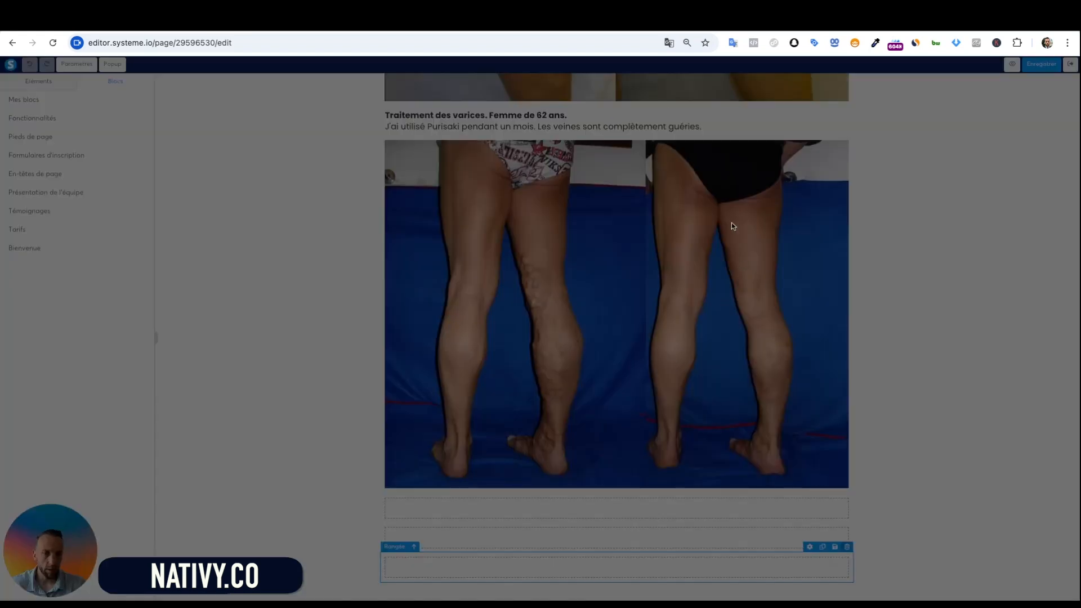
pyautogui.click(664, 109)
pyautogui.click(847, 518)
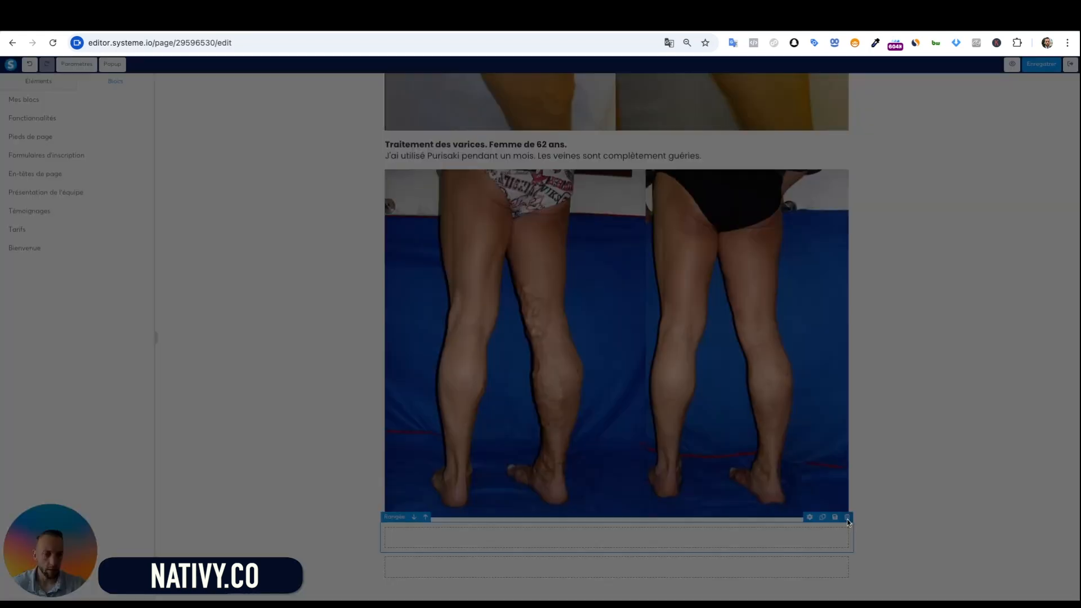
pyautogui.click(600, 133)
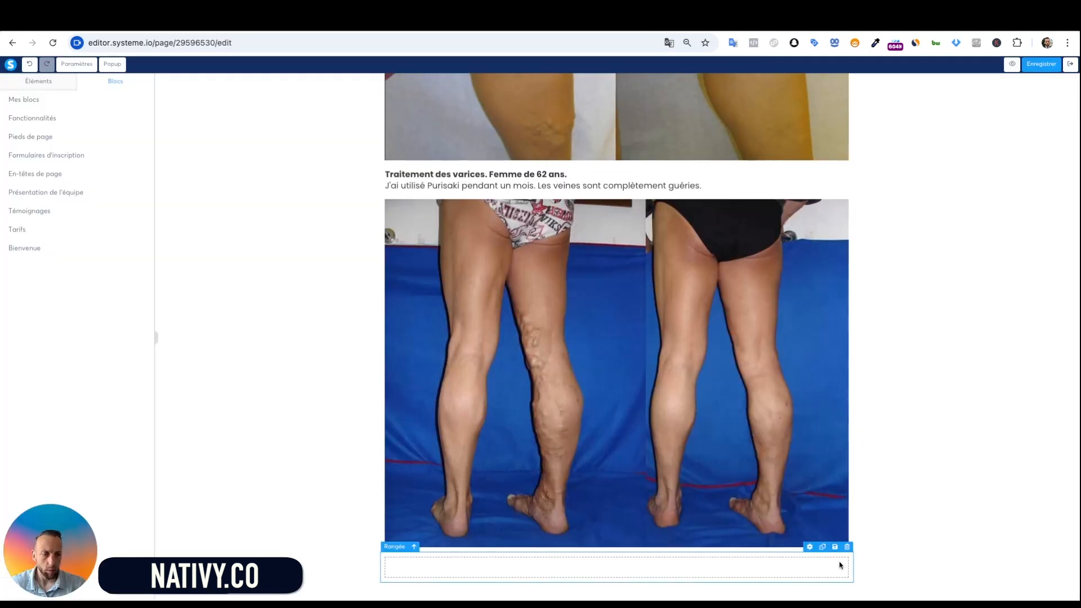
# Drop a Section at the page bottom, split it into 2 colonnes, and add a Titre heading on the left
pyautogui.click(38, 82)
pyautogui.moveTo(79, 305); pyautogui.dragTo(651, 528)
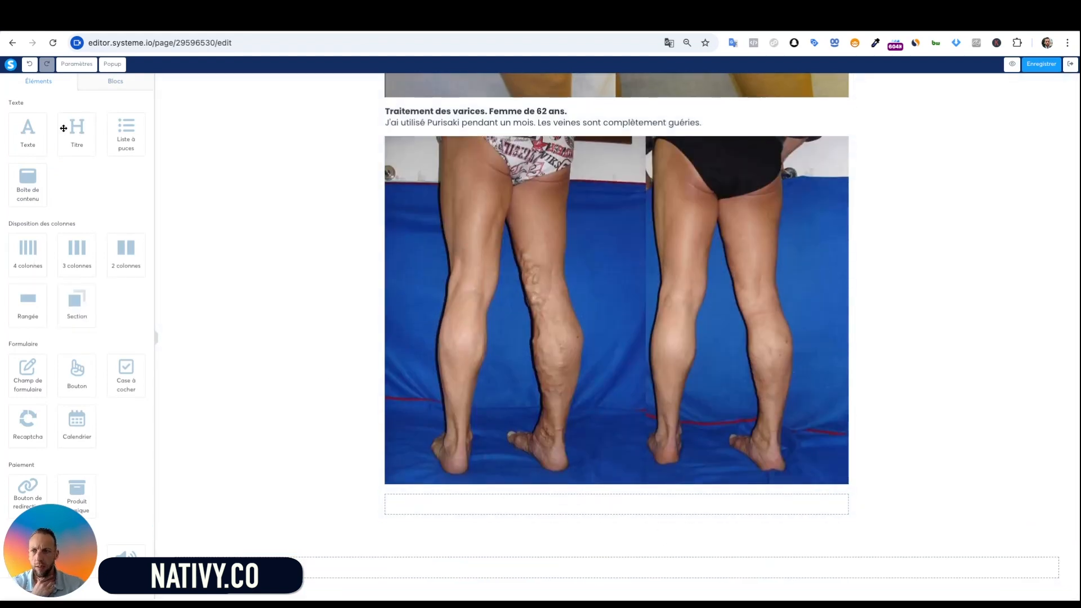
pyautogui.moveTo(127, 257); pyautogui.dragTo(563, 567)
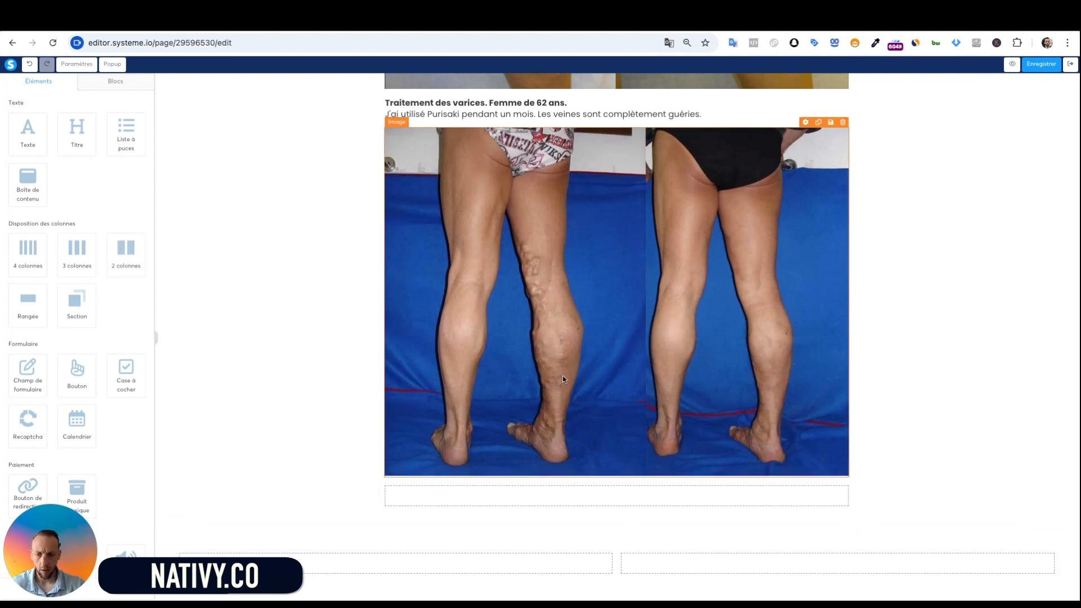
pyautogui.moveTo(86, 138); pyautogui.dragTo(443, 537)
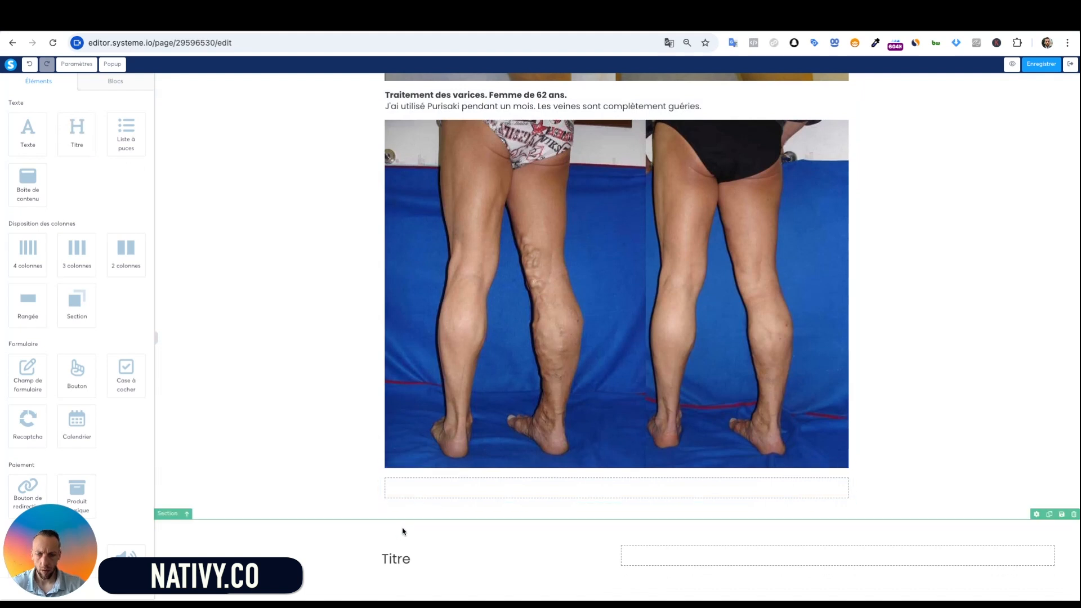
# Set the new section's background colour to grey #9B9B9B at alpha 46
pyautogui.click(402, 531)
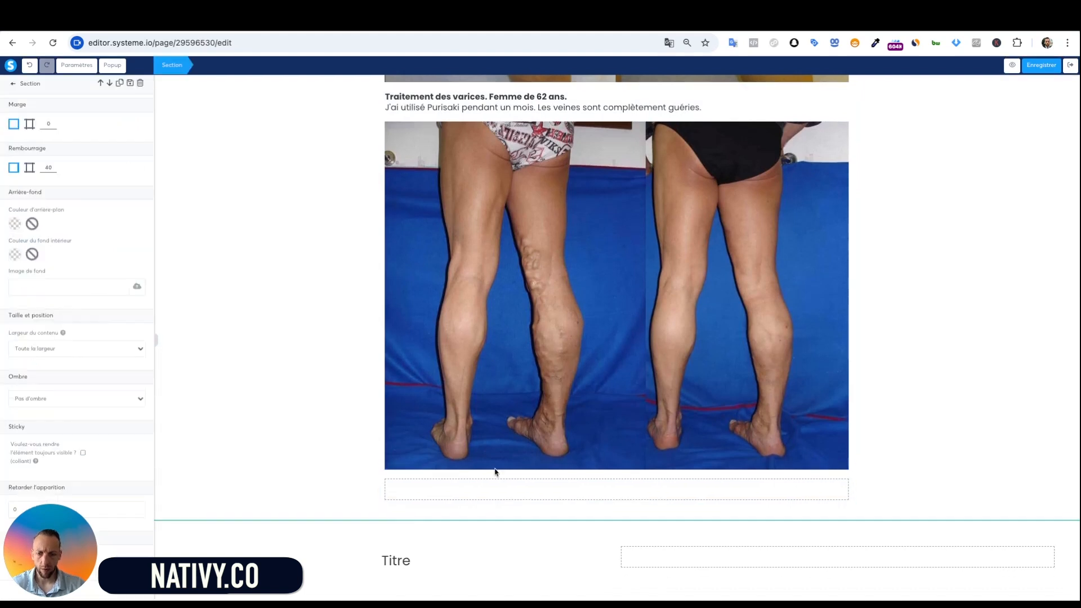
pyautogui.click(13, 224)
pyautogui.click(103, 273)
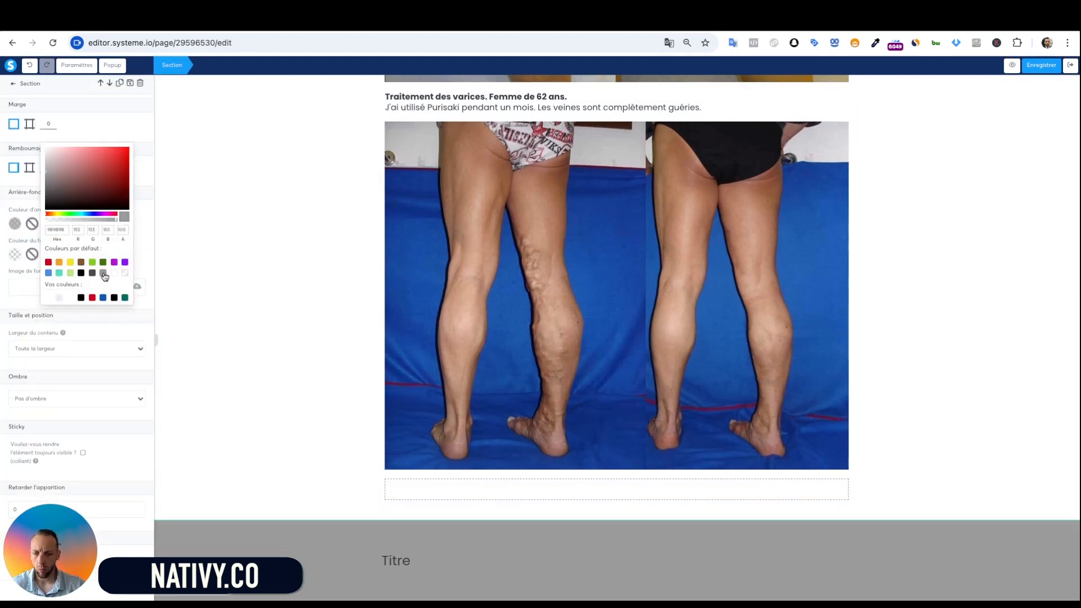
pyautogui.click(307, 316)
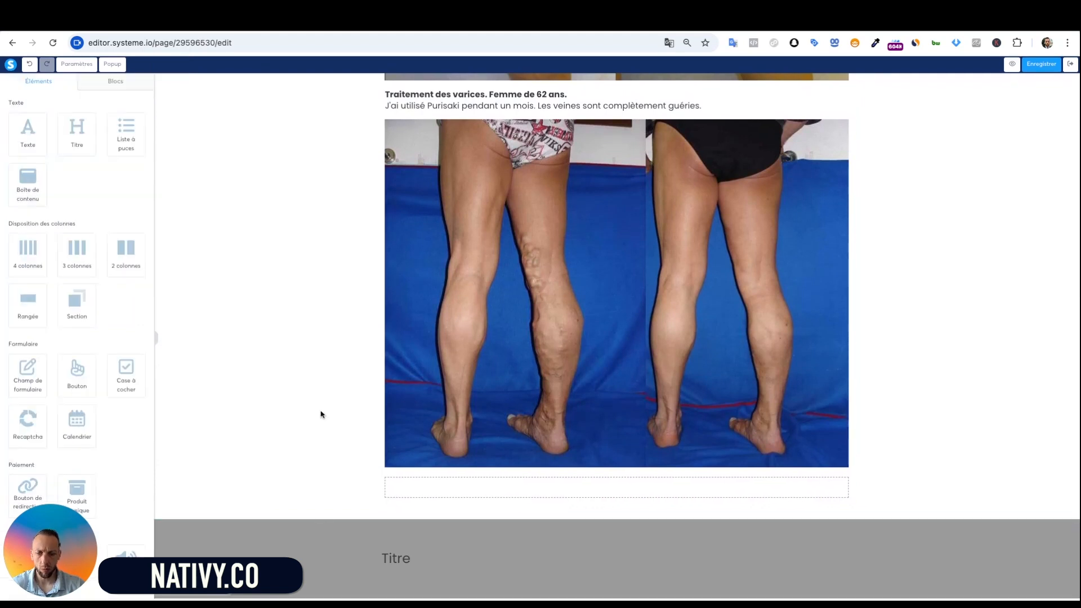
pyautogui.click(312, 529)
pyautogui.click(309, 532)
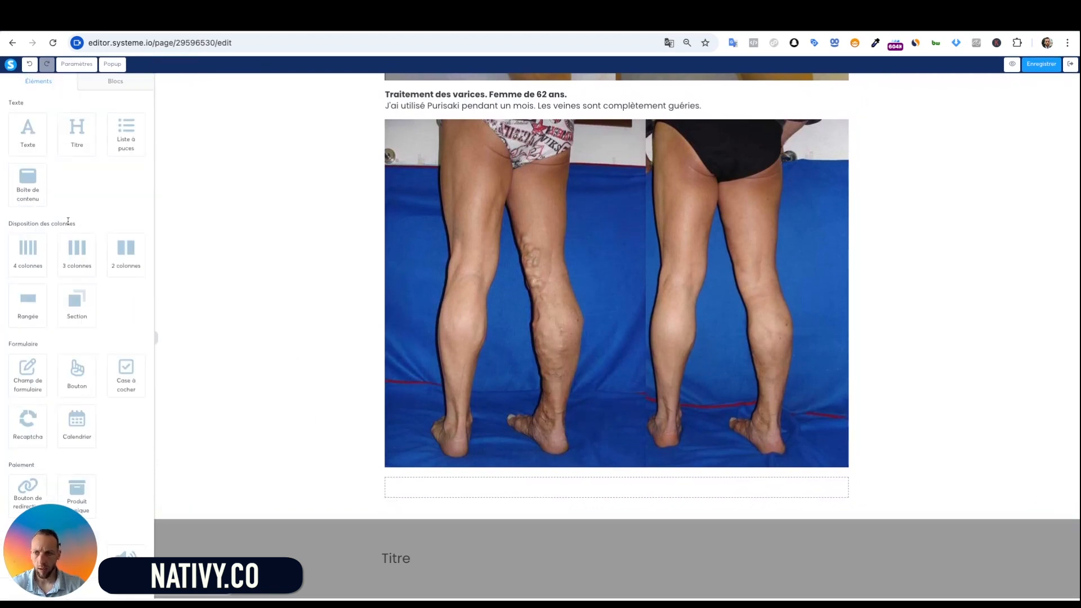
pyautogui.click(233, 532)
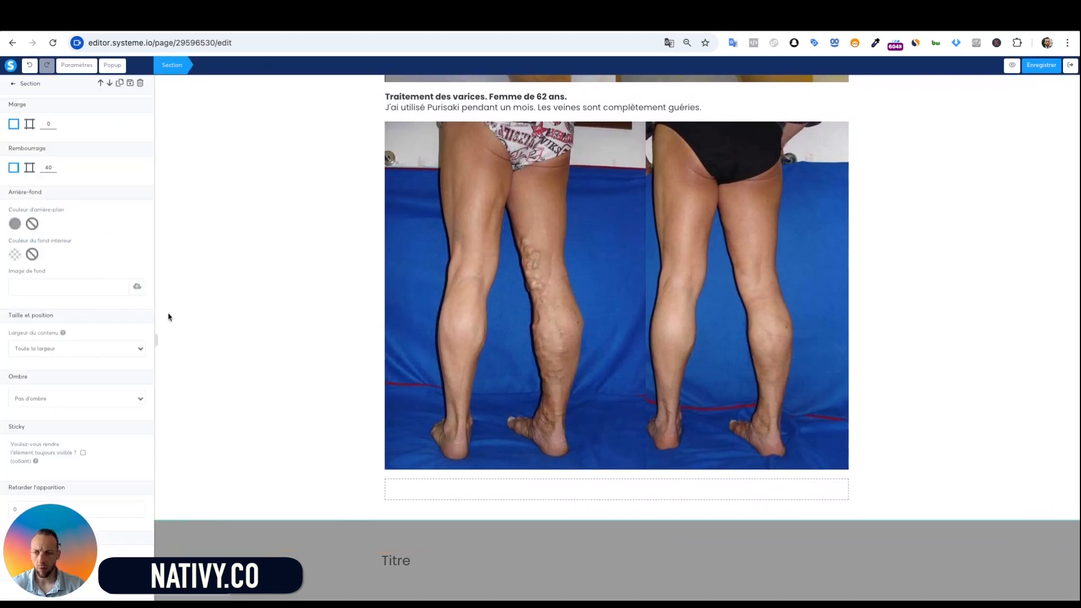
pyautogui.click(14, 226)
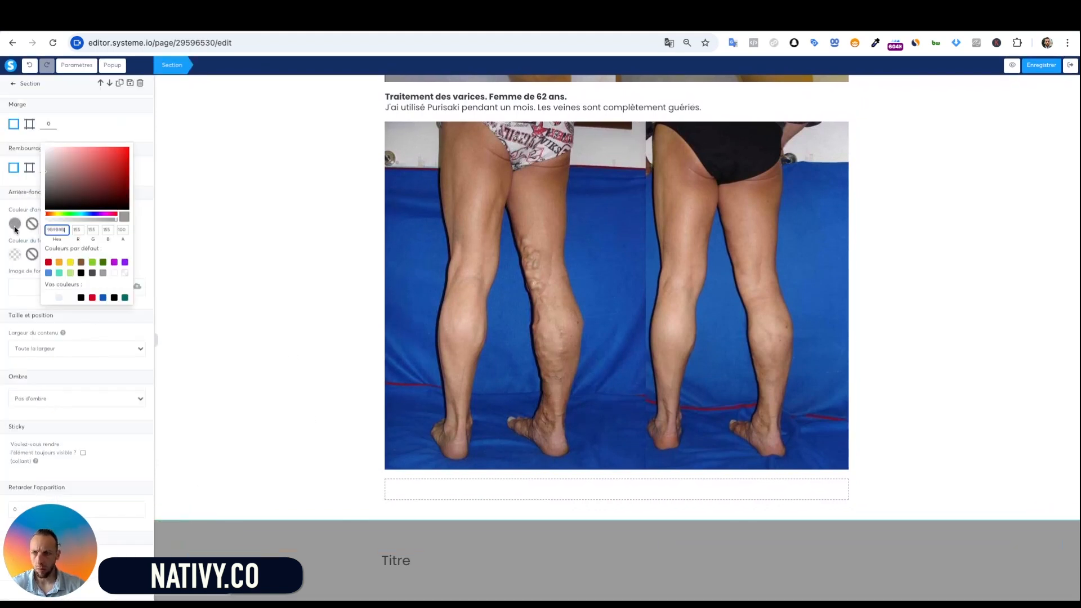
pyautogui.click(80, 219)
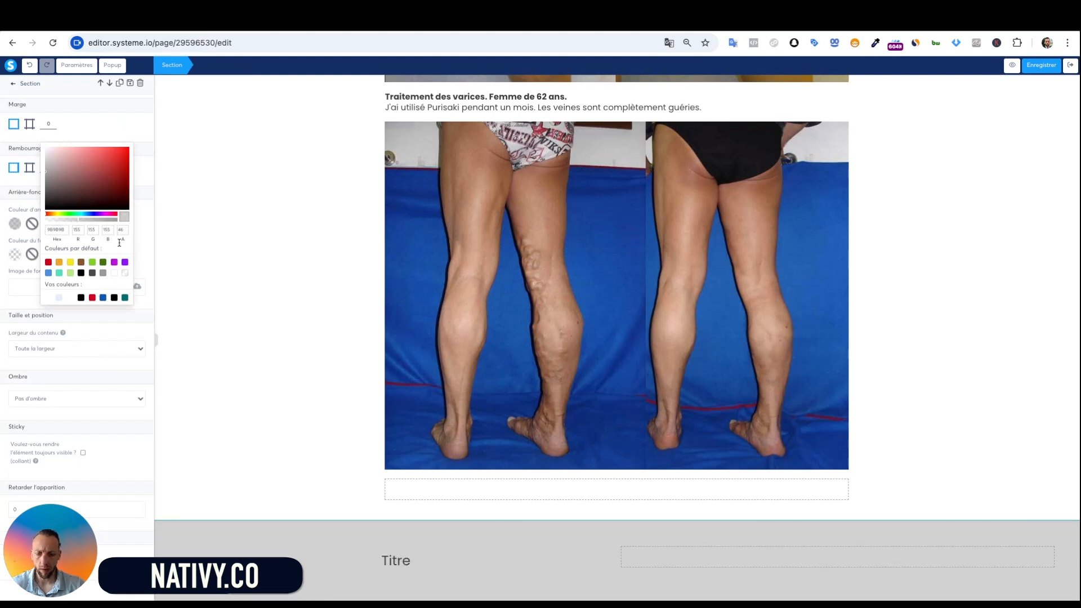
pyautogui.click(273, 367)
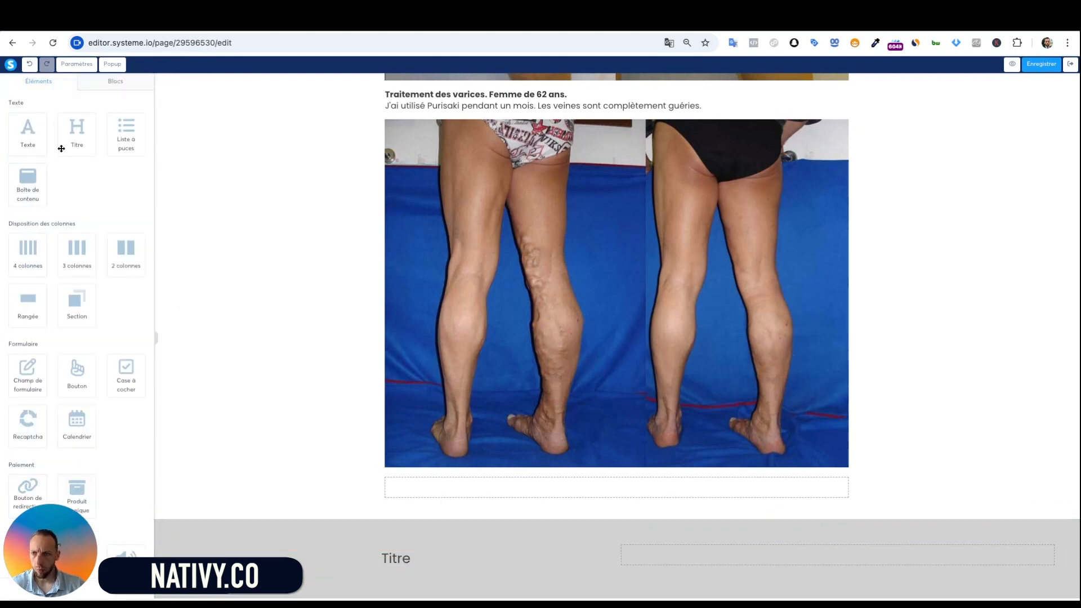
# Add a Lorem ipsum Texte paragraph under the heading, an empty Rangée, and another Section below
pyautogui.moveTo(32, 137); pyautogui.dragTo(393, 526)
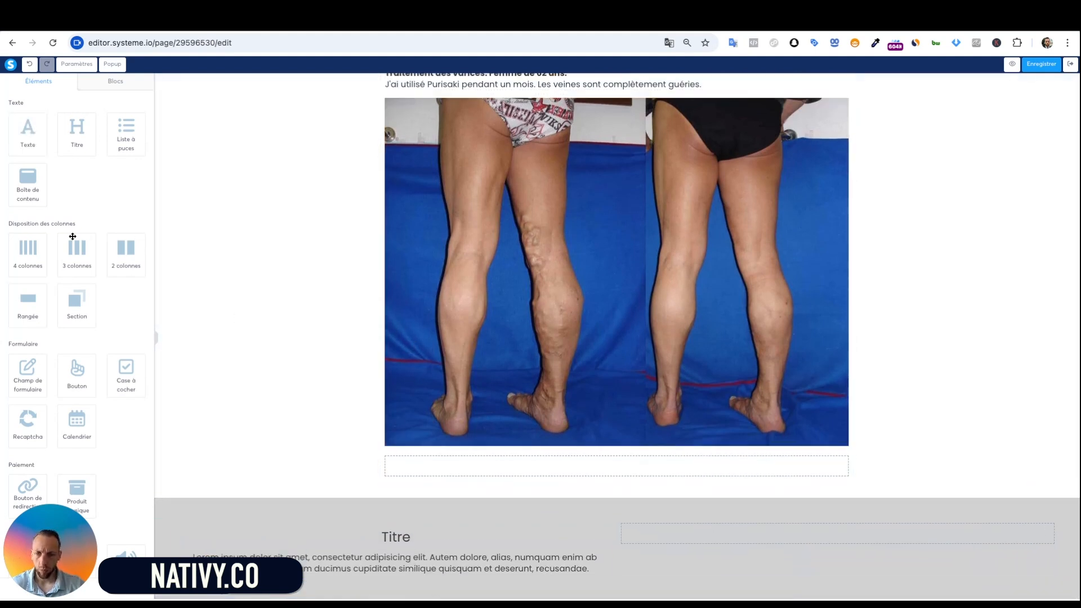
pyautogui.moveTo(28, 313); pyautogui.dragTo(394, 557)
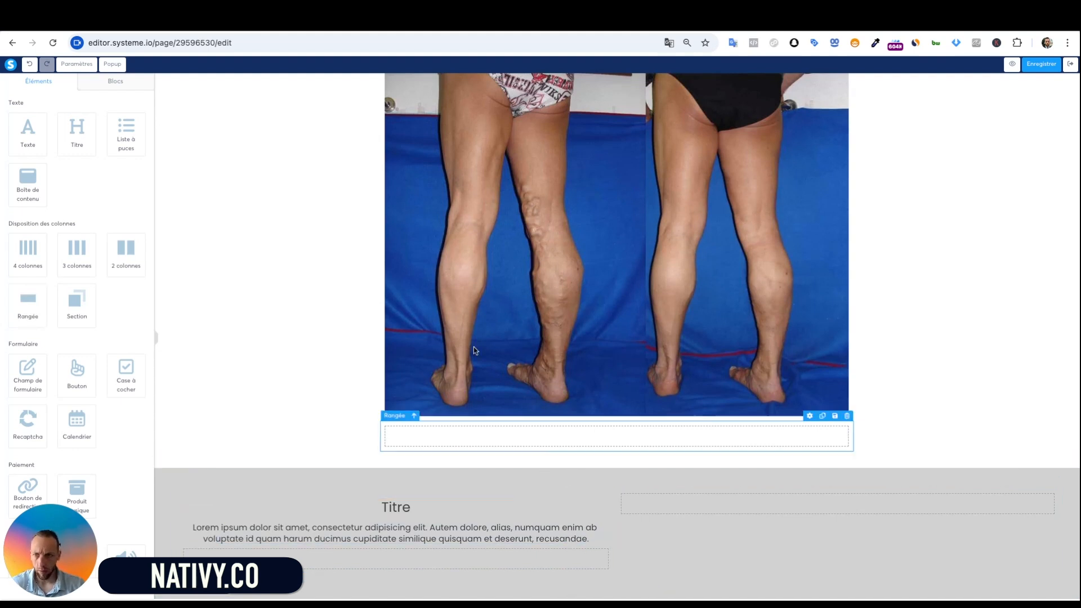
pyautogui.scroll(-2, 87, 386)
pyautogui.moveTo(79, 244); pyautogui.dragTo(518, 526)
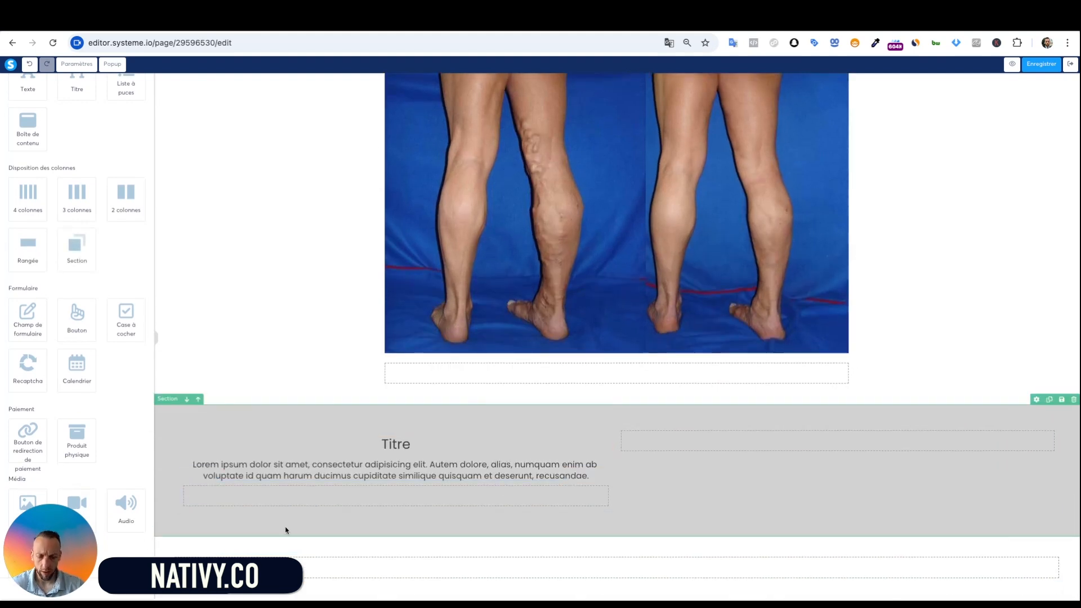
# Replace the Titre heading with 'Turmerik est actuellement disponible via une offre spéciale'
pyautogui.press('super+Tab')
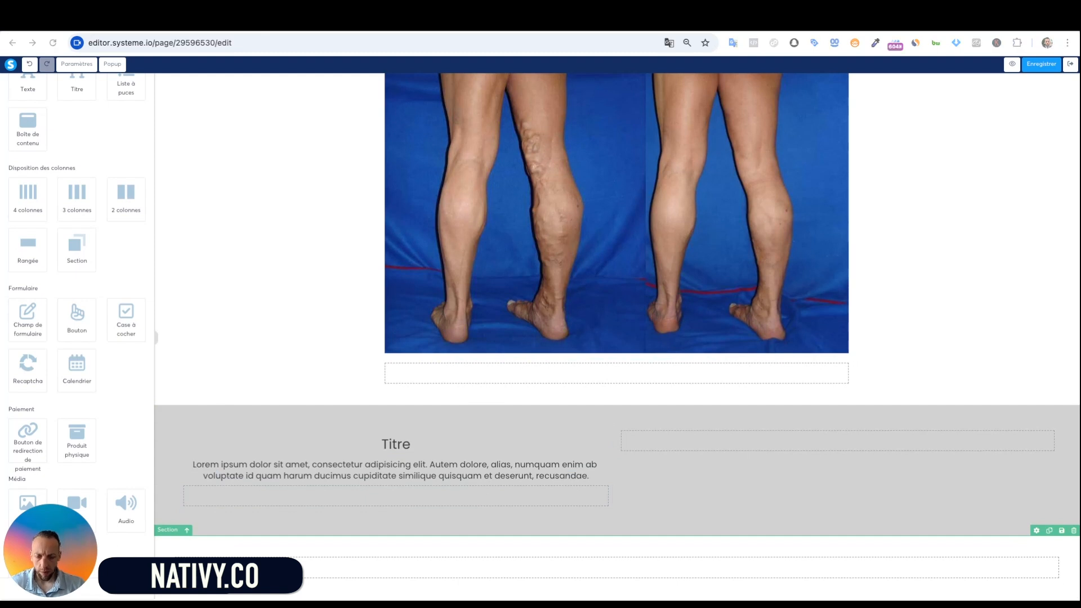
pyautogui.click(394, 452)
pyautogui.hotkey('ctrl', 'a')
pyautogui.write('Turmerik est actuellement disponible via une offre spéciale')
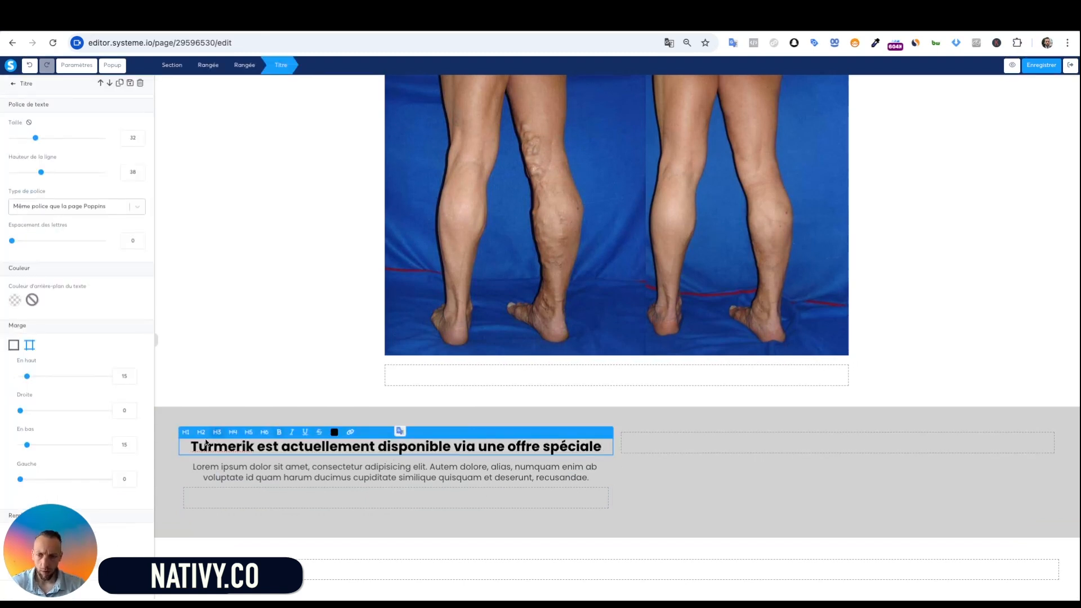
# Set the grey section's Largeur du contenu to 'Toute la largeur'
pyautogui.click(169, 419)
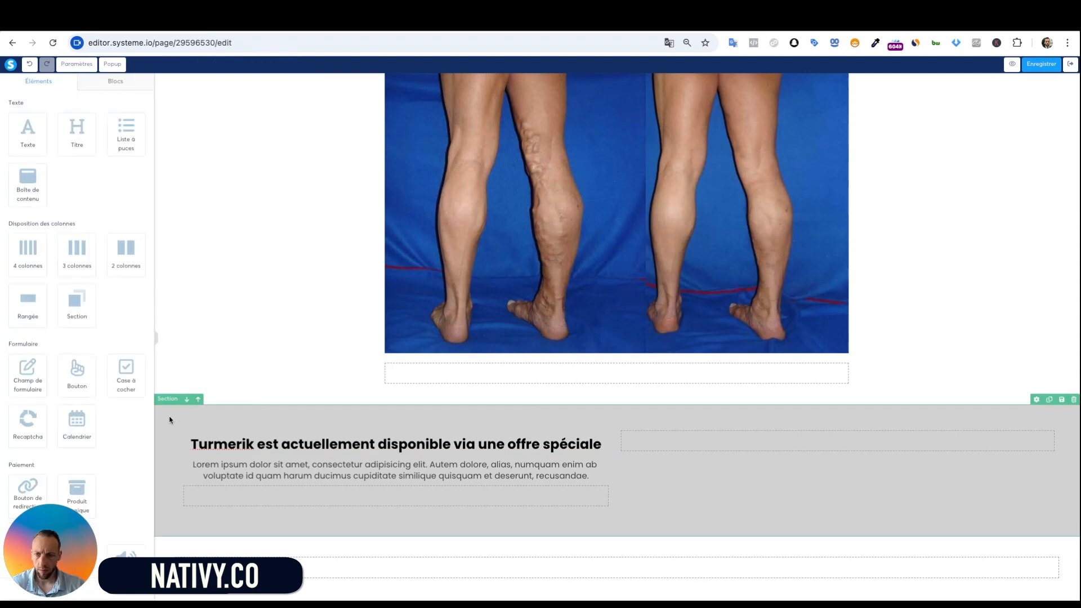
pyautogui.click(178, 412)
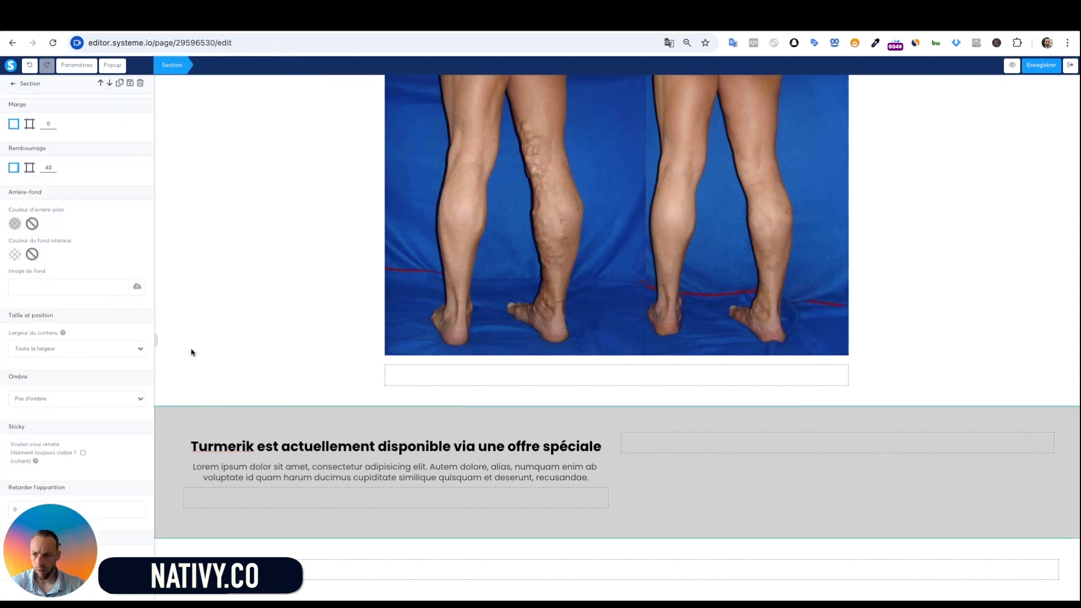
pyautogui.click(42, 345)
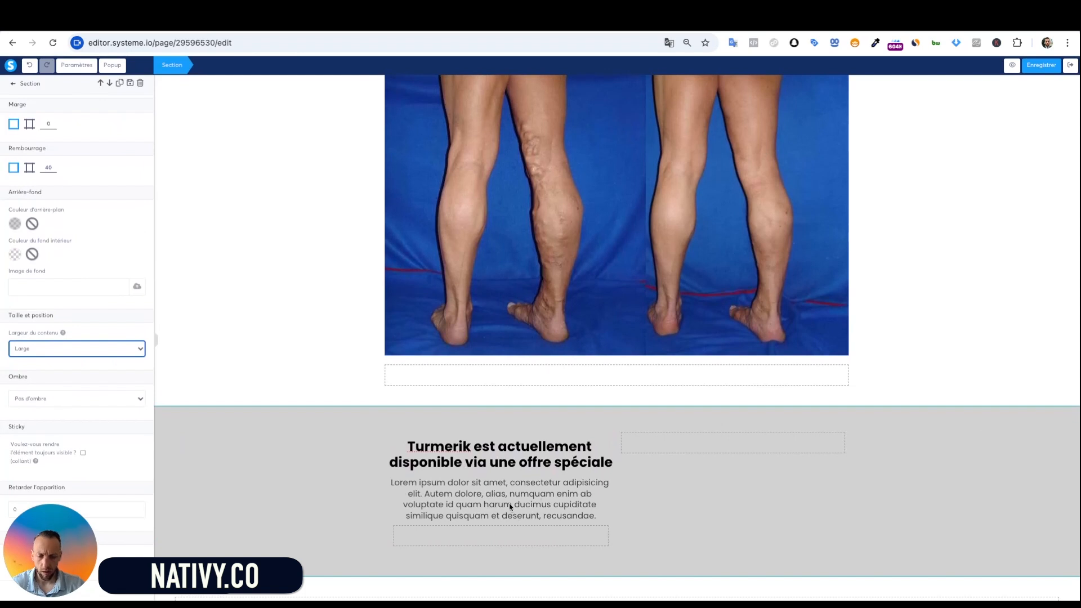
pyautogui.click(141, 353)
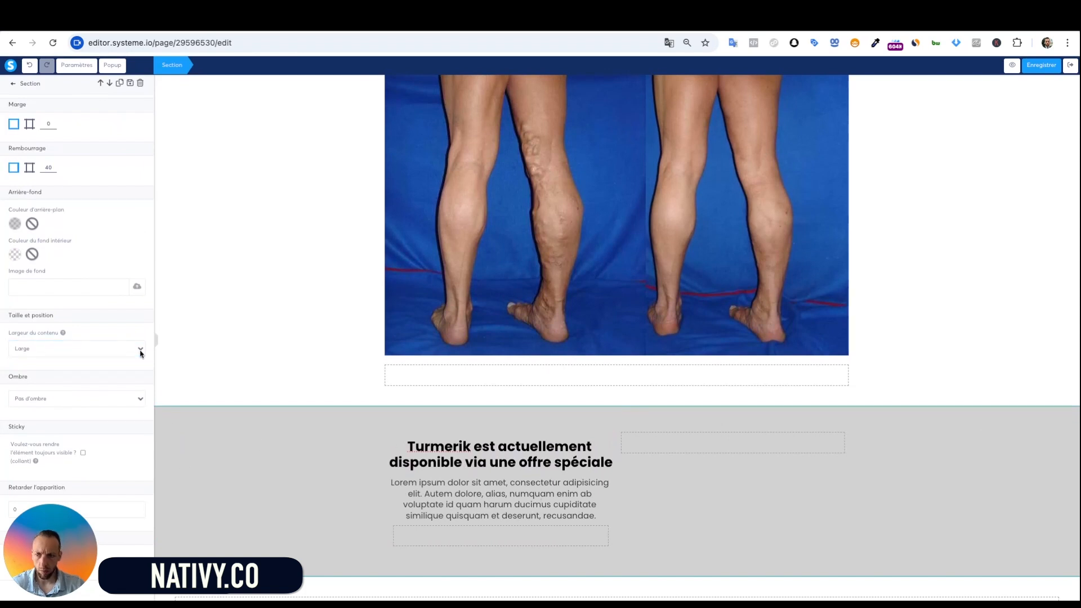
pyautogui.click(77, 352)
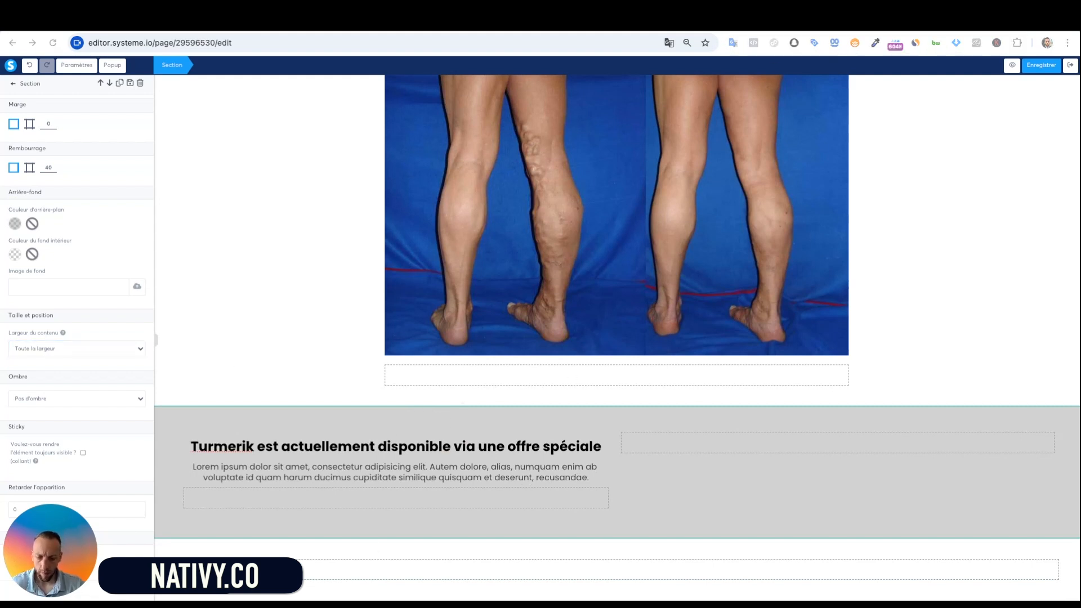
# Paste the French pharmacy-offer paragraph before the Lorem text
pyautogui.click(365, 467)
pyautogui.write('Ce produit n’est pas disponible en pharmacie. Il est proposé directement par le fabricant dans le cadre d’un programme découverte. Pour une durée limitée, une remise exceptionnelle allant jusqu’à 70 % est proposée aux lecteurs de cet article')
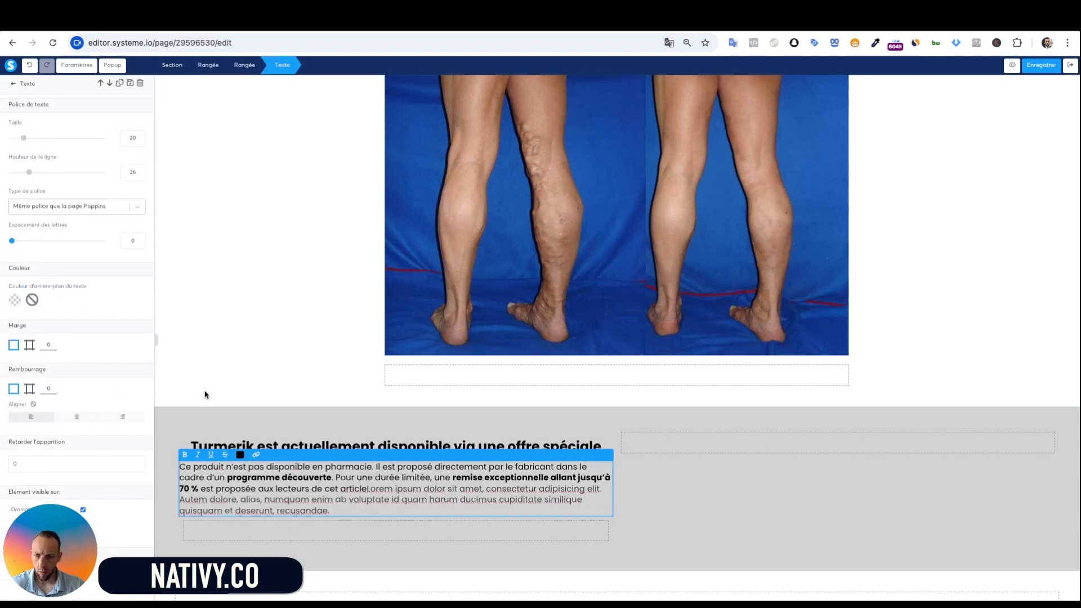
pyautogui.click(362, 385)
pyautogui.scroll(-5, 76, 397)
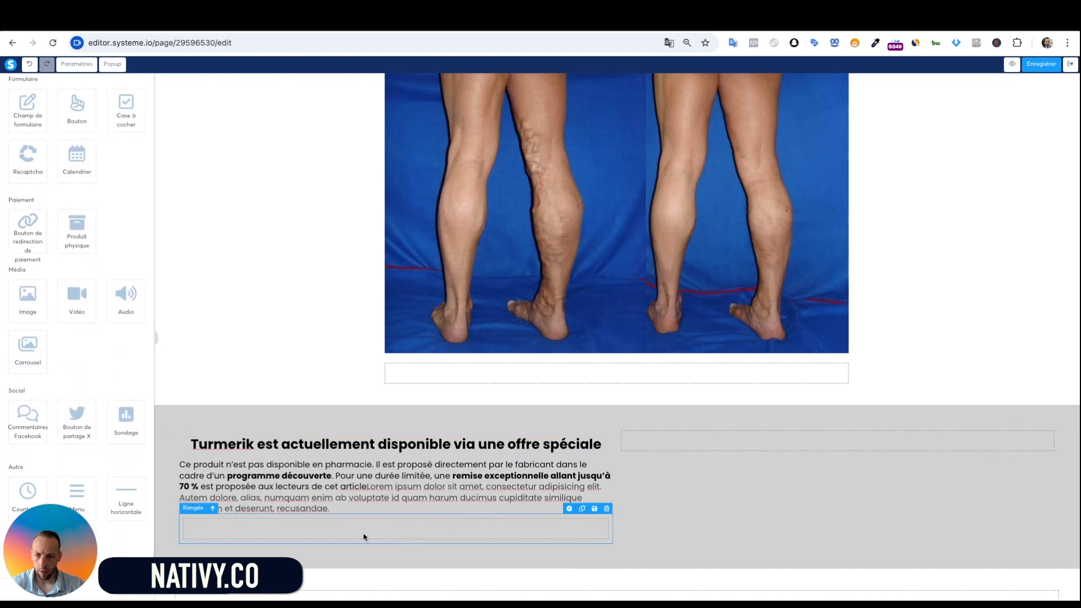
# Fill the empty row under the paragraph with yellow F8E71C
pyautogui.click(462, 527)
pyautogui.click(14, 223)
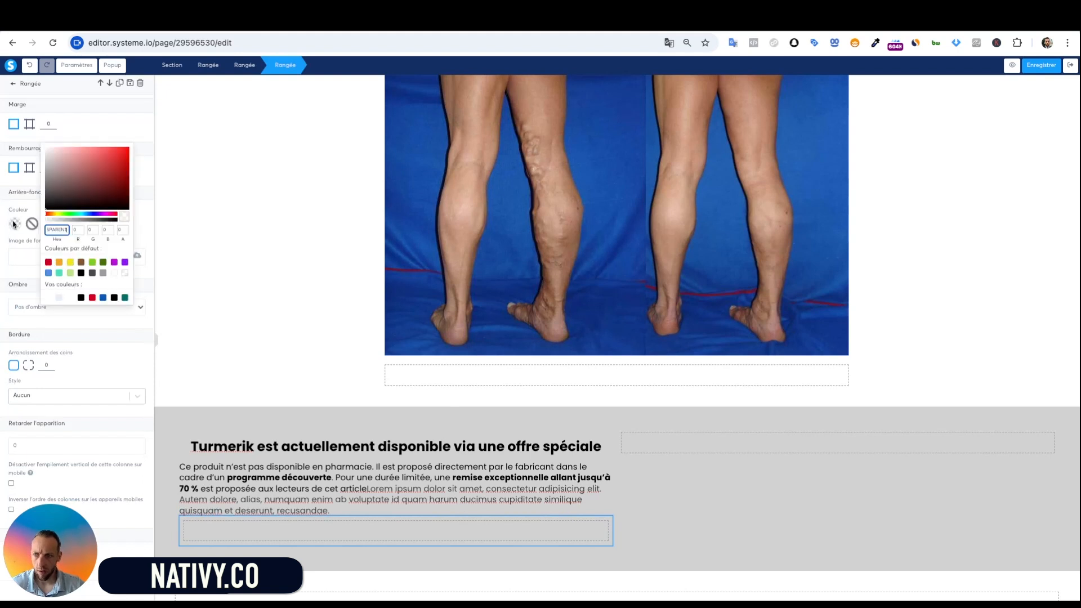
pyautogui.click(70, 263)
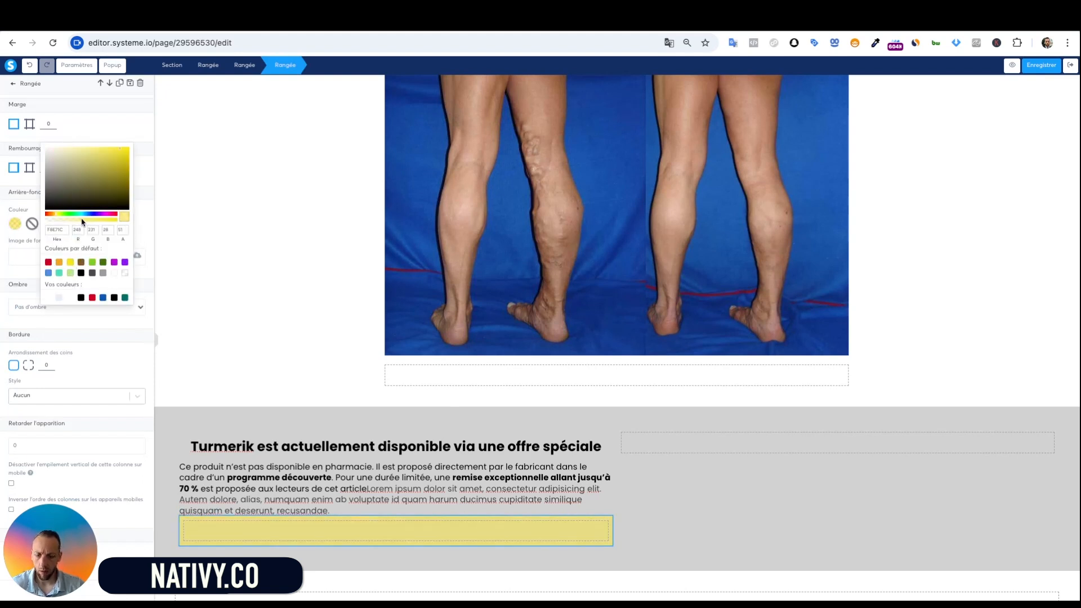
pyautogui.click(159, 131)
# Lighten the grey offer section's background colour
pyautogui.click(239, 427)
pyautogui.click(269, 412)
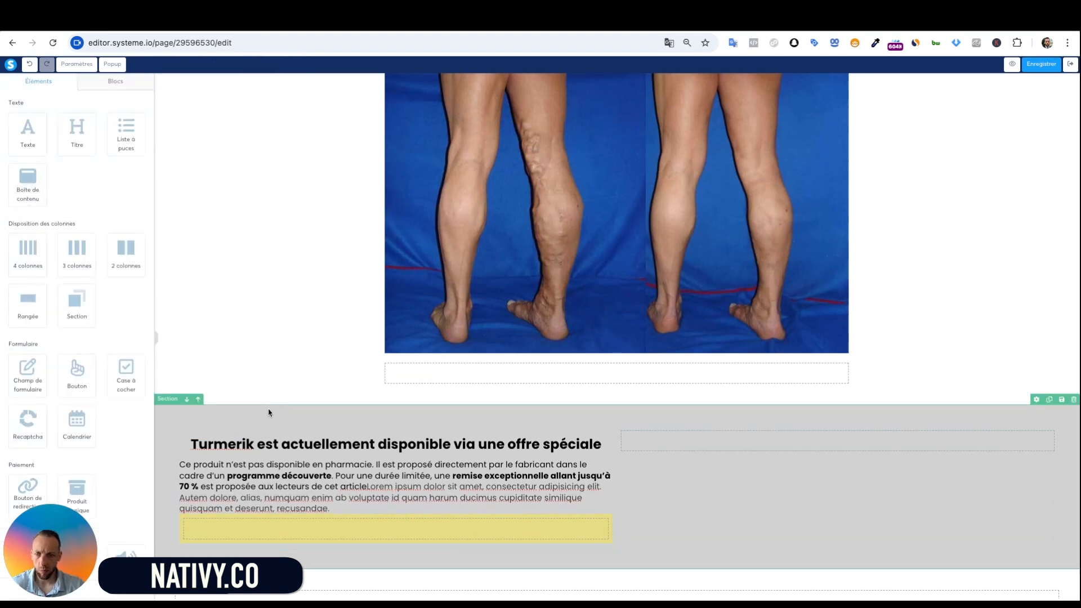
pyautogui.click(275, 416)
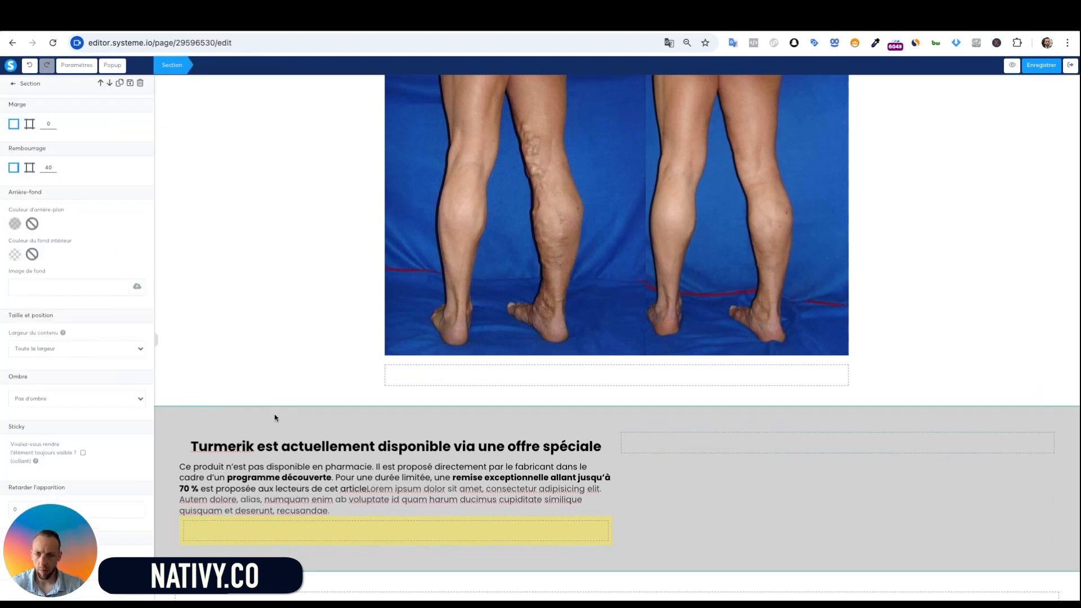
pyautogui.click(14, 224)
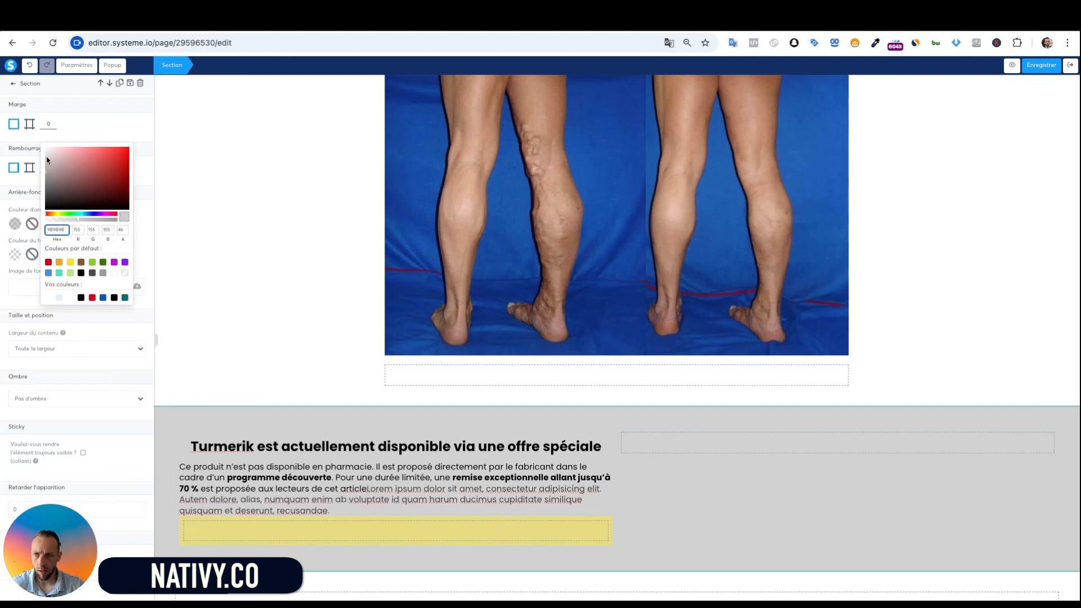
pyautogui.click(47, 160)
pyautogui.click(325, 248)
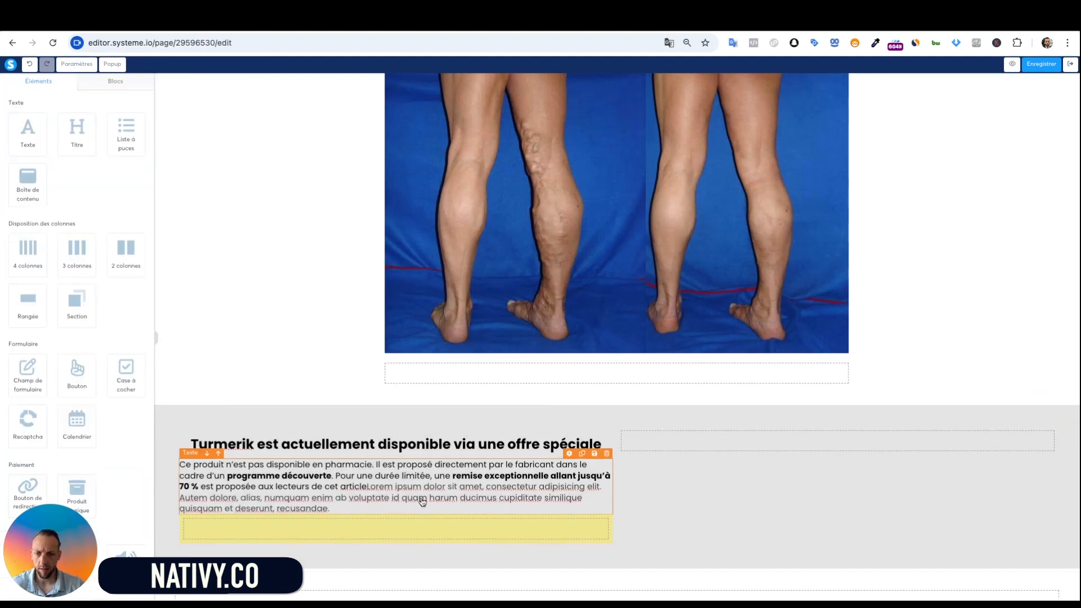
# Raise the yellow row's top margin to 39
pyautogui.click(343, 528)
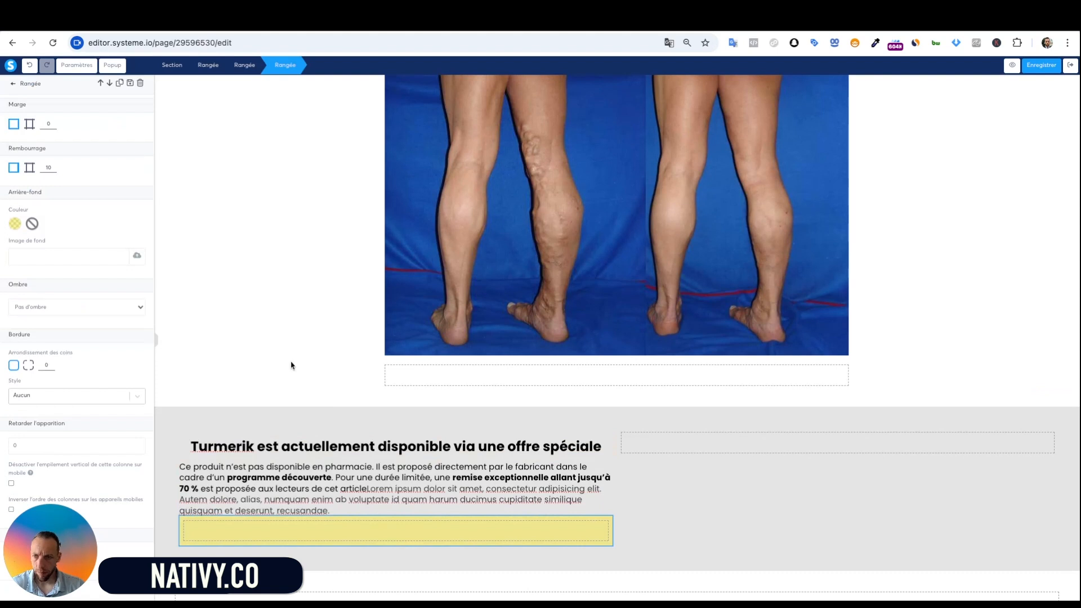
pyautogui.click(34, 125)
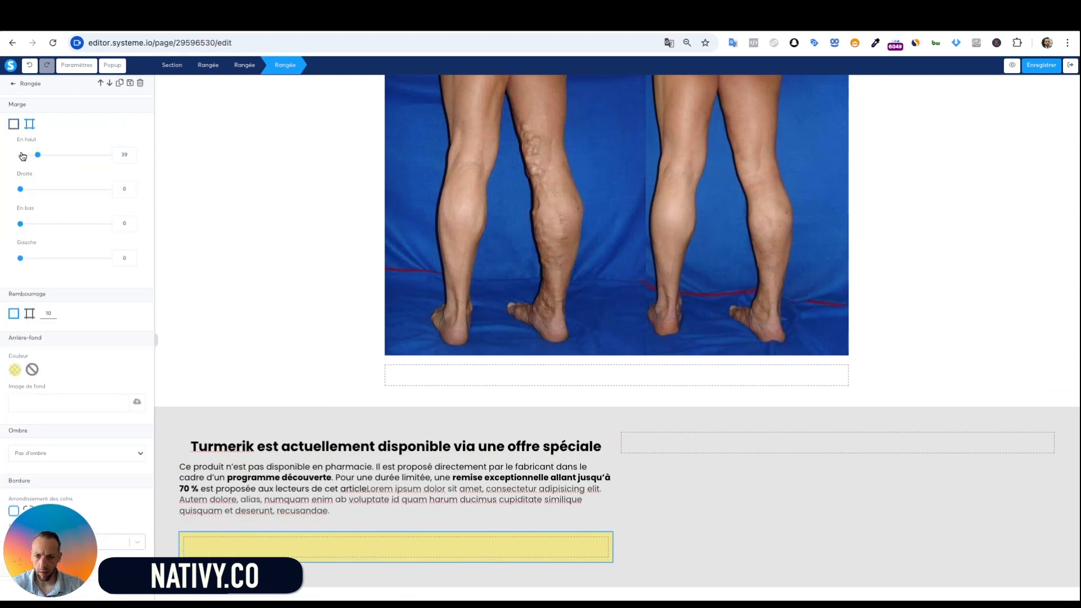
pyautogui.click(263, 266)
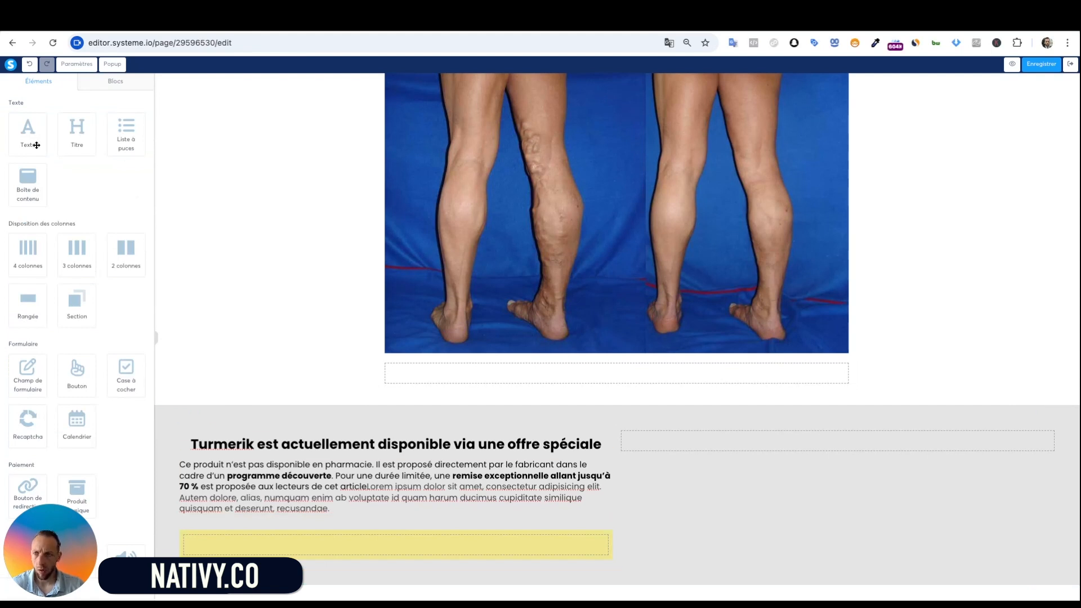
# Add a left-aligned Texte element in the yellow box with the eligibility and 17/05/2025 offer text
pyautogui.moveTo(31, 127); pyautogui.dragTo(335, 526)
pyautogui.click(338, 495)
pyautogui.hotkey('ctrl', 'a')
pyautogui.write('article 👉 Pour vérifier votre éligibilité à l’offre spéciale, il suffit de répondre à un court questionnaire.  ⚠ Offre valable jusqu’au 17/05/2025 (inclus), dans la limite des stocks disponibles.')
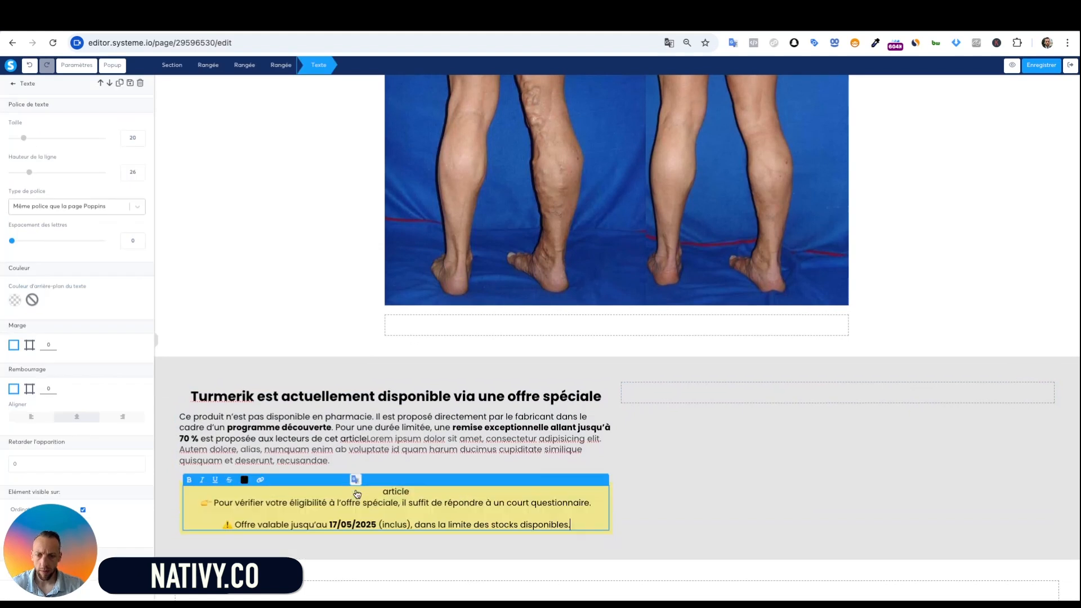
pyautogui.click(51, 420)
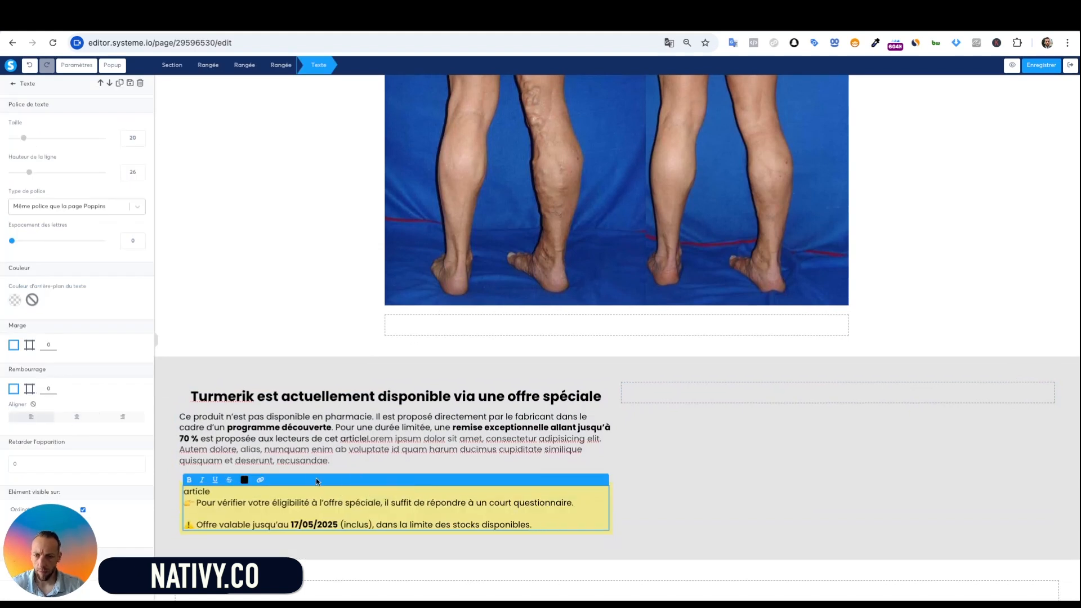
pyautogui.click(292, 301)
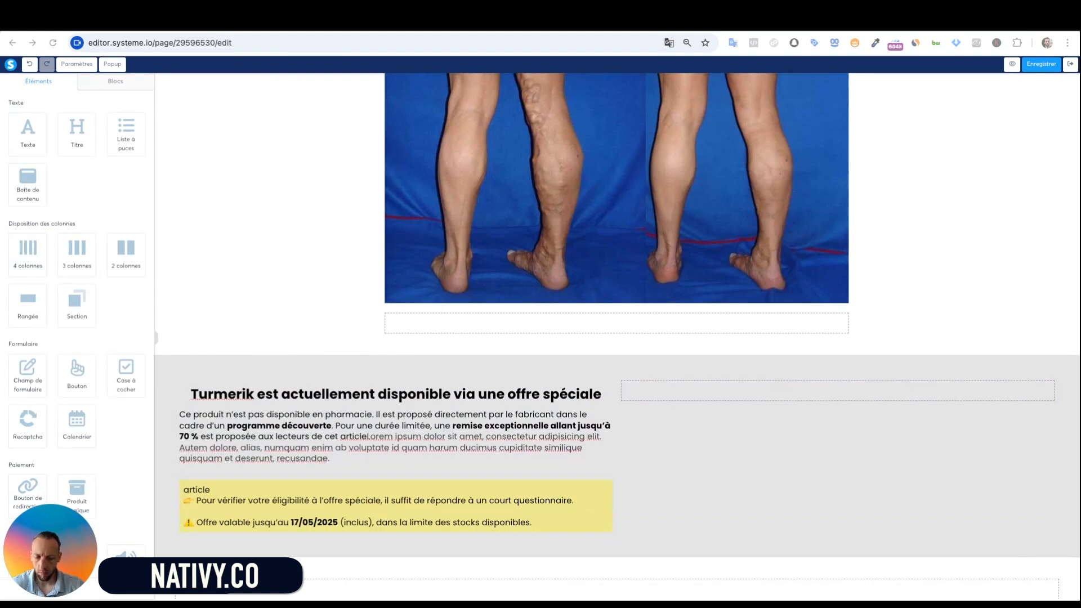
# Delete the stray 'article' line from the yellow callout text
pyautogui.click(230, 487)
pyautogui.click(204, 494)
pyautogui.doubleClick(204, 493)
pyautogui.press('BackSpace')
pyautogui.press('BackSpace')
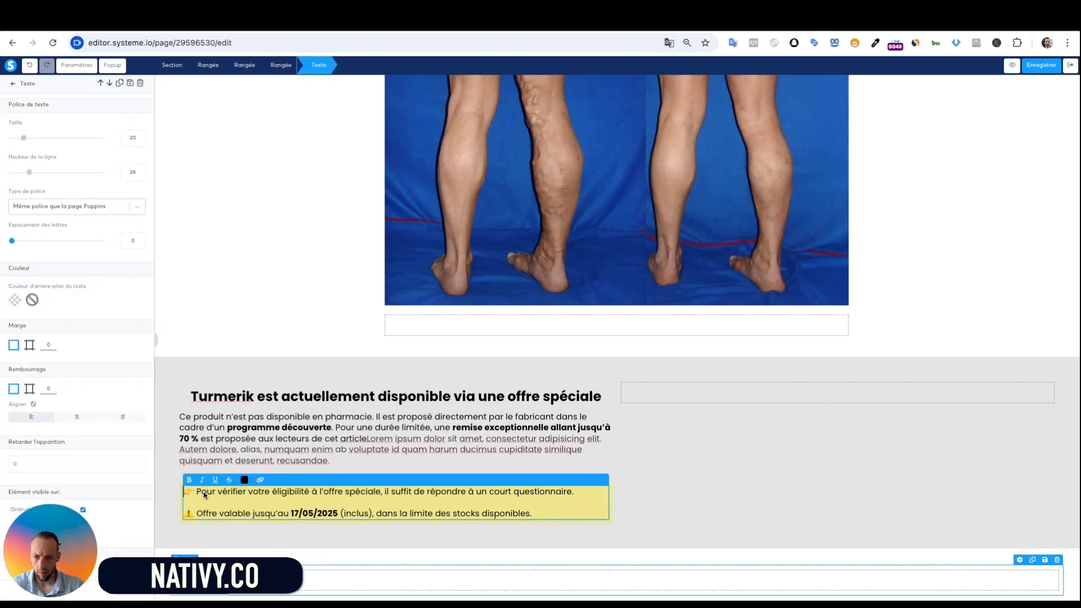
pyautogui.click(402, 372)
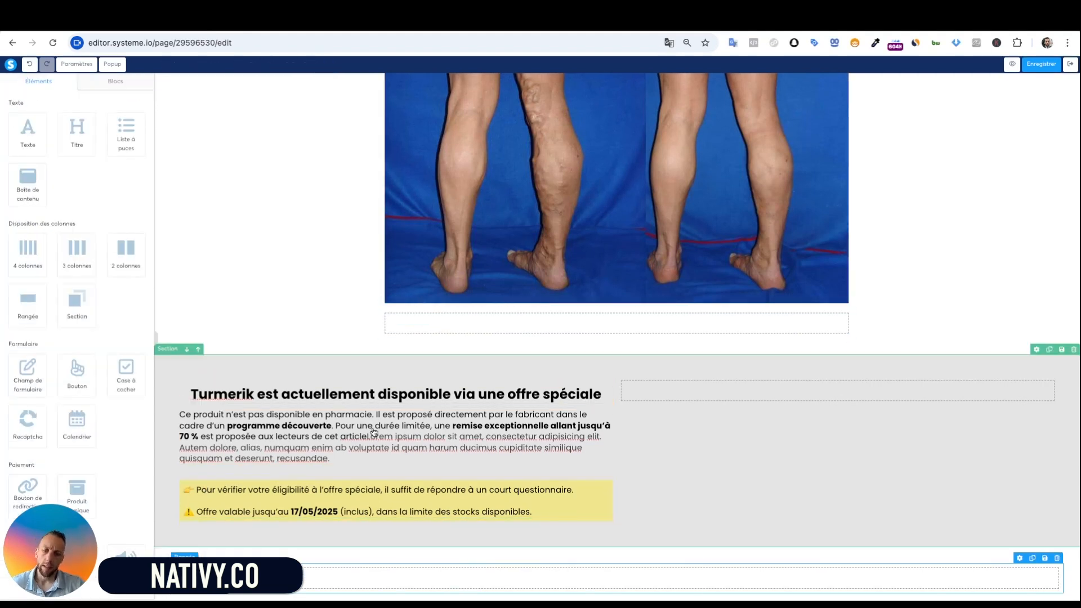
# Give the yellow row Ombre intense, a Pointillé border style, and border Largeur 2
pyautogui.click(612, 516)
pyautogui.scroll(-3, 62, 283)
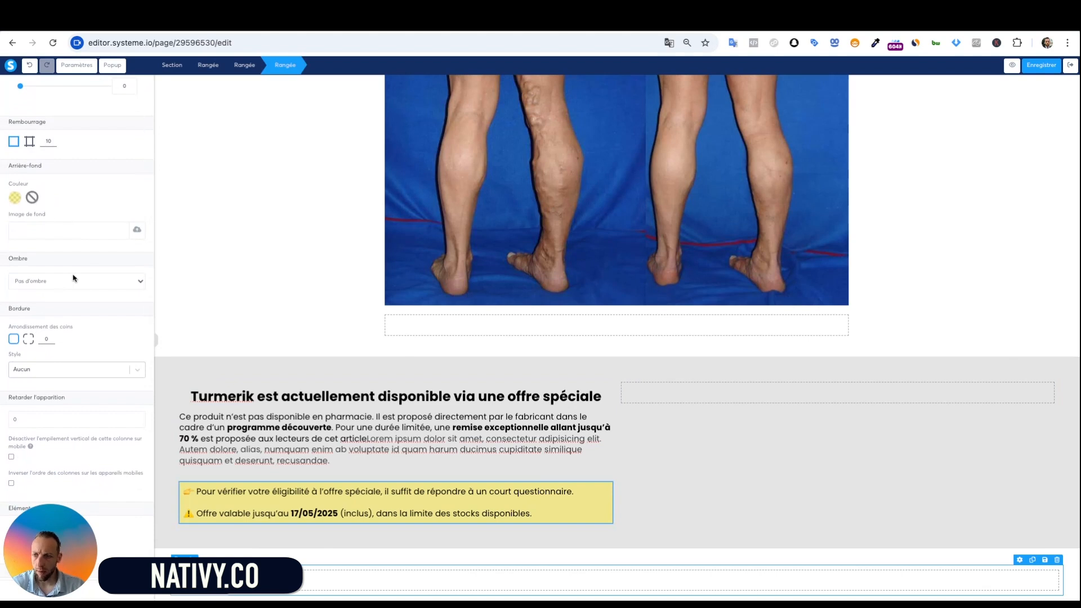
pyautogui.click(72, 278)
pyautogui.click(60, 317)
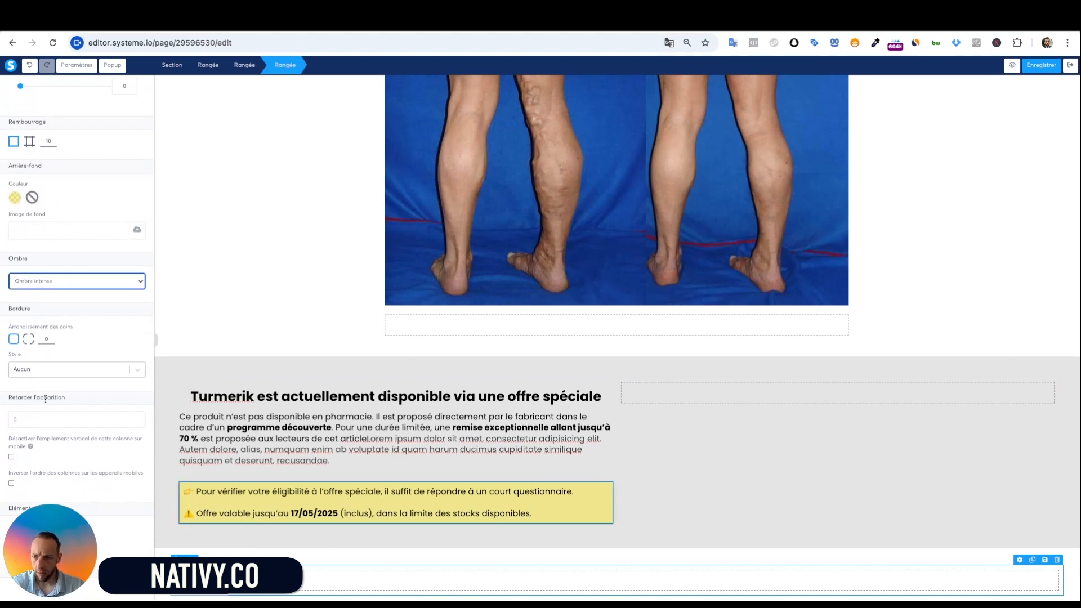
pyautogui.scroll(-1, 44, 394)
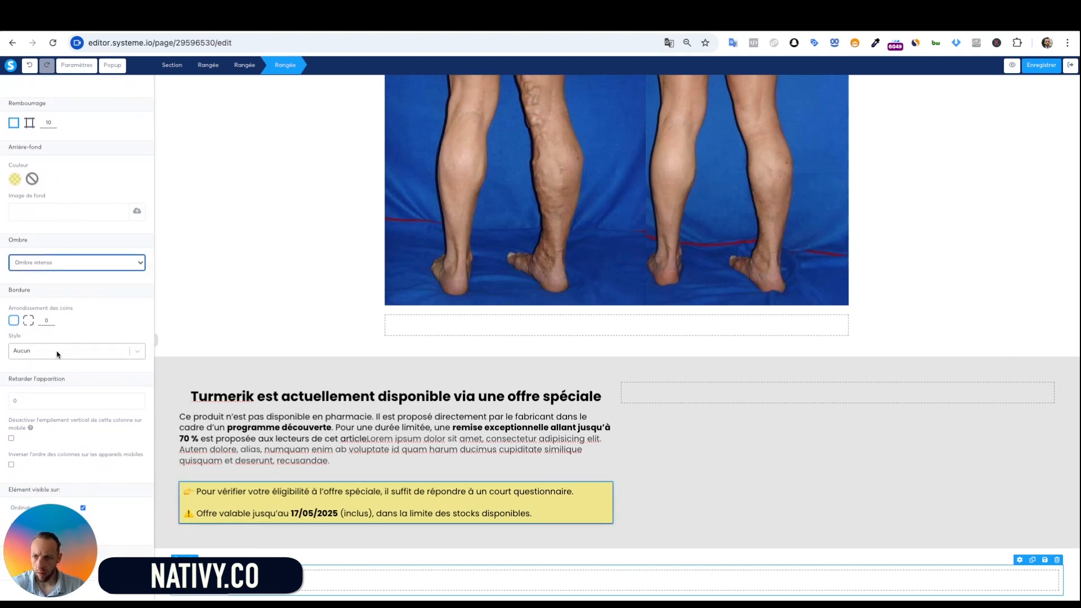
pyautogui.click(60, 353)
pyautogui.click(53, 403)
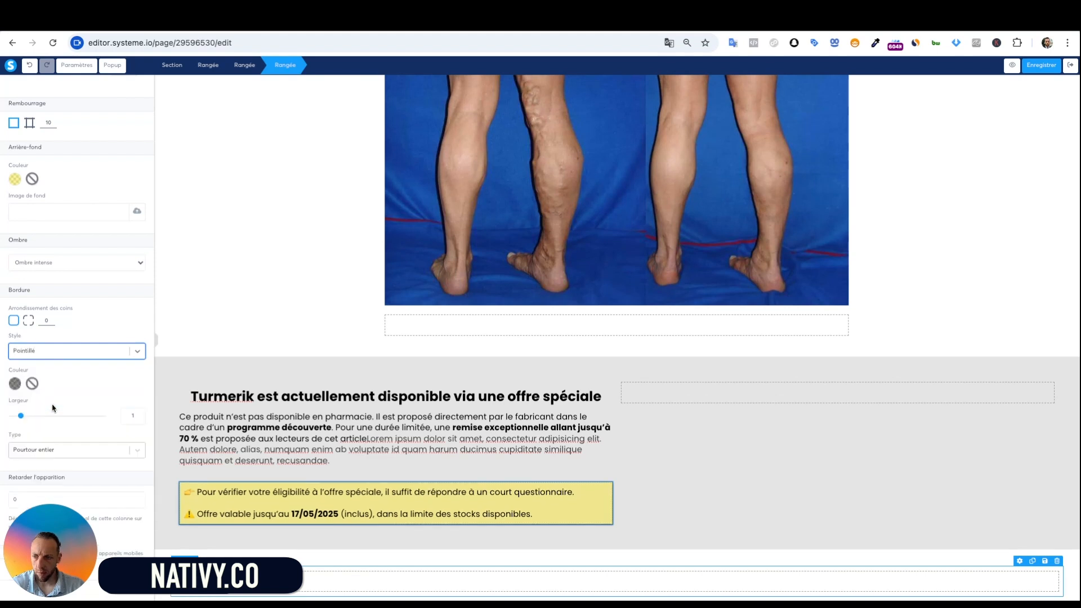
pyautogui.click(32, 416)
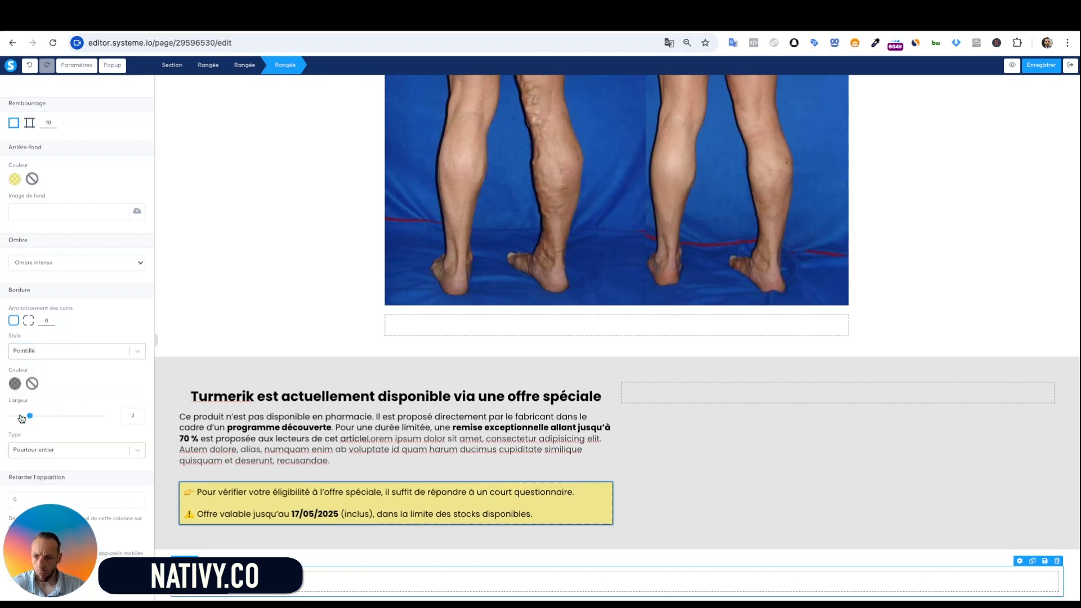
pyautogui.click(247, 334)
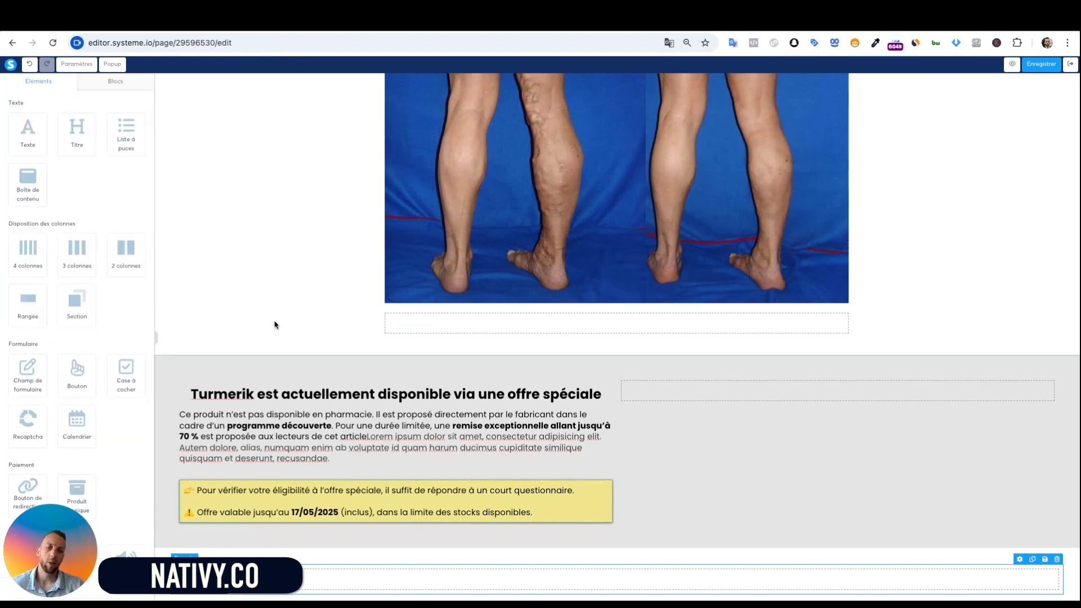
pyautogui.scroll(-1, 681, 461)
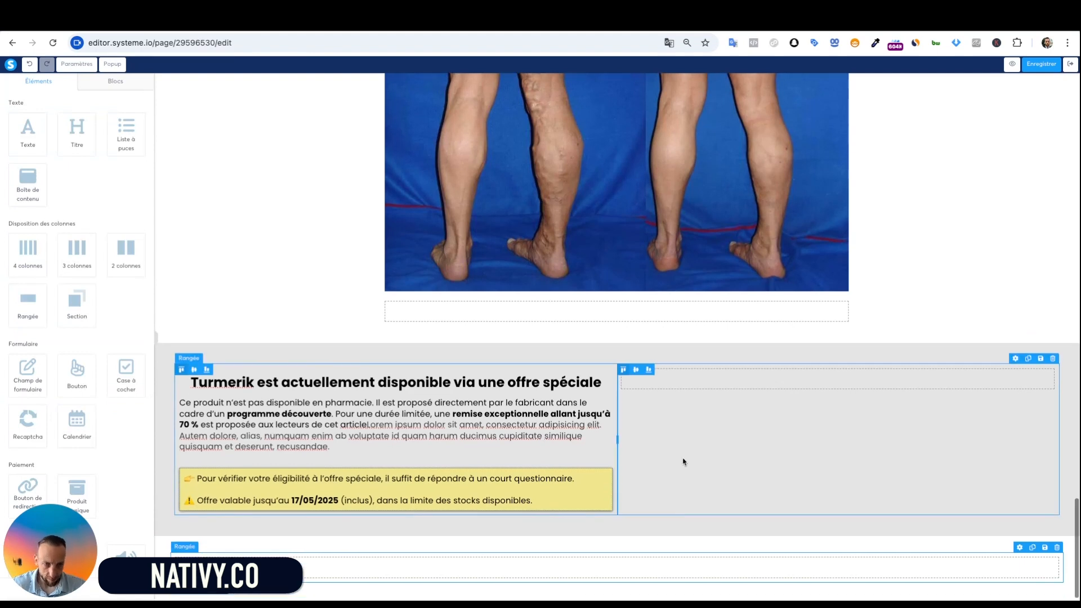
pyautogui.scroll(20, 779, 201)
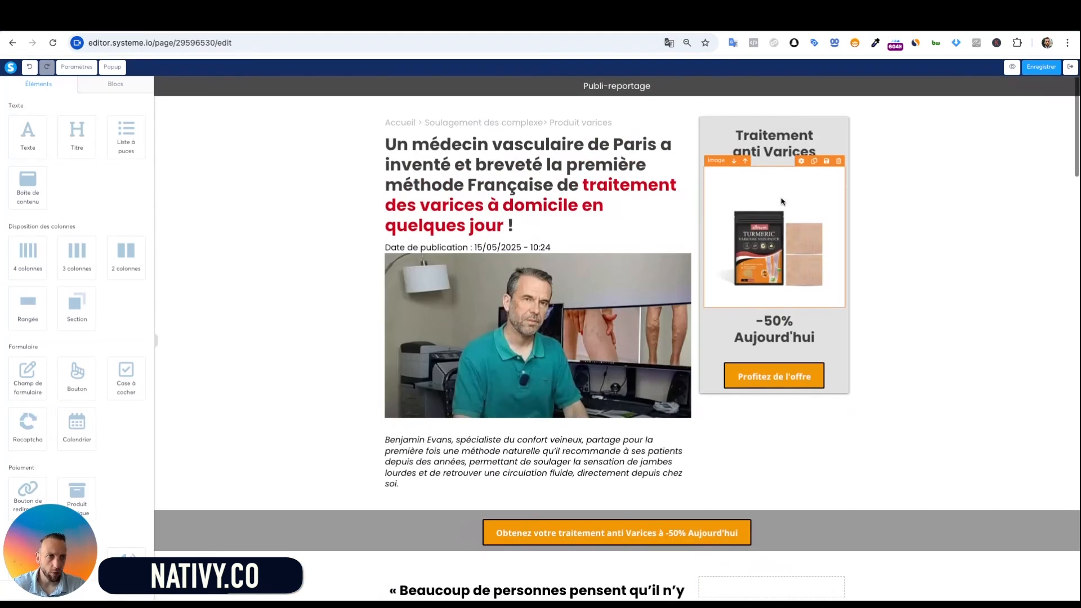
pyautogui.scroll(-20, 762, 227)
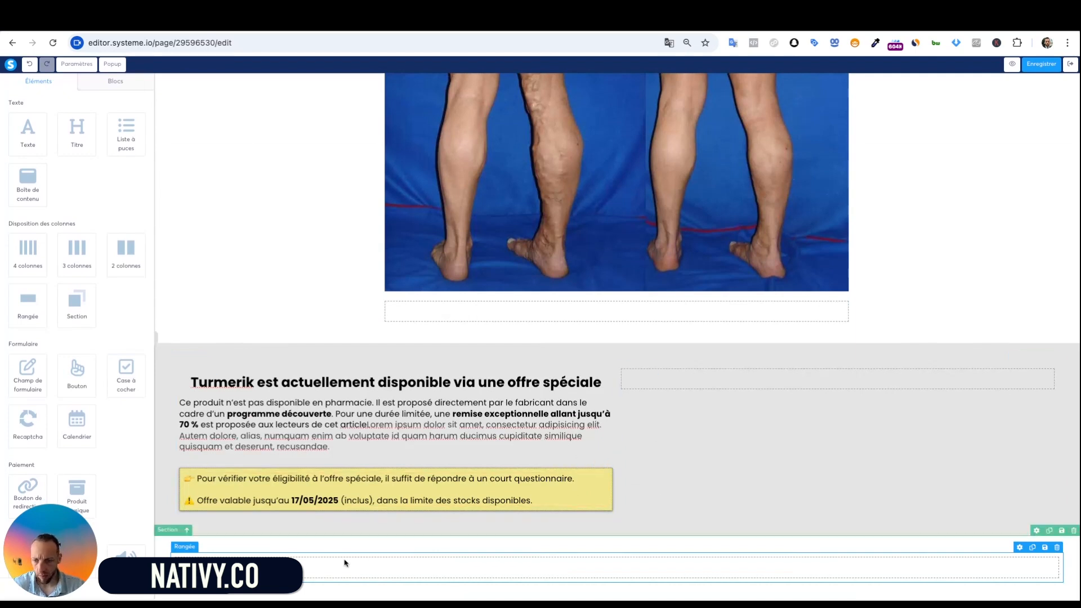
# Move the empty row into the right column, add an intense shadow and a white background
pyautogui.moveTo(368, 573); pyautogui.dragTo(837, 382)
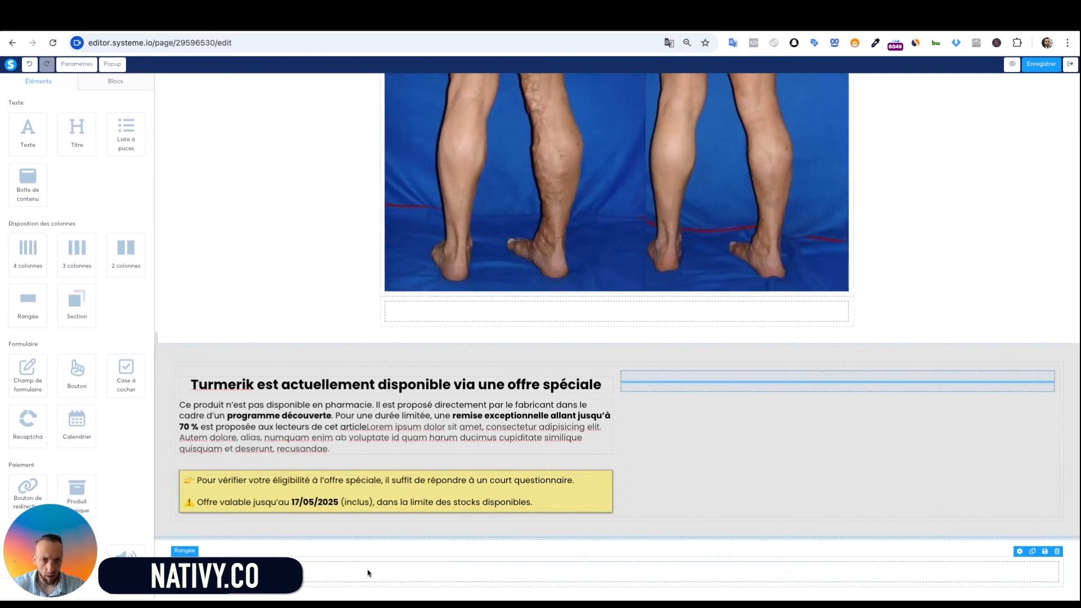
pyautogui.moveTo(843, 418); pyautogui.dragTo(712, 422)
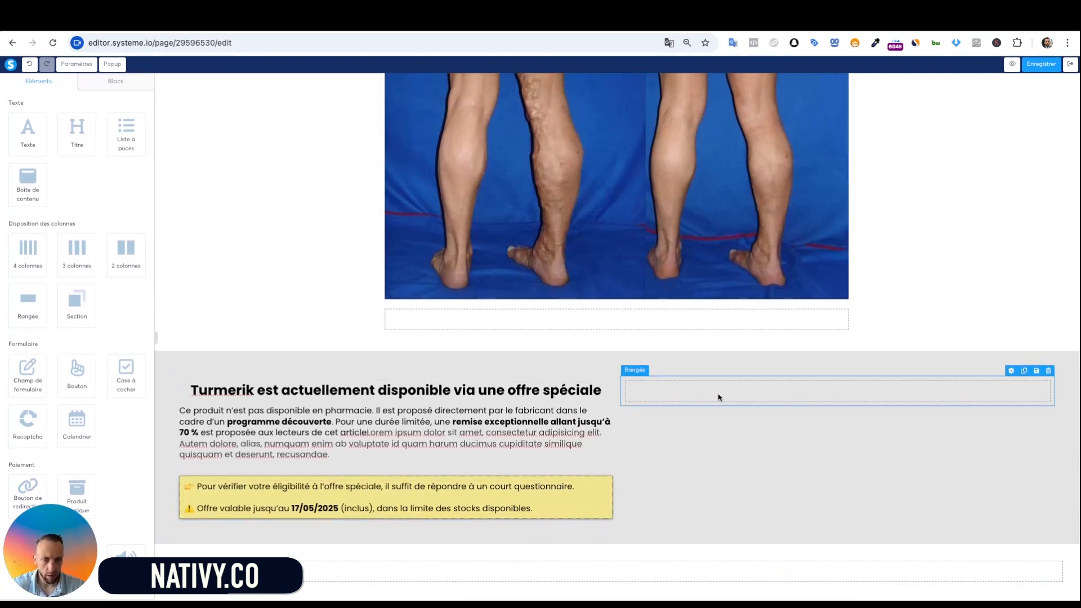
pyautogui.click(719, 397)
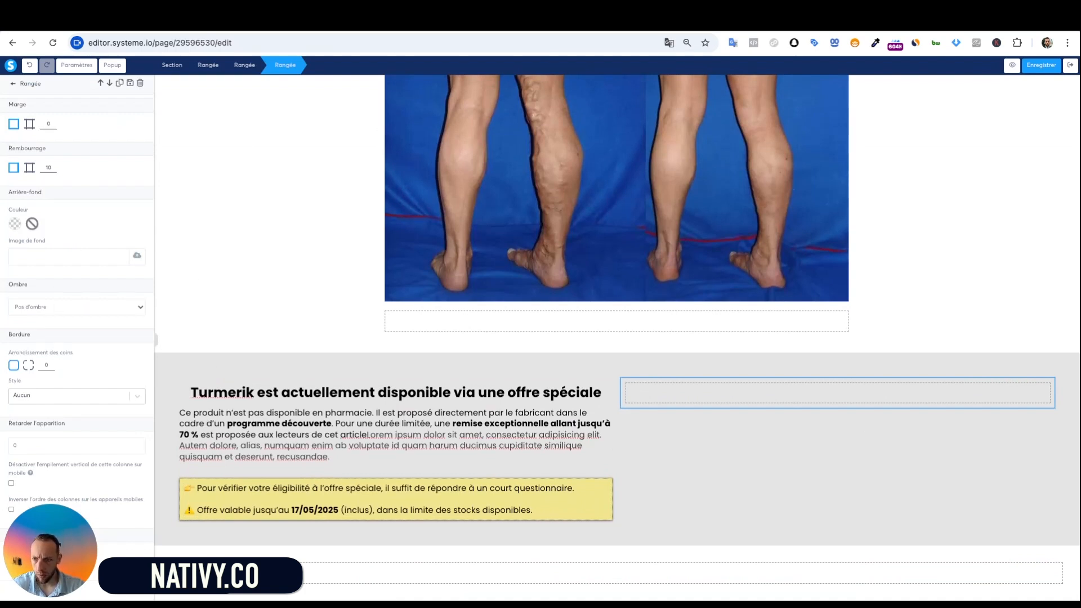
pyautogui.click(43, 345)
pyautogui.click(378, 245)
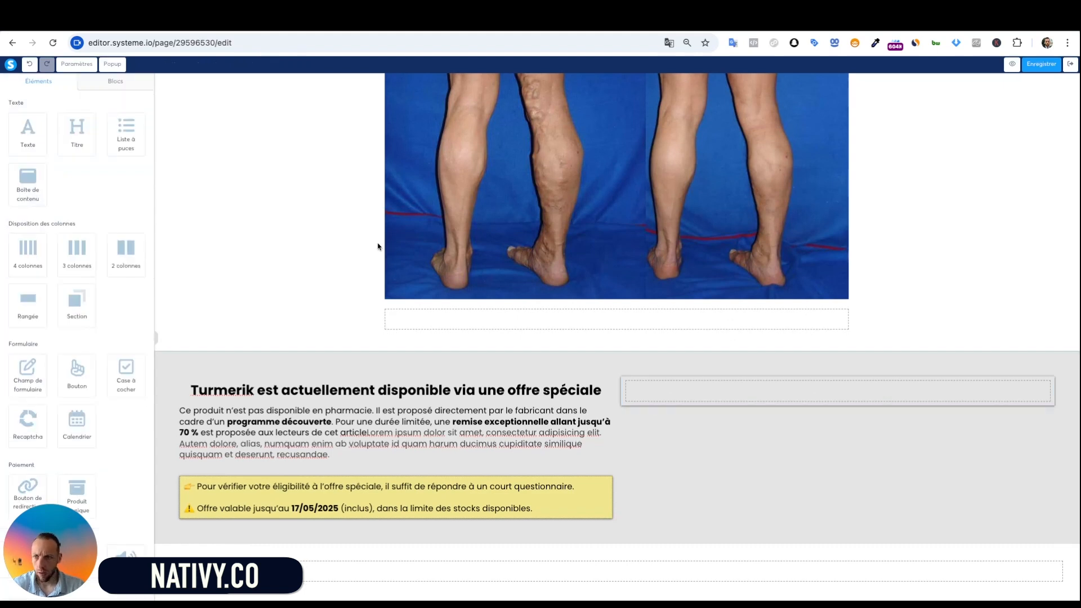
pyautogui.click(708, 389)
pyautogui.click(15, 223)
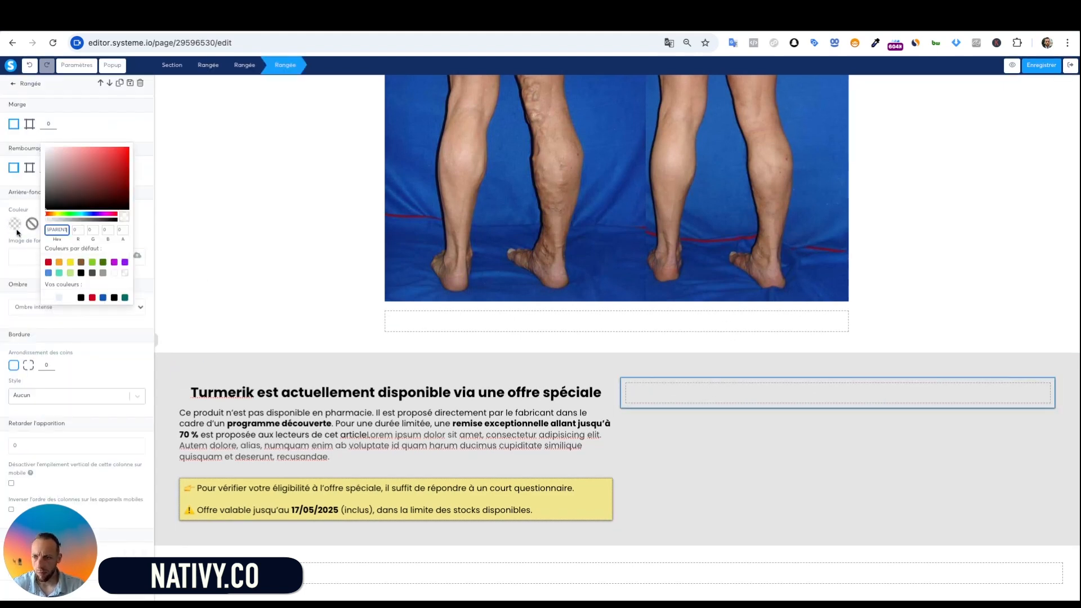
pyautogui.click(116, 277)
pyautogui.click(402, 306)
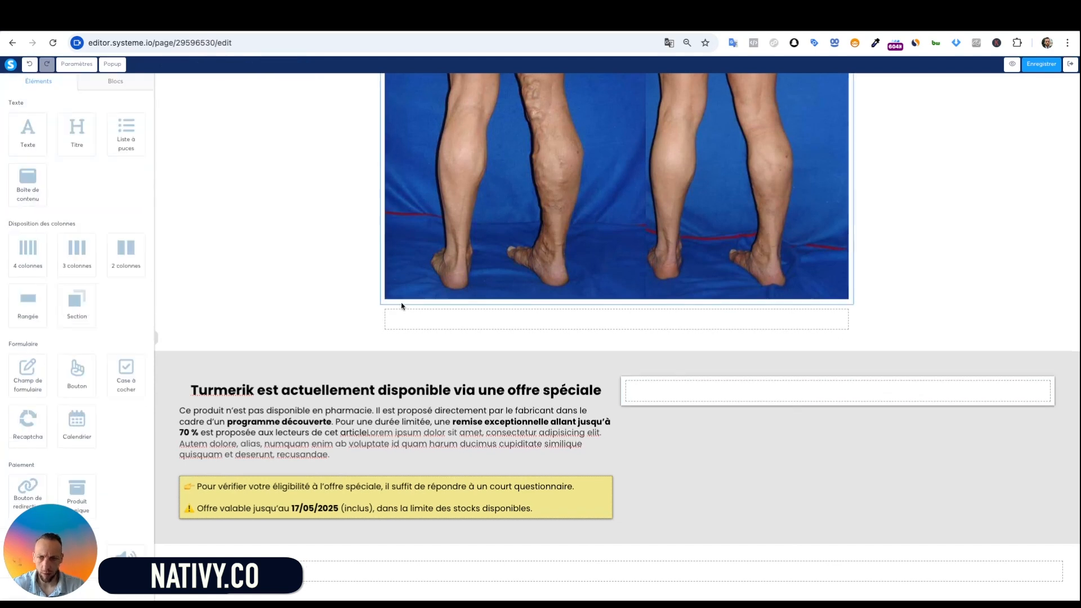
# Add an Image element to the right row and insert the uploaded product photo 6.jpg
pyautogui.scroll(-5, 70, 243)
pyautogui.moveTo(28, 411); pyautogui.dragTo(825, 408)
pyautogui.click(832, 407)
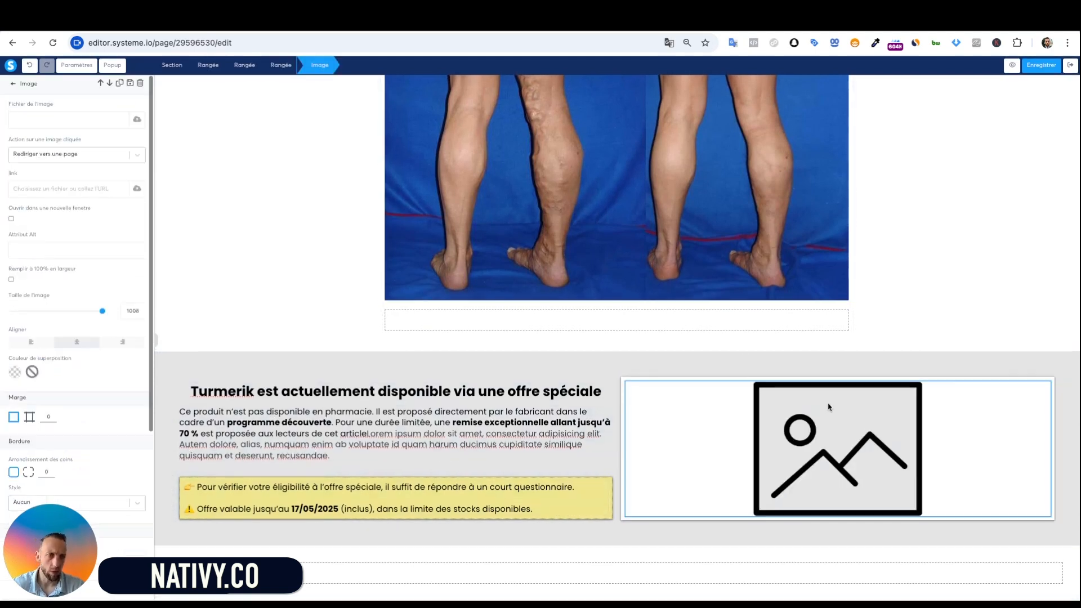
pyautogui.click(137, 120)
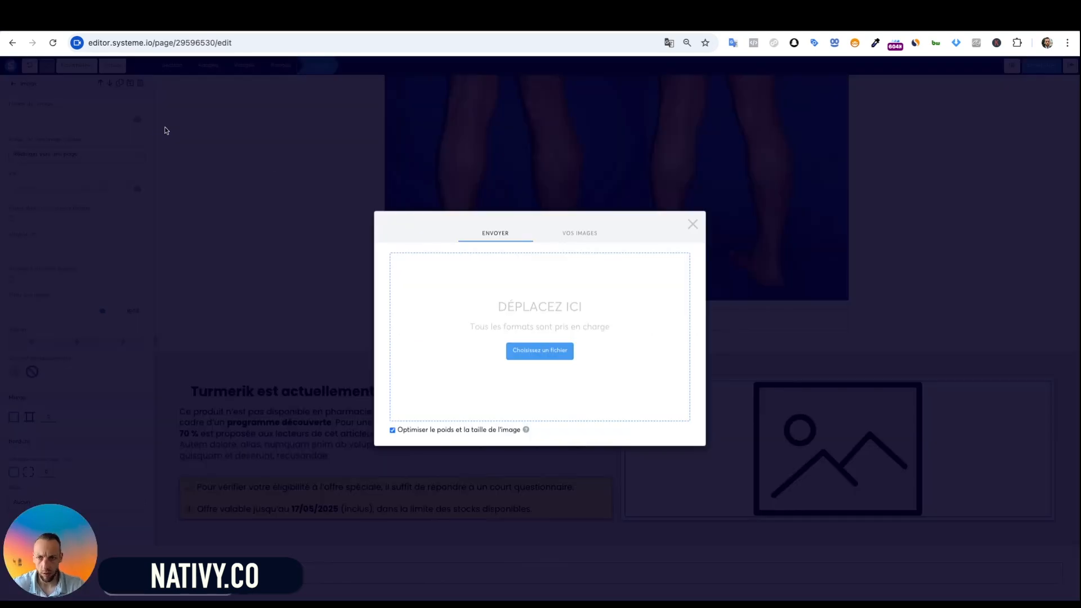
pyautogui.click(589, 234)
pyautogui.click(514, 334)
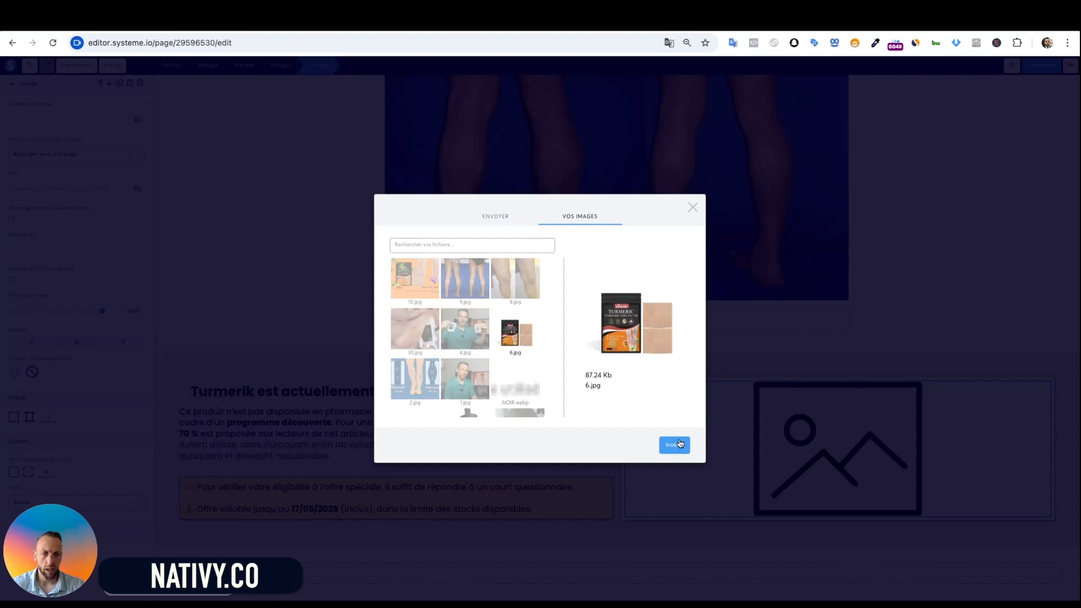
pyautogui.click(674, 445)
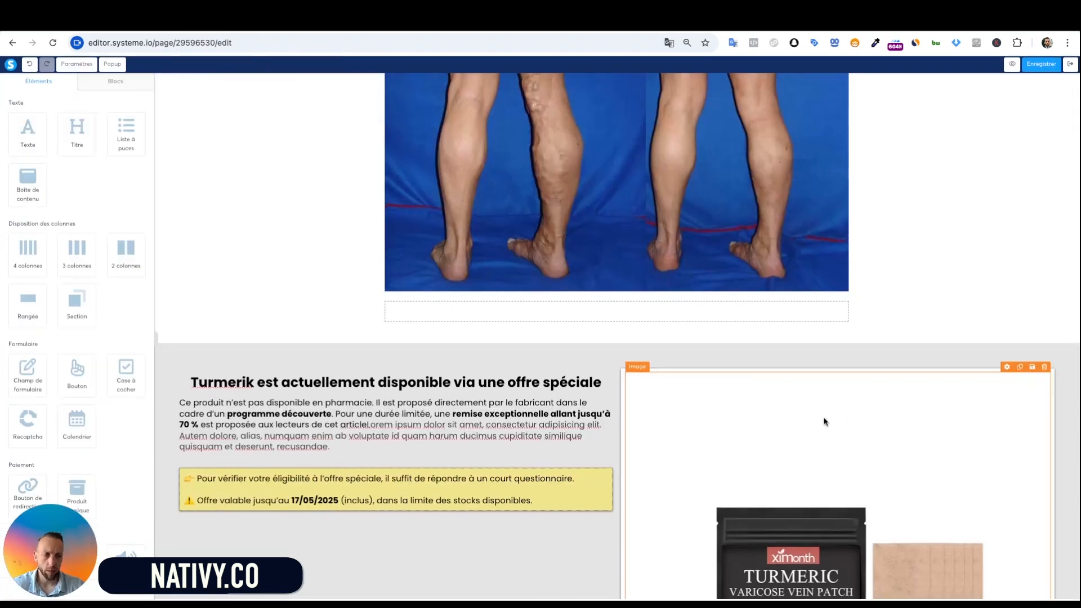
pyautogui.scroll(-5, 839, 428)
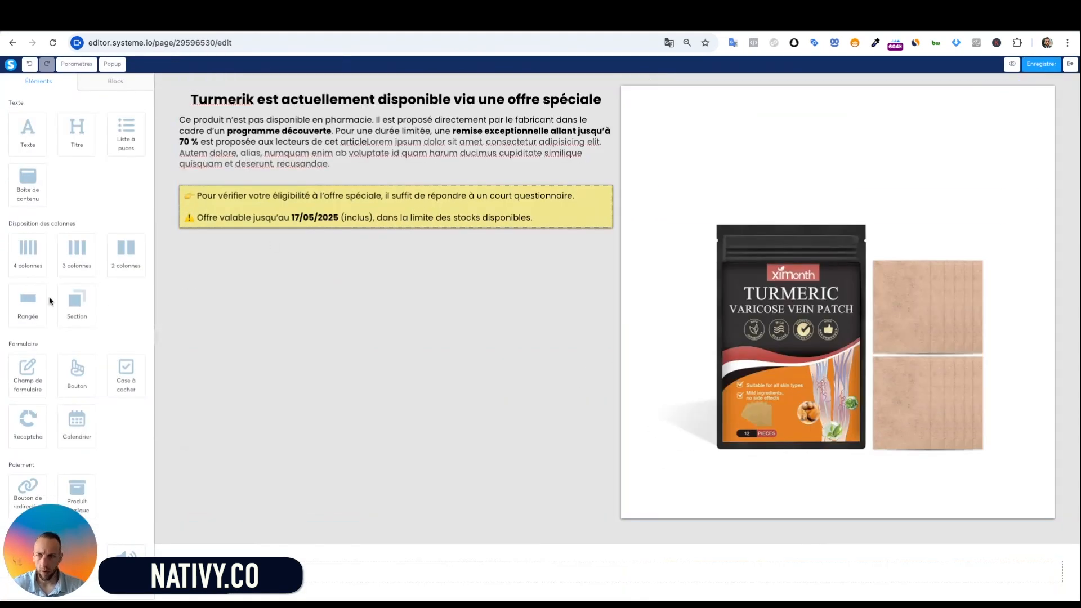
# Add a heading under the image reading '30 jours de traitement', with '59,99€ - 29,99€' below
pyautogui.moveTo(75, 129); pyautogui.dragTo(931, 485)
pyautogui.doubleClick(827, 501)
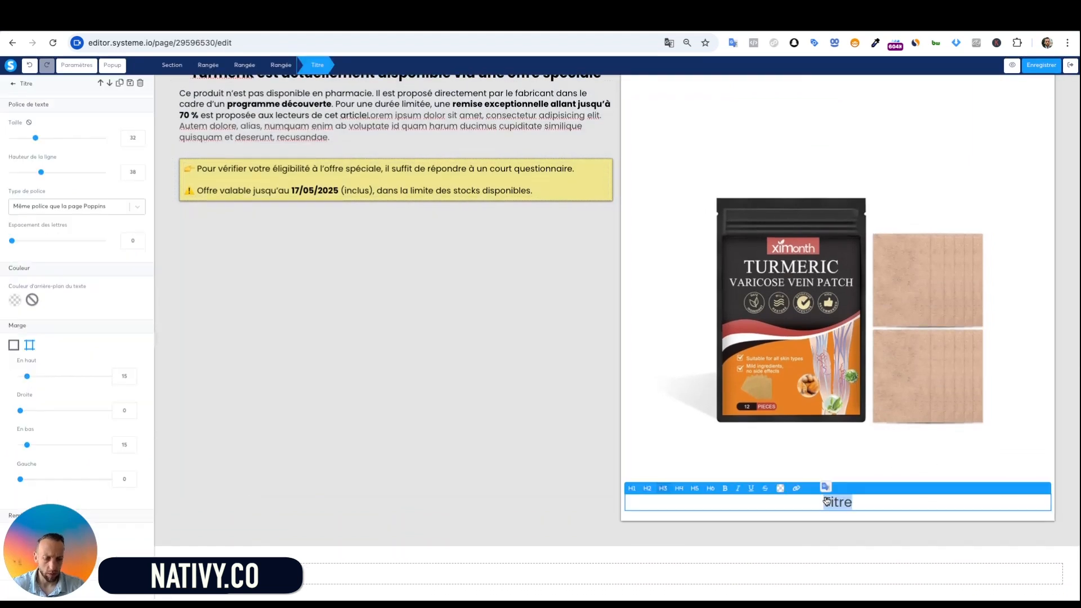
pyautogui.write('30 jours de traitement')
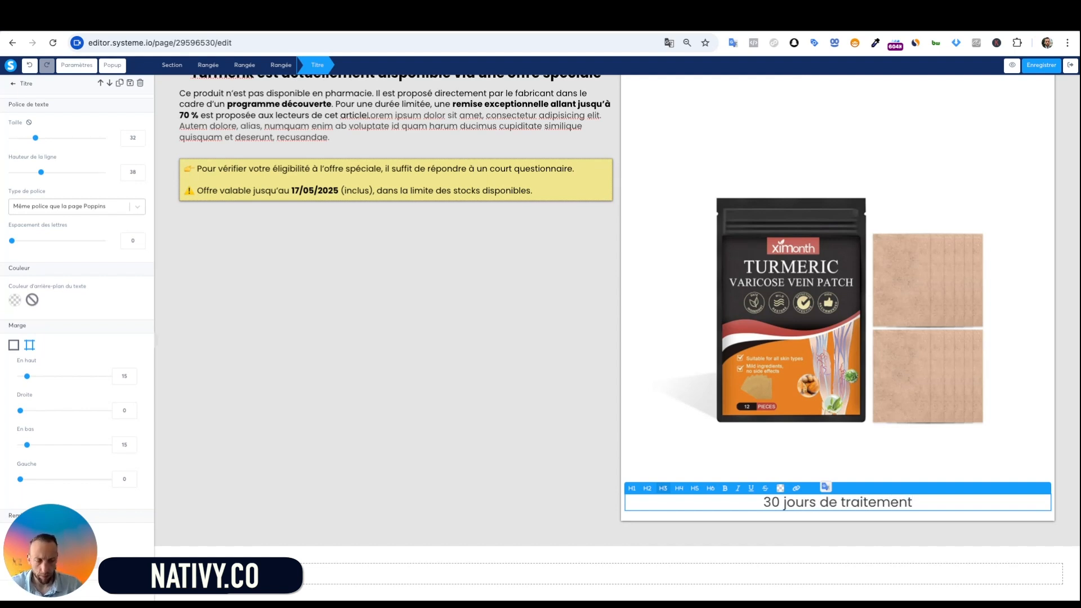
pyautogui.press('Return')
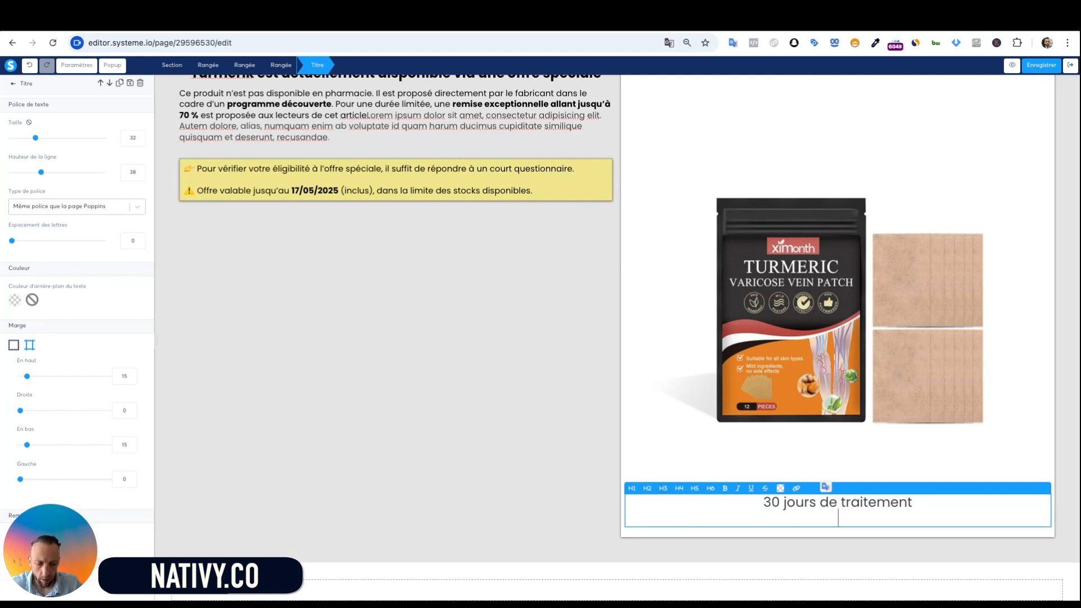
pyautogui.write('59,')
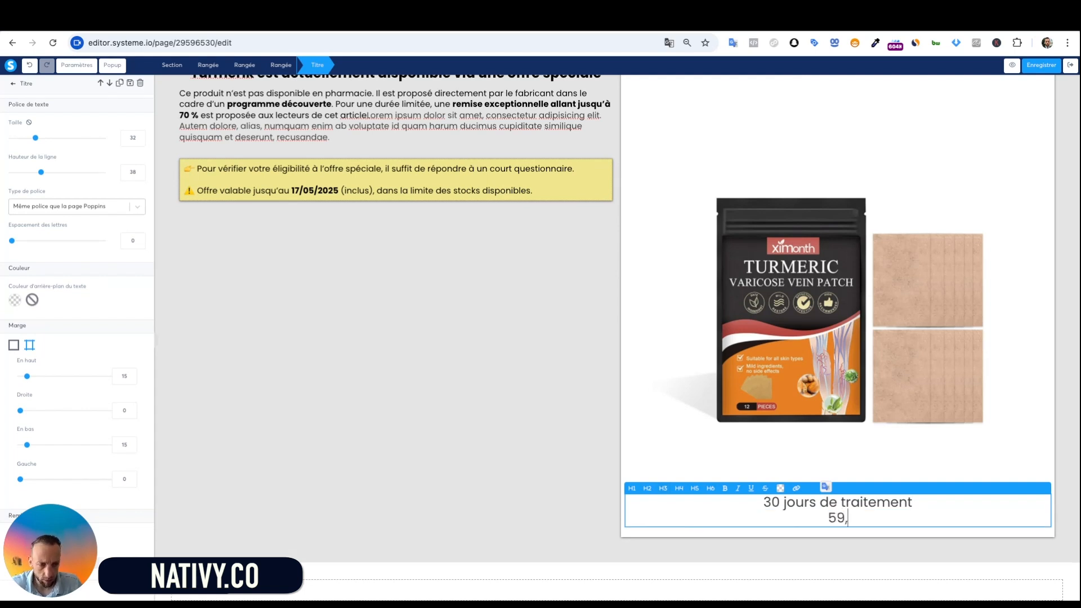
pyautogui.write('99')
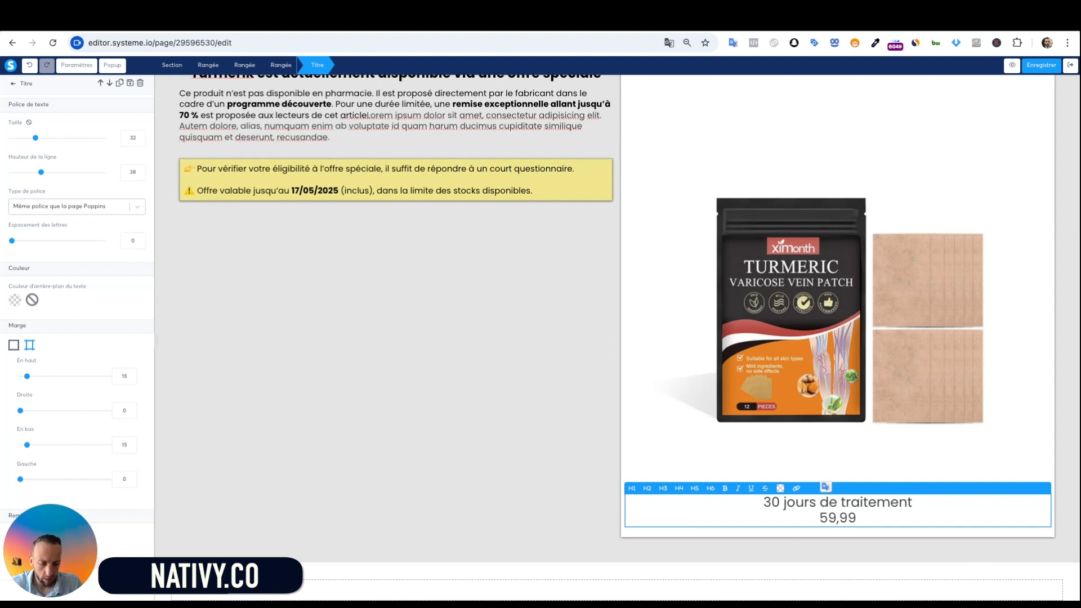
pyautogui.write(' -')
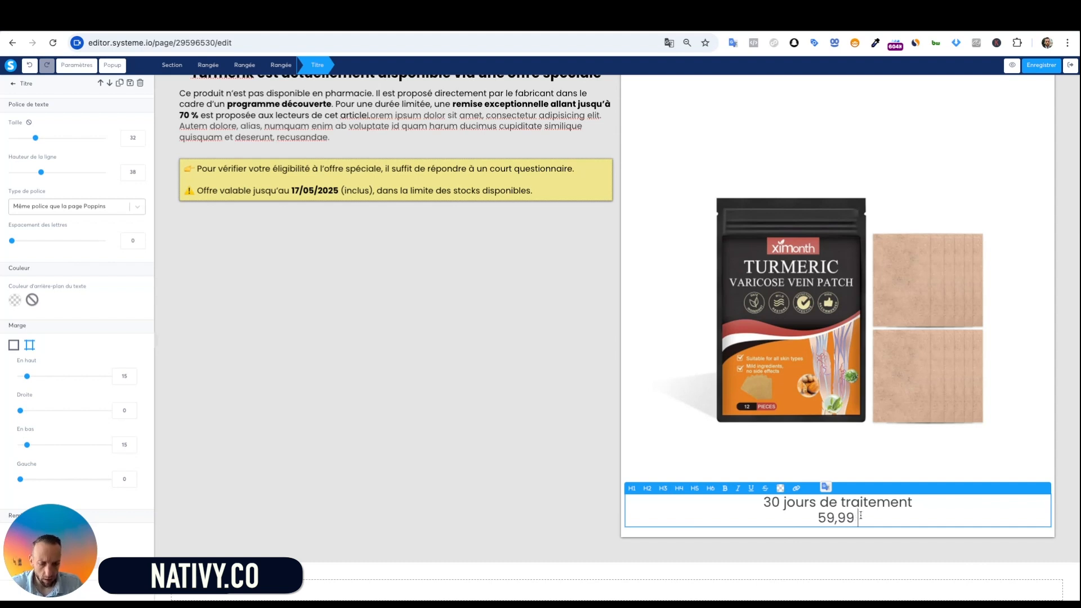
pyautogui.write(' 29,99')
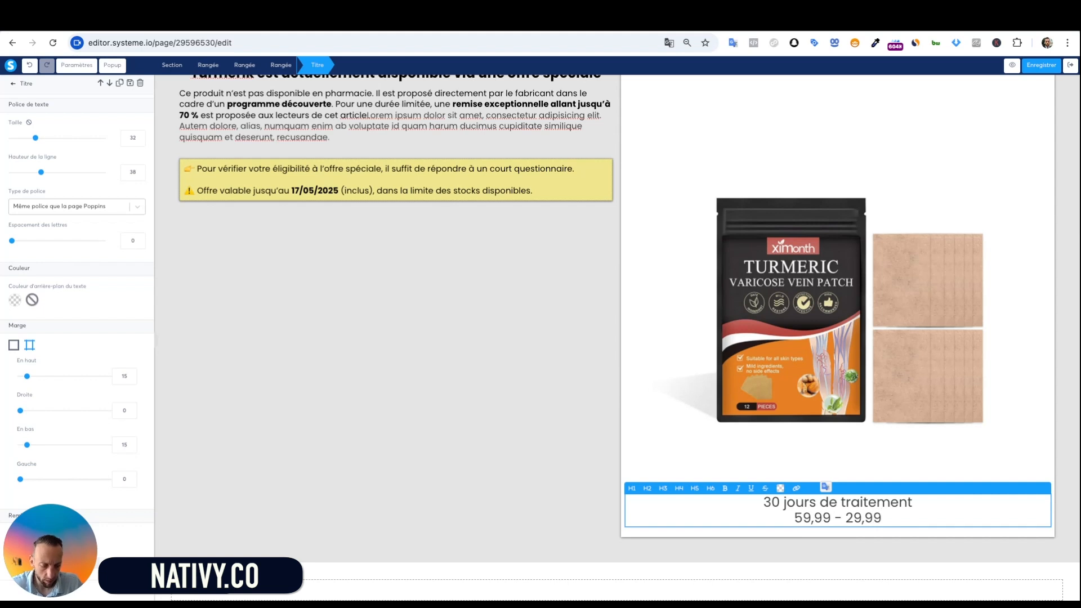
pyautogui.write('€')
# Make both prices bold and strike through the old price 59,99€
pyautogui.click(825, 518)
pyautogui.write('€')
pyautogui.moveTo(837, 517); pyautogui.dragTo(784, 517)
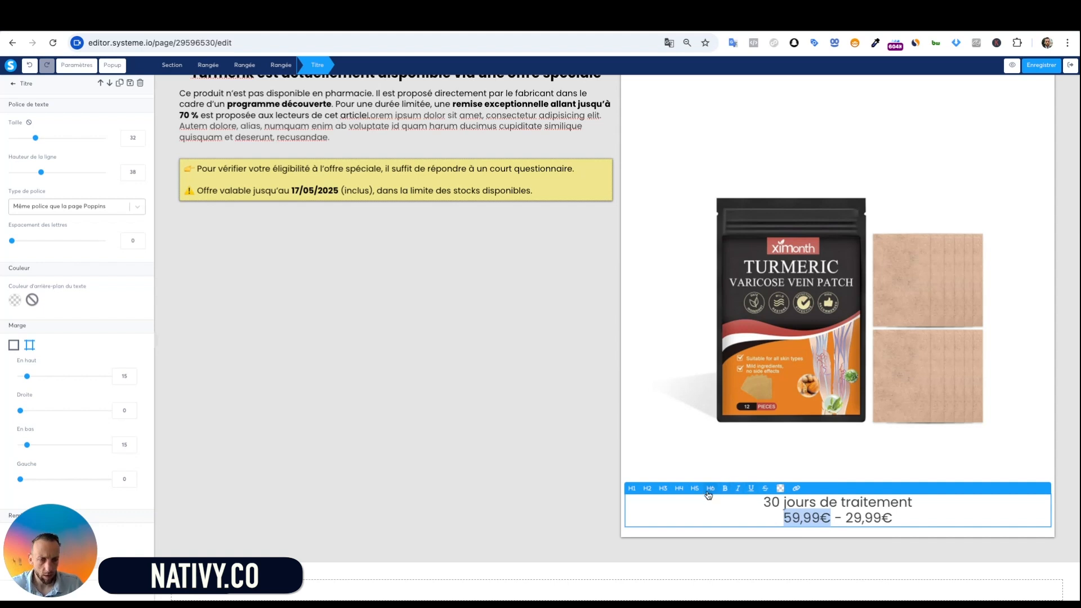
pyautogui.click(726, 489)
pyautogui.click(765, 488)
pyautogui.click(873, 518)
pyautogui.hotkey('shift', 'Left')
pyautogui.hotkey('shift', 'Left')
pyautogui.hotkey('shift', 'Left')
pyautogui.hotkey('shift', 'Left')
pyautogui.hotkey('shift', 'Left')
pyautogui.hotkey('shift', 'Left')
pyautogui.hotkey('shift', 'Left')
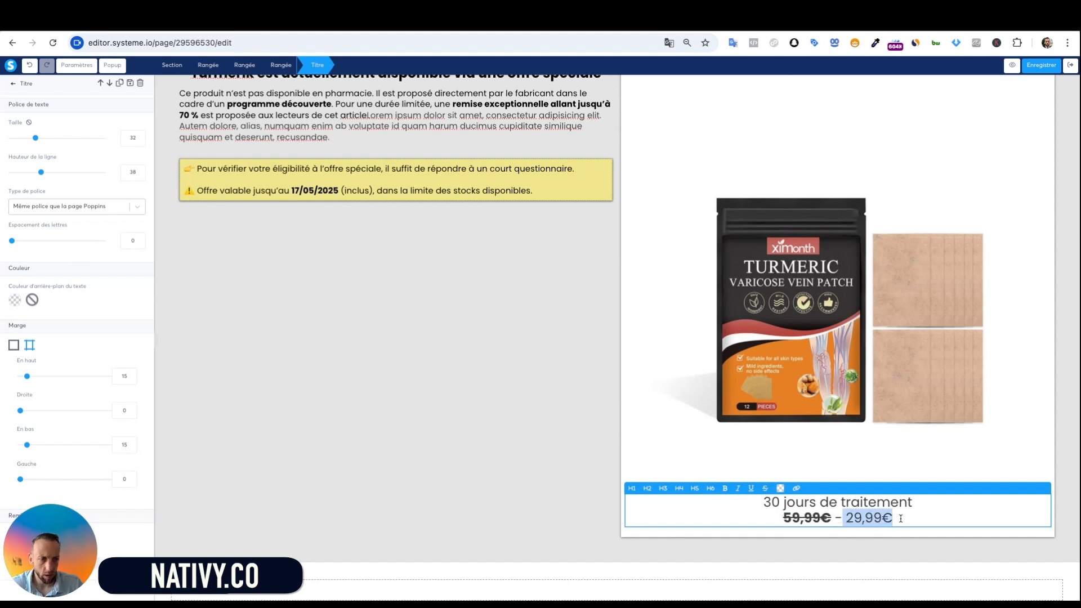
pyautogui.click(725, 488)
pyautogui.click(831, 517)
# Colour the old price 59,99€ red and the new price 29,99€ grey
pyautogui.moveTo(830, 516); pyautogui.dragTo(783, 517)
pyautogui.click(780, 488)
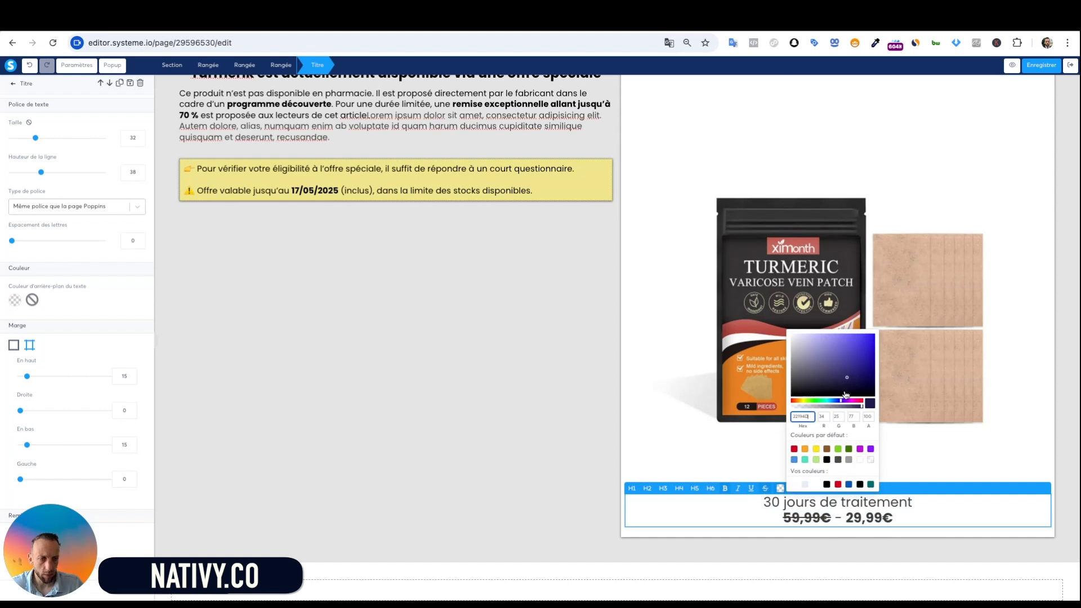
pyautogui.click(794, 449)
pyautogui.click(893, 518)
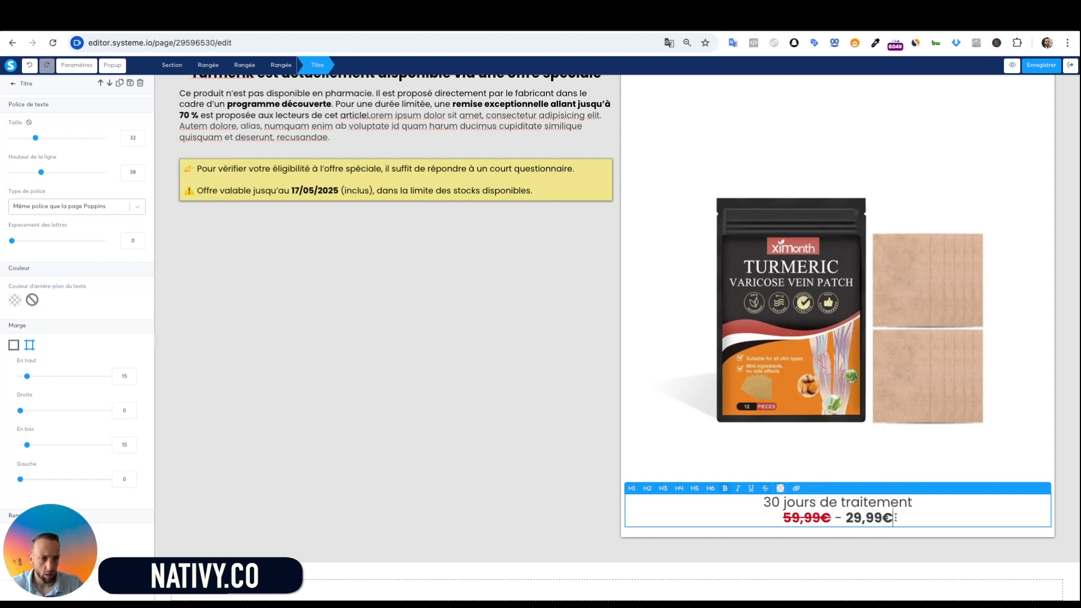
pyautogui.doubleClick(895, 517)
pyautogui.click(779, 489)
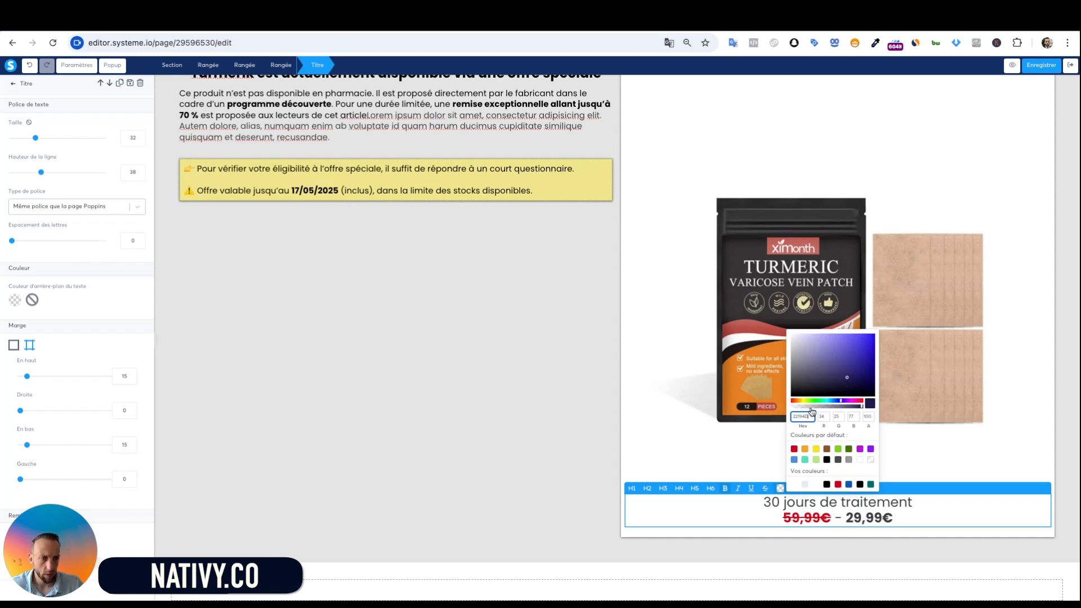
pyautogui.click(847, 489)
pyautogui.click(916, 525)
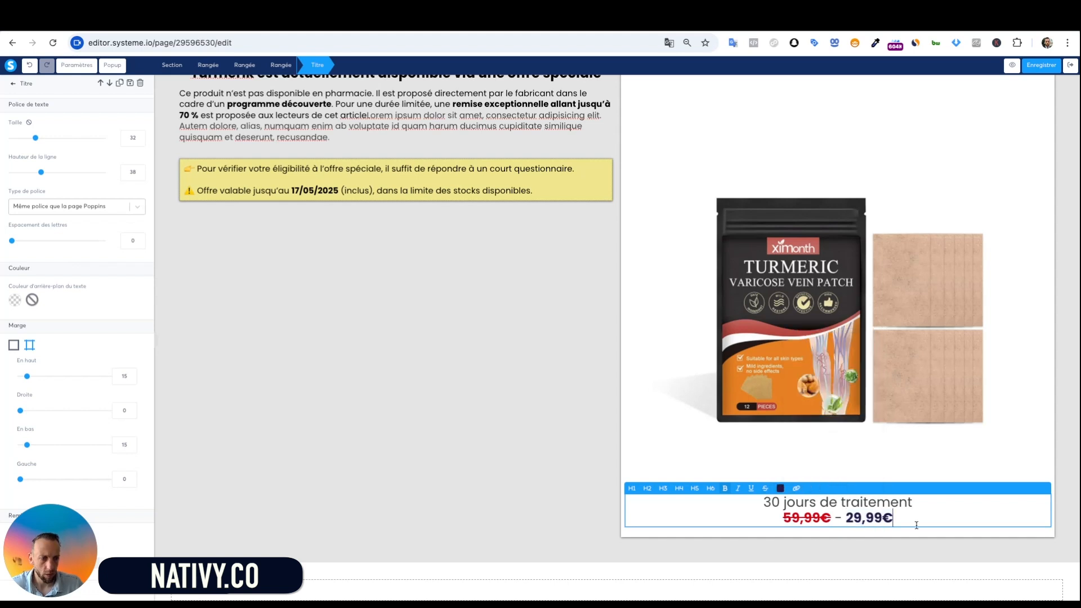
pyautogui.moveTo(895, 520); pyautogui.dragTo(844, 519)
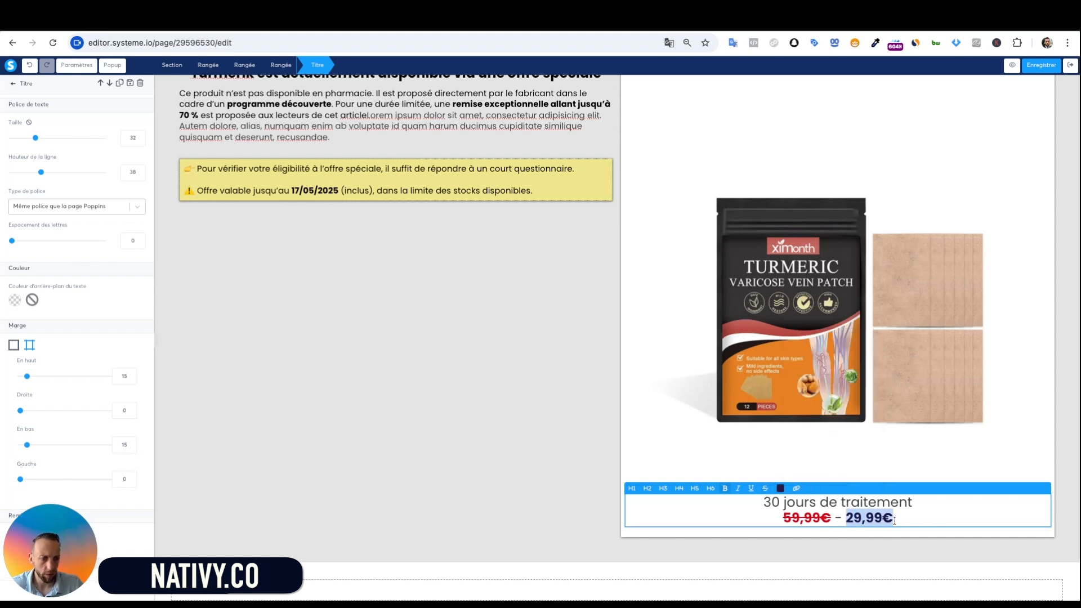
pyautogui.click(780, 488)
pyautogui.click(848, 460)
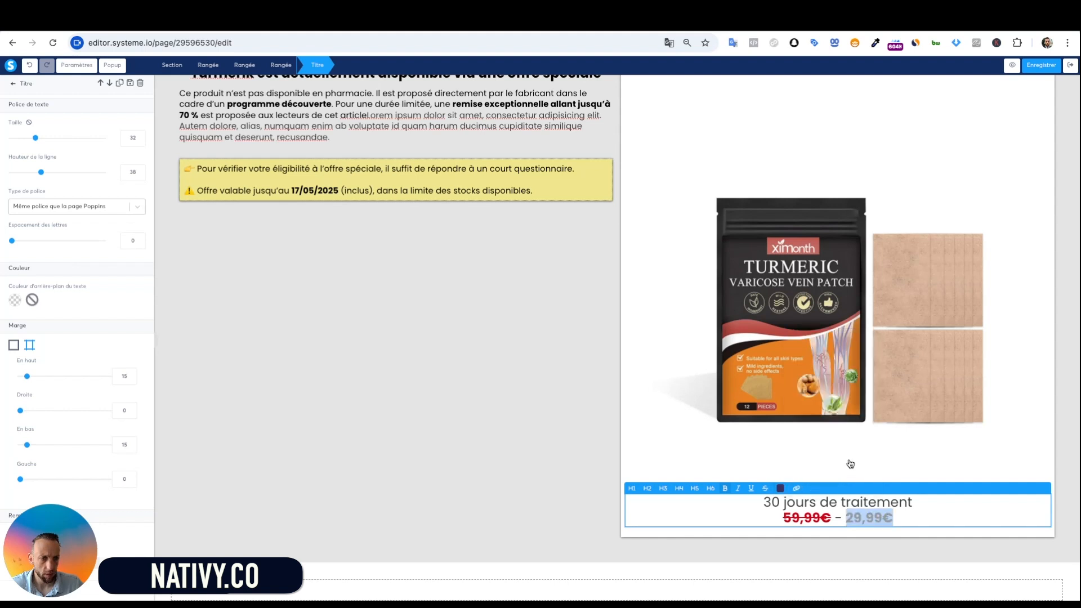
pyautogui.click(875, 504)
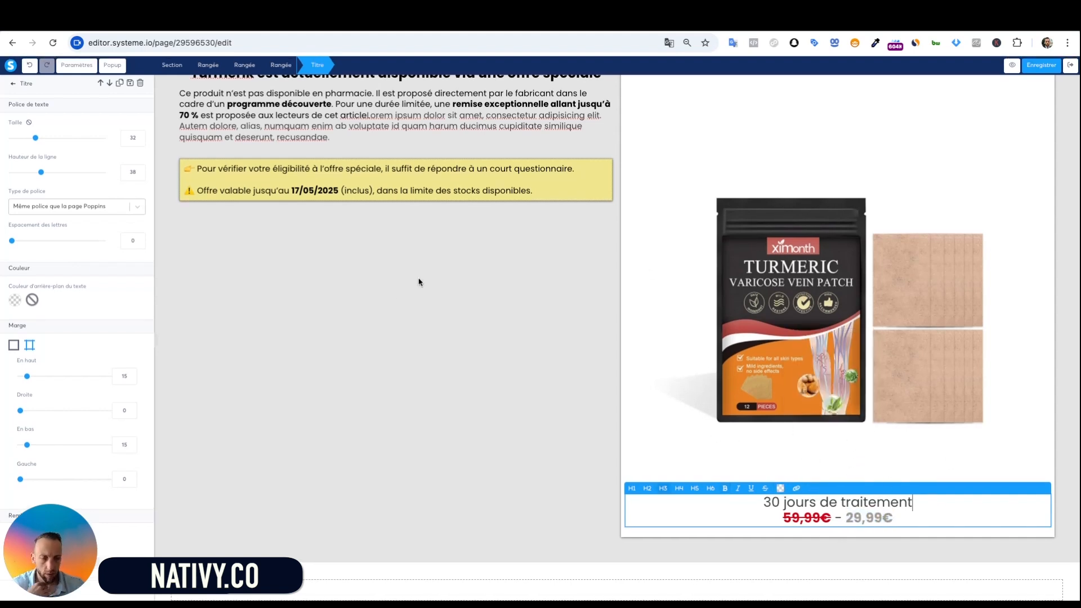
pyautogui.click(393, 260)
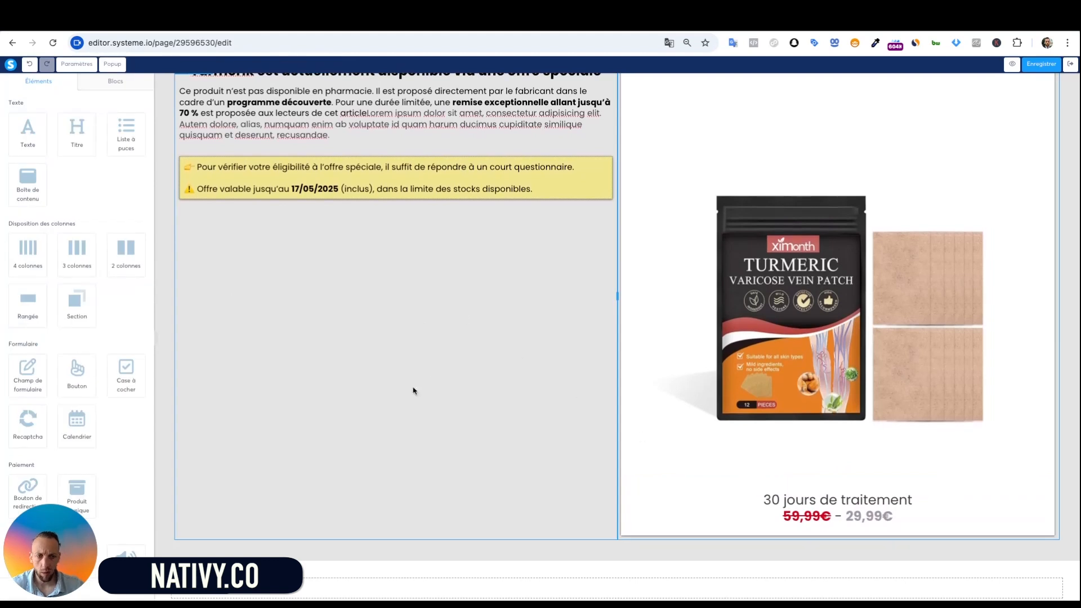
# Add a button below the price and select it for editing
pyautogui.scroll(-4, 52, 365)
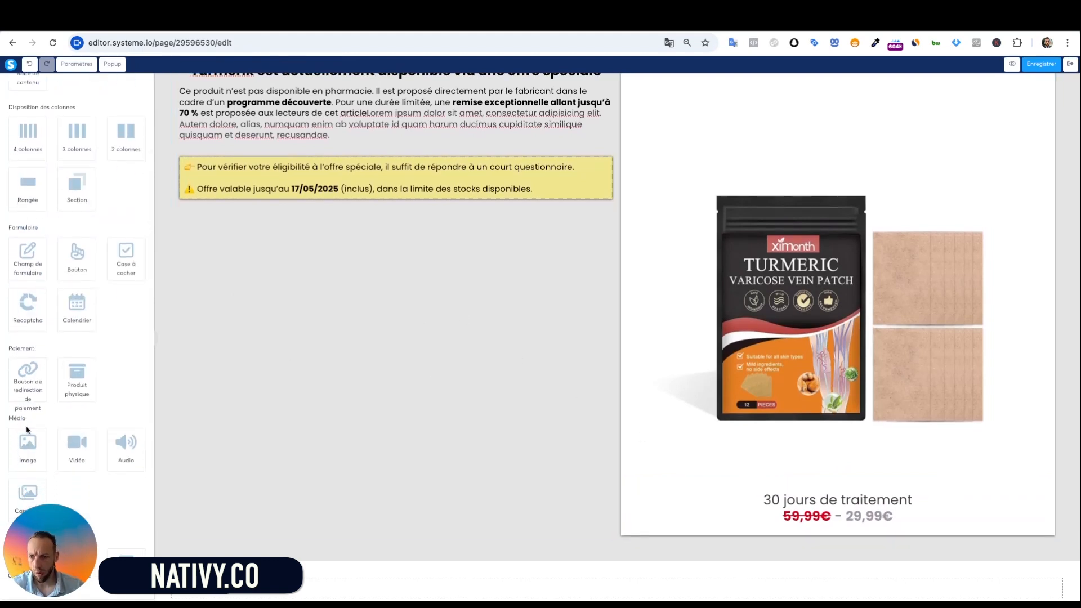
pyautogui.moveTo(84, 245); pyautogui.dragTo(821, 521)
pyautogui.scroll(-1, 821, 521)
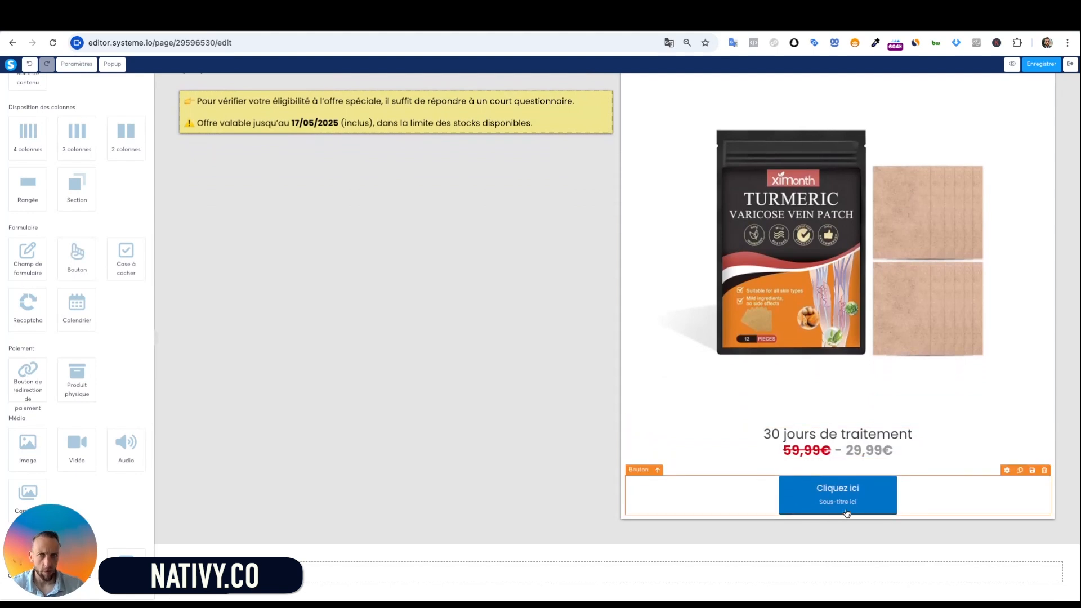
pyautogui.click(824, 516)
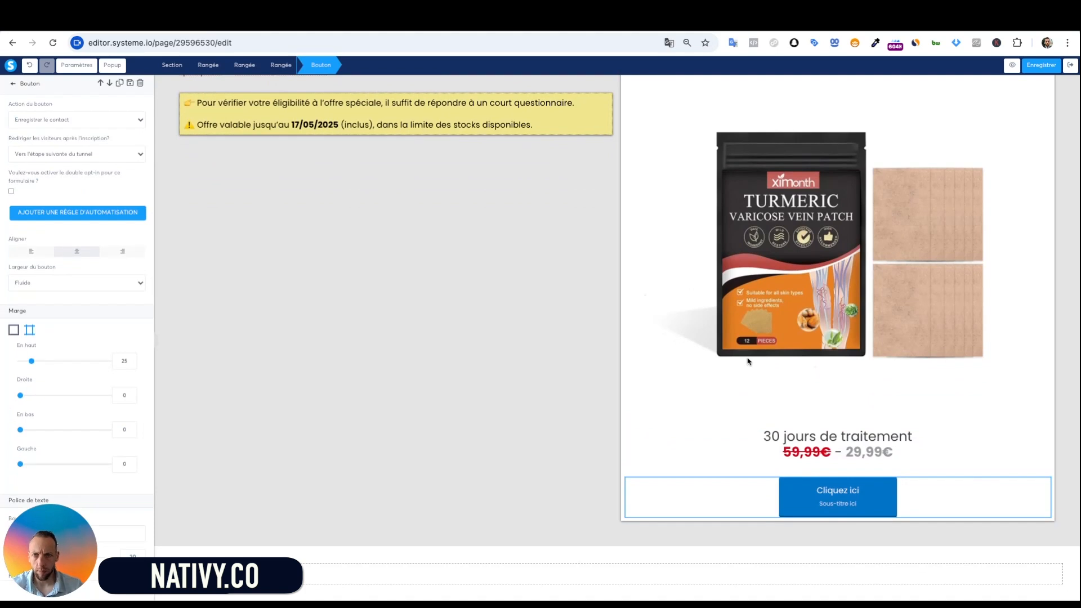
pyautogui.click(867, 498)
pyautogui.click(877, 495)
pyautogui.scroll(-3, 49, 323)
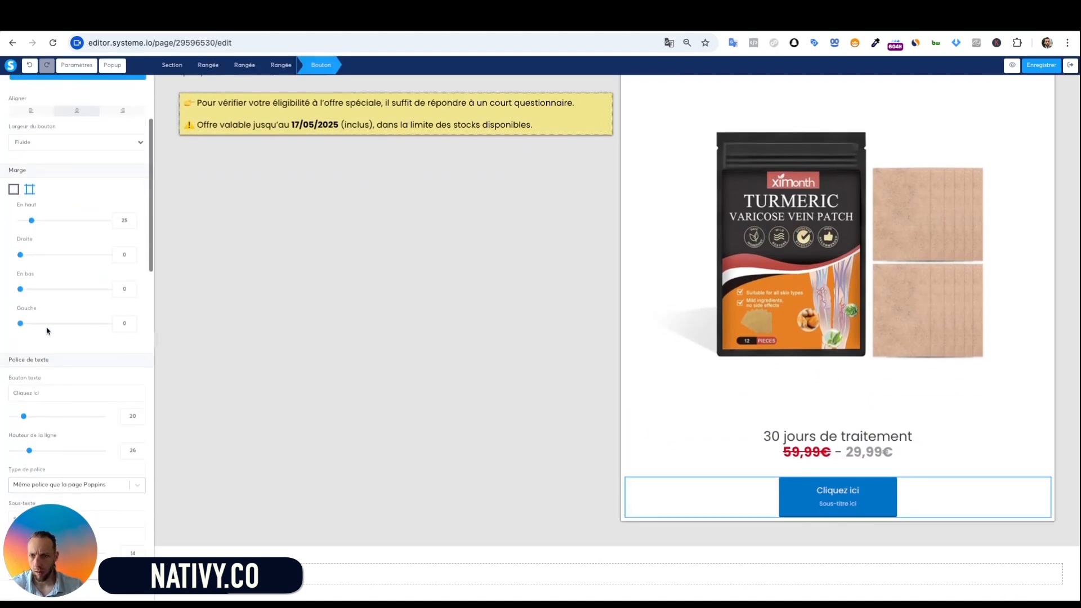
pyautogui.scroll(1, 49, 330)
pyautogui.scroll(3, 95, 197)
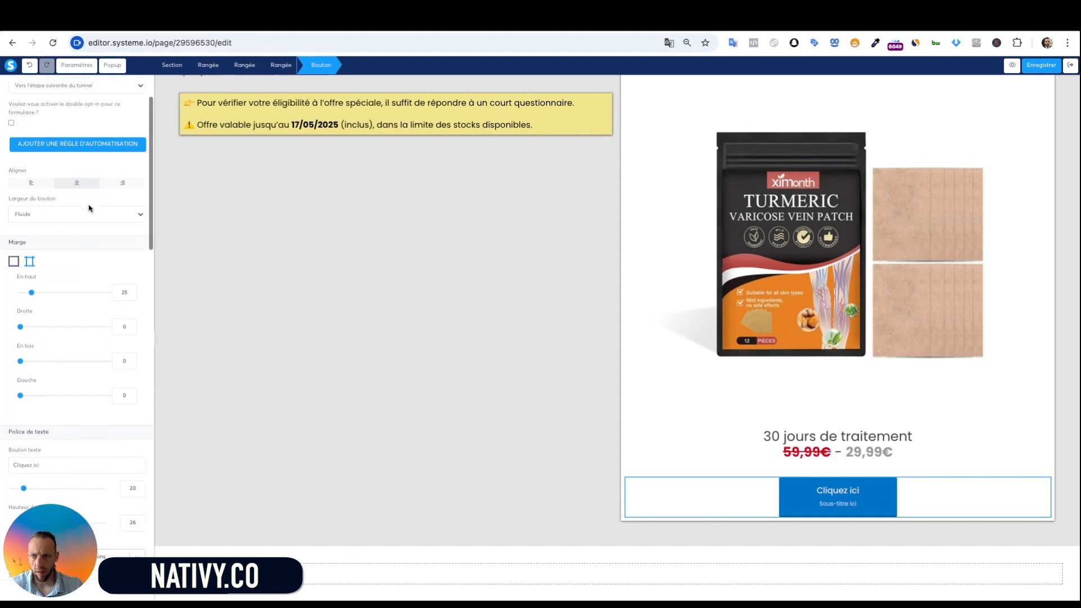
pyautogui.click(268, 242)
pyautogui.scroll(4, 268, 243)
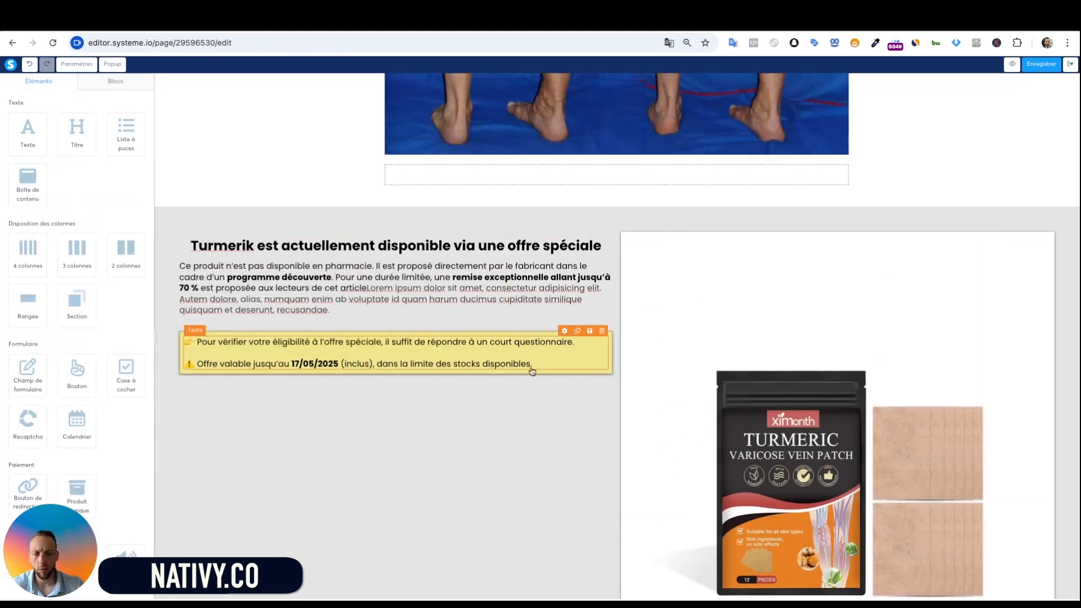
pyautogui.scroll(-4, 372, 341)
pyautogui.click(837, 493)
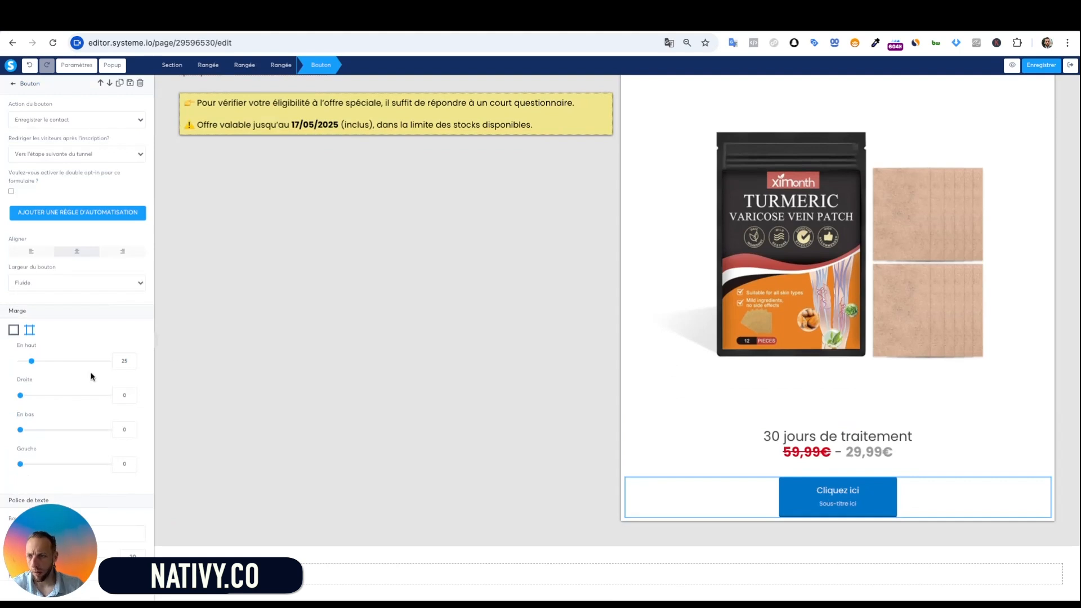
pyautogui.scroll(-10, 94, 374)
pyautogui.scroll(2, 39, 281)
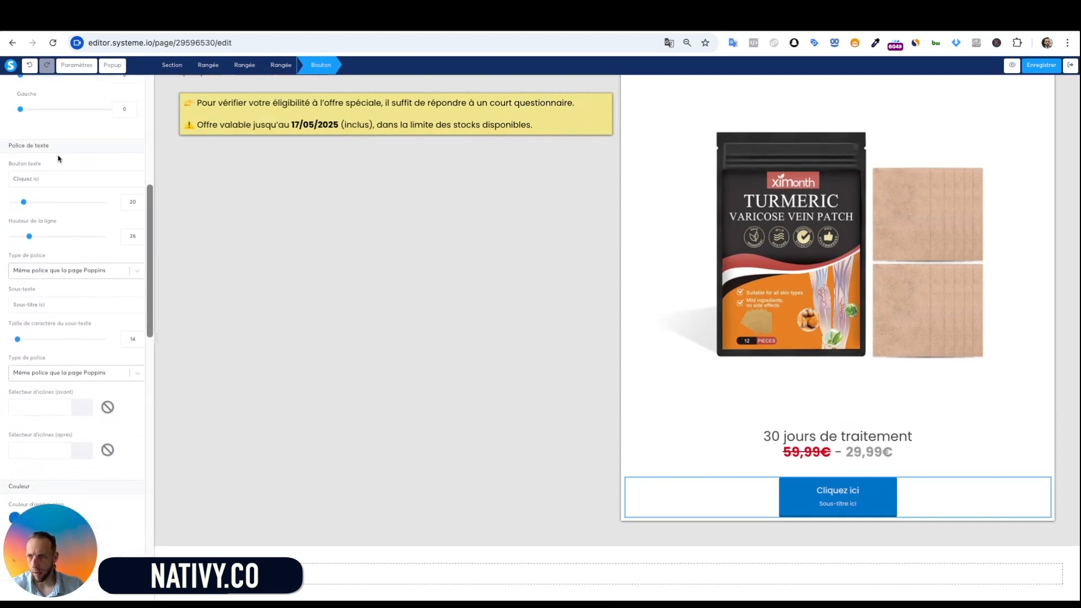
# Set the button text to 'Vérifiez votre éligibilité à l'offre' and subtitle 'Remplissez ce formulaire GRATUITEMENT'
pyautogui.tripleClick(51, 177)
pyautogui.write('Vérifié')
pyautogui.press('BackSpace')
pyautogui.write('ez v')
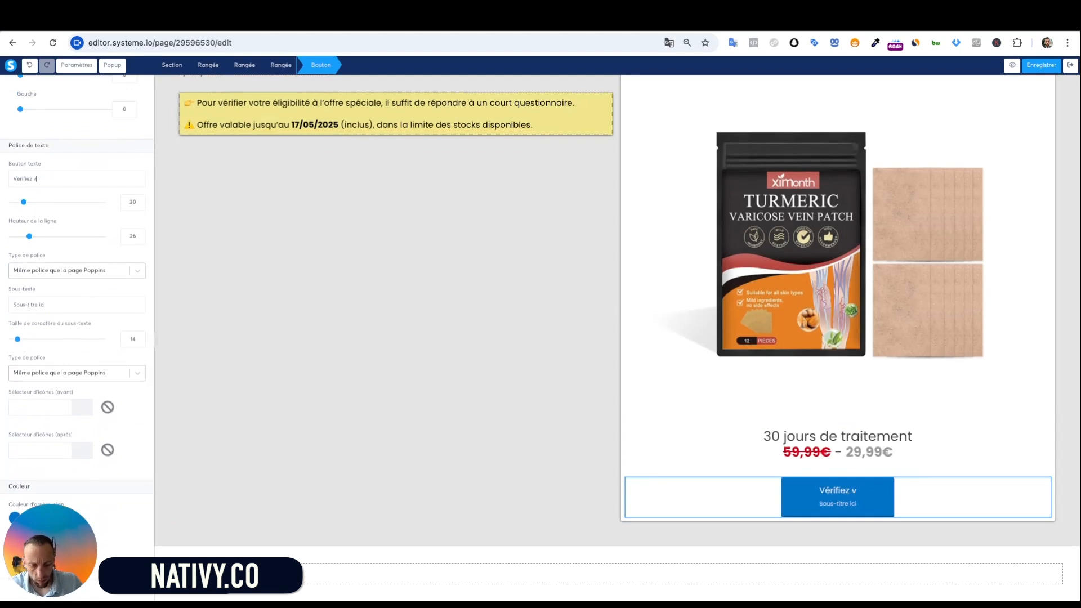
pyautogui.write('otre éligibili')
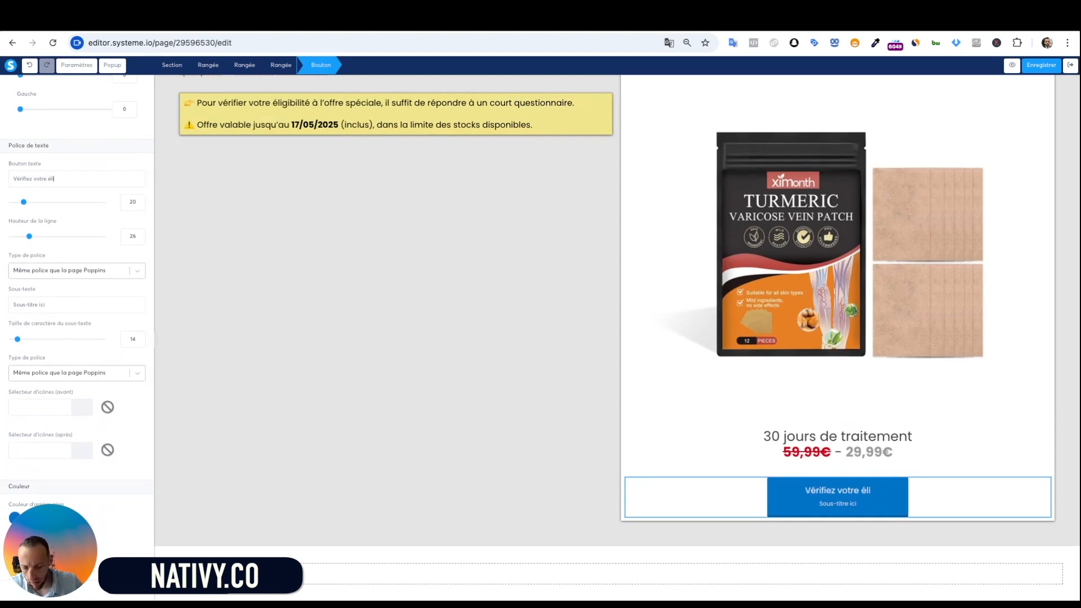
pyautogui.write('té')
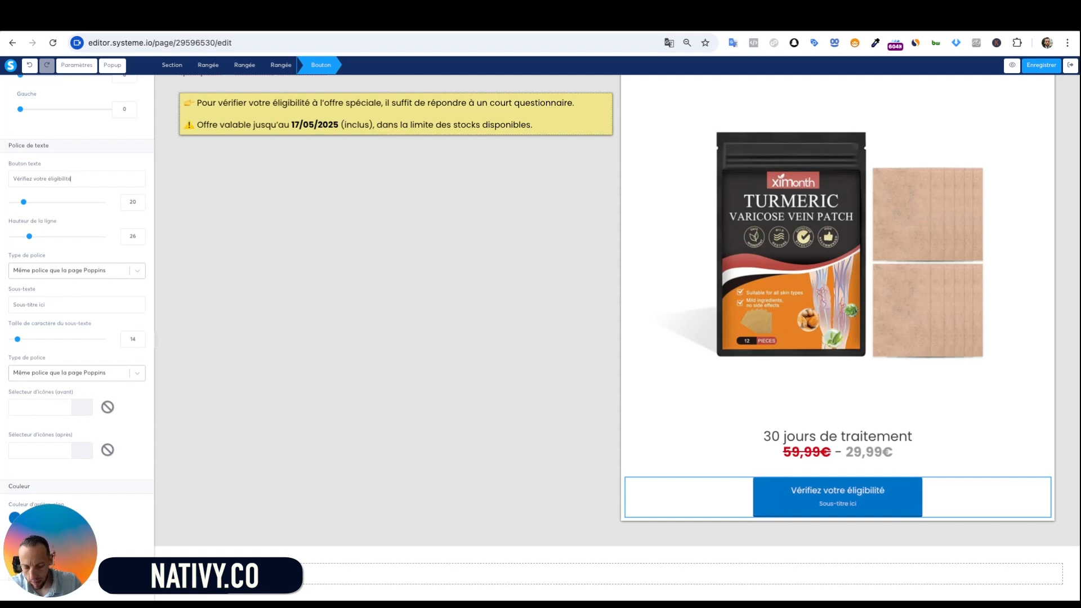
pyautogui.write(" à l'offre")
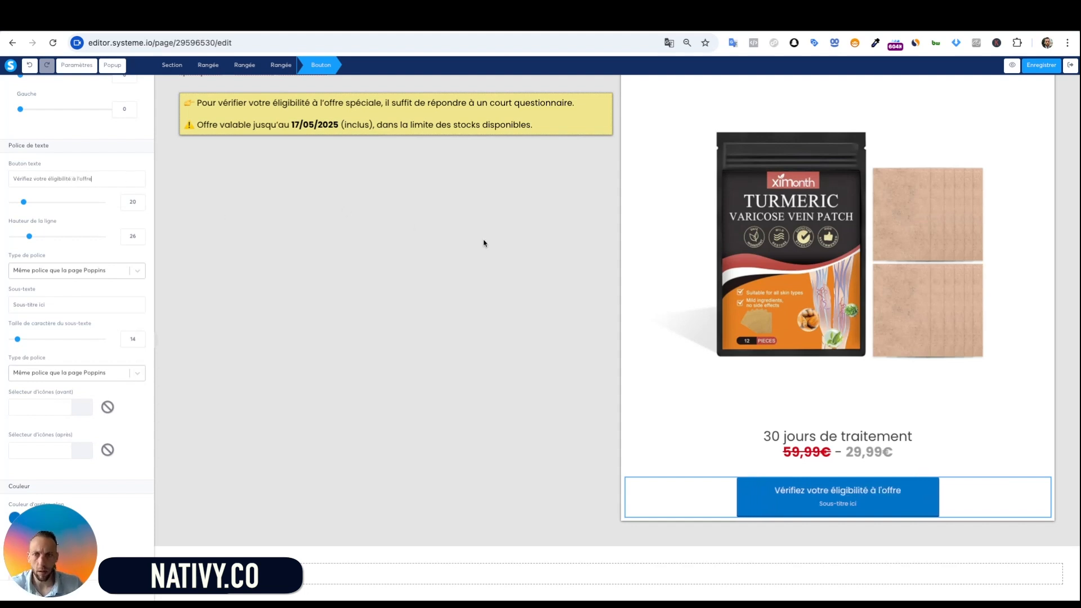
pyautogui.scroll(-3, 84, 334)
pyautogui.tripleClick(114, 112)
pyautogui.write('Remp')
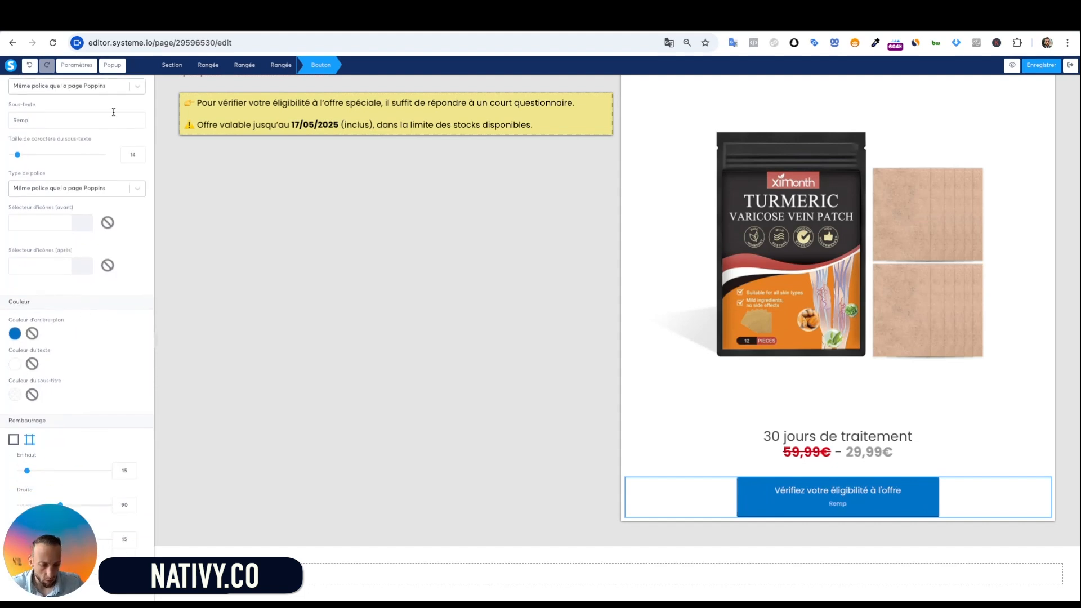
pyautogui.write('lissez ce formulai')
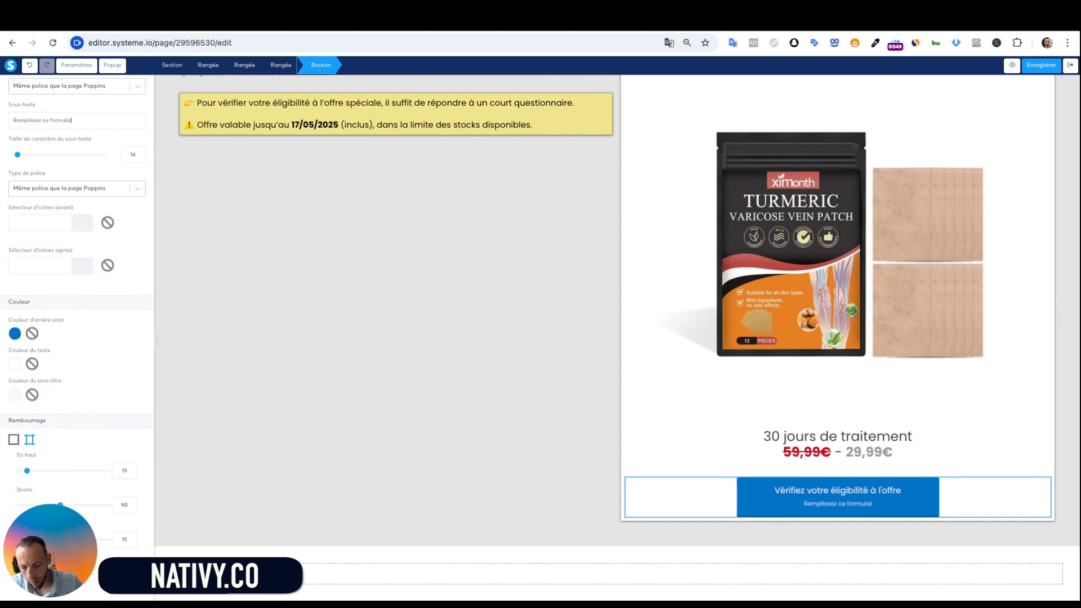
pyautogui.write('re GRAT')
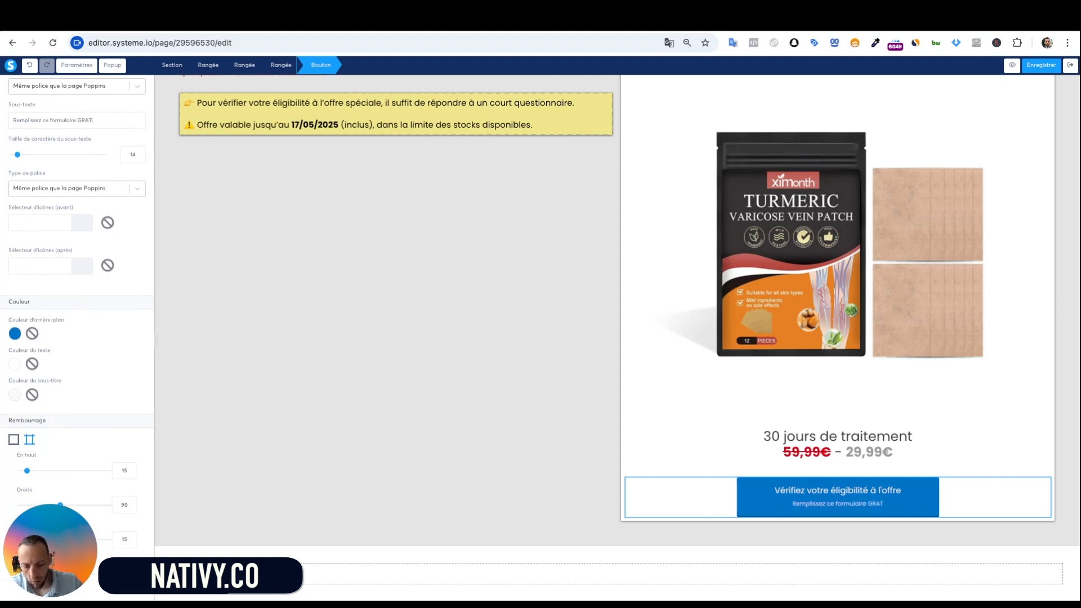
pyautogui.write('UITEM')
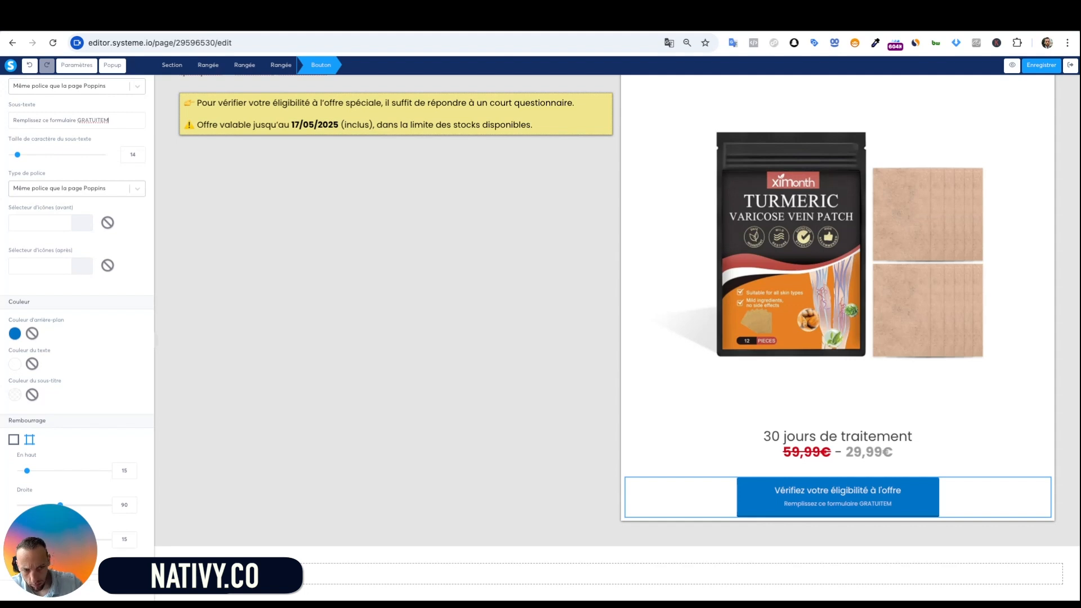
pyautogui.write('ENT')
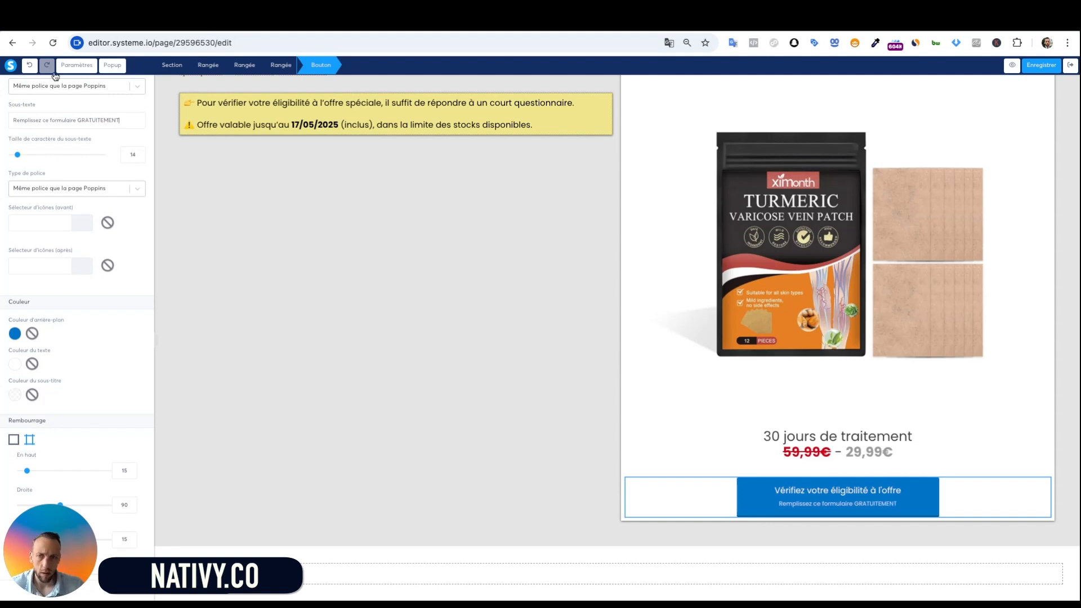
# Set the button text to Google Open Sans Bold 700 and the subtitle to Semi-bold 600
pyautogui.click(136, 86)
pyautogui.click(109, 139)
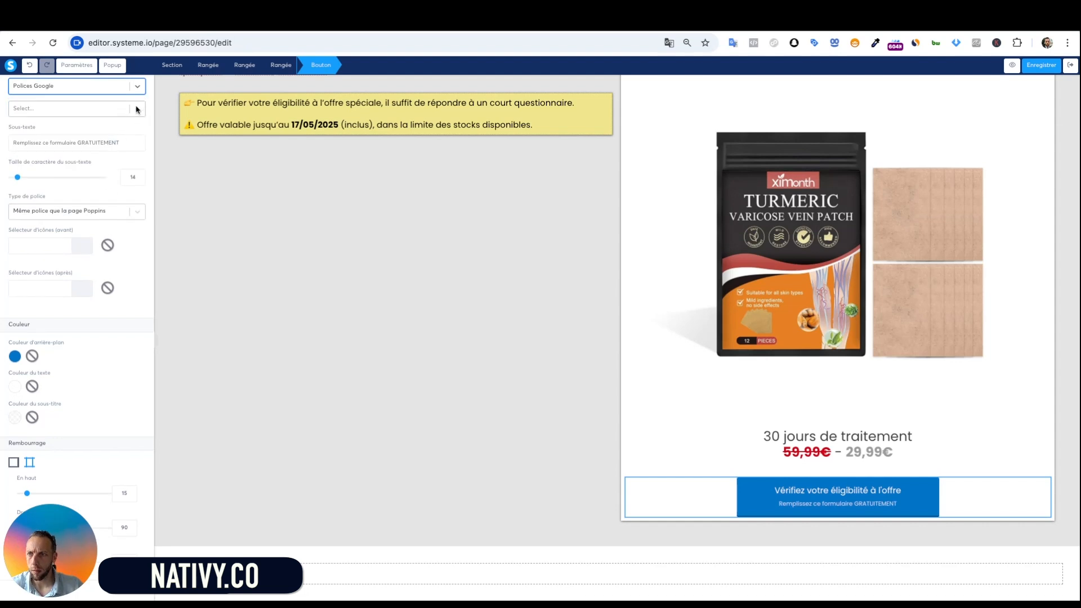
pyautogui.click(136, 109)
pyautogui.click(106, 140)
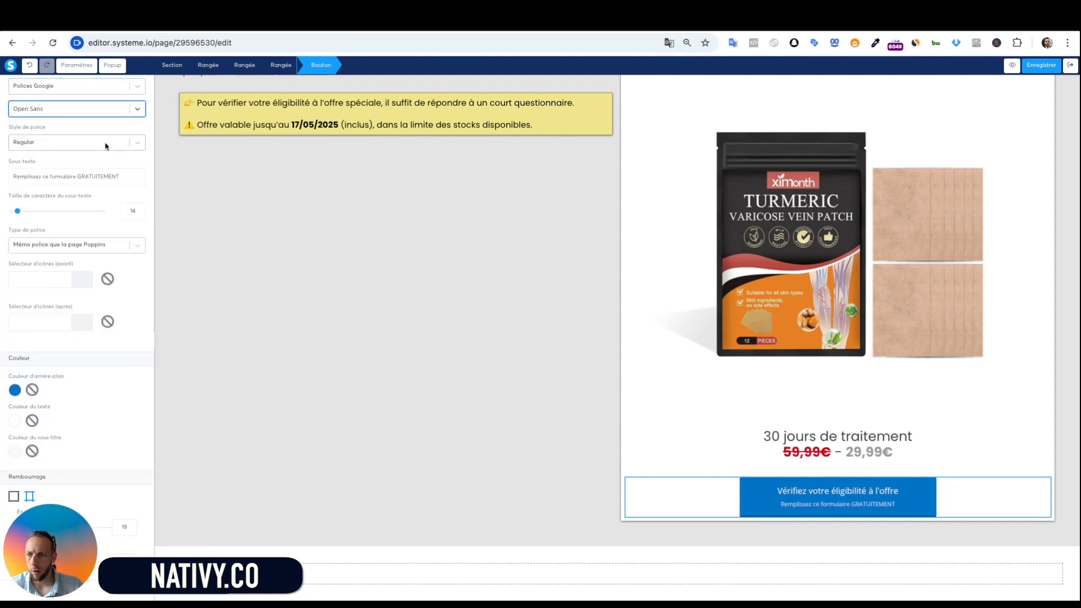
pyautogui.click(109, 140)
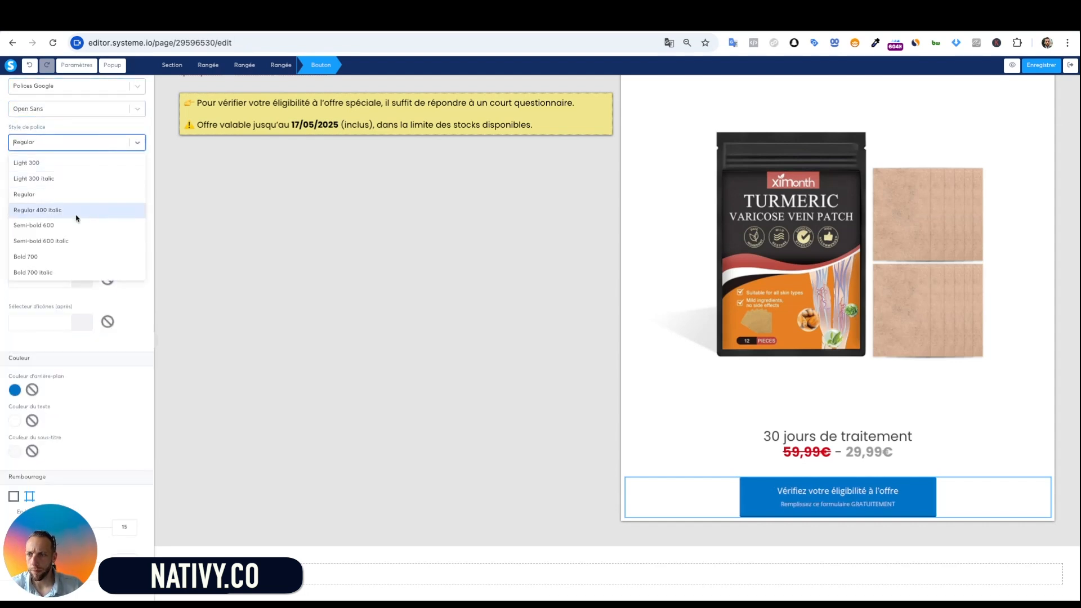
pyautogui.click(68, 256)
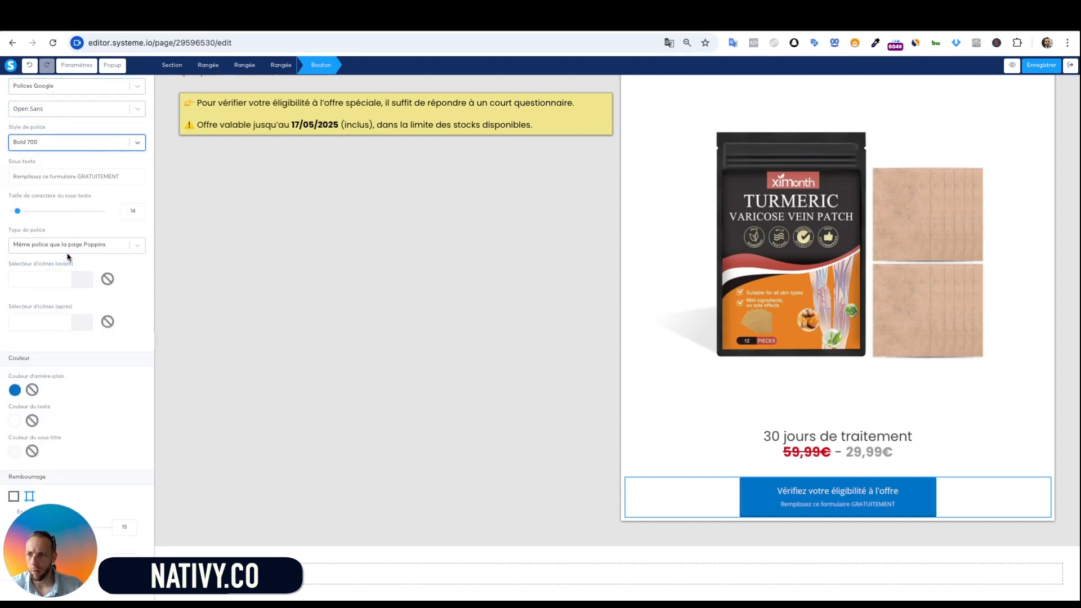
pyautogui.click(106, 245)
pyautogui.click(108, 305)
pyautogui.click(113, 269)
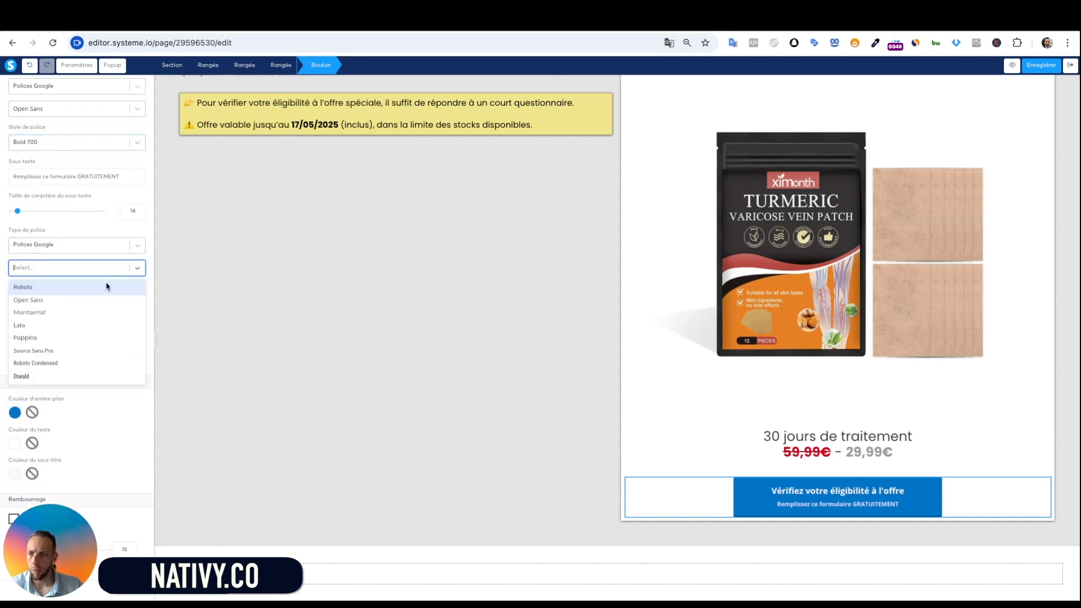
pyautogui.click(93, 306)
pyautogui.click(102, 307)
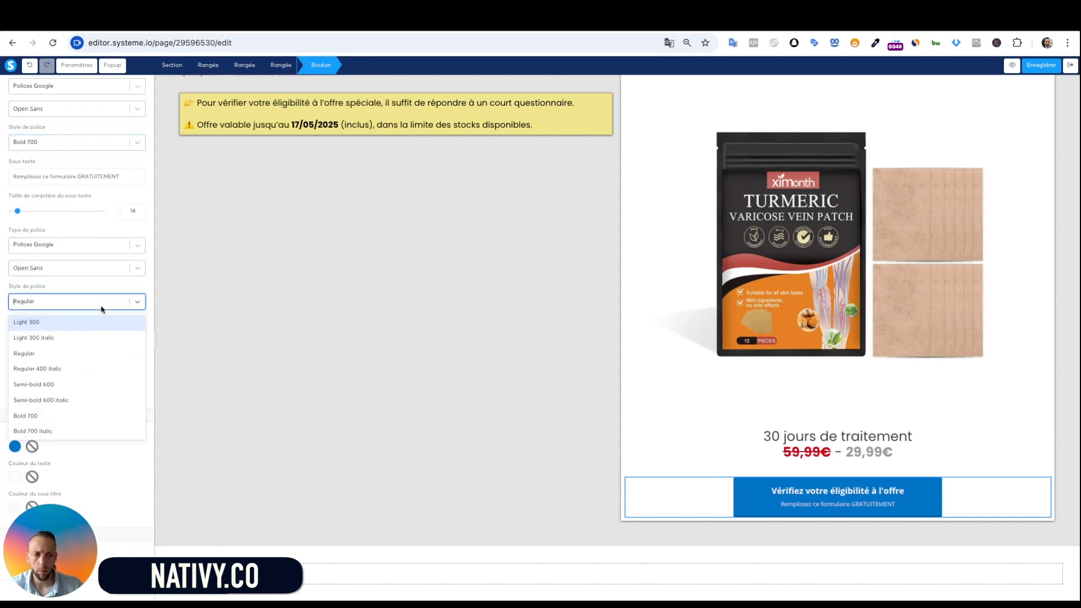
pyautogui.click(86, 388)
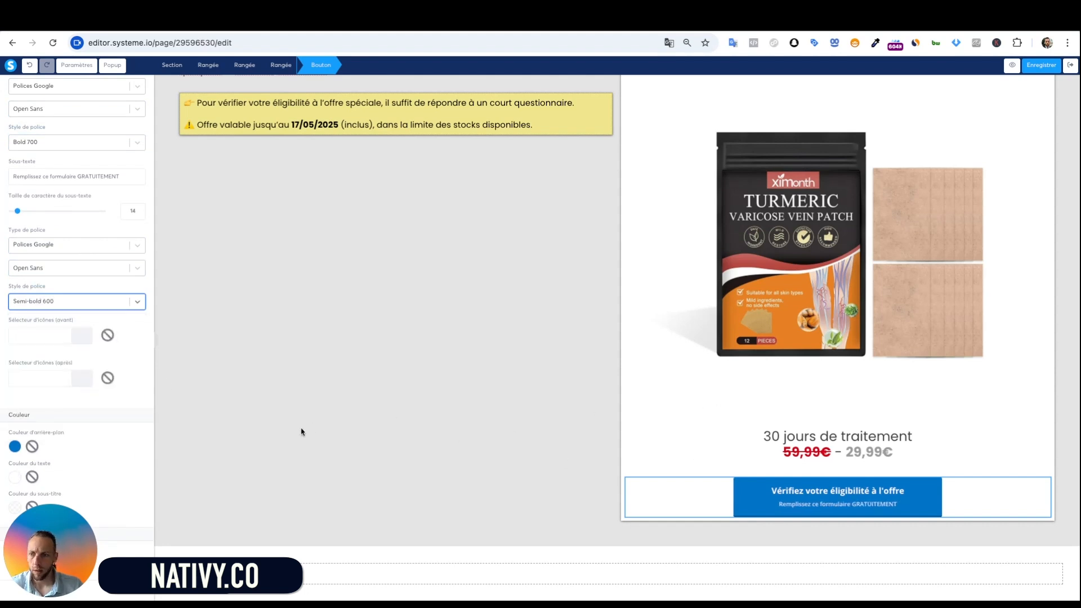
# Give the button a red D0021B background
pyautogui.scroll(-3, 57, 395)
pyautogui.click(16, 307)
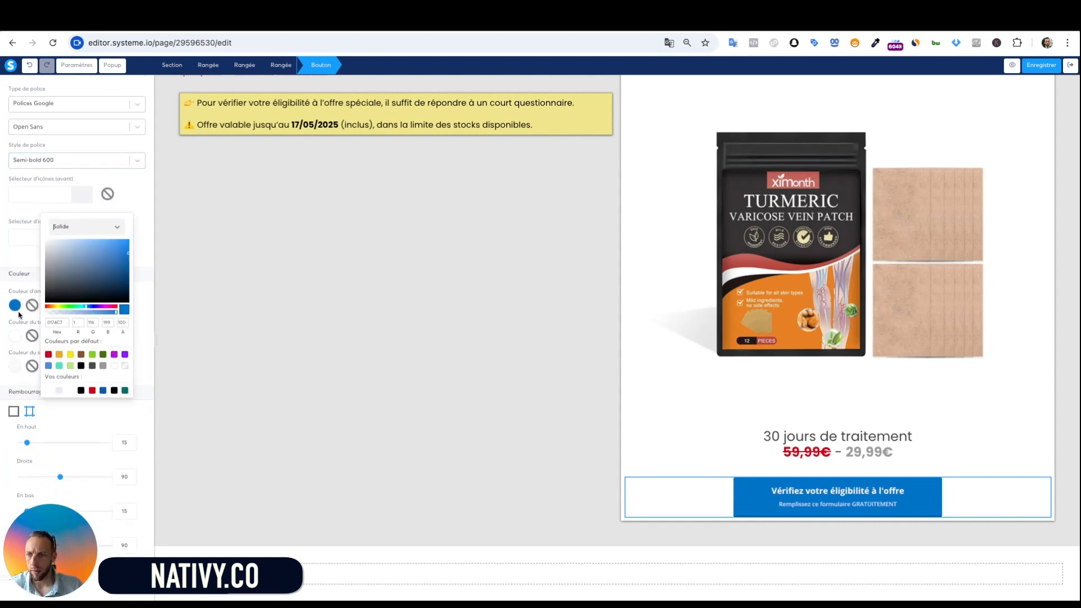
pyautogui.click(48, 355)
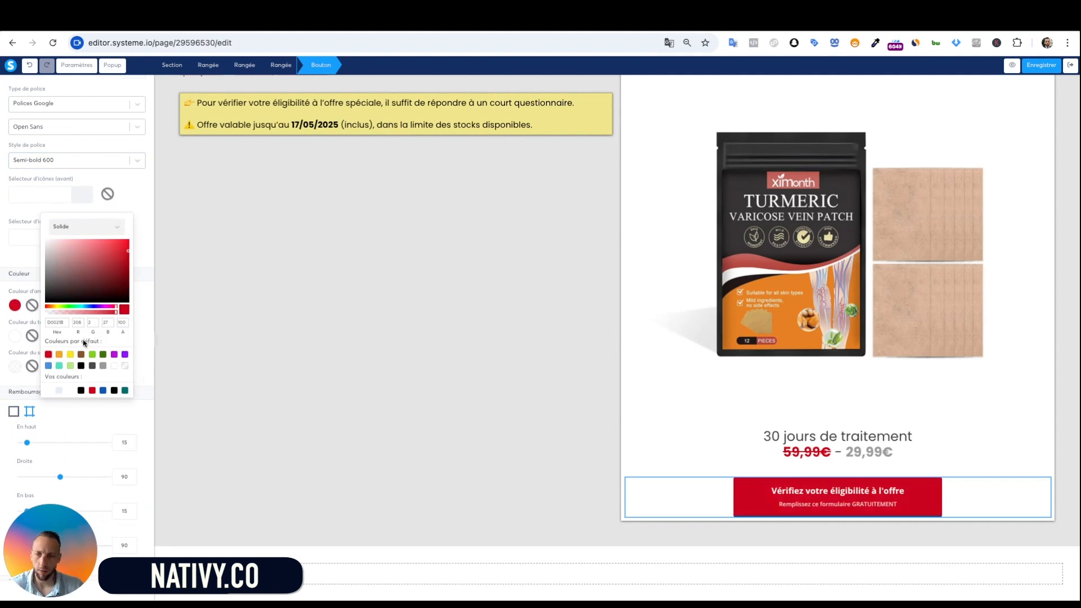
pyautogui.click(190, 463)
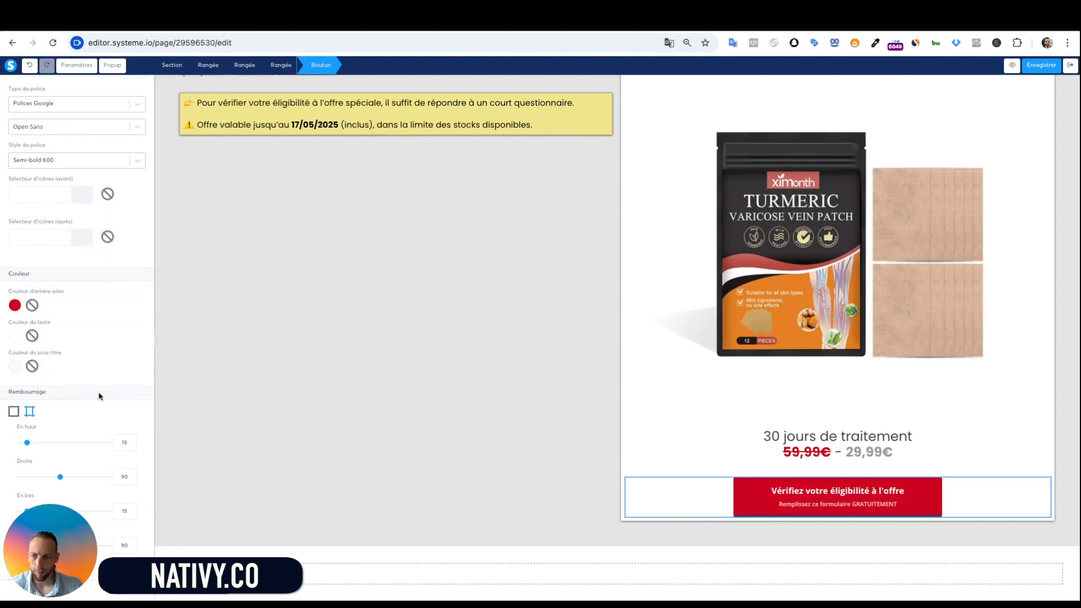
pyautogui.click(355, 405)
pyautogui.scroll(8, 635, 357)
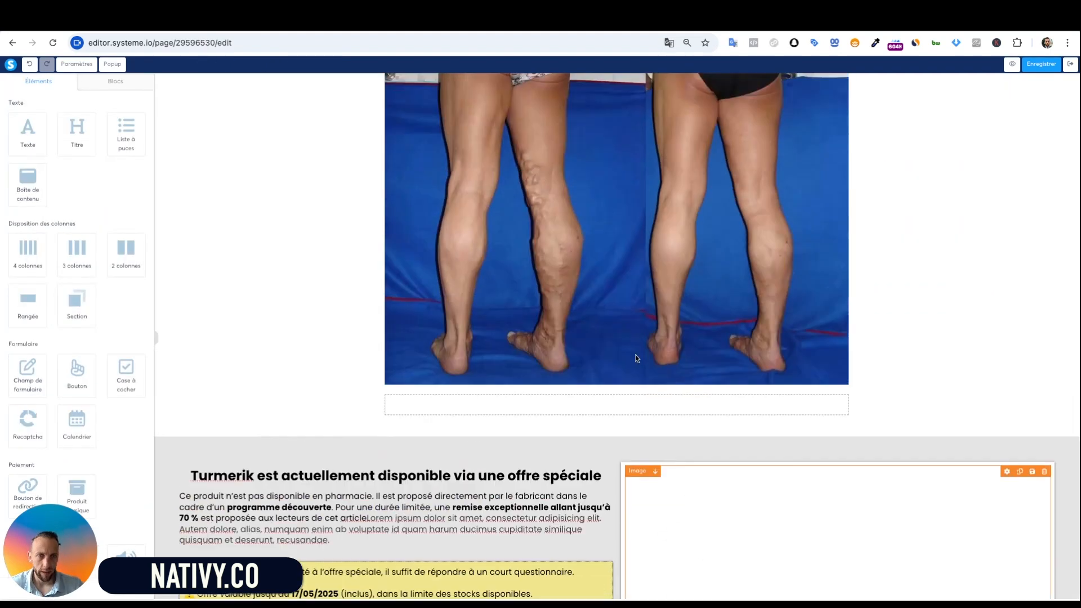
pyautogui.scroll(-6, 635, 357)
pyautogui.scroll(2, 652, 386)
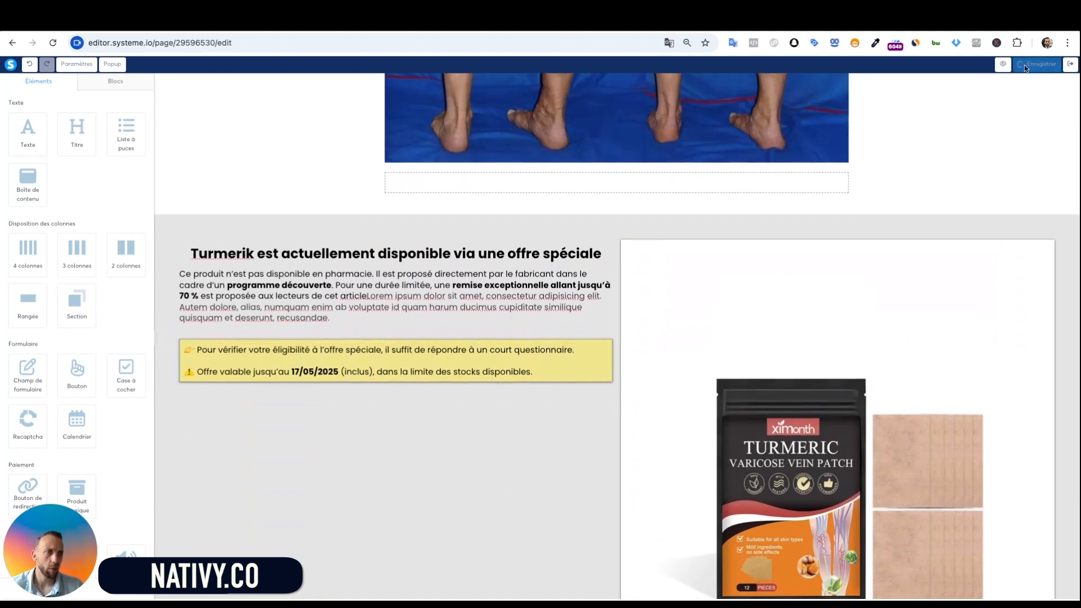
pyautogui.click(1008, 71)
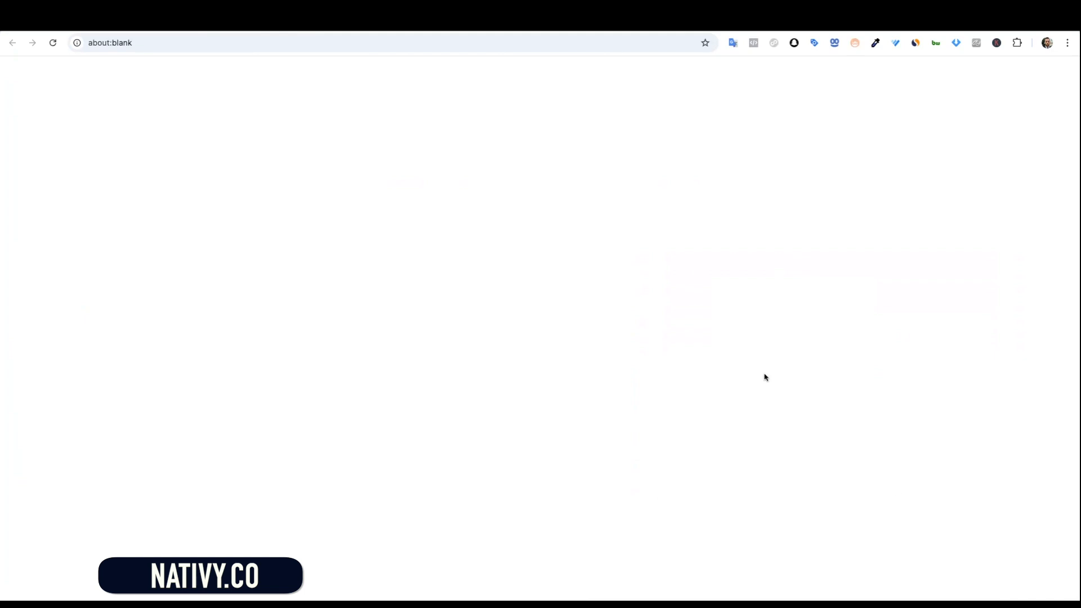
pyautogui.scroll(-15, 540, 313)
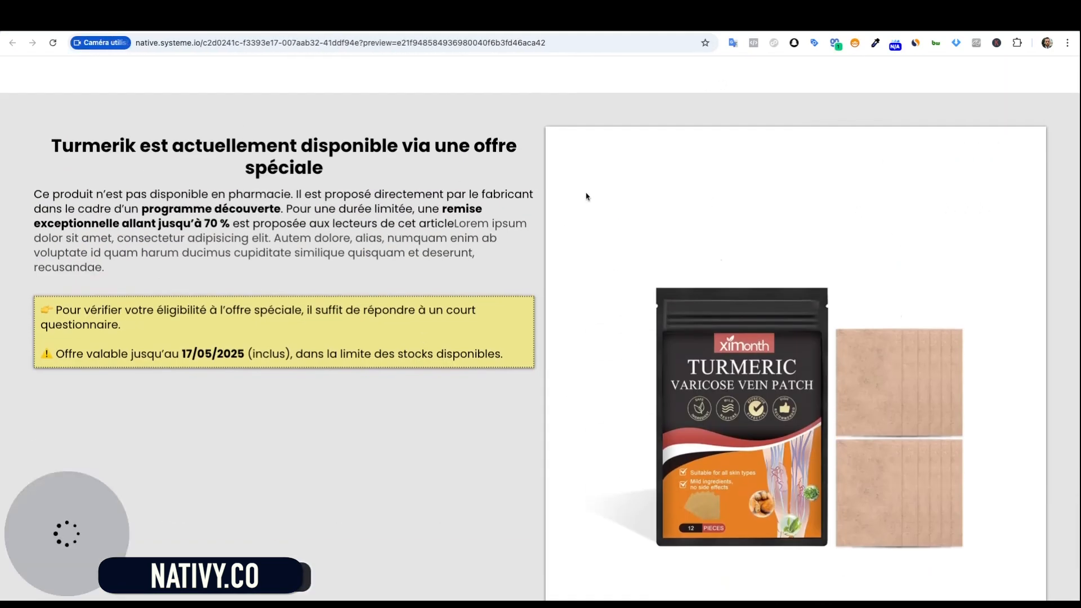
pyautogui.press('super+w')
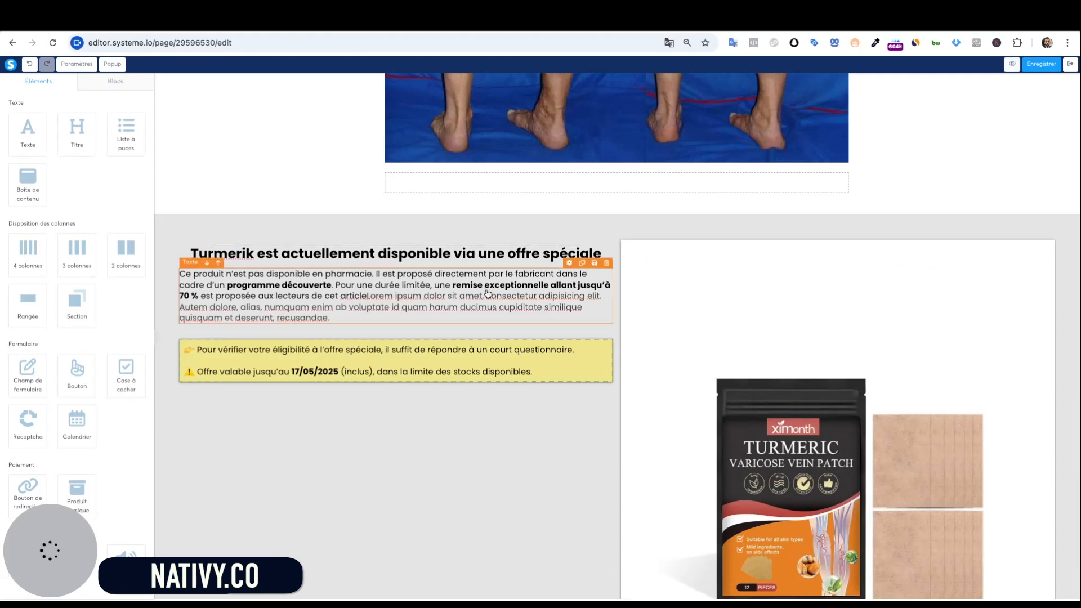
pyautogui.scroll(-1, 487, 265)
# Change the offer section's content width from Toute la largeur to Large
pyautogui.click(522, 163)
pyautogui.scroll(-2, 521, 164)
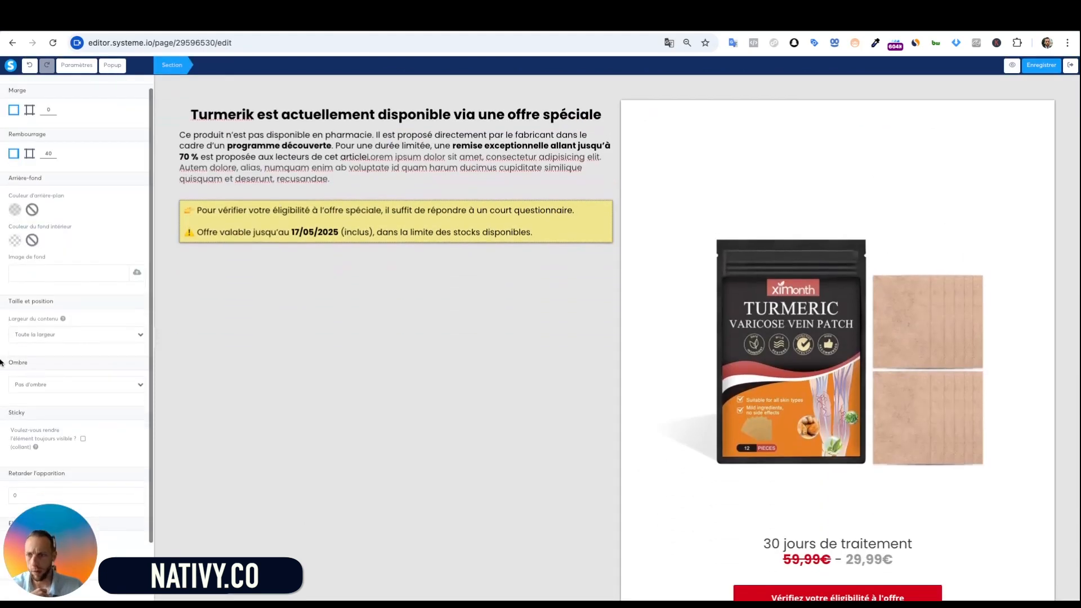
pyautogui.click(60, 333)
pyautogui.click(61, 350)
pyautogui.click(978, 381)
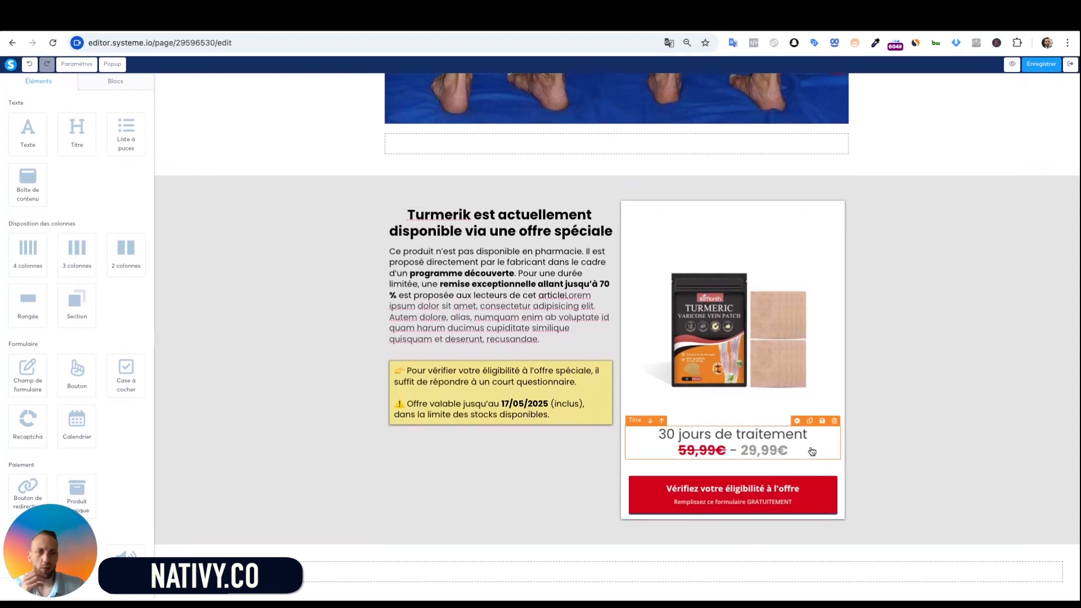
# Reposition the row and add a two-column row below the offer section
pyautogui.click(623, 410)
pyautogui.moveTo(624, 411); pyautogui.dragTo(698, 389)
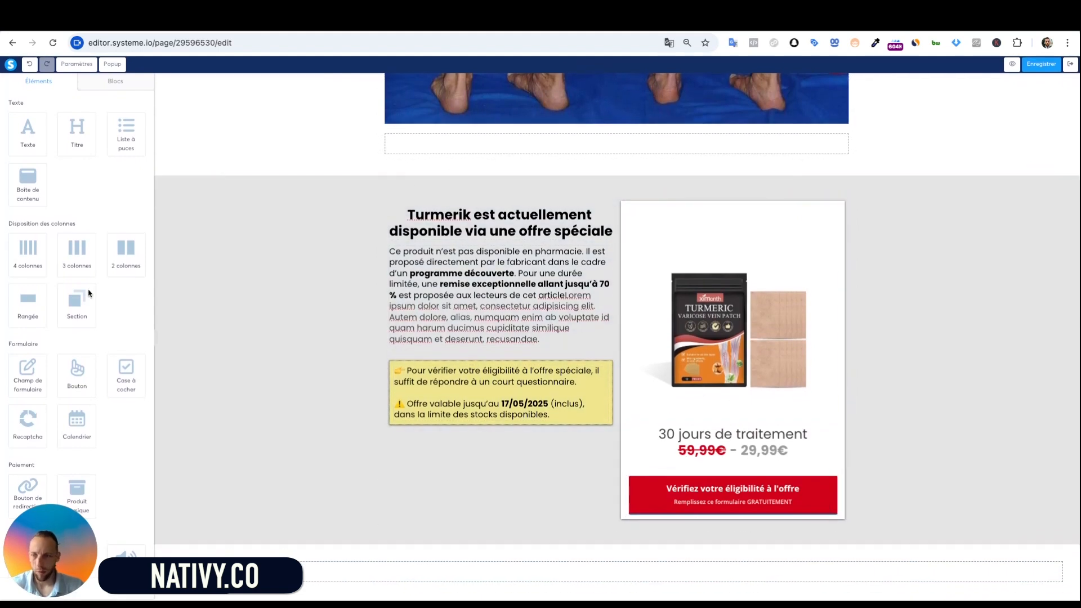
pyautogui.moveTo(125, 251); pyautogui.dragTo(715, 574)
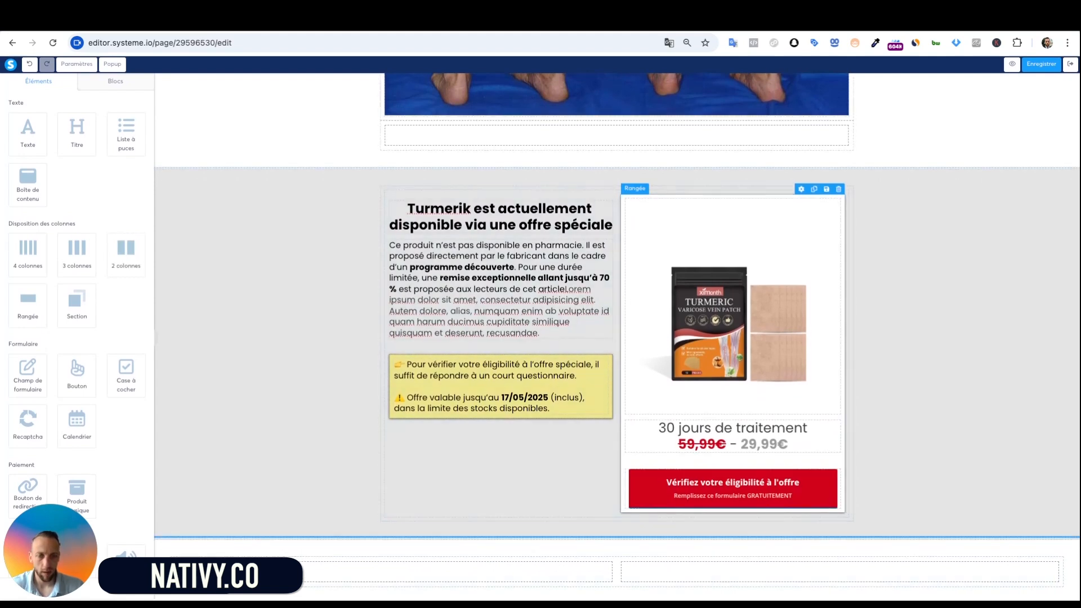
# Lower the product row's top margin to -4
pyautogui.moveTo(623, 304); pyautogui.dragTo(680, 569)
pyautogui.scroll(-6, 675, 451)
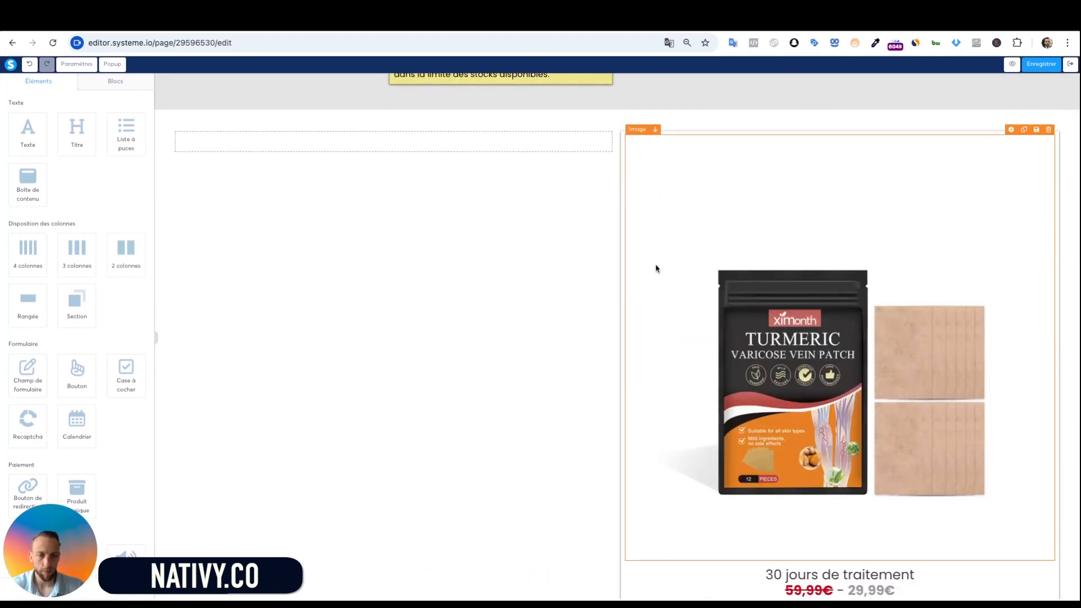
pyautogui.scroll(2, 639, 239)
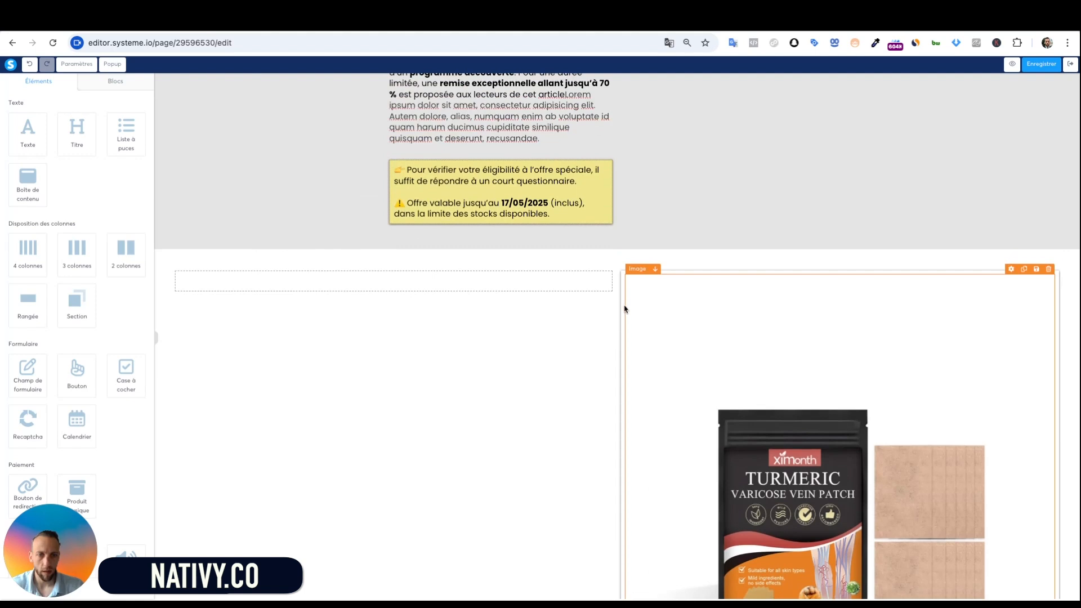
pyautogui.click(624, 309)
pyautogui.scroll(-3, 563, 281)
pyautogui.click(131, 158)
pyautogui.click(132, 158)
pyautogui.click(132, 157)
pyautogui.click(132, 158)
pyautogui.scroll(2, 364, 226)
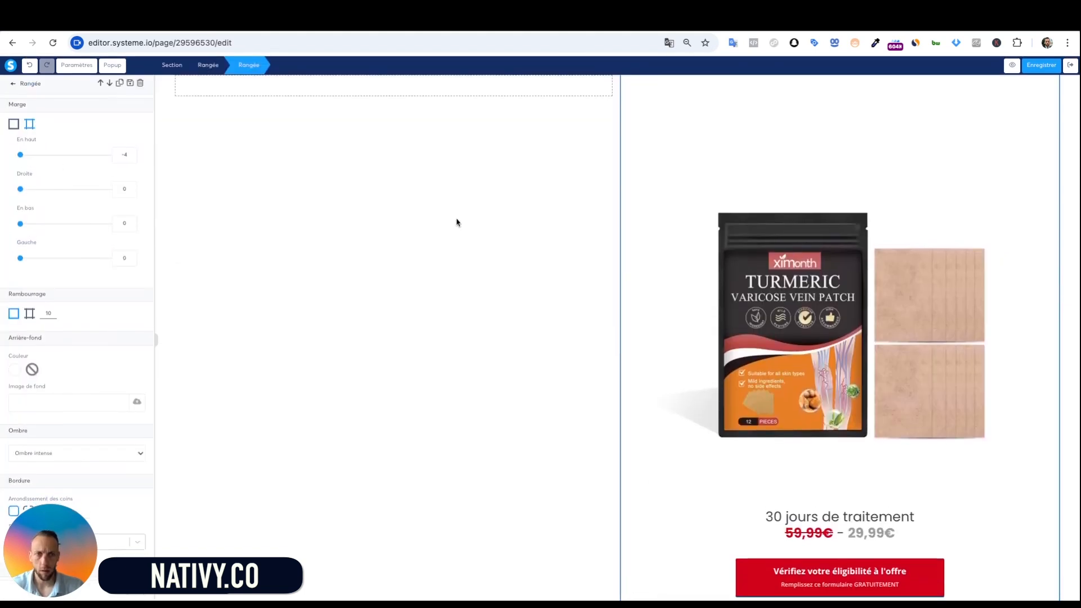
pyautogui.click(458, 222)
pyautogui.scroll(7, 467, 219)
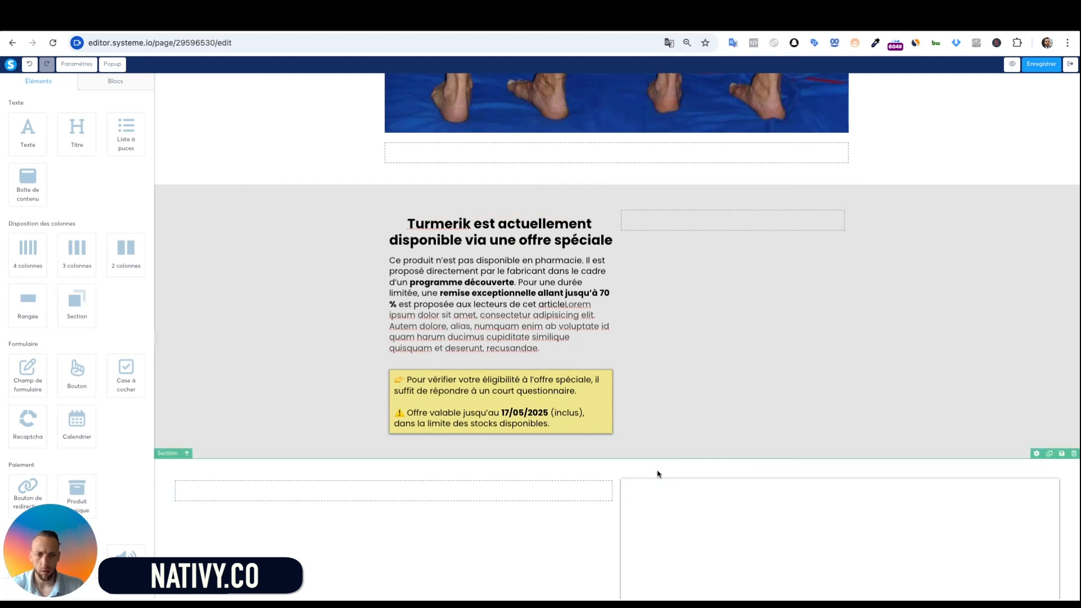
# Enter 5 in the product card row's margin and check its placement beside the offer text
pyautogui.click(623, 486)
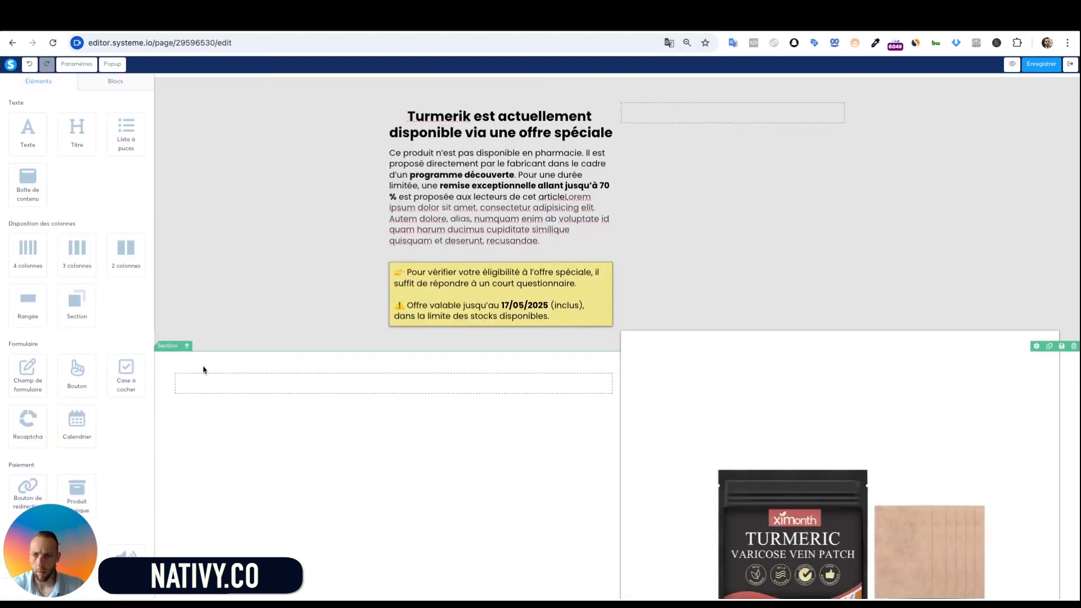
pyautogui.click(170, 359)
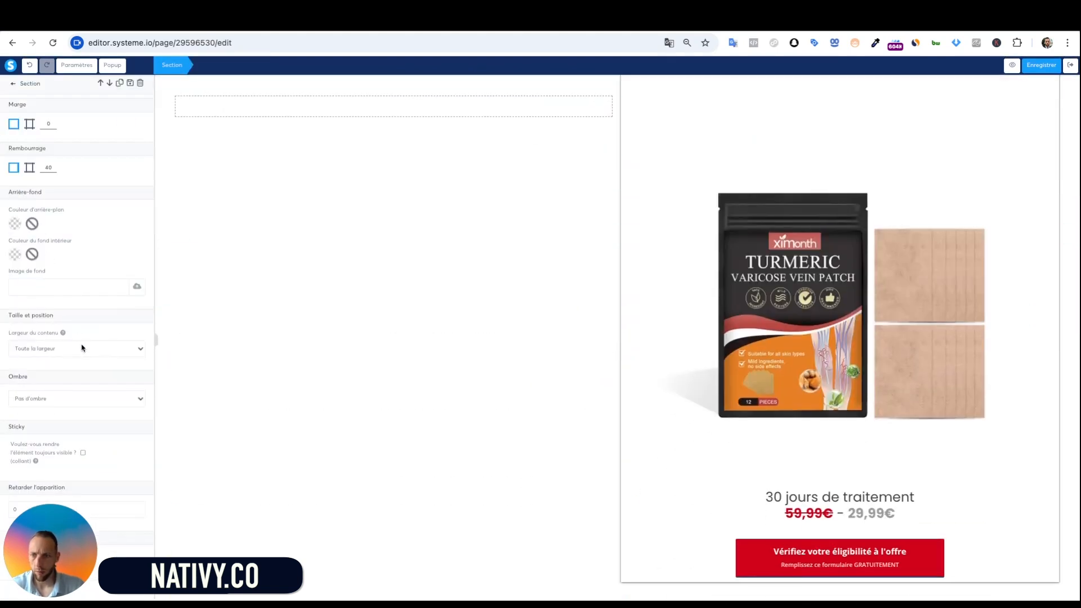
pyautogui.scroll(4, 393, 364)
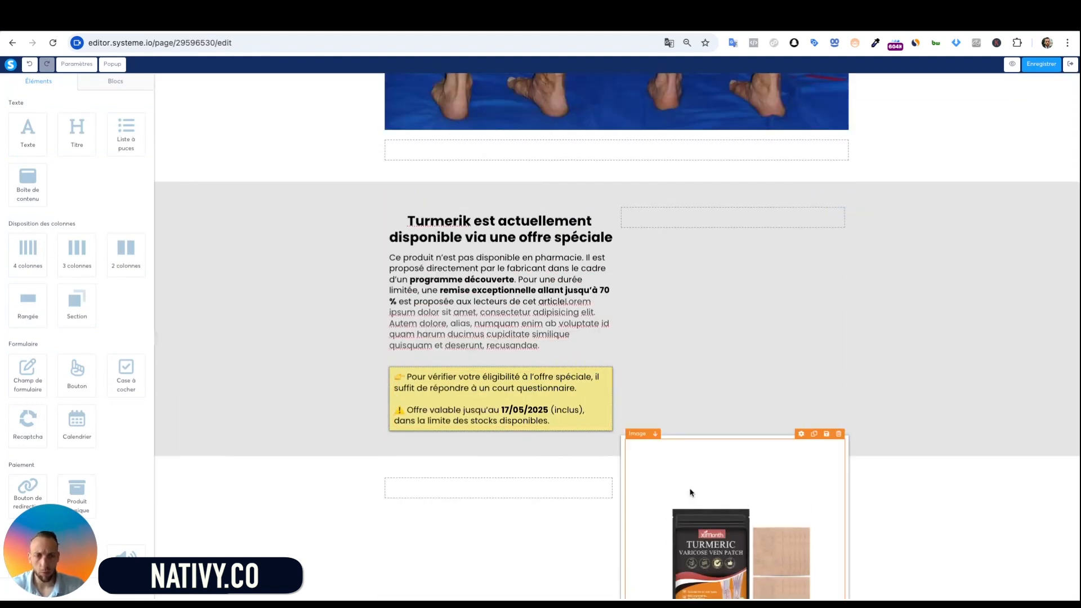
pyautogui.scroll(-3, 692, 494)
pyautogui.scroll(3, 434, 526)
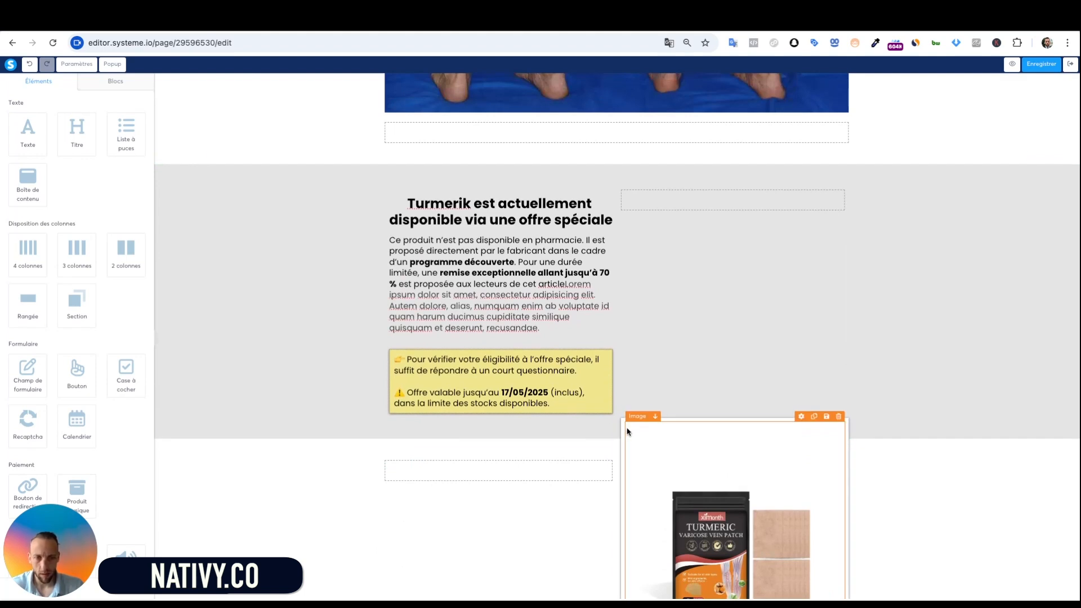
pyautogui.click(622, 433)
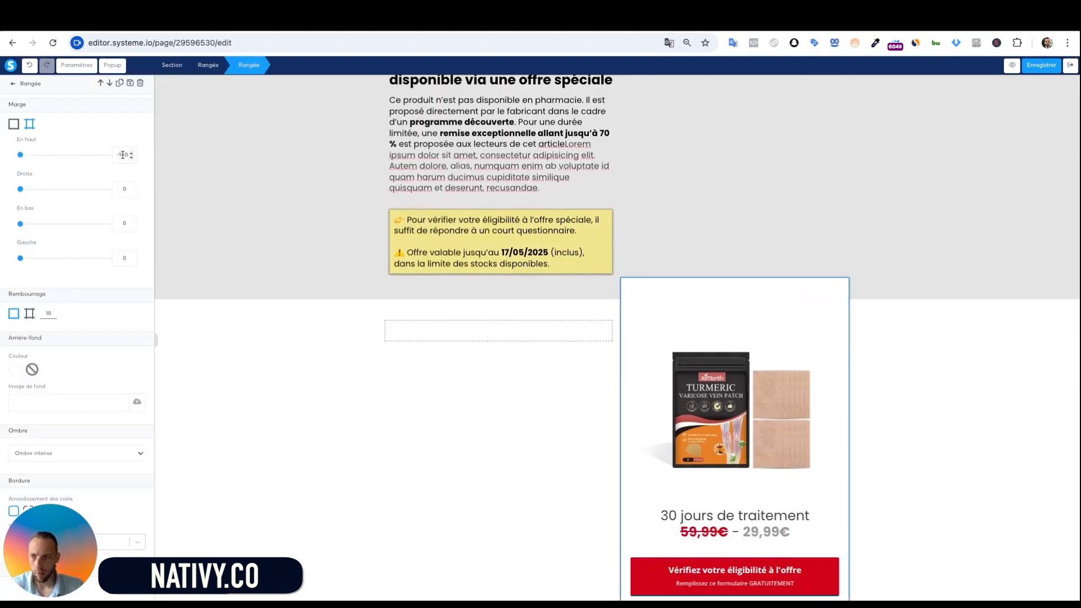
pyautogui.write('5')
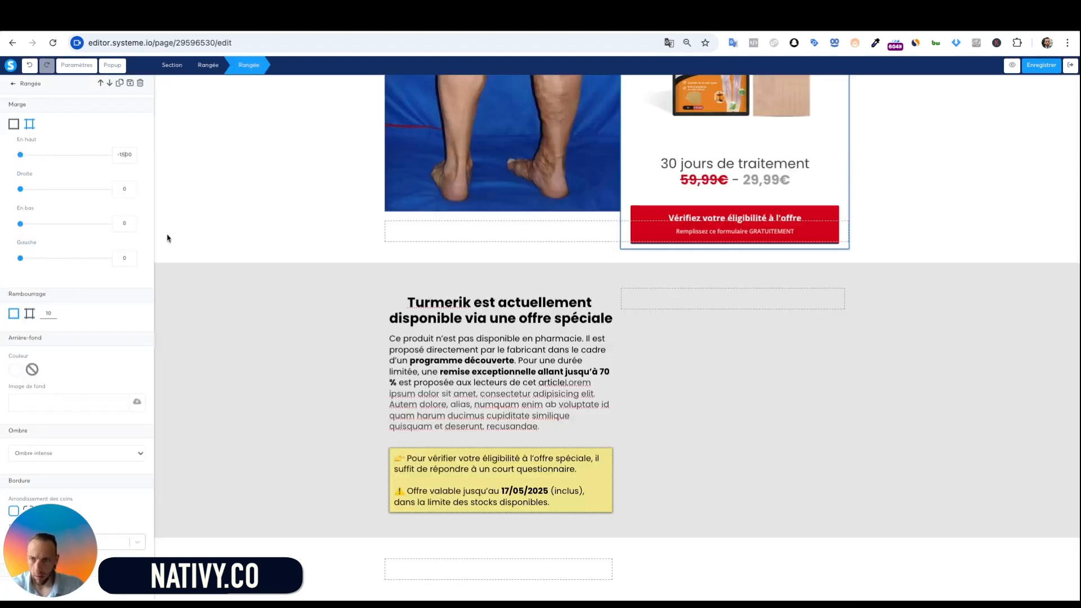
pyautogui.click(271, 338)
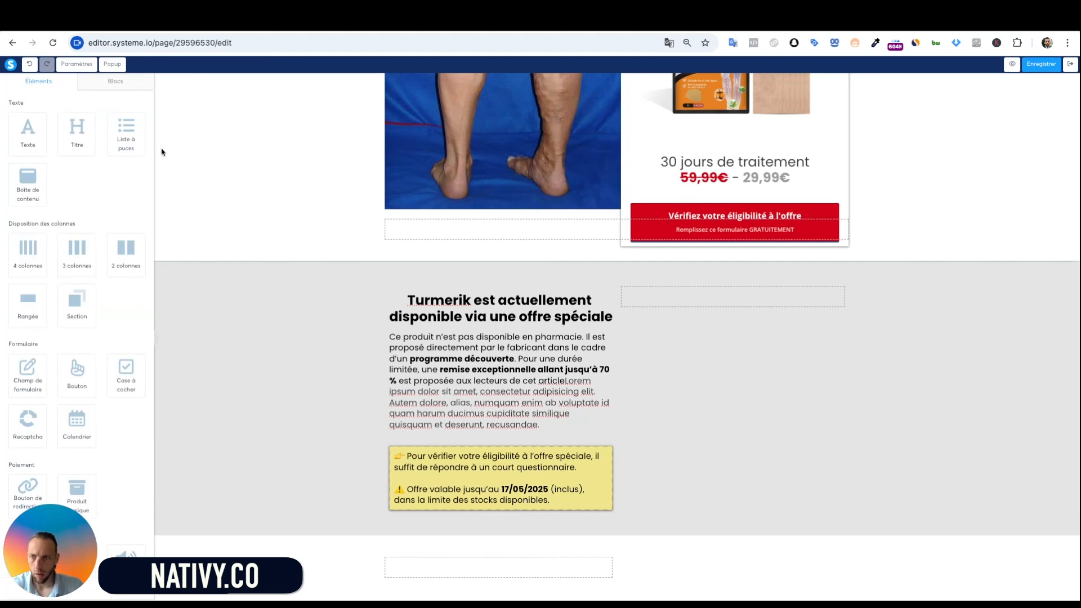
pyautogui.click(753, 345)
pyautogui.click(928, 342)
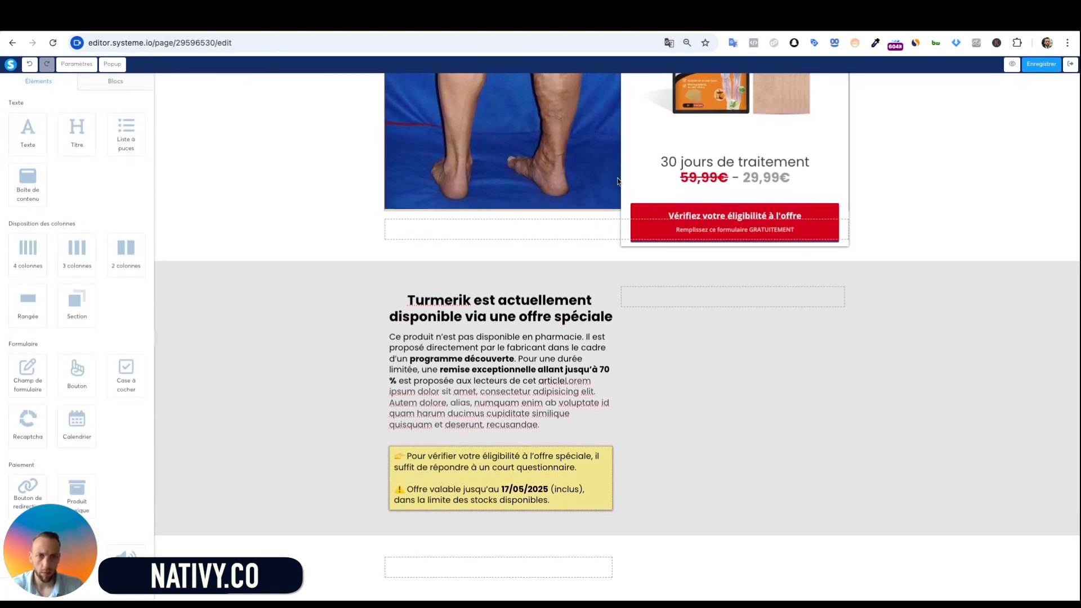
pyautogui.click(629, 237)
pyautogui.click(163, 185)
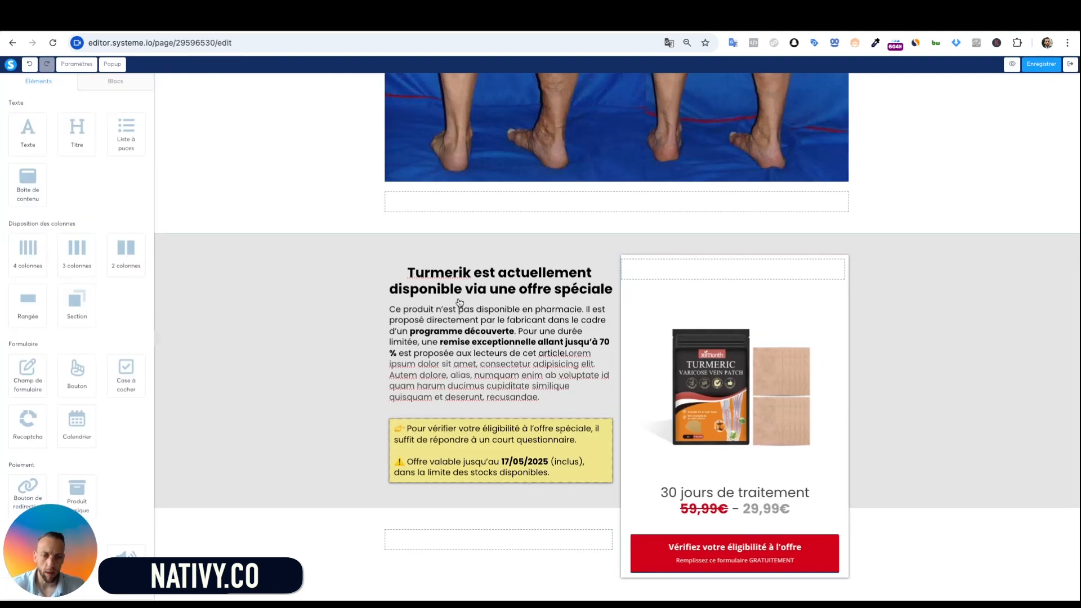
pyautogui.click(898, 465)
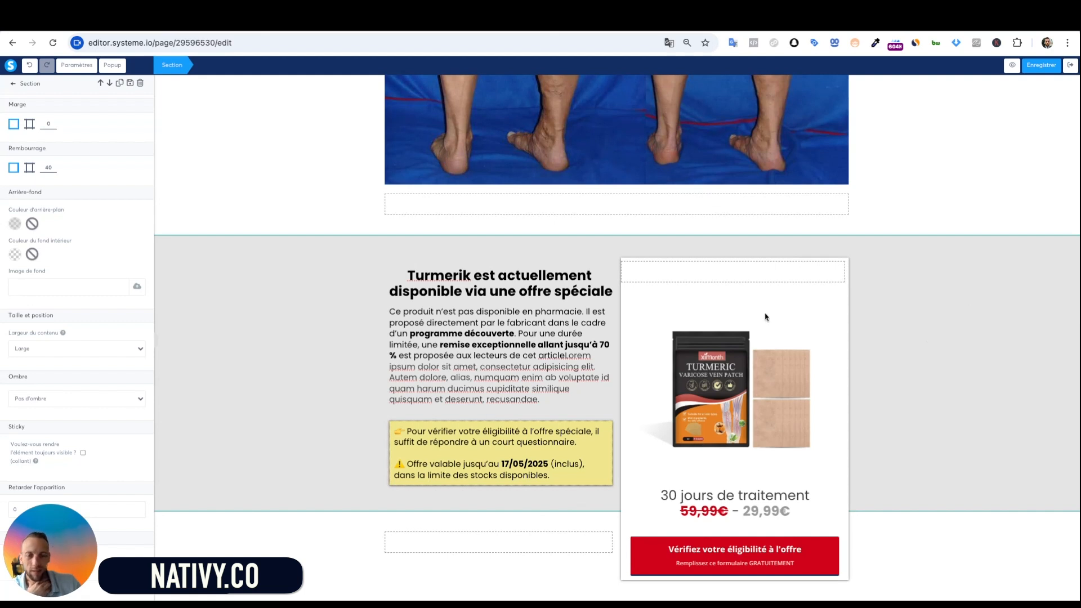
# Left-align the special-offer heading
pyautogui.click(943, 323)
pyautogui.click(469, 289)
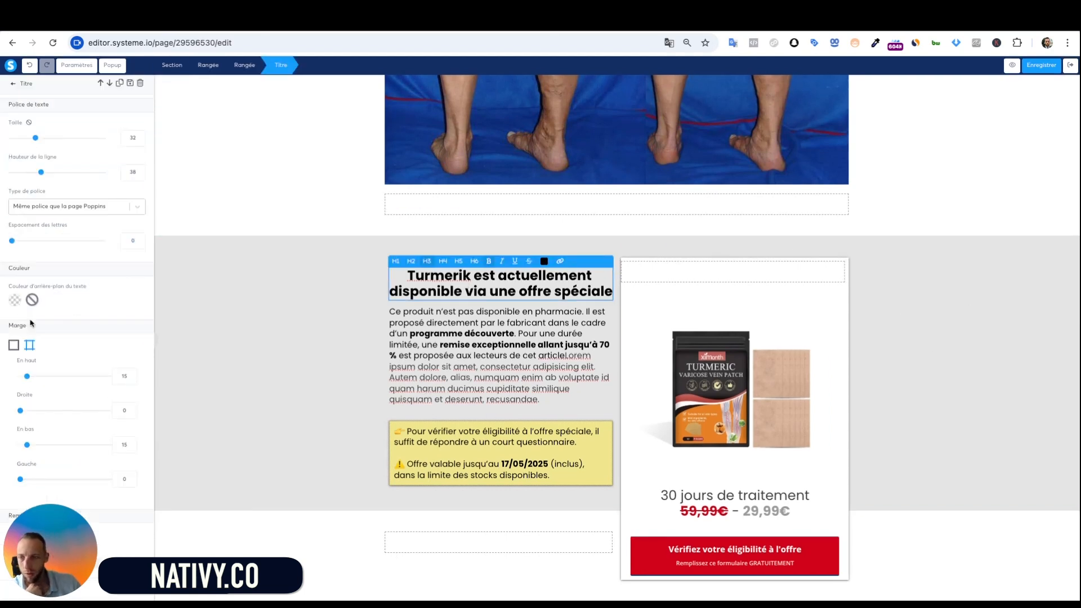
pyautogui.scroll(-5, 56, 337)
pyautogui.click(22, 415)
# Open a live preview of the advertorial page
pyautogui.click(309, 449)
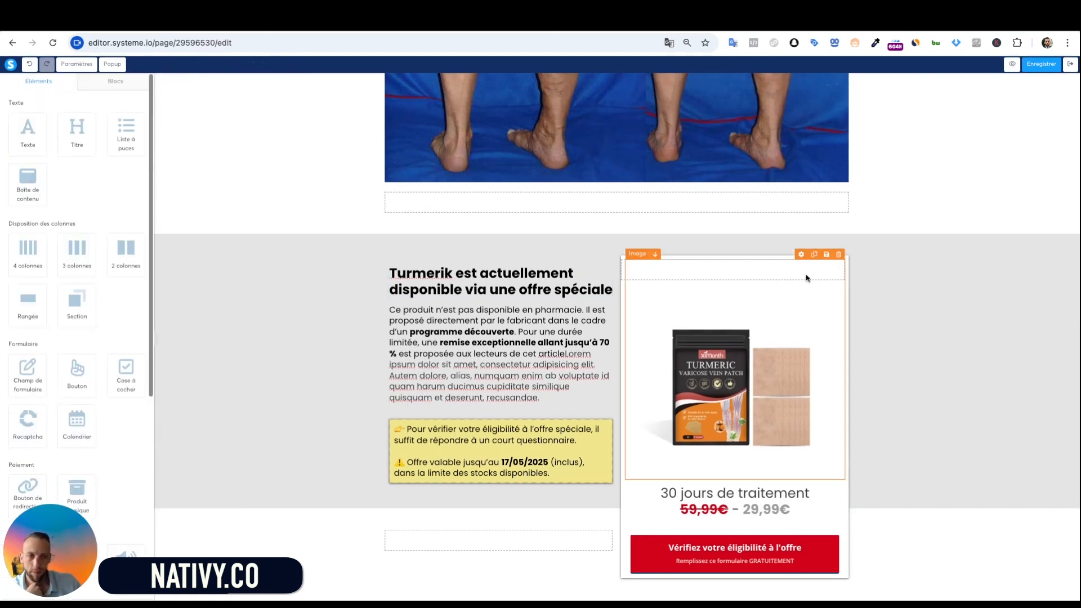
pyautogui.click(1039, 66)
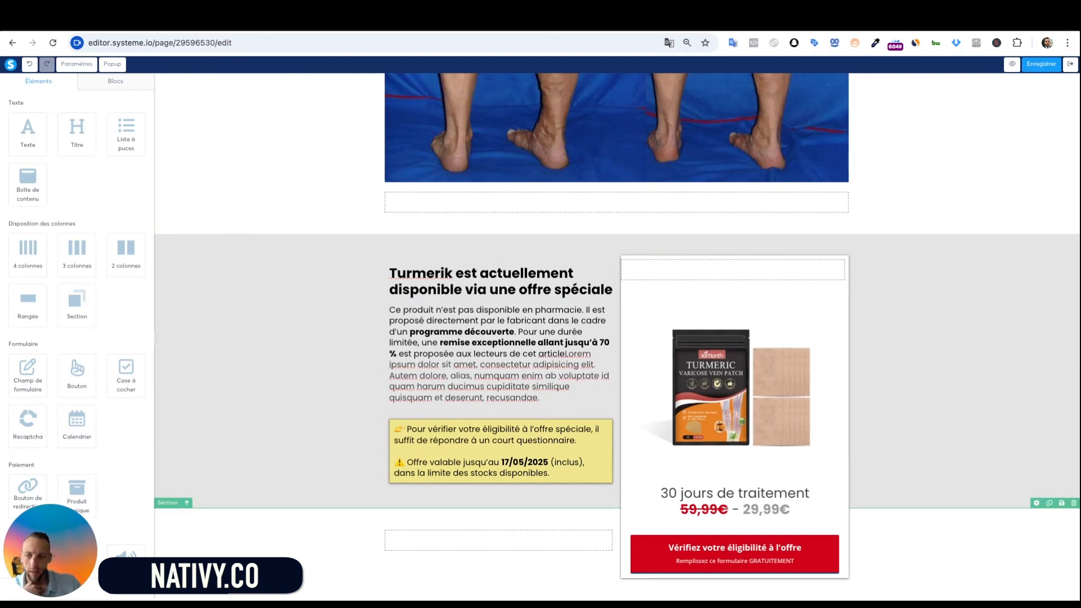
pyautogui.click(1011, 63)
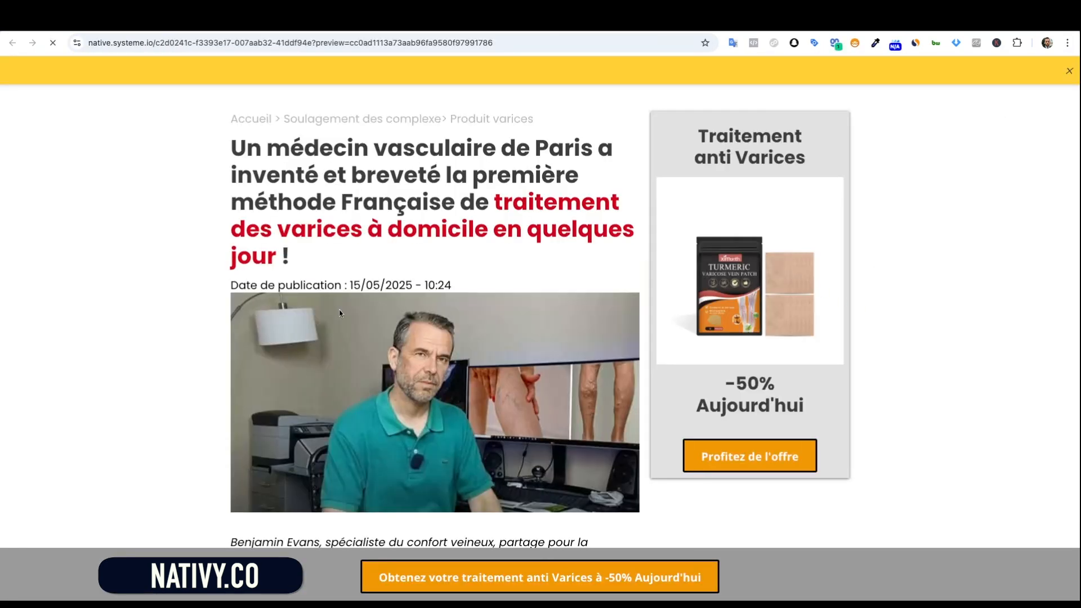
# Scroll the live preview past the herb list and usage steps to the 'Turmerik est actuellement disponible' product card
pyautogui.scroll(-4, 582, 261)
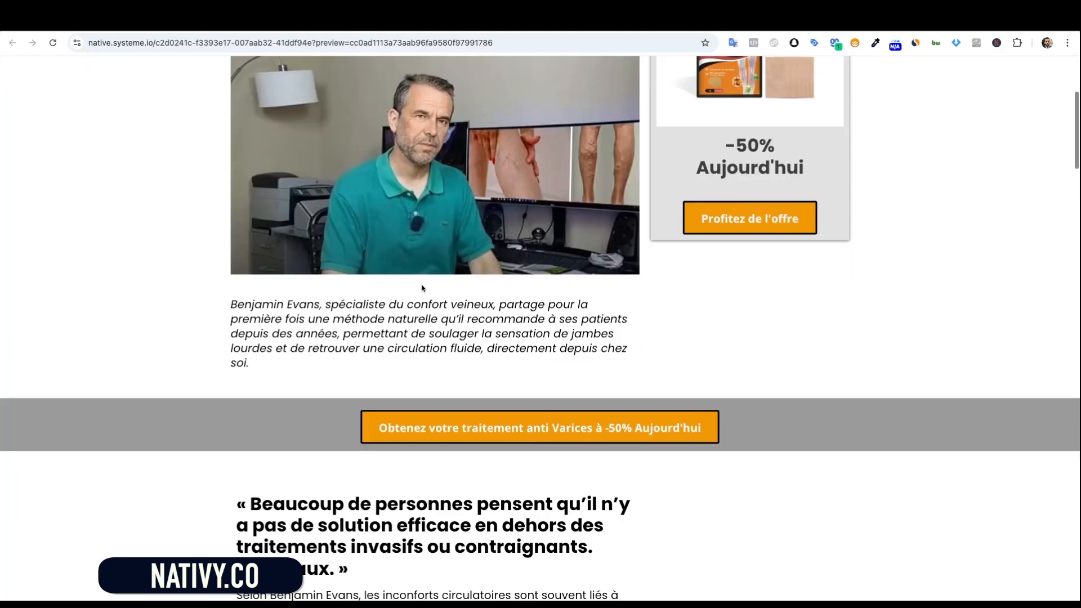
pyautogui.scroll(-1, 487, 313)
pyautogui.scroll(3, 487, 313)
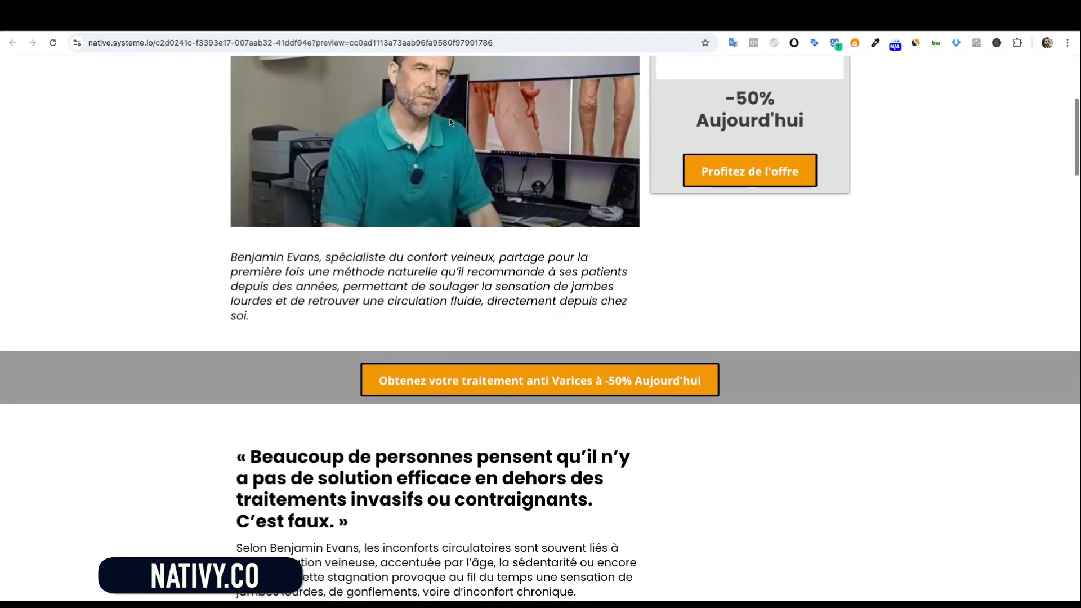
pyautogui.scroll(-5, 548, 345)
pyautogui.scroll(-1, 566, 366)
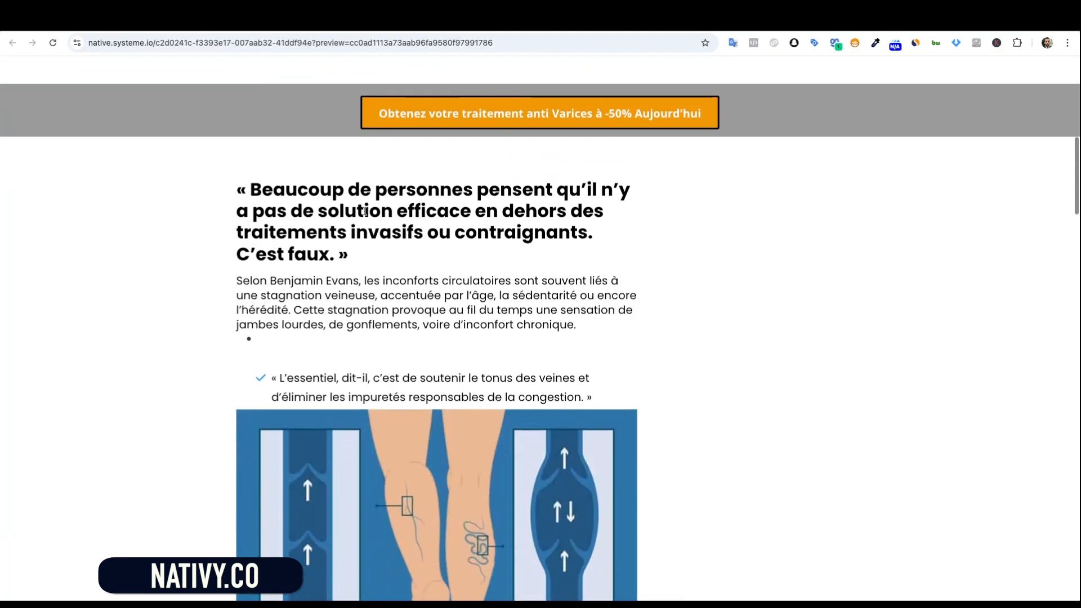
pyautogui.scroll(-2, 477, 384)
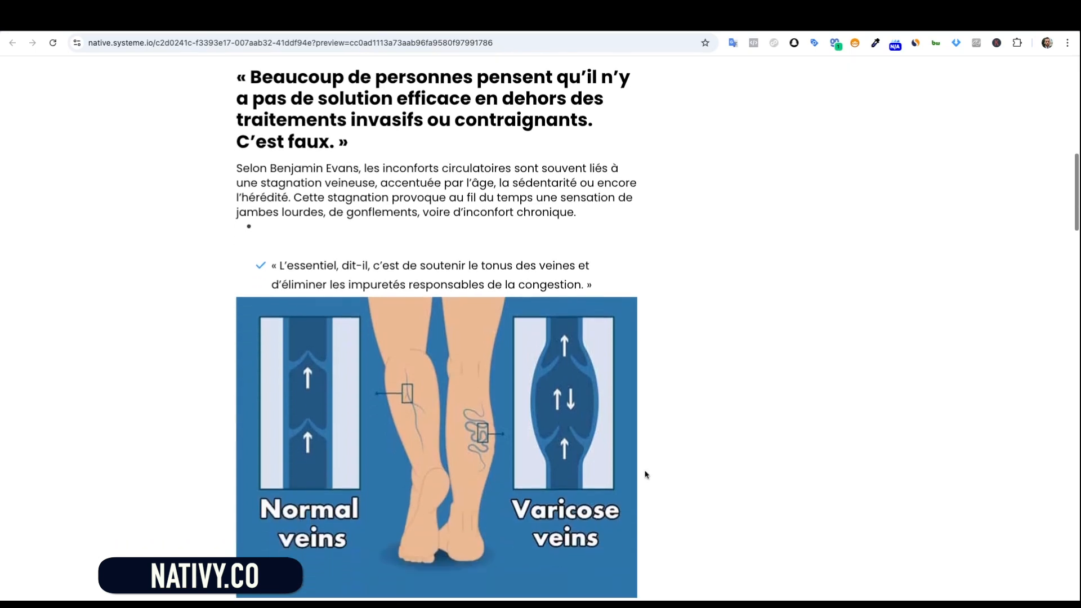
pyautogui.scroll(-1, 496, 197)
pyautogui.scroll(3, 450, 338)
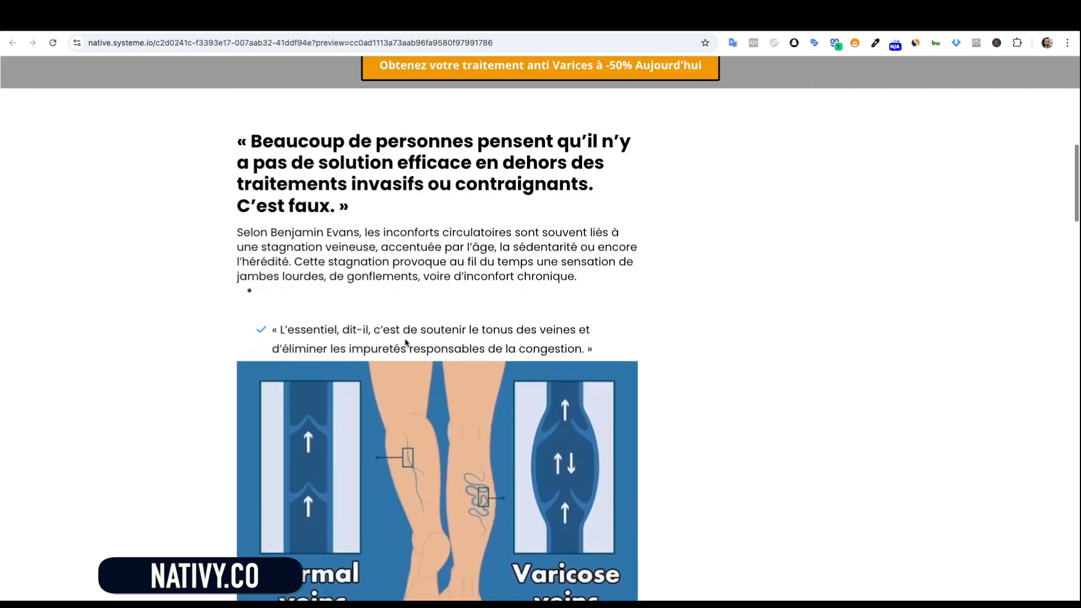
pyautogui.scroll(-1, 427, 352)
pyautogui.scroll(-2, 426, 353)
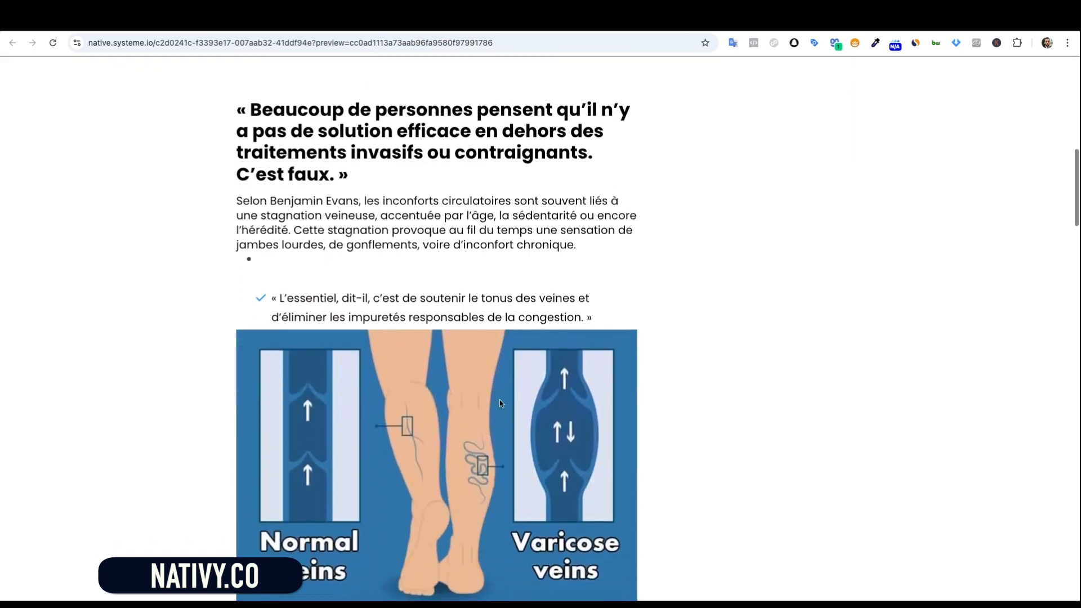
pyautogui.scroll(-9, 453, 453)
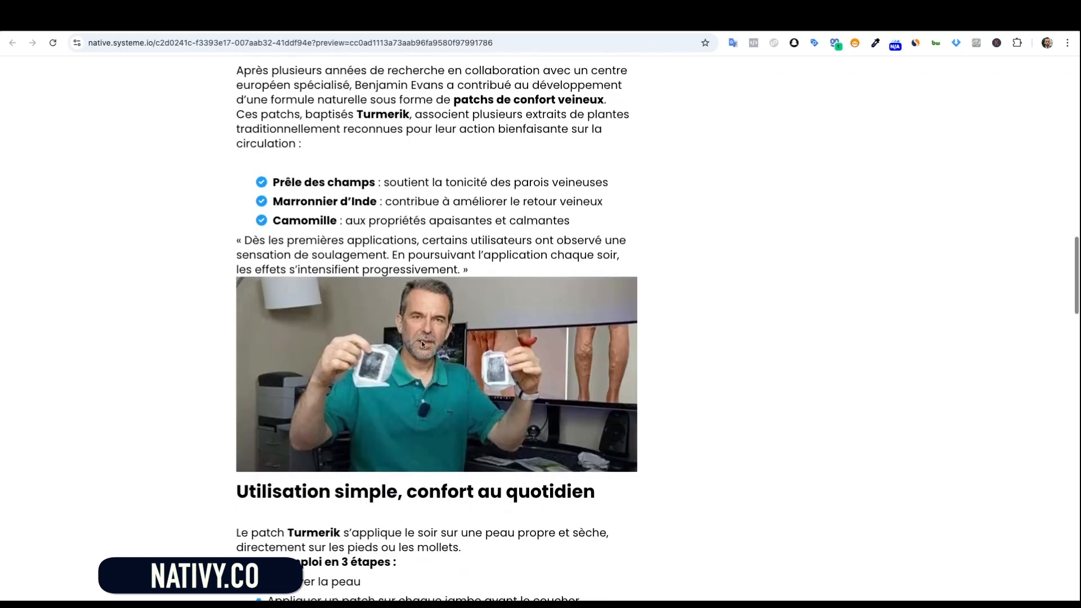
pyautogui.scroll(2, 422, 340)
pyautogui.scroll(-2, 447, 333)
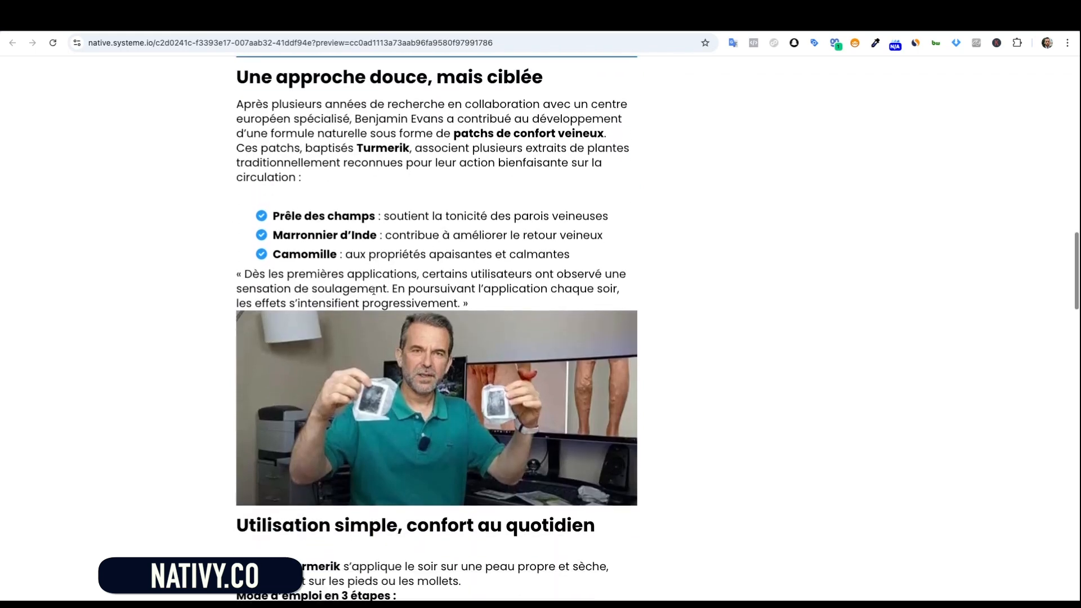
pyautogui.scroll(-5, 447, 333)
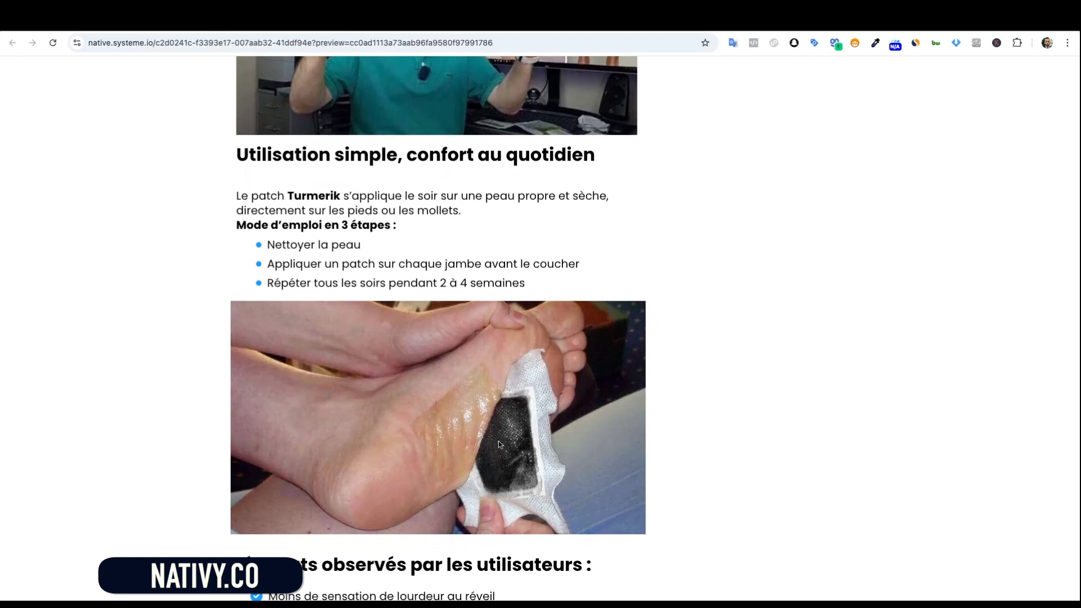
pyautogui.scroll(-6, 495, 392)
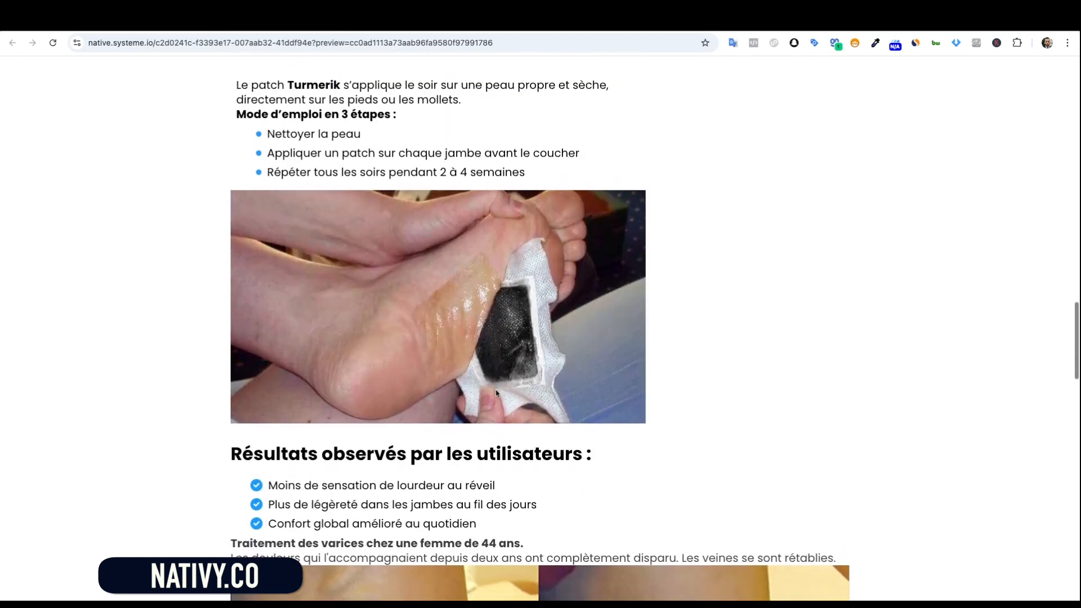
pyautogui.scroll(-5, 469, 369)
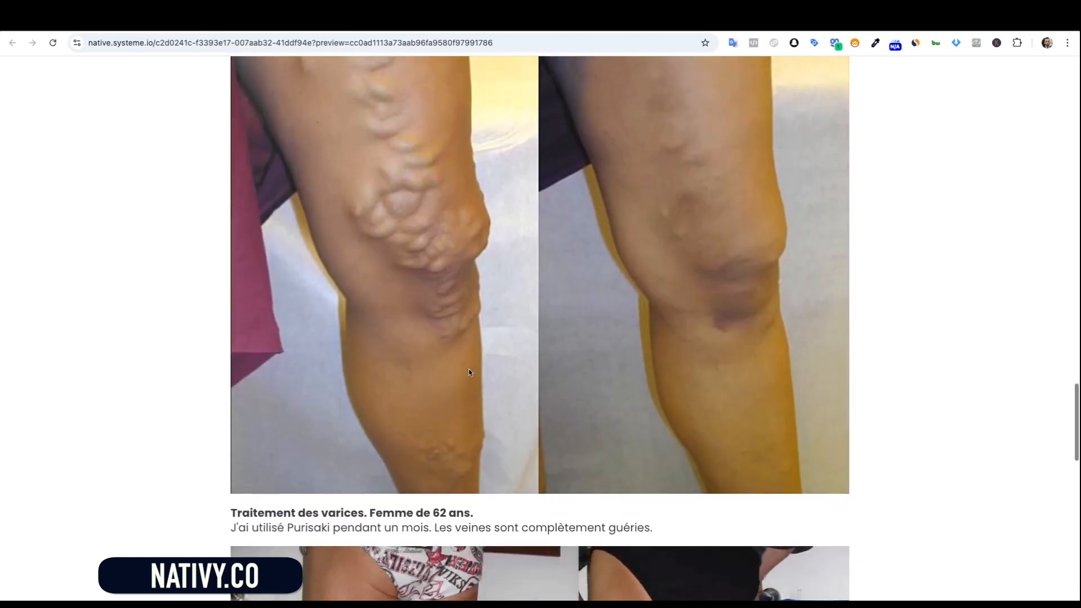
pyautogui.scroll(-2, 677, 322)
pyautogui.scroll(-10, 677, 322)
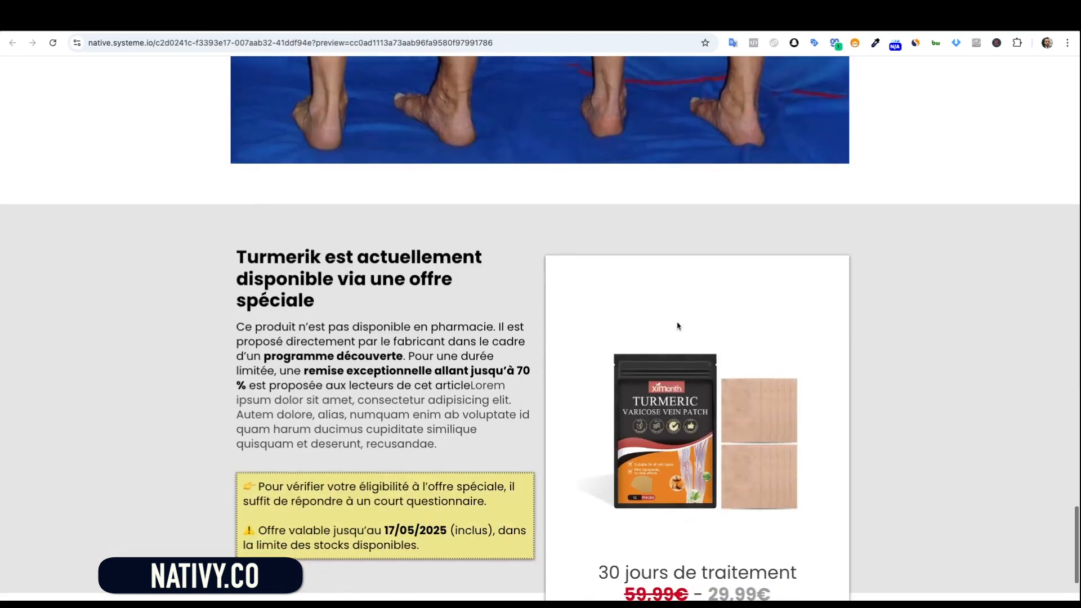
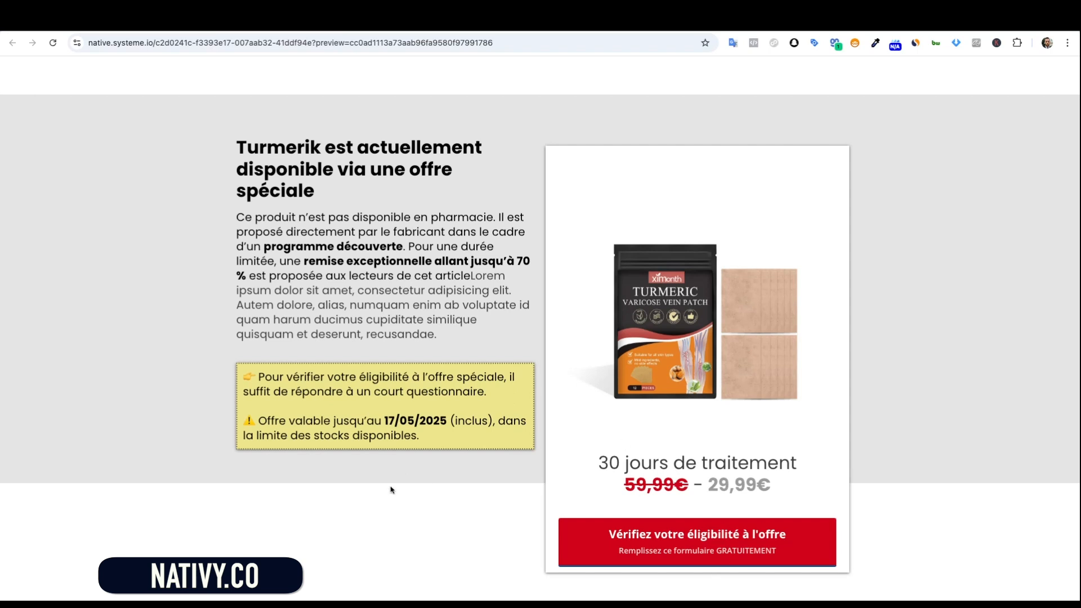
# Shrink the offer card's product image to about 365 with the Taille de l'image slider, then save the page
pyautogui.click(160, 22)
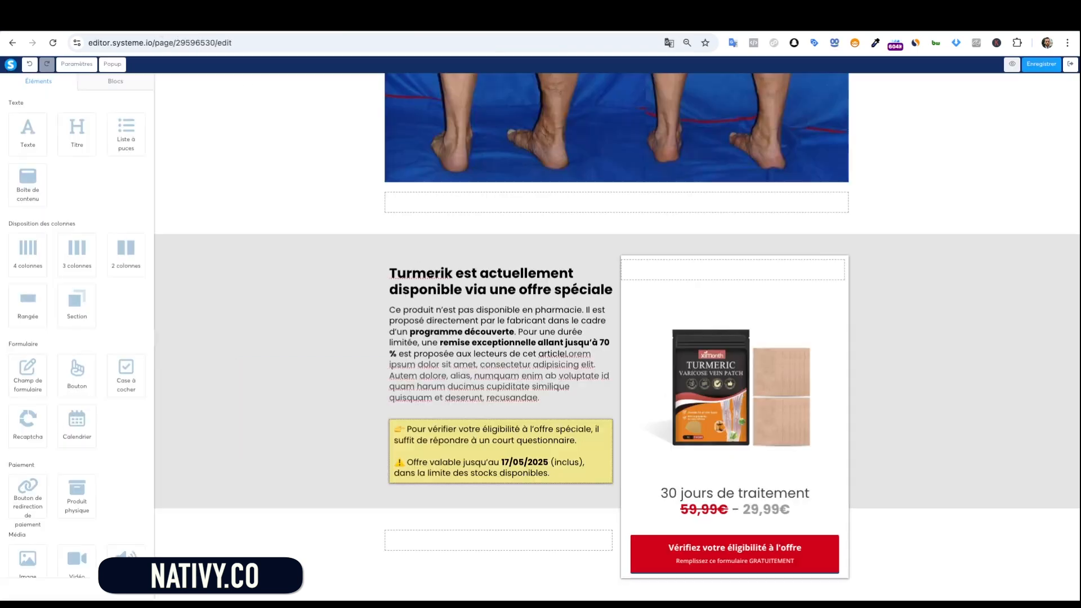
pyautogui.click(693, 337)
pyautogui.click(659, 349)
pyautogui.click(676, 359)
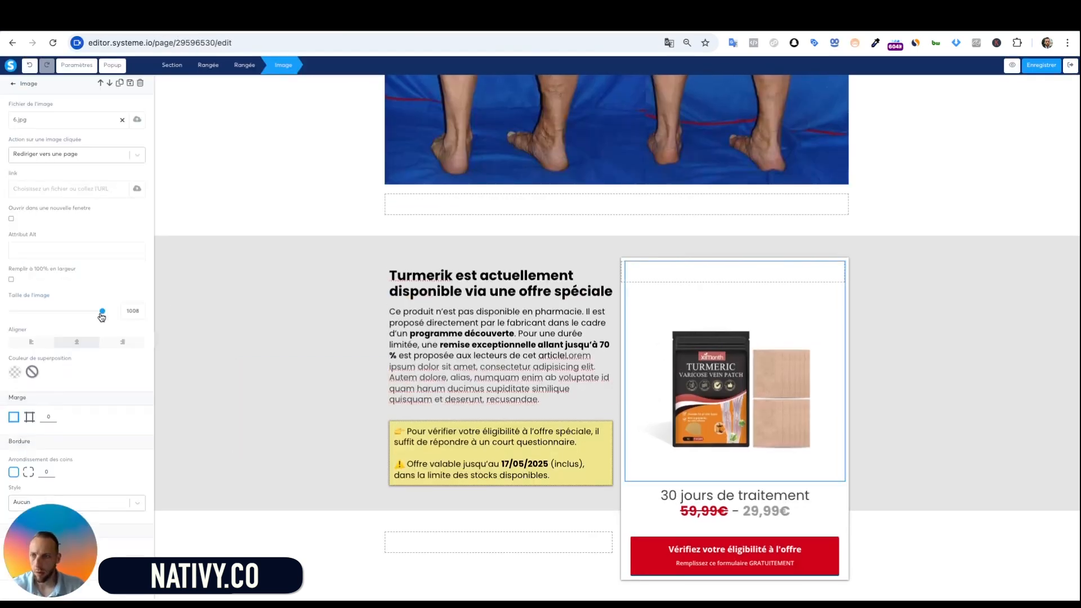
pyautogui.moveTo(102, 315); pyautogui.dragTo(74, 315)
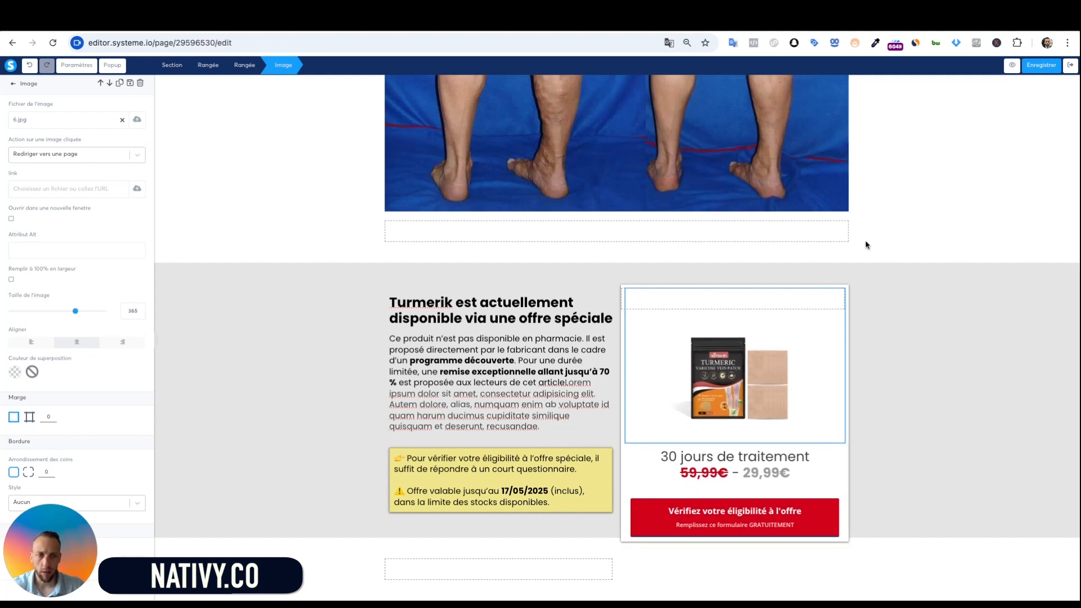
pyautogui.click(863, 242)
pyautogui.click(1046, 66)
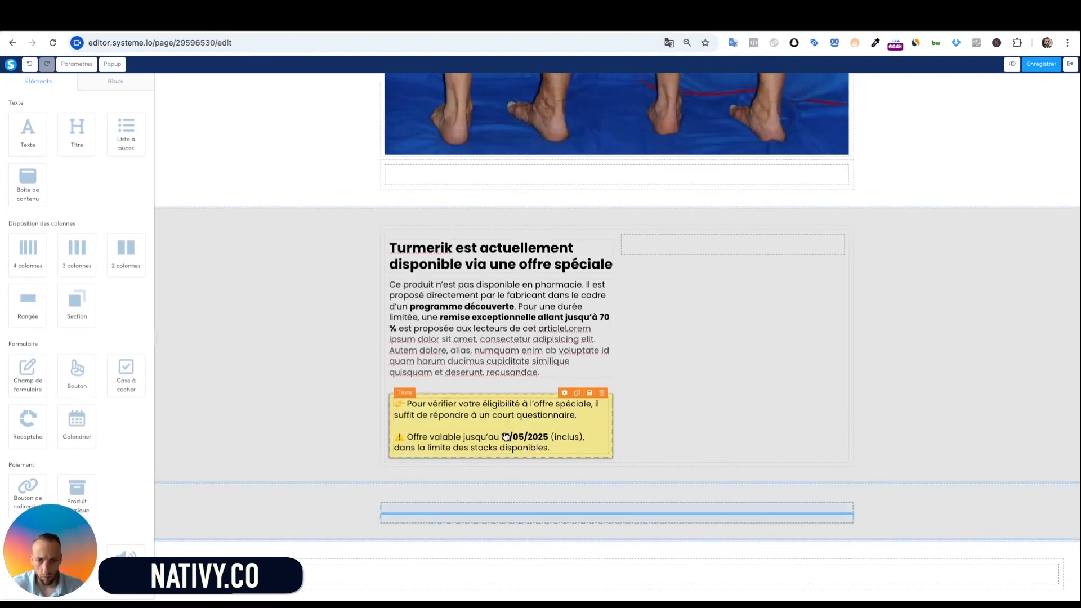
# Stack the offer content in the full-width row: product paragraph, heading, then the yellow notice
pyautogui.moveTo(506, 437); pyautogui.dragTo(524, 513)
pyautogui.moveTo(530, 348); pyautogui.dragTo(527, 477)
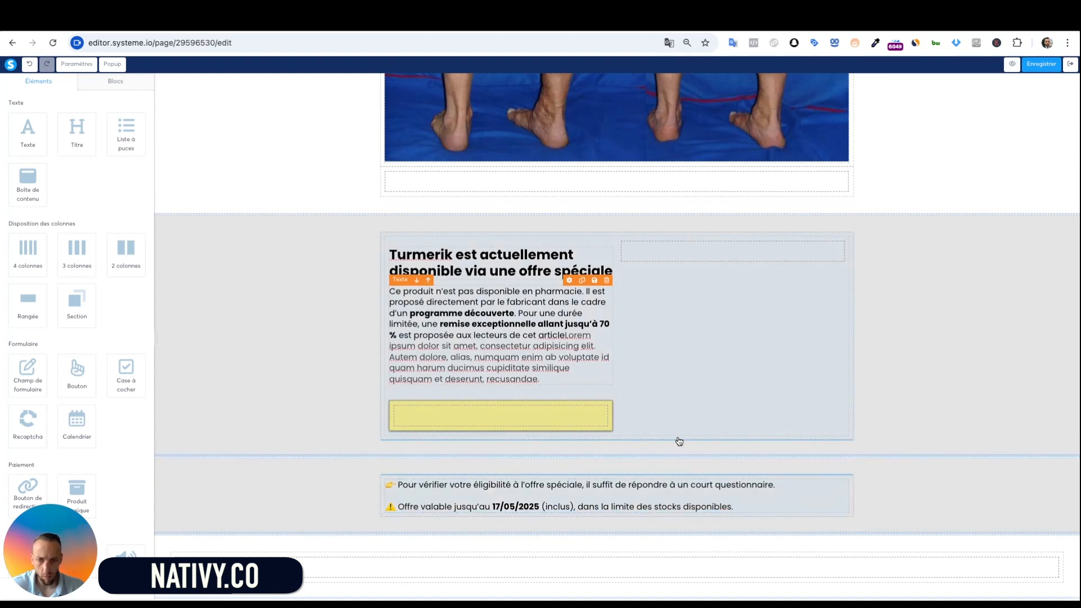
pyautogui.moveTo(679, 440); pyautogui.dragTo(679, 445)
pyautogui.moveTo(513, 357); pyautogui.dragTo(673, 477)
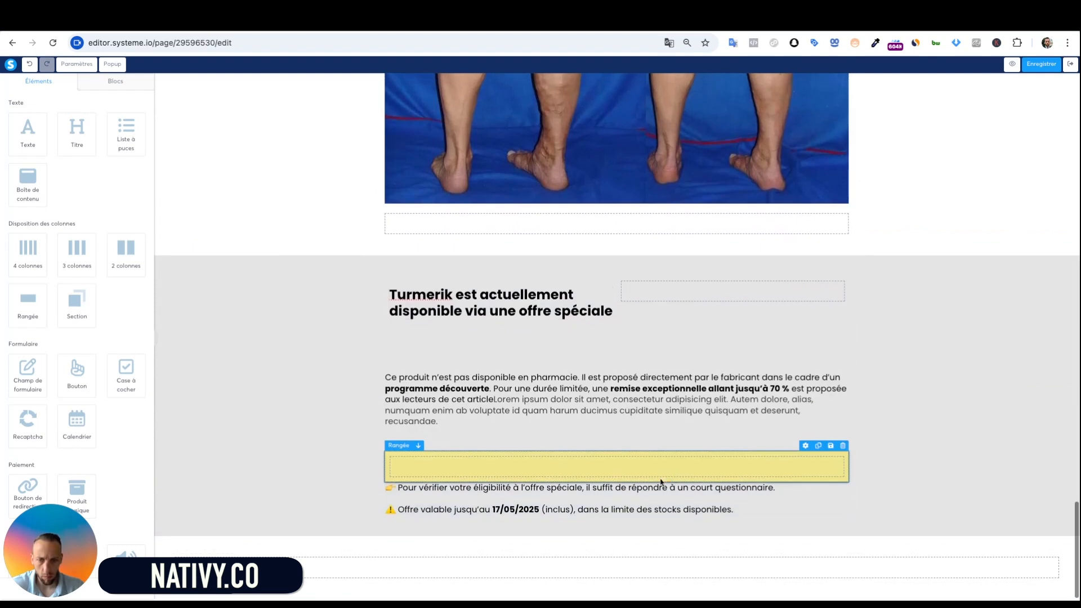
pyautogui.moveTo(613, 509); pyautogui.dragTo(636, 468)
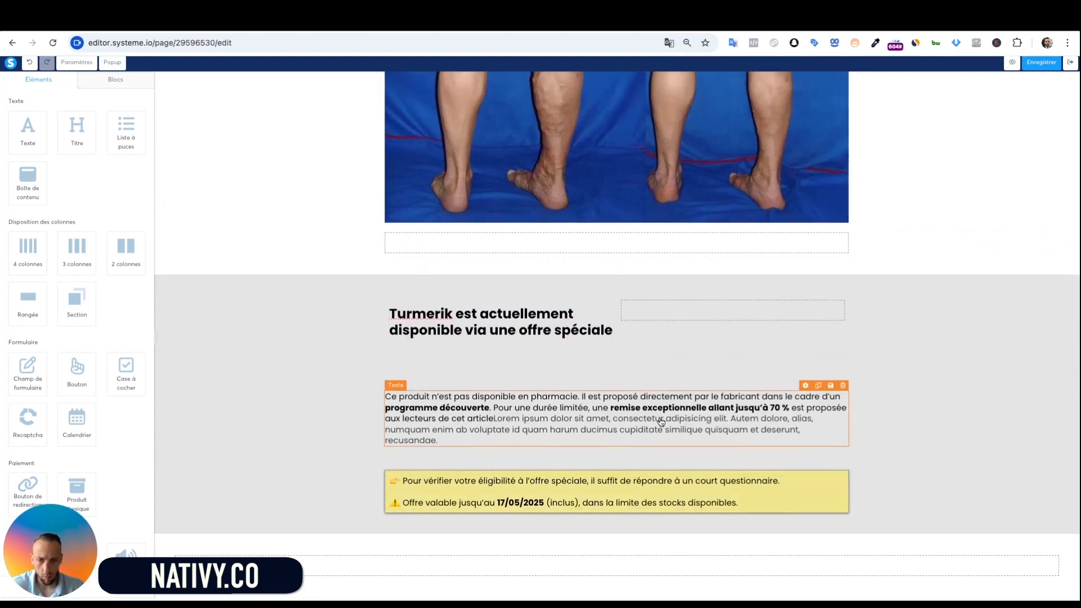
pyautogui.moveTo(511, 329); pyautogui.dragTo(585, 428)
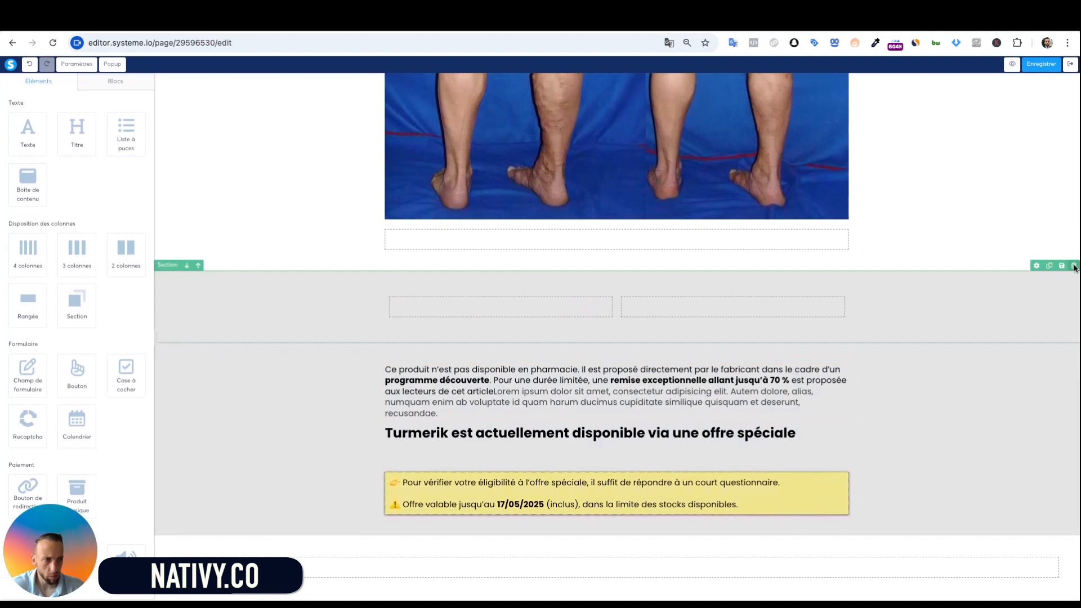
# Delete the now-empty two-column section
pyautogui.click(1074, 266)
pyautogui.click(619, 135)
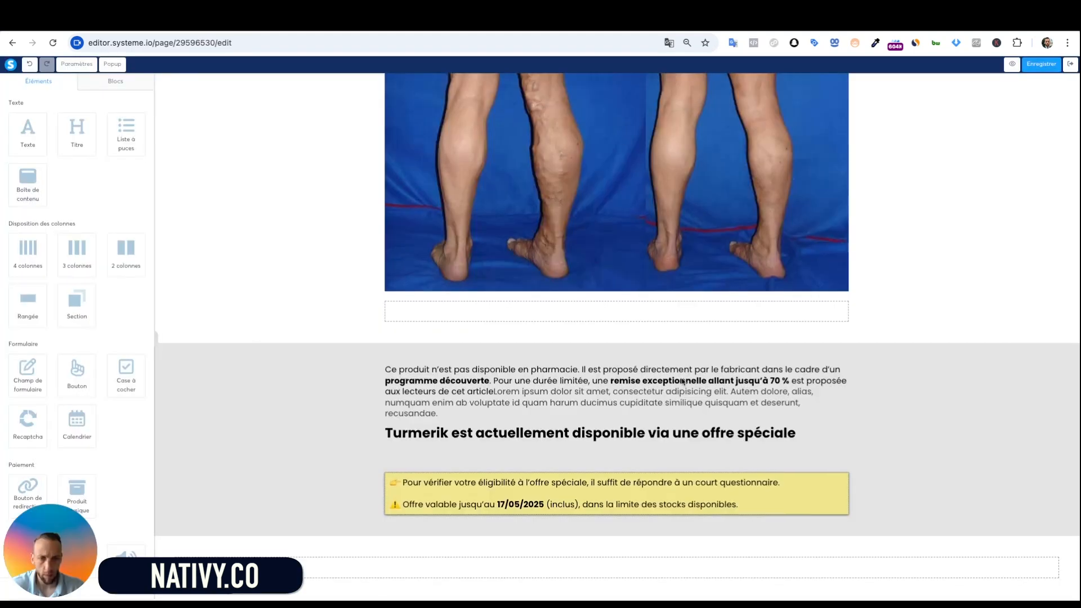
pyautogui.scroll(-3, 60, 431)
pyautogui.scroll(-3, 62, 417)
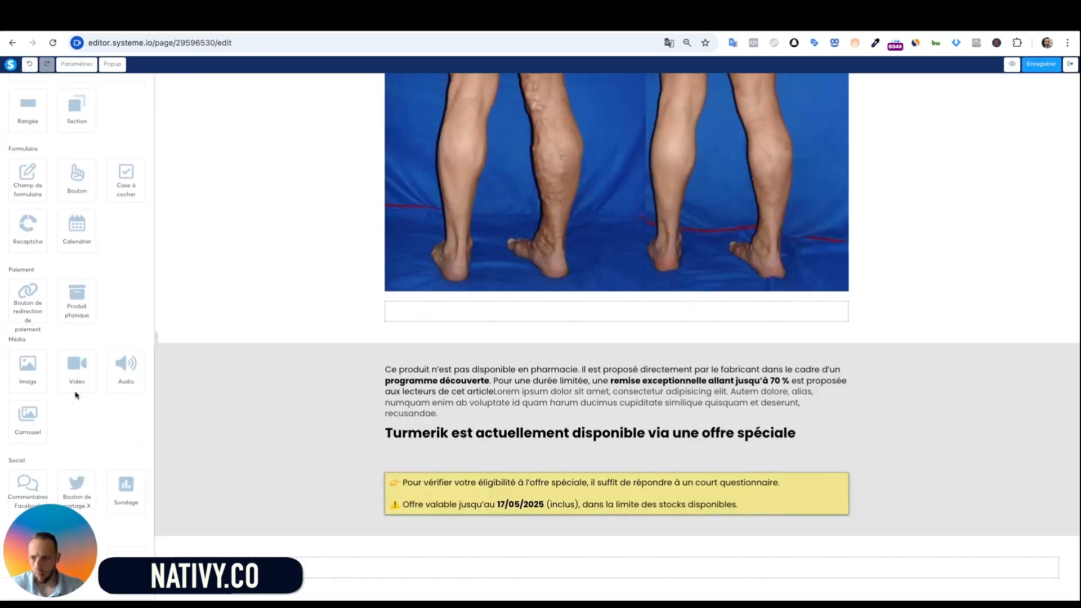
# Add a Vérifiez votre éligibilité button under the yellow notice and set the notice row's top margin near 0
pyautogui.moveTo(74, 138); pyautogui.dragTo(616, 509)
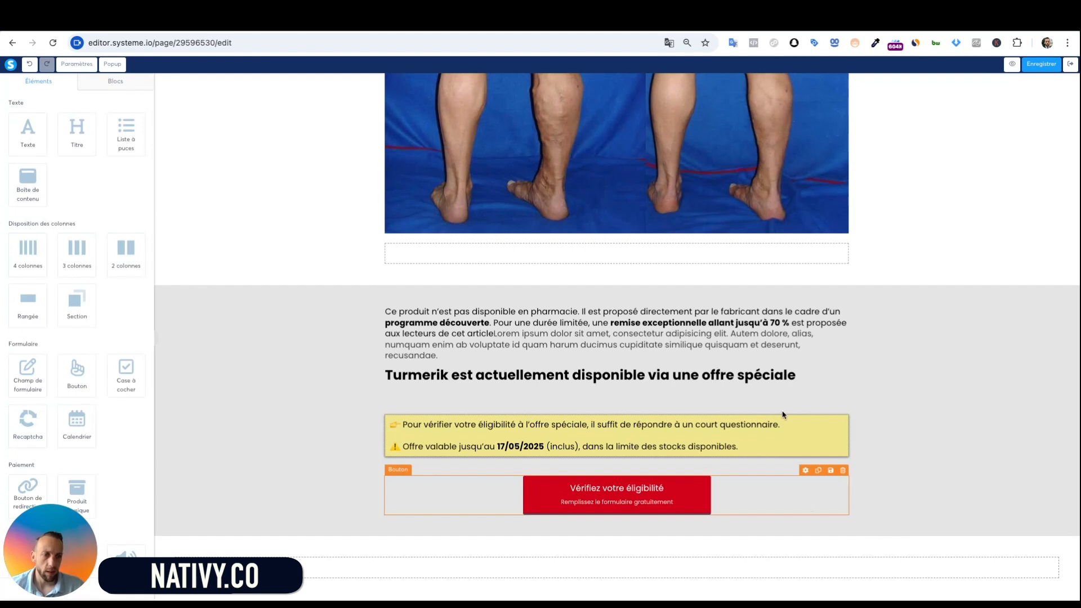
pyautogui.click(880, 381)
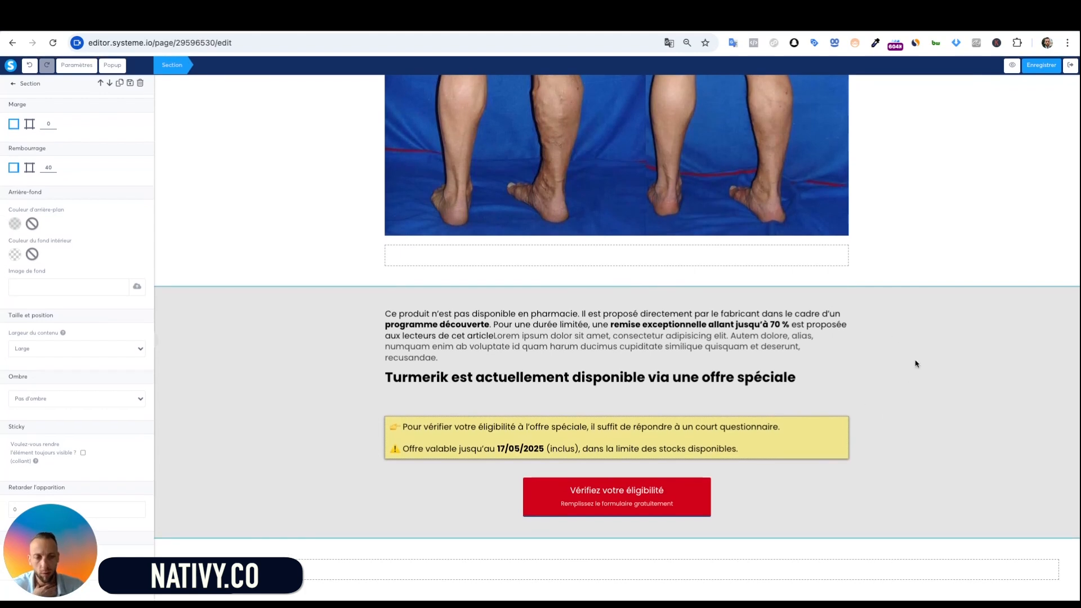
pyautogui.click(882, 257)
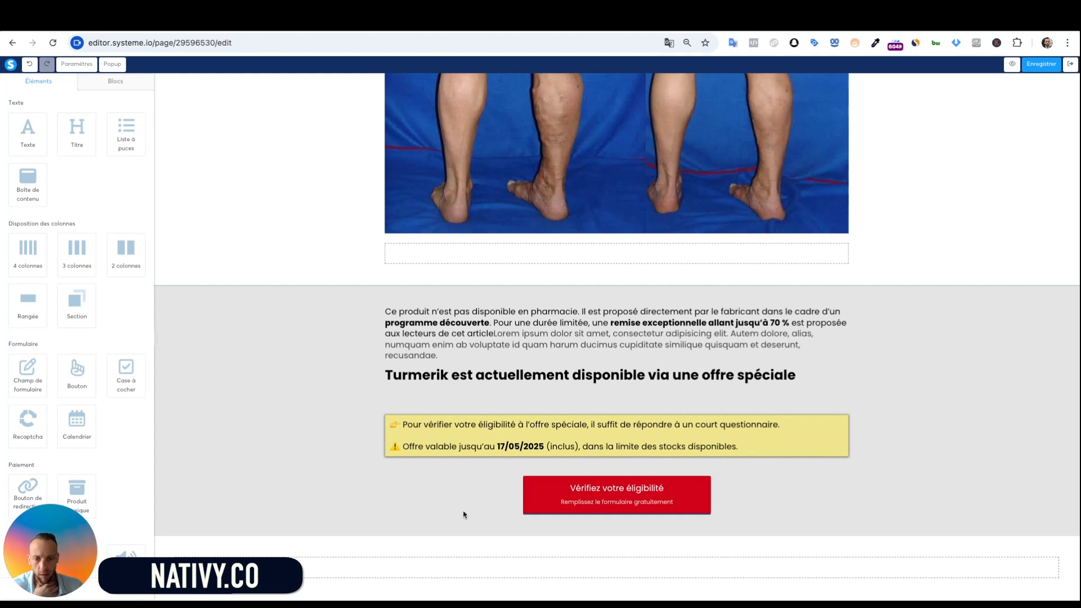
pyautogui.click(520, 439)
pyautogui.click(385, 427)
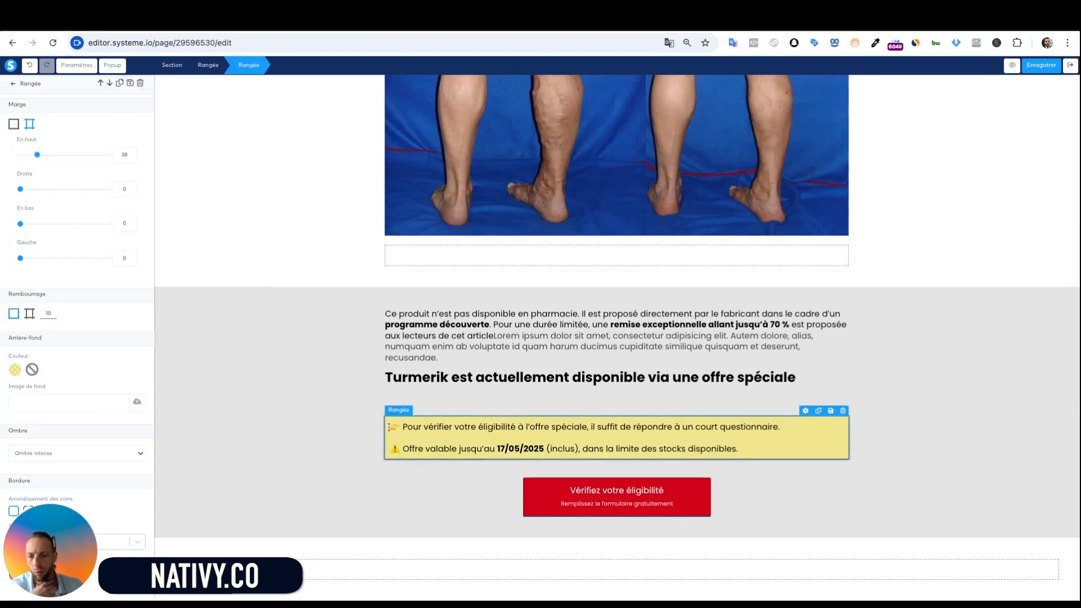
pyautogui.moveTo(37, 158); pyautogui.dragTo(21, 160)
pyautogui.click(332, 400)
# Drop a new empty section at the bottom of the page, below the grey offer block
pyautogui.scroll(-1, 462, 450)
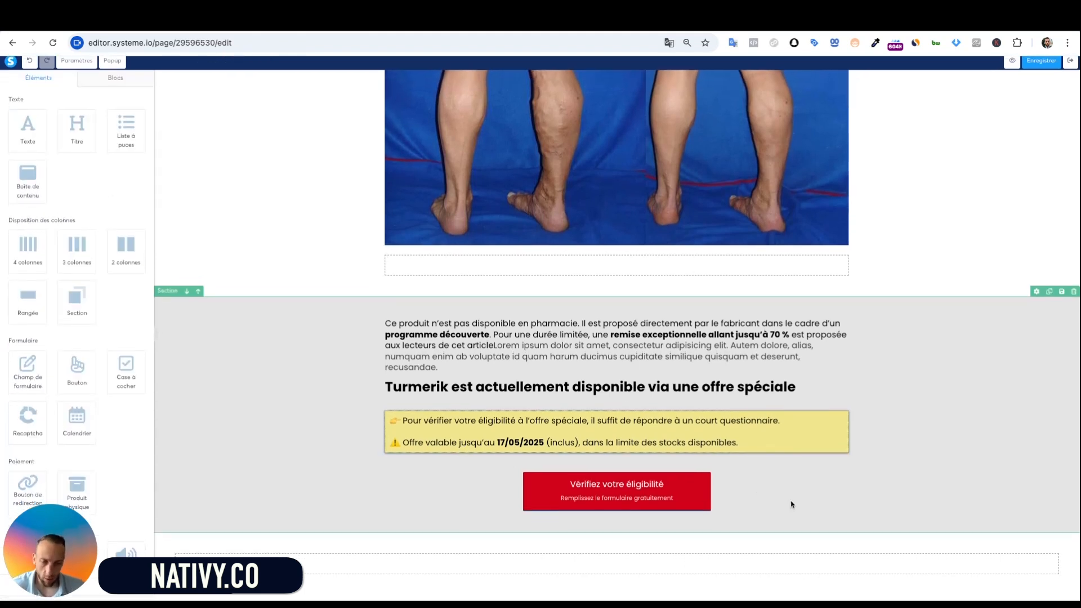
pyautogui.click(944, 252)
pyautogui.scroll(5, 738, 220)
pyautogui.click(994, 428)
pyautogui.scroll(-5, 994, 427)
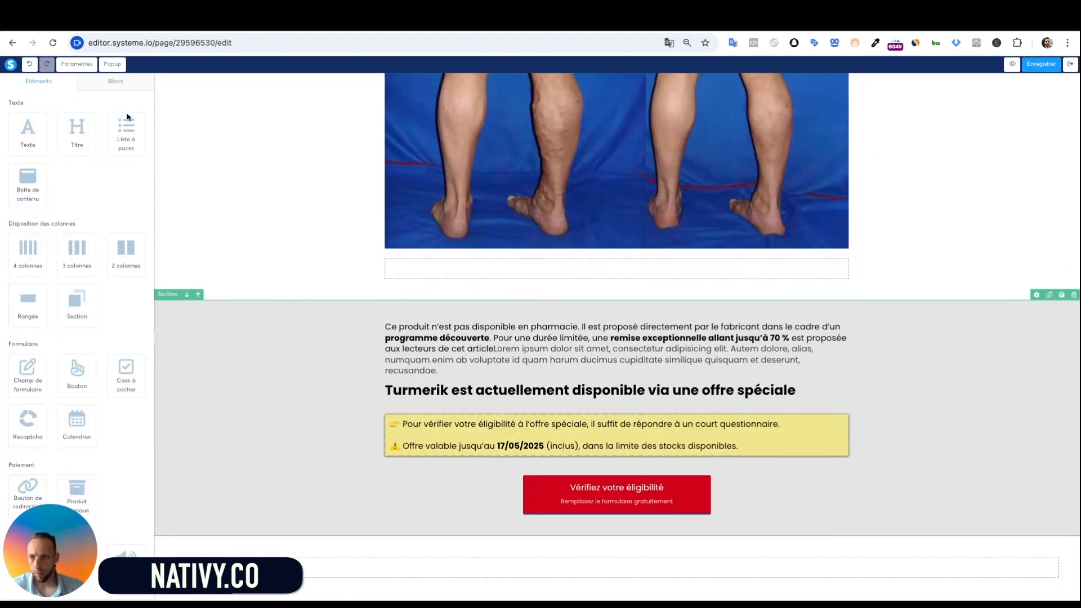
pyautogui.click(123, 85)
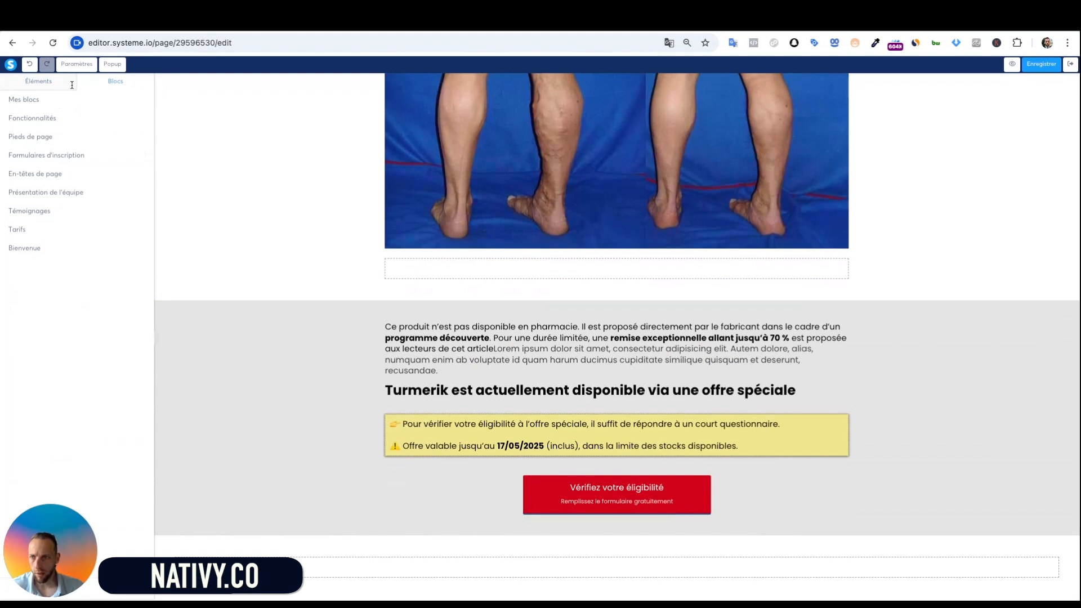
pyautogui.click(51, 84)
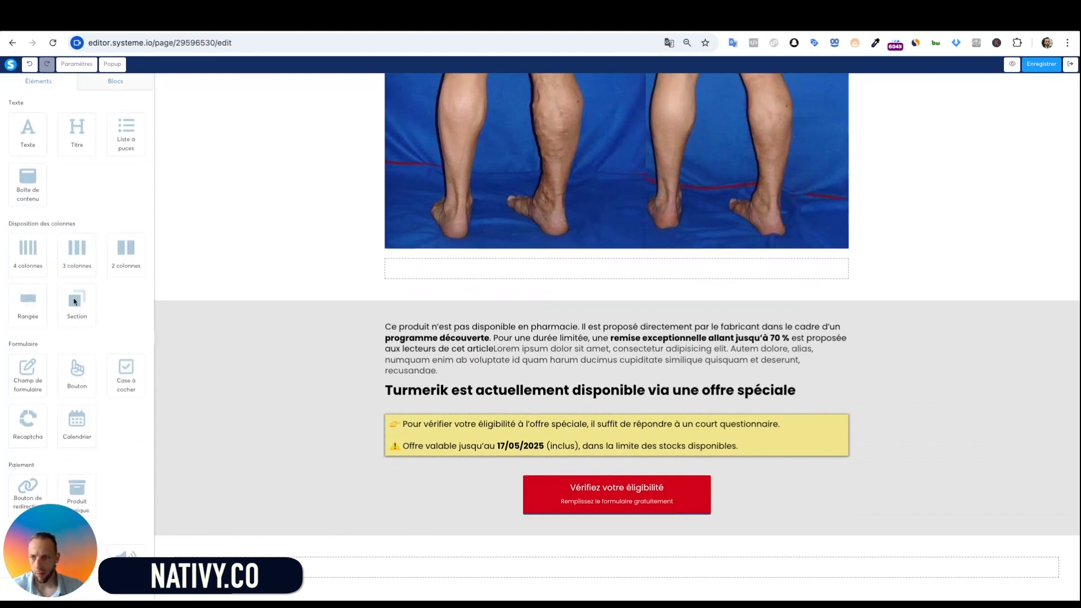
pyautogui.moveTo(72, 308); pyautogui.dragTo(73, 309)
pyautogui.moveTo(622, 551); pyautogui.dragTo(625, 552)
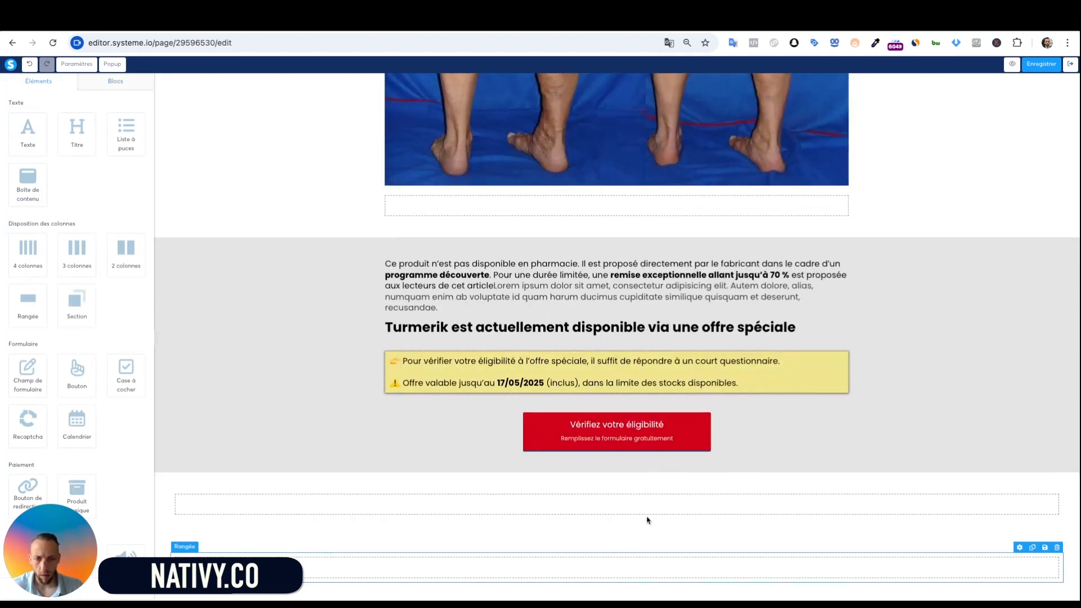
# Give the new bottom section a black background
pyautogui.click(450, 536)
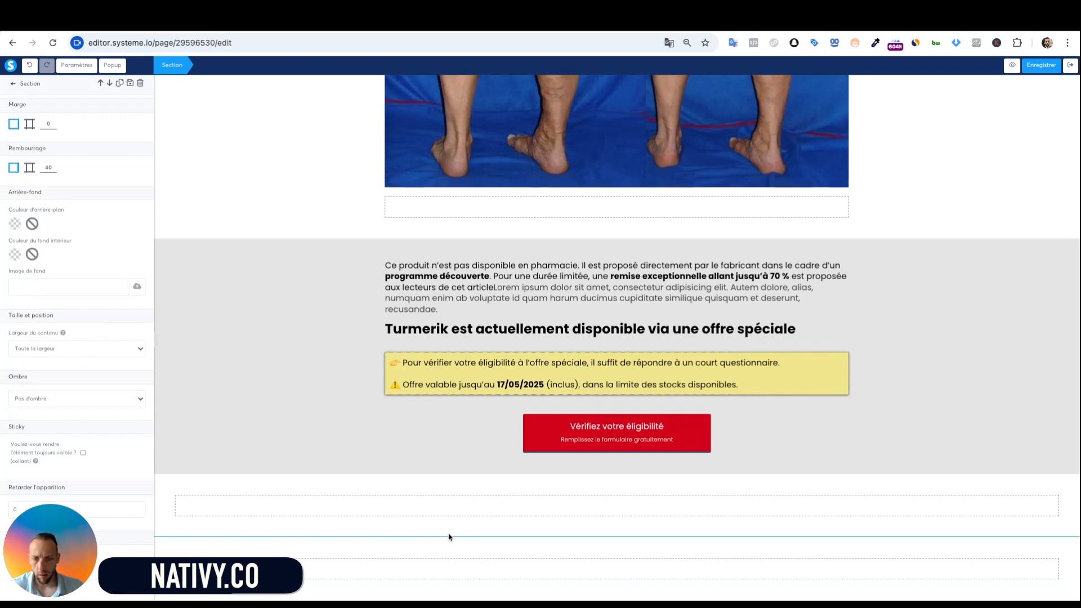
pyautogui.click(450, 537)
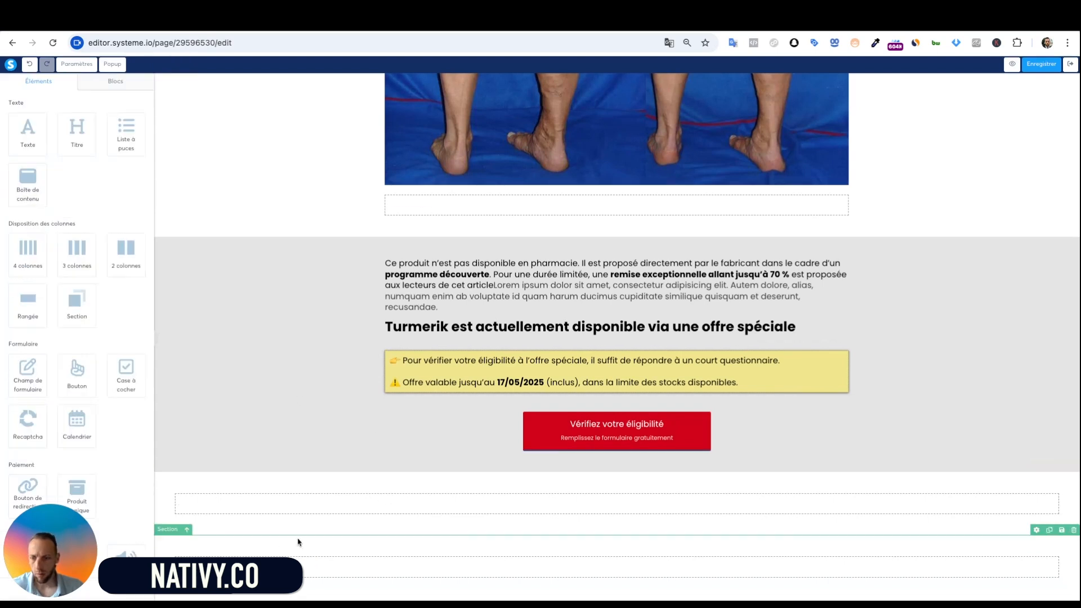
pyautogui.click(299, 541)
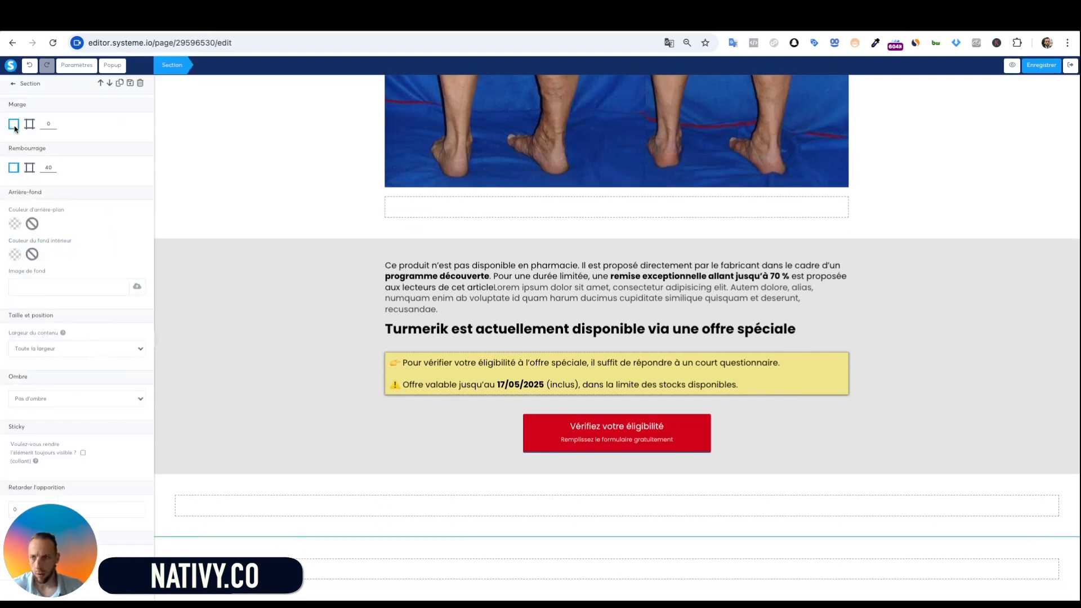
pyautogui.click(21, 221)
pyautogui.click(81, 272)
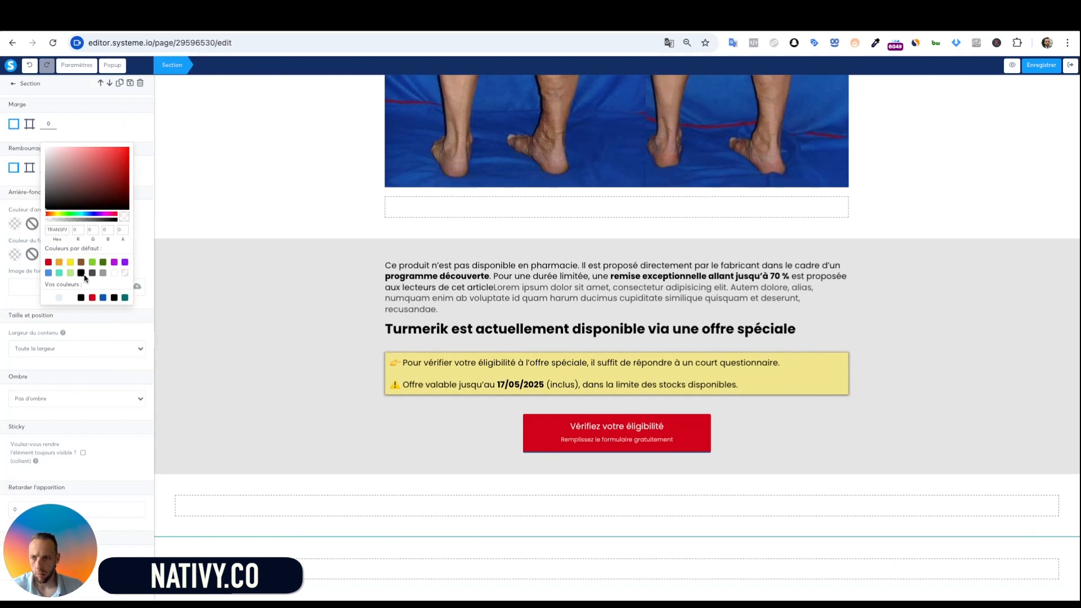
pyautogui.click(303, 369)
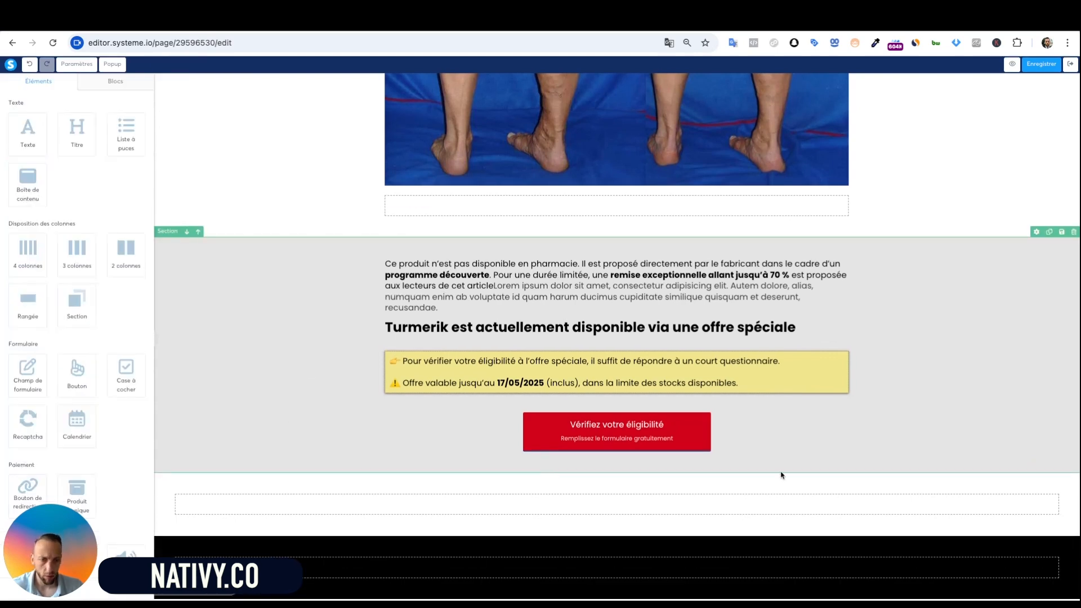
# Leave the section settings and return to the Éléments list
pyautogui.click(900, 535)
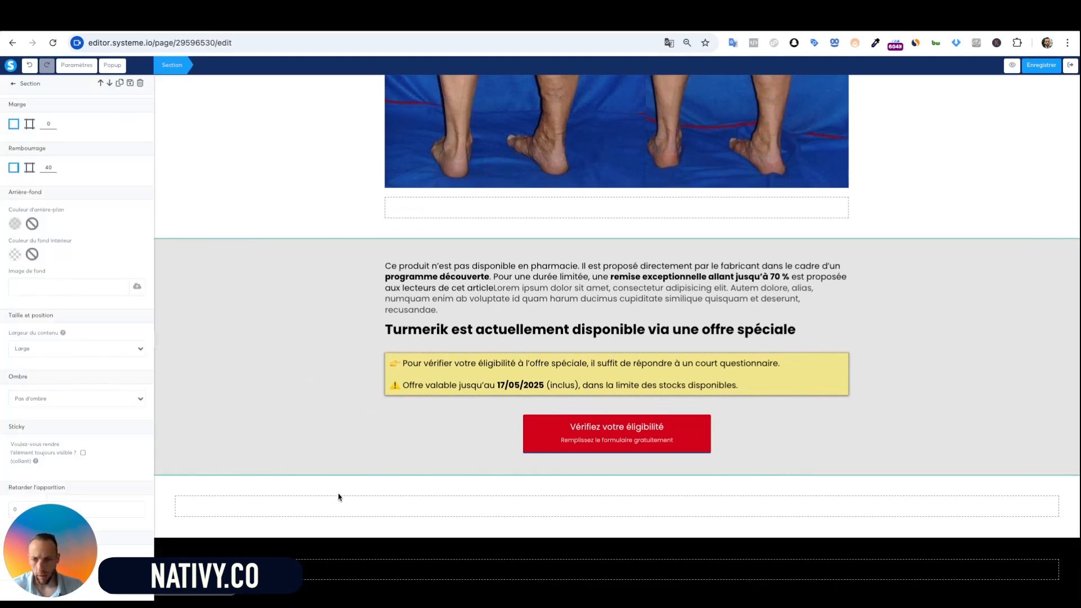
pyautogui.scroll(-2, 92, 313)
pyautogui.scroll(2, 94, 317)
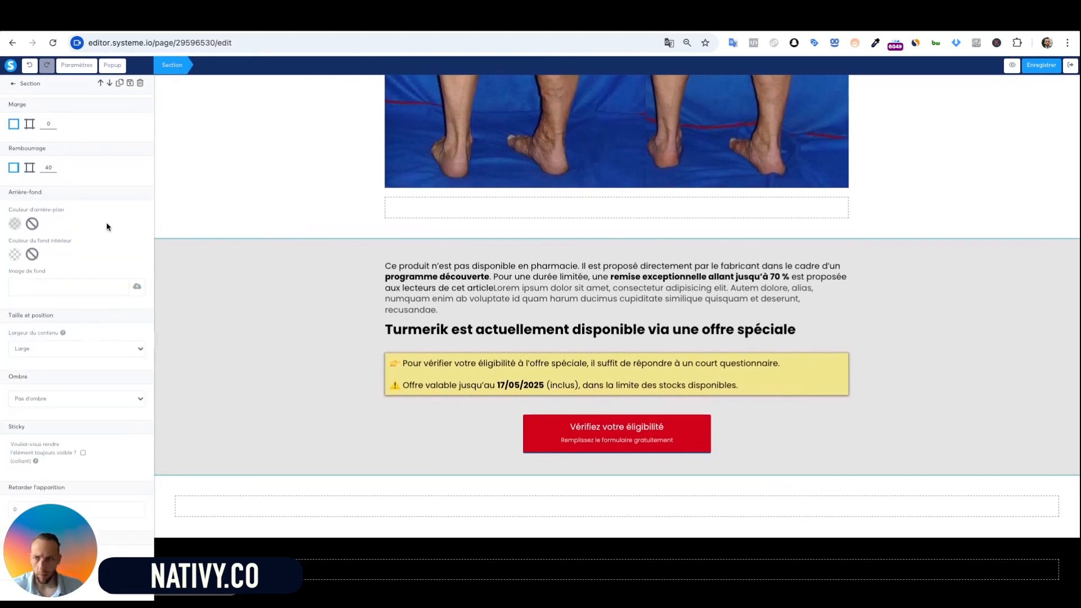
pyautogui.click(13, 84)
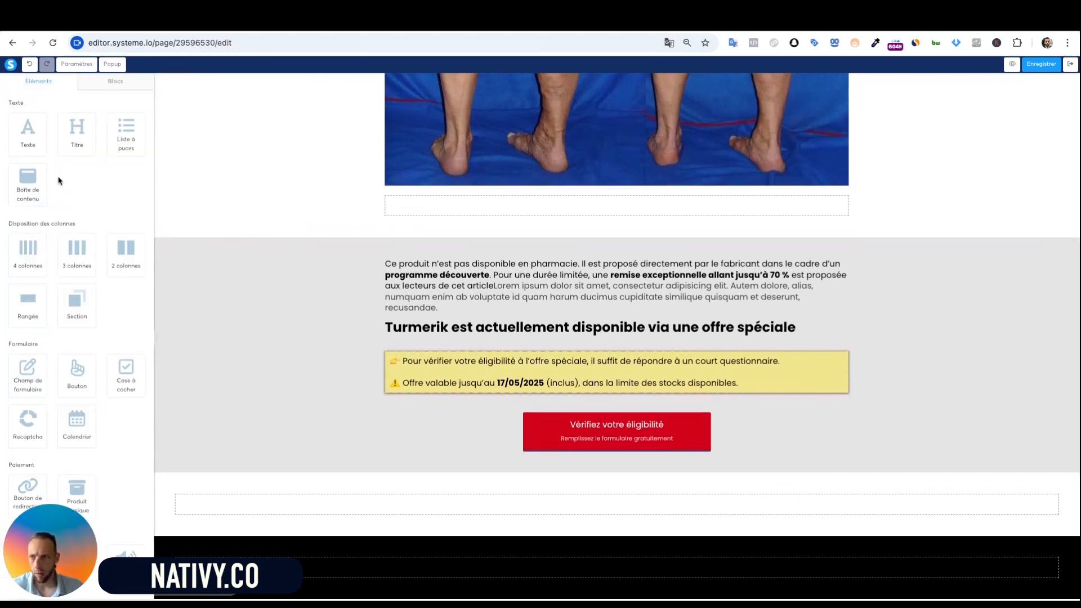
# Add a footer heading reading 'Turmerik', copied from the page paragraph, and color it white
pyautogui.moveTo(84, 145); pyautogui.dragTo(672, 546)
pyautogui.scroll(15, 673, 545)
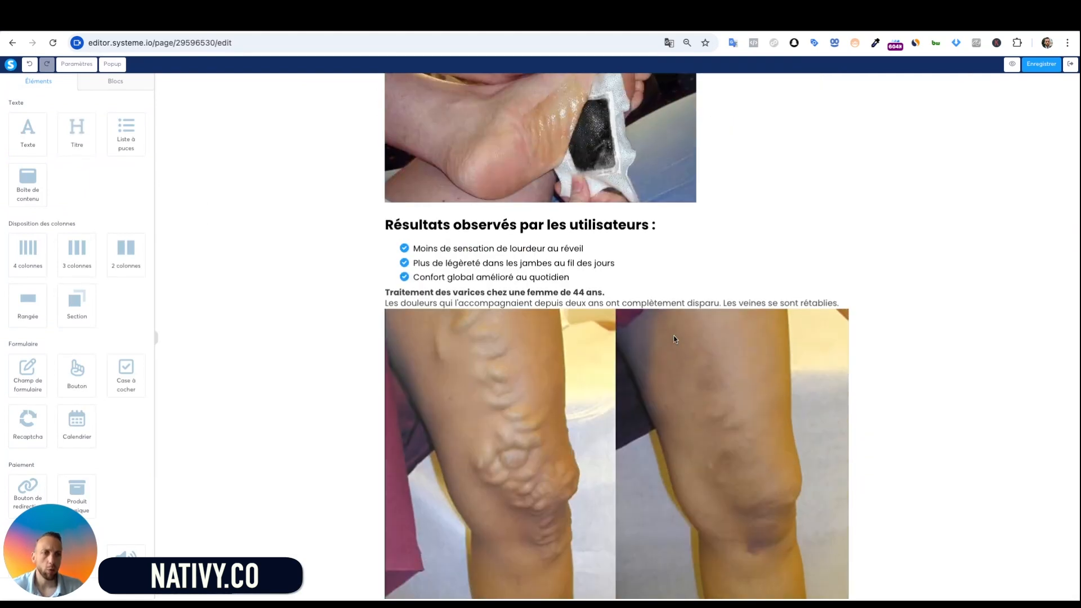
pyautogui.scroll(8, 590, 368)
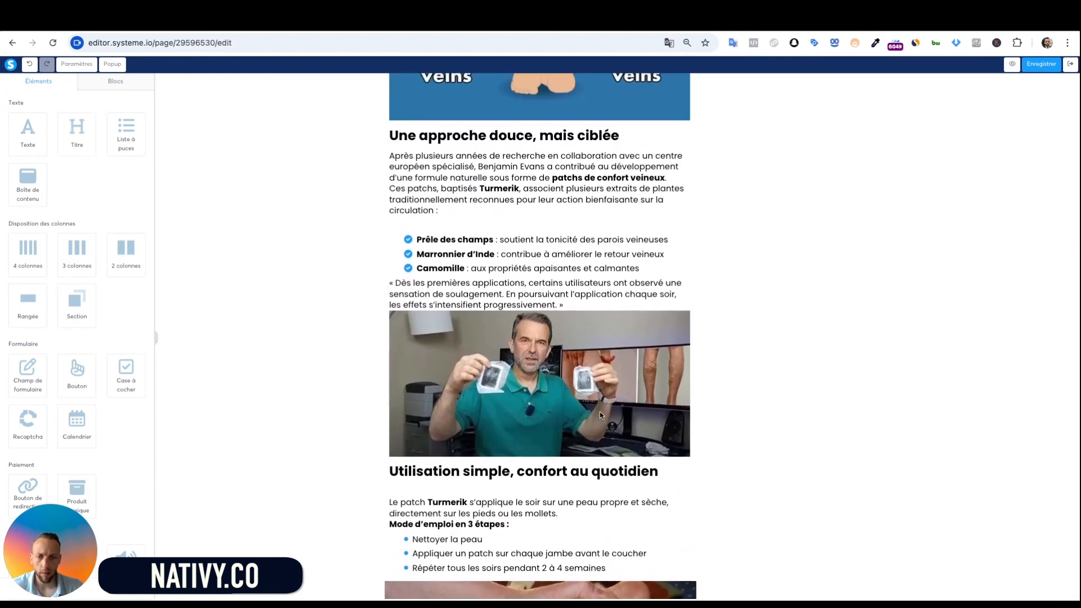
pyautogui.click(447, 503)
pyautogui.doubleClick(446, 505)
pyautogui.hotkey('ctrl', 'c')
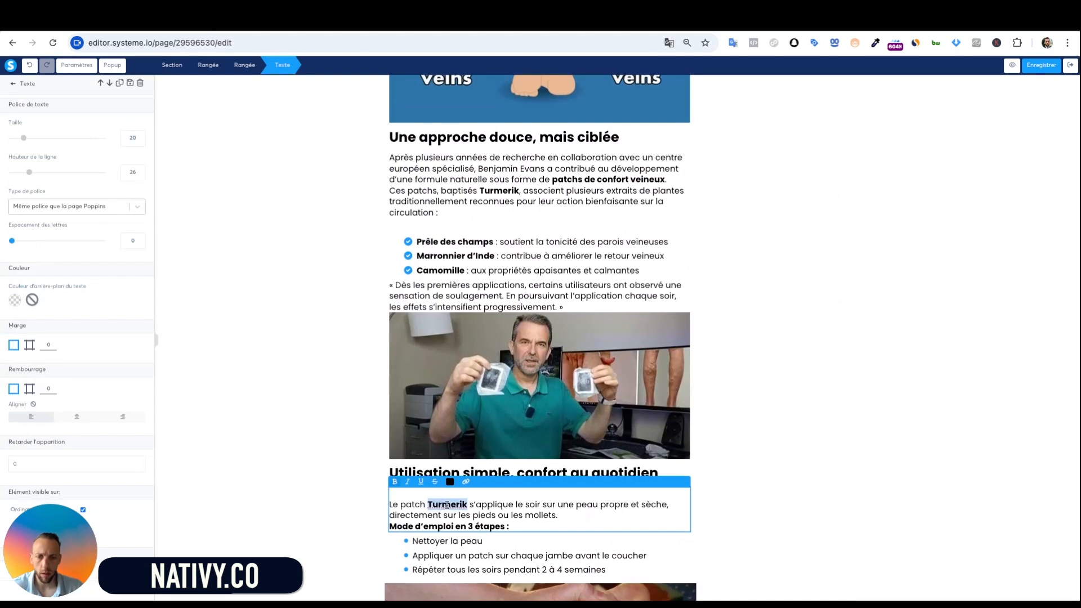
pyautogui.press('Escape')
pyautogui.scroll(-15, 617, 549)
pyautogui.click(616, 550)
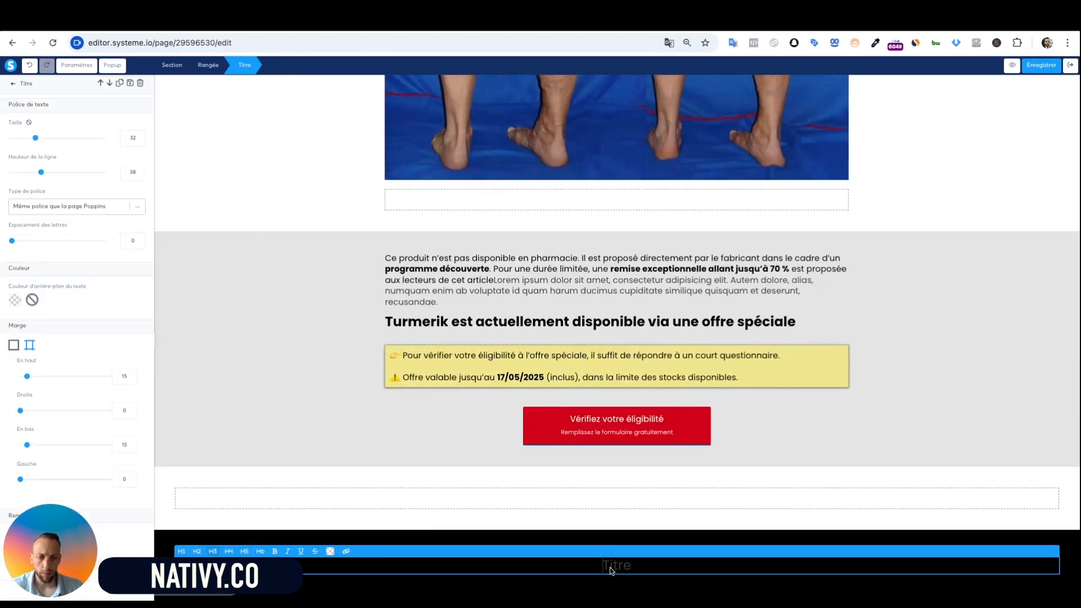
pyautogui.hotkey('ctrl', 'v')
pyautogui.doubleClick(616, 565)
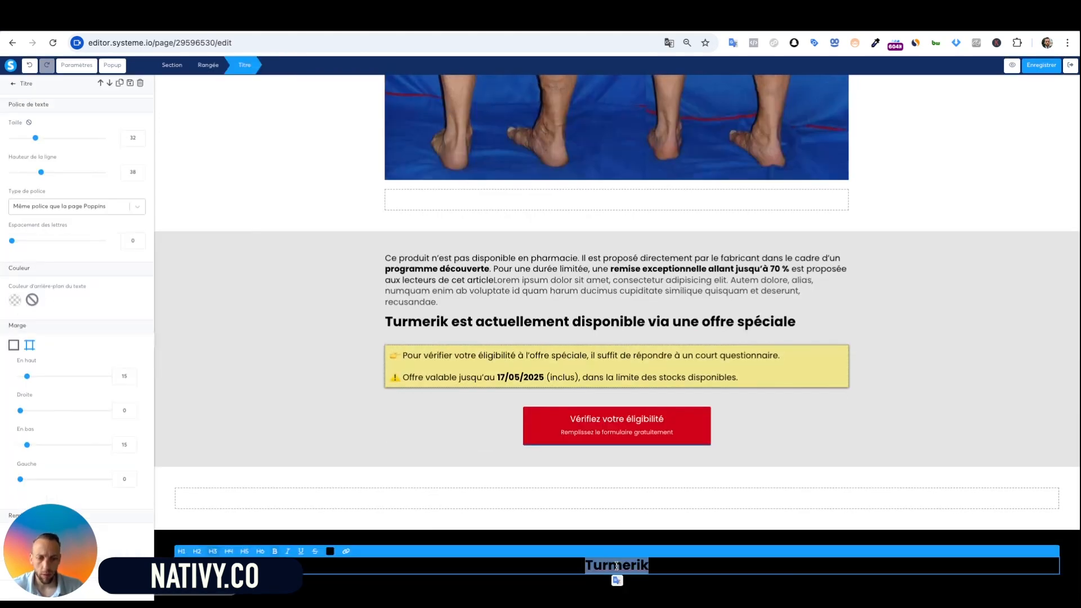
pyautogui.click(329, 551)
pyautogui.click(411, 525)
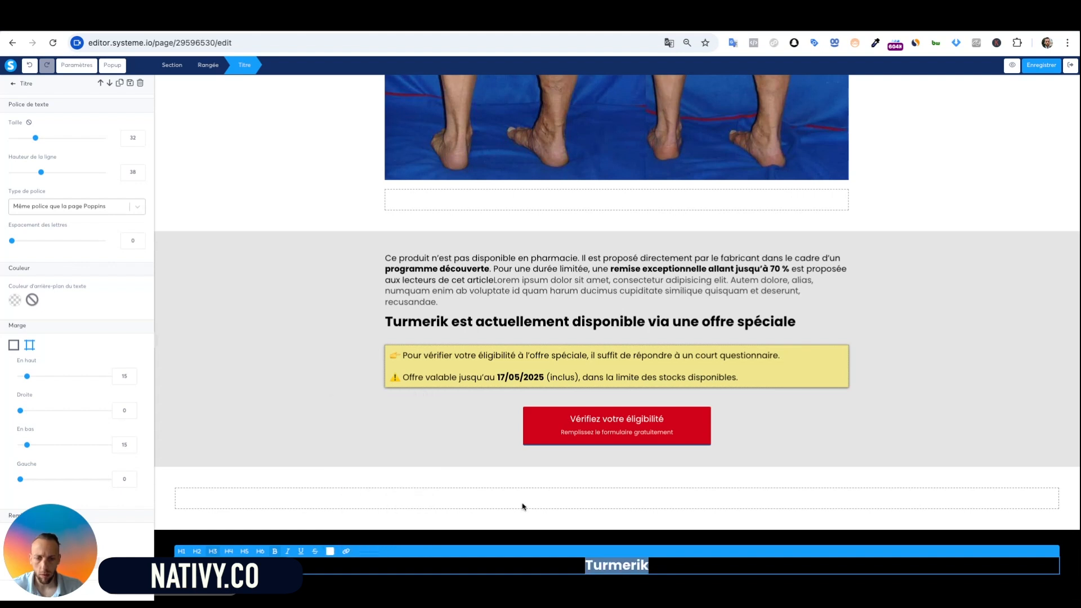
pyautogui.press('Escape')
pyautogui.click(673, 560)
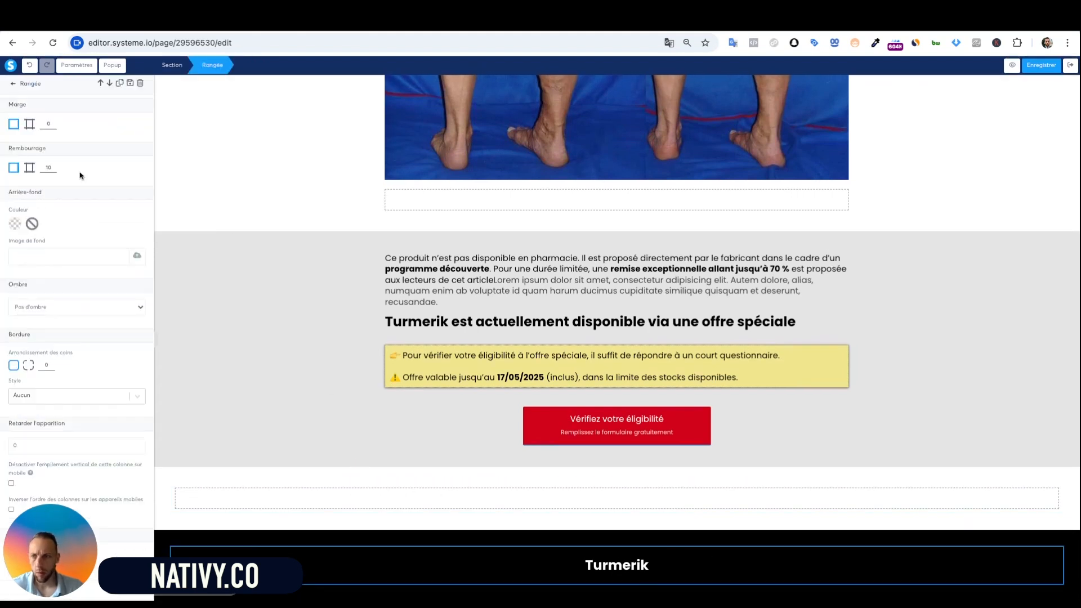
pyautogui.press('Escape')
# Add a text block below the heading containing the pasted medical disclaimer
pyautogui.moveTo(28, 133); pyautogui.dragTo(683, 549)
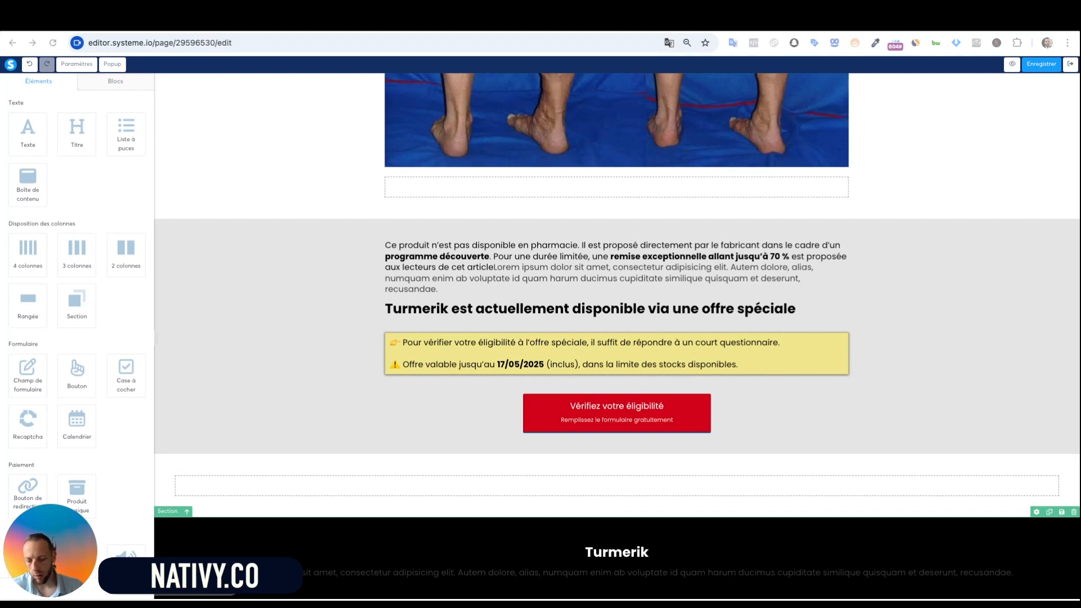
pyautogui.click(583, 574)
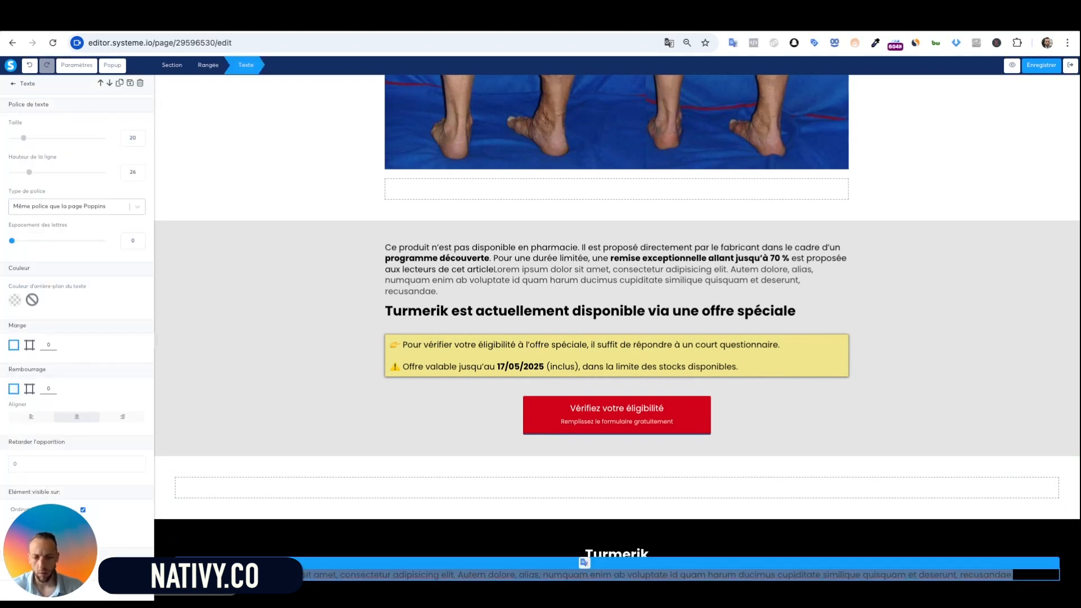
pyautogui.hotkey('ctrl', 'v')
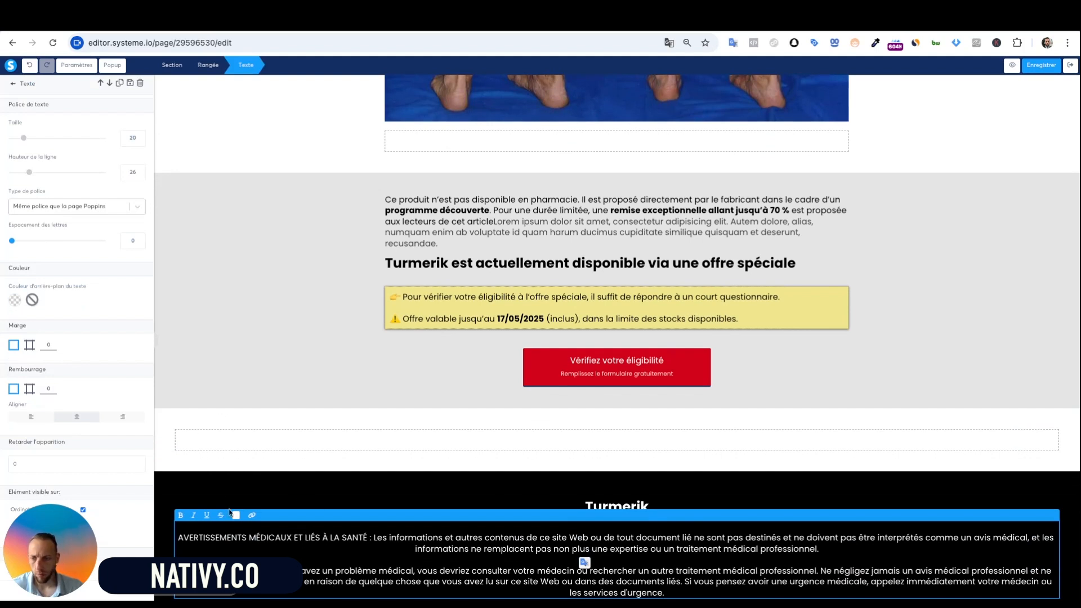
pyautogui.click(261, 483)
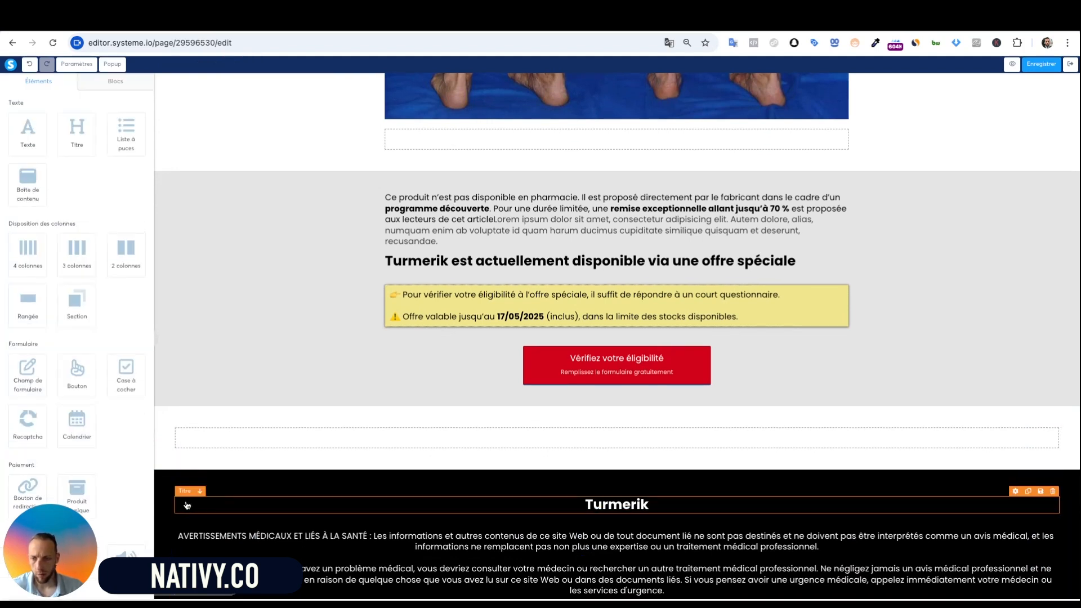
pyautogui.click(193, 476)
pyautogui.scroll(-1, 195, 476)
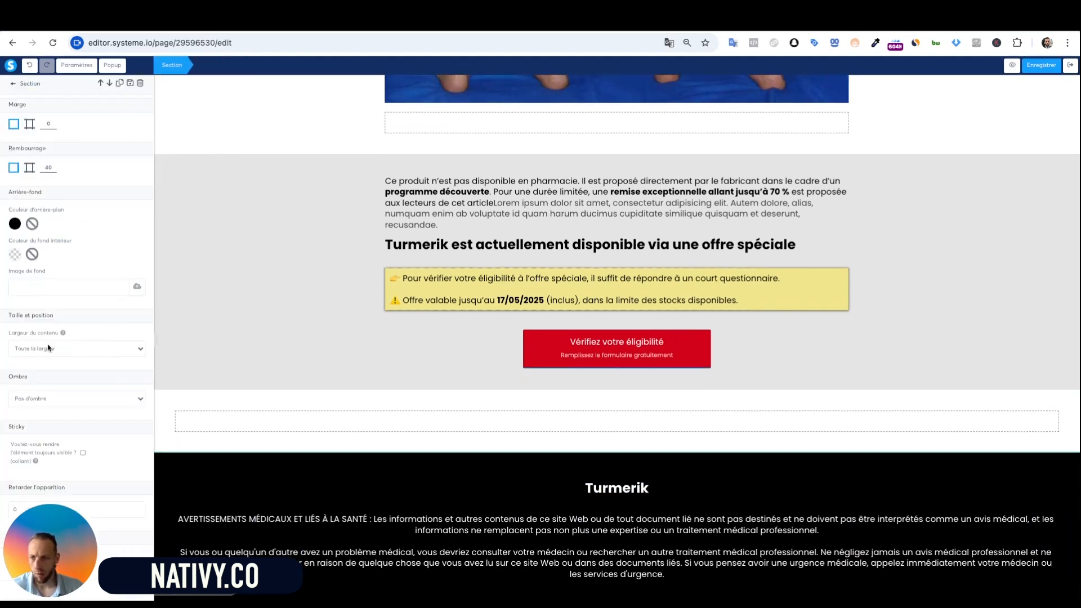
# Change the black footer section's Largeur du contenu to Large
pyautogui.click(48, 348)
pyautogui.click(50, 360)
pyautogui.click(397, 454)
pyautogui.scroll(-1, 498, 532)
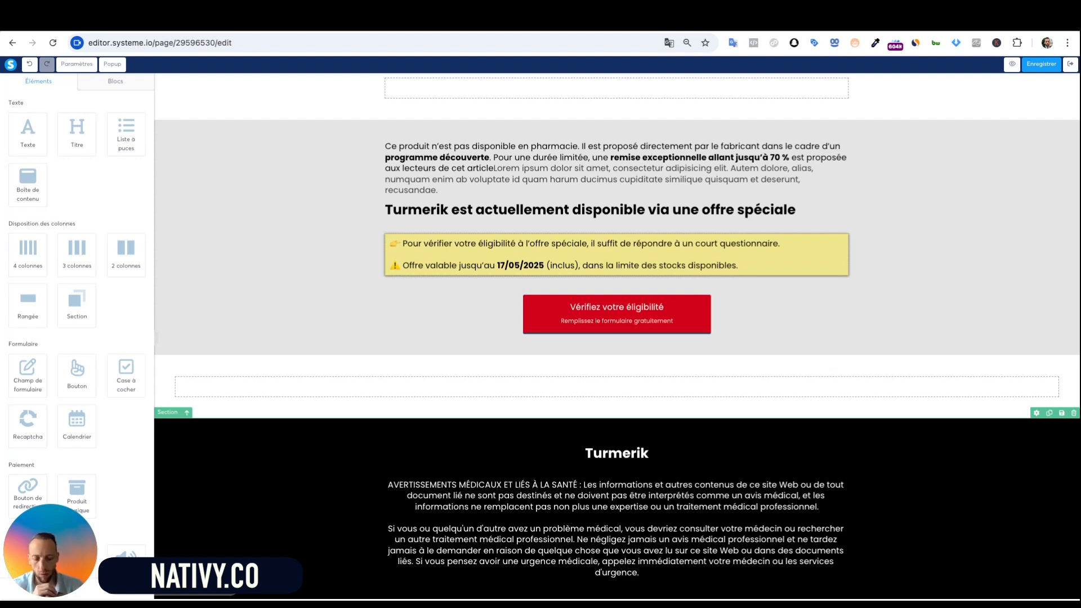
pyautogui.click(947, 533)
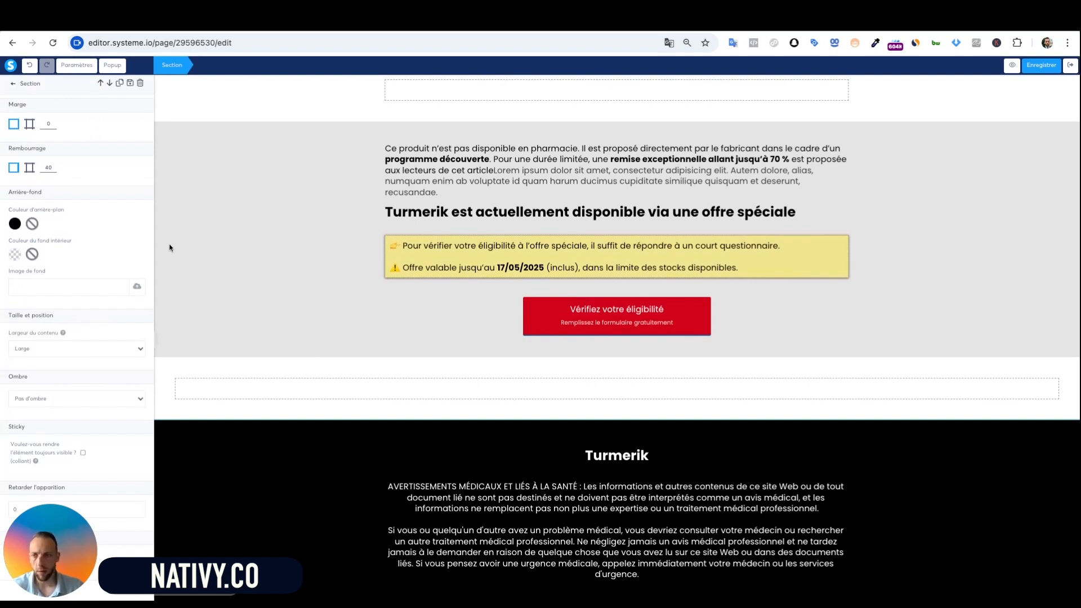
pyautogui.click(13, 84)
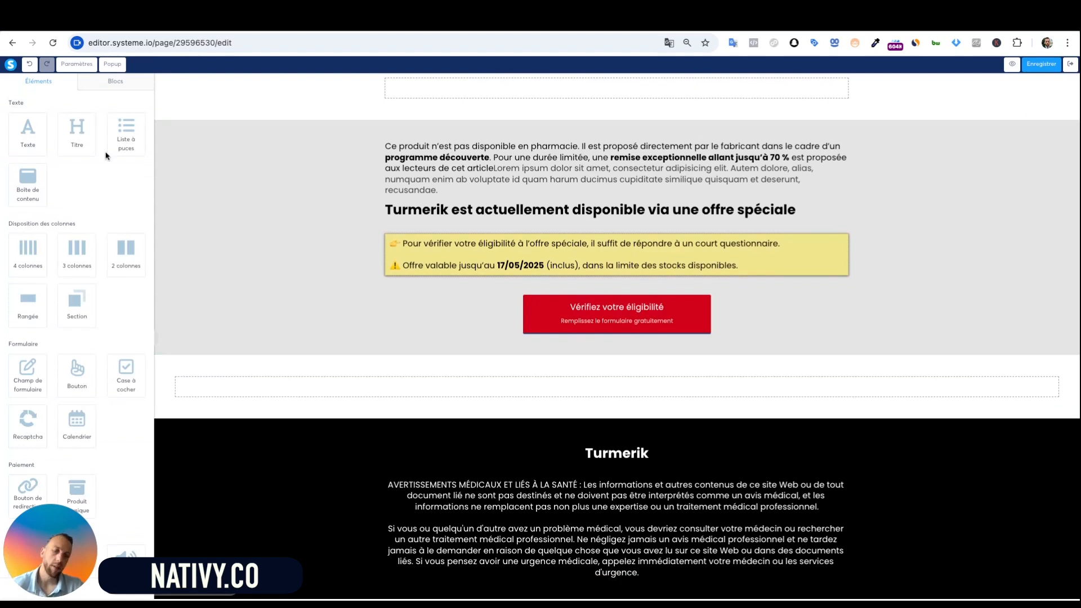
# Add a two-column row below the disclaimer with a white 'Company' heading in the left column
pyautogui.moveTo(127, 252); pyautogui.dragTo(128, 252)
pyautogui.moveTo(642, 541); pyautogui.dragTo(647, 529)
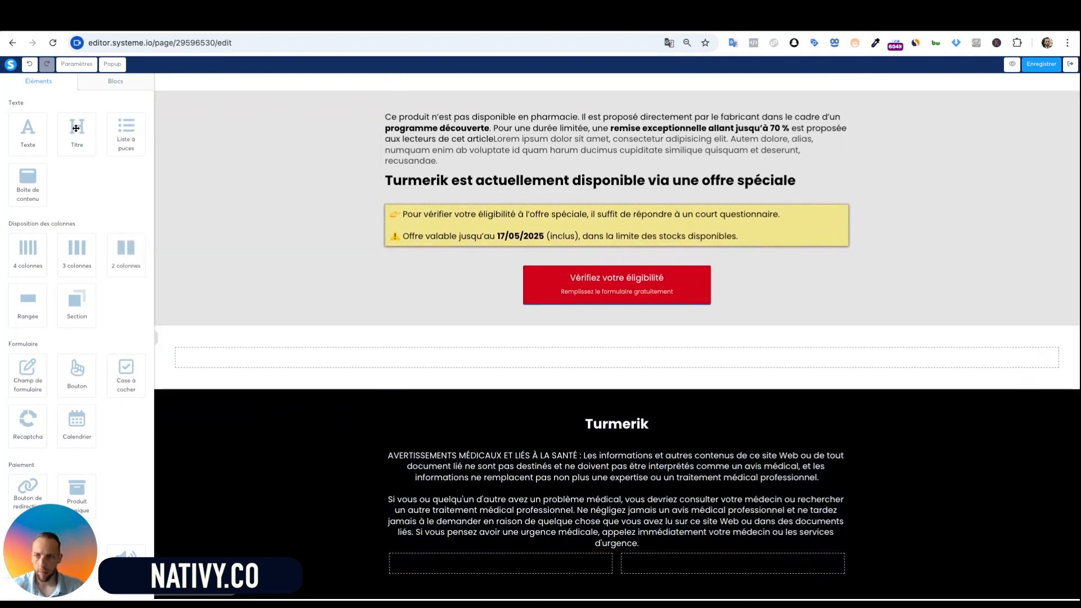
pyautogui.moveTo(73, 129); pyautogui.dragTo(501, 568)
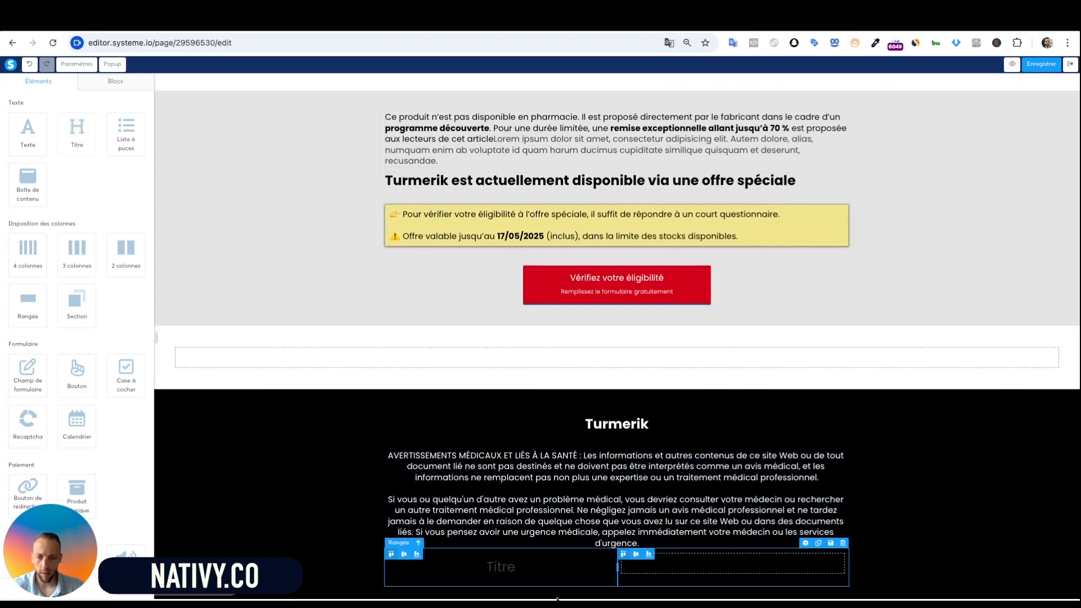
pyautogui.doubleClick(501, 569)
pyautogui.write('Company')
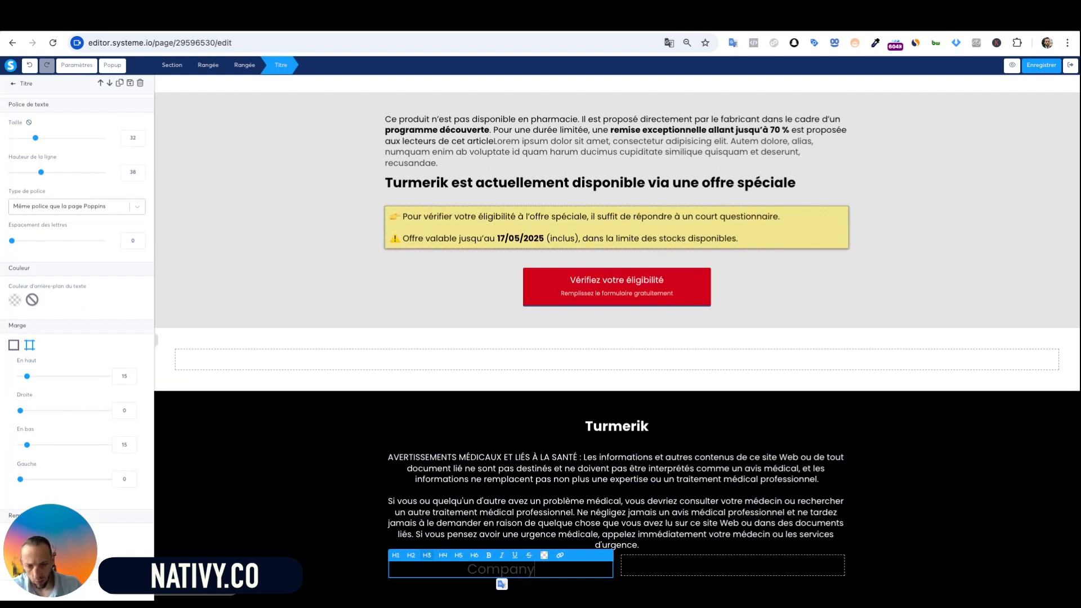
pyautogui.doubleClick(514, 568)
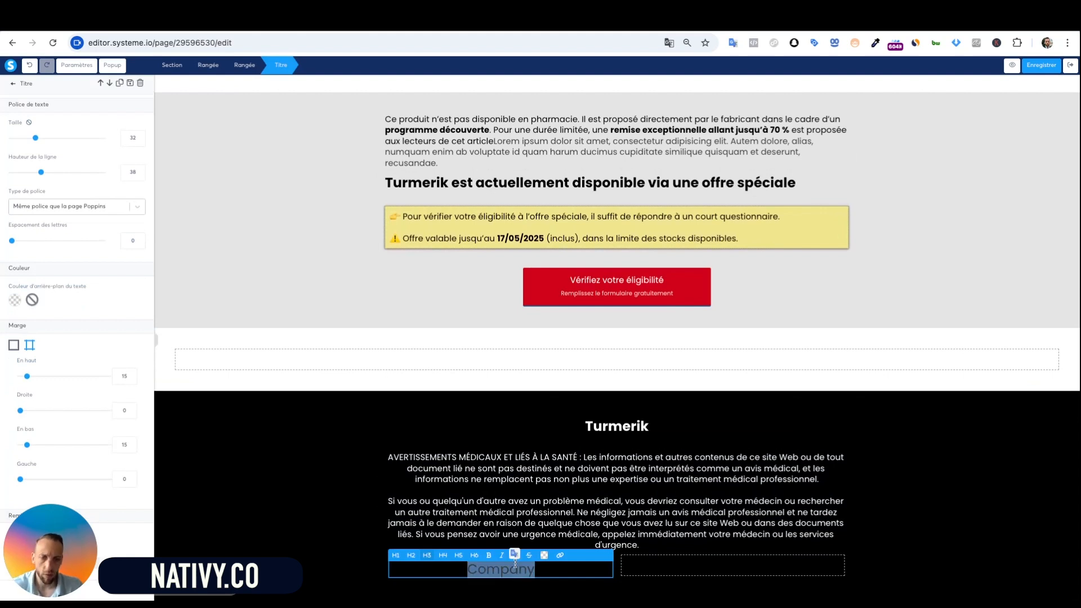
pyautogui.click(546, 557)
pyautogui.click(626, 530)
pyautogui.click(528, 470)
pyautogui.click(514, 476)
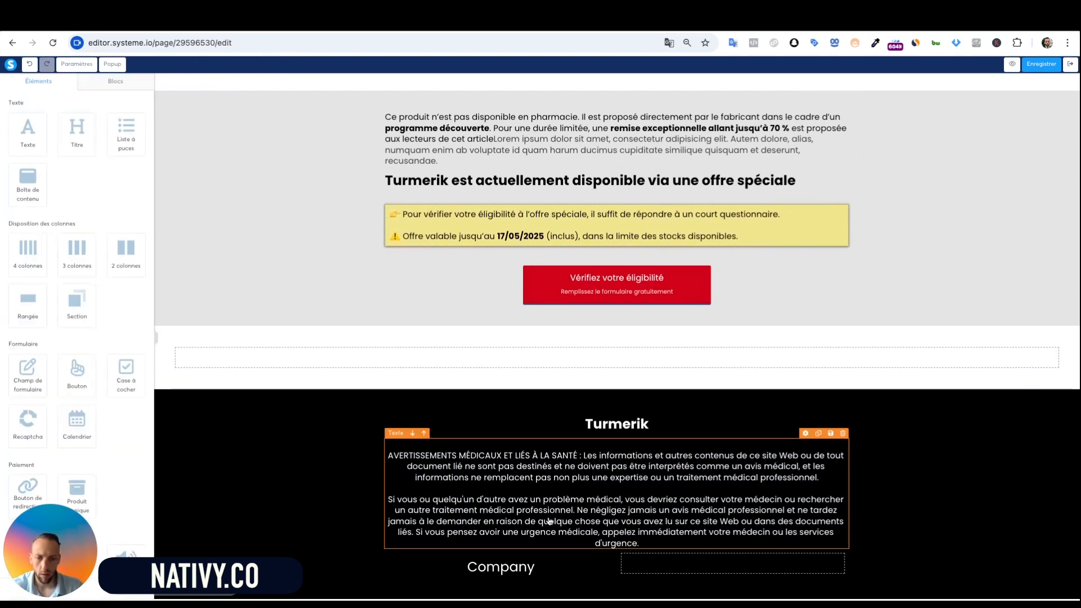
pyautogui.scroll(-1, 548, 521)
# Make the heading read 'Company:' and remove the stray nativy.co line
pyautogui.doubleClick(542, 563)
pyautogui.click(542, 562)
pyautogui.write(':')
pyautogui.press('Return')
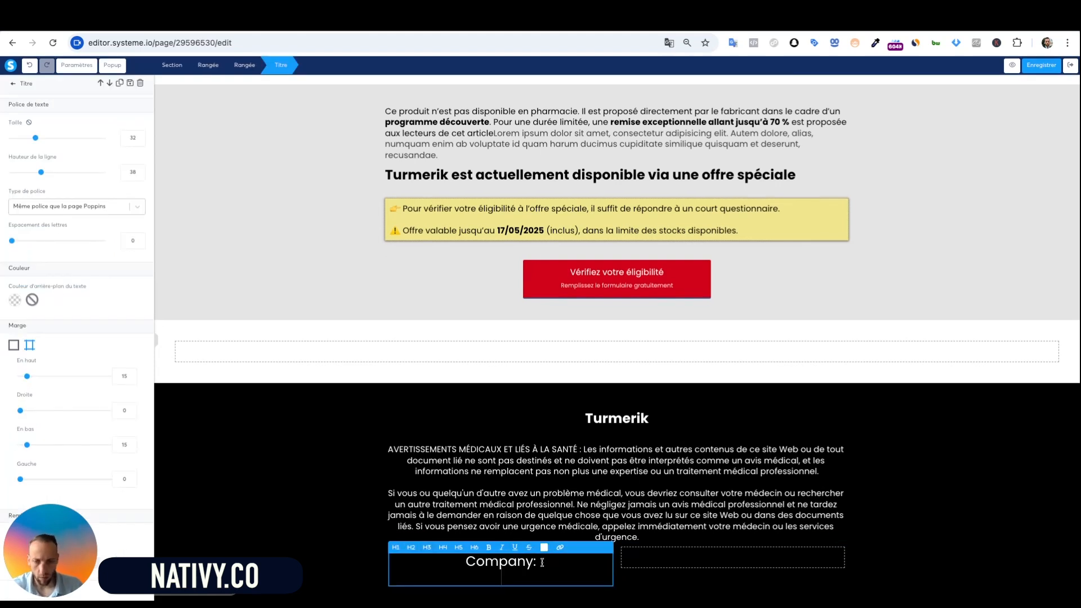
pyautogui.write('viy')
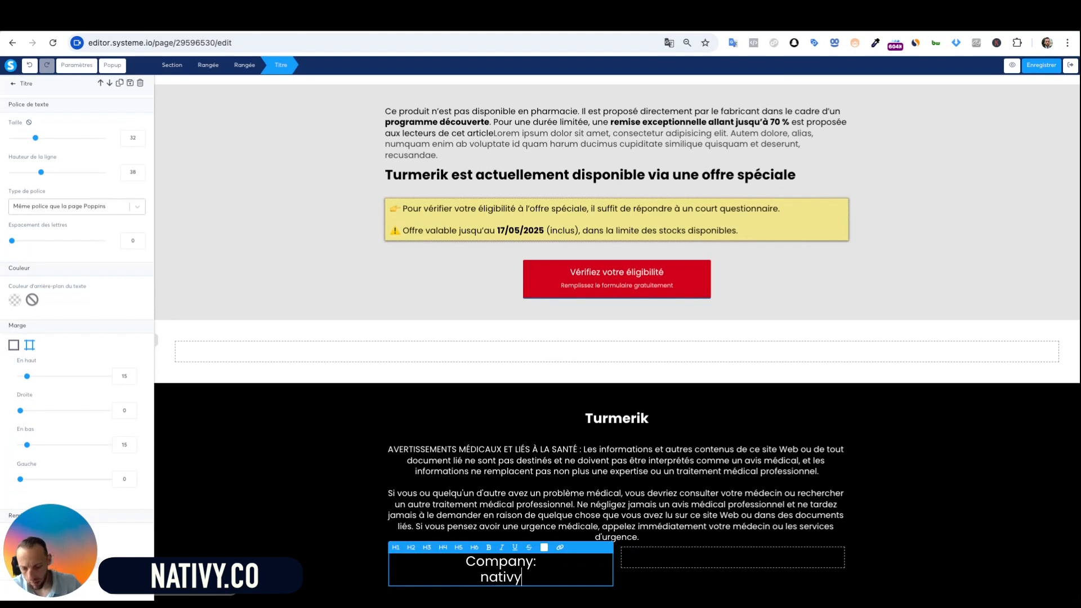
pyautogui.write('.co')
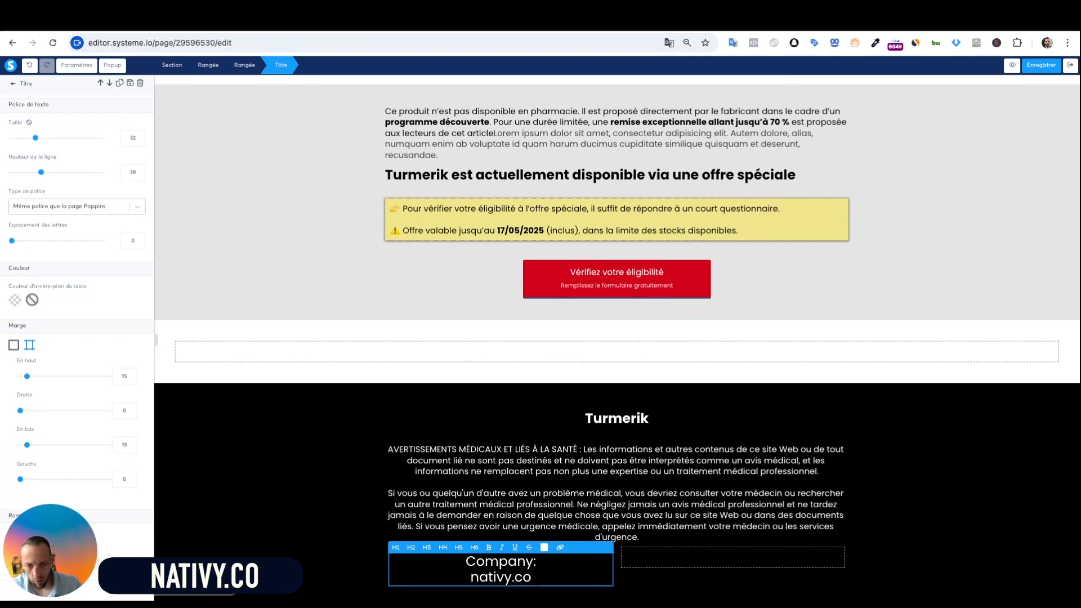
pyautogui.tripleClick(521, 570)
pyautogui.doubleClick(534, 581)
pyautogui.press('super+x')
pyautogui.press('BackSpace')
pyautogui.click(521, 462)
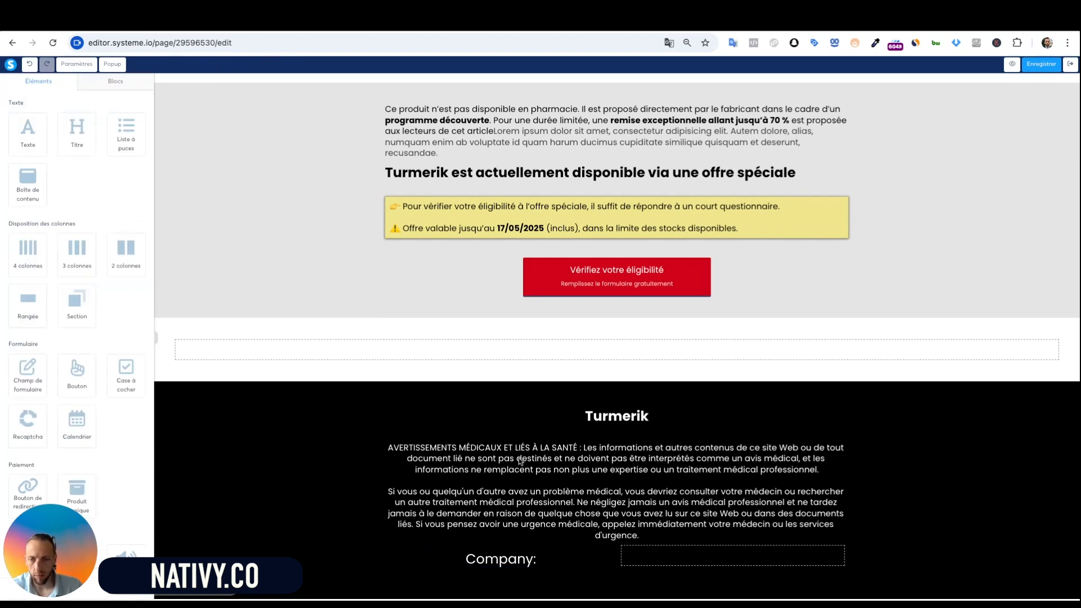
# Add a white text block under Company: reading 'Nativy.co' and 'LLC' on two lines
pyautogui.moveTo(29, 127); pyautogui.dragTo(511, 586)
pyautogui.write('Na')
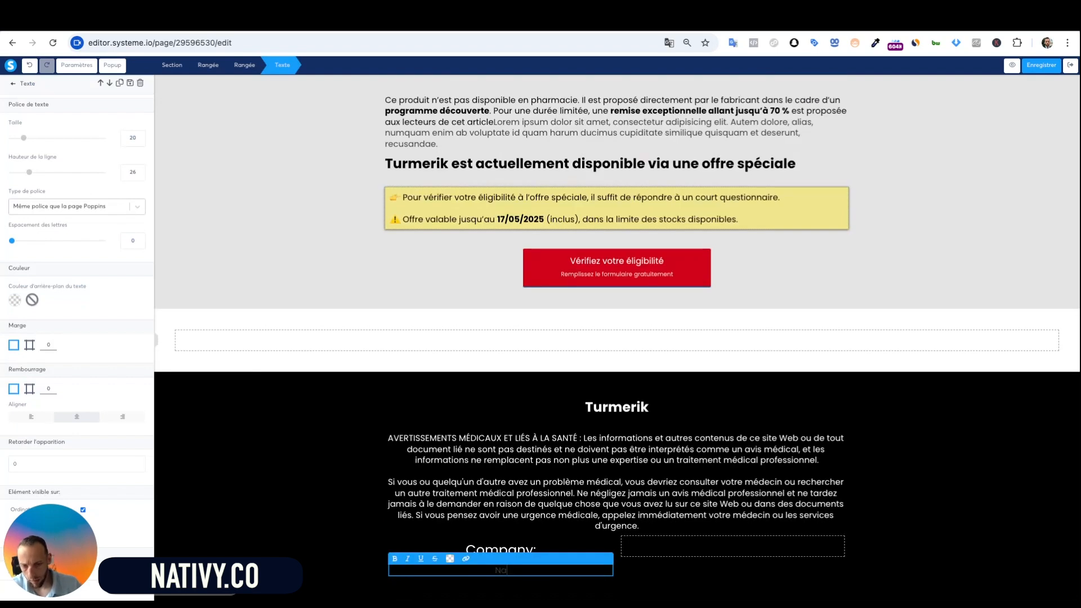
pyautogui.write('tivy.co')
pyautogui.press('BackSpace')
pyautogui.press('BackSpace')
pyautogui.write('co')
pyautogui.press('Return')
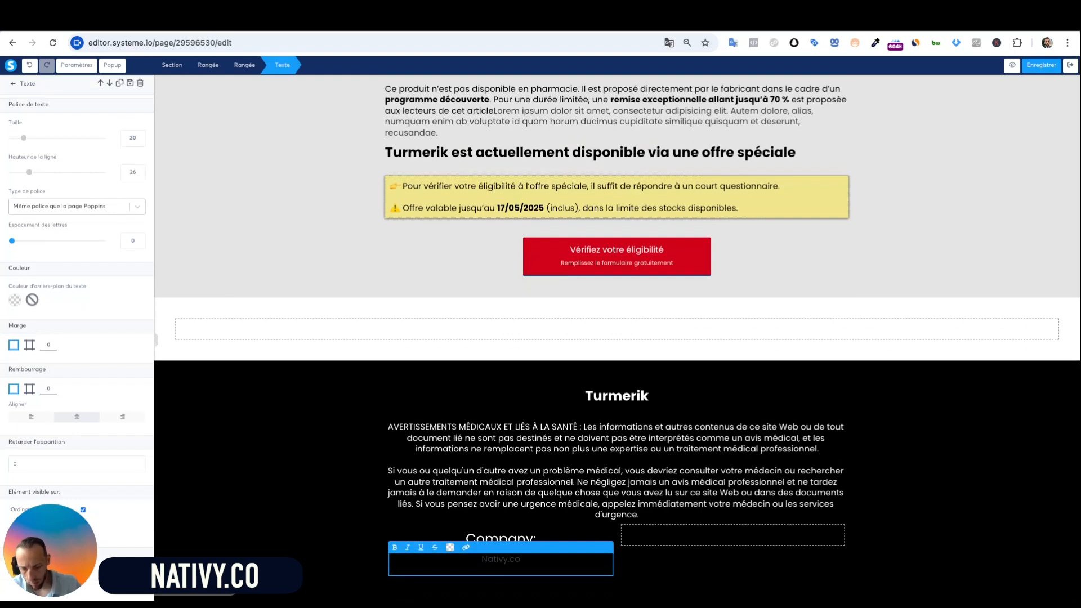
pyautogui.write('LLC')
pyautogui.press('super+a')
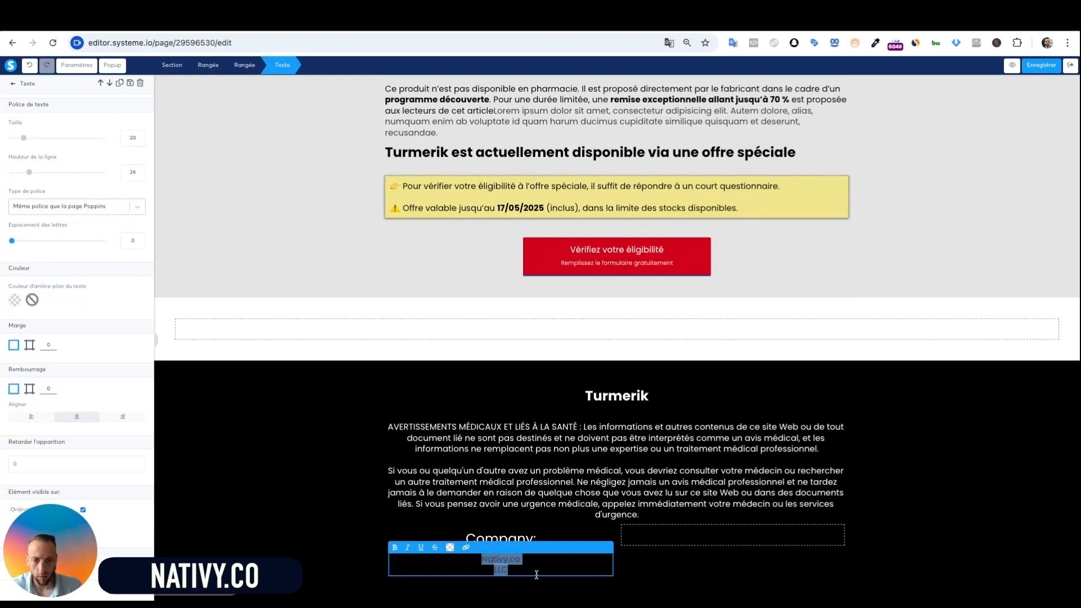
pyautogui.click(452, 548)
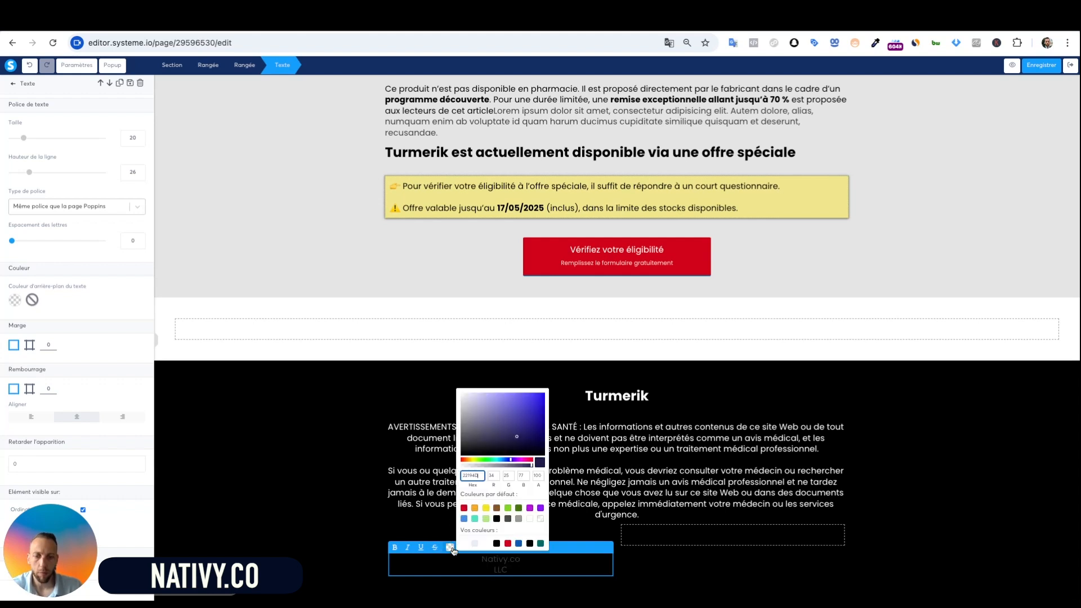
pyautogui.click(530, 520)
pyautogui.click(721, 579)
pyautogui.click(721, 580)
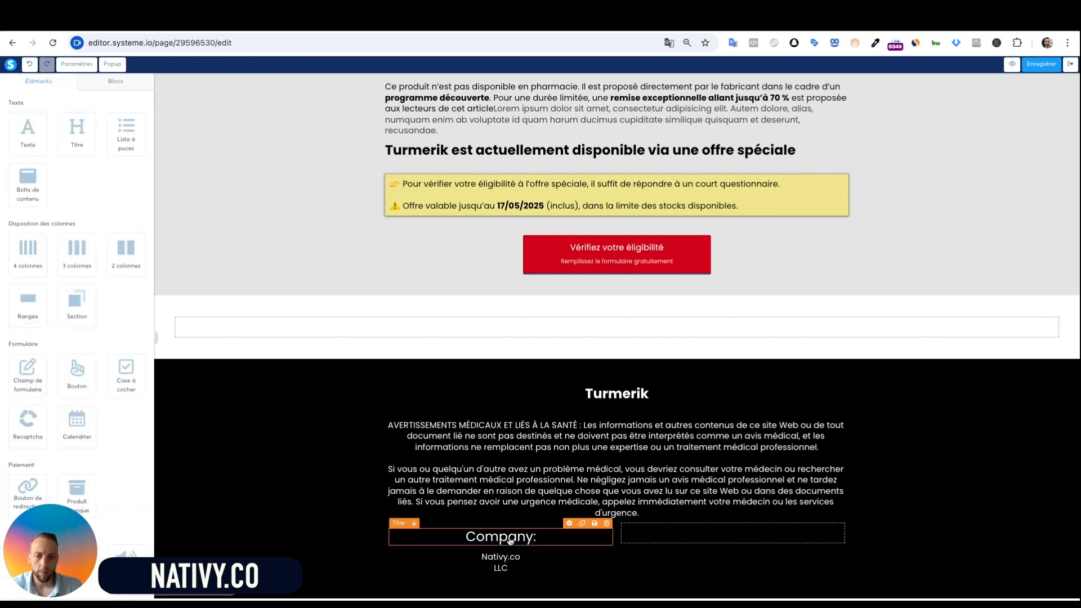
# Duplicate the Company: heading into the right column and rename it 'Adresse:'
pyautogui.click(582, 523)
pyautogui.moveTo(503, 568); pyautogui.dragTo(732, 538)
pyautogui.tripleClick(751, 541)
pyautogui.write('Adresse:')
# Copy the company text block into the right column under Adresse:
pyautogui.click(478, 592)
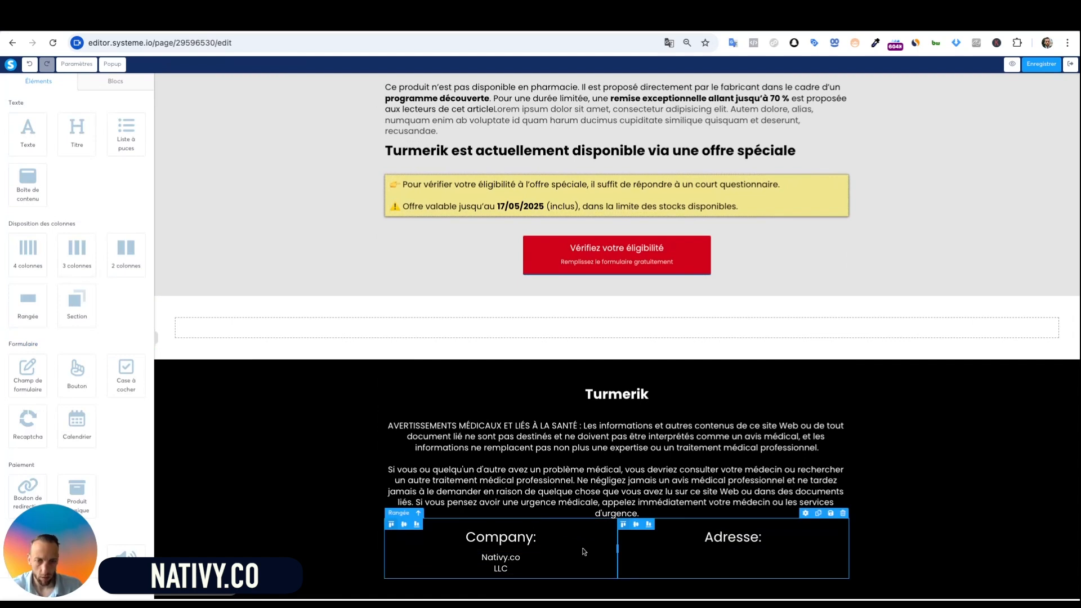
pyautogui.click(581, 546)
pyautogui.moveTo(486, 589); pyautogui.dragTo(732, 564)
pyautogui.click(751, 571)
pyautogui.hotkey('ctrl', 'a')
# Replace the copied text with a street-address line and a city line
pyautogui.write('Rue')
pyautogui.press('BackSpace')
pyautogui.press('BackSpace')
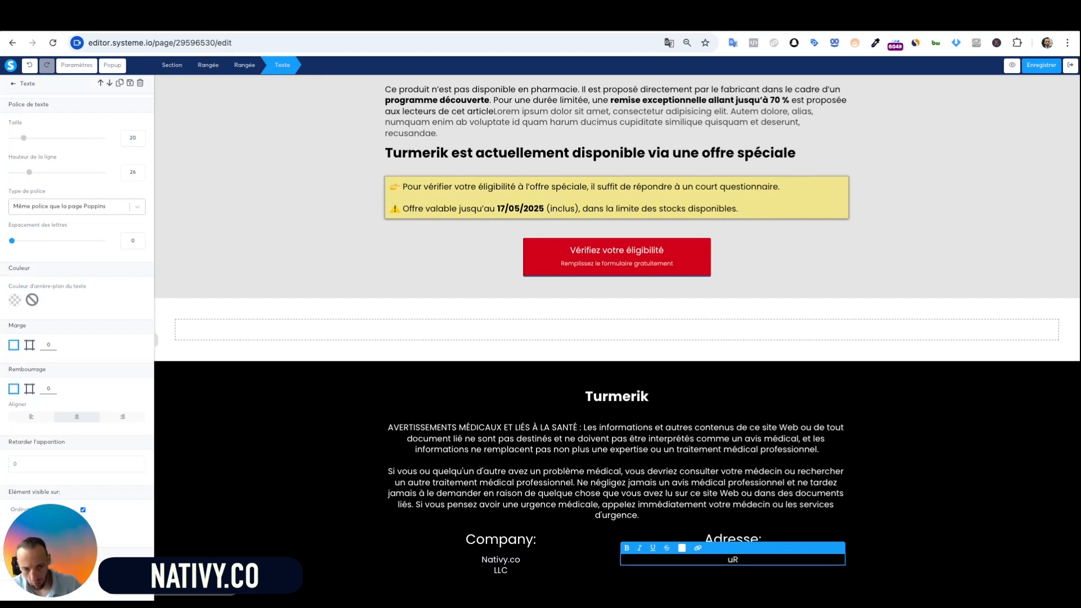
pyautogui.write('ue de')
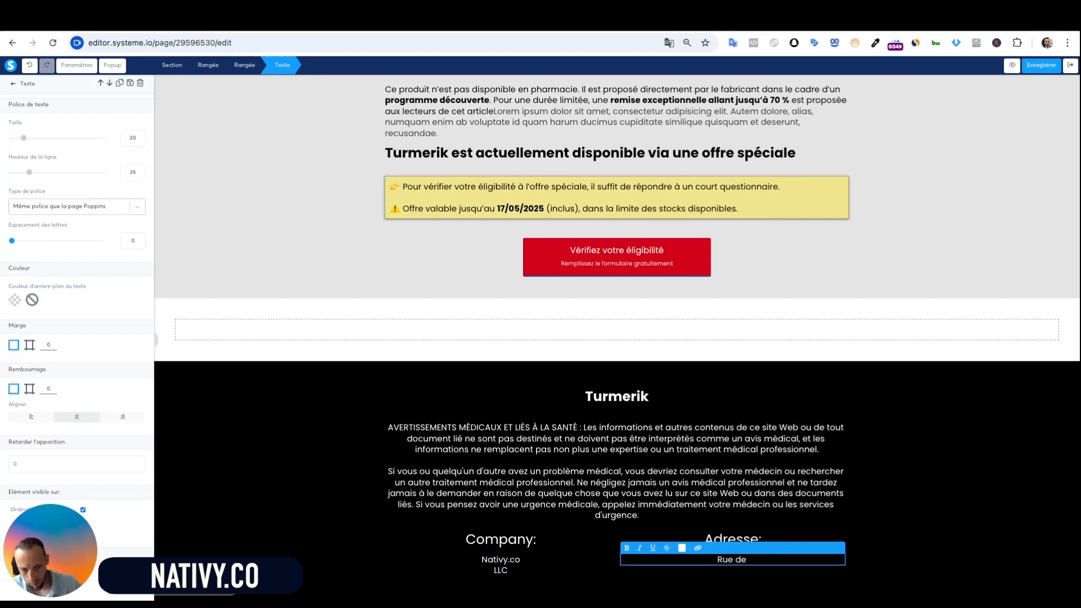
pyautogui.press('BackSpace')
pyautogui.write('u')
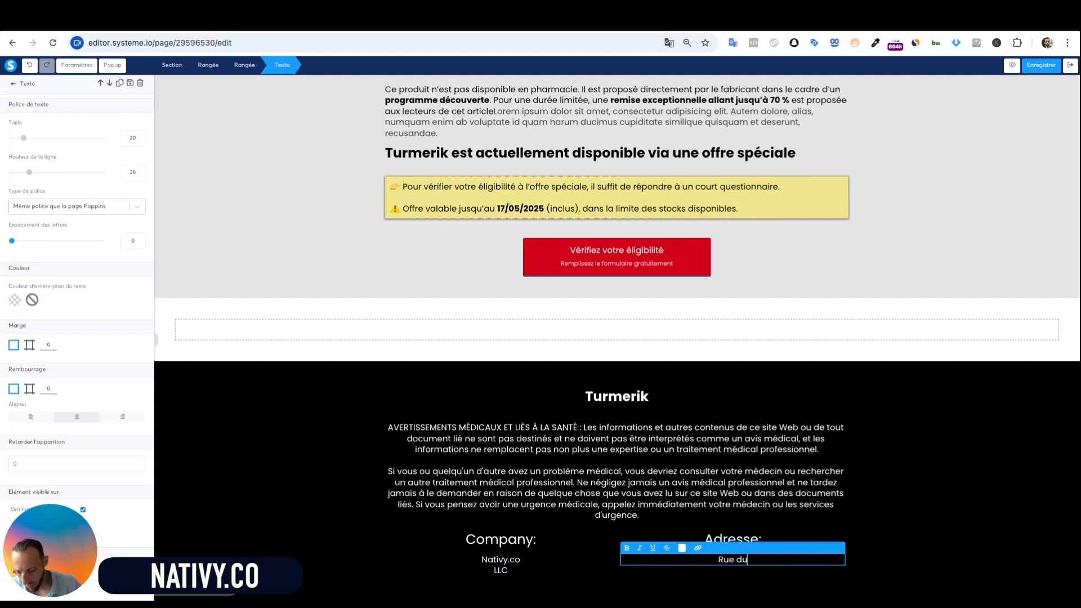
pyautogui.write(' native ads')
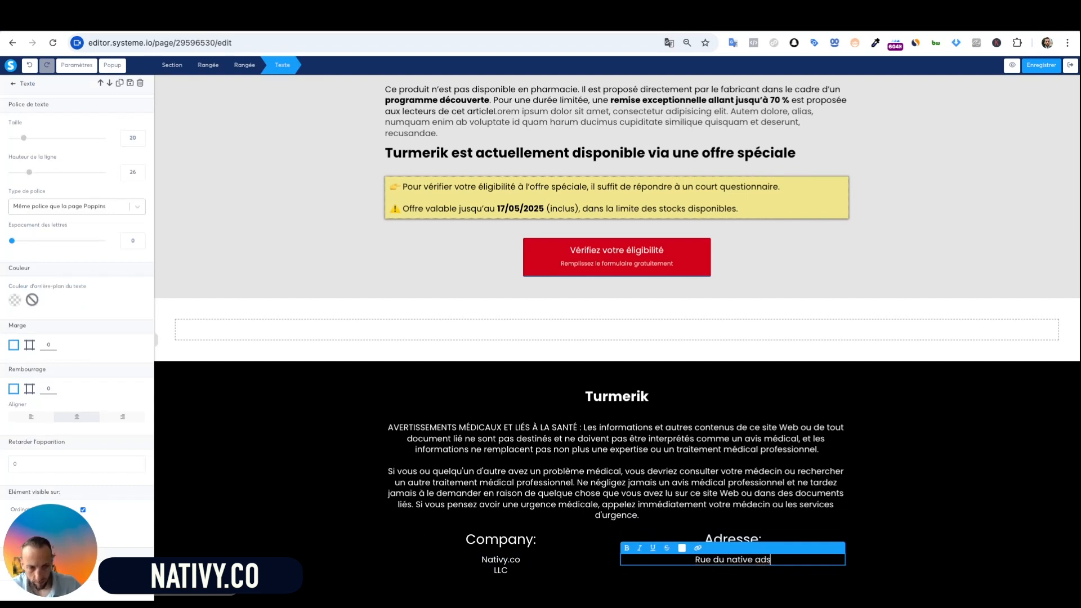
pyautogui.press('Return')
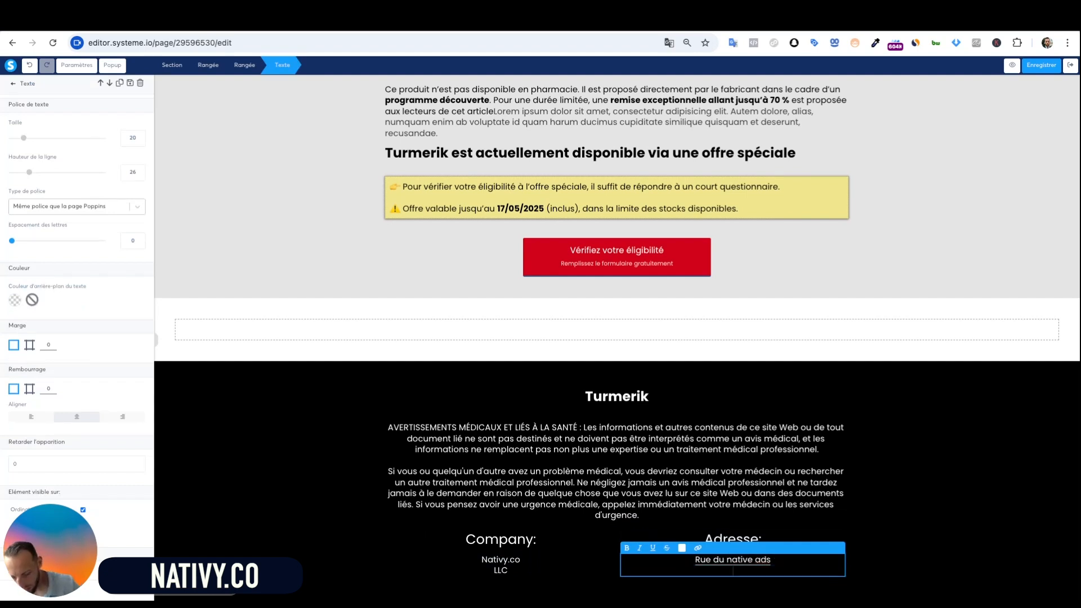
pyautogui.write('# éè')
pyautogui.press('BackSpace')
pyautogui.press('BackSpace')
pyautogui.press('BackSpace')
pyautogui.press('BackSpace')
pyautogui.press('BackSpace')
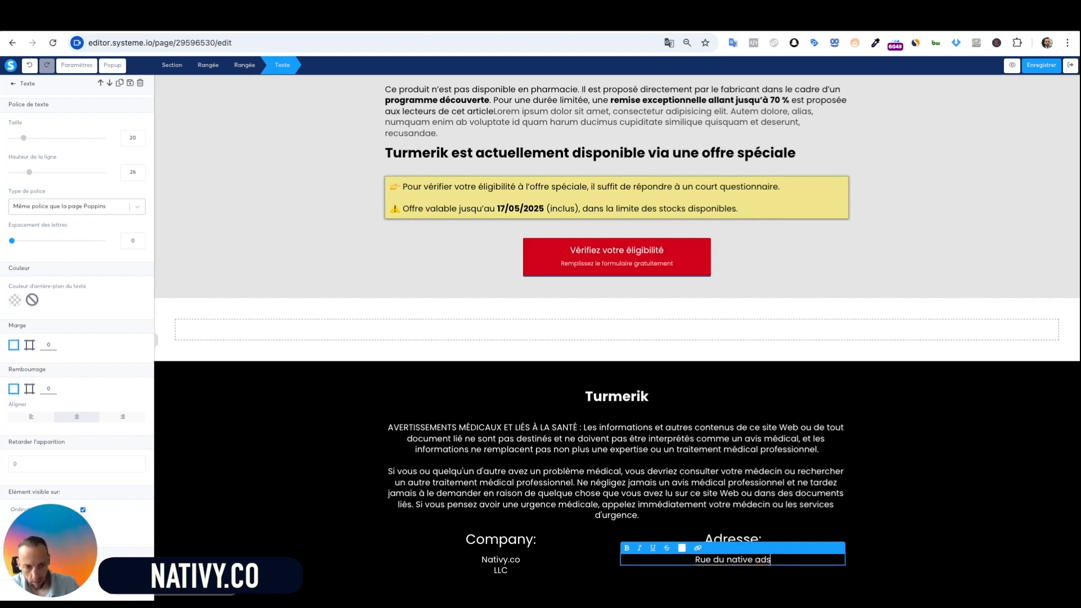
pyautogui.write('#')
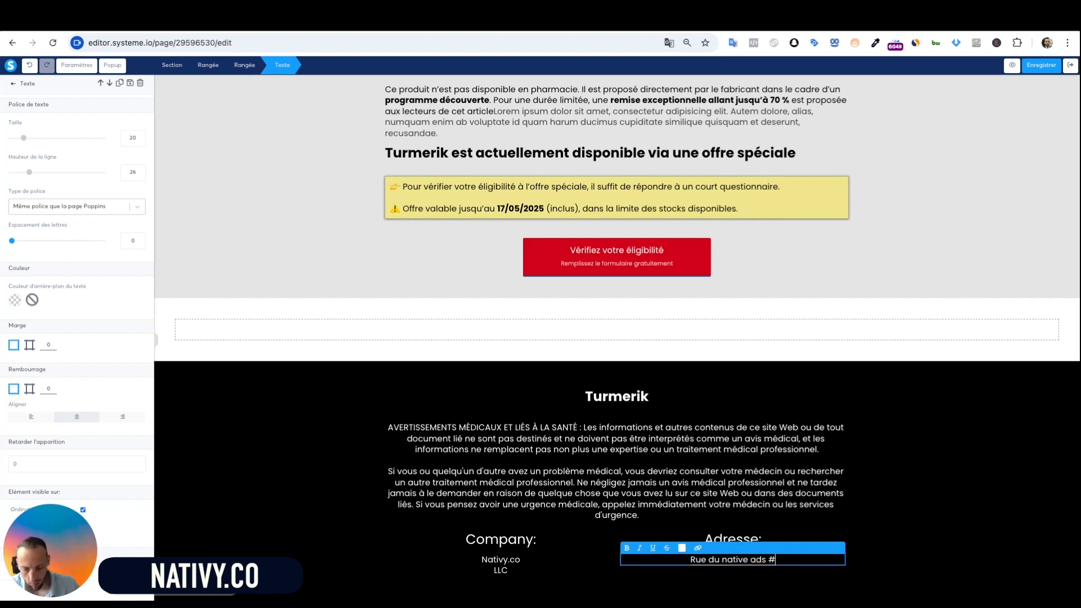
pyautogui.write('27')
pyautogui.press('Return')
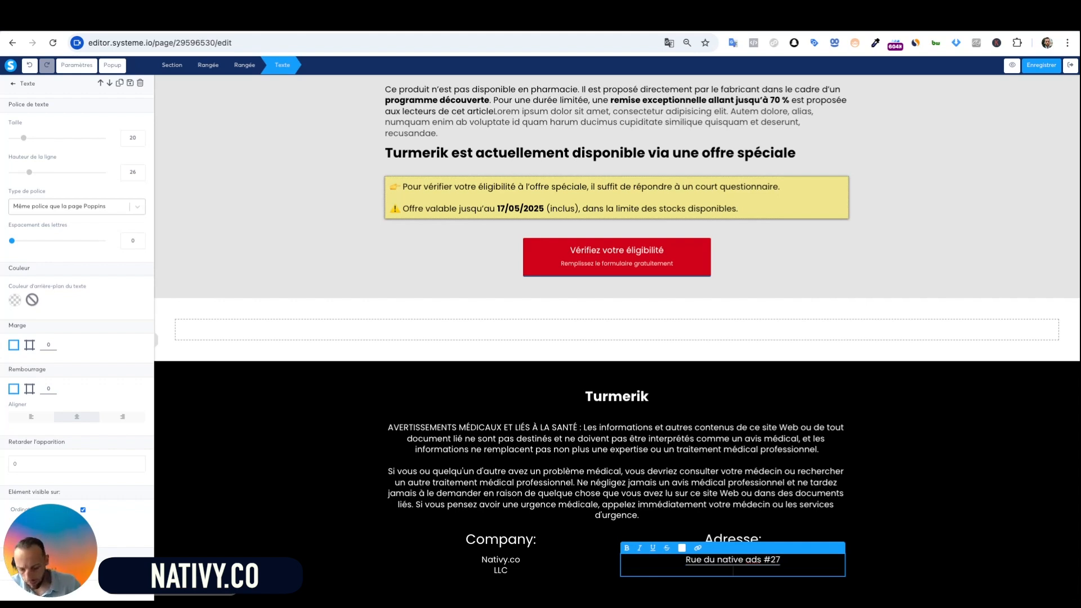
pyautogui.write('ville ')
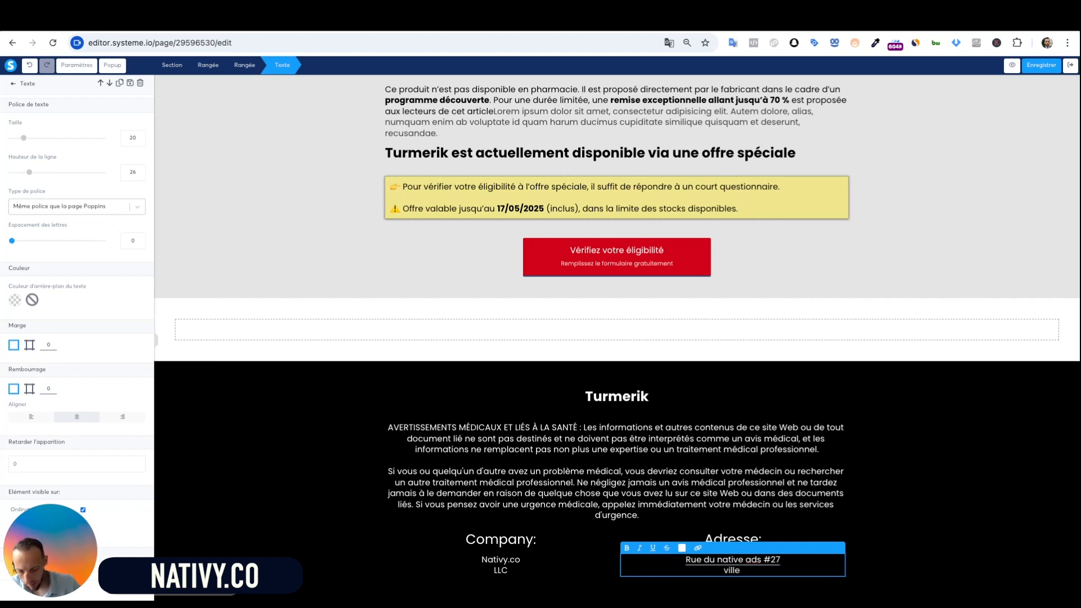
pyautogui.write(': Taboola')
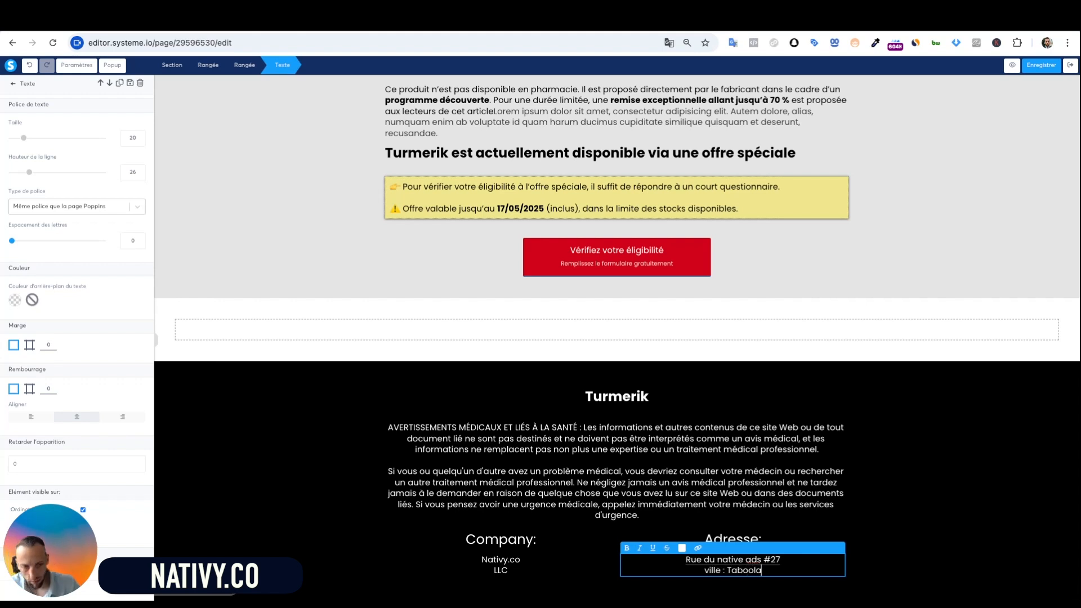
pyautogui.click(865, 492)
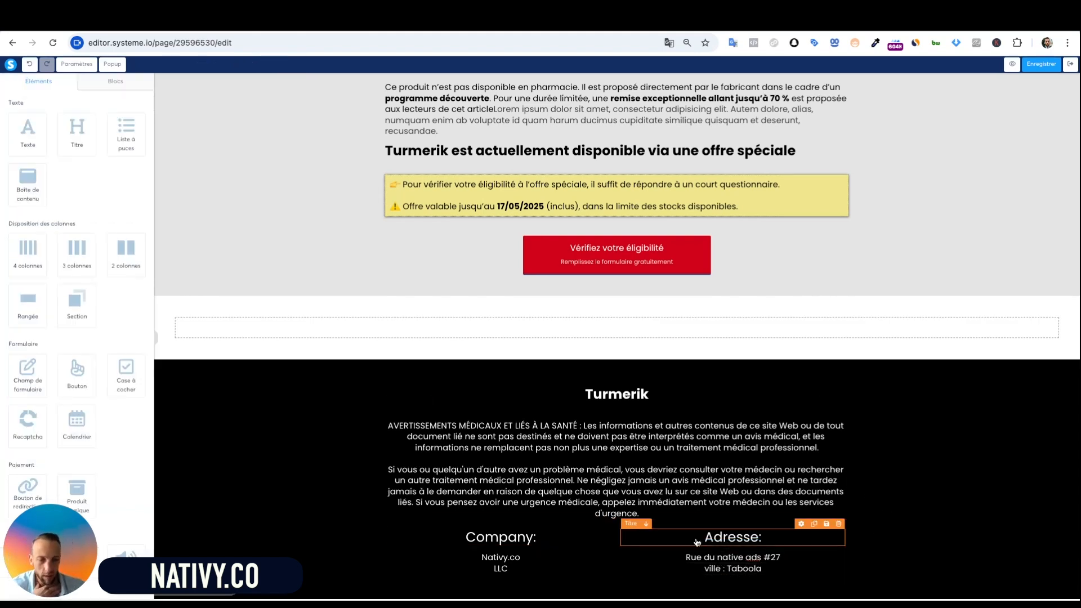
# Add a 'Siret :' line with the registration number below LLC in the Company column
pyautogui.tripleClick(541, 569)
pyautogui.click(541, 568)
pyautogui.press('Return')
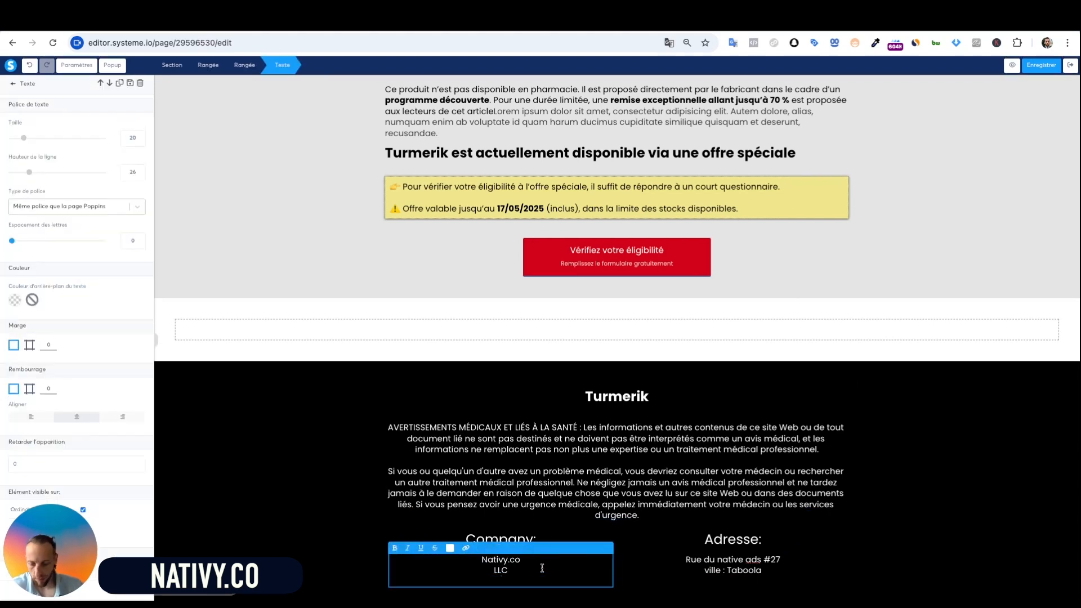
pyautogui.write('Sire')
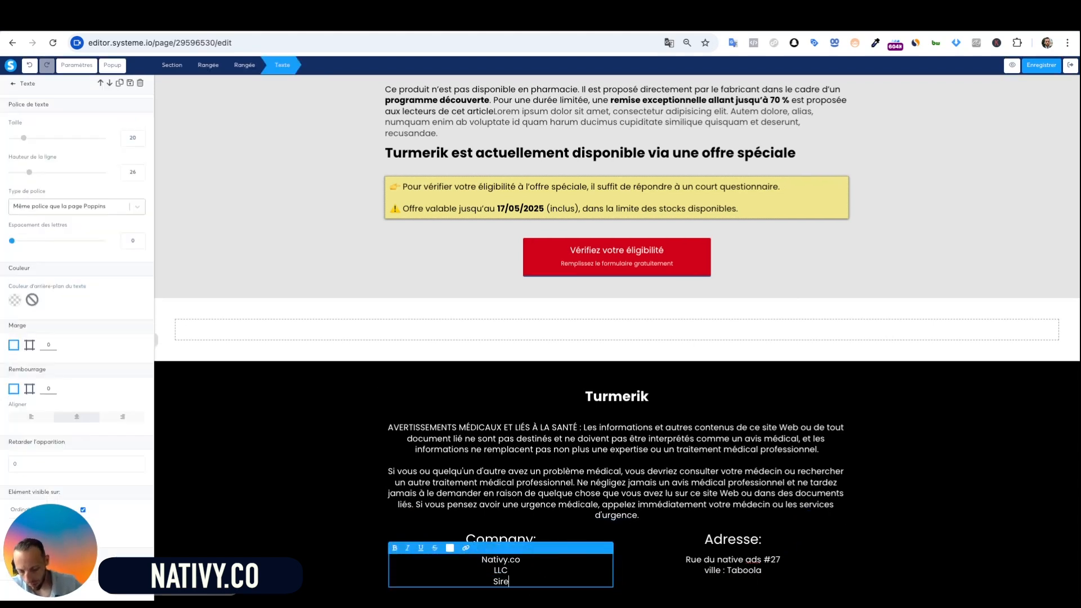
pyautogui.write('t :343444334')
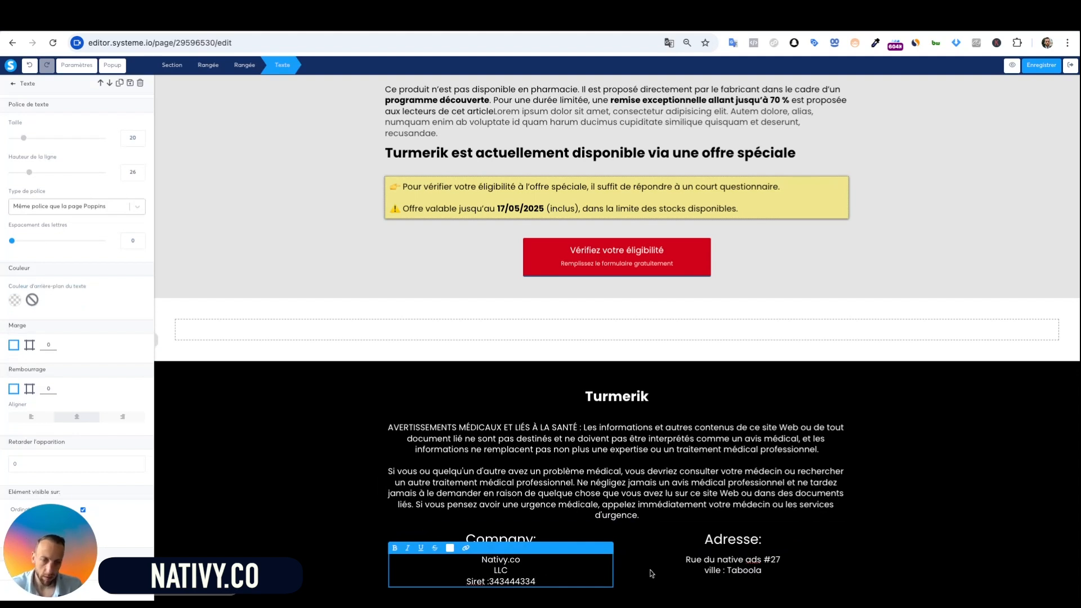
pyautogui.click(651, 573)
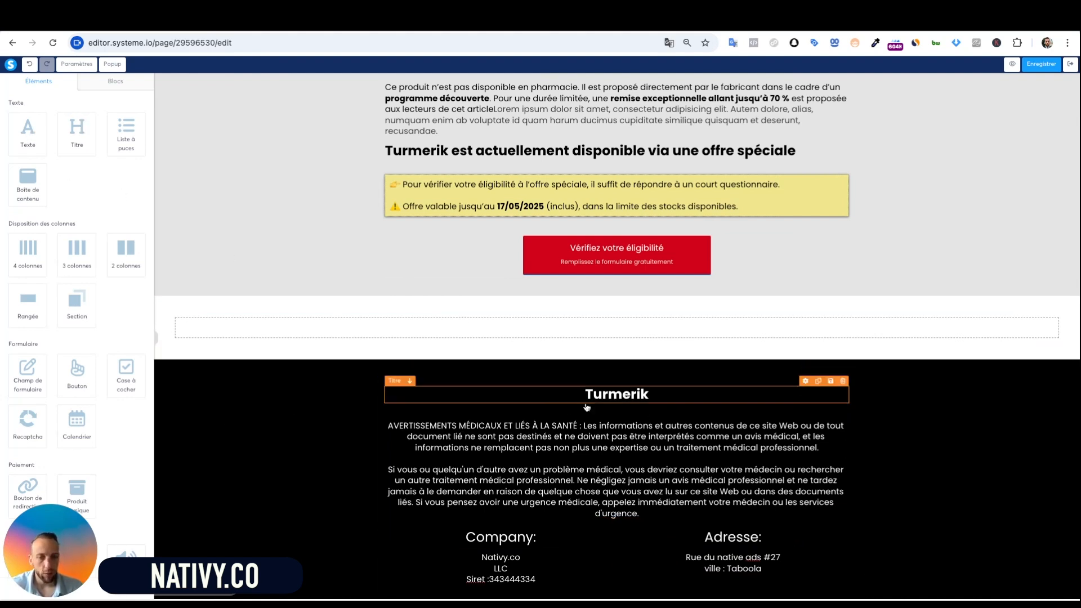
# Add a text line under the Turmerik title: 'Politique de confidentialité | Condition d'utilisation | Mentions Legales'
pyautogui.scroll(-2, 2, 358)
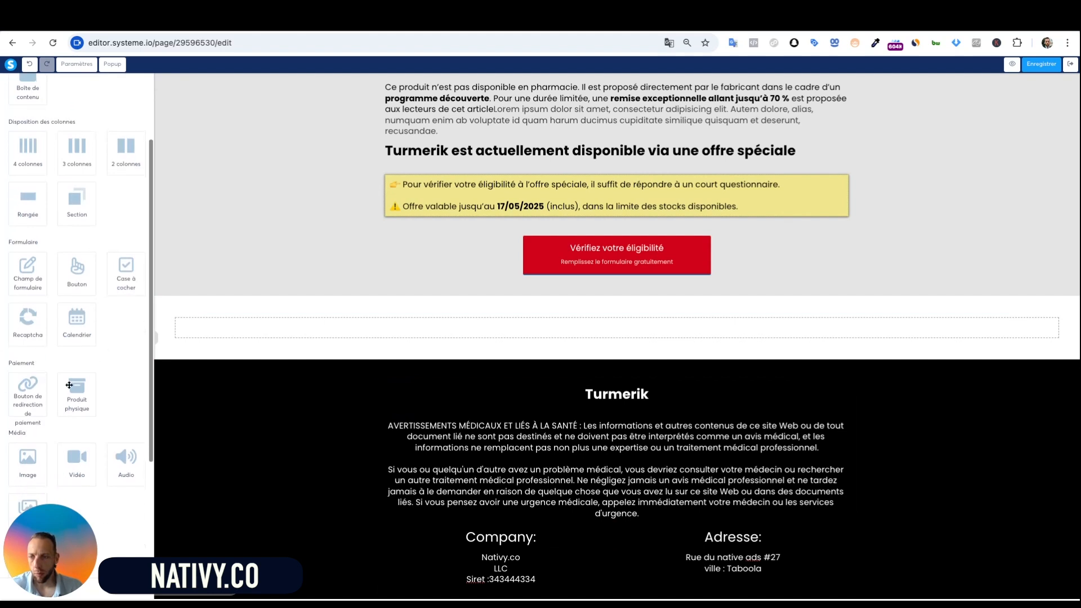
pyautogui.scroll(2, 72, 382)
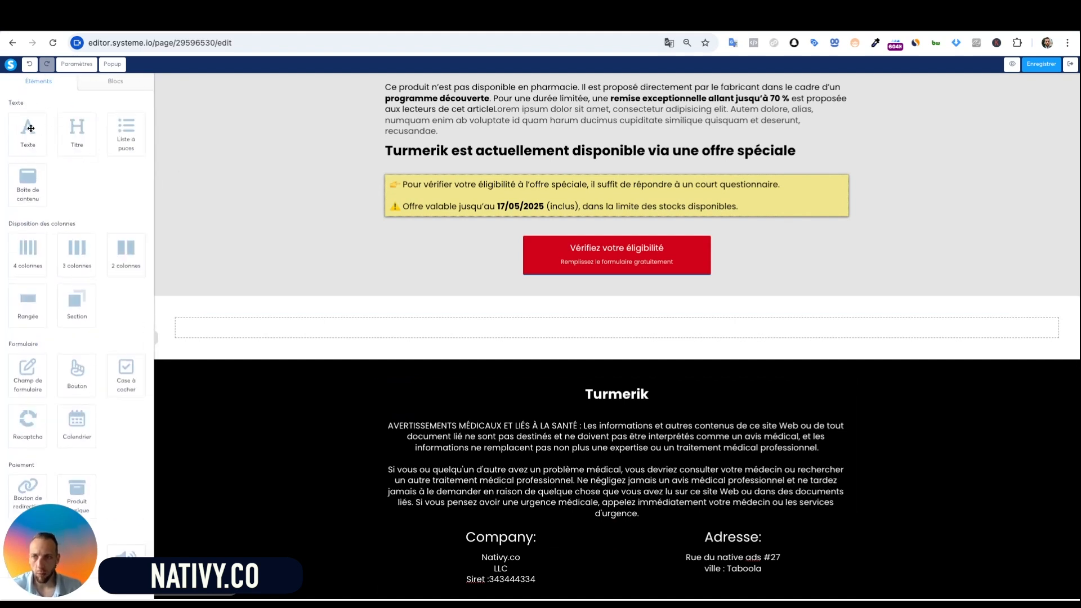
pyautogui.moveTo(35, 133); pyautogui.dragTo(33, 132)
pyautogui.moveTo(616, 428); pyautogui.dragTo(544, 443)
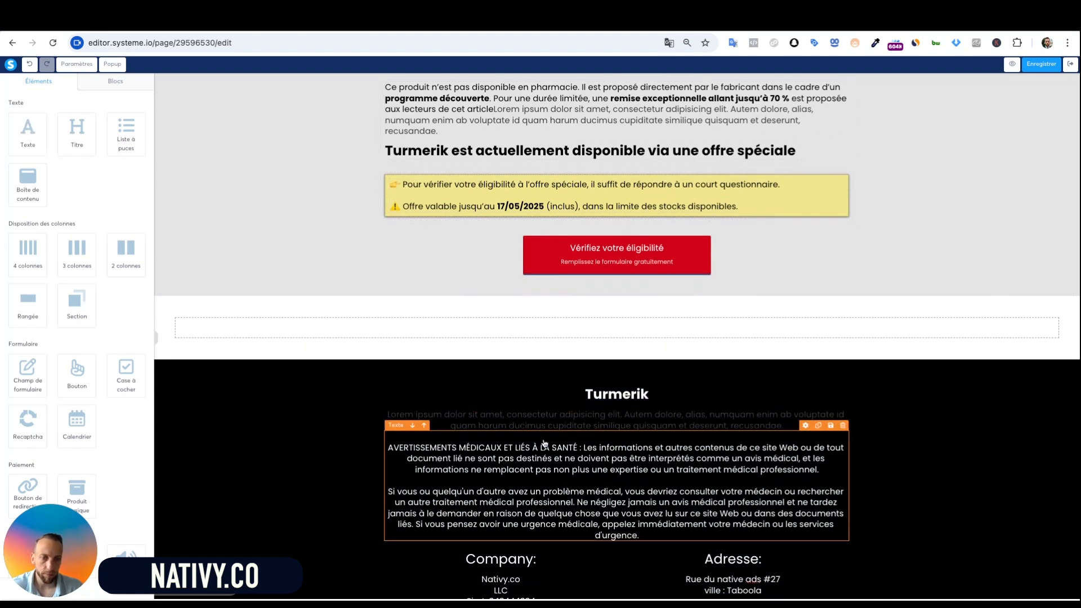
pyautogui.tripleClick(606, 426)
pyautogui.write('Politique')
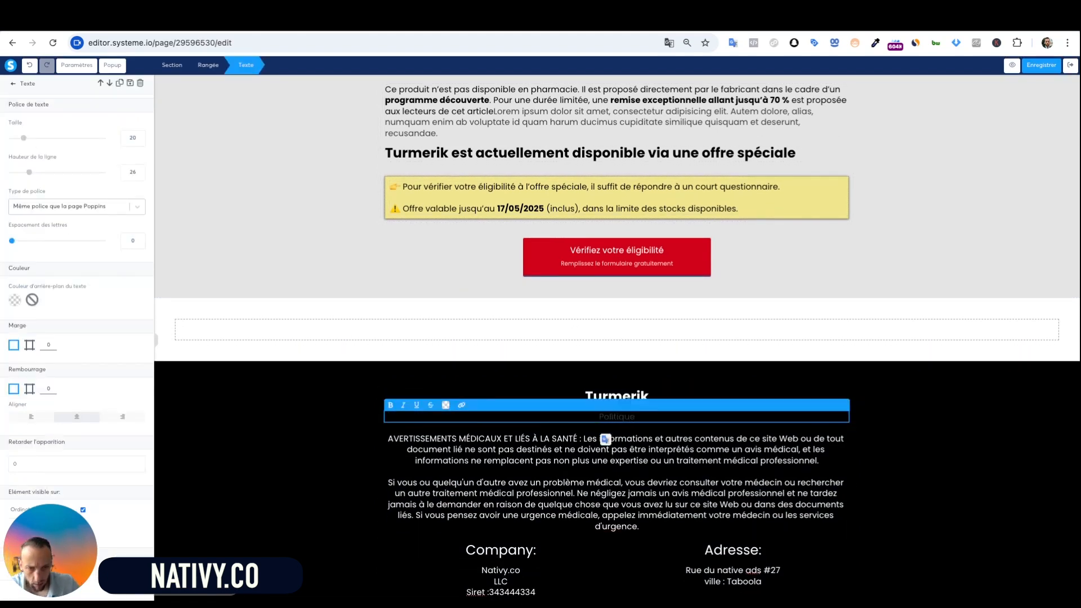
pyautogui.write(' de confidential')
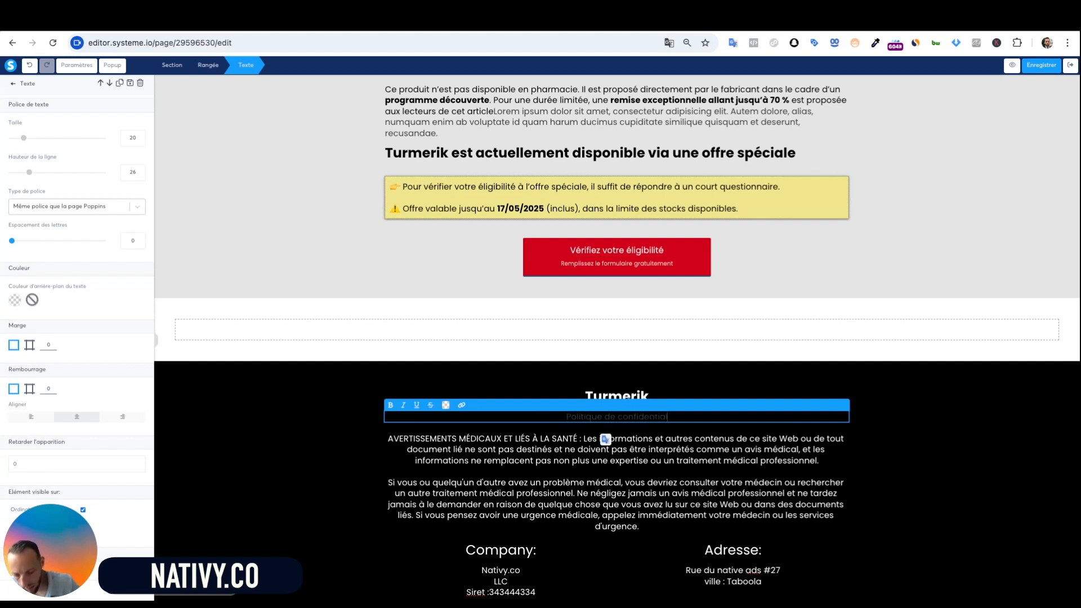
pyautogui.write('ité ')
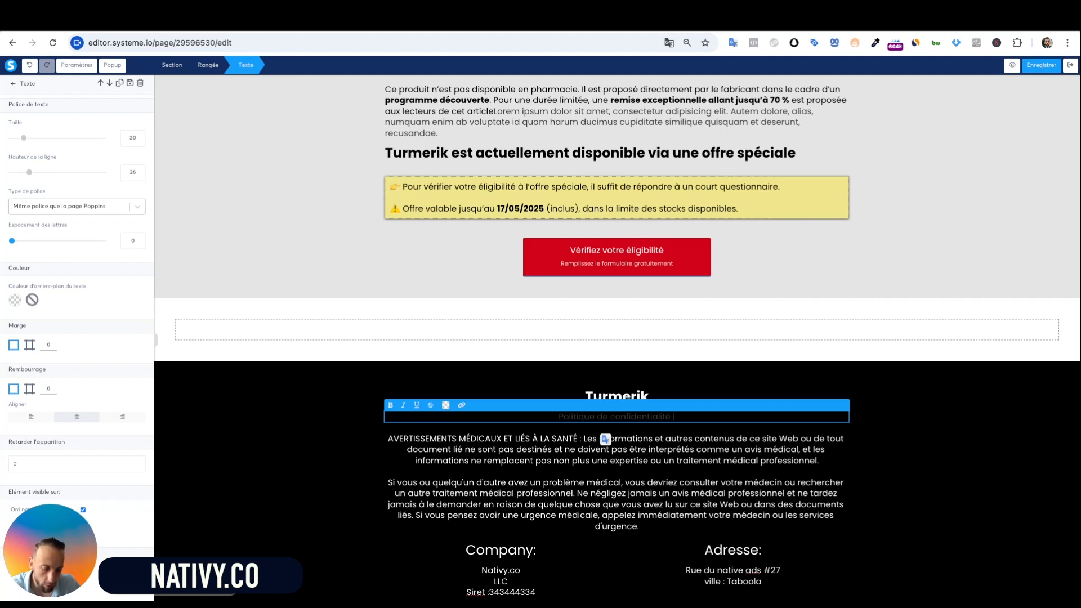
pyautogui.write('|')
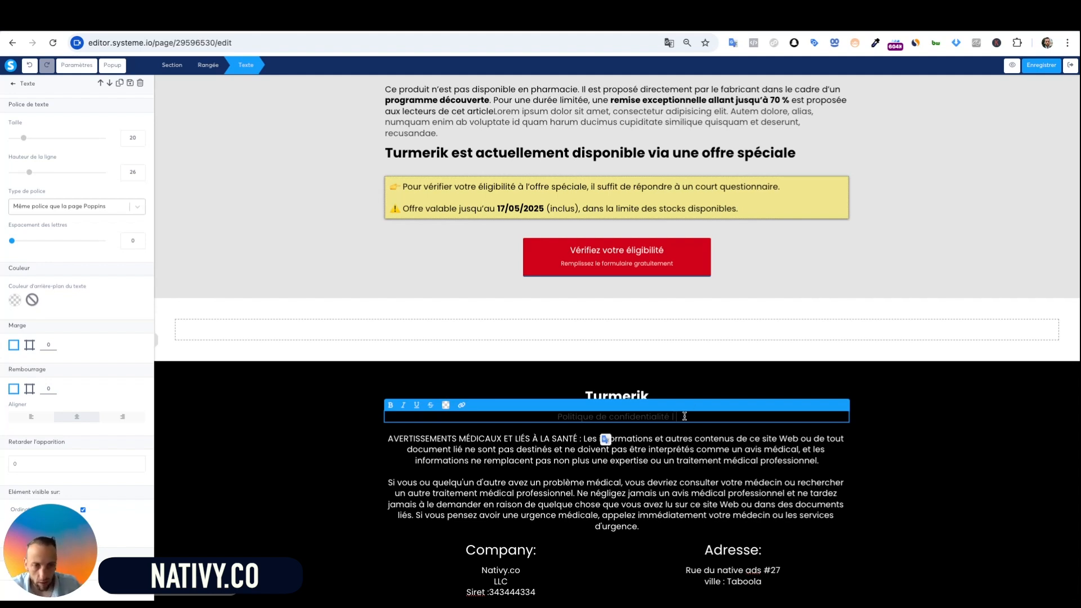
pyautogui.write(' Condi')
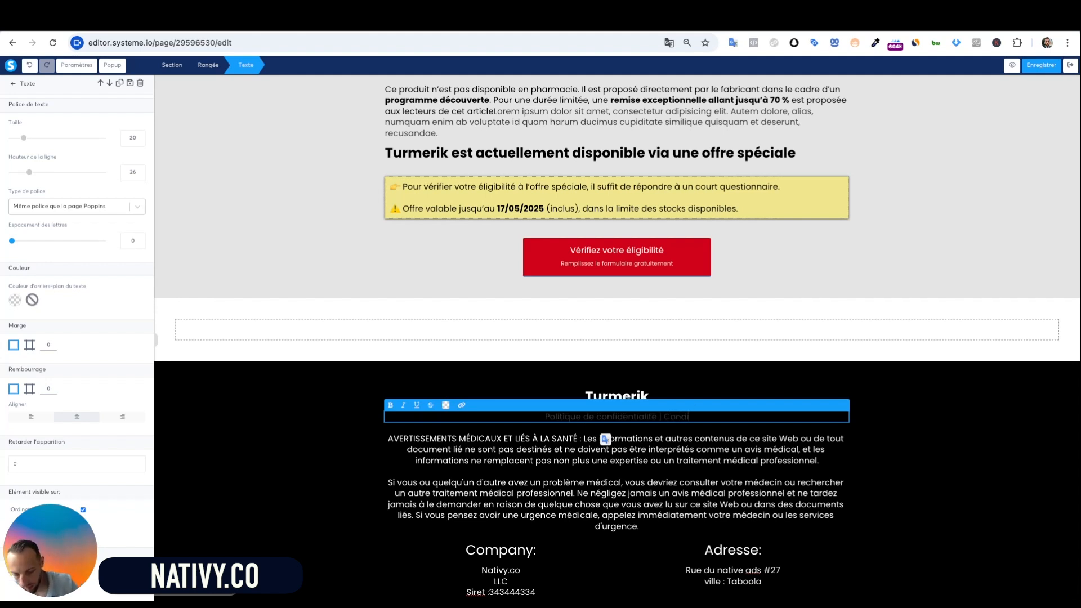
pyautogui.write("tion d'u")
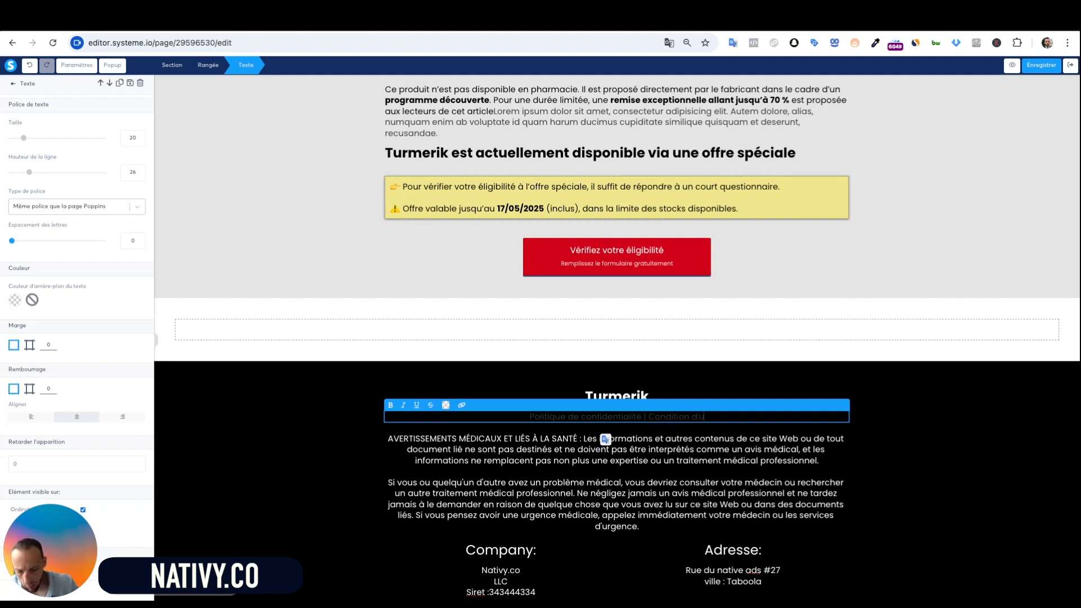
pyautogui.write('tilisation')
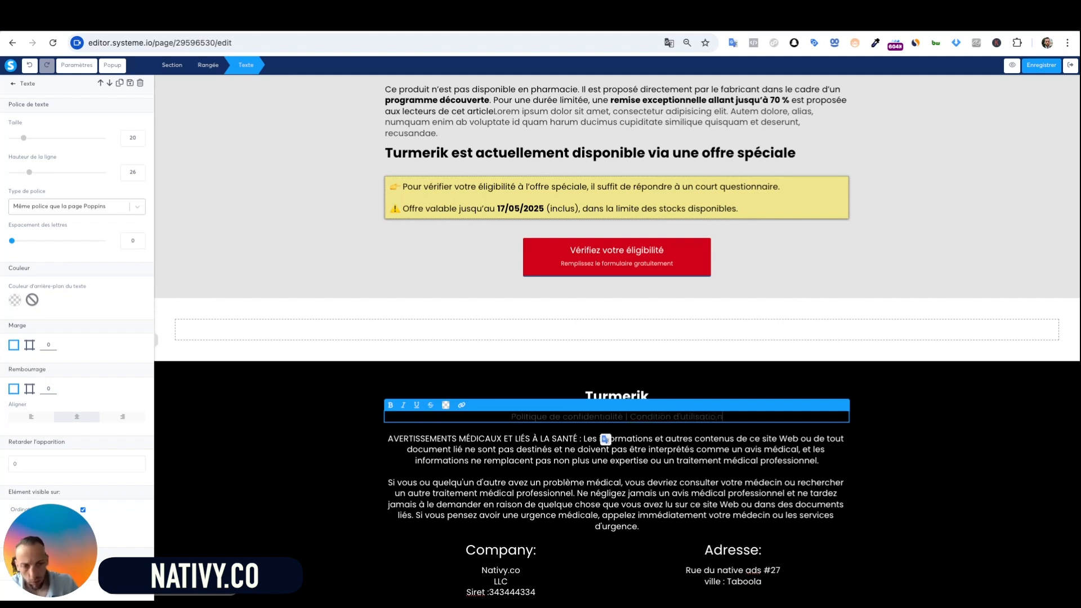
pyautogui.write(' |')
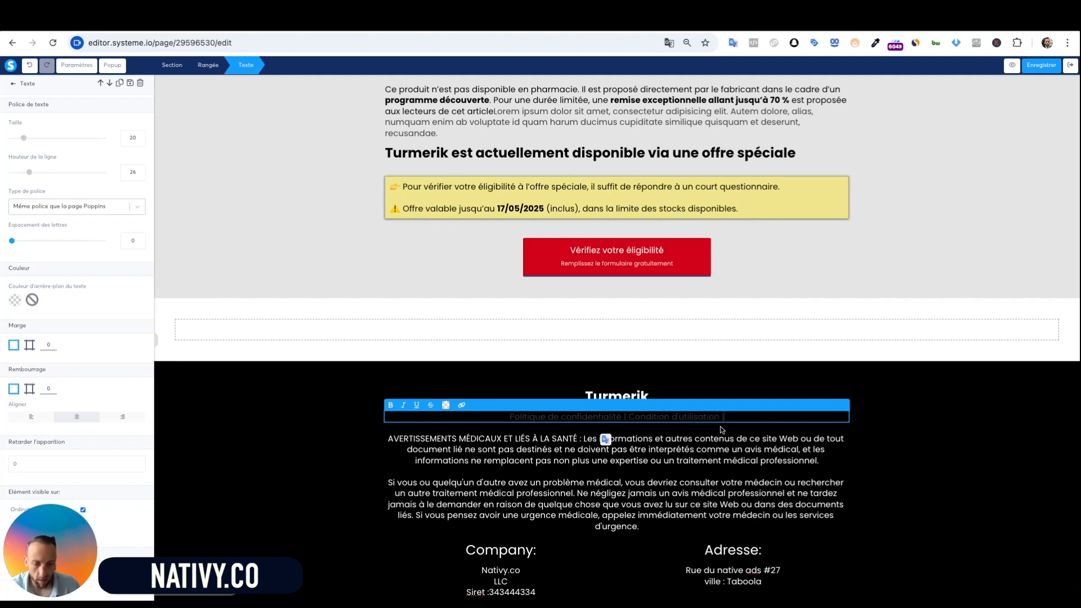
pyautogui.write(' Me')
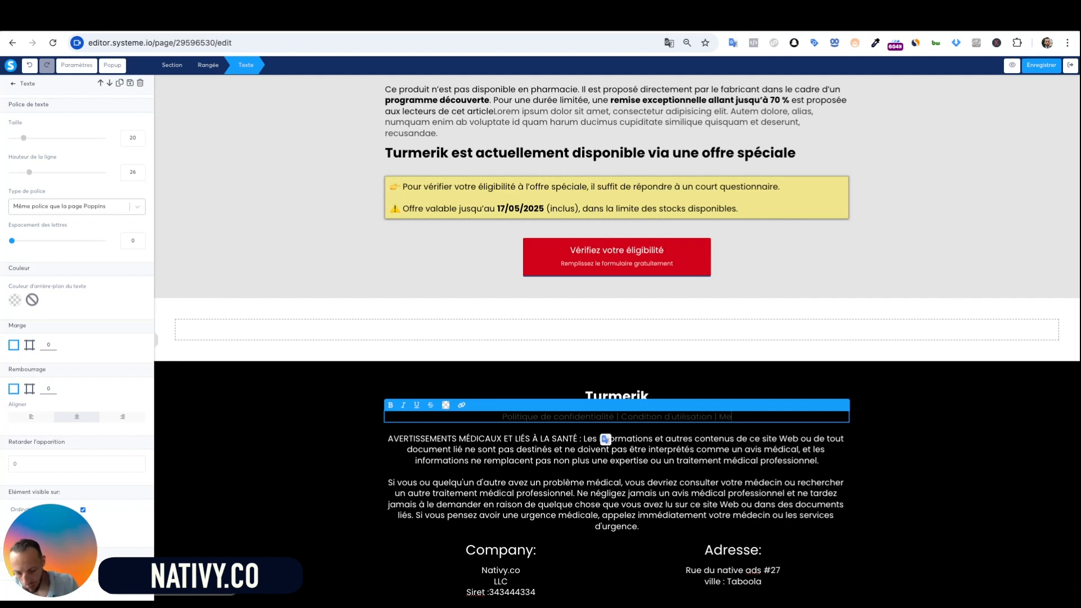
pyautogui.write('ntions')
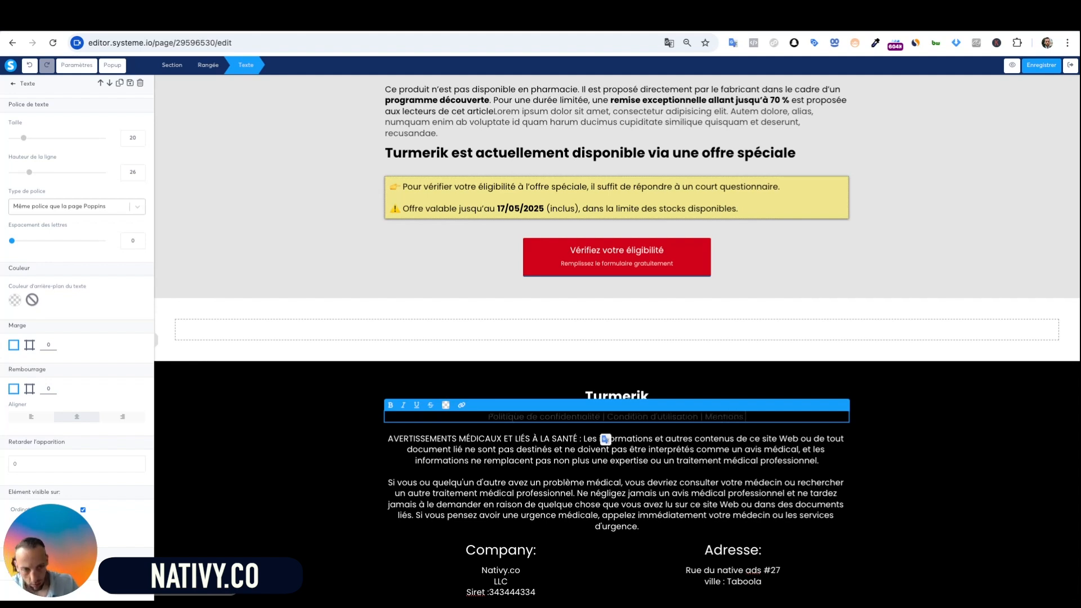
pyautogui.write(' Legales')
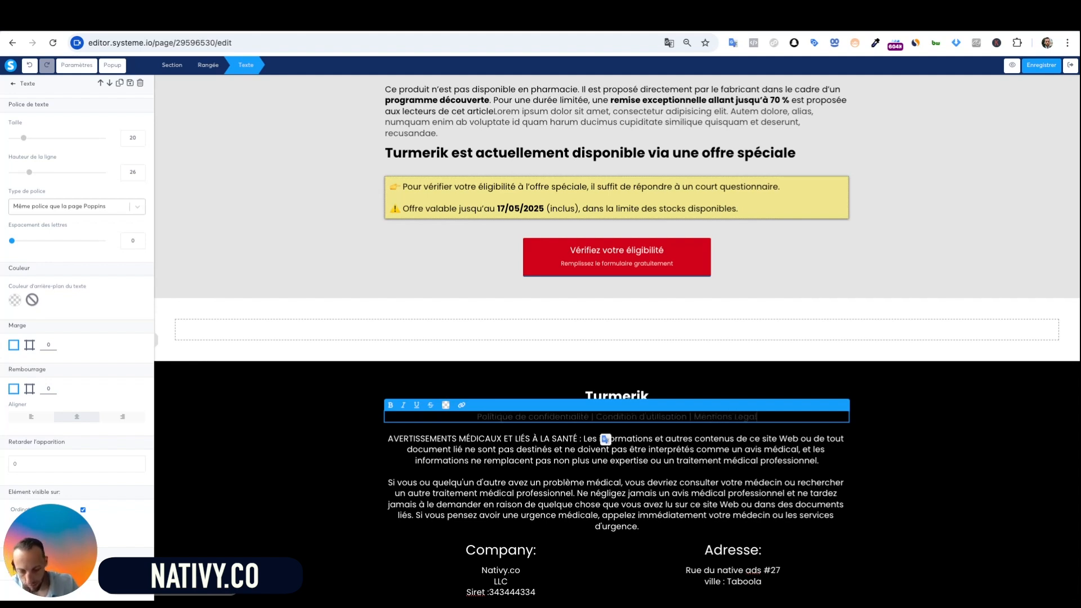
# Select the whole legal links line and set its text colour to white
pyautogui.click(792, 424)
pyautogui.click(786, 420)
pyautogui.tripleClick(786, 420)
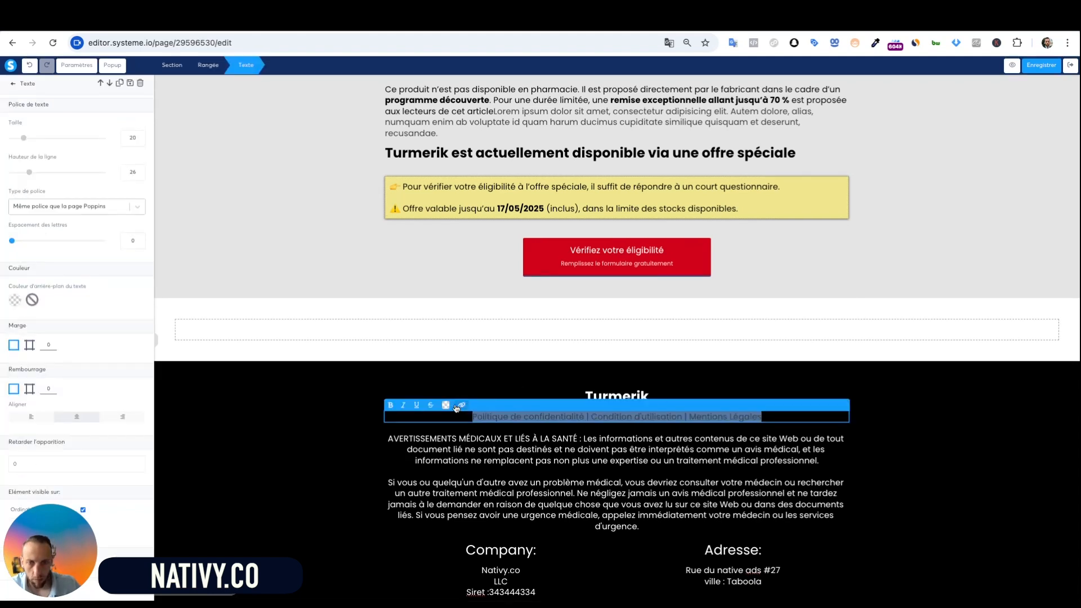
pyautogui.click(446, 405)
pyautogui.click(532, 385)
# Select 'Politique de confidentialité' and open the link field, closing it without adding a link
pyautogui.click(591, 466)
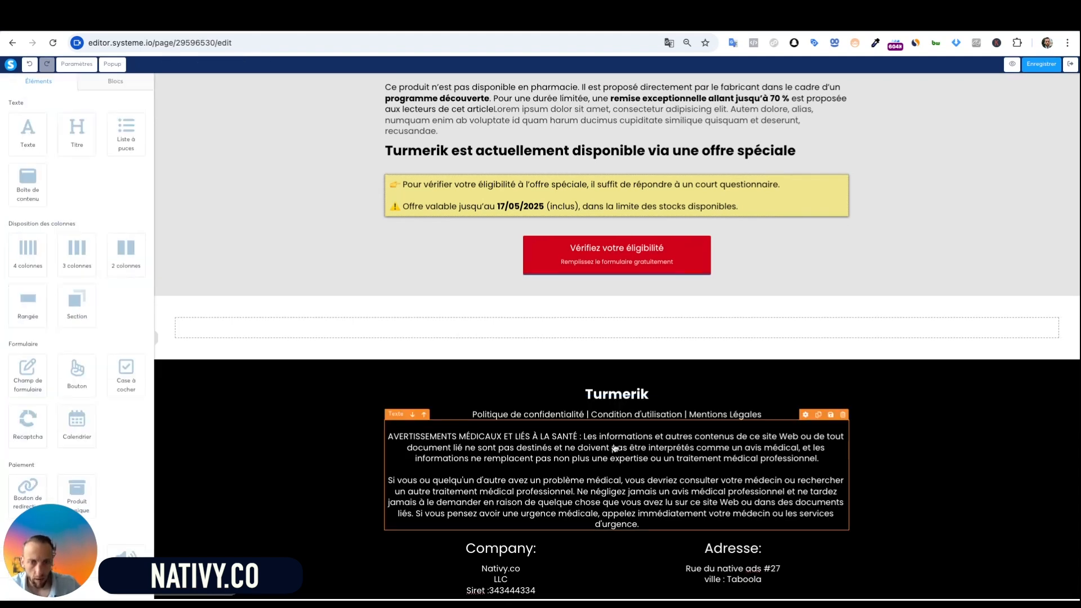
pyautogui.click(579, 418)
pyautogui.click(586, 416)
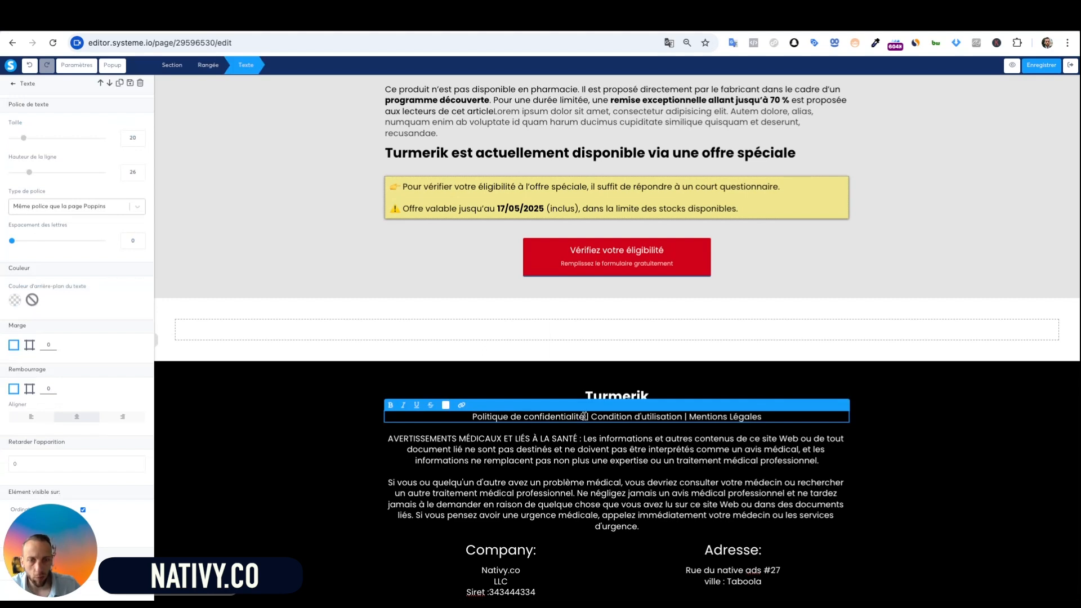
pyautogui.hotkey('ctrl', 'shift', 'Left')
pyautogui.hotkey('ctrl', 'shift', 'Left')
pyautogui.hotkey('ctrl', 'shift', 'Left')
pyautogui.click(461, 405)
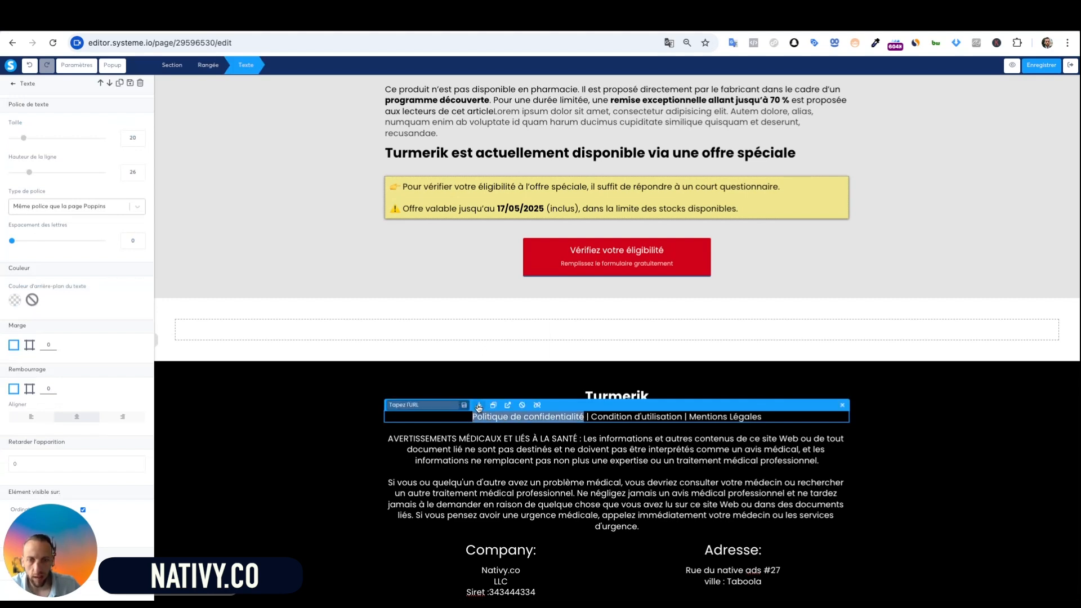
pyautogui.click(433, 403)
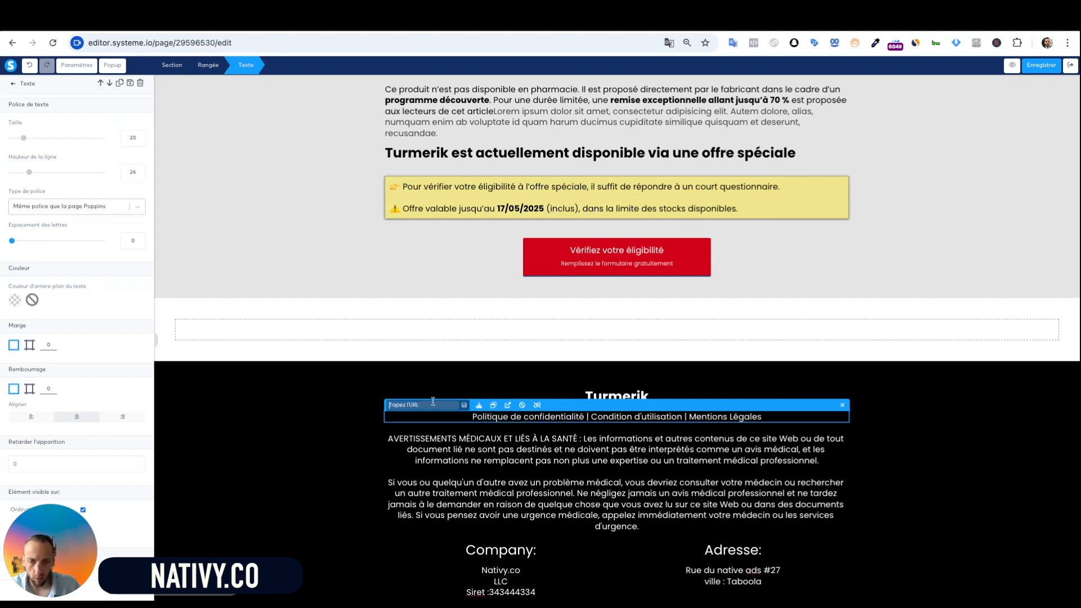
pyautogui.click(543, 449)
# Select 'Condition d'utilisation', then the entire links line, and finish editing
pyautogui.tripleClick(639, 416)
pyautogui.click(667, 417)
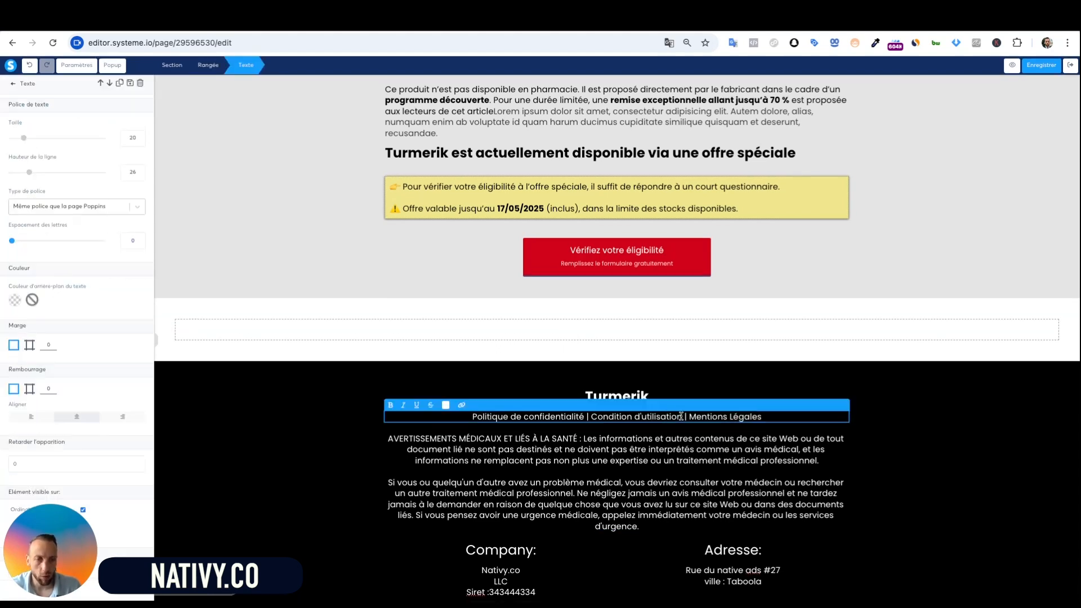
pyautogui.hotkey('shift', 'Left')
pyautogui.hotkey('shift', 'Left')
pyautogui.hotkey('shift', 'Left')
pyautogui.hotkey('shift', 'Left')
pyautogui.hotkey('shift', 'Left')
pyautogui.hotkey('shift', 'Left')
pyautogui.hotkey('shift', 'Left')
pyautogui.hotkey('shift', 'Left')
pyautogui.hotkey('shift', 'Left')
pyautogui.hotkey('shift', 'Left')
pyautogui.hotkey('shift', 'Left')
pyautogui.hotkey('shift', 'Left')
pyautogui.hotkey('shift', 'Left')
pyautogui.hotkey('shift', 'Left')
pyautogui.hotkey('shift', 'Left')
pyautogui.hotkey('shift', 'Left')
pyautogui.hotkey('shift', 'Left')
pyautogui.hotkey('shift', 'Left')
pyautogui.hotkey('shift', 'Left')
pyautogui.hotkey('shift', 'Left')
pyautogui.click(622, 435)
pyautogui.click(725, 420)
pyautogui.click(768, 420)
pyautogui.press('super+a')
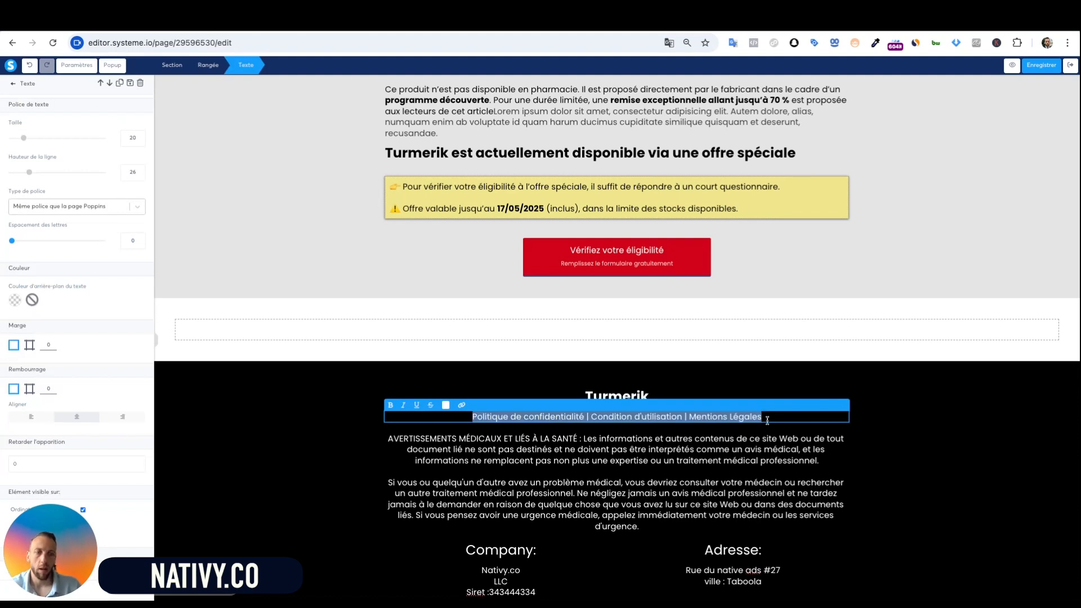
pyautogui.click(703, 430)
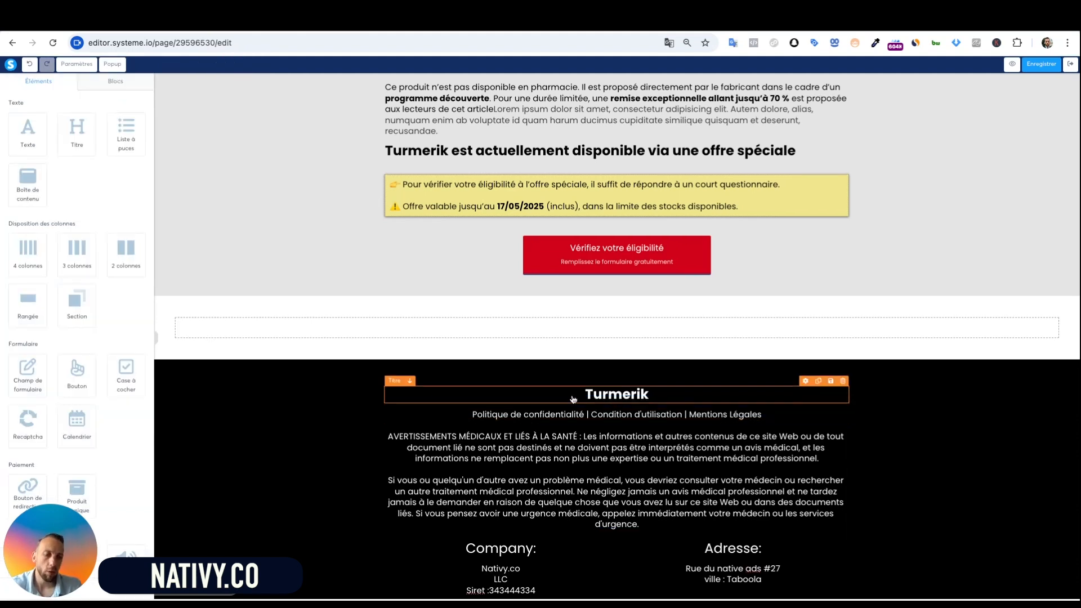
# Select from 'Condition' to the line's end and 'Mentions Légales', then exit text editing
pyautogui.click(537, 423)
pyautogui.doubleClick(536, 416)
pyautogui.click(606, 417)
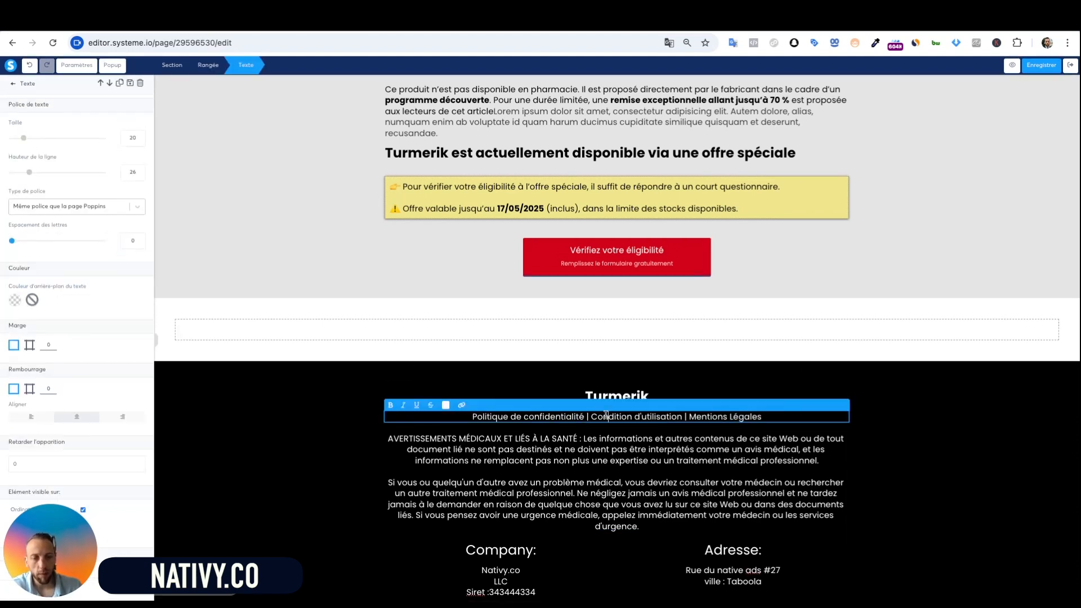
pyautogui.press('shift+super+Right')
pyautogui.moveTo(762, 421); pyautogui.dragTo(688, 417)
pyautogui.click(795, 583)
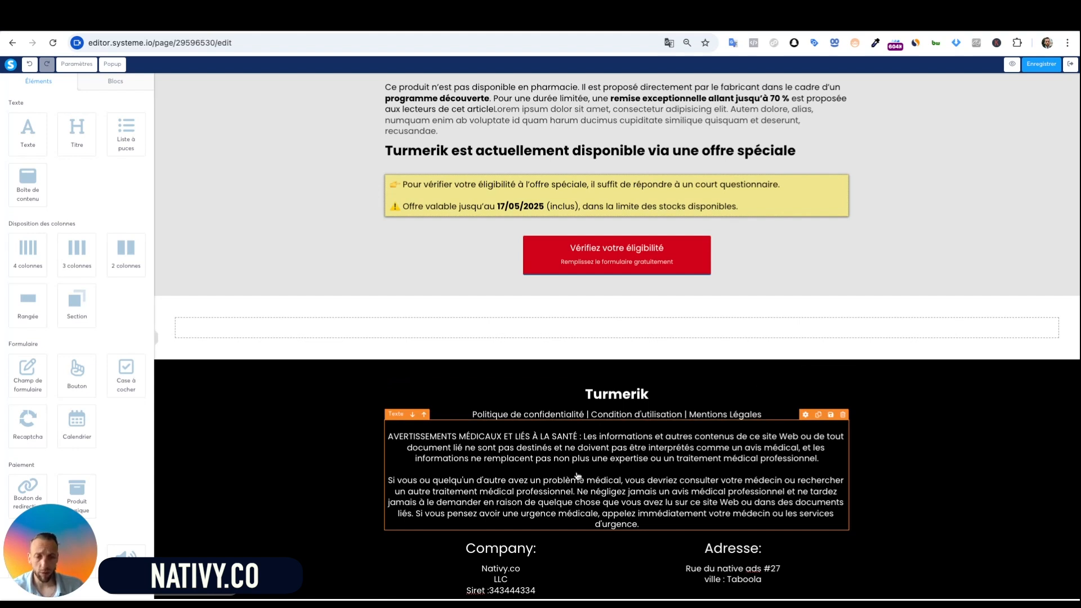
# Scroll the canvas back up to the Publi-reportage header and headline
pyautogui.scroll(10, 793, 394)
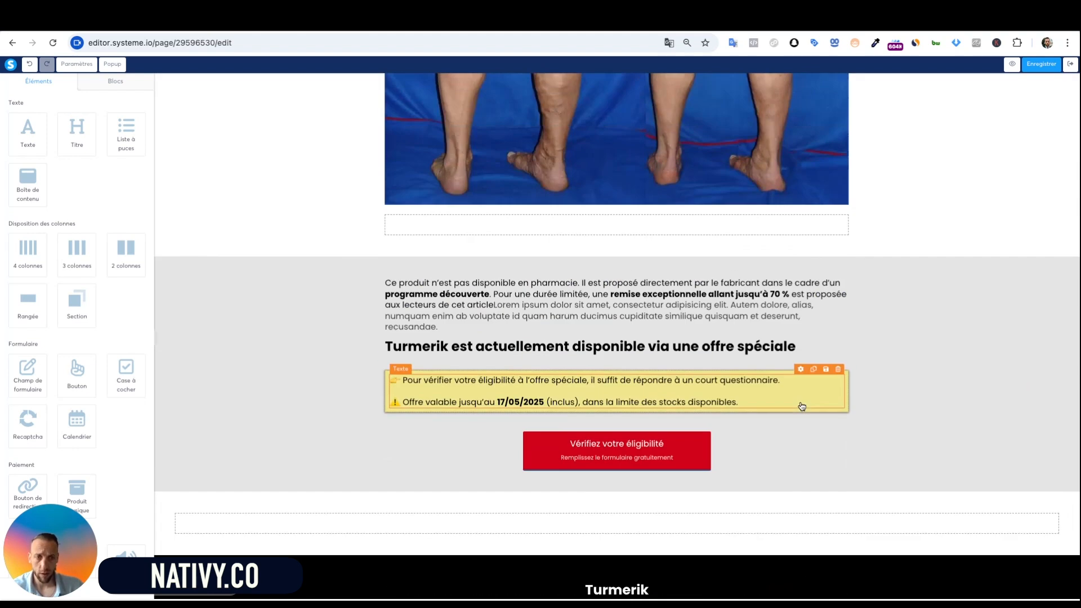
pyautogui.scroll(15, 617, 338)
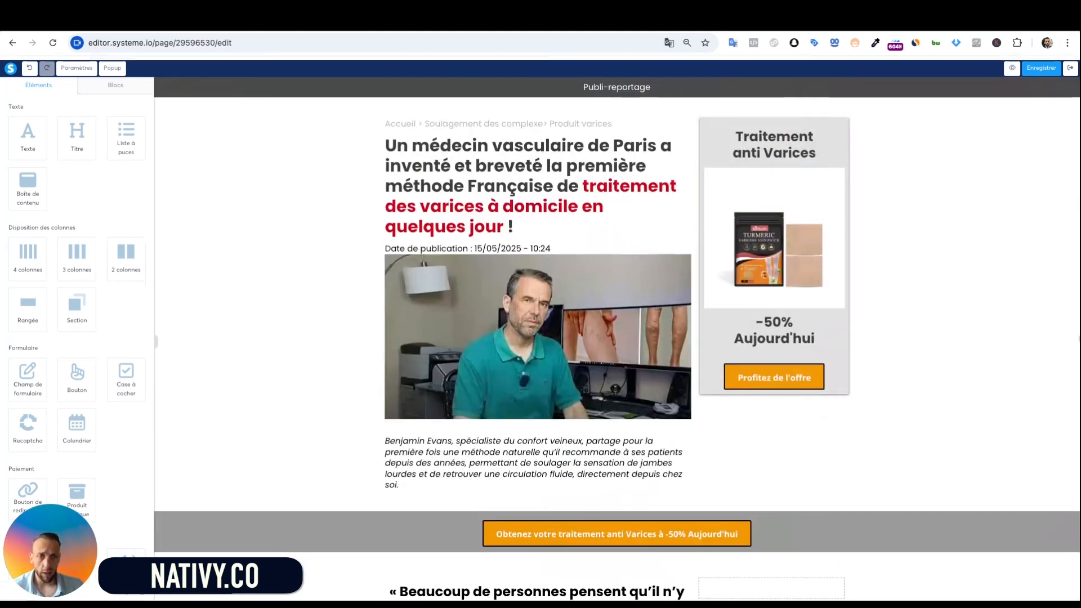
pyautogui.scroll(-2, 987, 330)
pyautogui.scroll(2, 986, 329)
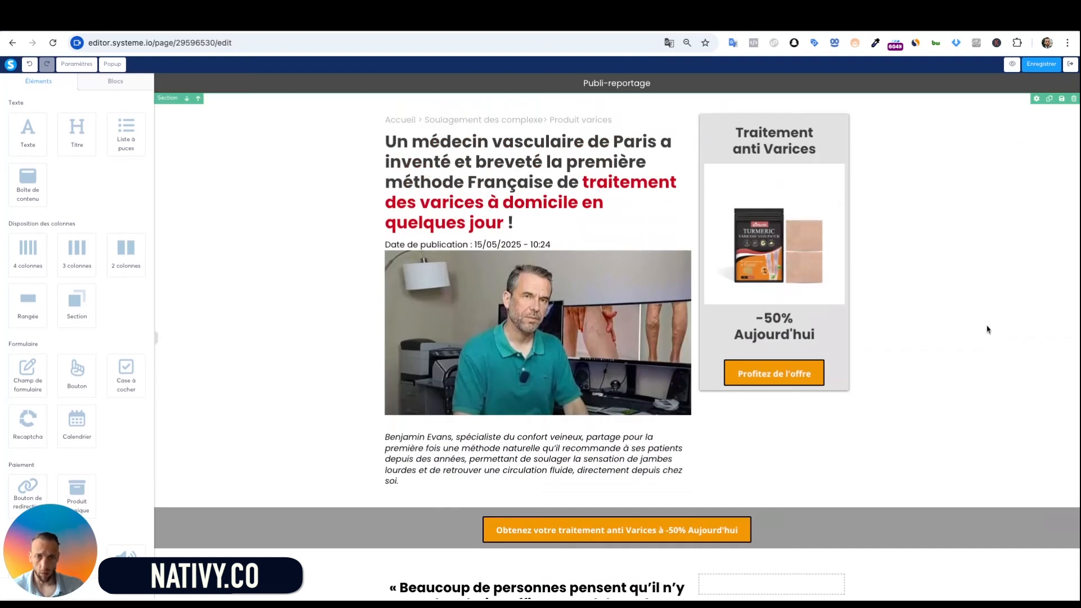